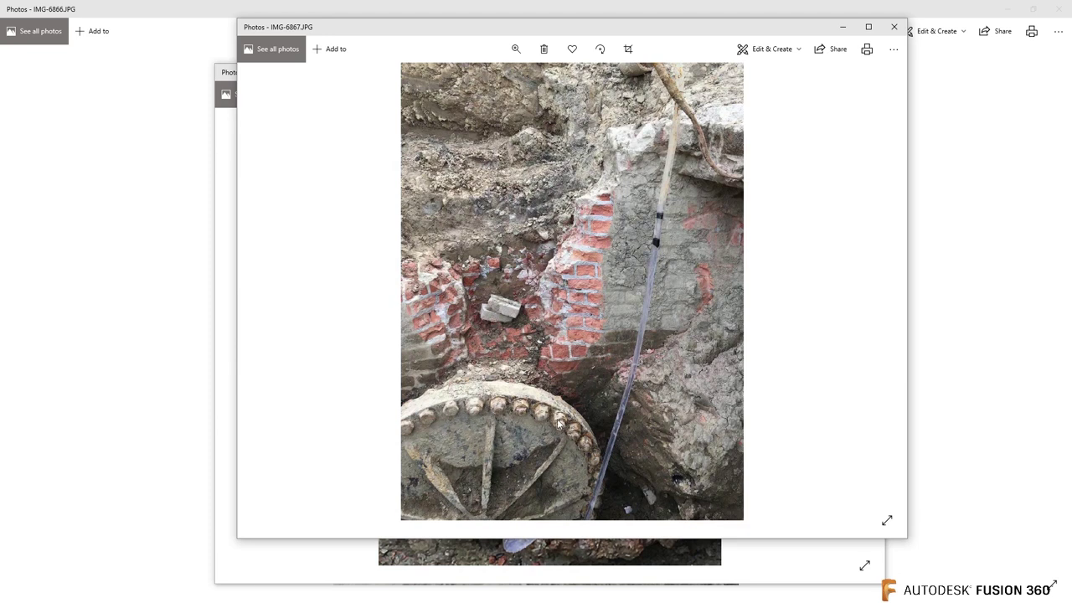
Close the open reference photos and return to Autodesk Fusion 360
left_click(894, 27)
left_click(872, 72)
left_click(1057, 9)
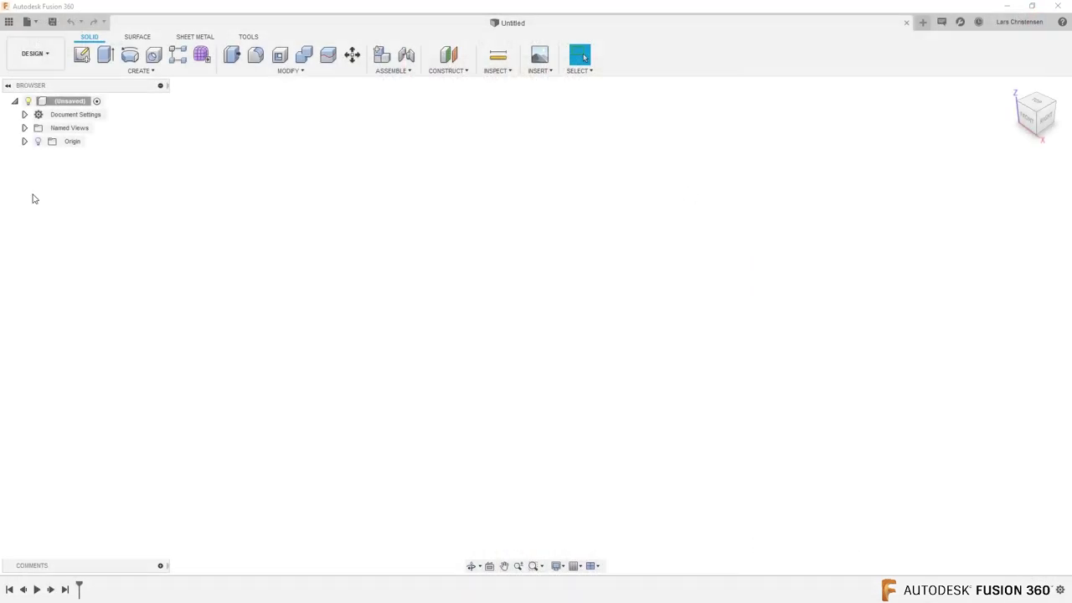
Change the document's active units to Inch
left_click(26, 117)
left_click(25, 114)
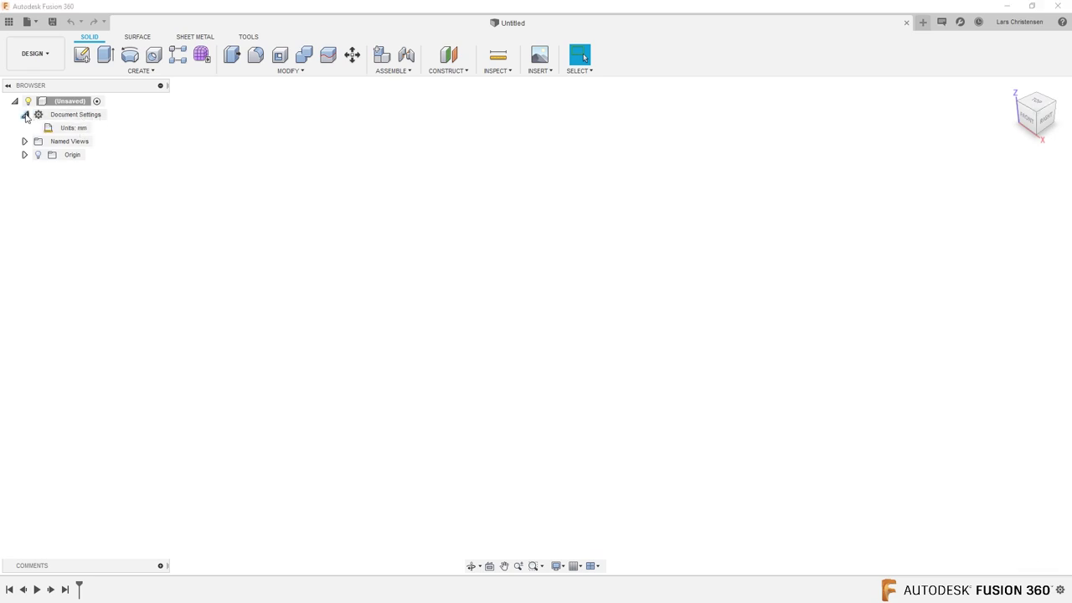
left_click(99, 128)
left_click(1025, 170)
left_click(1004, 219)
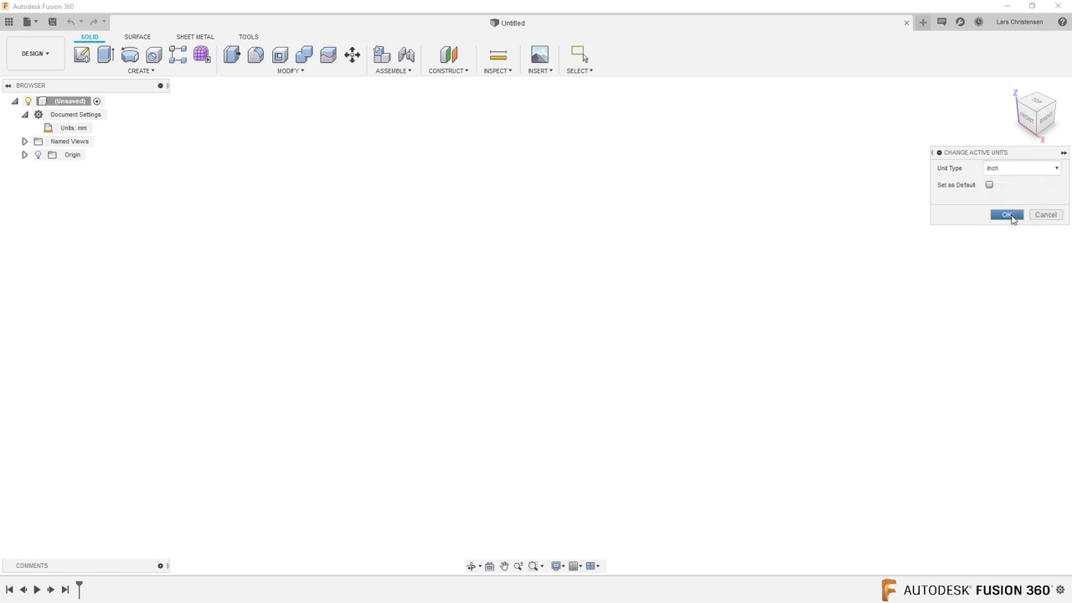
left_click(1008, 215)
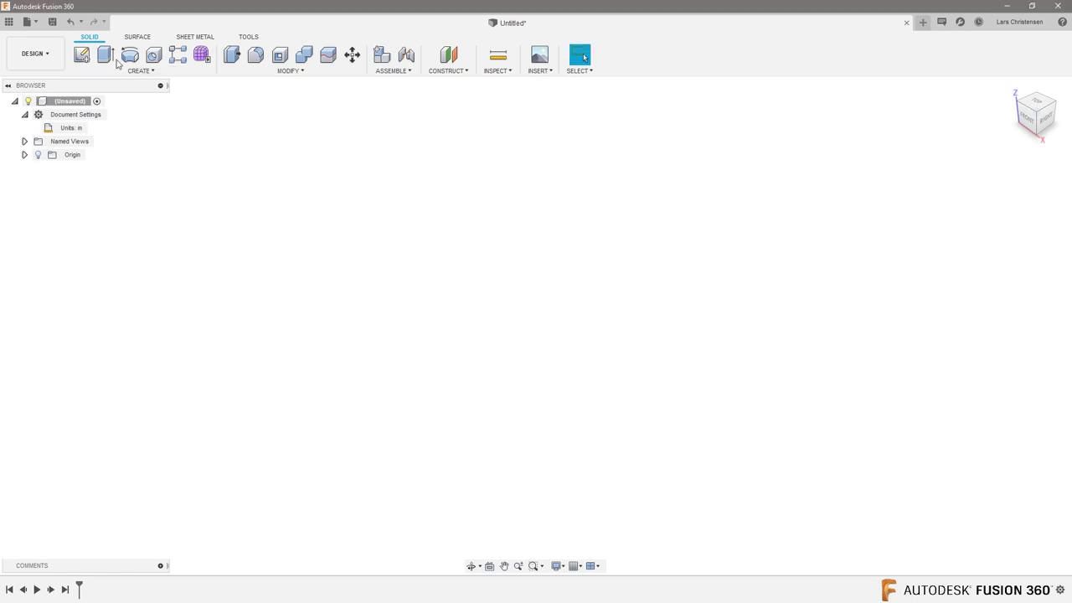
Start a sketch on the horizontal origin plane and draw a 72 in diameter circle centred on the origin
left_click(82, 57)
left_click(582, 322)
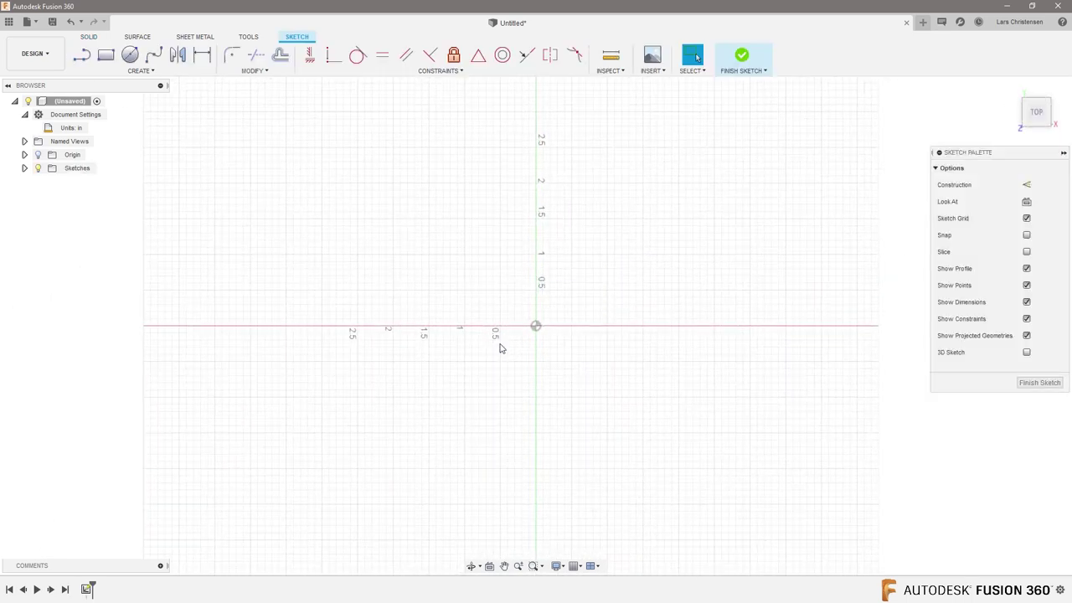
key("c")
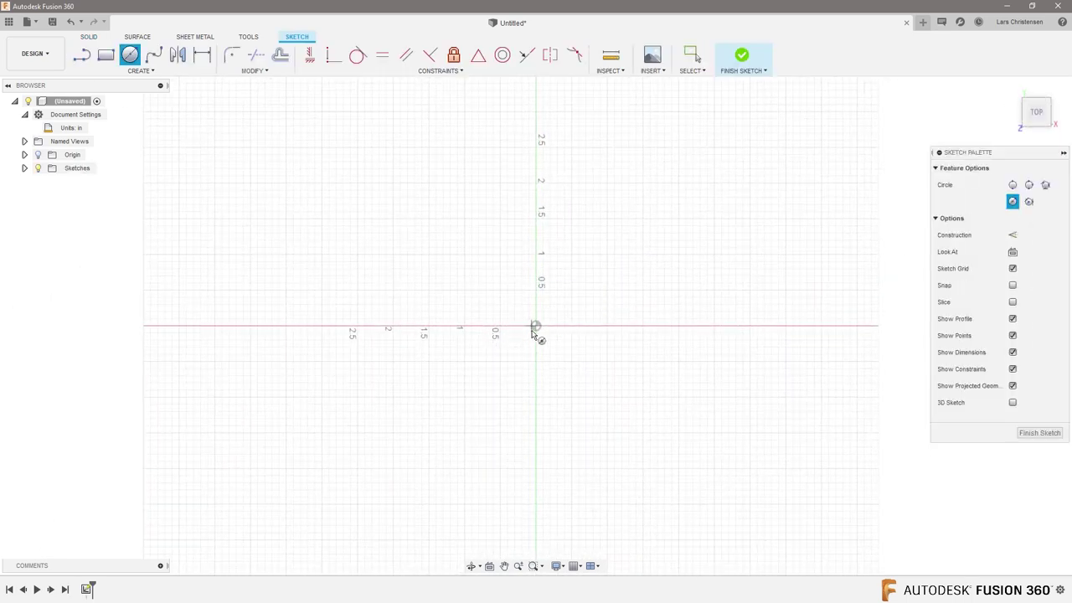
left_click(536, 327)
type("72")
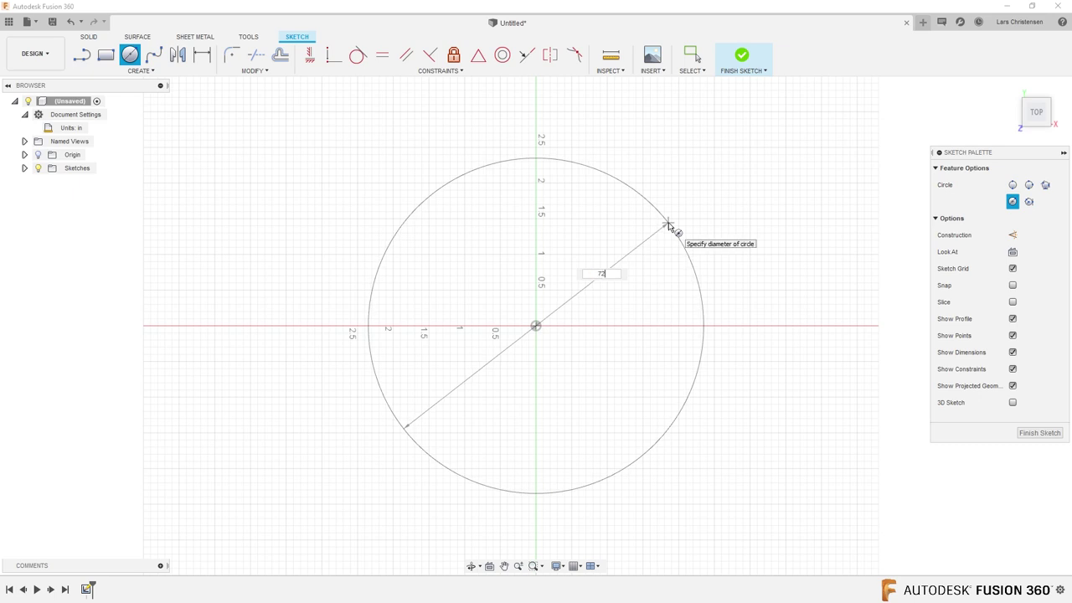
key("Return")
key("Escape")
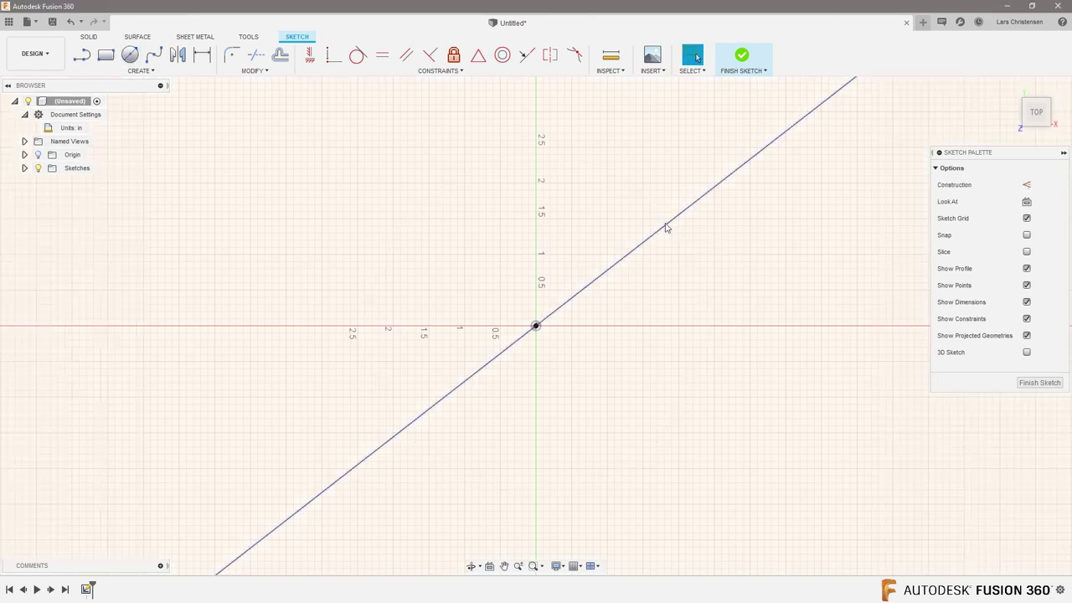
Extrude the circle profile 5 in upward as a new body
scroll(541, 322, "down", 10)
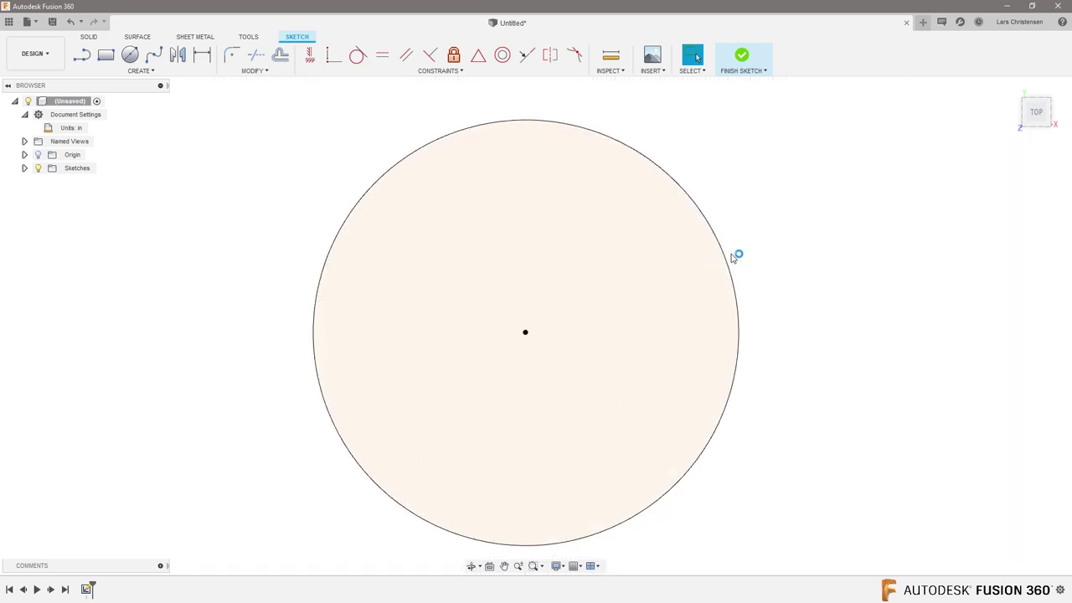
left_click(528, 303)
left_click_drag(524, 311, 523, 272)
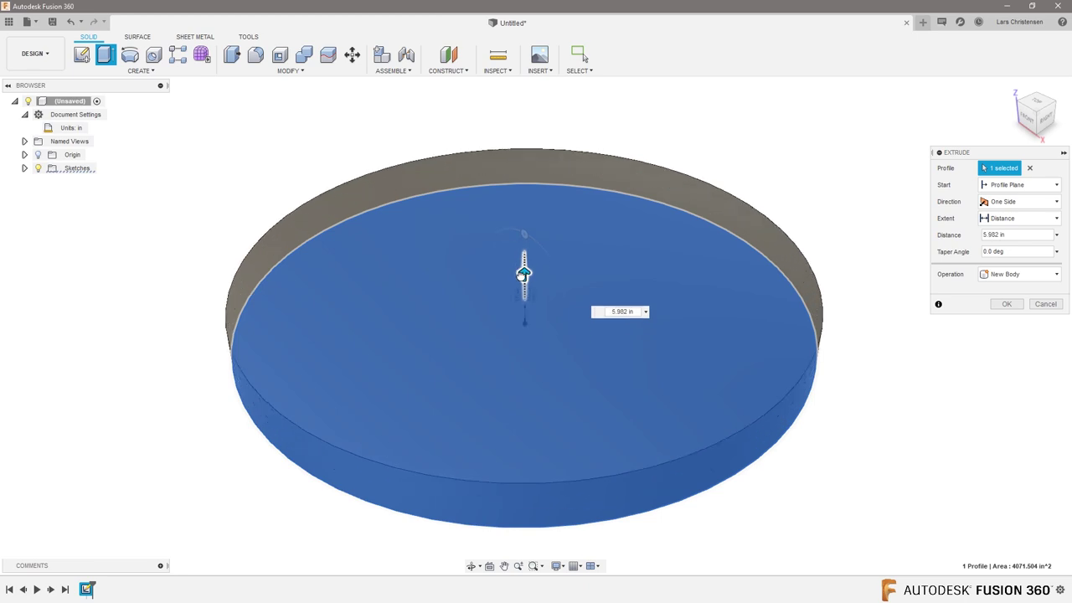
key("Tab")
type("5")
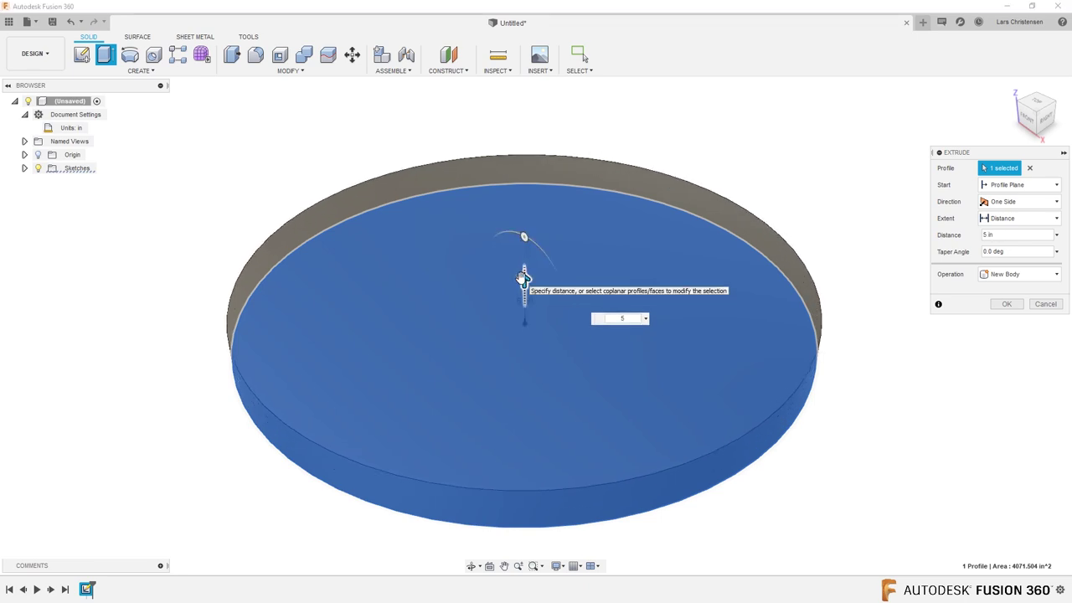
key("Return")
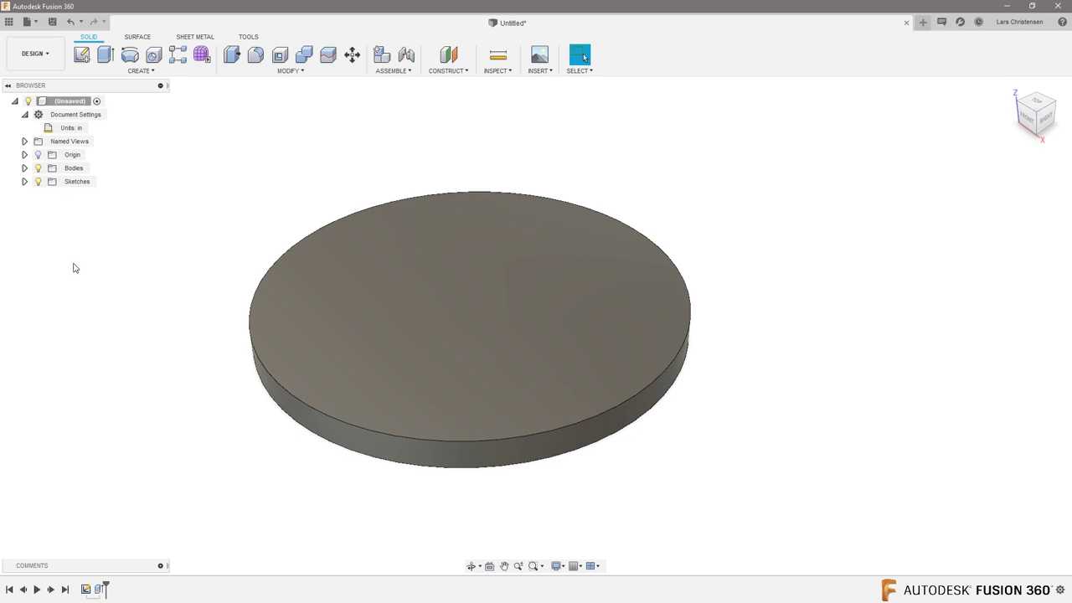
Consult and close the reference photo of the ribs, and sketch a vertical line from centre to rim on the disc's top face
key("alt+Tab")
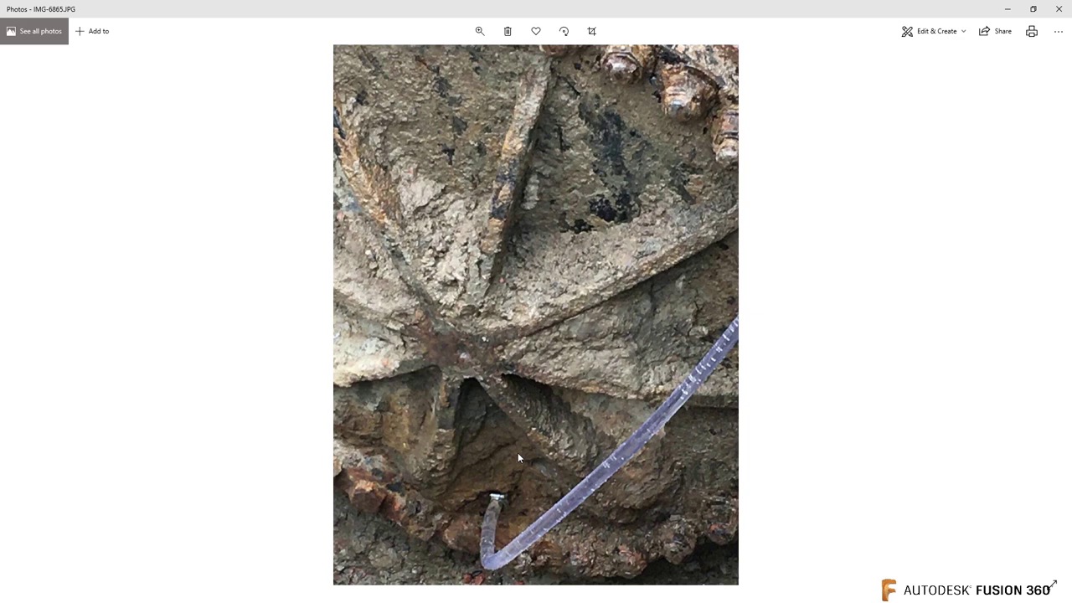
left_click(1058, 10)
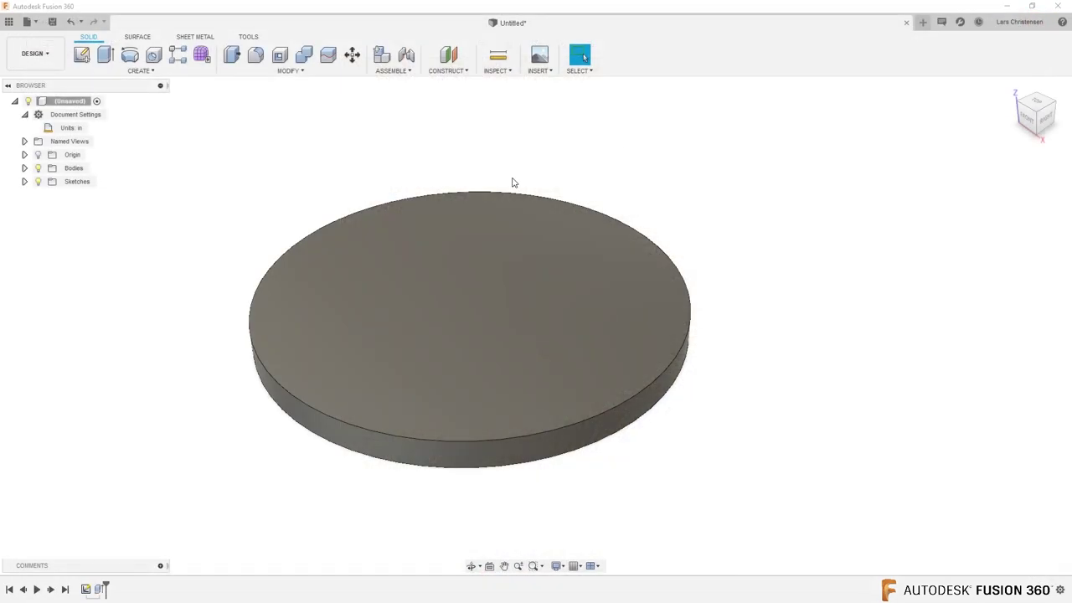
left_click(84, 56)
left_click(377, 333)
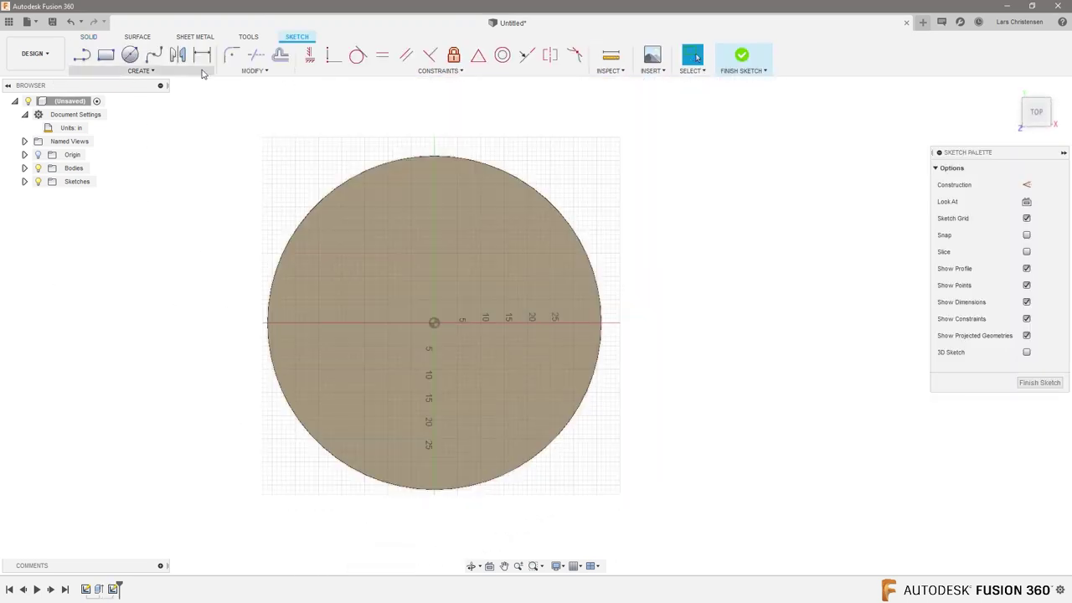
left_click(81, 59)
left_click(434, 320)
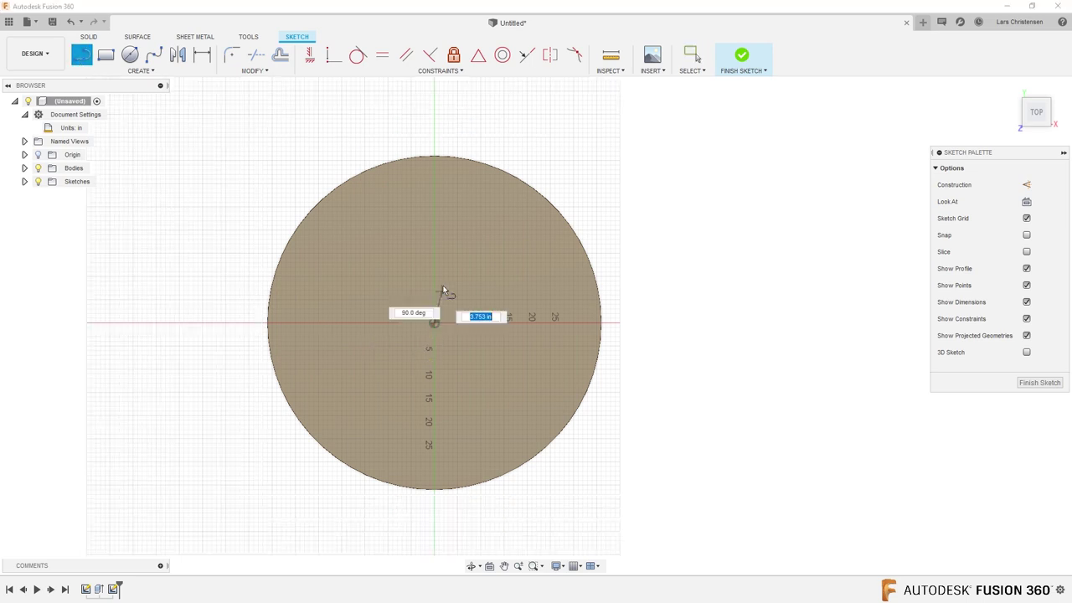
double_click(433, 157)
scroll(345, 161, "up", 3)
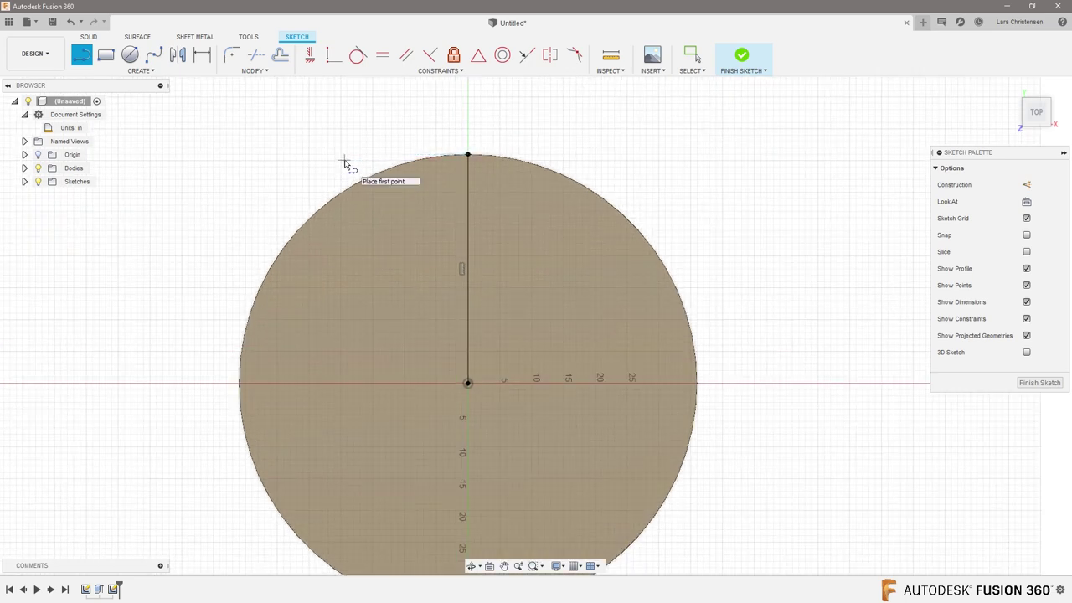
Sketch a vertical rectangle about 13.4 in wide across the disc, from its upper rim to its lower rim, enclosing the centre line
left_click(105, 55)
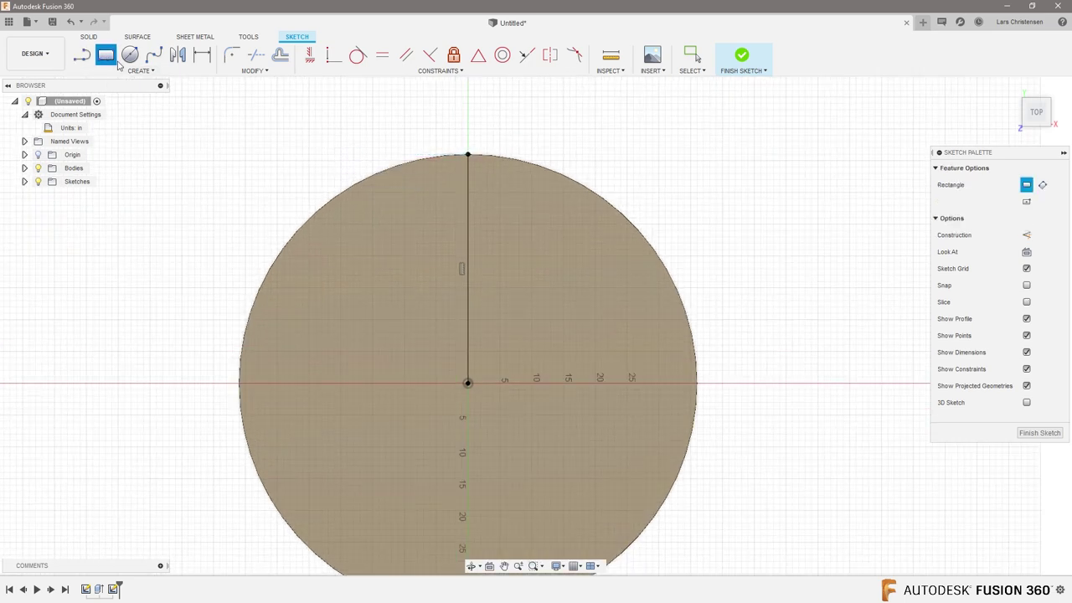
left_click(439, 158)
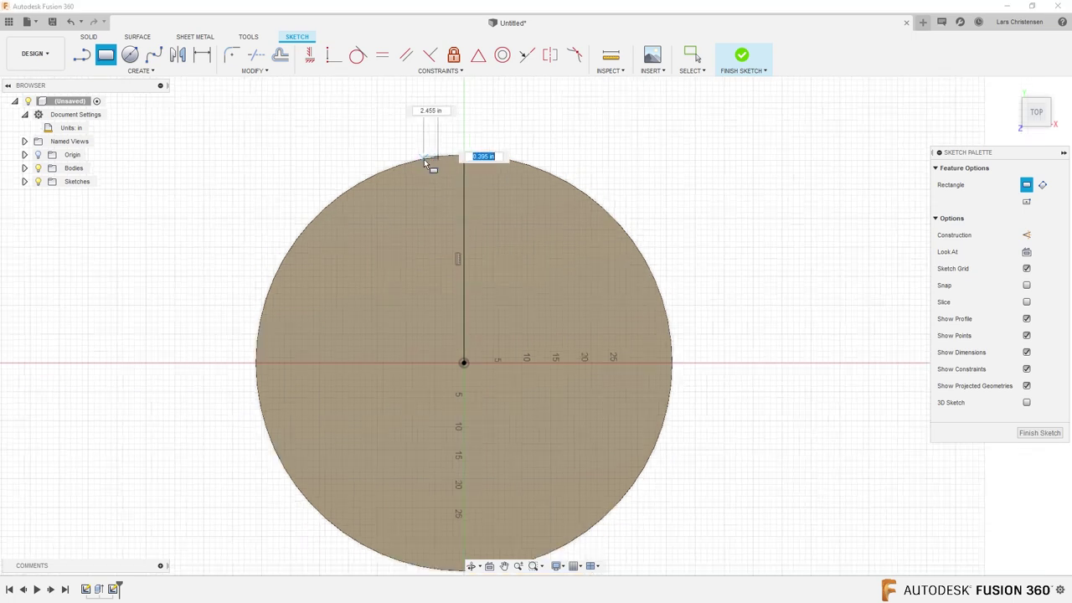
scroll(422, 156, "down", 3)
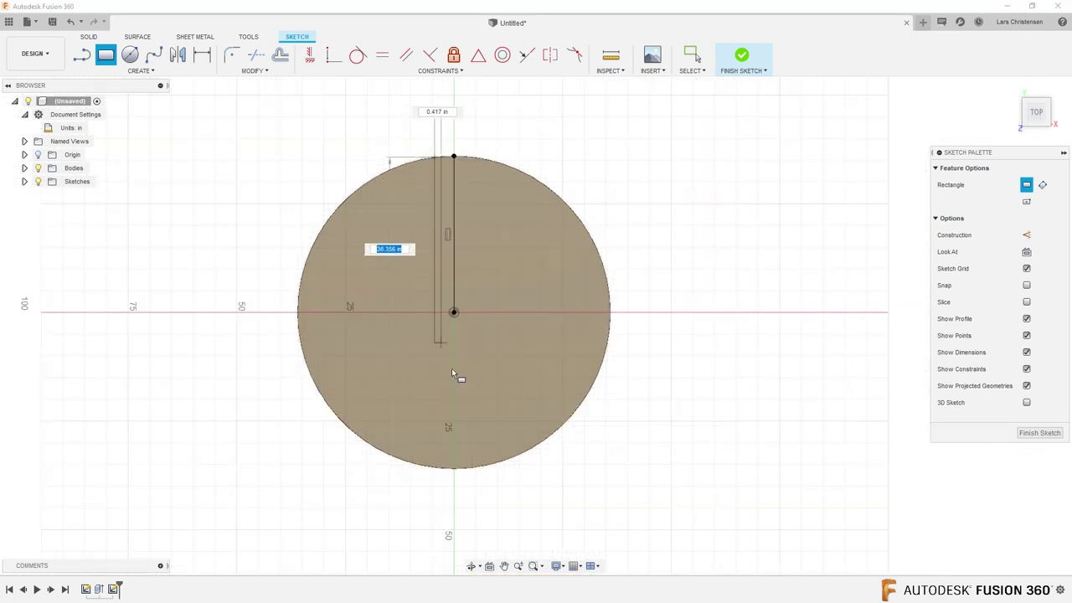
left_click(492, 463)
Make the rectangle's two upper corners symmetric about the vertical centre line
scroll(306, 423, "up", 1)
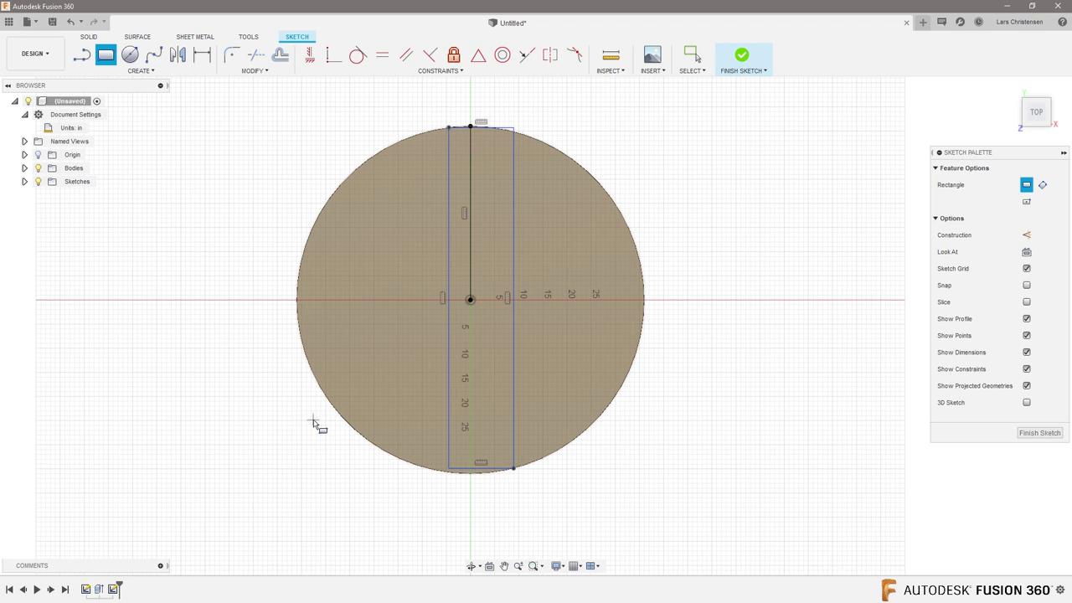
scroll(472, 104, "up", 3)
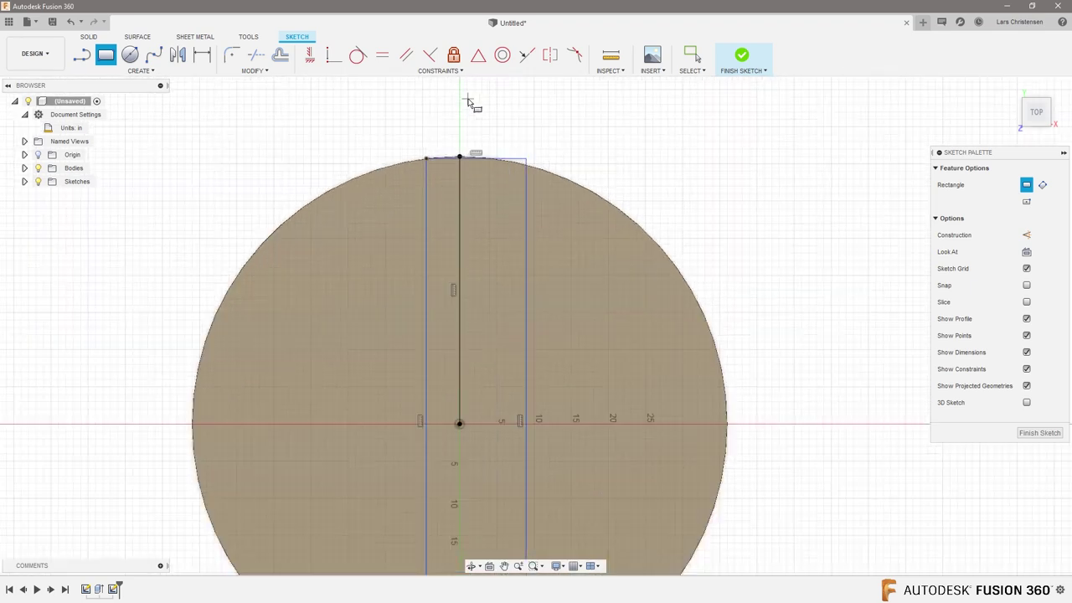
left_click(550, 59)
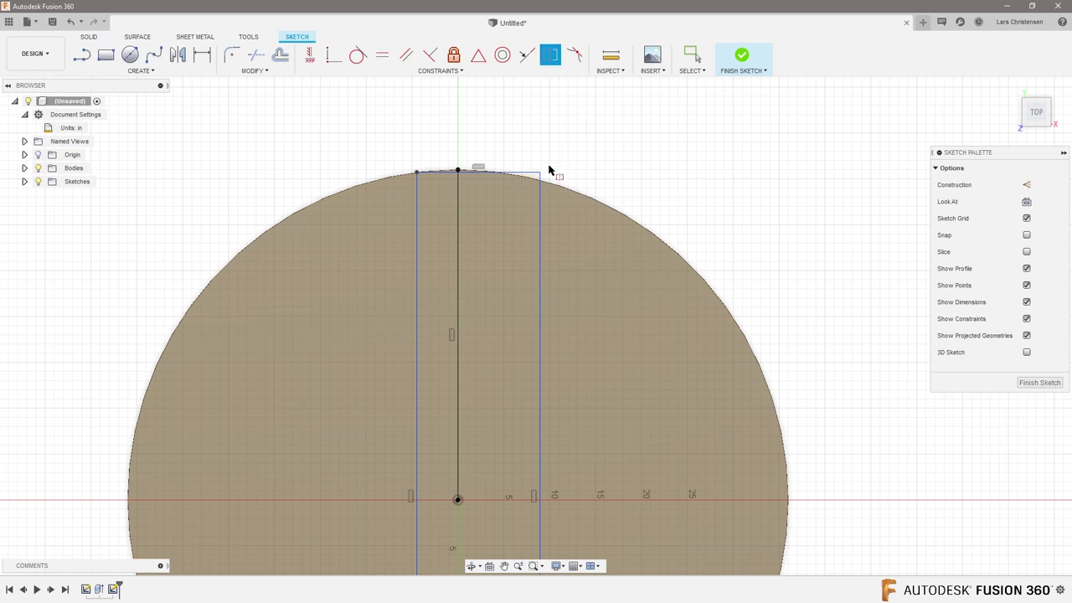
left_click(417, 172)
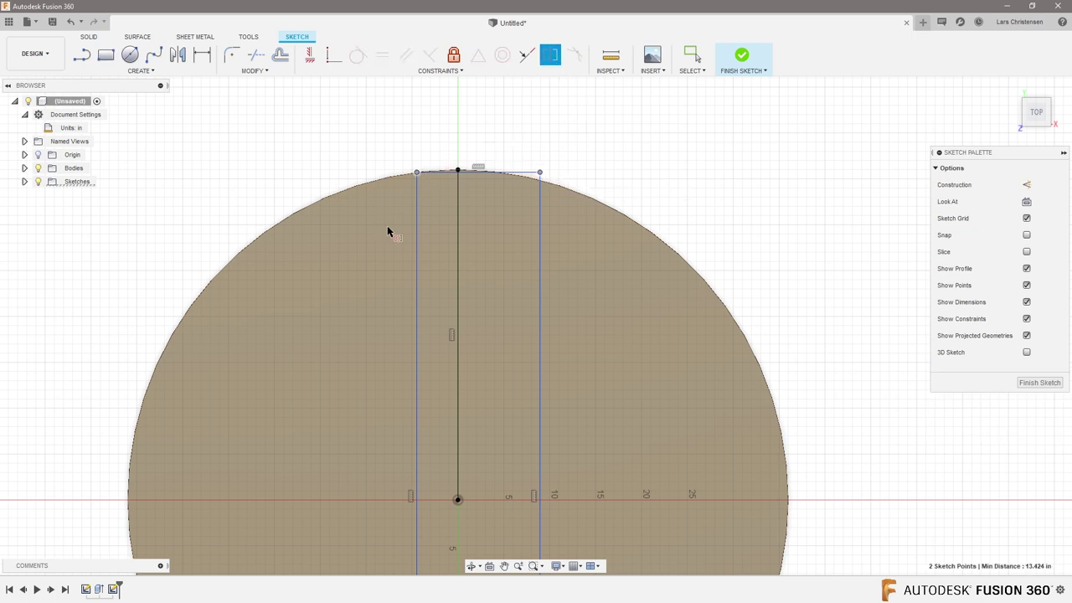
left_click(458, 267)
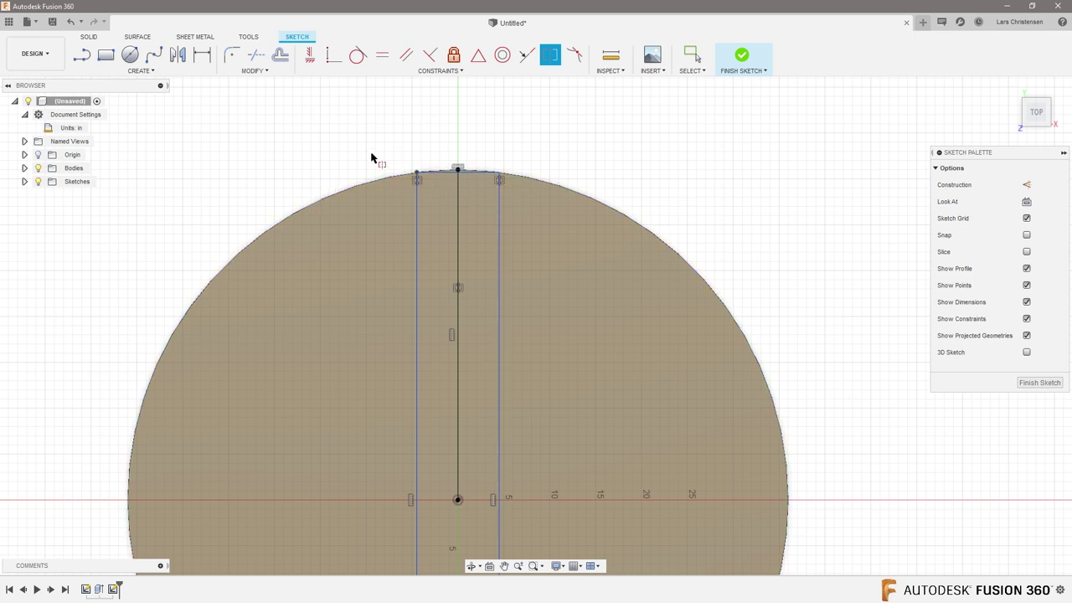
Dimension the rectangle's upper edge to set its width to 3 in
key("d")
left_click(455, 170)
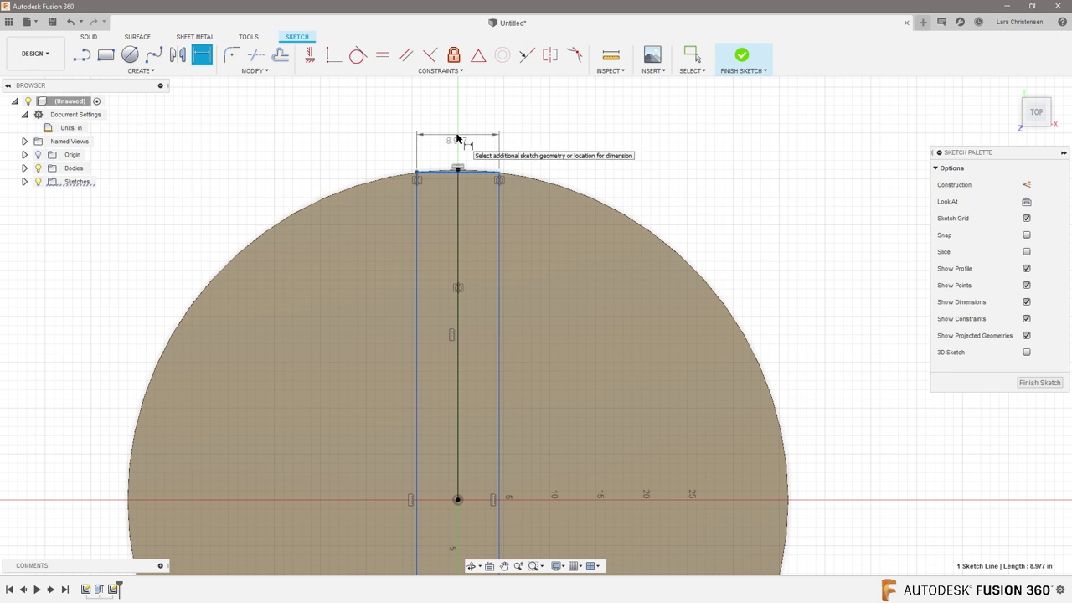
left_click(456, 139)
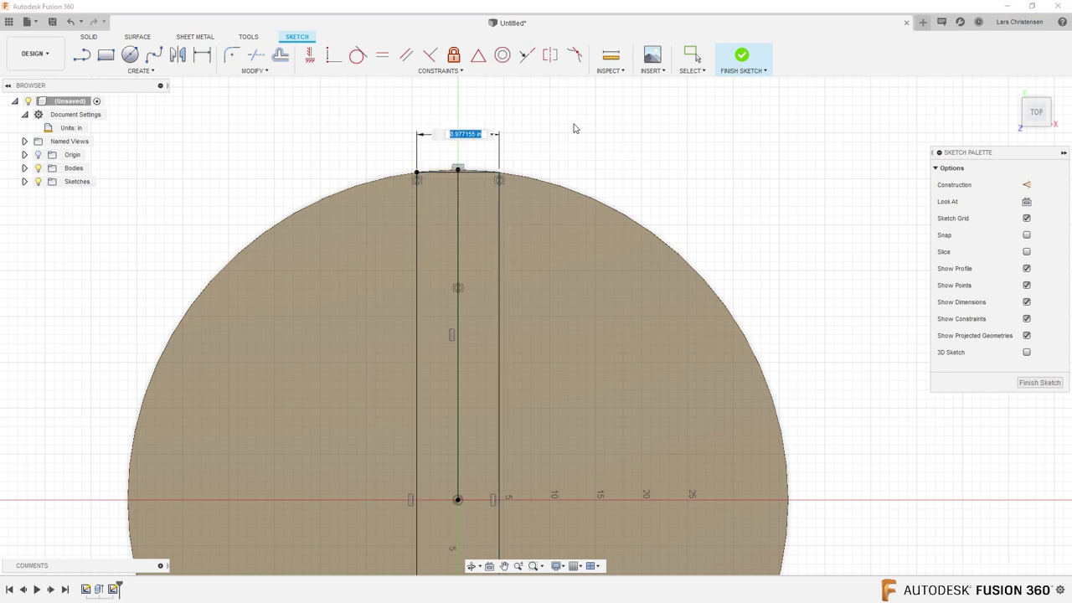
type("1")
key("Return")
scroll(410, 201, "down", 3)
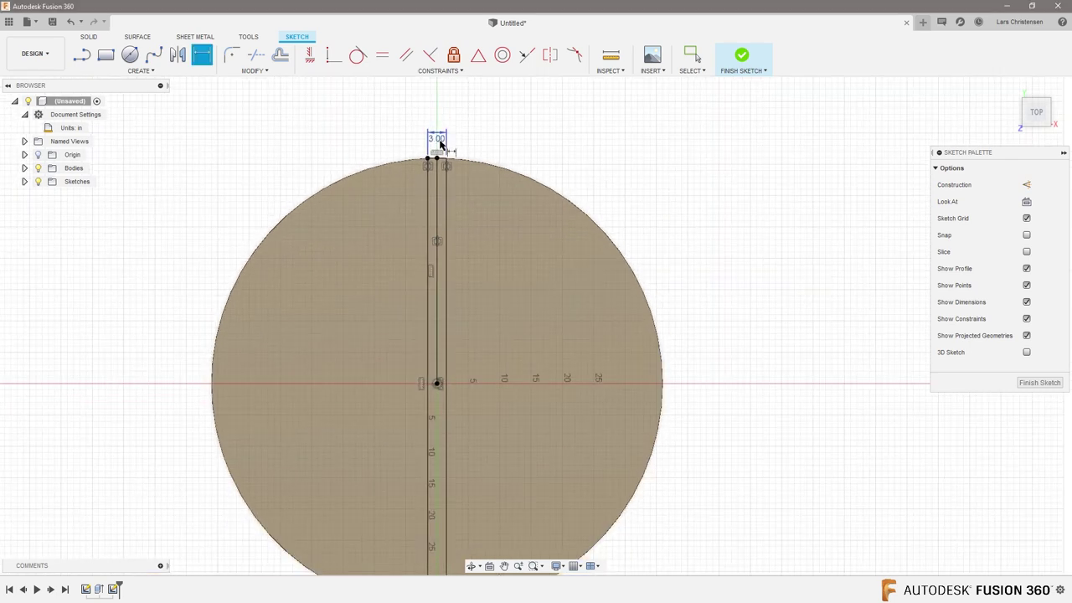
Extrude the narrow rectangle 5 in upward from the disc's top face, joining it to the disc as a rib
scroll(441, 145, "down", 2)
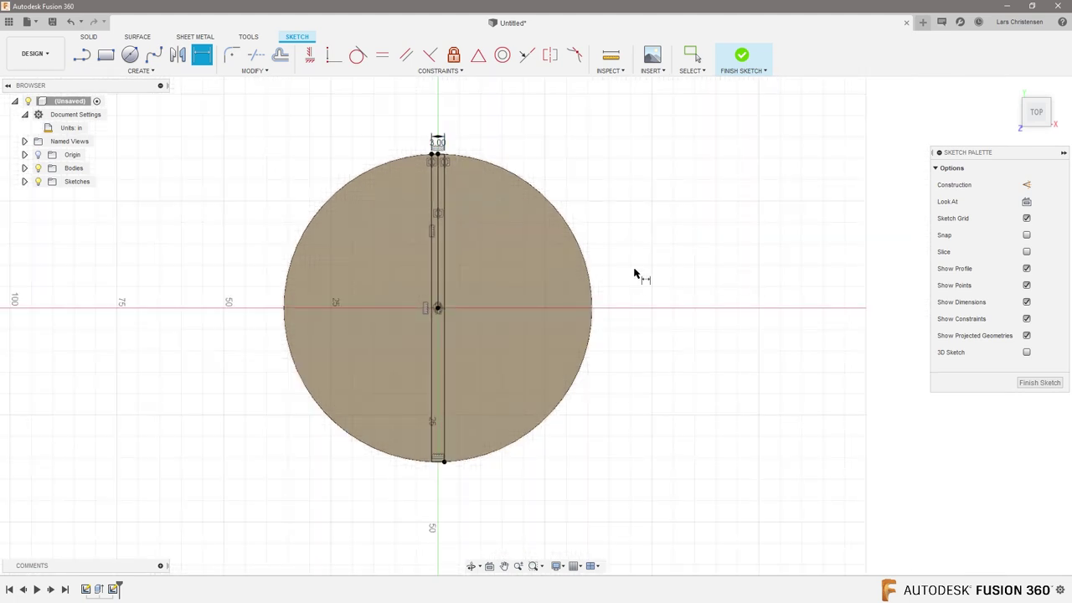
key("e")
left_click(449, 311)
left_click_drag(470, 289, 470, 276)
type("3")
key("Return")
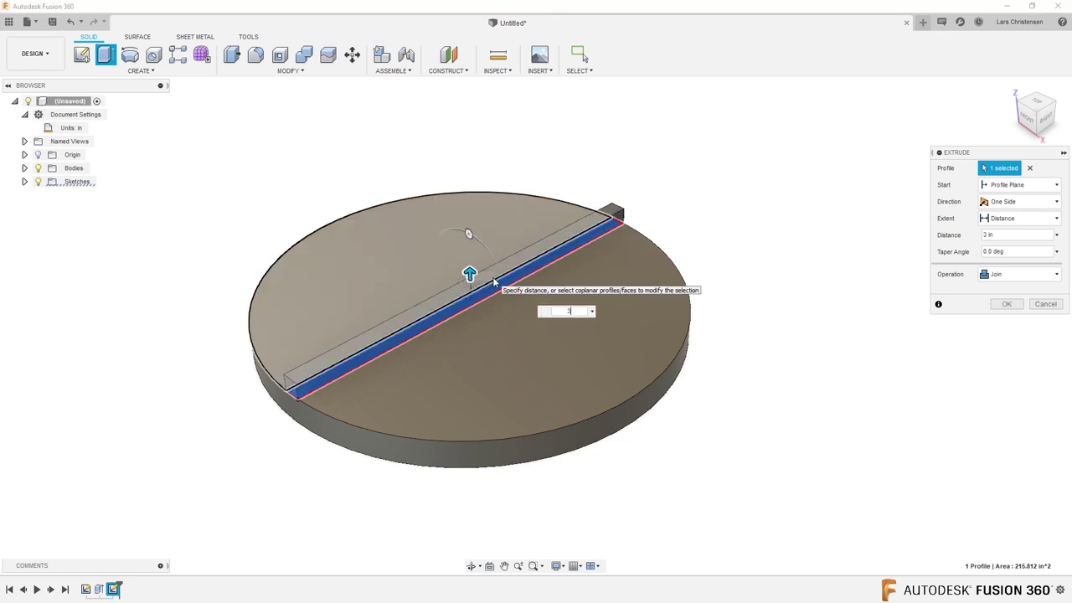
type("5")
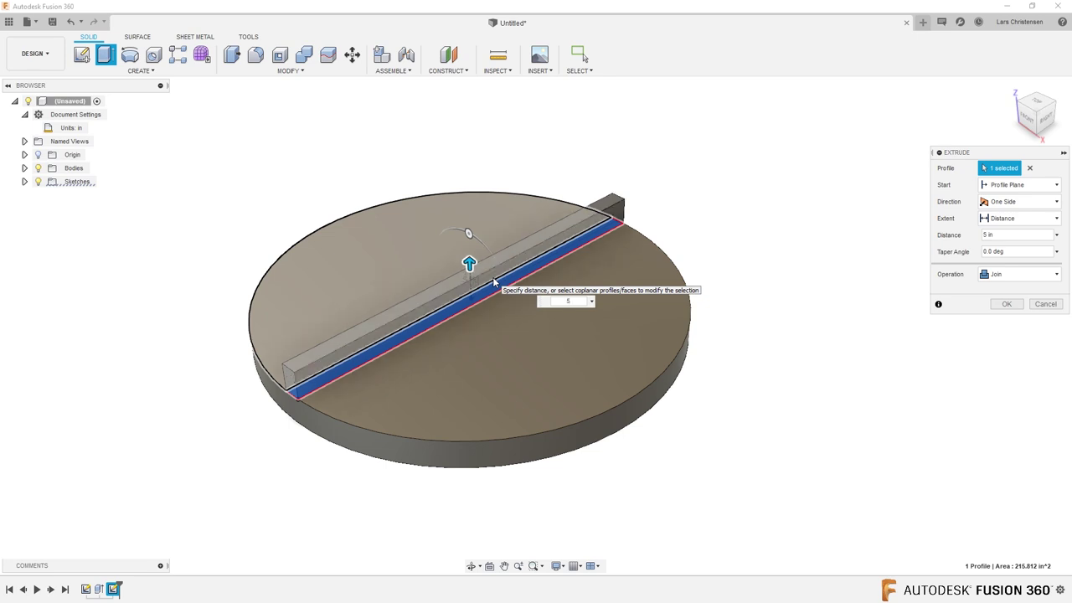
key("Return")
Start a circular pattern of the rib's extrude feature around the disc's vertical centre axis
middle_click_drag(610, 310, 419, 243, "shift")
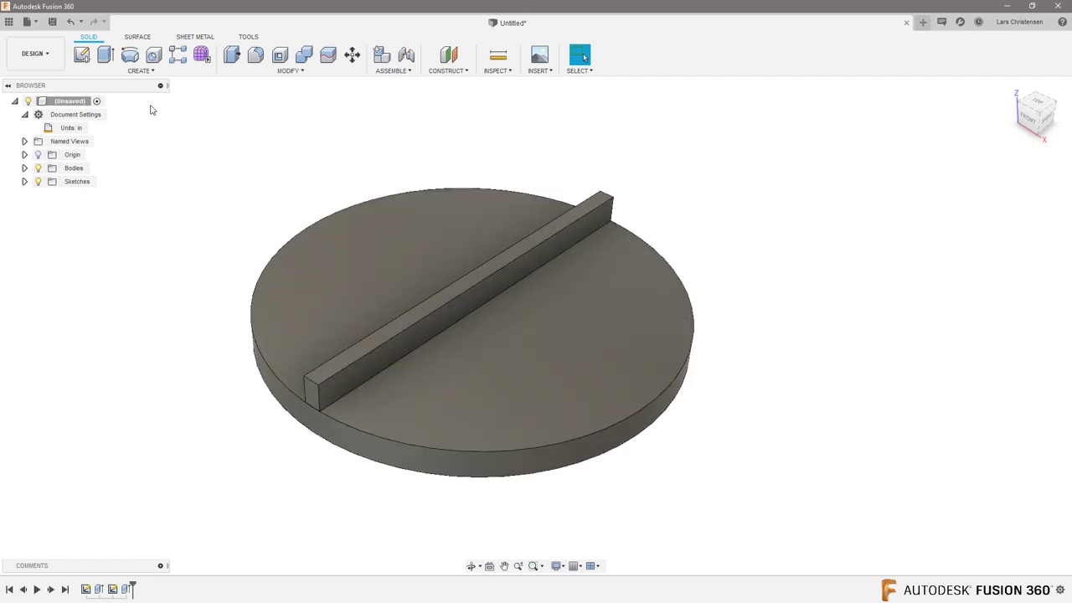
left_click(140, 71)
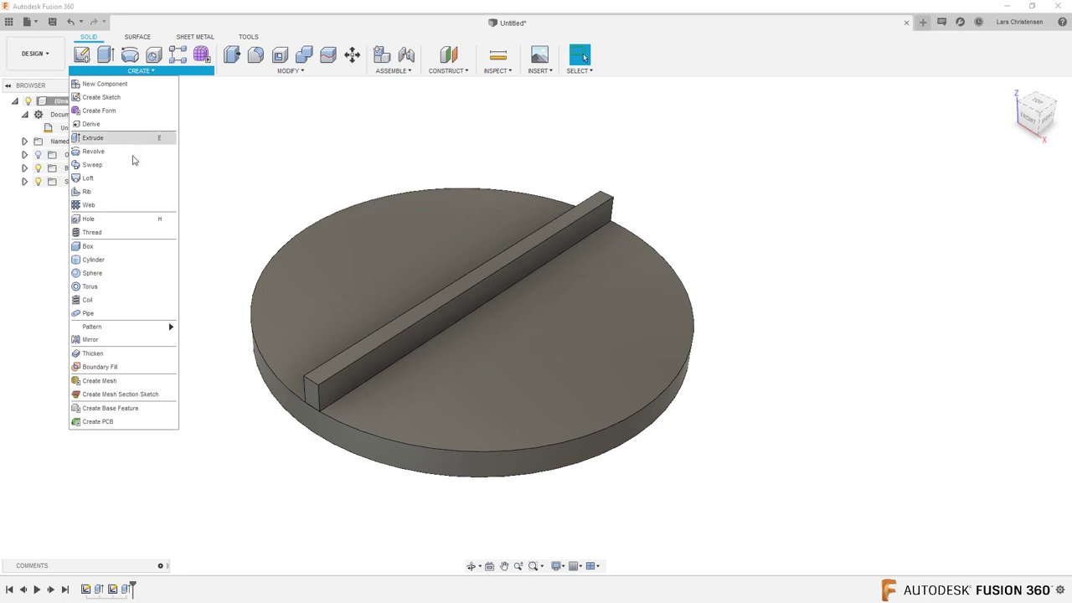
mouse_move(127, 326)
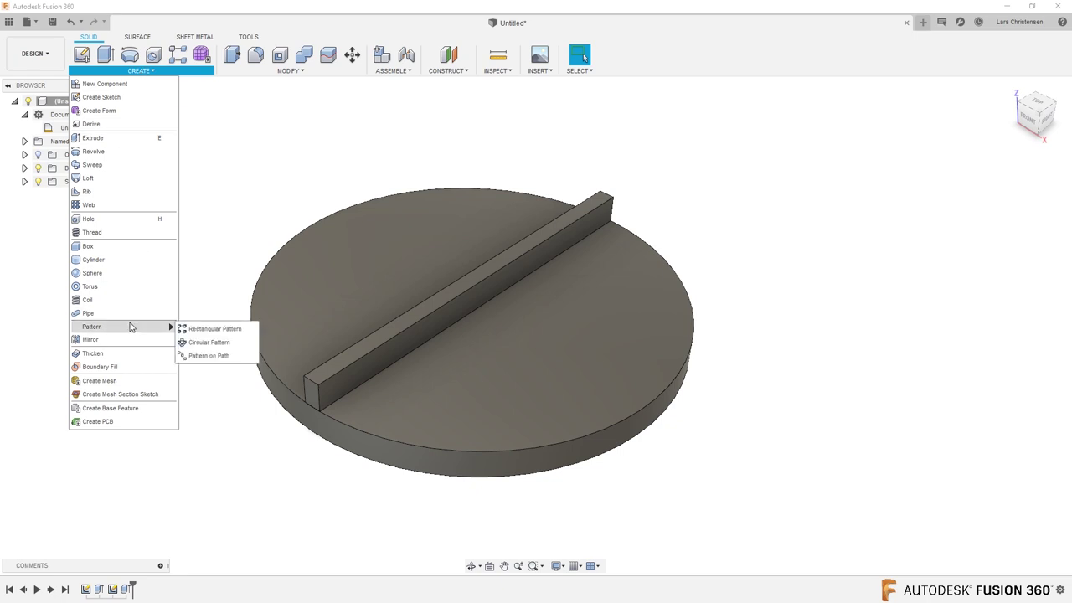
left_click(203, 342)
left_click(1009, 169)
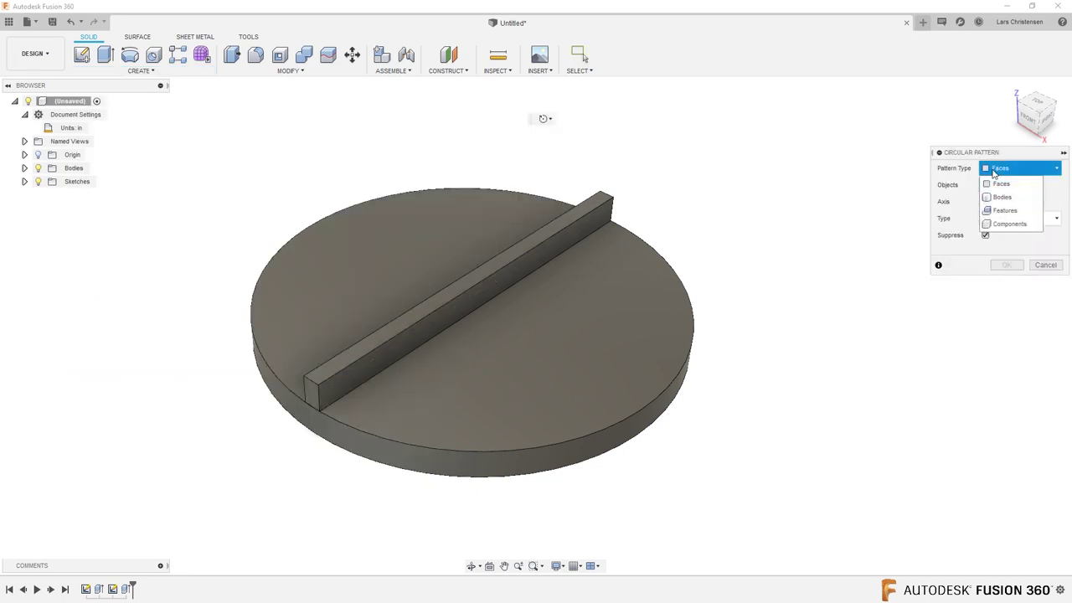
left_click(996, 214)
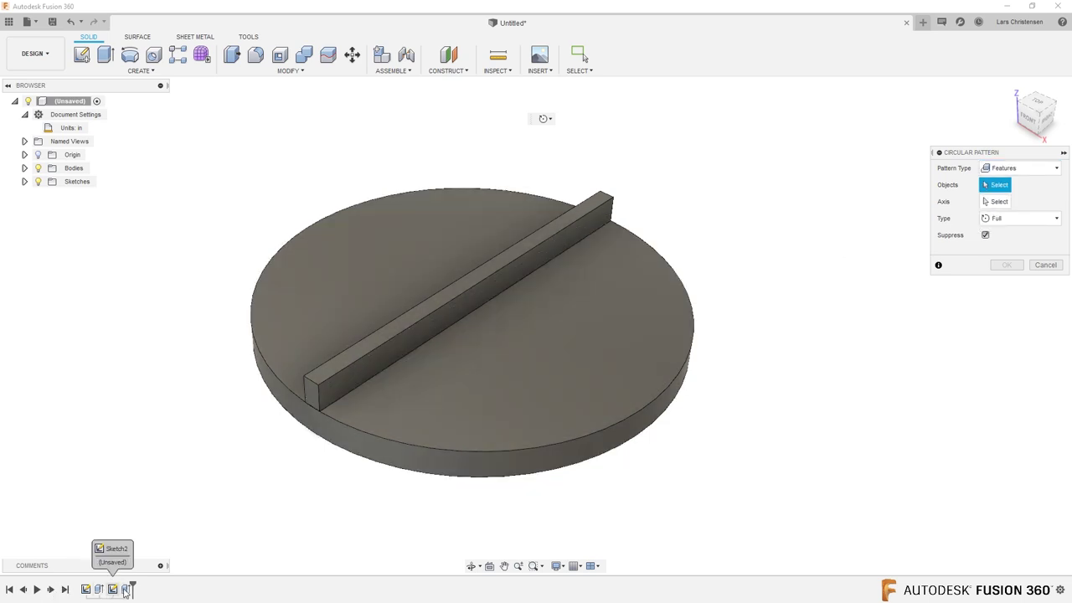
left_click(124, 590)
left_click(1004, 201)
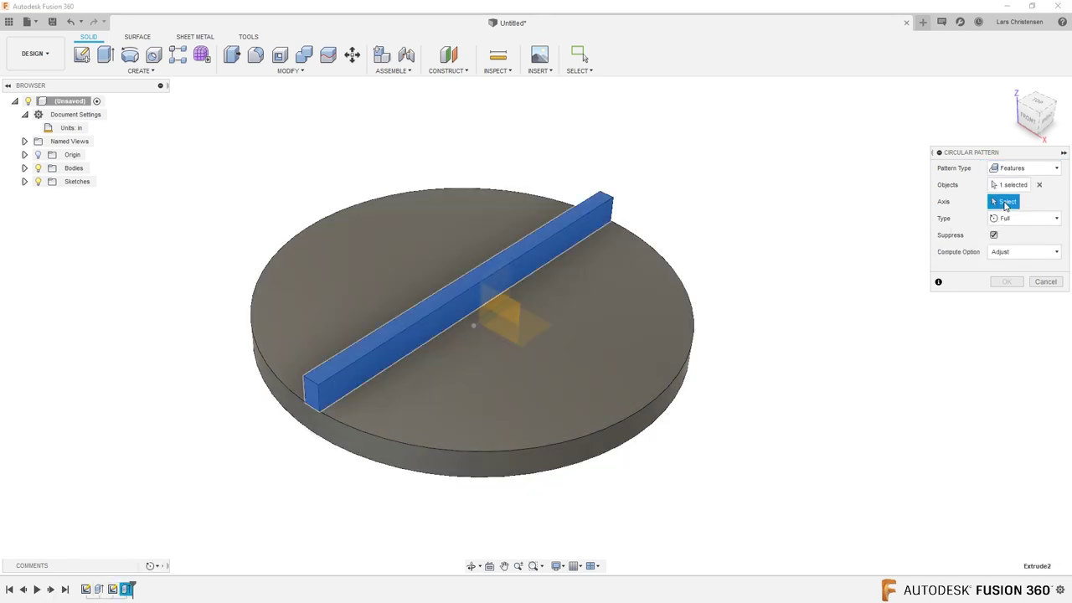
left_click(474, 278)
Switch the circular pattern to Angle with a 180 deg total, set the quantity to 5, and create it
left_click(1030, 219)
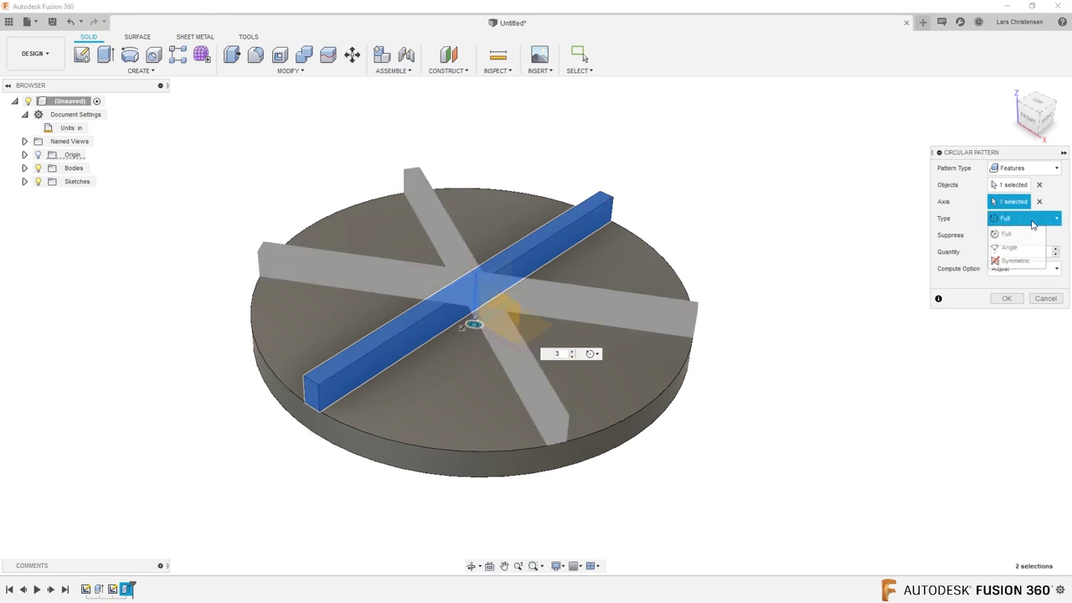
left_click(1022, 242)
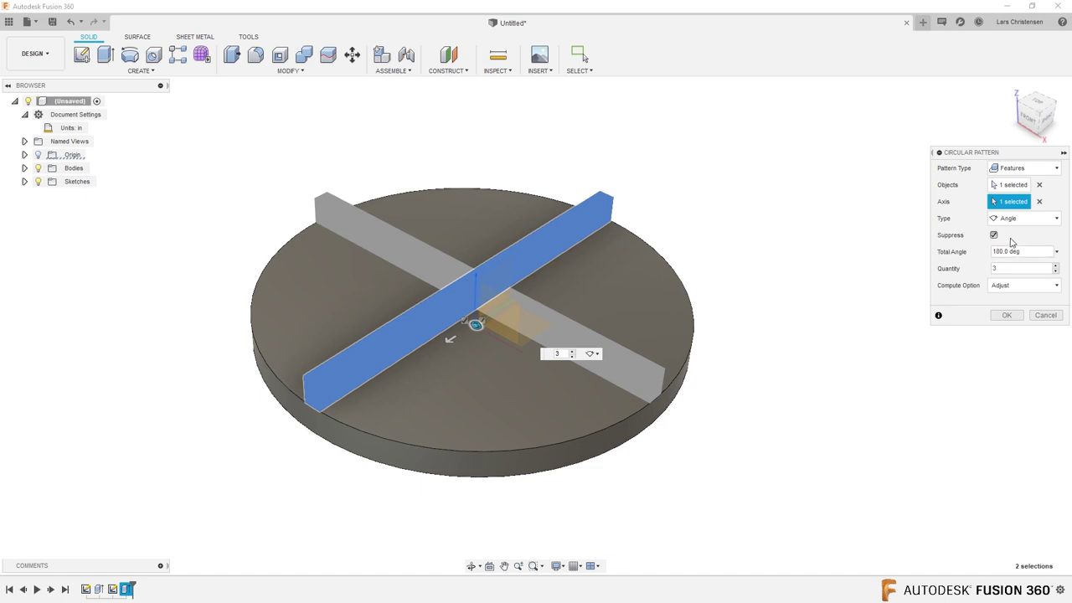
left_click(1056, 266)
left_click(1056, 266)
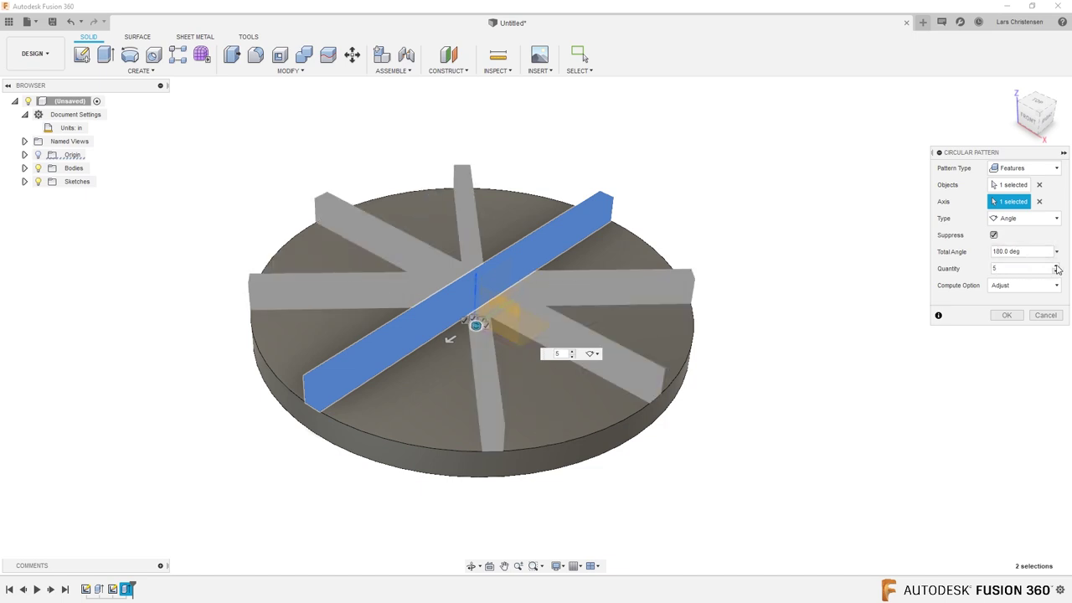
left_click(1006, 315)
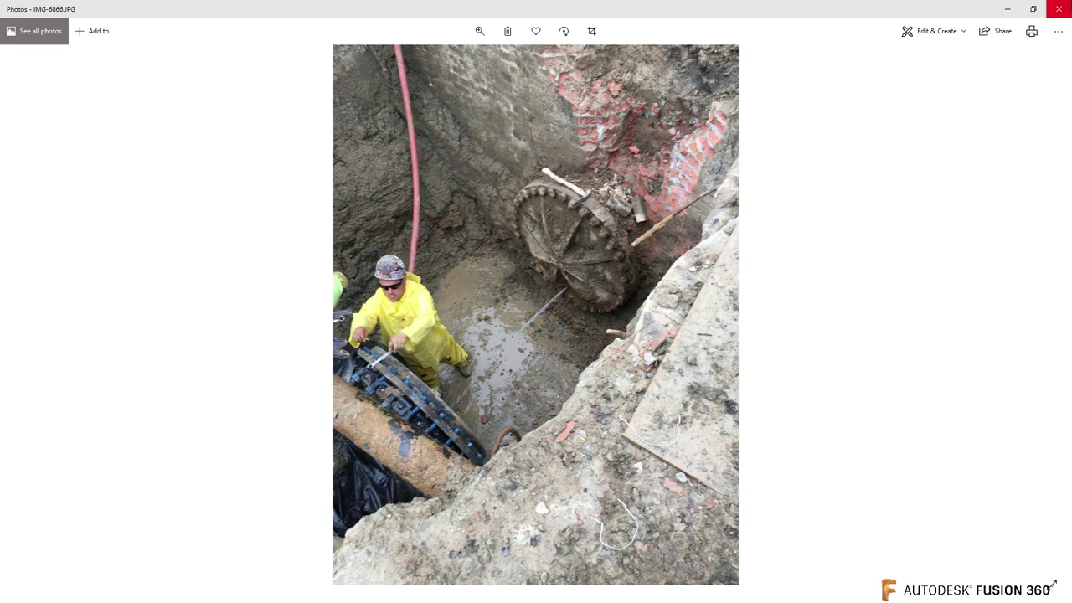
Close the reference photo and start a new sketch on the YZ plane through the centre of the plate
left_click(1057, 11)
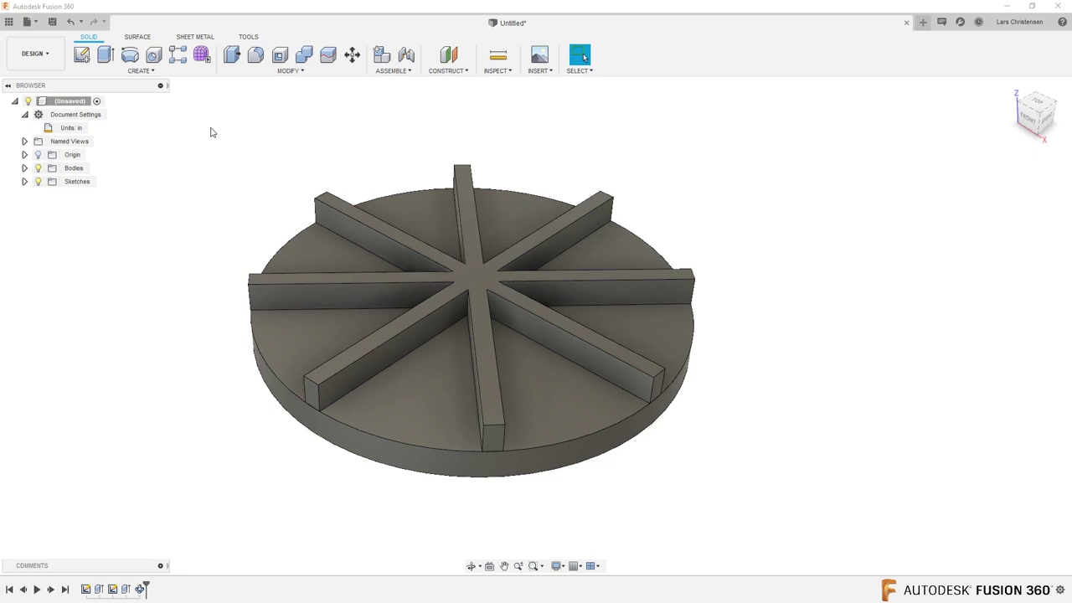
left_click(82, 55)
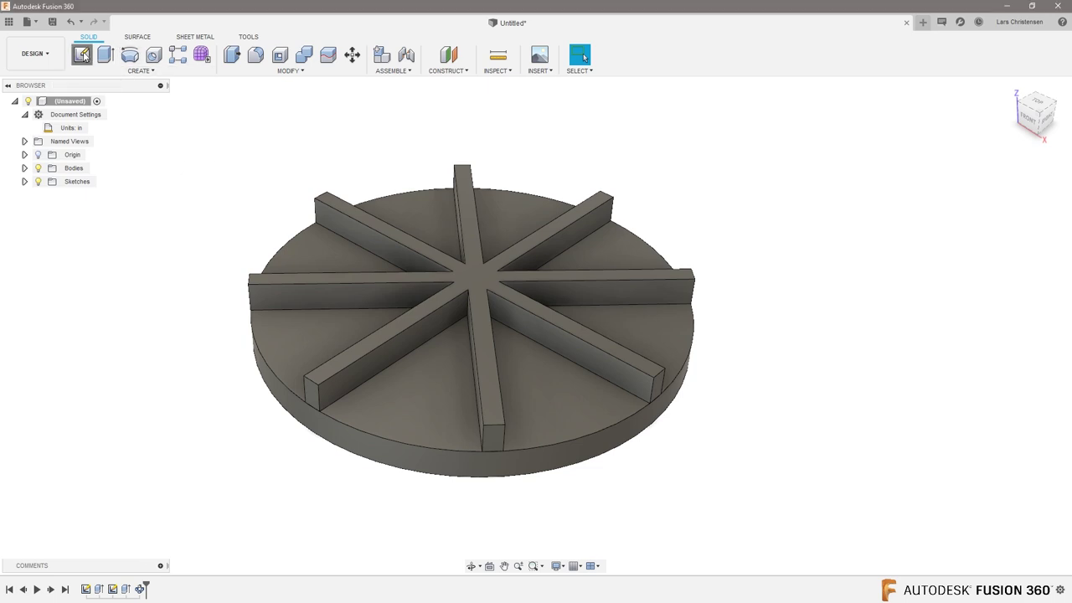
left_click(492, 273)
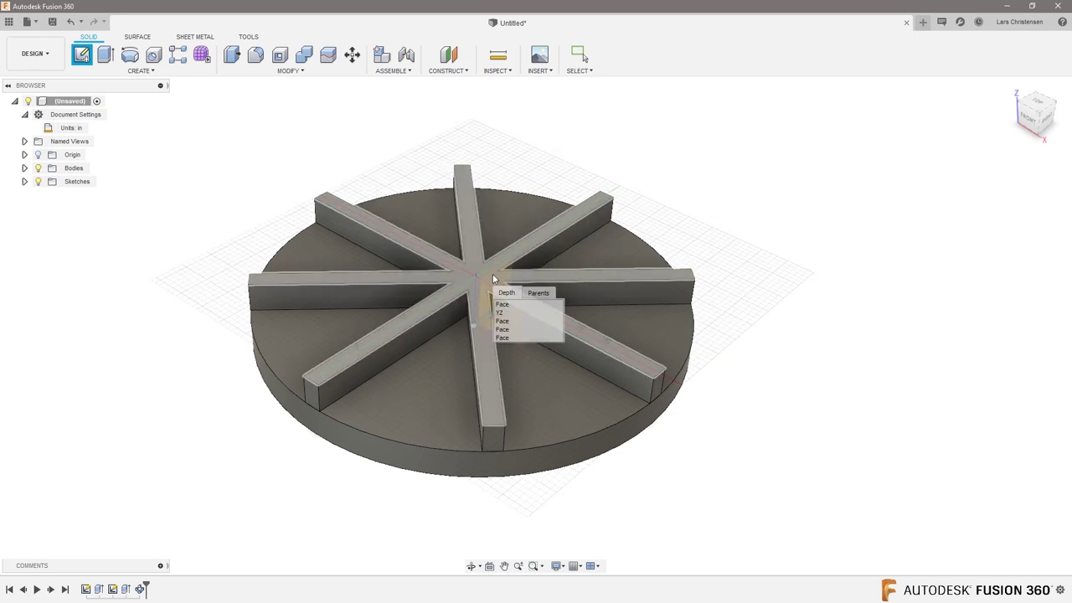
left_click(516, 312)
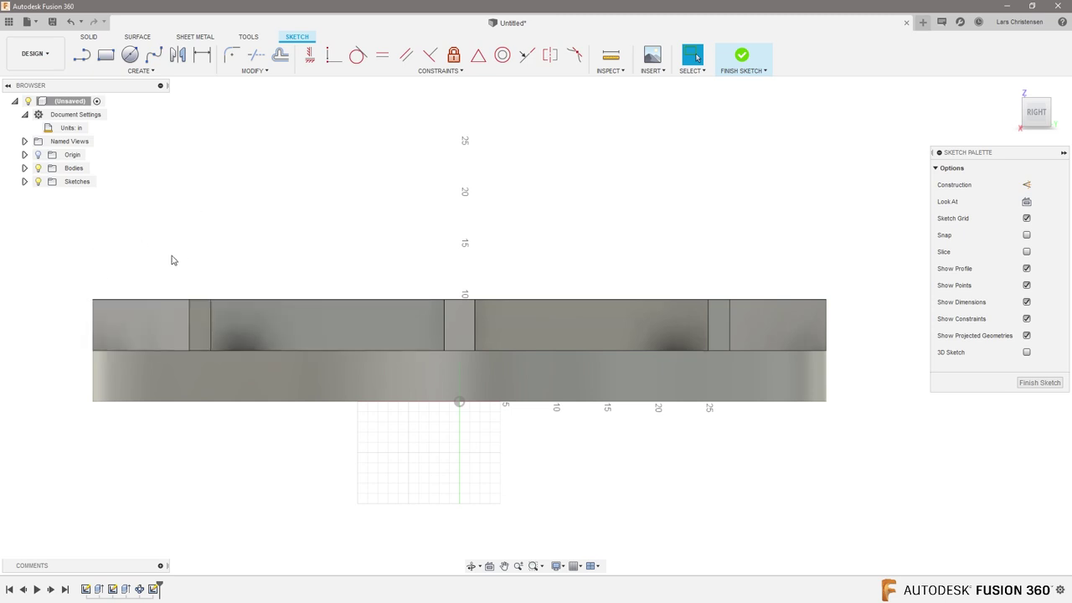
Project the long side face of the rib left of centre into the sketch
key("p")
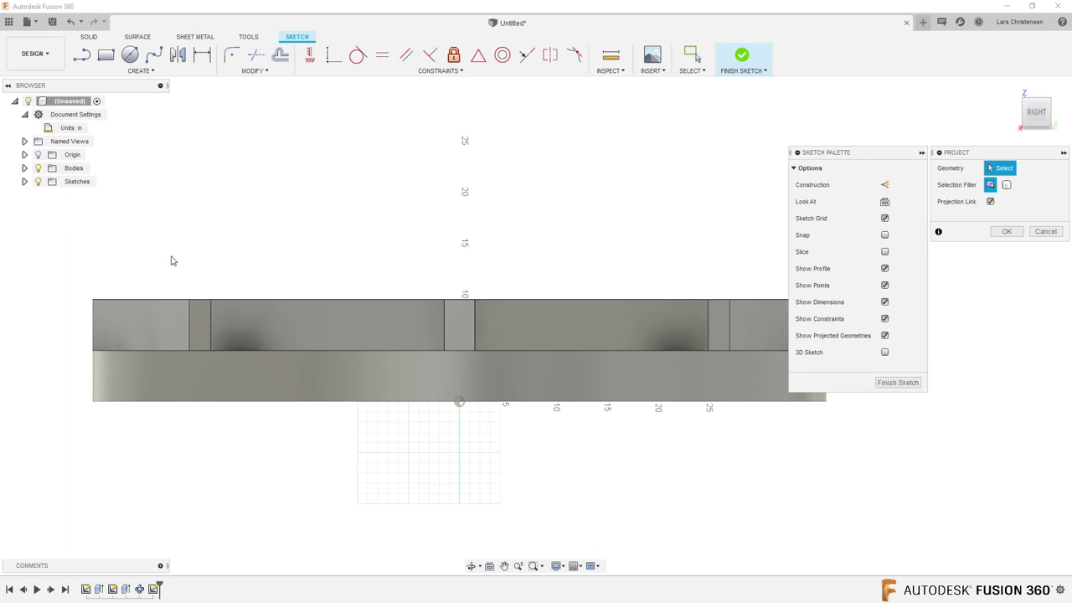
left_click(117, 322)
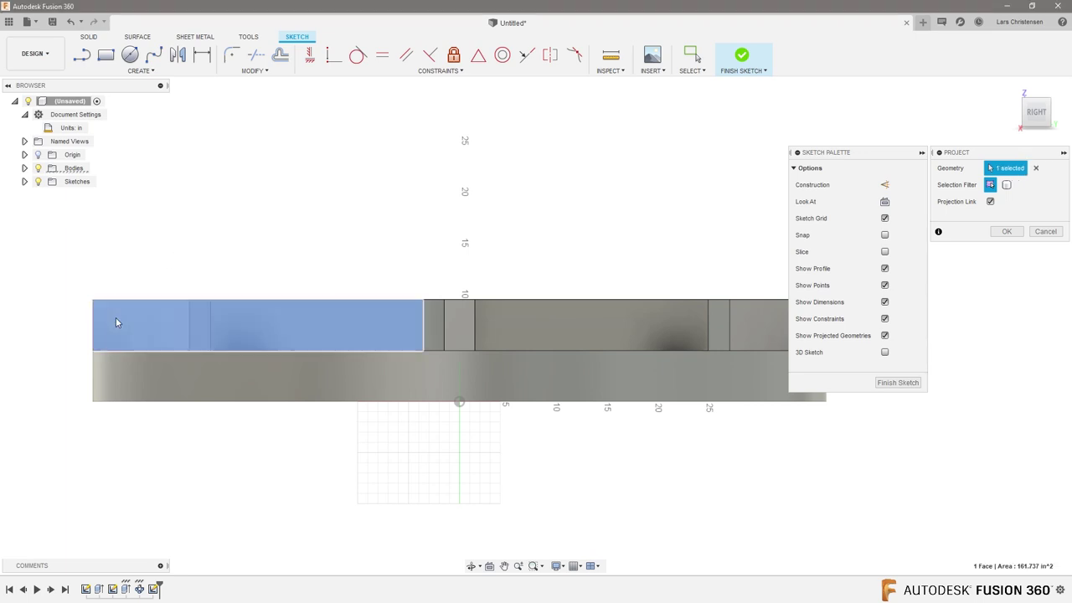
left_click(1005, 232)
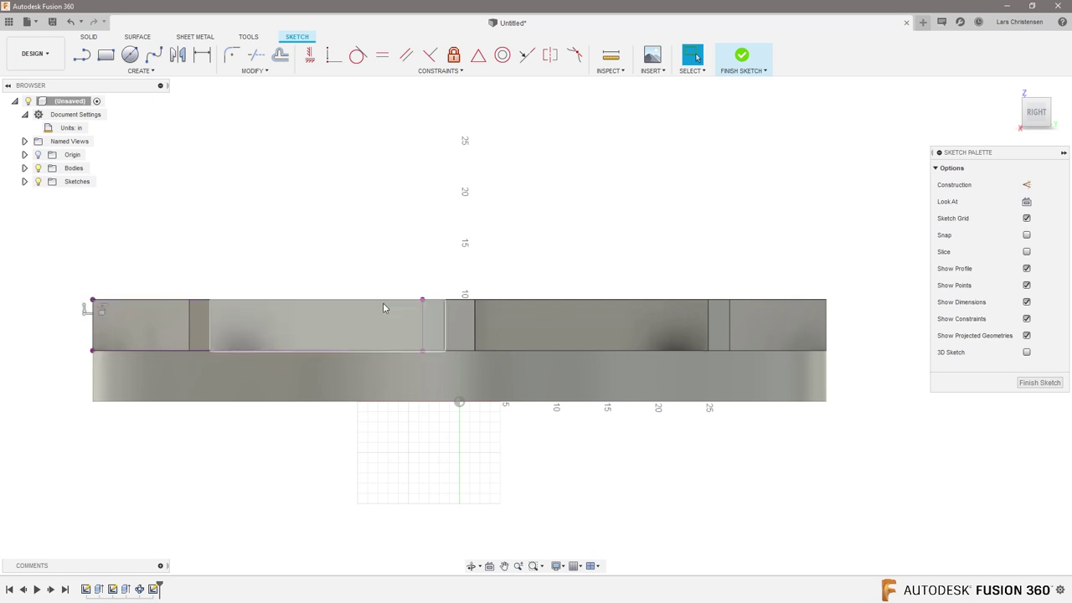
Project the short top edge of the end-on rib at the centre into the sketch
scroll(348, 243, "up", 2)
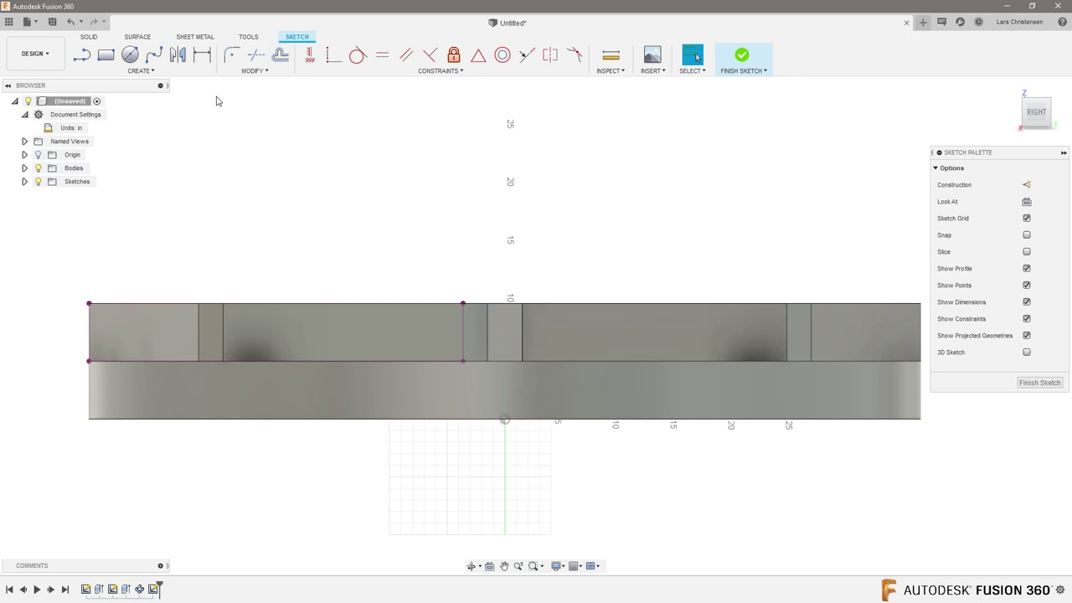
left_click(81, 55)
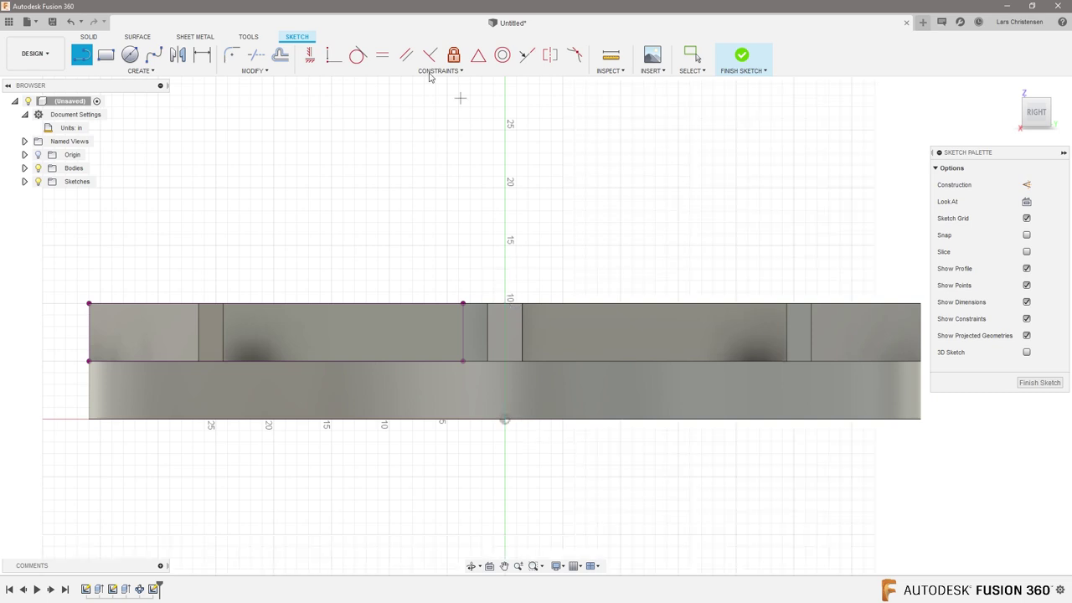
key("p")
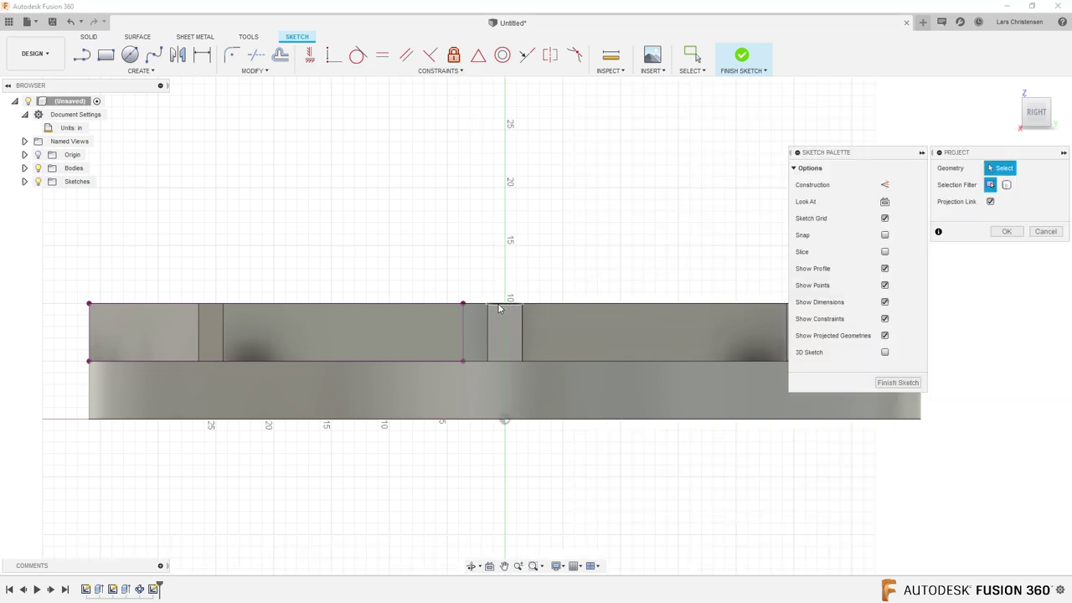
left_click(508, 306)
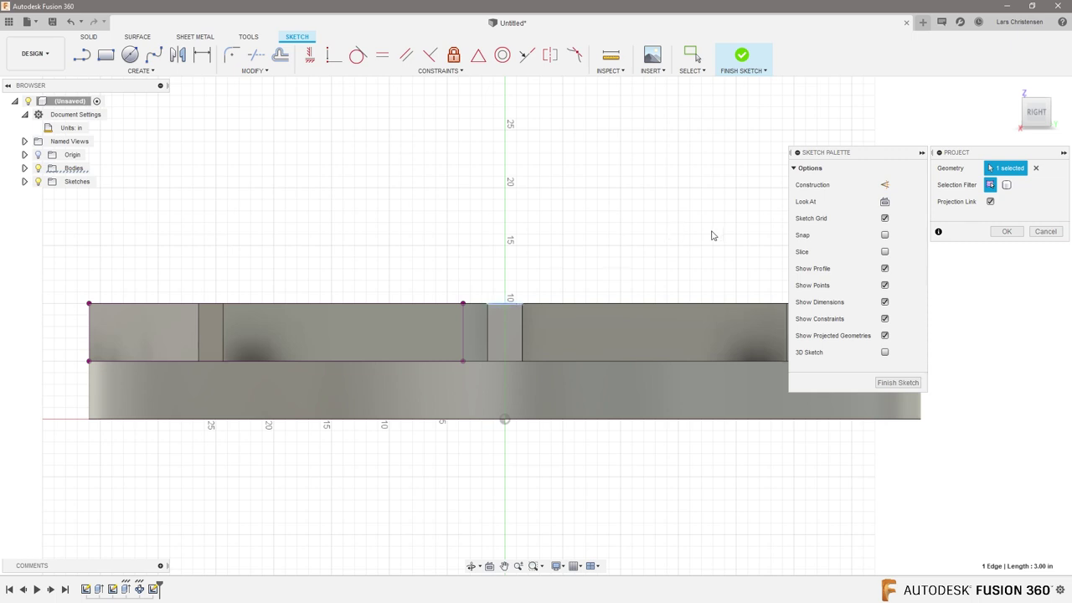
left_click(1007, 231)
scroll(419, 237, "up", 1)
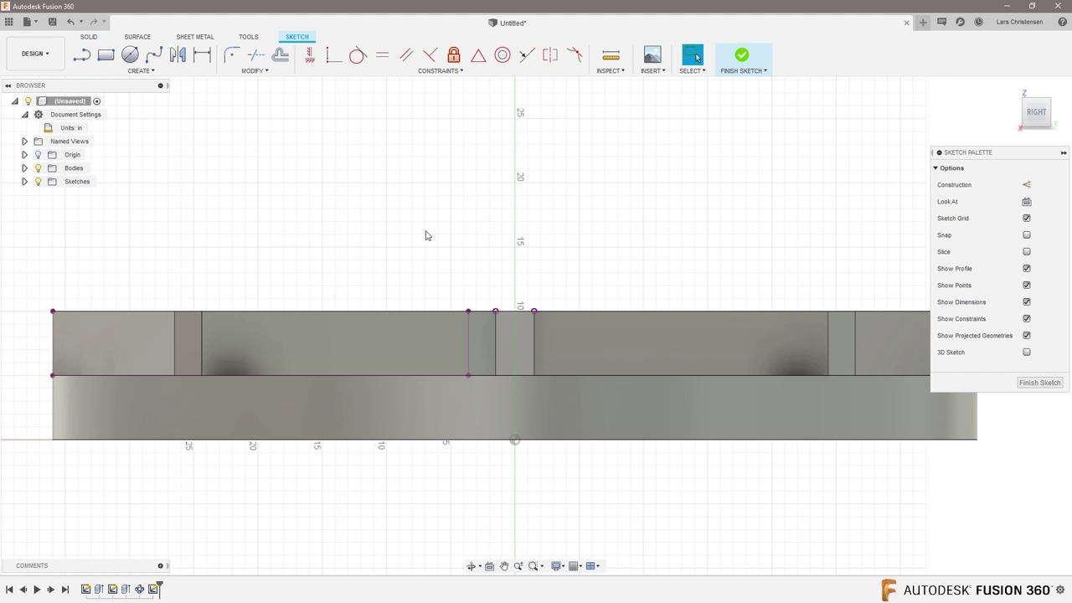
Draw a horizontal line along the ribs' top level, from the projected edge's midpoint toward the right
key("l")
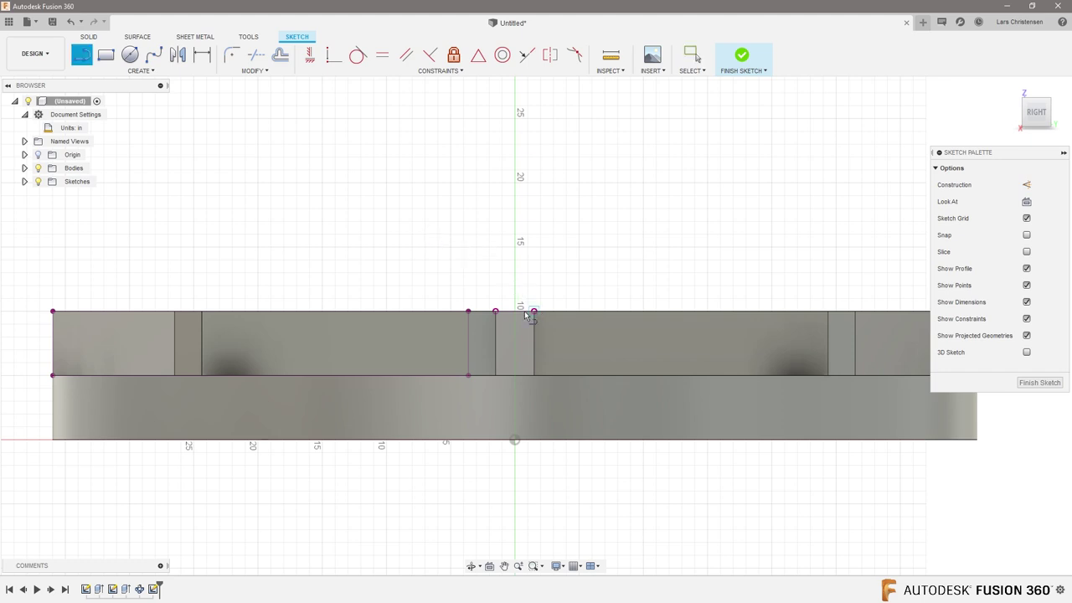
scroll(513, 314, "up", 3)
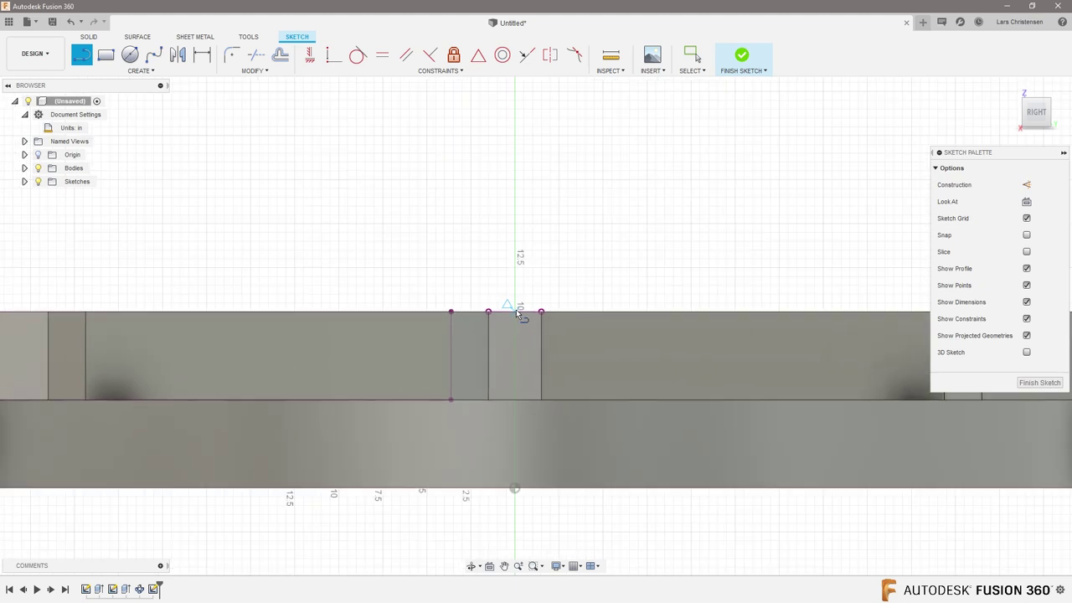
scroll(519, 311, "down", 3)
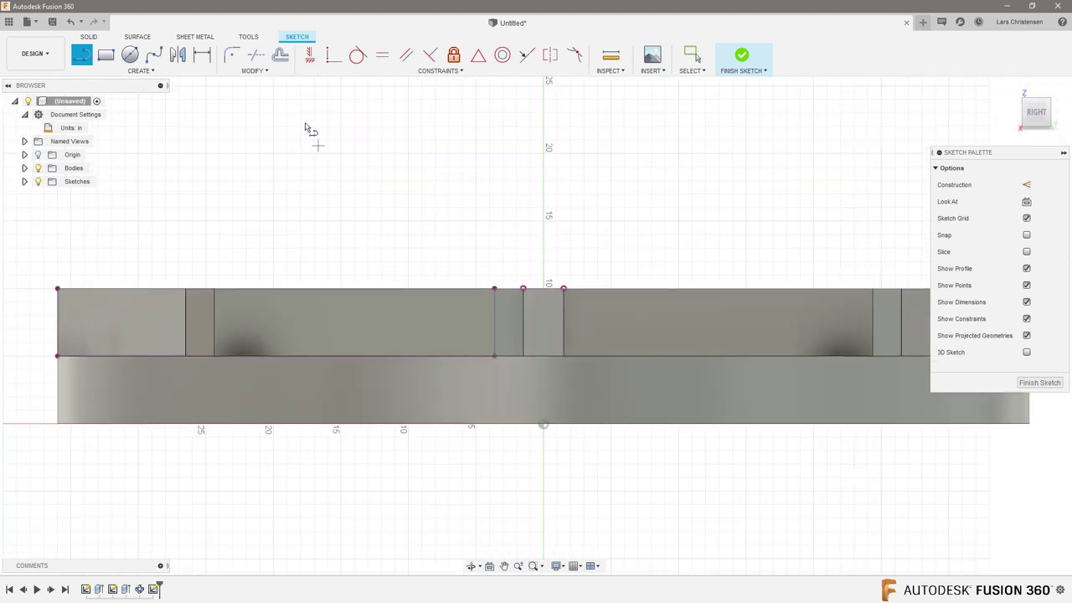
scroll(507, 251, "up", 2)
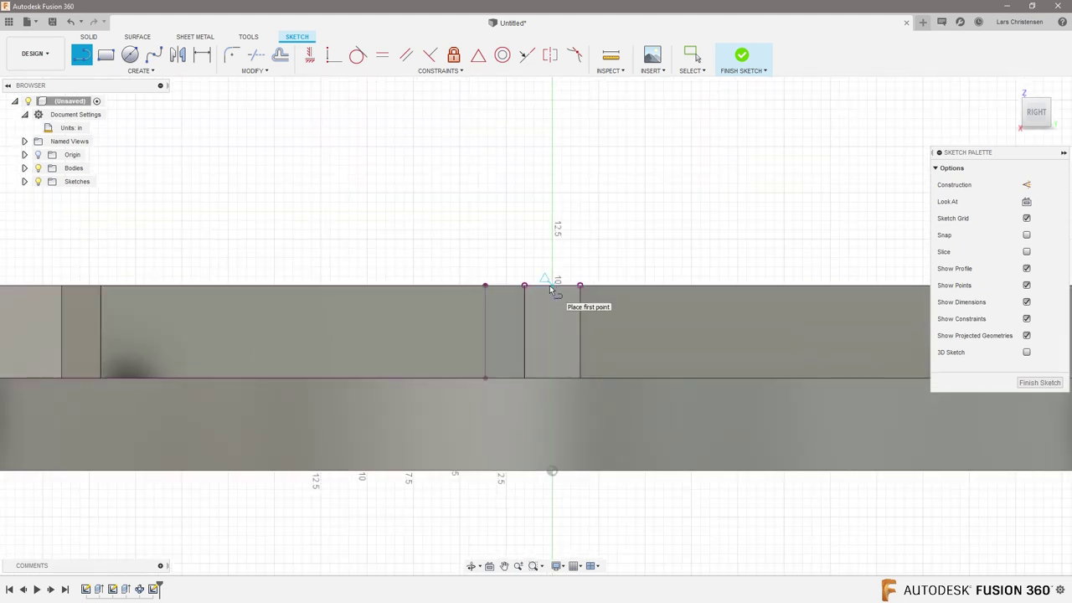
left_click(553, 285)
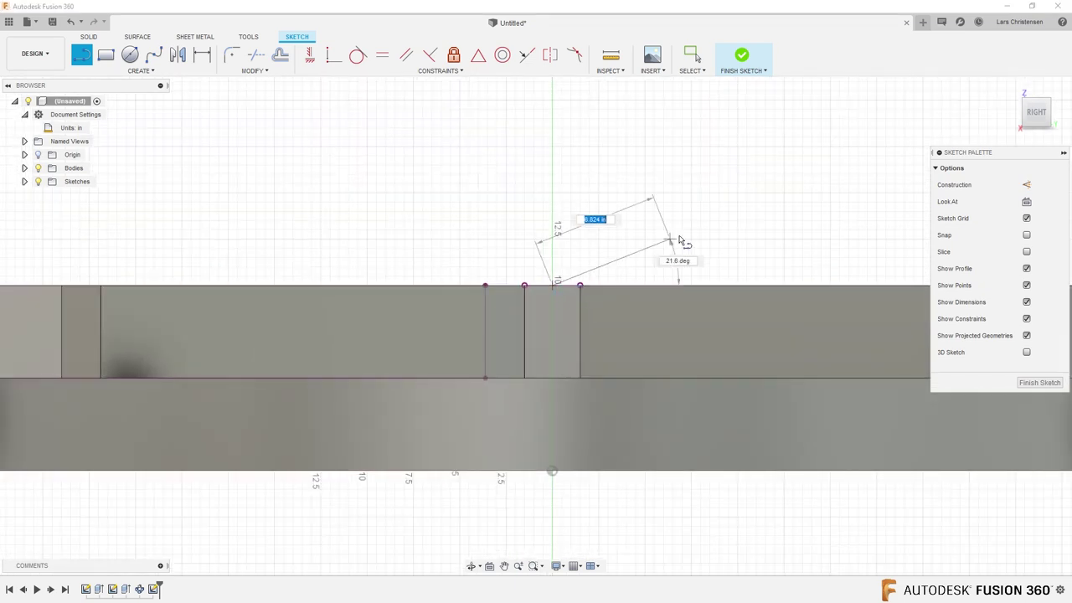
double_click(716, 289)
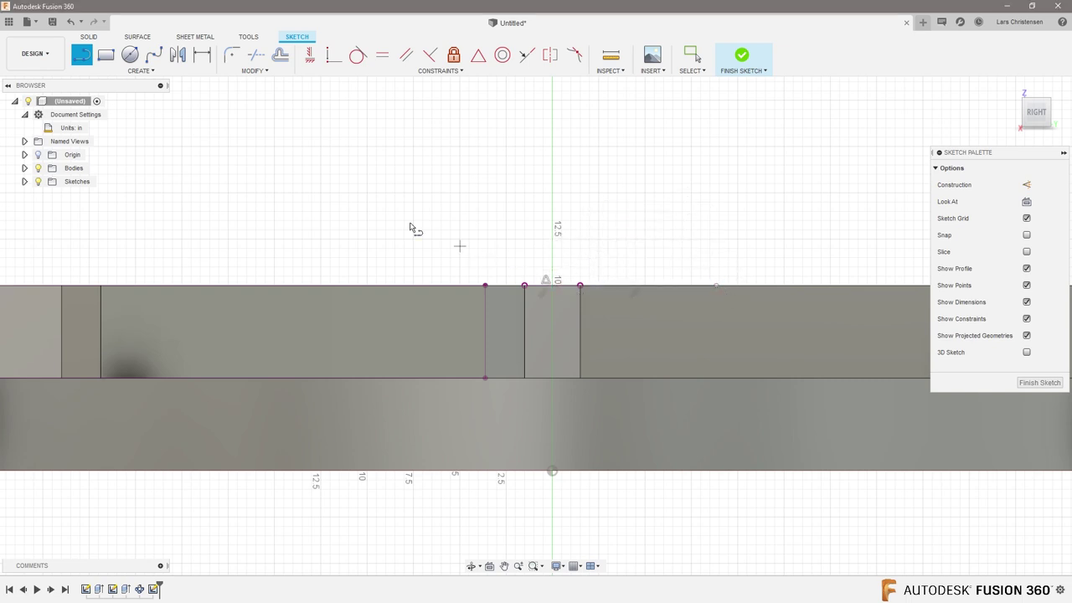
Draw an upward-bulging 3-point arc from the projected edge's midpoint to the rib's bottom edge, about 28 in left of centre
left_click(142, 74)
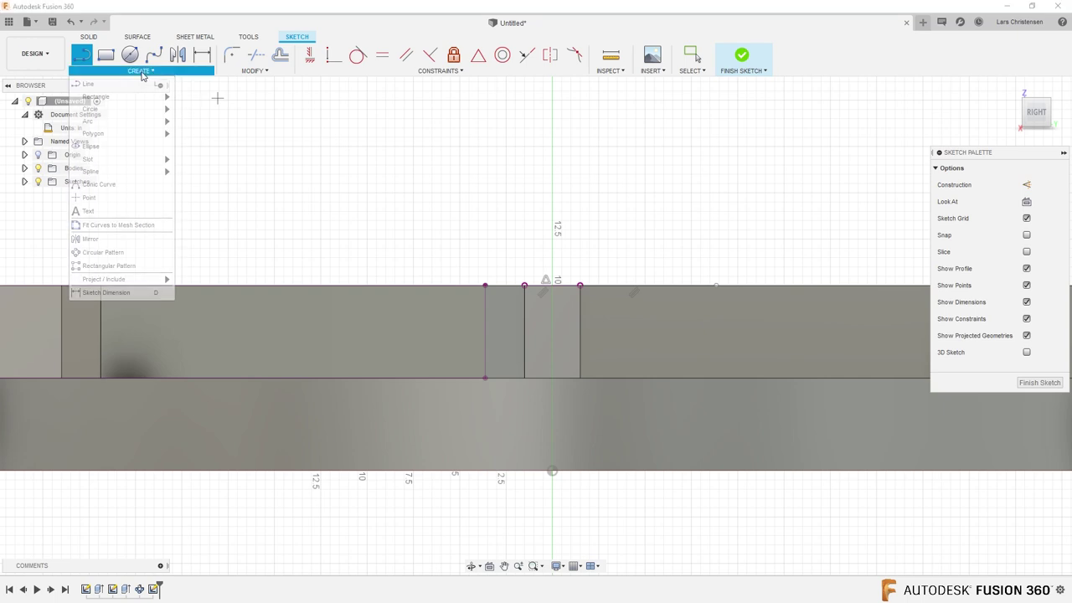
mouse_move(132, 125)
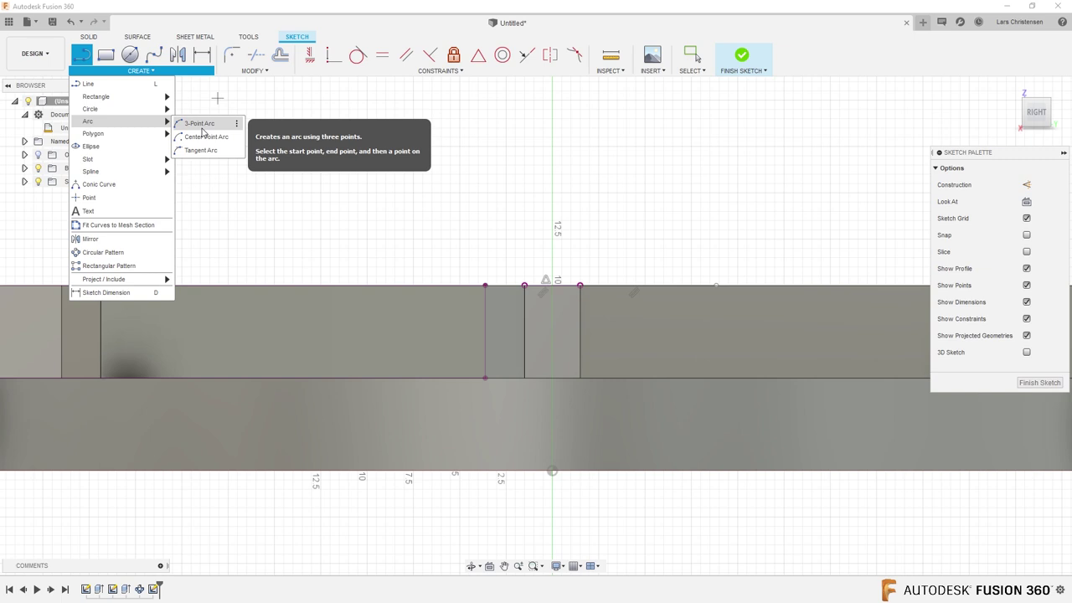
left_click(202, 128)
scroll(548, 172, "down", 3)
scroll(207, 186, "up", 2)
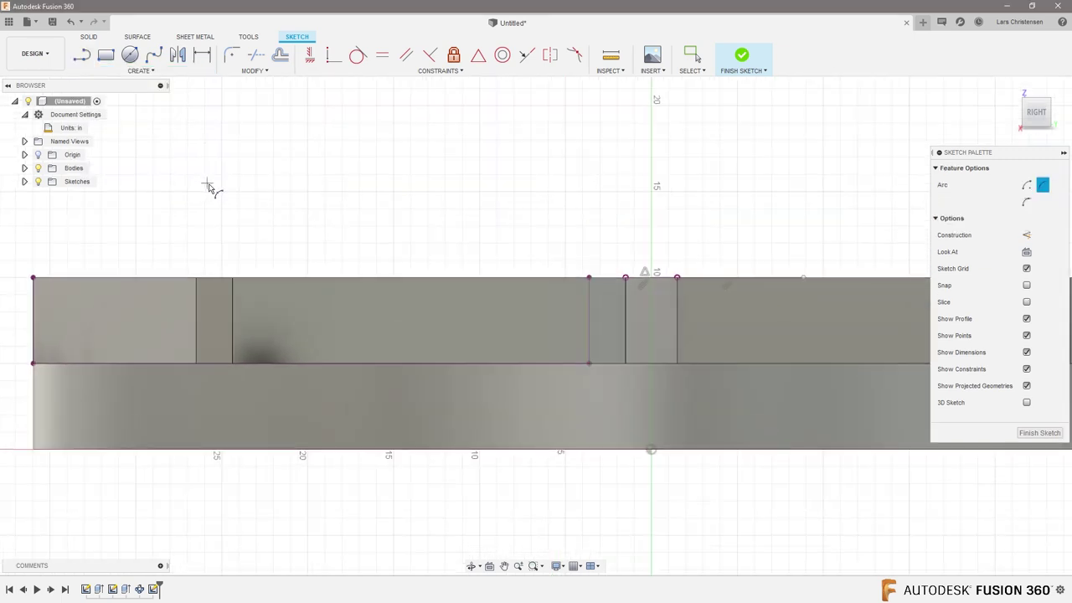
left_click(651, 280)
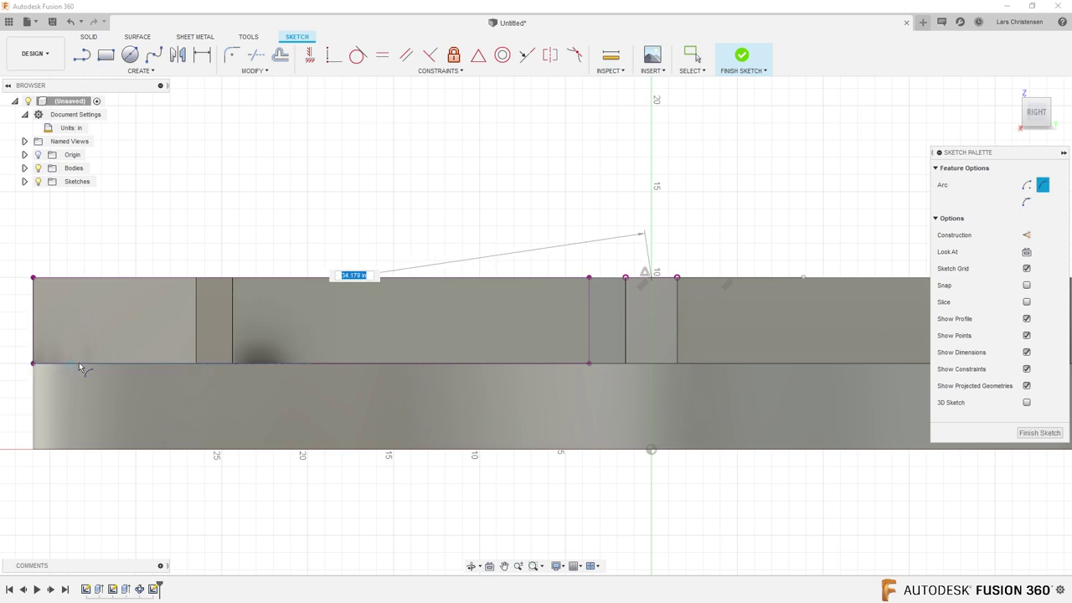
left_click(171, 362)
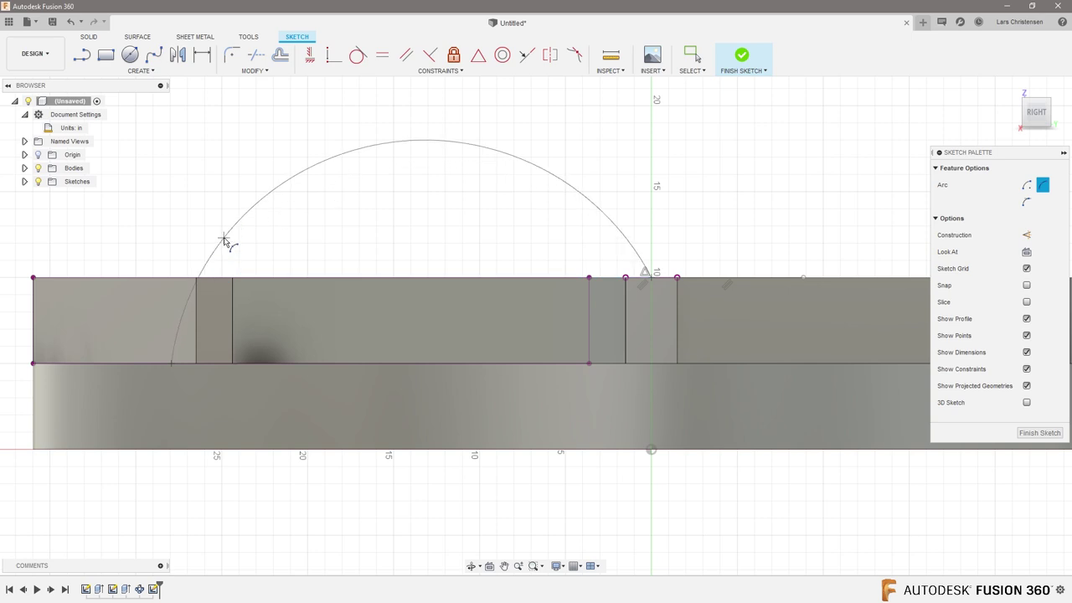
left_click(326, 258)
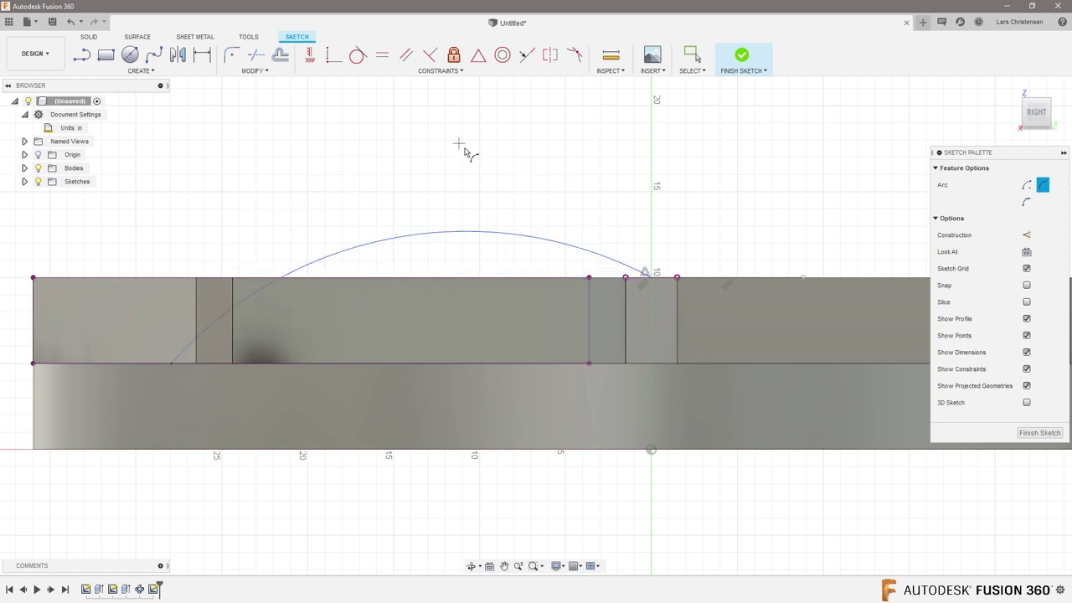
scroll(418, 191, "down", 2)
scroll(419, 191, "up", 4)
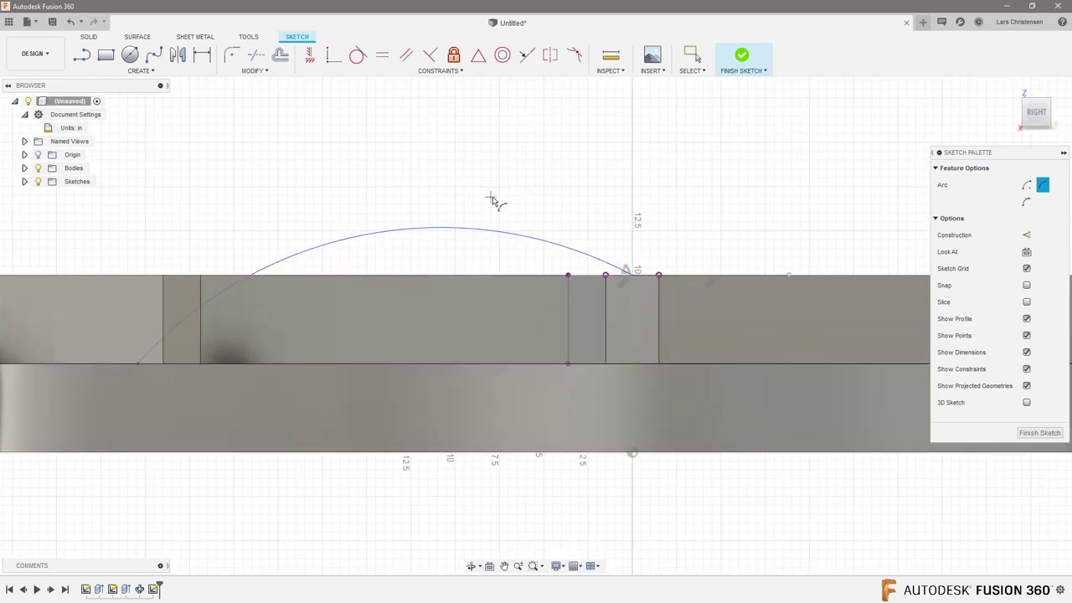
Make the arc tangent to the horizontal line at the ribs' top level
left_click(357, 54)
left_click(591, 264)
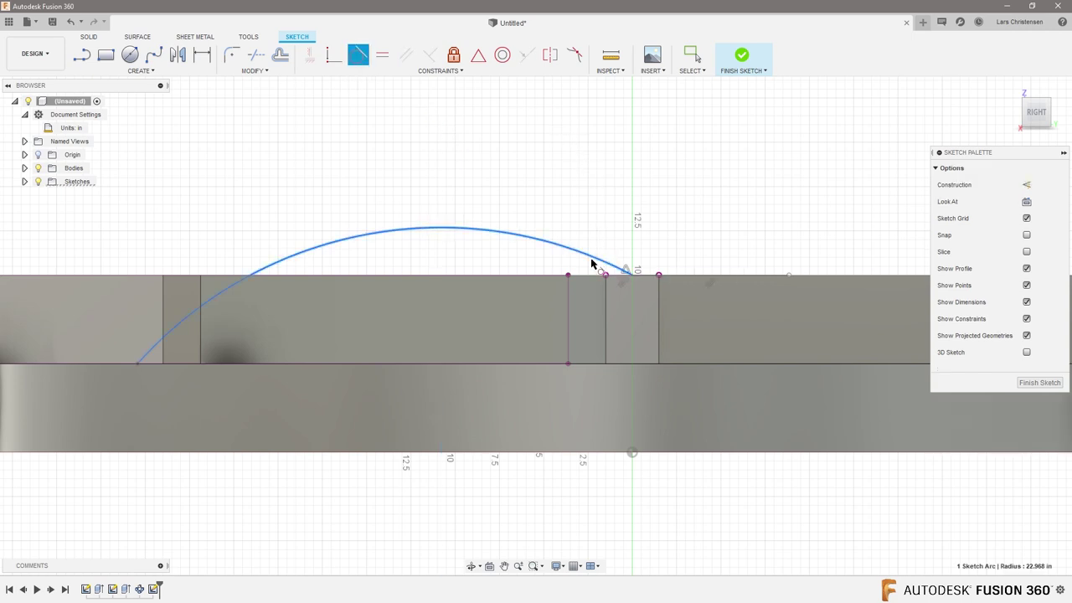
left_click(759, 276)
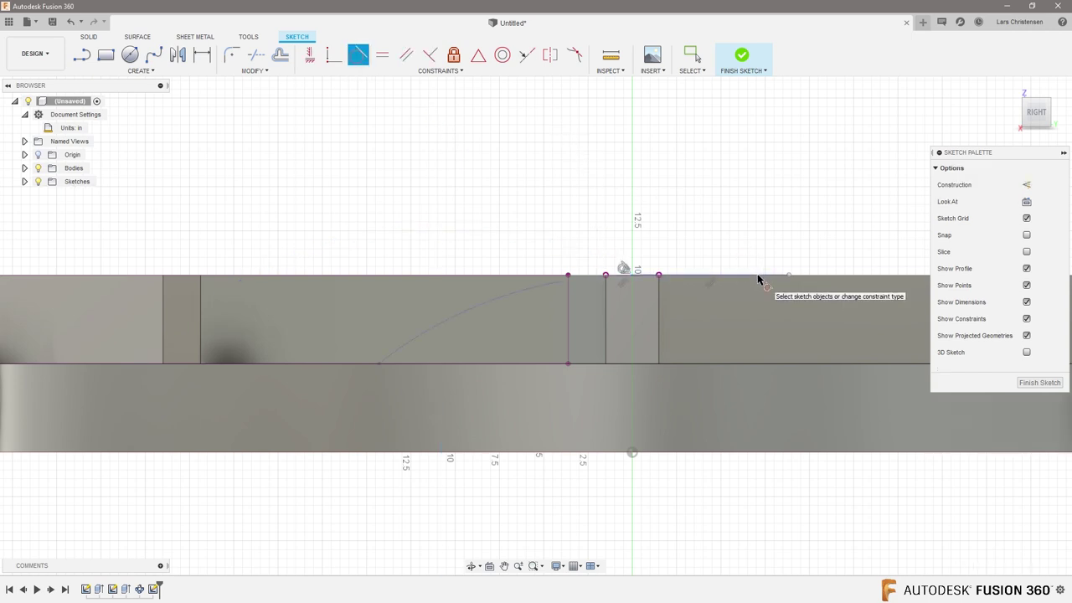
scroll(485, 192, "down", 2)
scroll(423, 206, "up", 2)
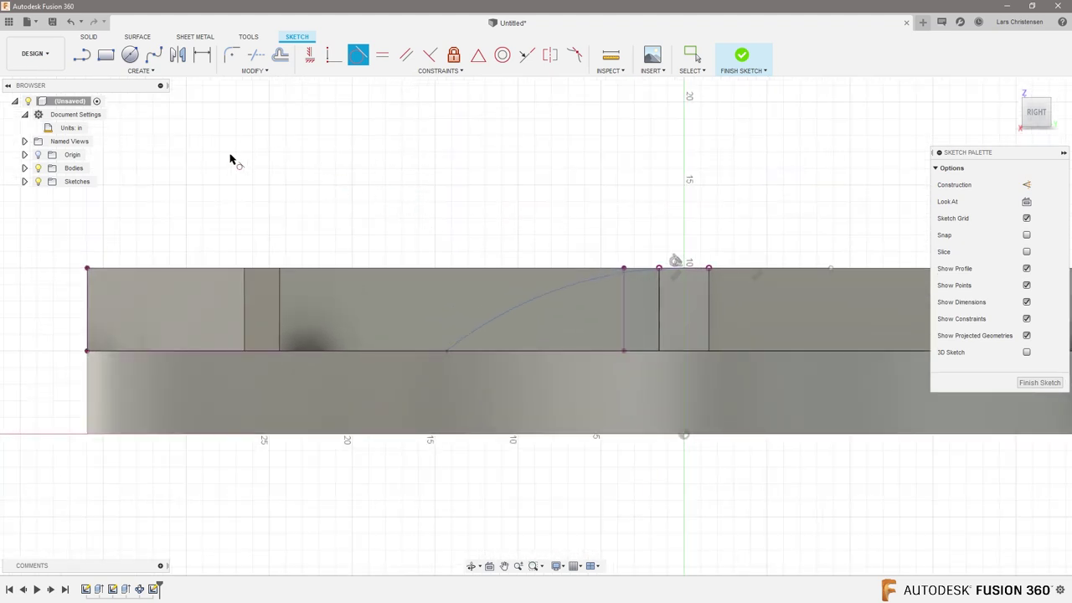
key("Escape")
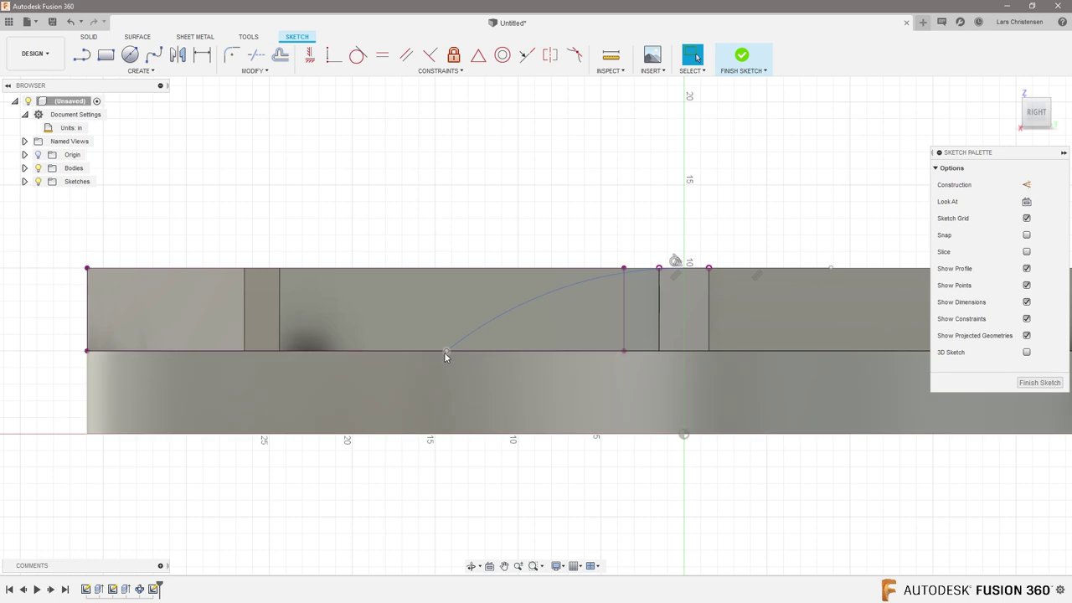
Move the arc's lower endpoint outward along the rib's bottom edge and dimension it 6 in from the rib's outer corner
left_click_drag(445, 351, 416, 351)
left_click(201, 351)
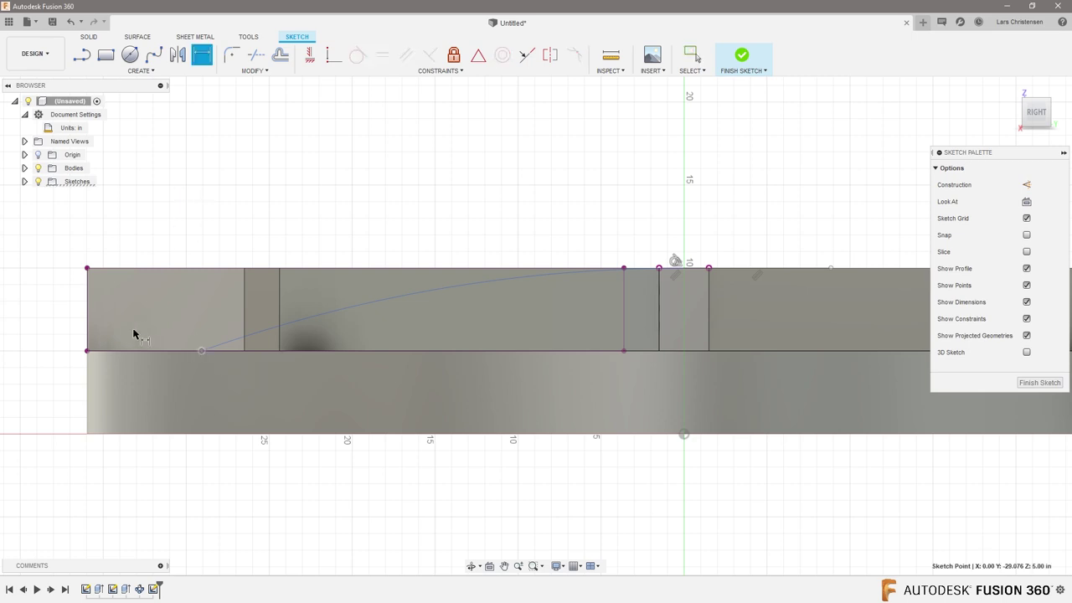
left_click(88, 351)
left_click(132, 222)
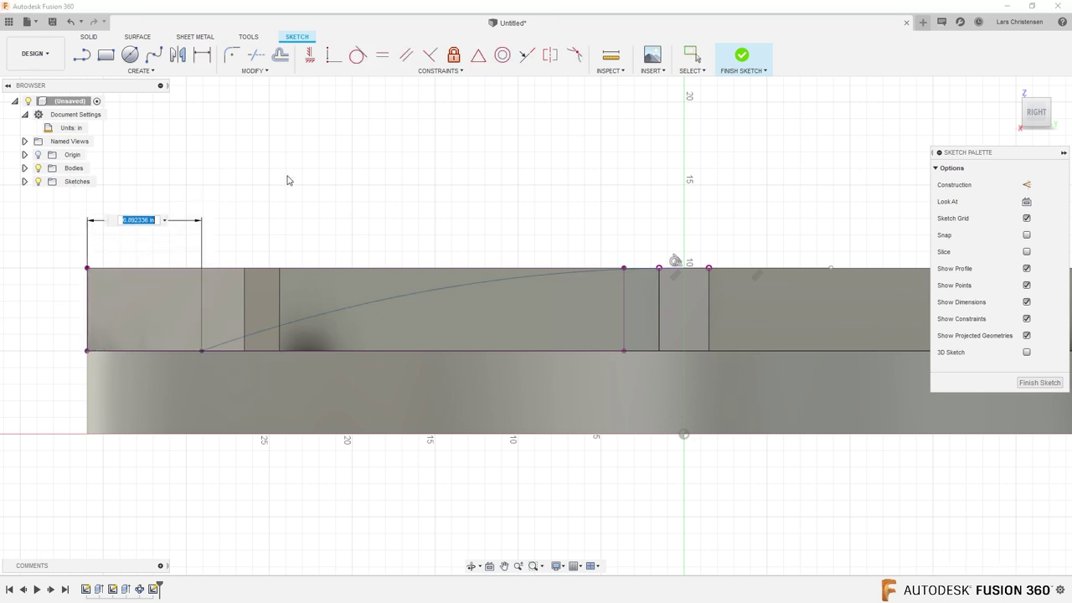
type("6")
key("Return")
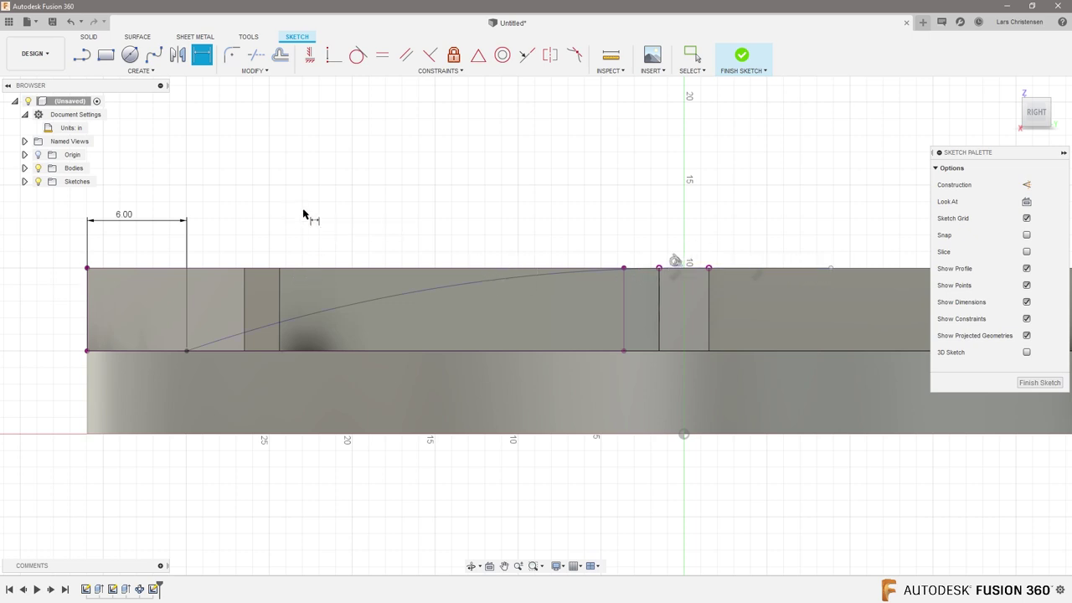
Draw a line outline from the arc's lower endpoint, out past the rib's outer end, above the rib and down to the arc's upper endpoint
scroll(415, 230, "down", 1)
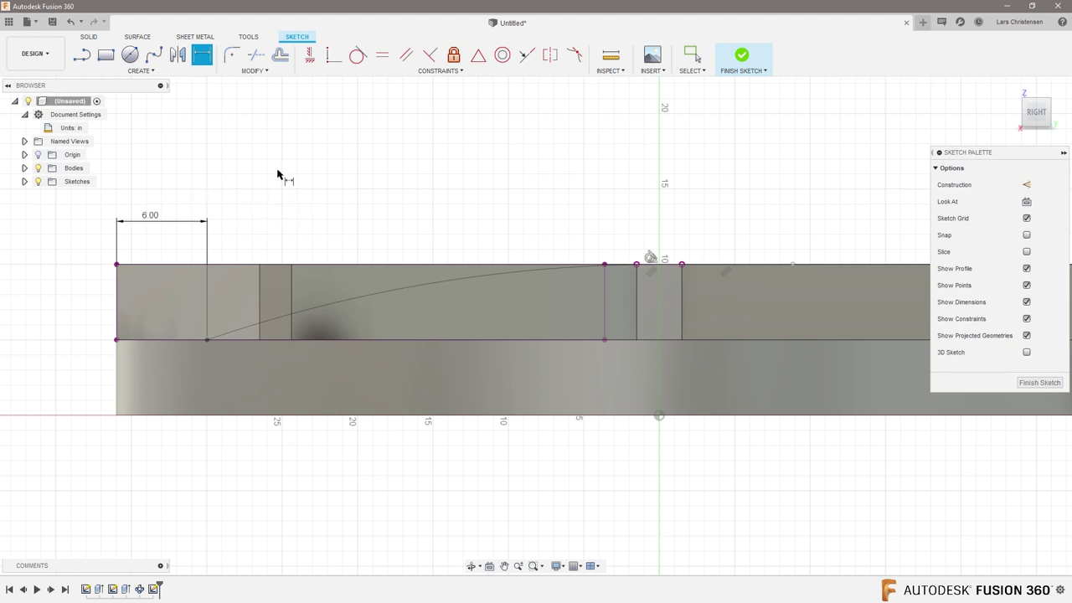
key("l")
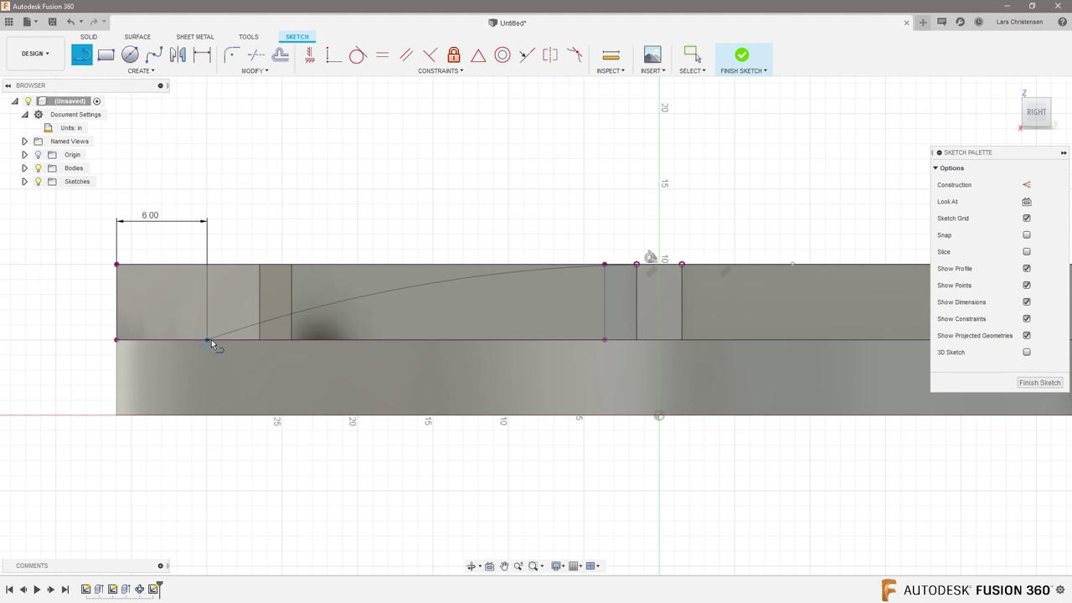
left_click_drag(207, 340, 511, 183)
scroll(191, 201, "down", 2)
left_click(510, 244)
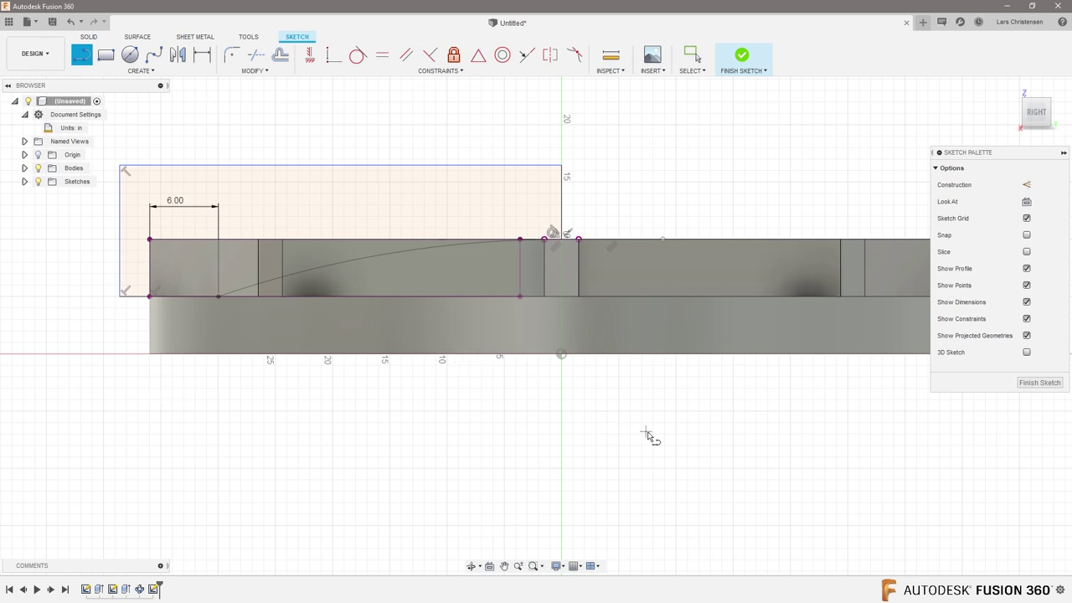
Dimension the outline's vertical line above the arc's upper endpoint as 6 in
scroll(540, 205, "up", 2)
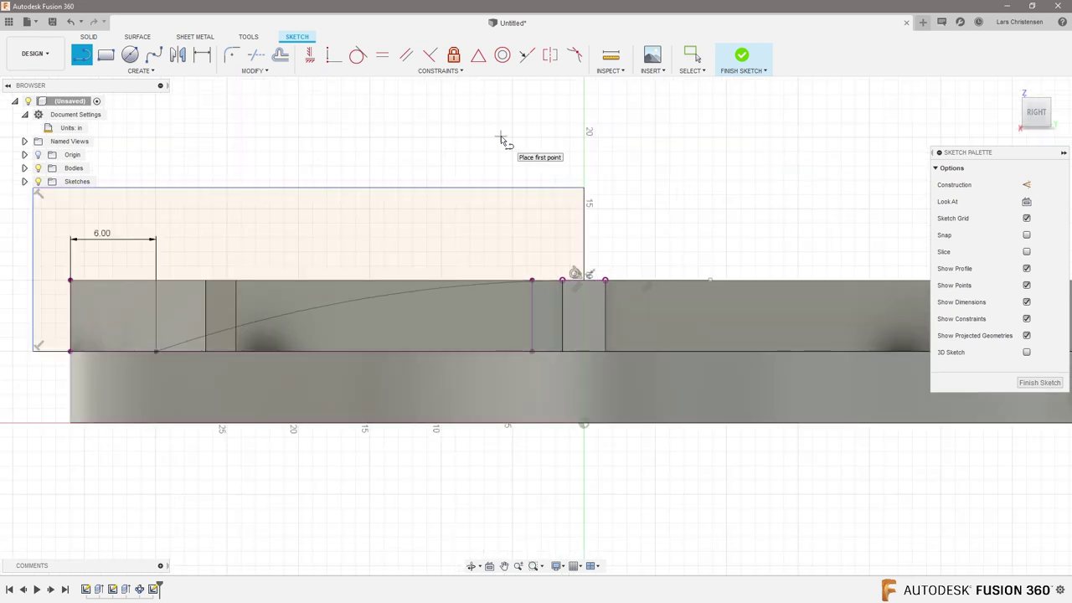
key("d")
left_click(584, 226)
left_click(630, 236)
type("6")
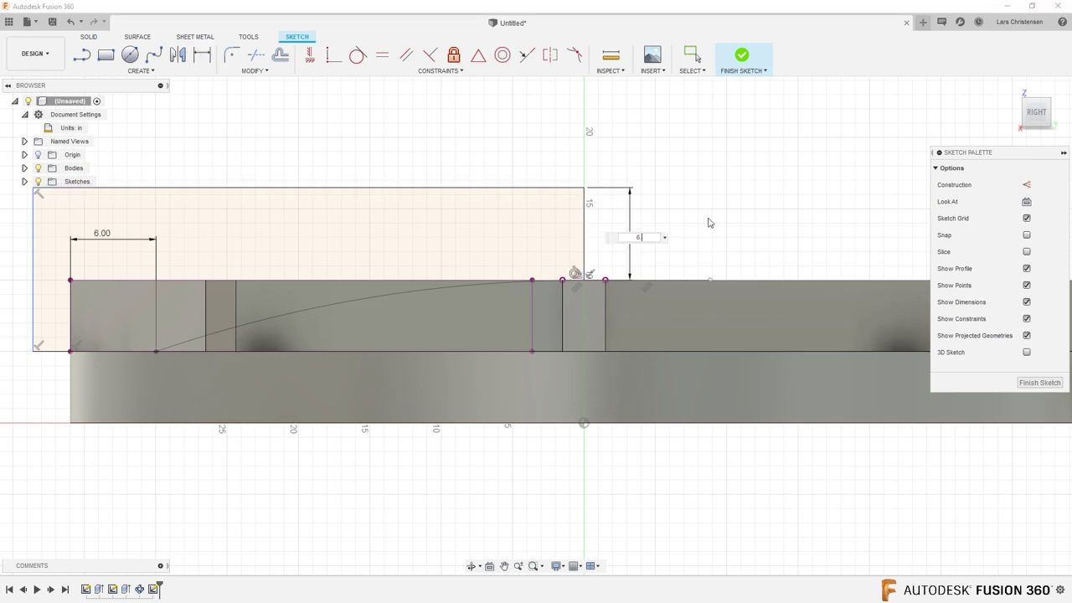
key("Return")
Dimension the outline's long top line as 38 in
scroll(620, 226, "down", 2)
scroll(205, 298, "up", 1)
left_click(378, 153)
left_click(428, 104)
type("38")
key("Return")
scroll(205, 318, "down", 1)
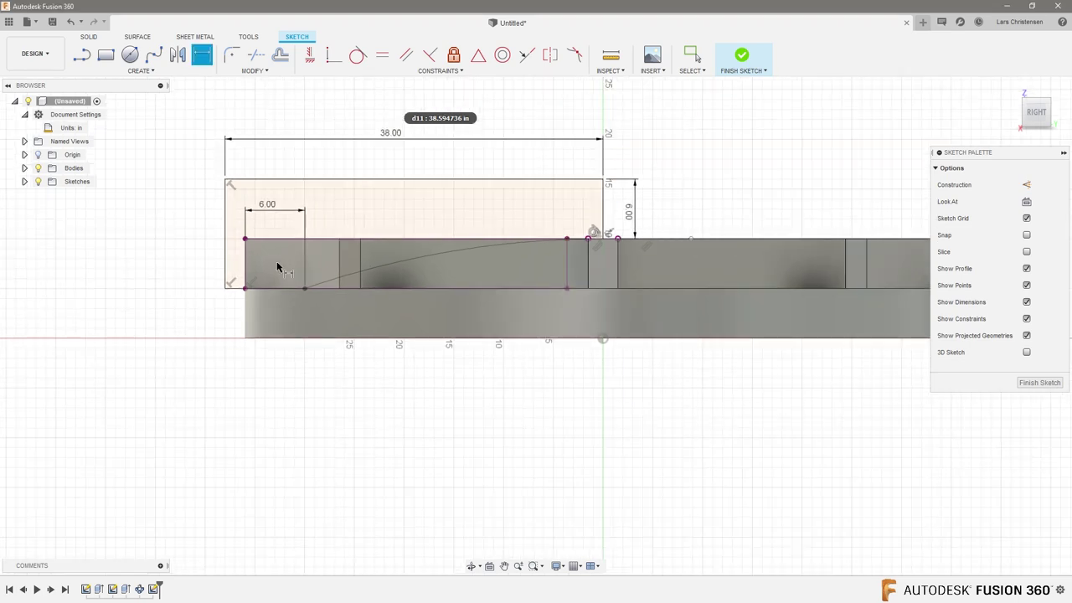
Revolve the two profiles above the arc 360 degrees about the plate's centre axis as a cut through the ribs
key("F6")
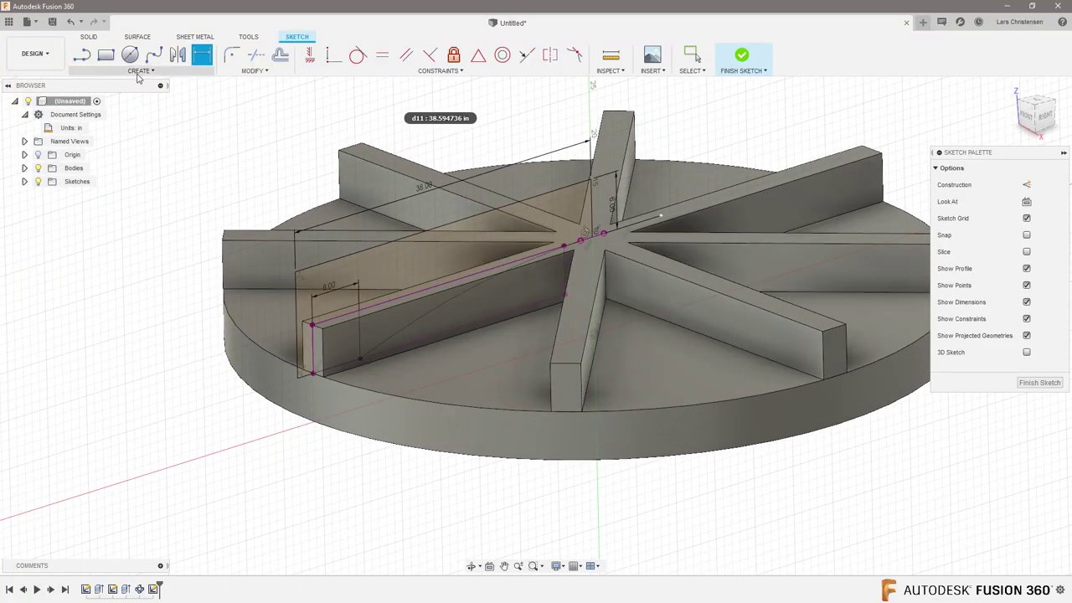
left_click(88, 39)
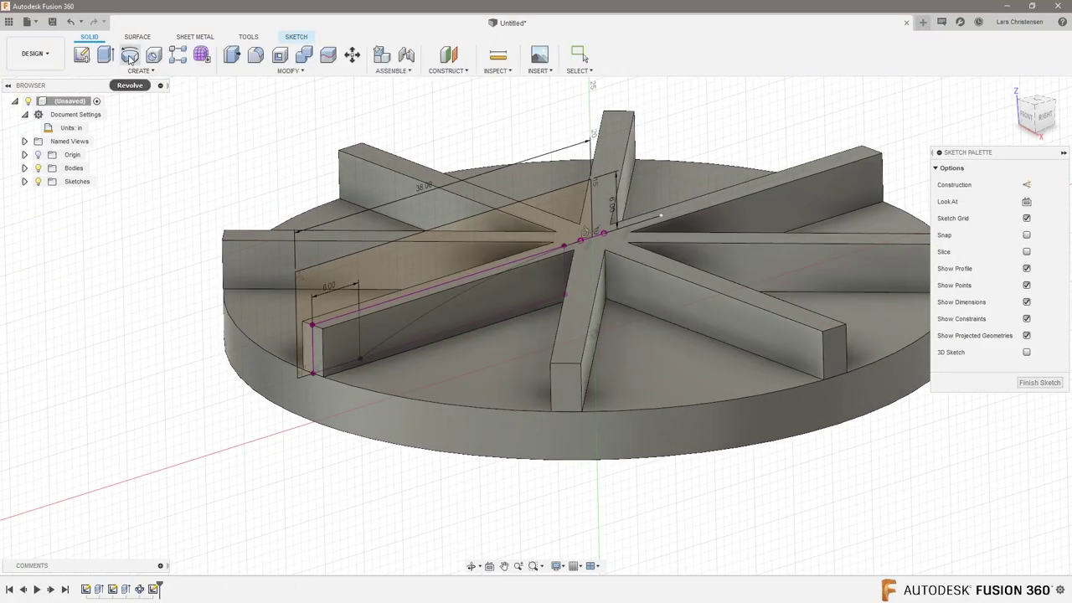
left_click(129, 55)
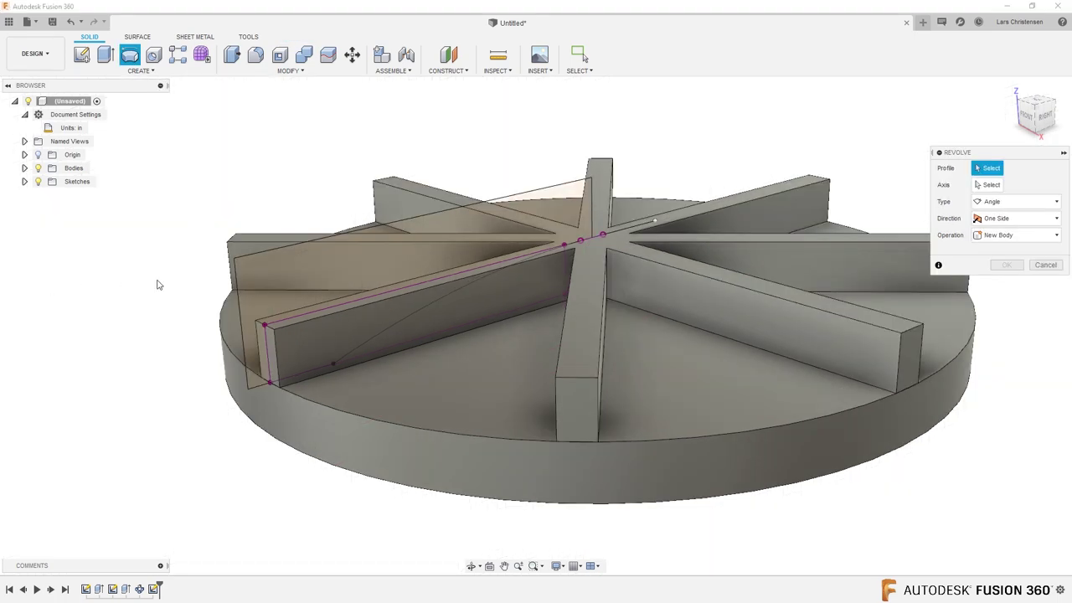
left_click(254, 274)
left_click(304, 354)
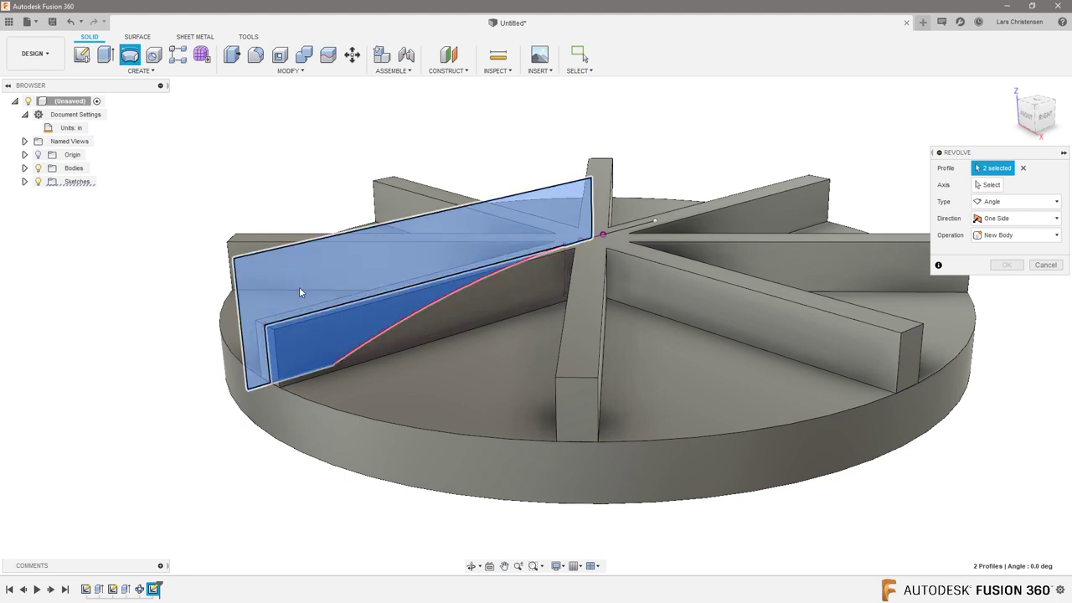
left_click(989, 185)
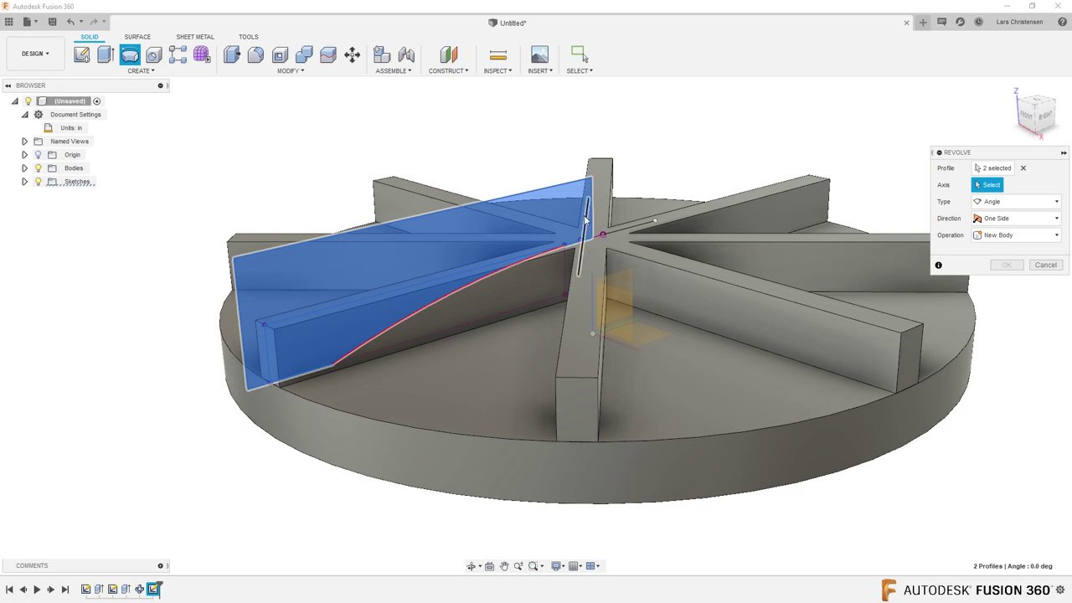
left_click(652, 465)
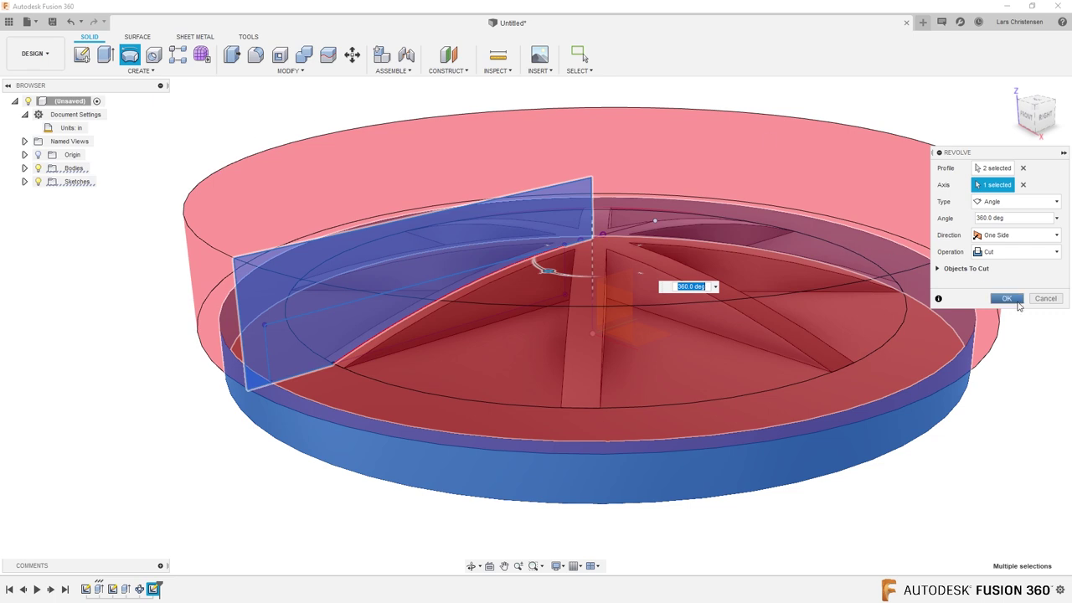
left_click(1007, 299)
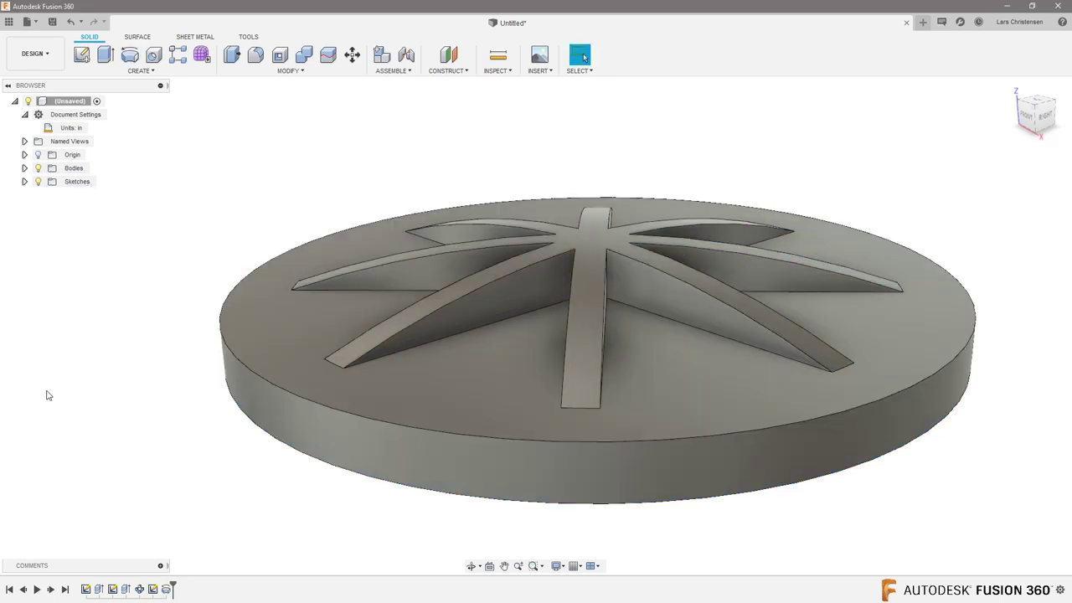
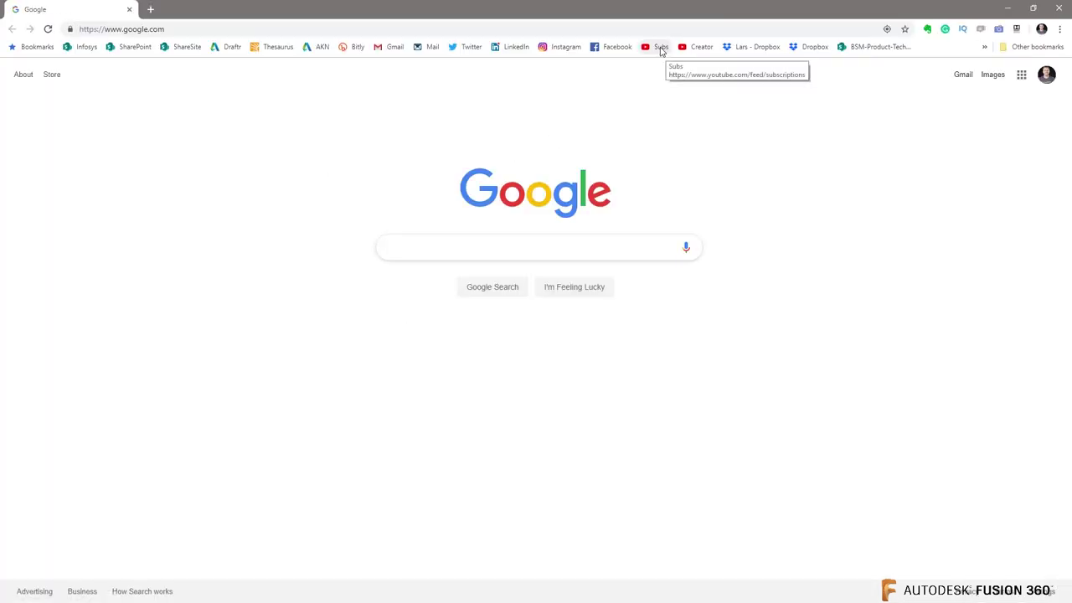
Switch to YouTube in the browser and search for the instructor's name with "fusion 360"
left_click(661, 48)
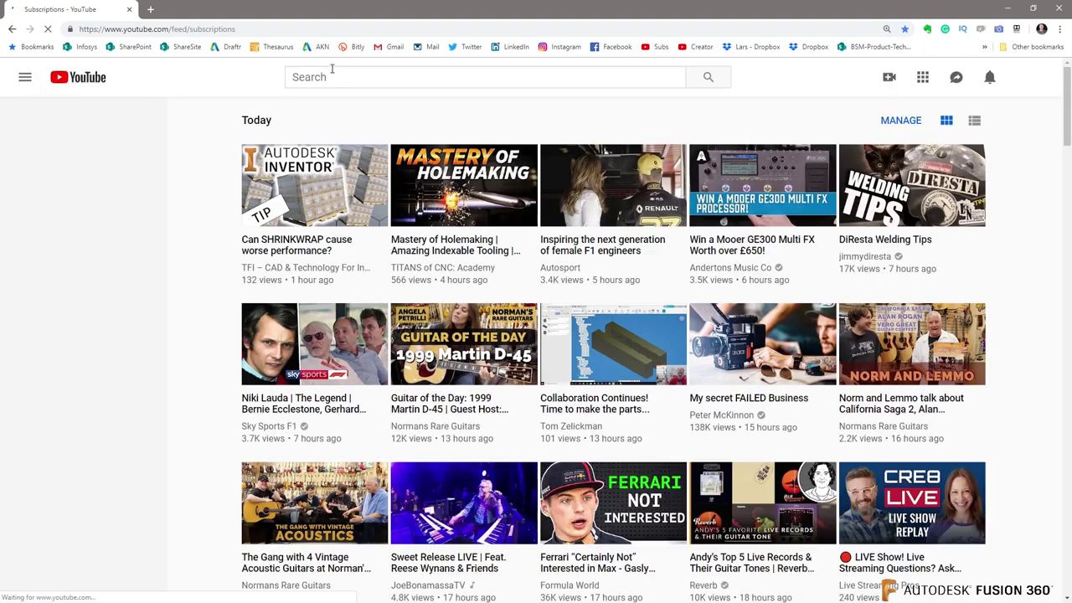
left_click(334, 75)
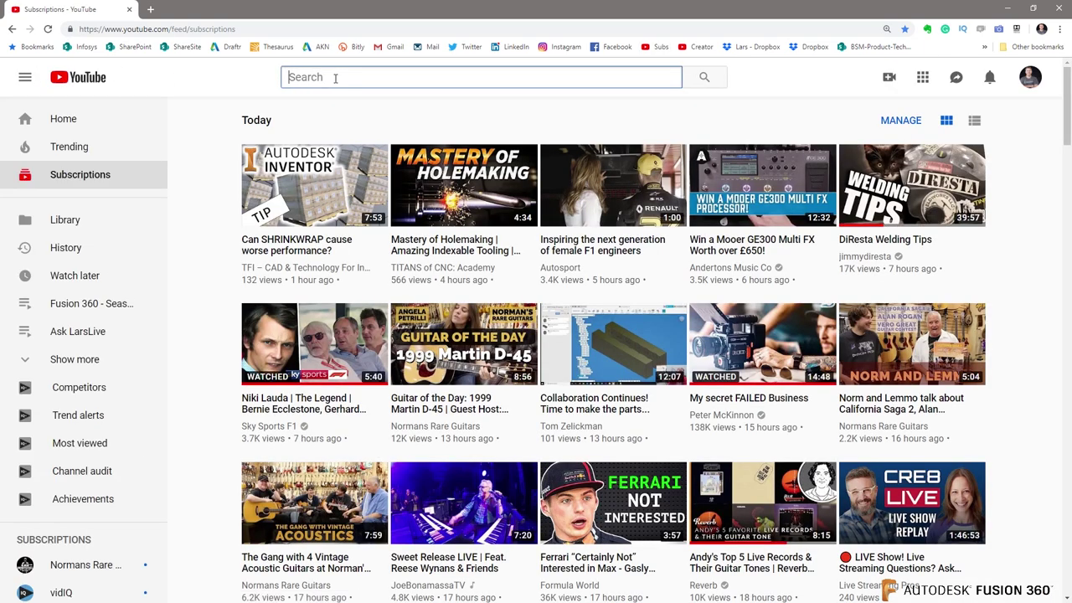
type("Lars c")
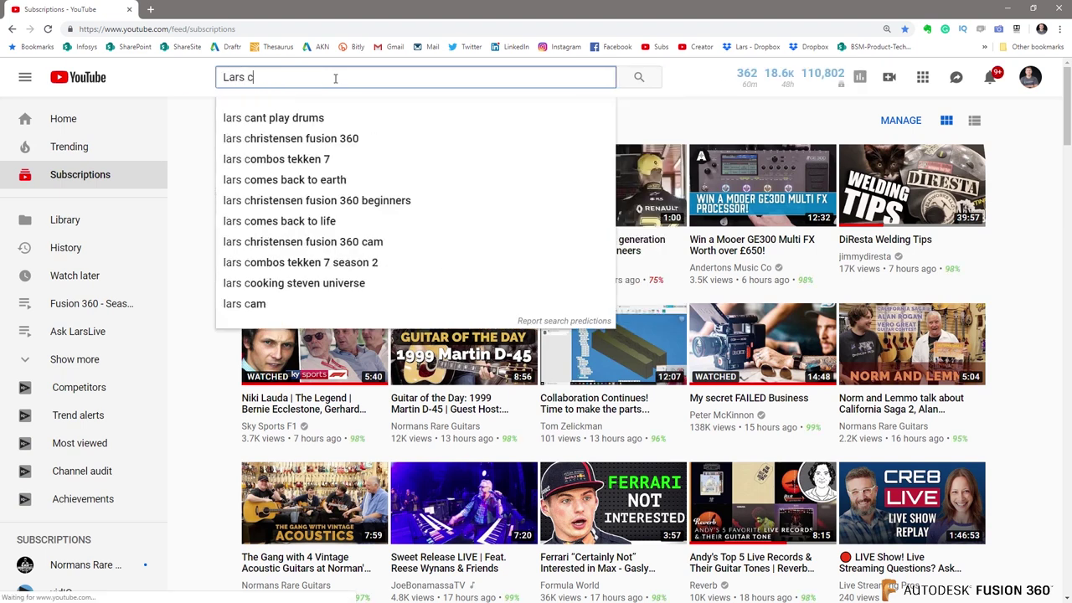
type("hriste")
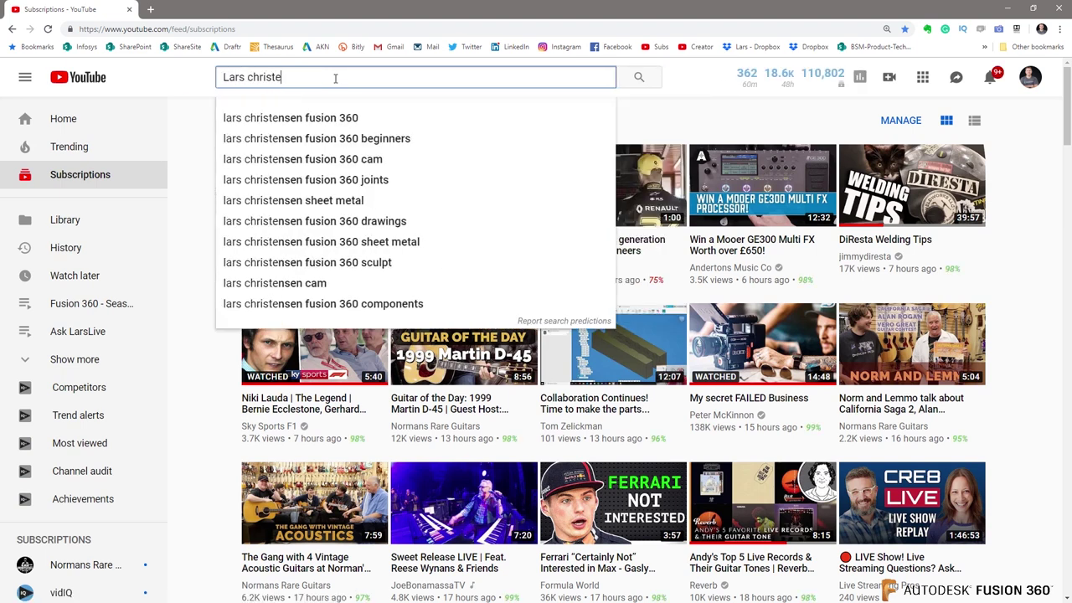
left_click(281, 117)
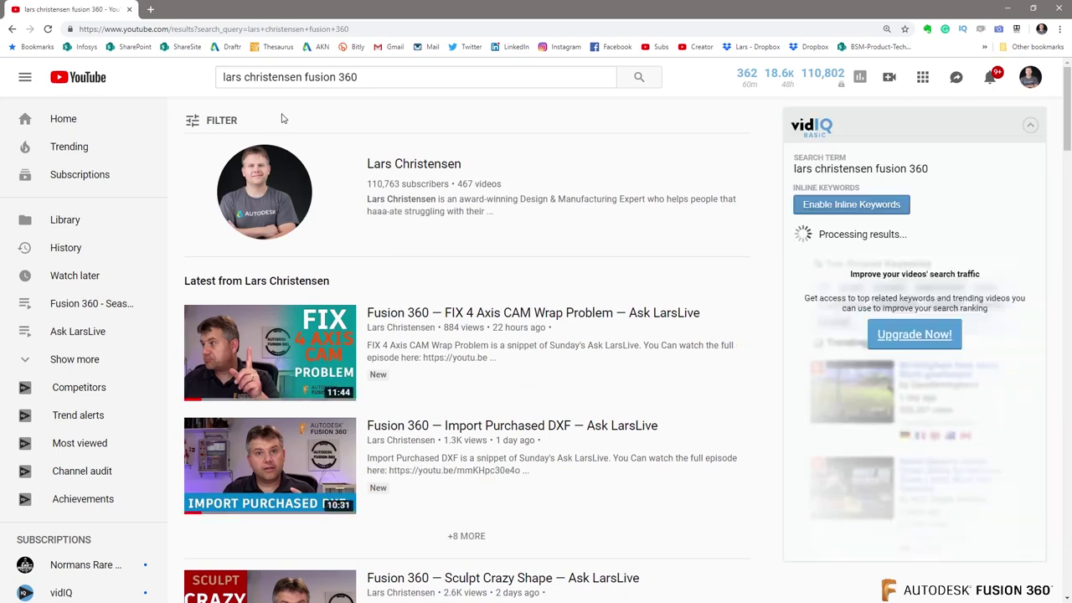
Open the instructor's channel and play the video "Fusion 360 — 3D Sweep for Bike Frame" from its videos list
left_click(333, 228)
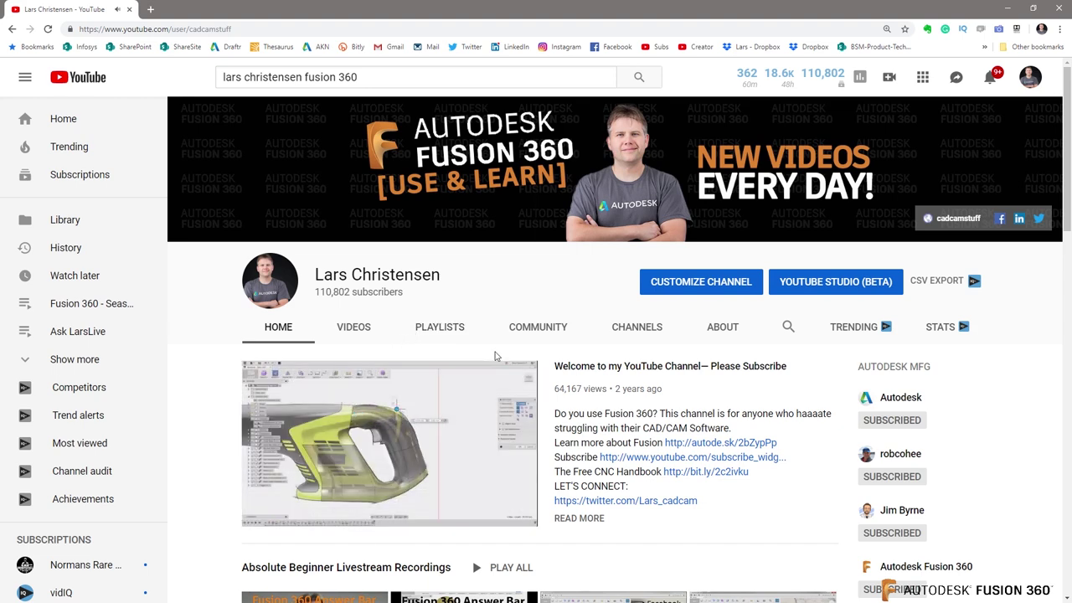
left_click(351, 331)
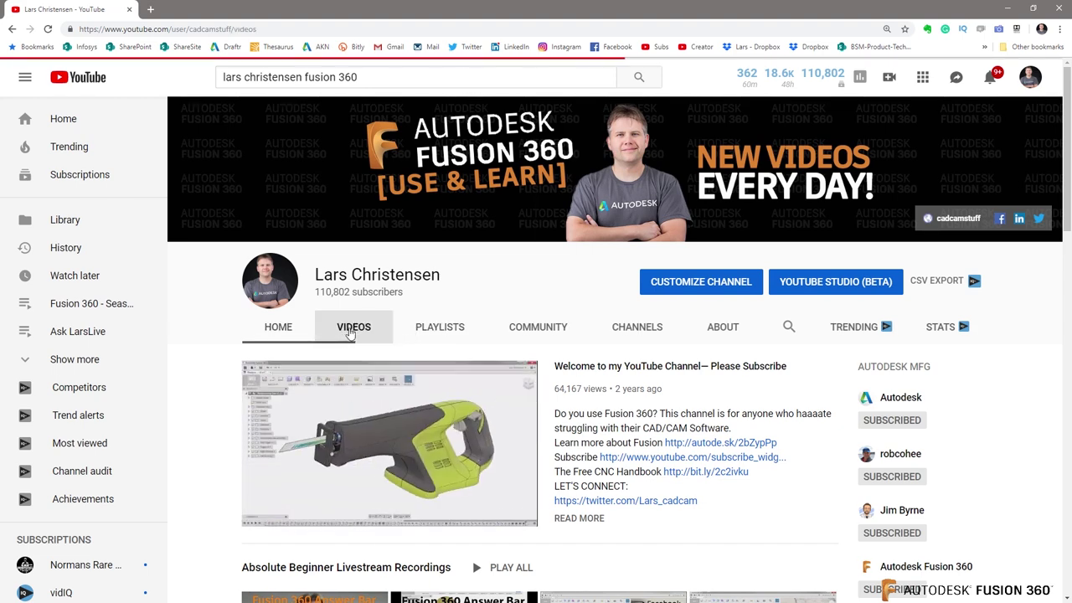
scroll(339, 333, "down", 2)
scroll(339, 333, "down", 2)
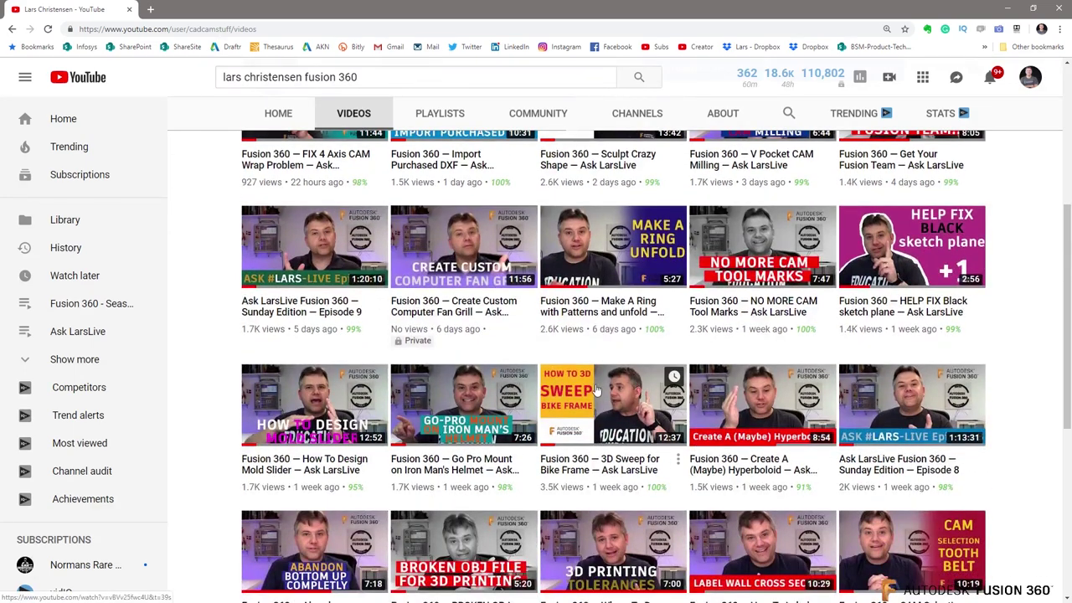
left_click(581, 465)
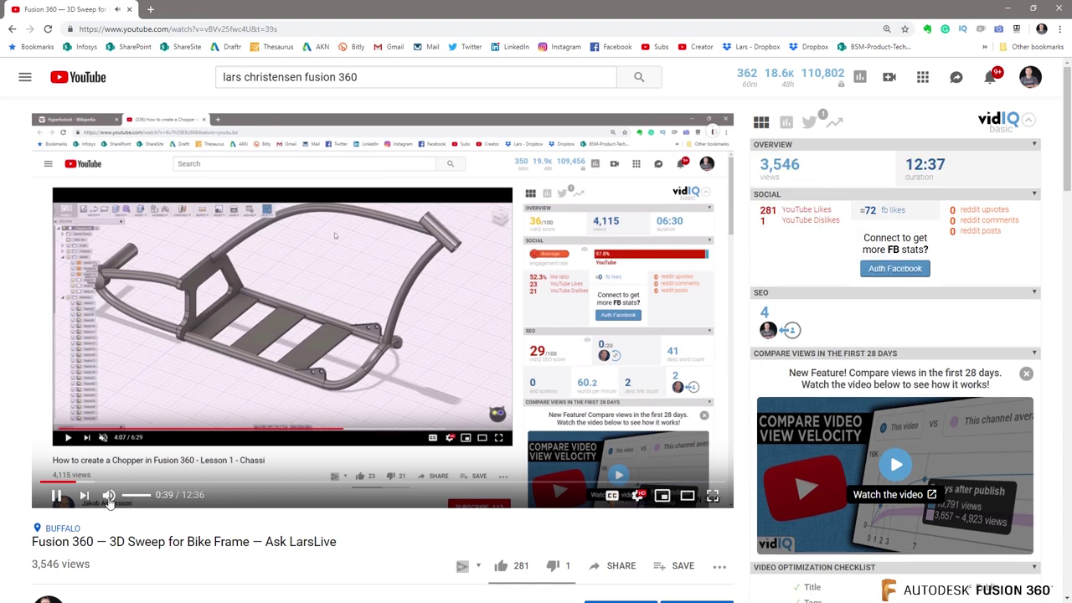
Mute the bike-frame video, skim its opening minute for the chopper frame example, and pause it at 1:06
left_click(108, 495)
left_click(52, 496)
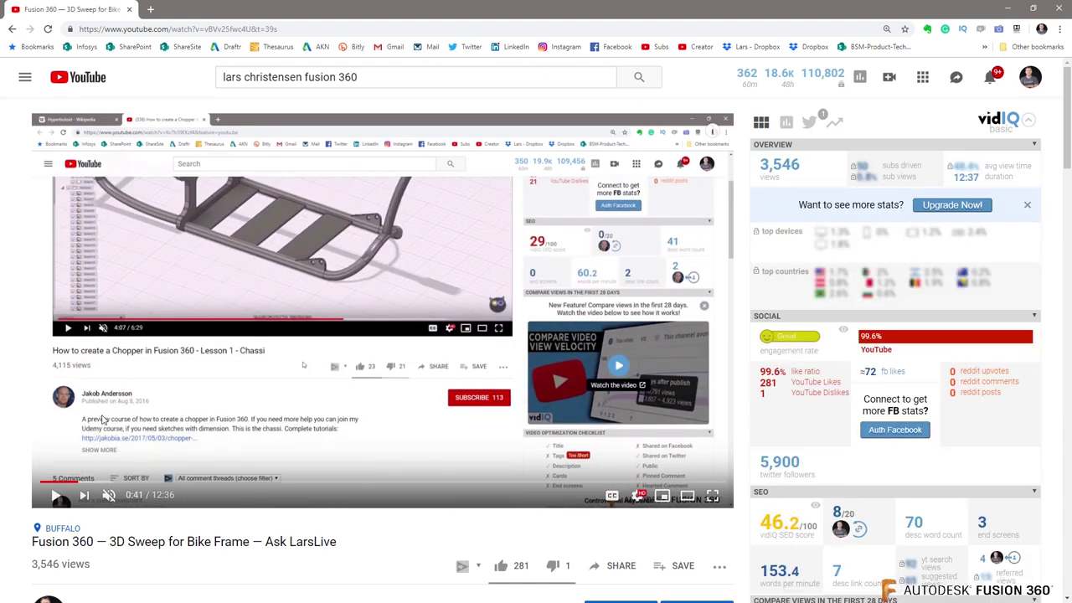
left_click(71, 483)
left_click(61, 483)
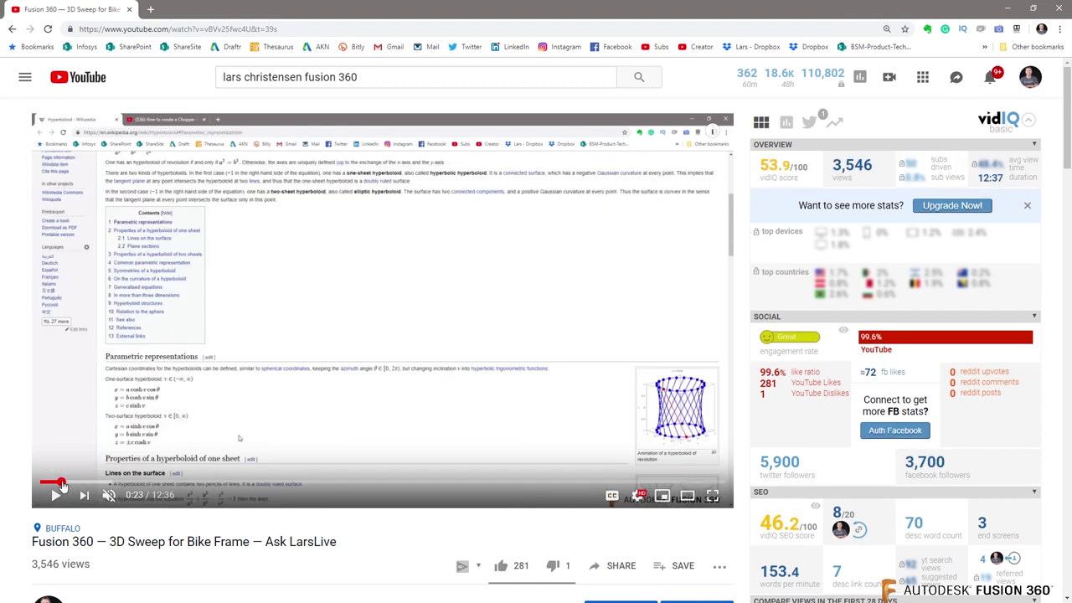
left_click(57, 496)
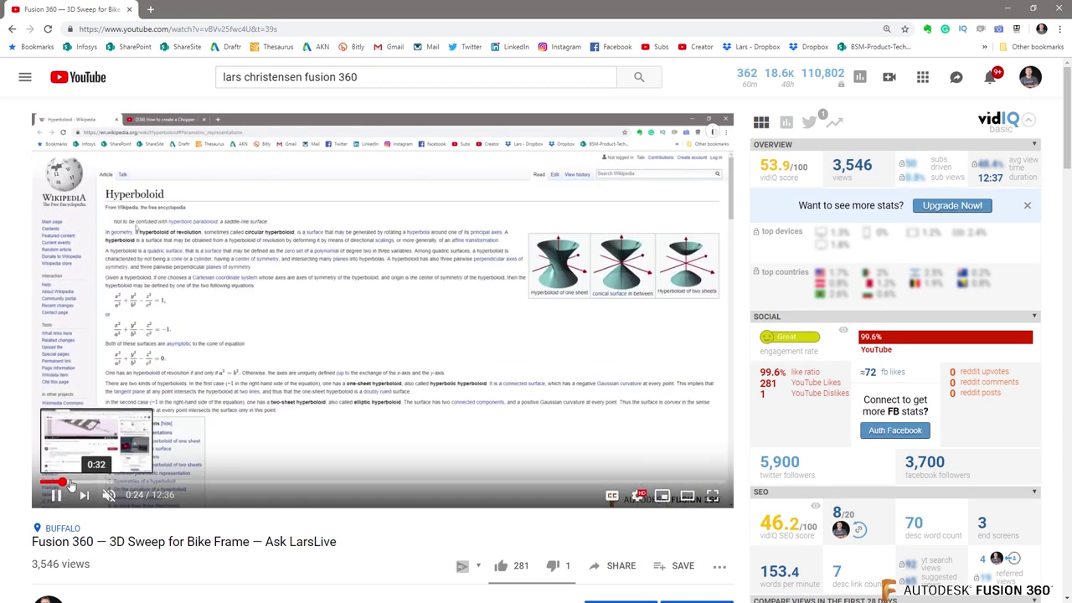
left_click(72, 483)
left_click(86, 483)
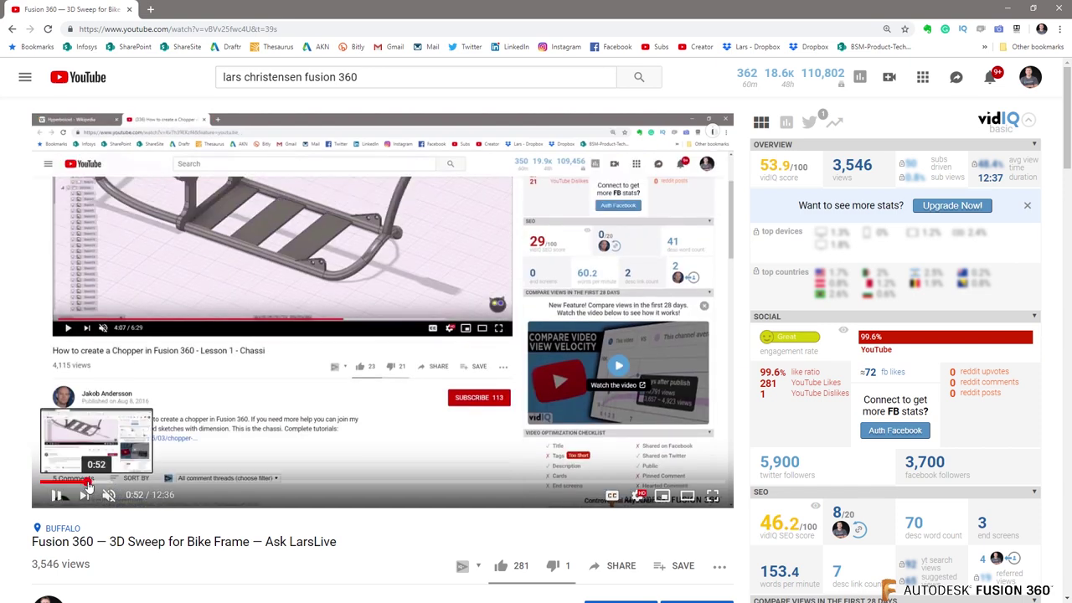
left_click(99, 484)
left_click(56, 495)
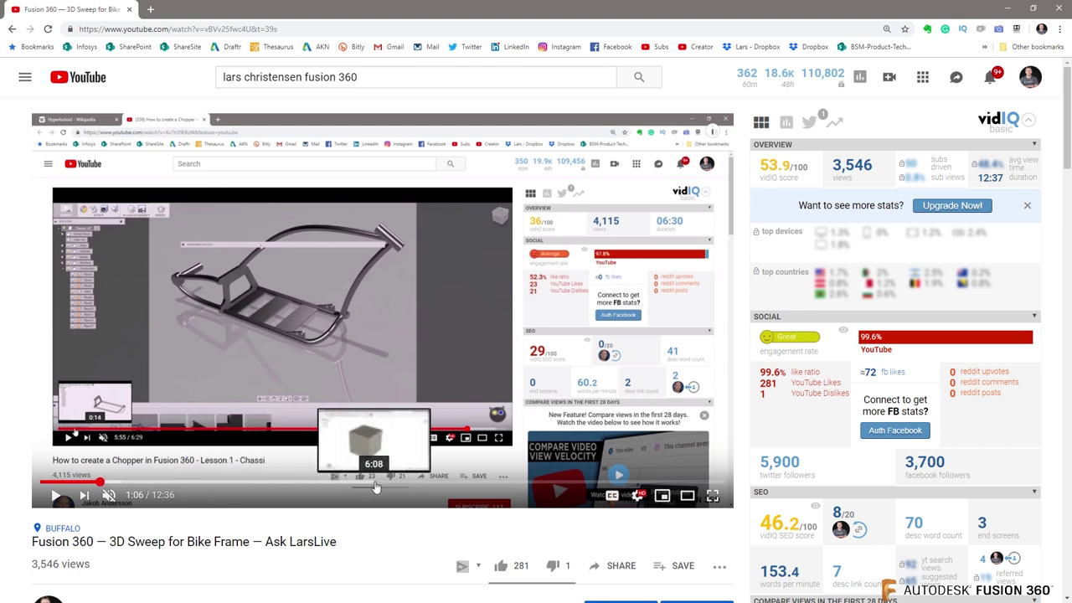
Skip through the bike-frame video at 8:52, 10:52 and 11:39 to examine the guide surfaces, the sketched path and the swept tube
left_click(523, 489)
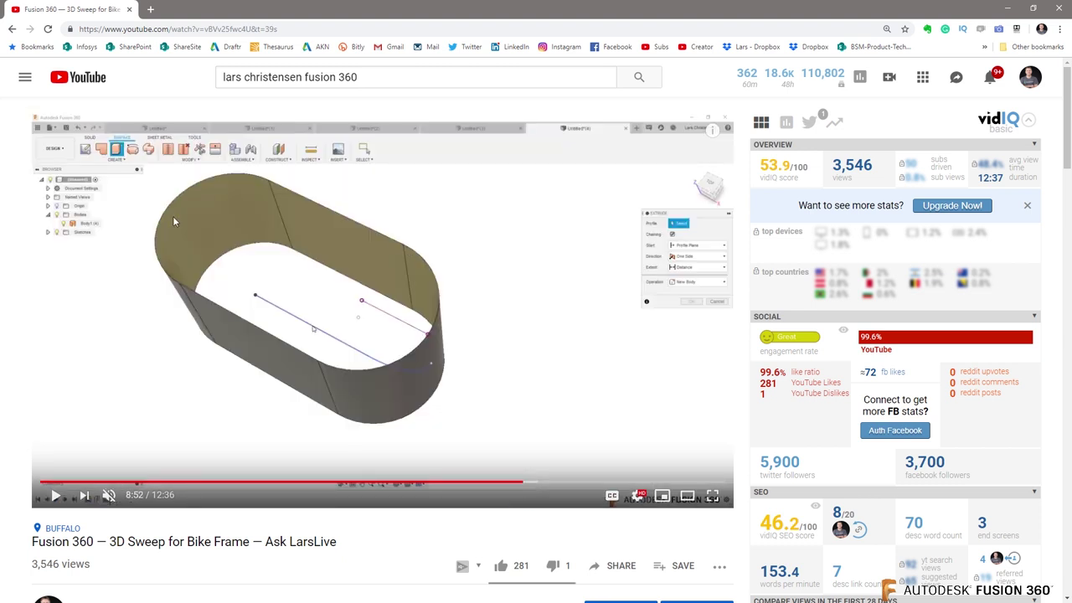
left_click(633, 484)
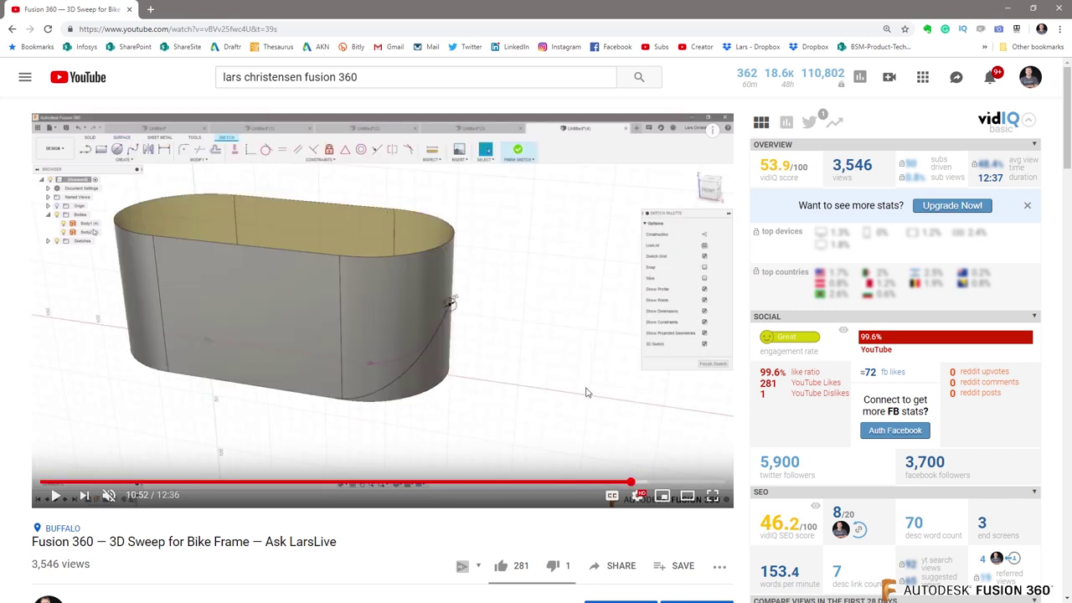
left_click(673, 484)
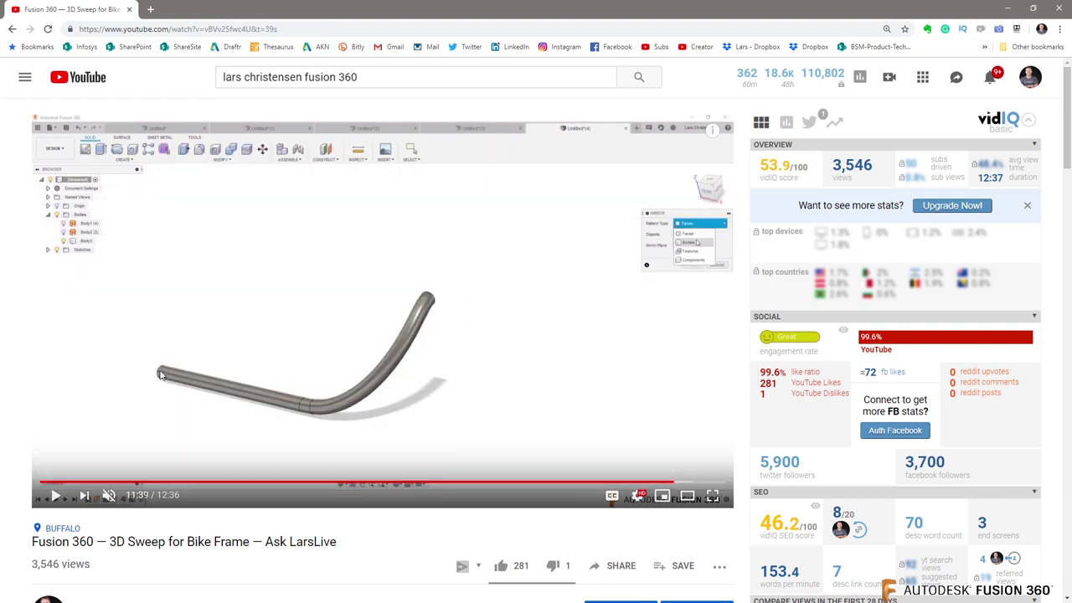
left_click(705, 483)
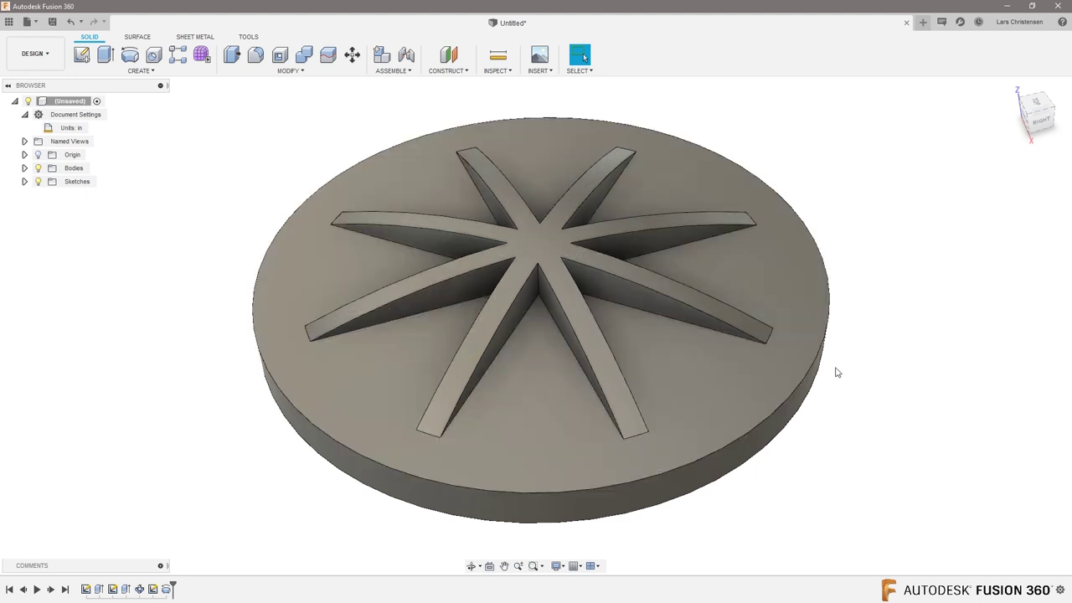
Switch to Fusion 360, start a new design and insert New_chopper_sportster650.jpg from Downloads as a canvas on the YZ plane, viewed from the right
left_click(921, 22)
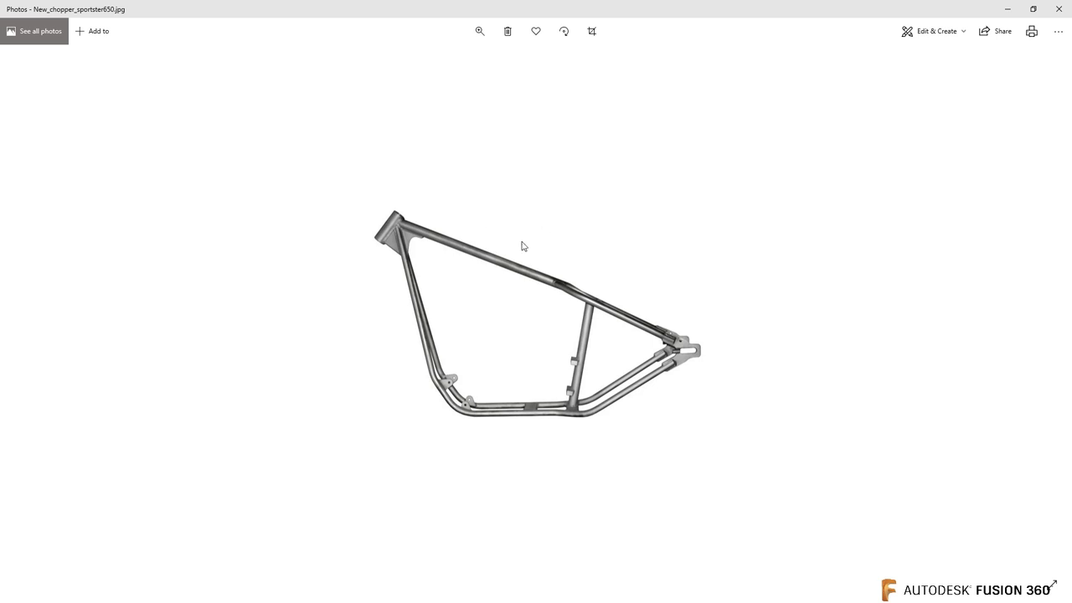
left_click(1058, 8)
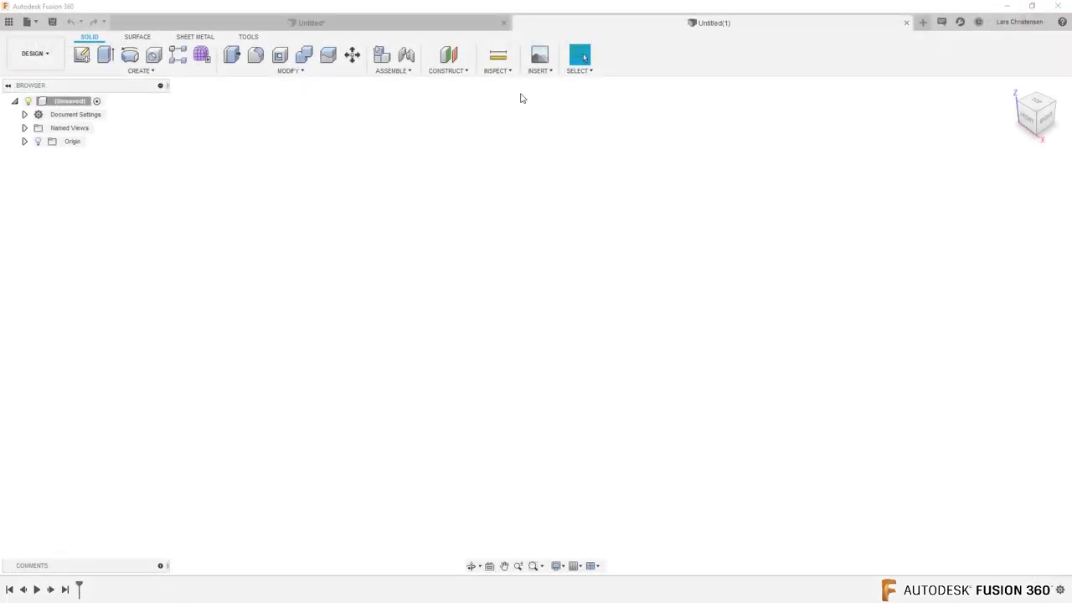
left_click(540, 55)
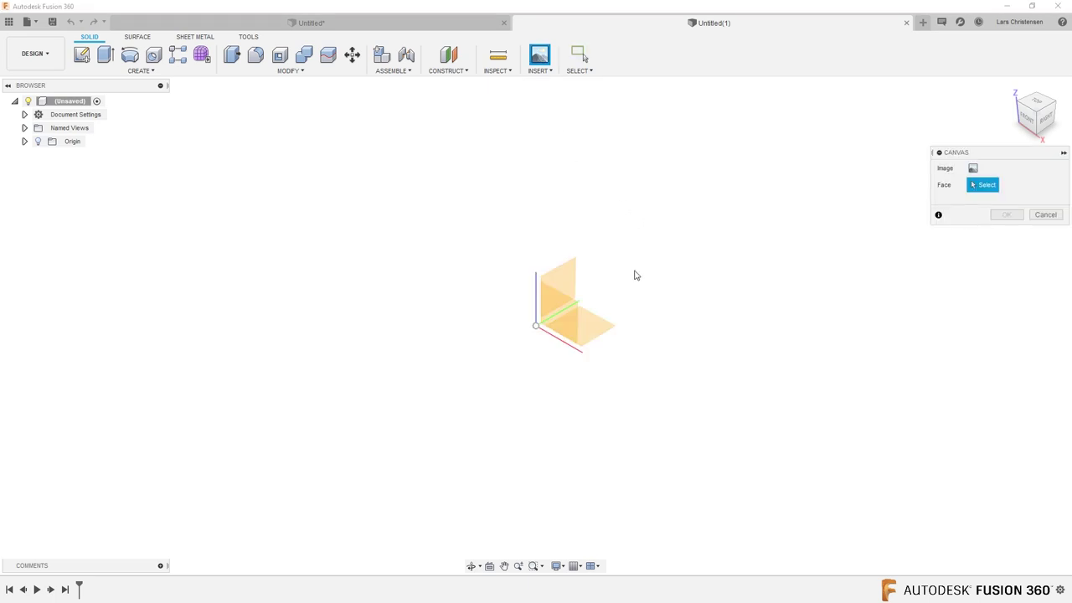
left_click(562, 282)
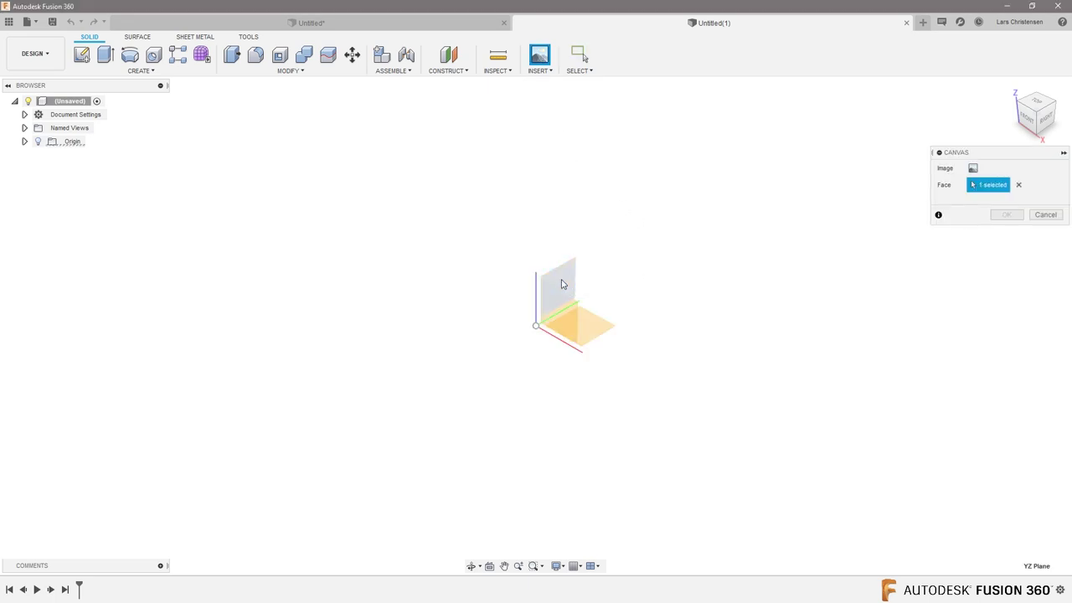
left_click(974, 169)
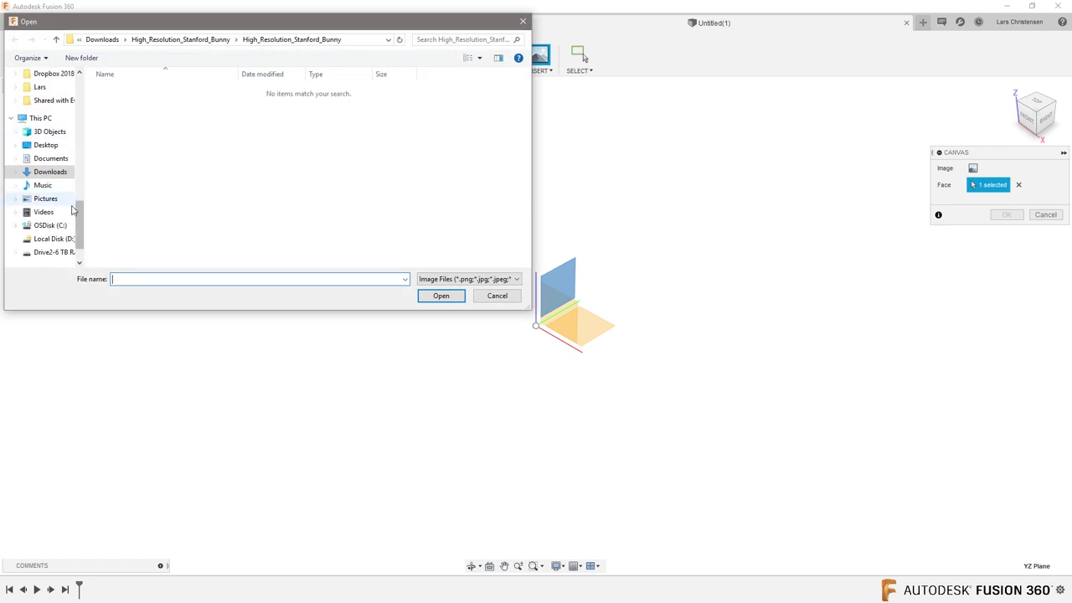
scroll(76, 184, "up", 5)
left_click(60, 109)
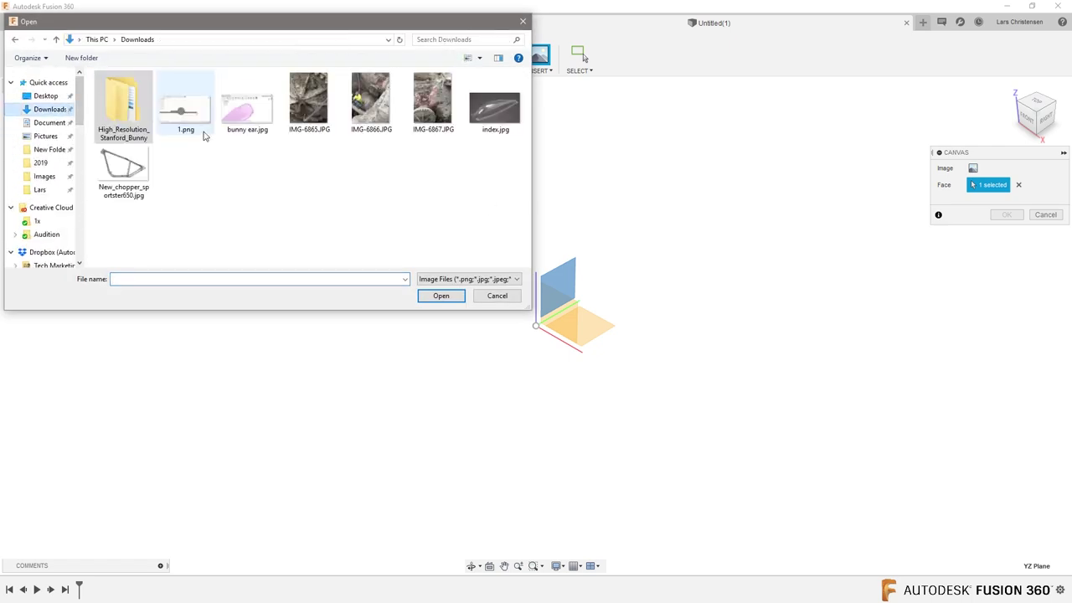
double_click(149, 182)
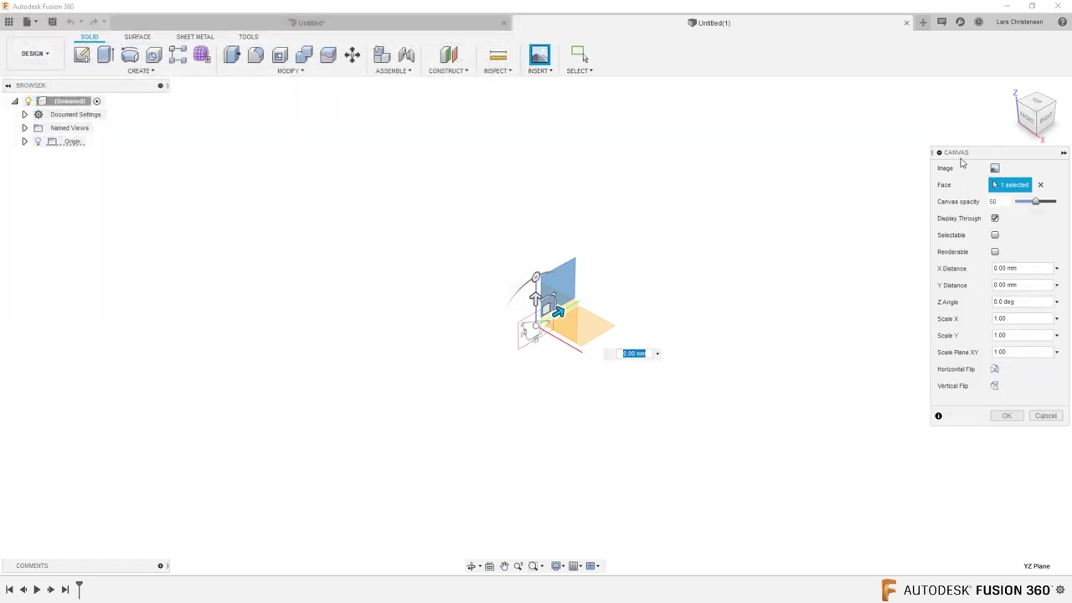
left_click(1047, 124)
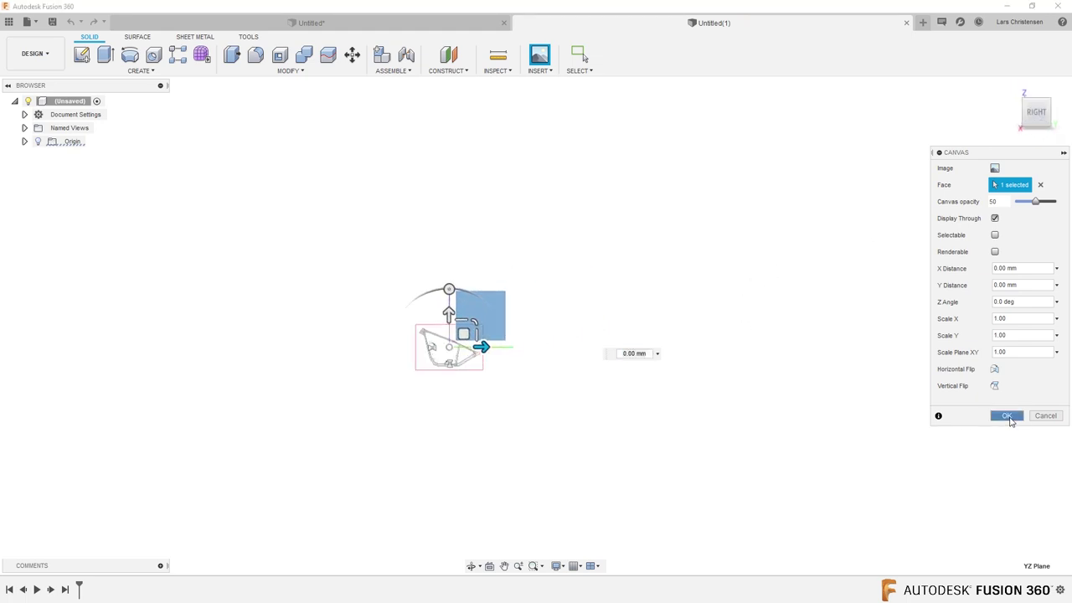
left_click(1007, 416)
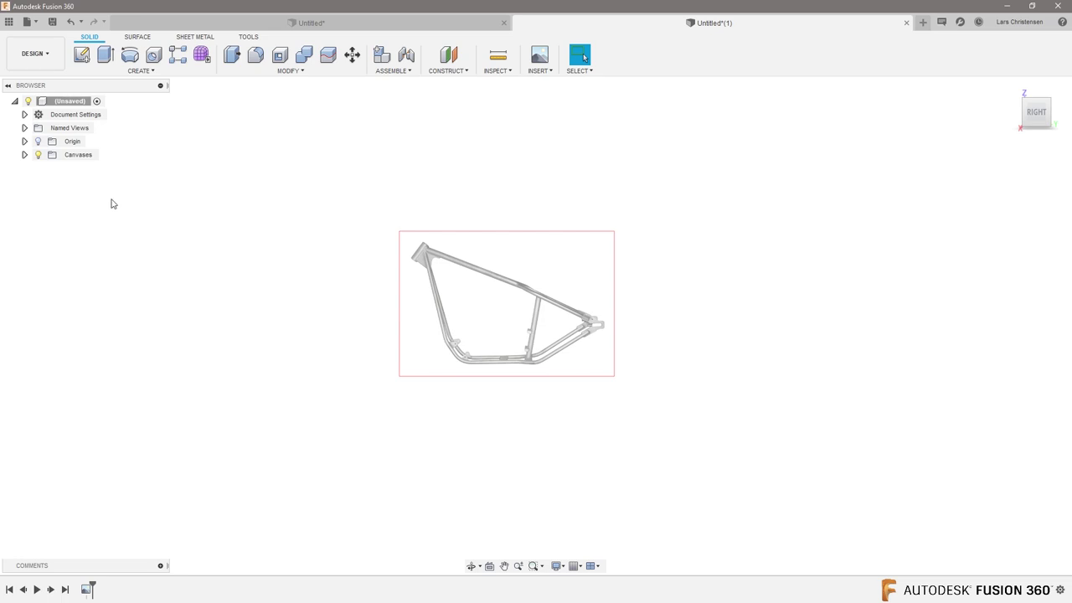
Calibrate the chopper canvas by setting the horizontal distance between the frame's front and rear ends to 1000 mm
scroll(113, 204, "down", 1)
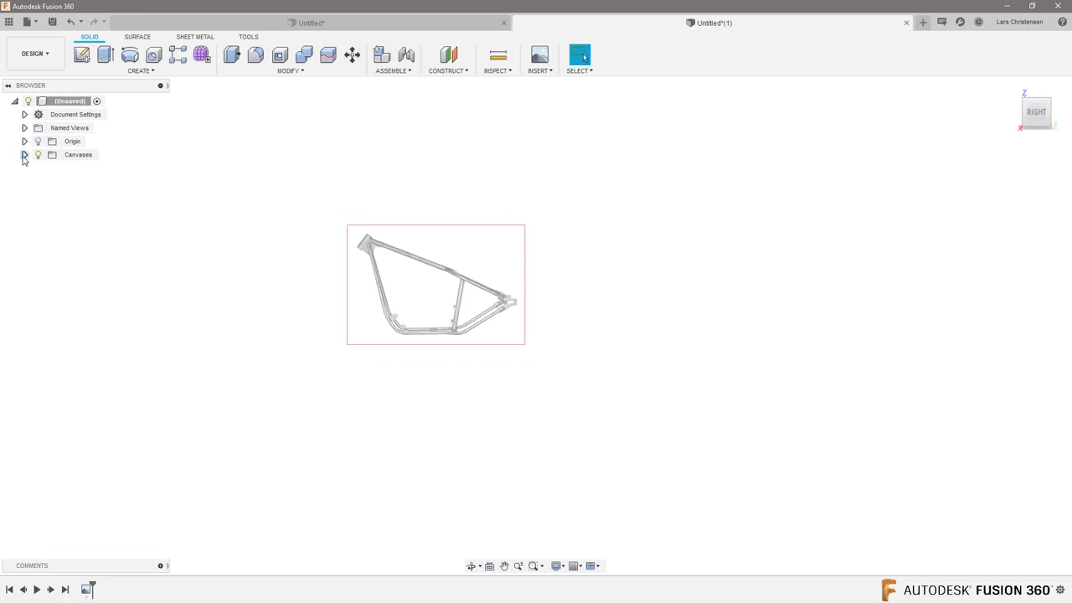
left_click(24, 154)
right_click(121, 170)
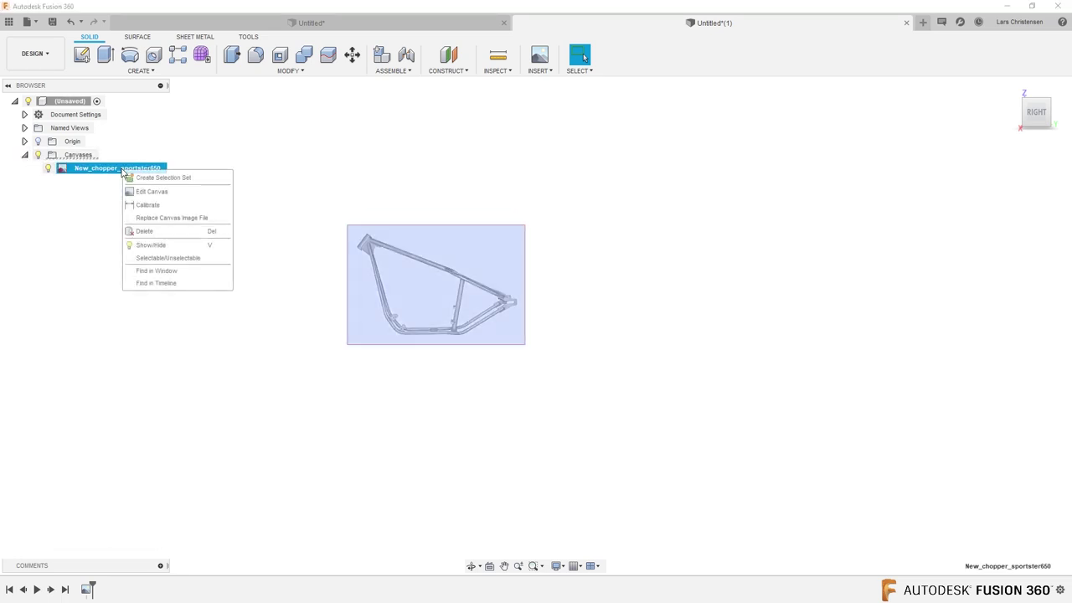
left_click(141, 203)
scroll(435, 315, "up", 3)
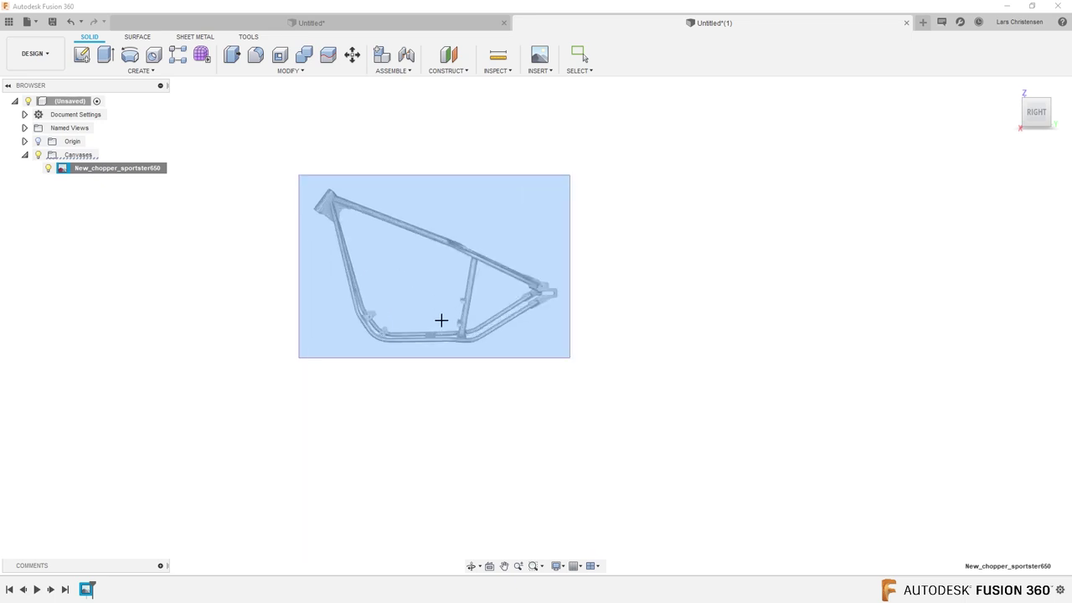
left_click(298, 193)
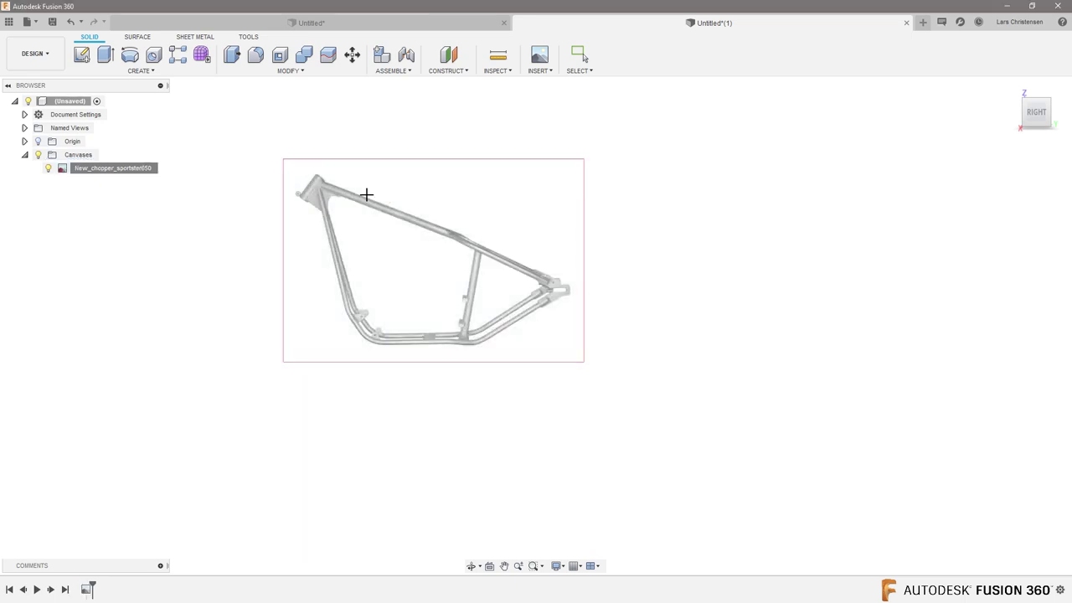
left_click(575, 194)
type("1000")
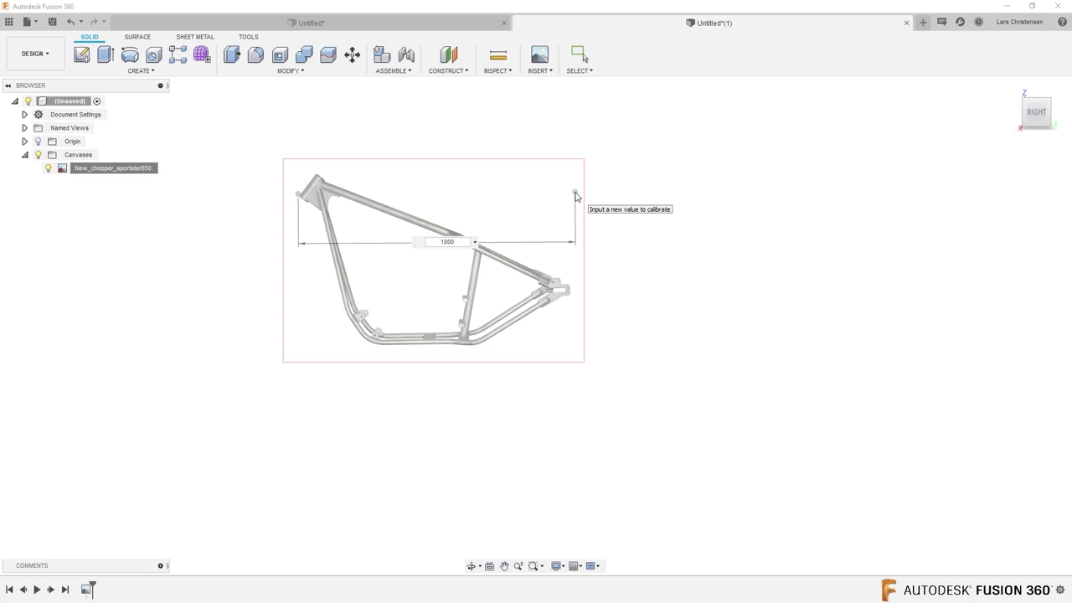
key("Return")
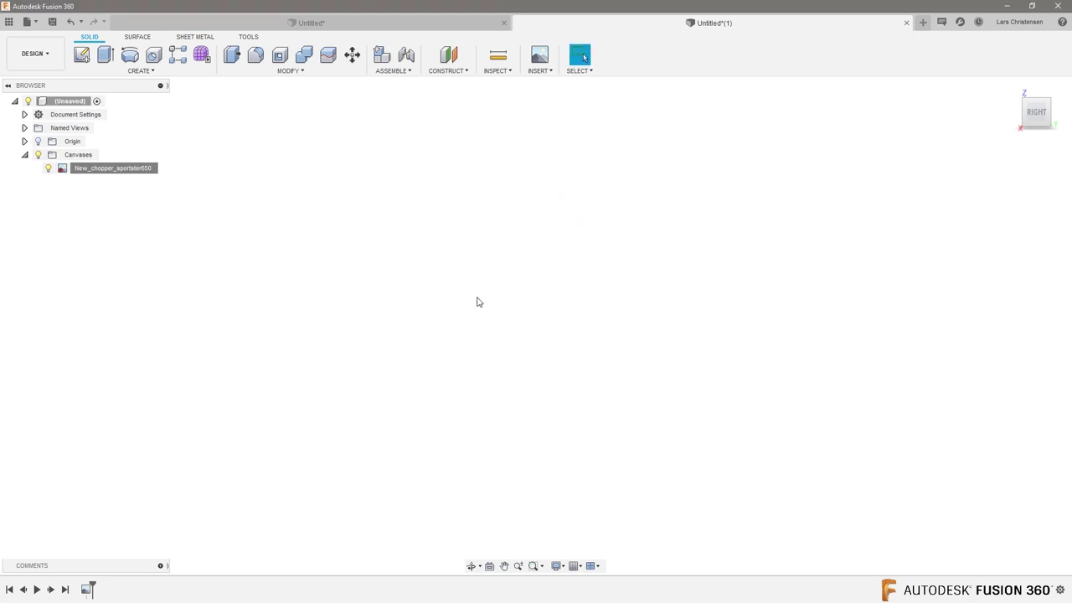
scroll(479, 298, "down", 10)
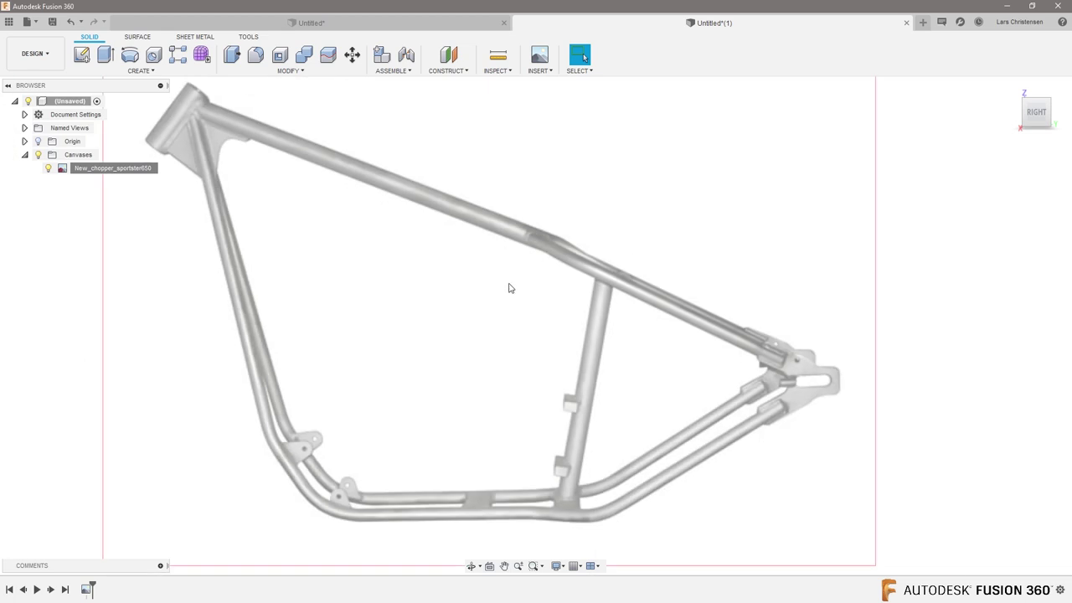
scroll(456, 299, "up", 2)
Show the origin and move the canvas about 455 mm in X and 294 mm in Y, aligning the frame's front and bottom with the origin
left_click(38, 140)
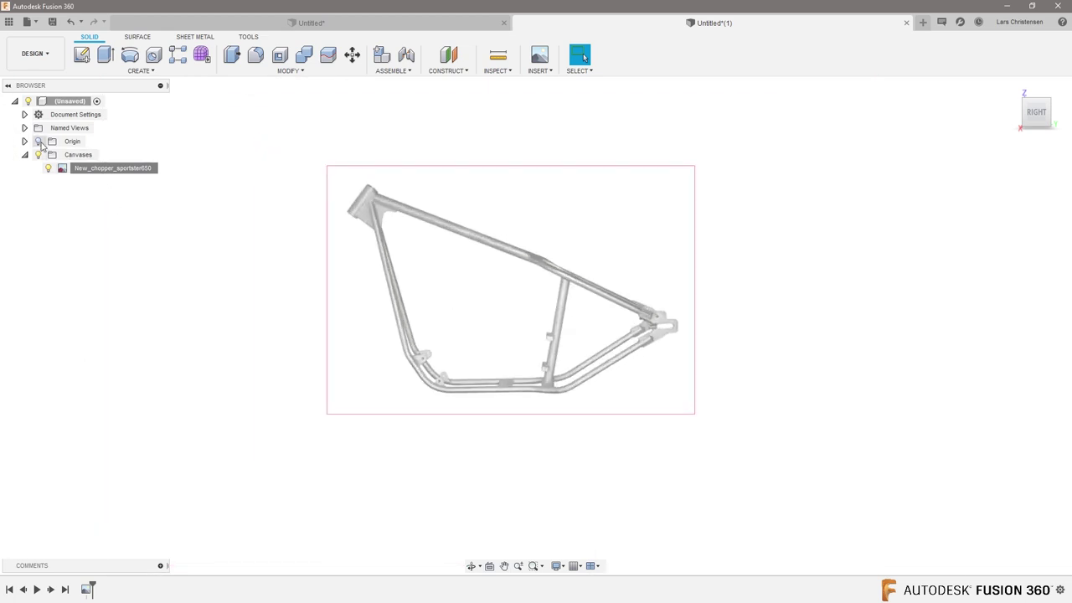
right_click(87, 169)
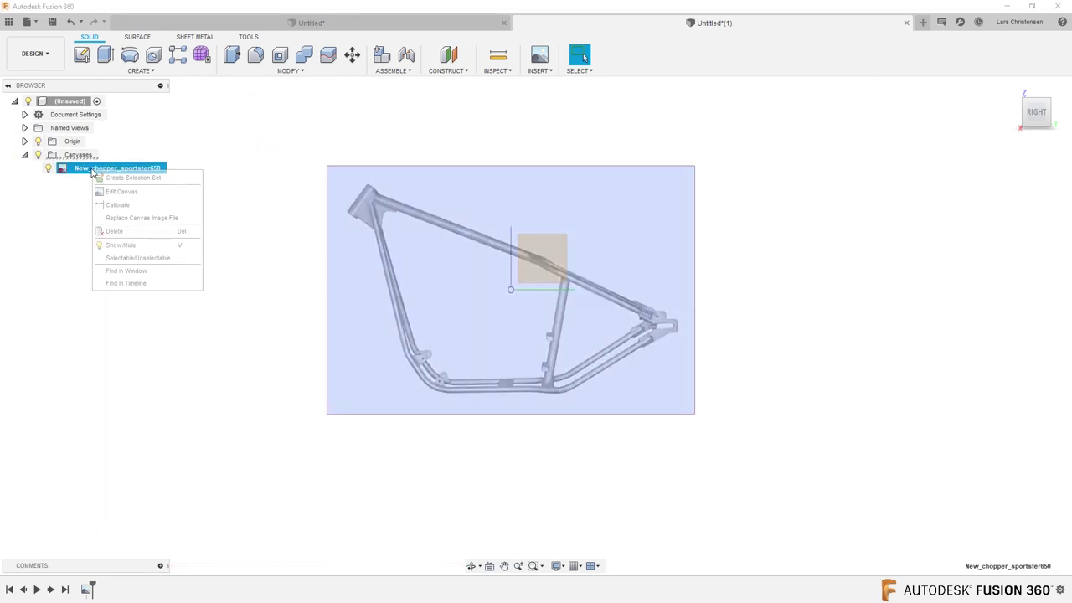
left_click(109, 195)
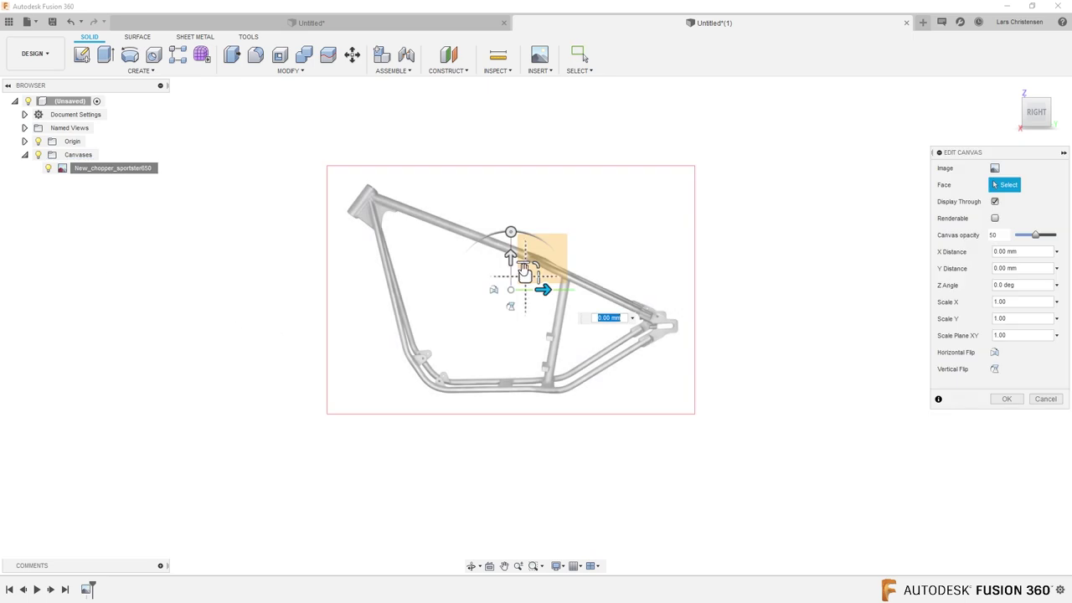
left_click_drag(521, 276, 318, 282)
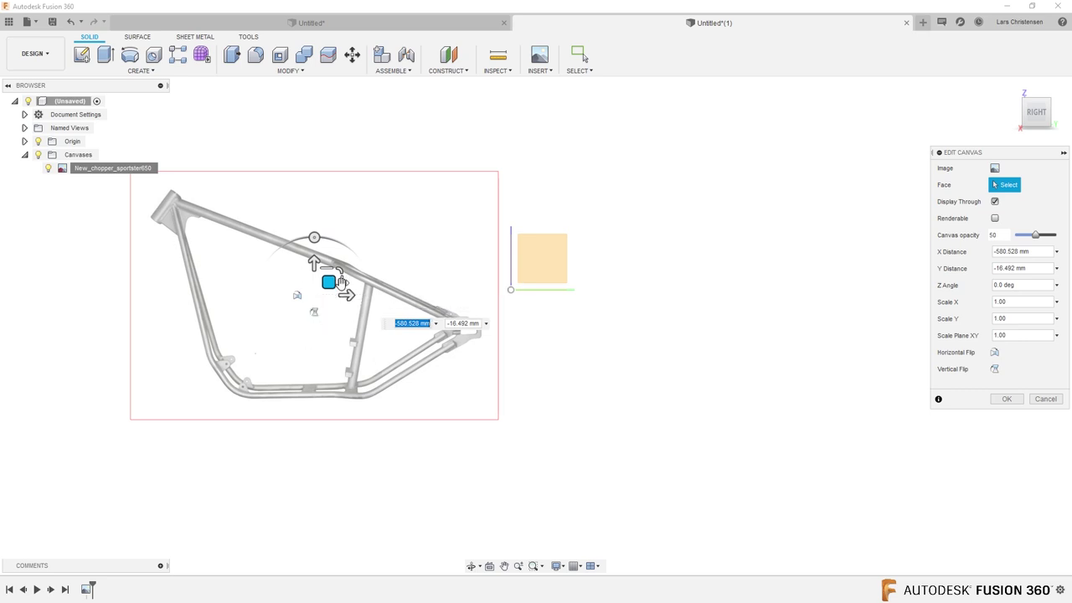
left_click_drag(328, 282, 682, 180)
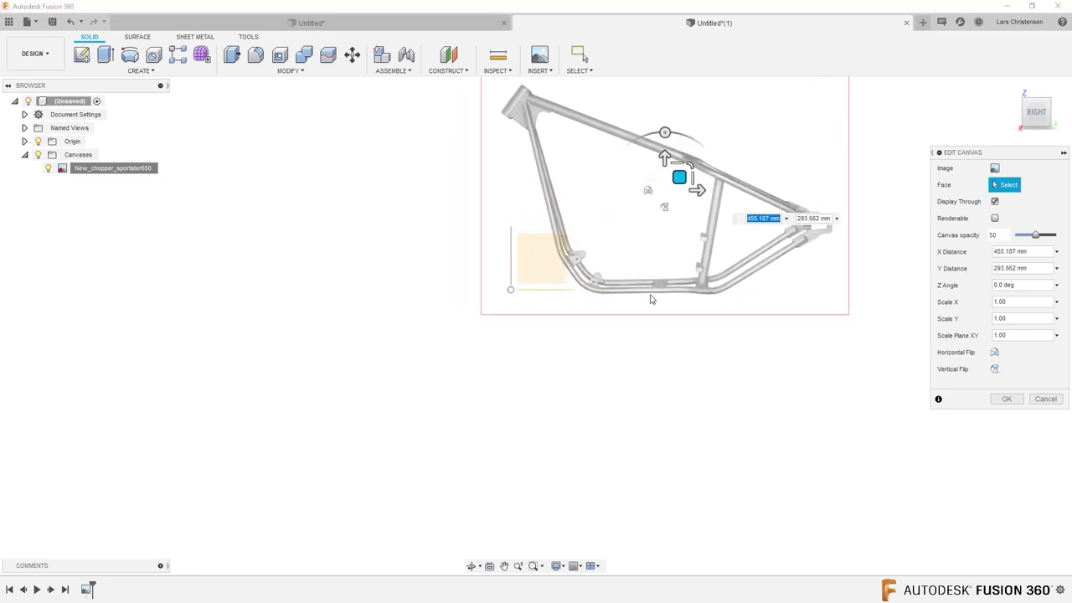
scroll(263, 433, "down", 2)
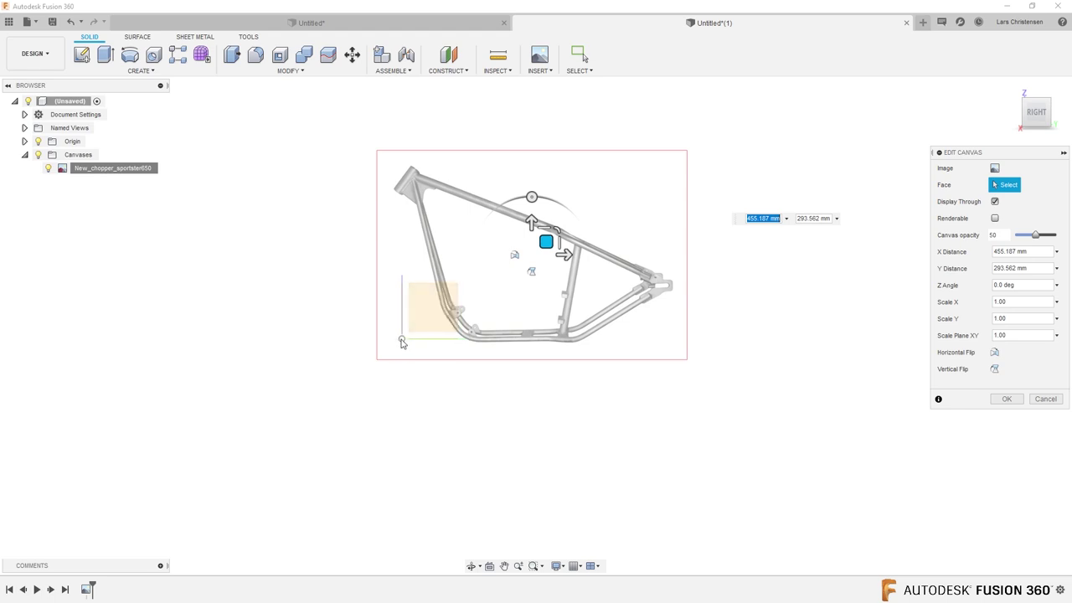
left_click(1007, 399)
Sketch a rectangle 1000 mm wide and 700 mm high from the origin on the YZ plane around the frame, and finish the sketch
scroll(773, 213, "up", 3)
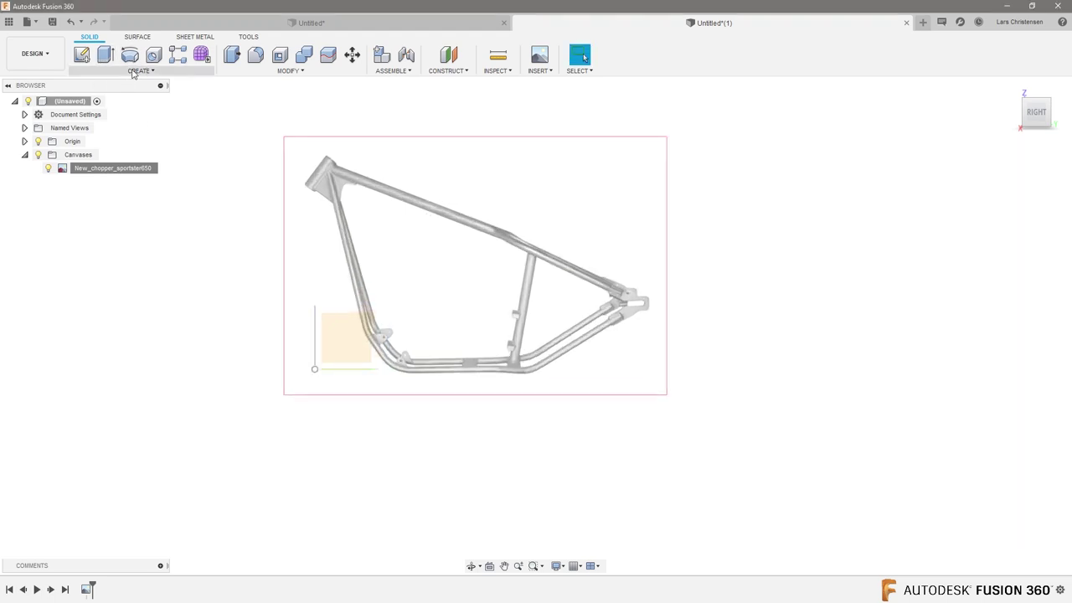
left_click(82, 55)
left_click(347, 340)
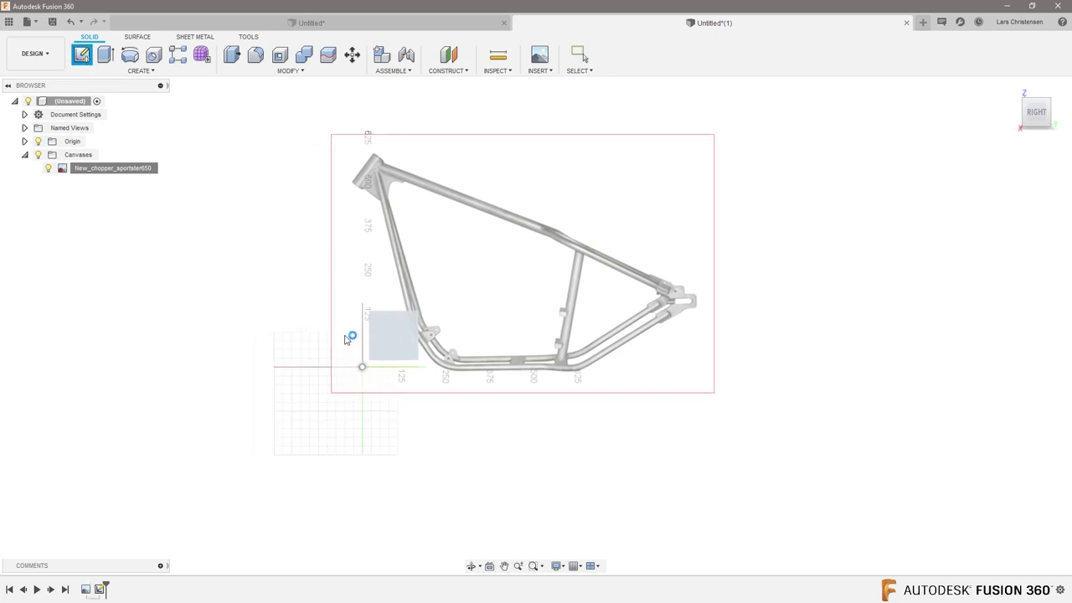
left_click(105, 55)
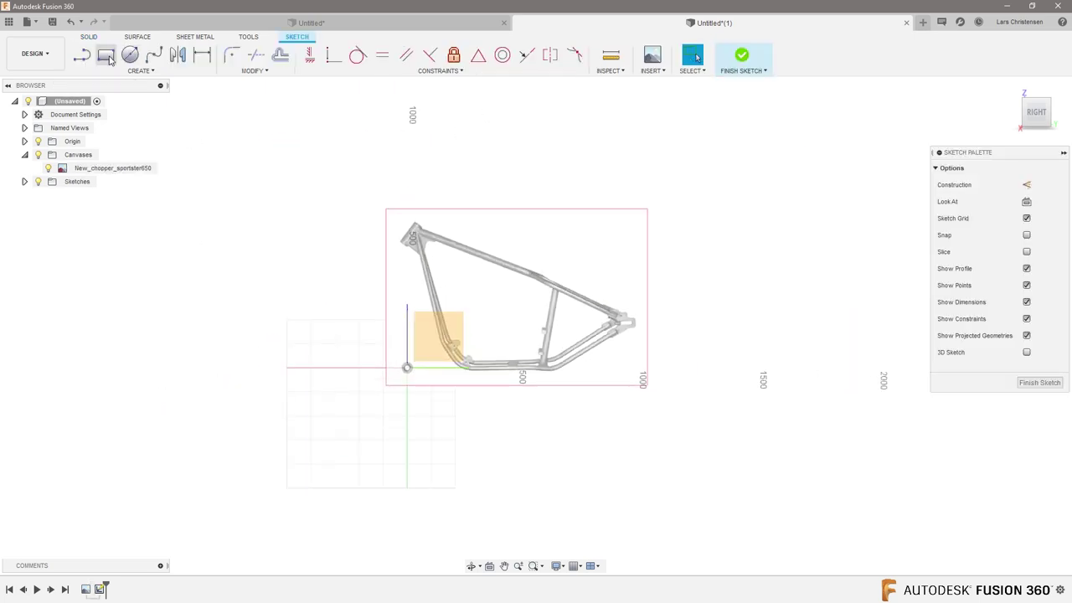
left_click(407, 367)
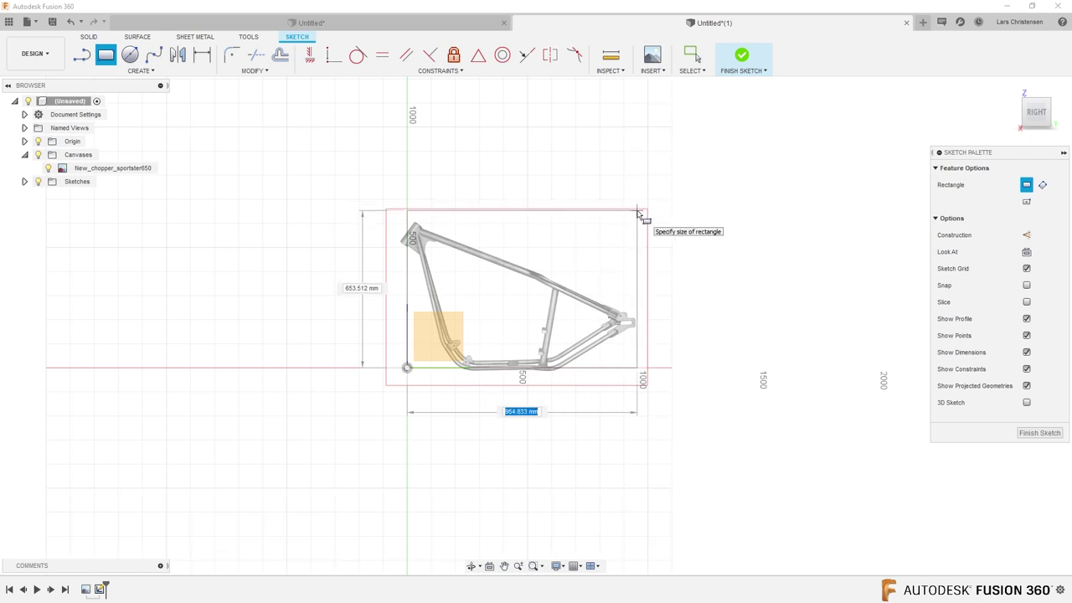
type("1000")
key("Tab")
key("Tab")
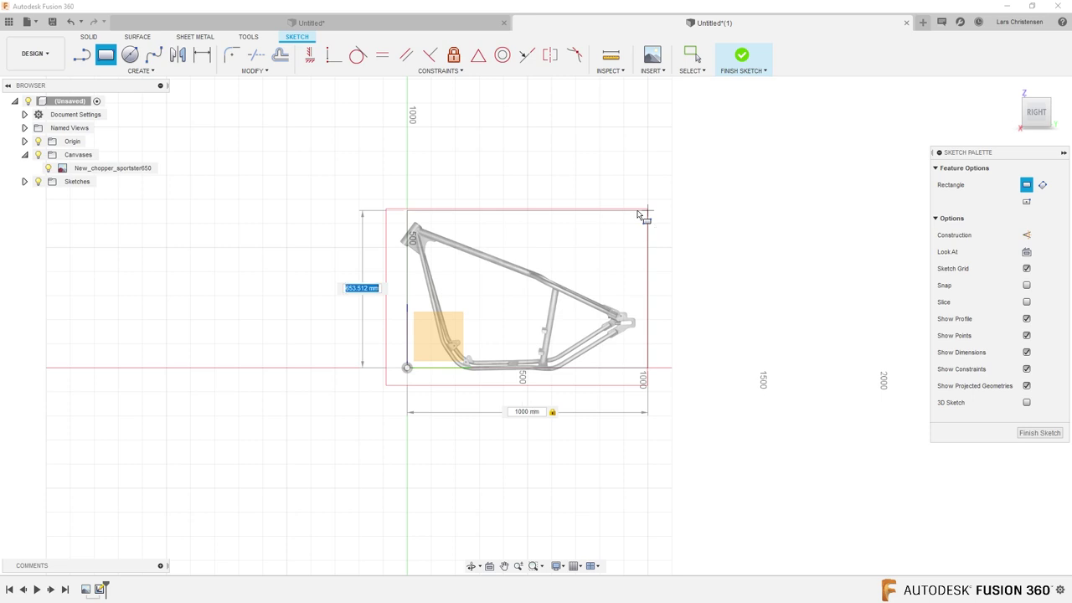
type("700")
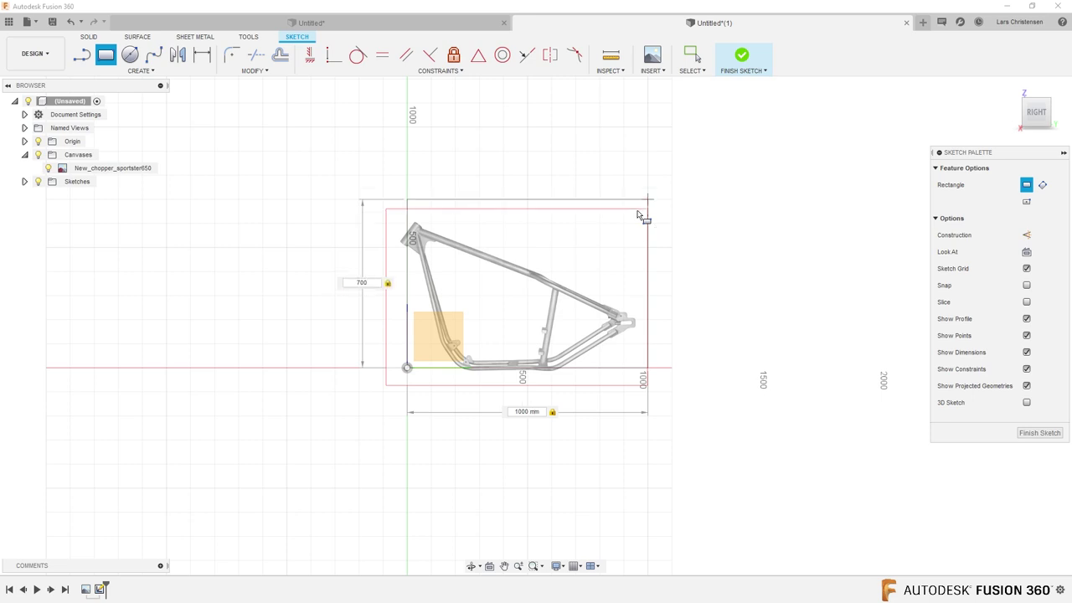
key("Return")
key("Escape")
scroll(631, 252, "up", 3)
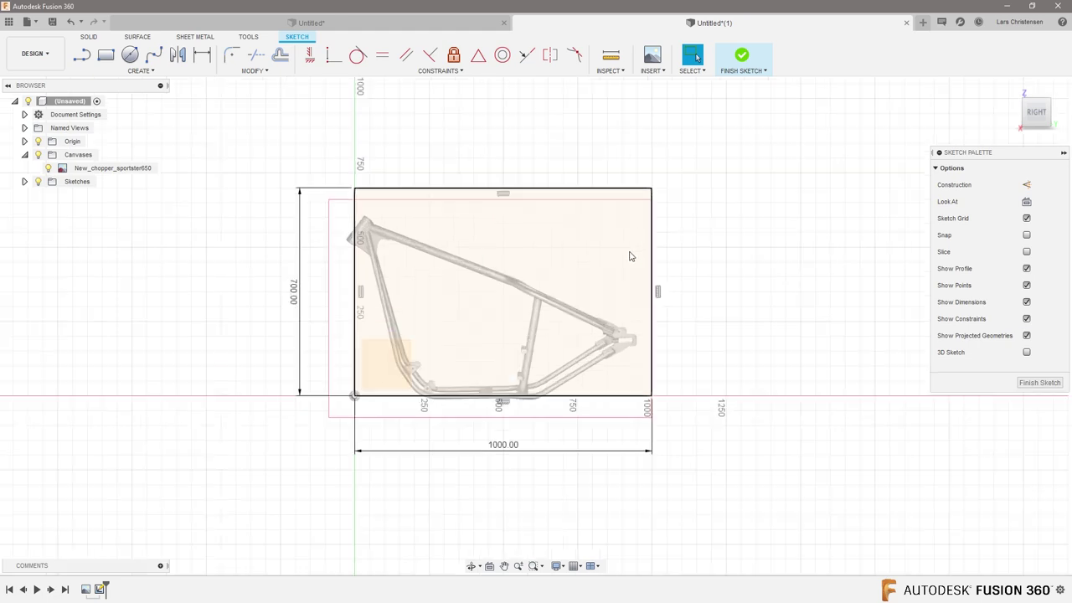
left_click(1037, 383)
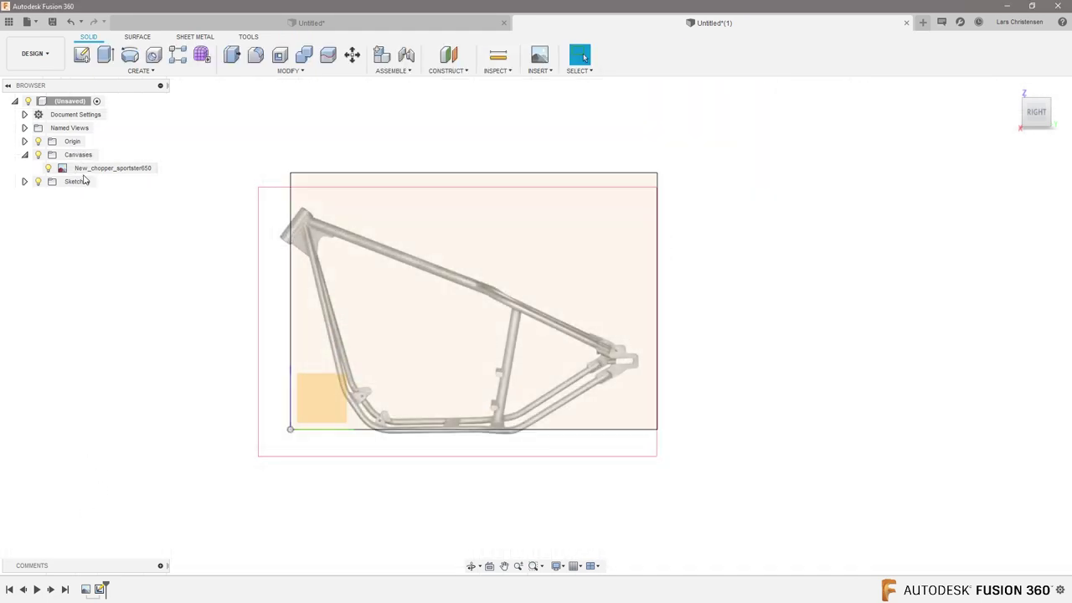
Edit the chopper canvas, moving it about 29 mm in X and 12 mm in Y so the frame sits inside the rectangle
right_click(90, 168)
left_click(127, 195)
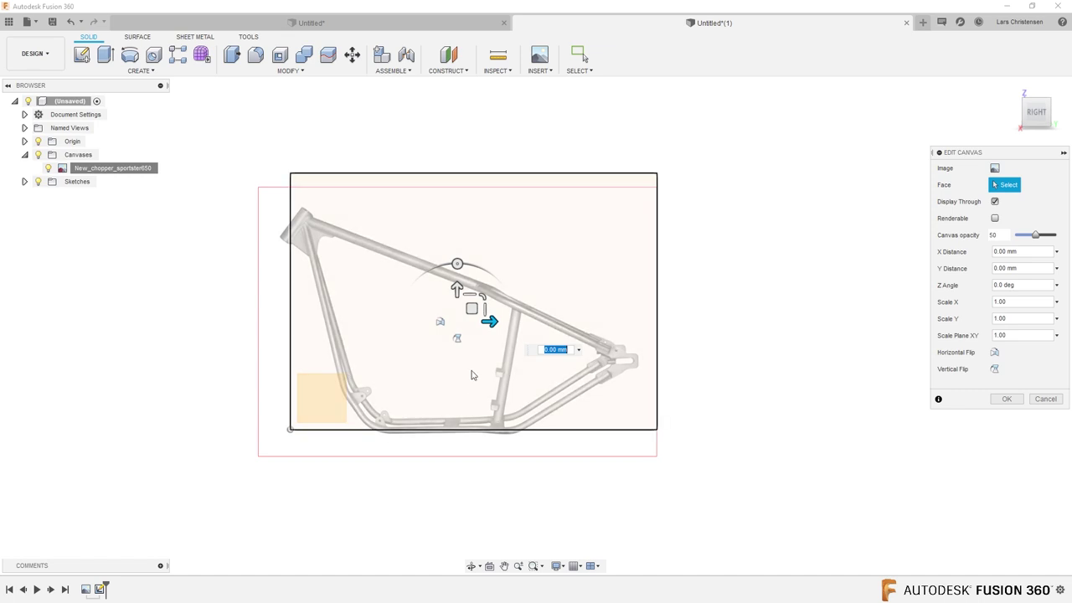
mouse_move(472, 307)
left_mouse_down()
mouse_move(517, 301)
mouse_move(482, 304)
left_mouse_up()
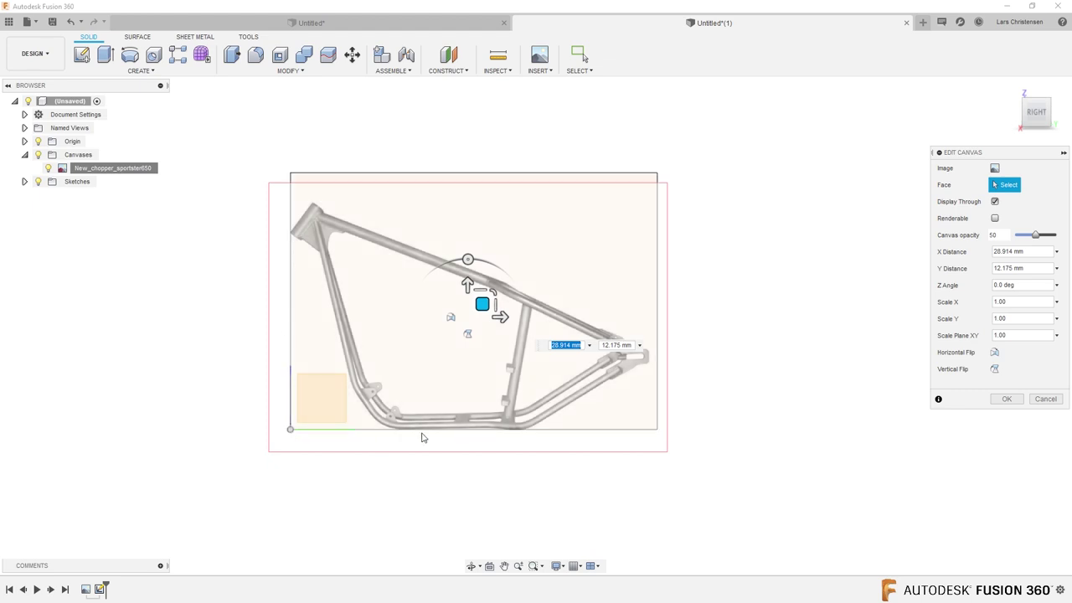
left_click(1006, 399)
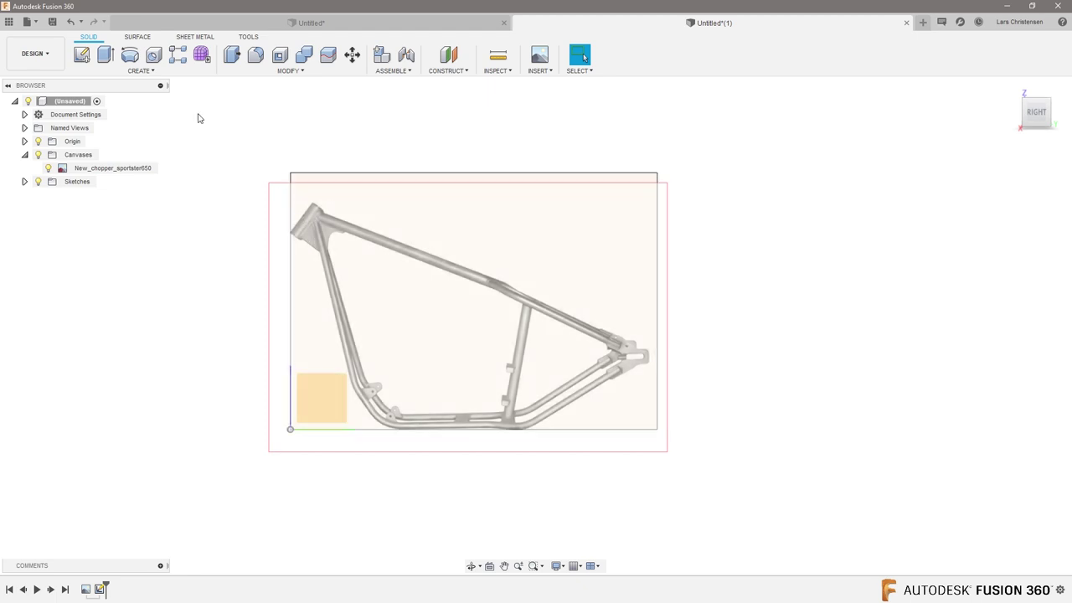
Start a sketch on the YZ plane and draw a line about 104 mm long down the middle of the frame's head tube
left_click(82, 55)
left_click(321, 398)
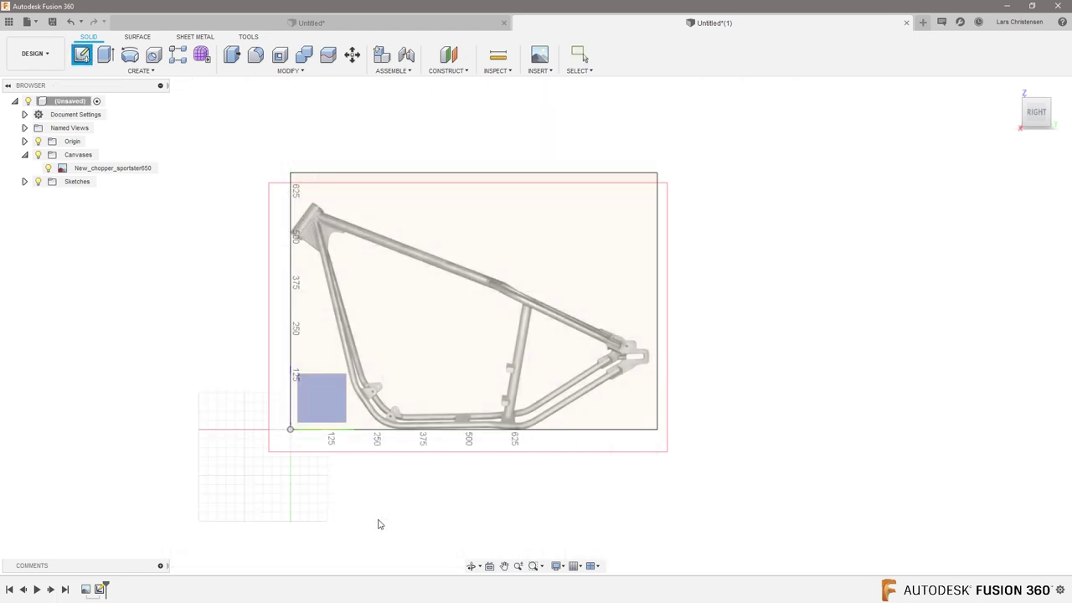
scroll(547, 112, "up", 8)
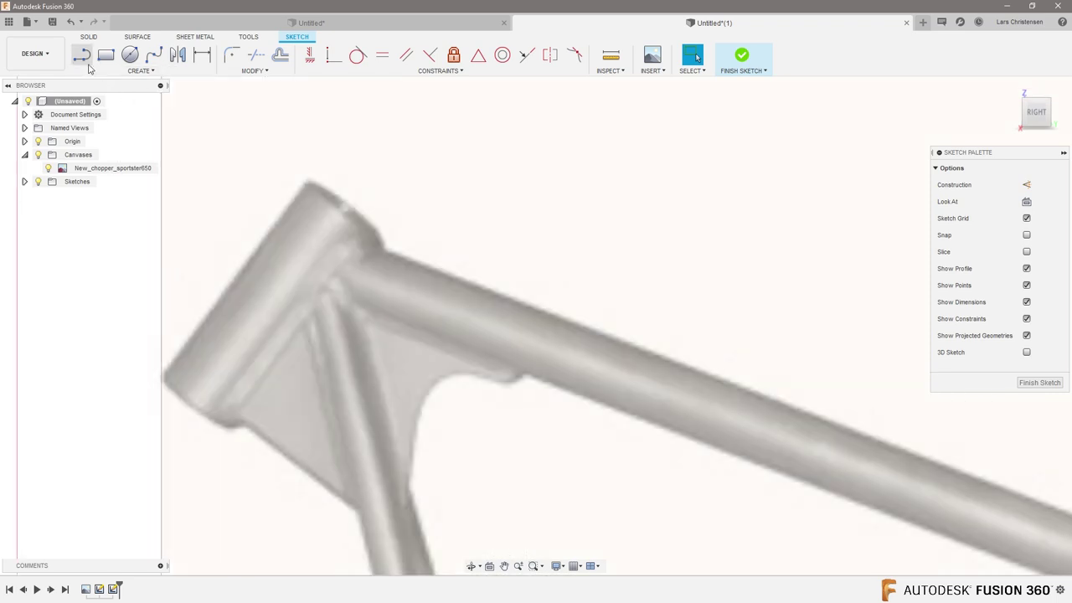
left_click(81, 55)
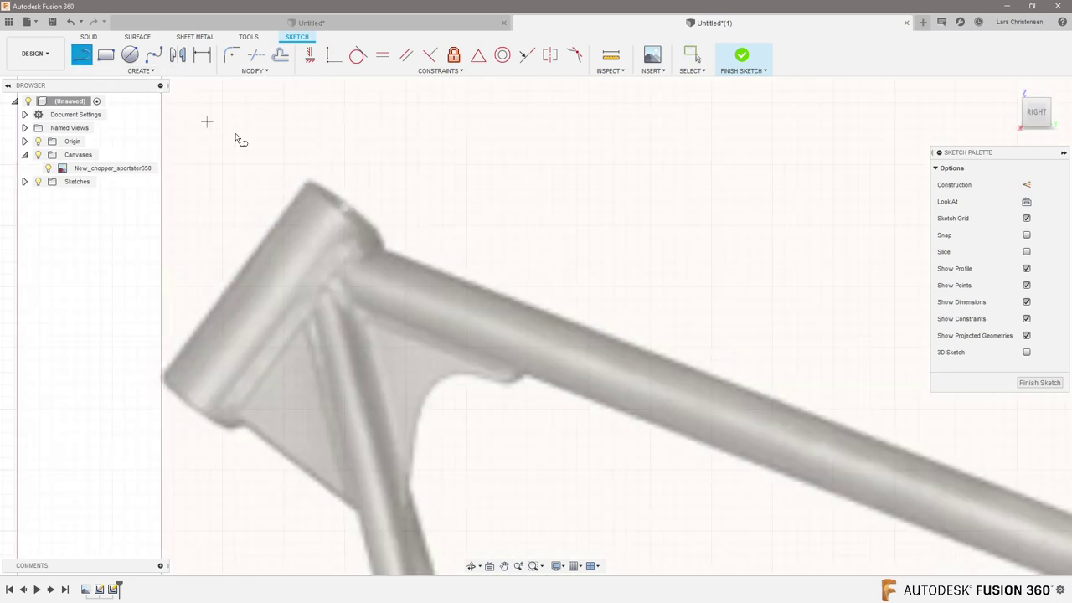
left_click(348, 206)
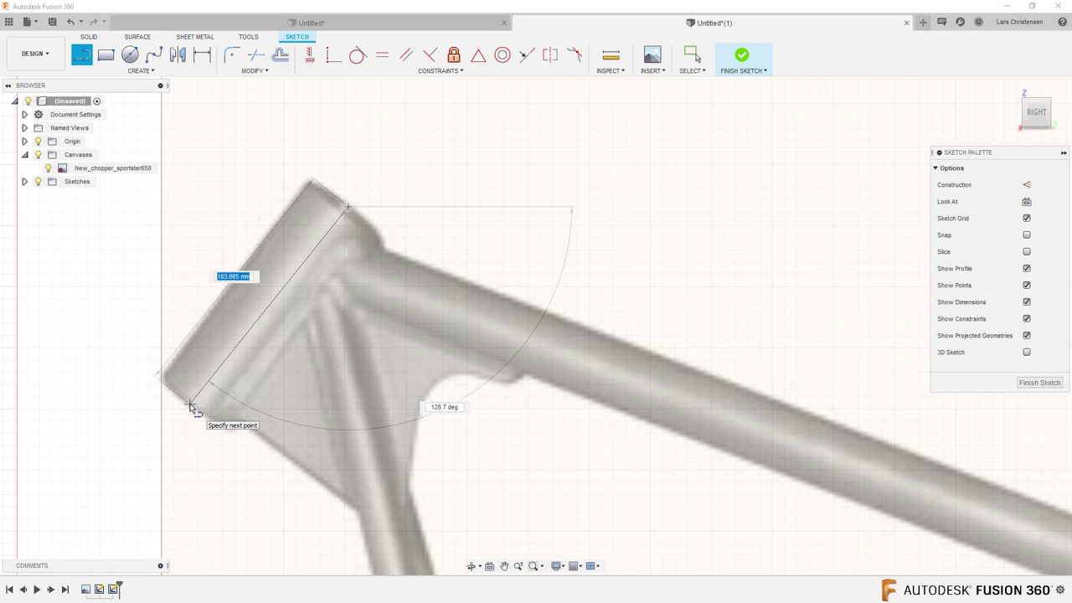
left_click(191, 404)
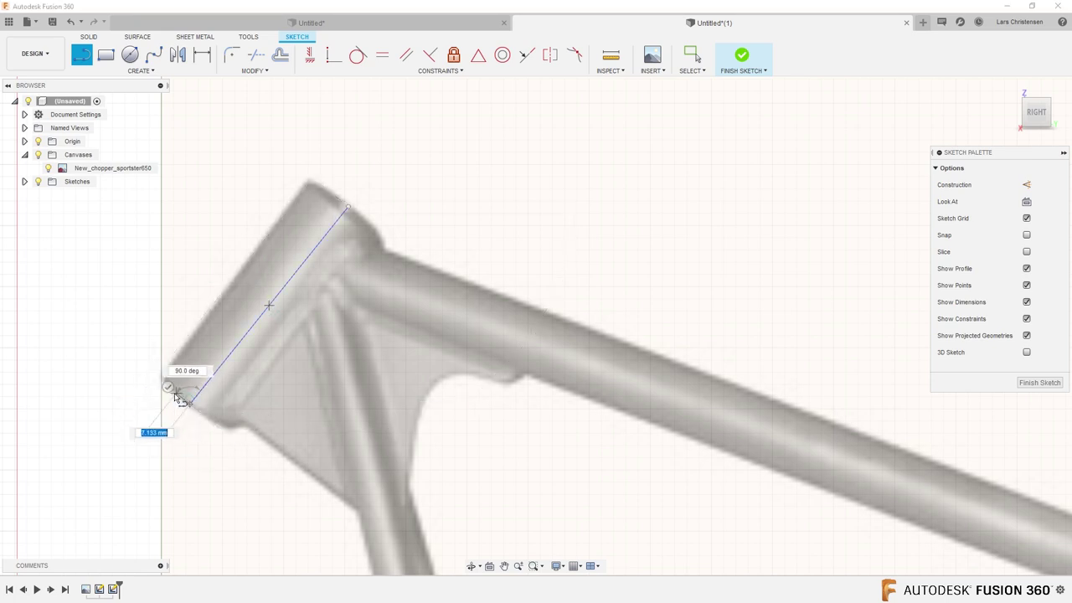
key("Escape")
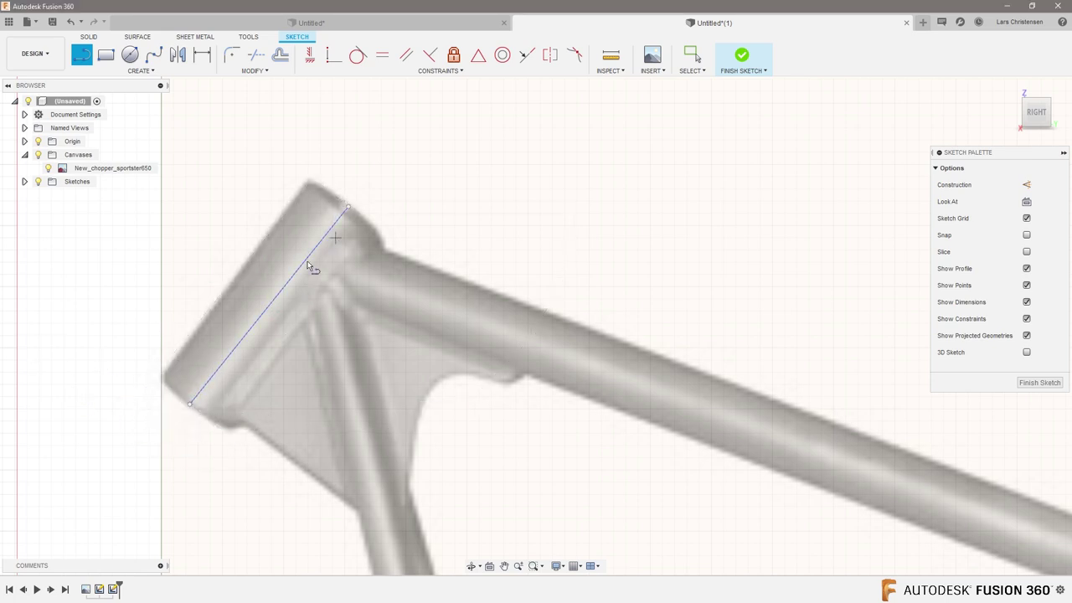
Dimension the head tube line at 40° to the rectangle's front vertical edge and set its length to 100 mm
key("d")
left_click(162, 220)
left_click(283, 297)
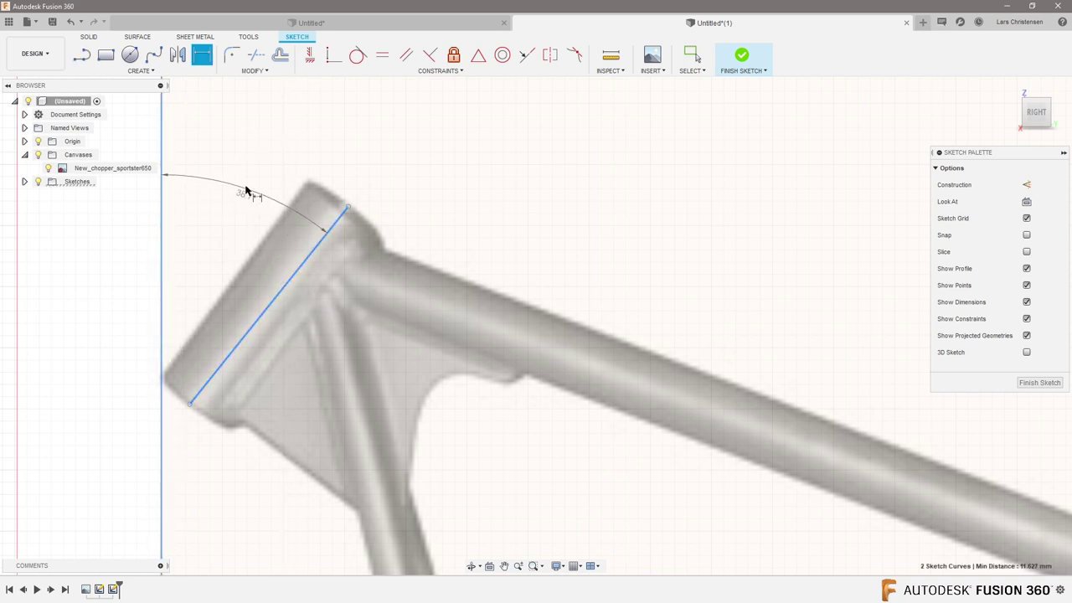
left_click(242, 175)
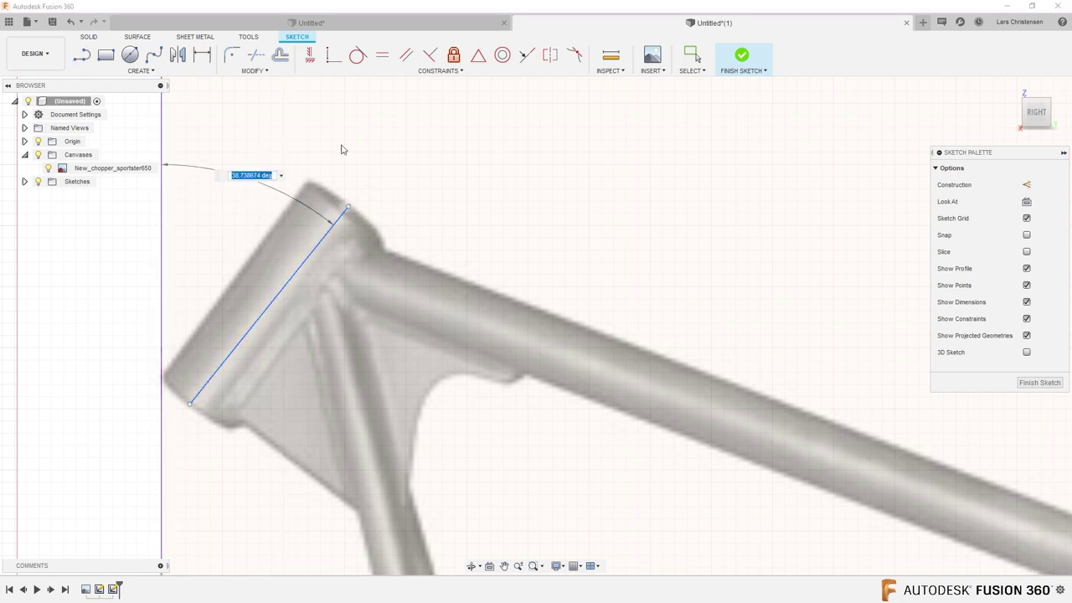
type("40")
key("Return")
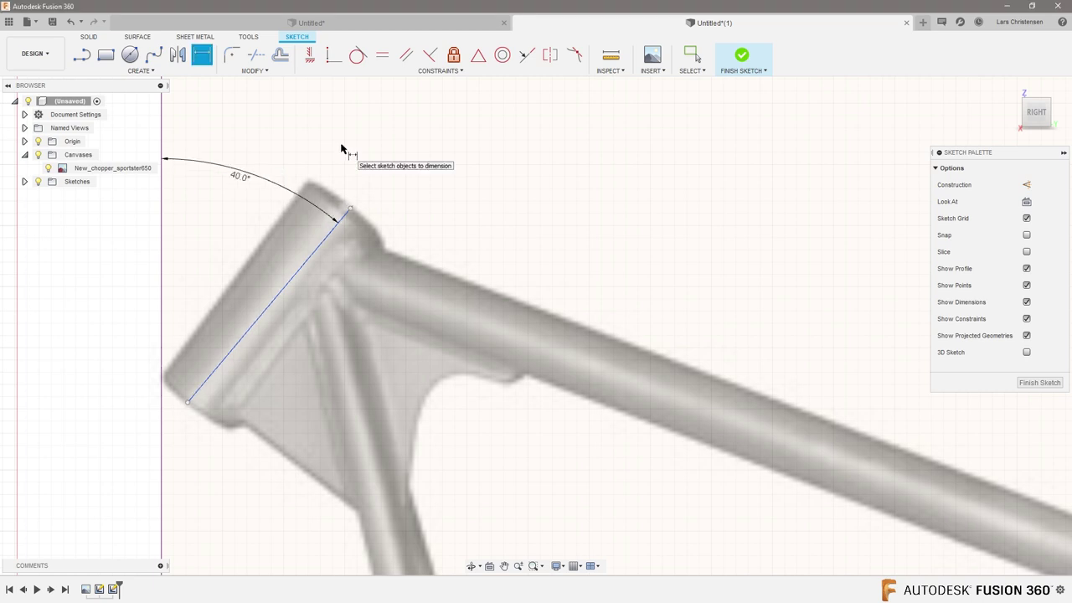
left_click(293, 286)
left_click(239, 237)
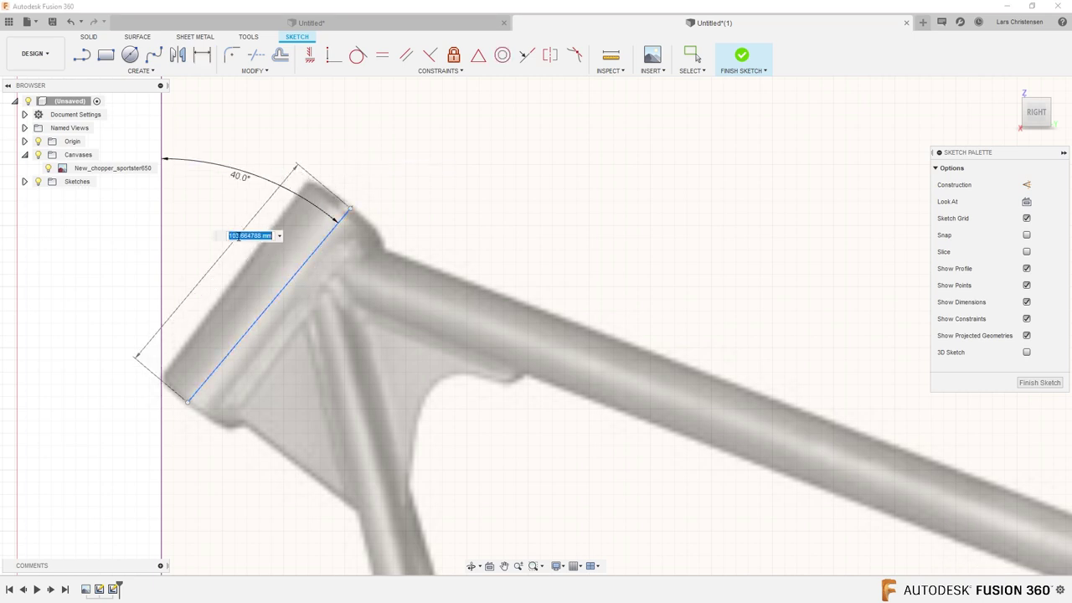
type("100")
key("Return")
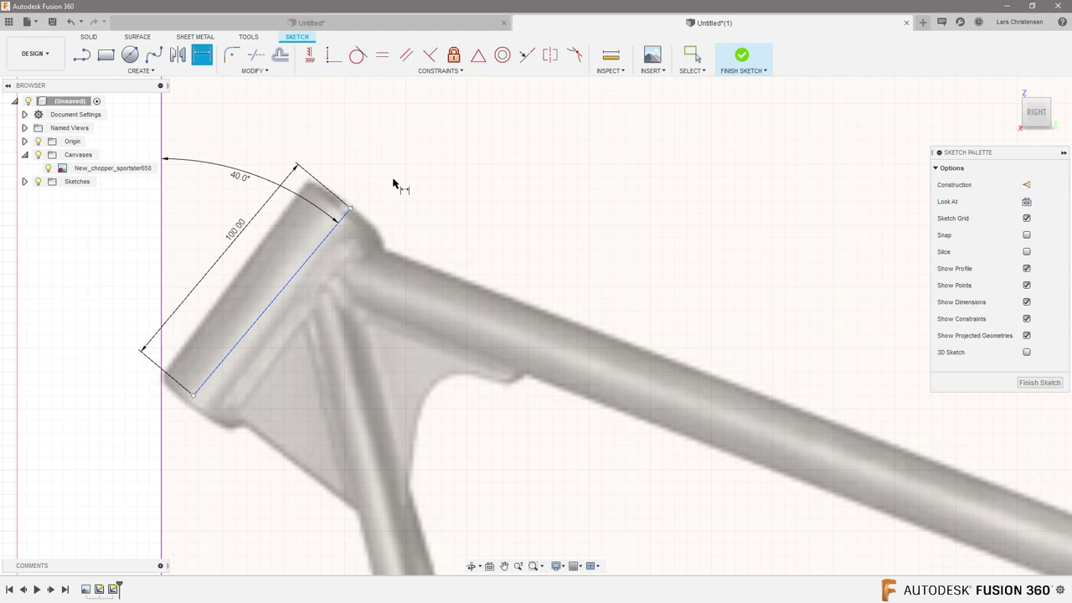
Position the head tube line's lower endpoint 15 mm from the rectangle's front edge and 530 mm above its base
left_click(193, 396)
left_click(162, 377)
left_click(102, 265)
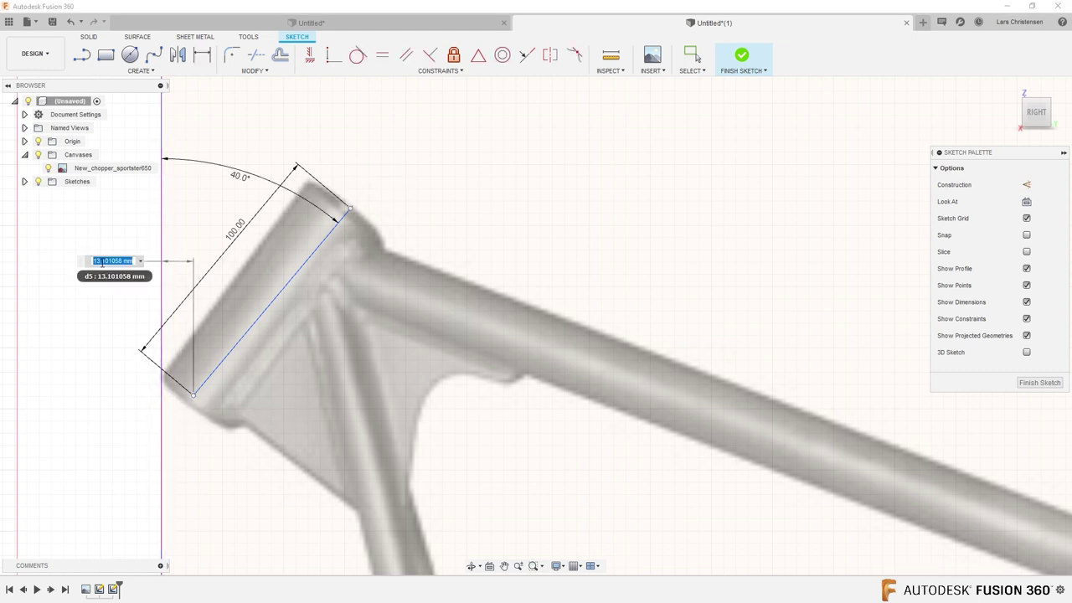
type("15")
key("Return")
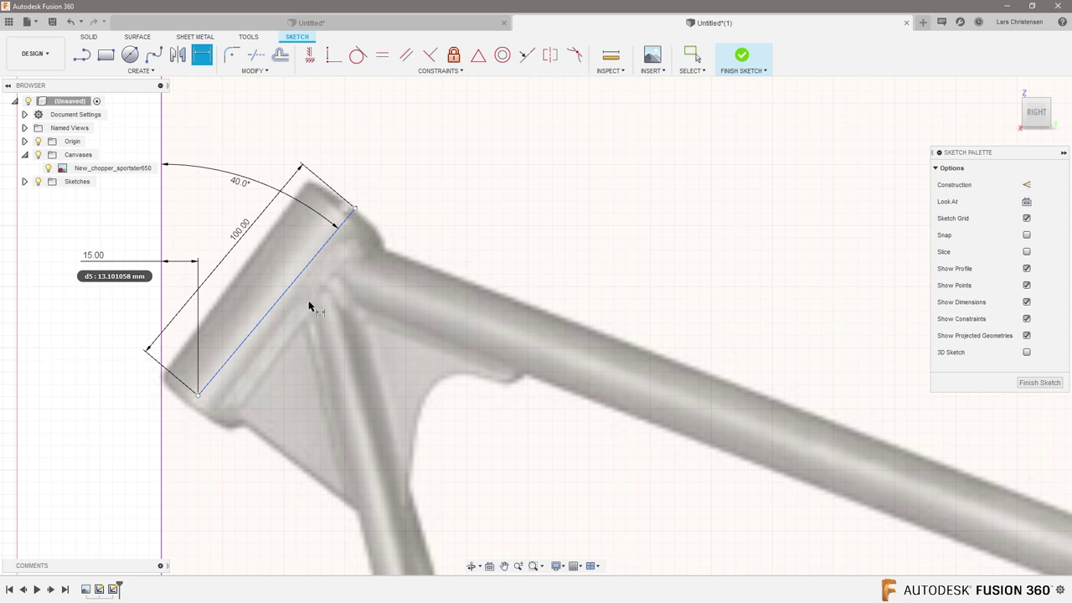
scroll(193, 398, "down", 8)
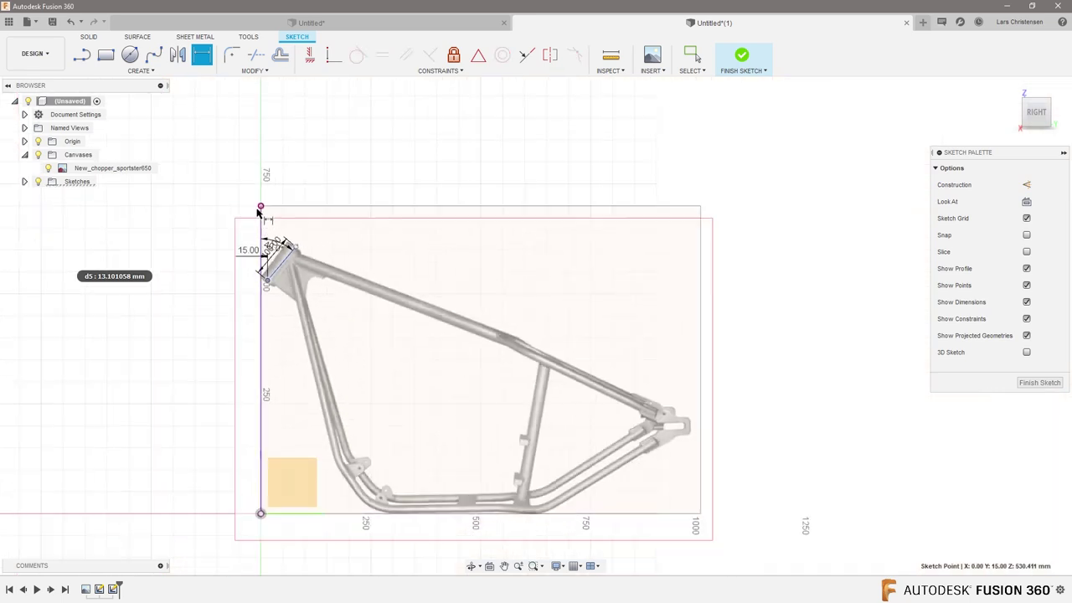
left_click(281, 486)
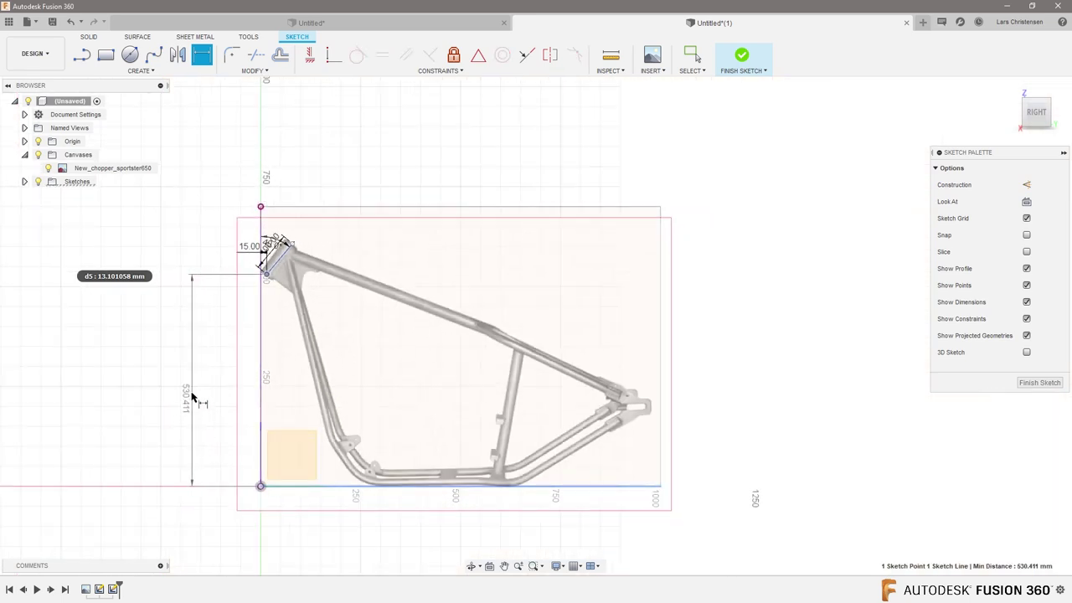
left_click(192, 392)
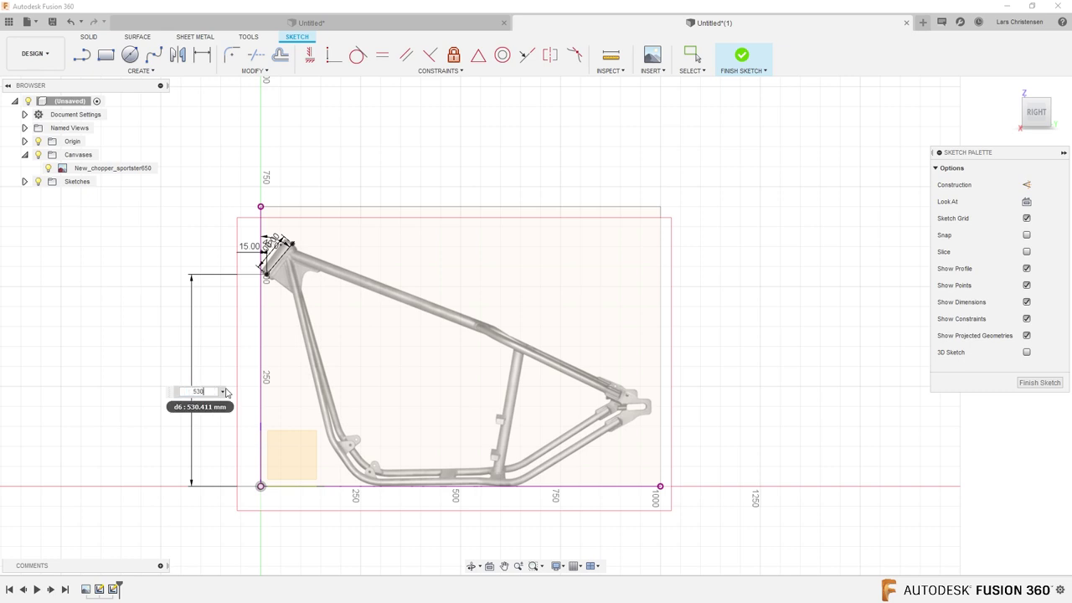
type("530")
key("Return")
Draw a line from the upper part of the head tube line along the top tube to the tube's bend
scroll(340, 268, "up", 5)
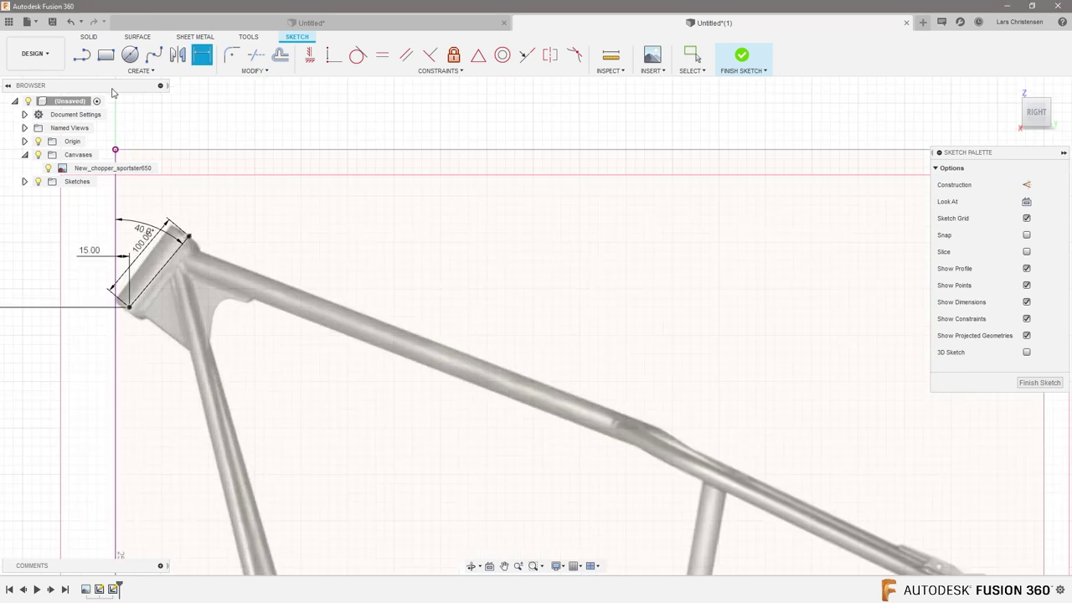
left_click(81, 54)
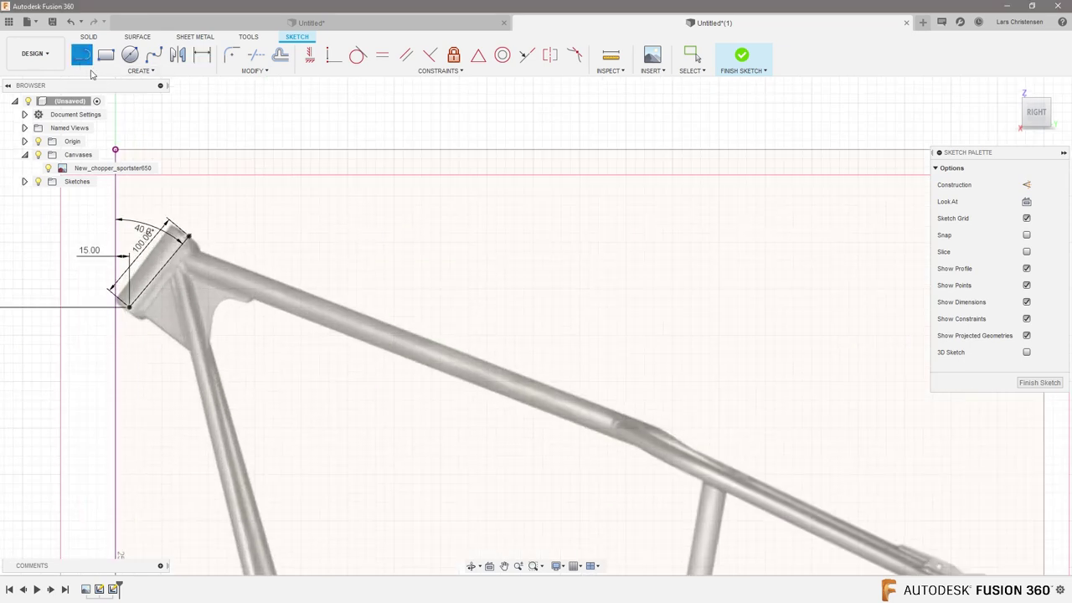
left_click(179, 251)
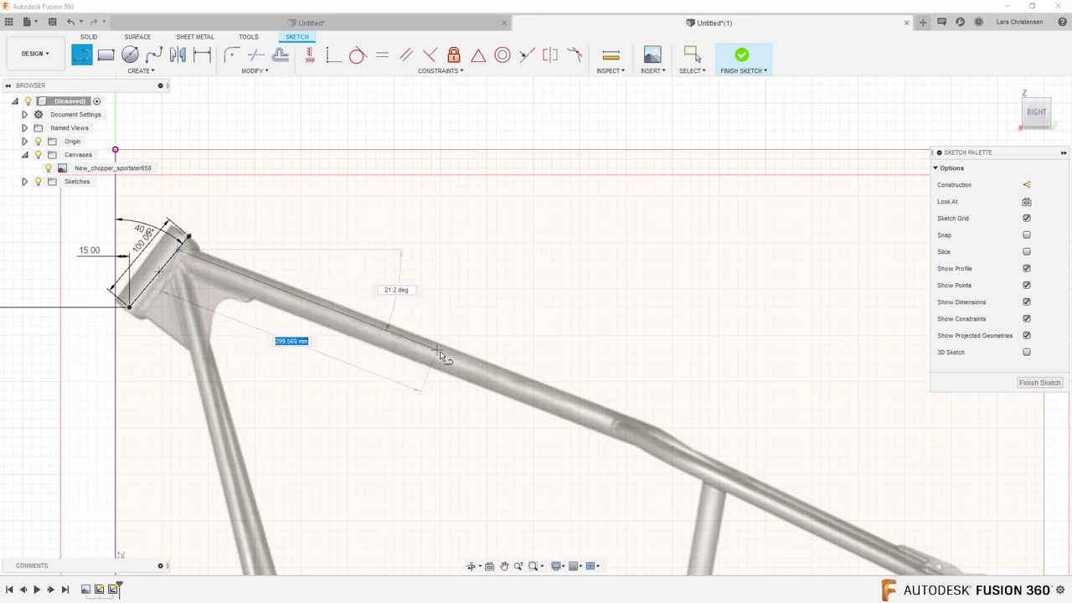
left_click(639, 432)
left_click(628, 459)
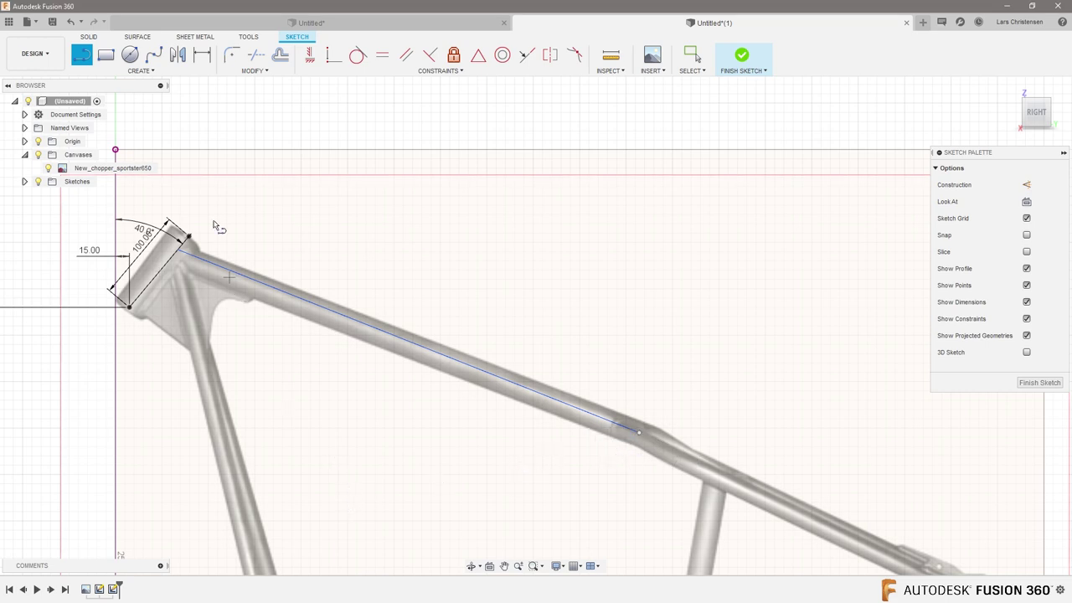
Set the angle between the head tube line and the top tube line to 70°
scroll(170, 207, "up", 2)
scroll(171, 209, "up", 2)
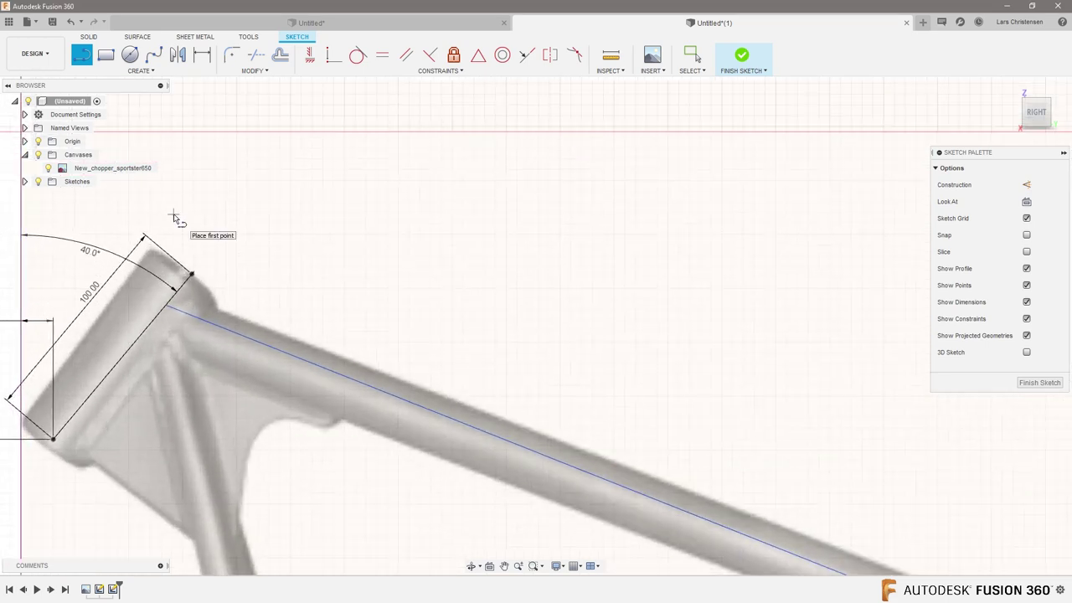
key("d")
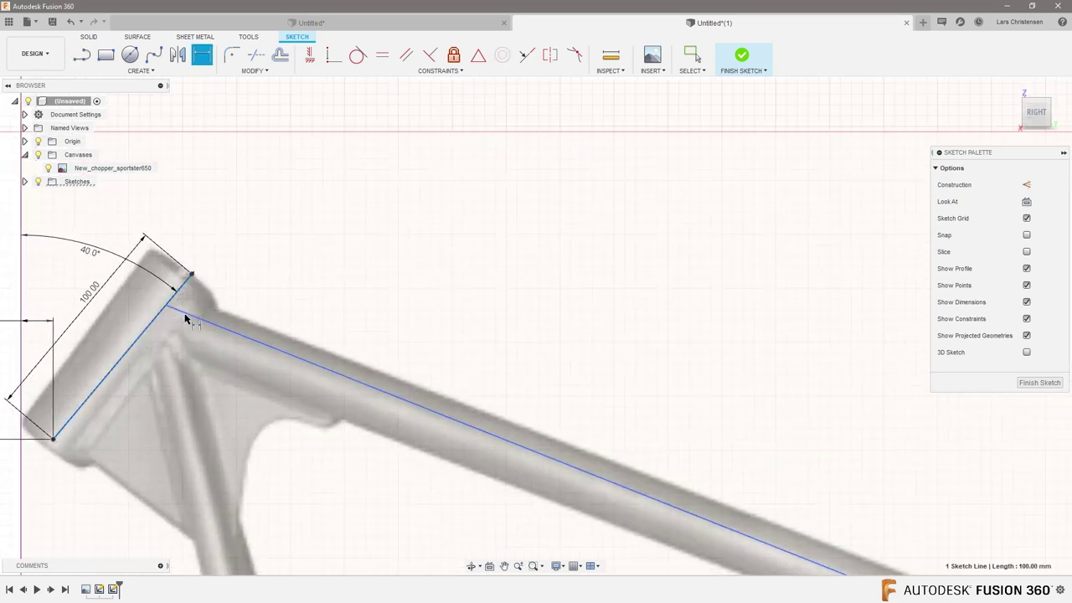
left_click(187, 316)
left_click(270, 292)
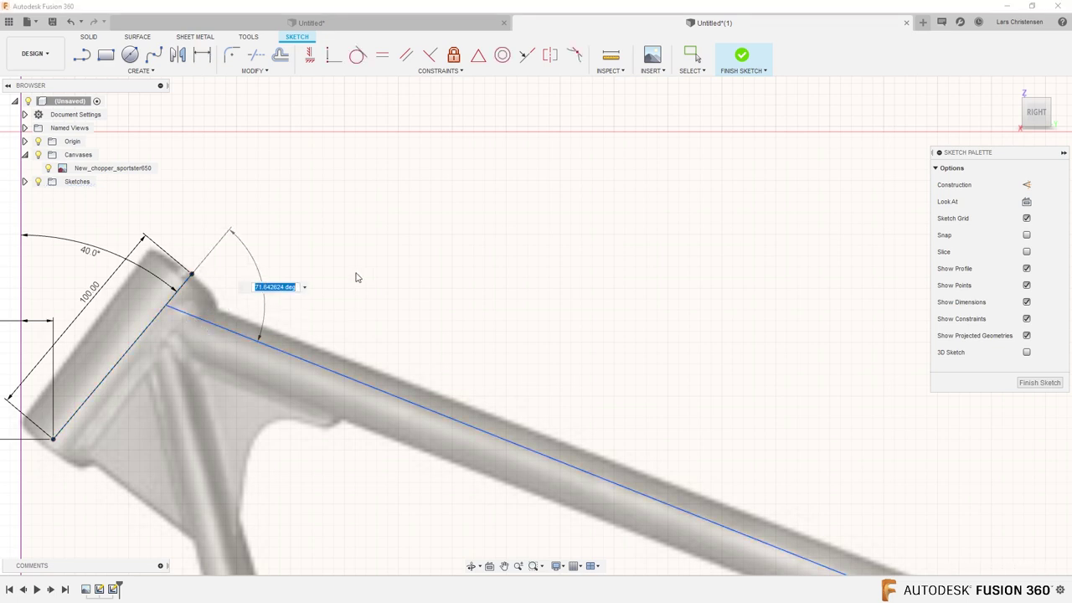
type("70")
key("Return")
Set the top tube line's start 26 mm from the head tube line's upper endpoint, and finish the sketch
left_click(157, 319)
left_click(192, 274)
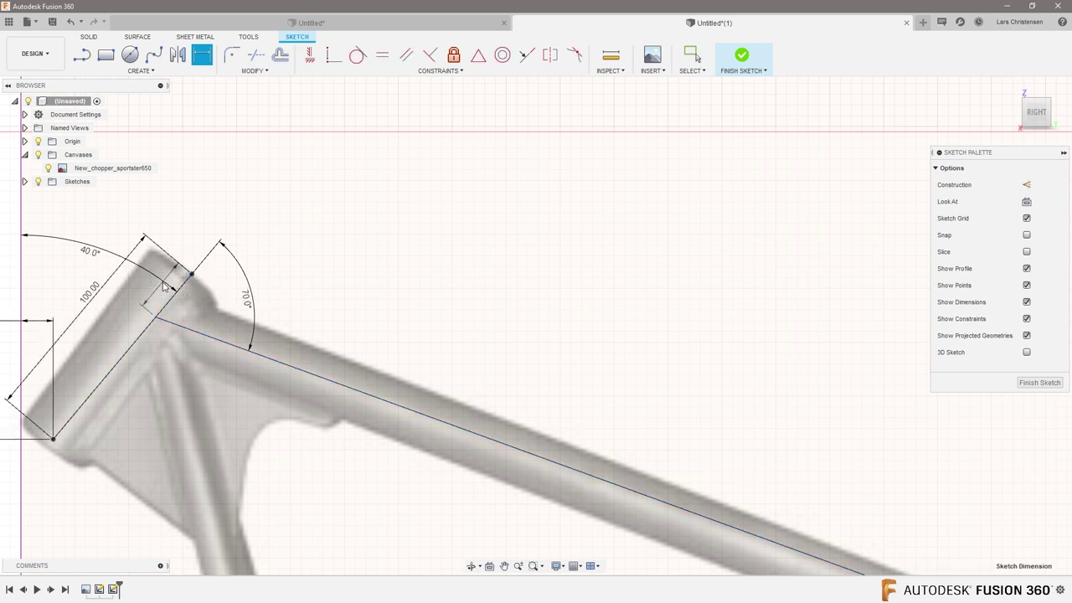
left_click(165, 286)
type("26")
key("Return")
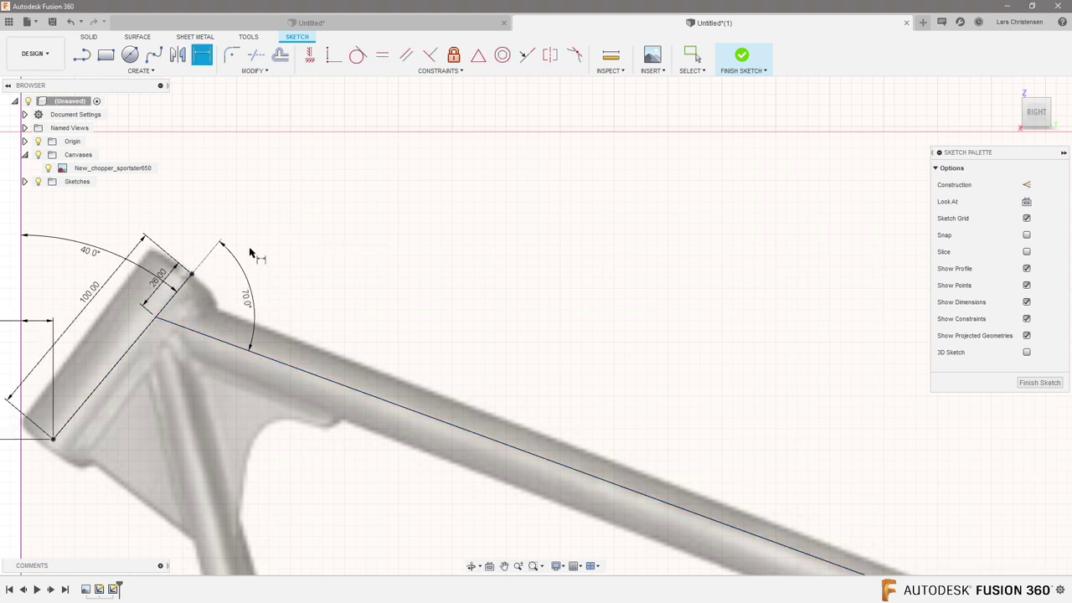
scroll(241, 249, "down", 1)
scroll(239, 247, "down", 2)
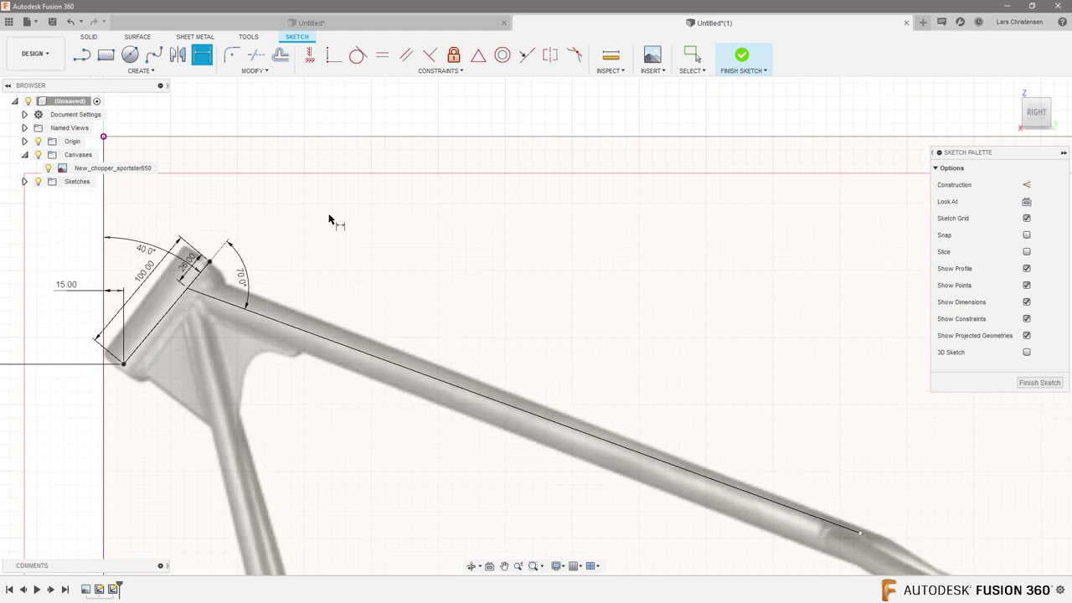
scroll(329, 219, "down", 2)
scroll(676, 413, "up", 2)
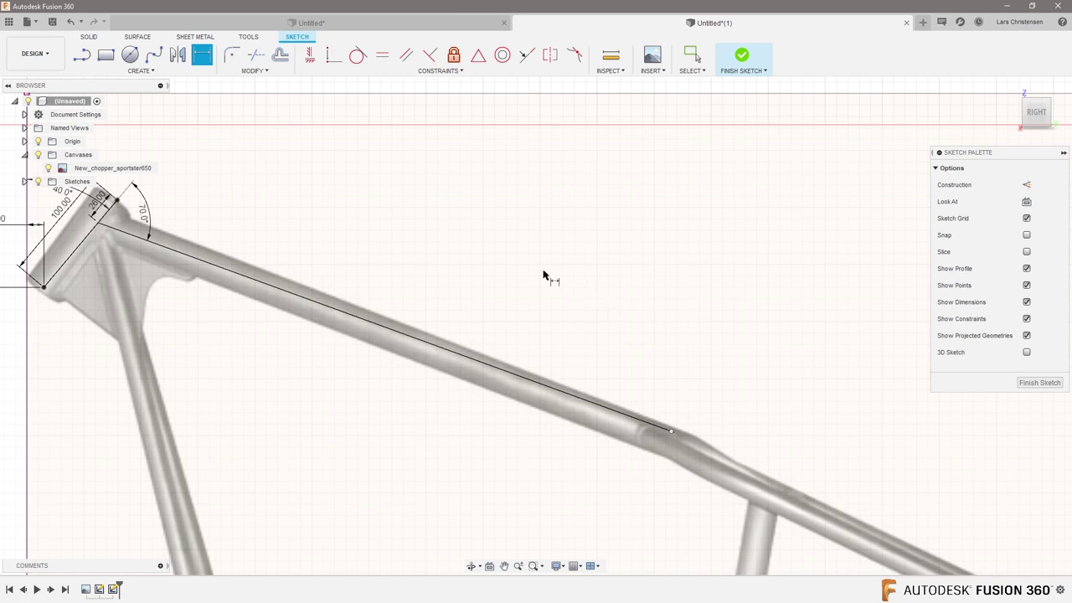
scroll(549, 276, "down", 1)
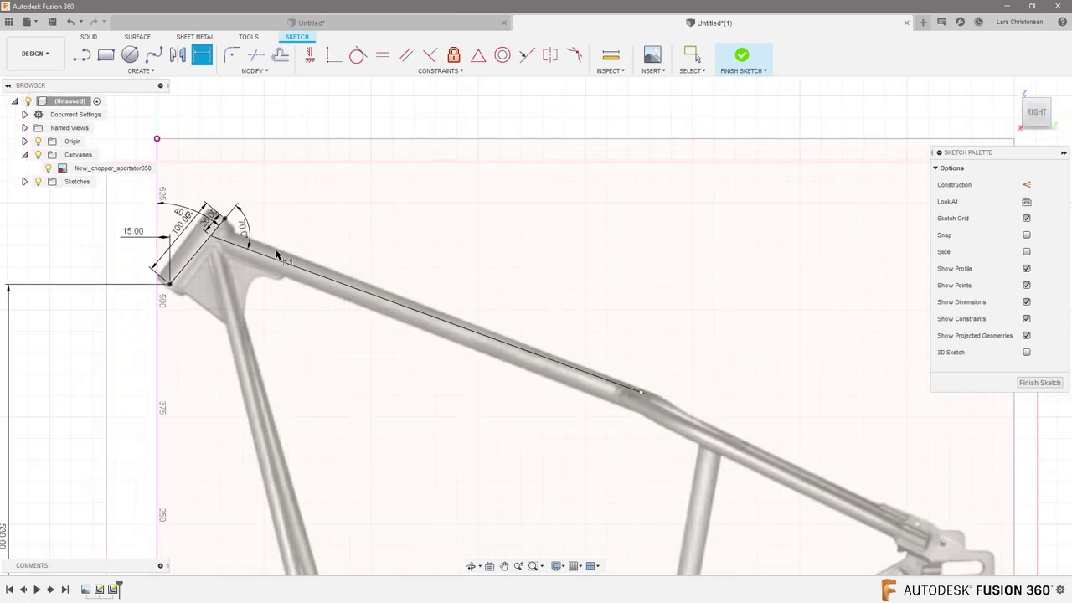
left_click(1039, 382)
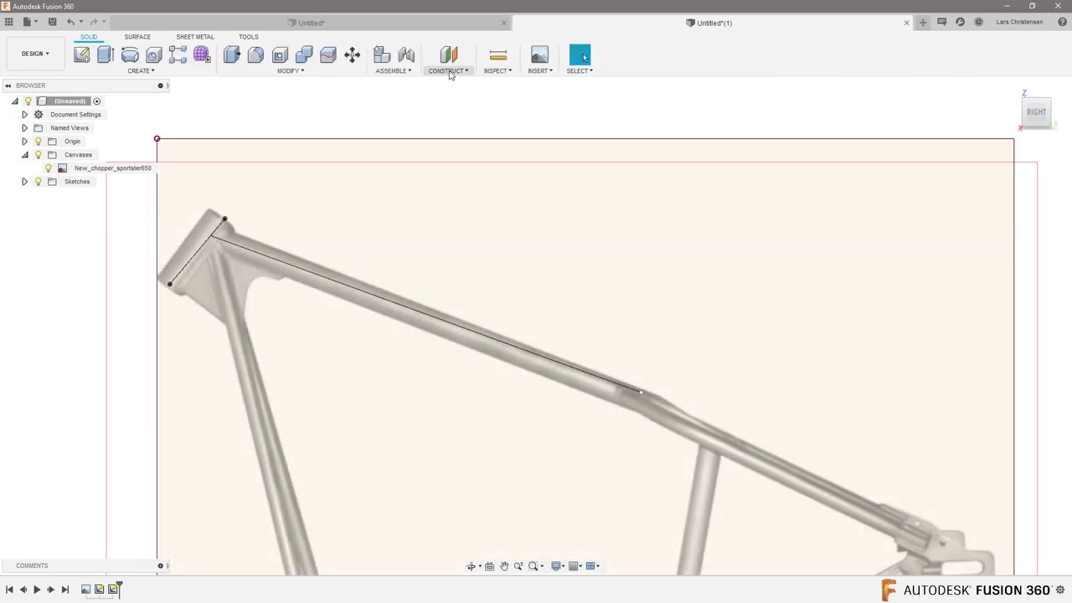
Create a Plane Along Path on the head tube line near its upper end, and expand the Construction folder
left_click(448, 71)
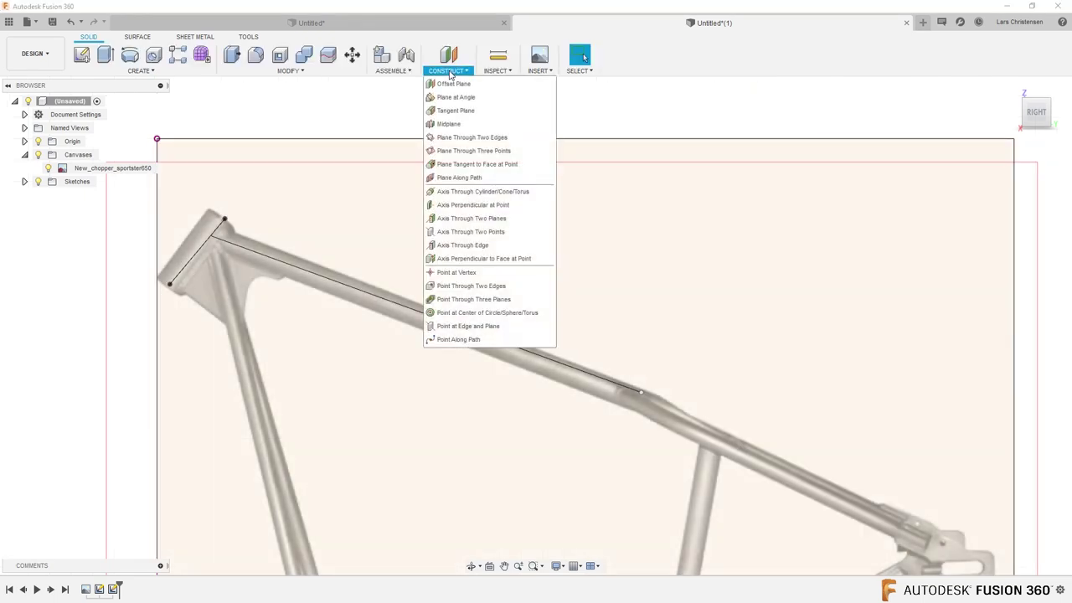
left_click(455, 178)
left_click(196, 261)
left_click_drag(193, 256, 218, 226)
left_click(1007, 247)
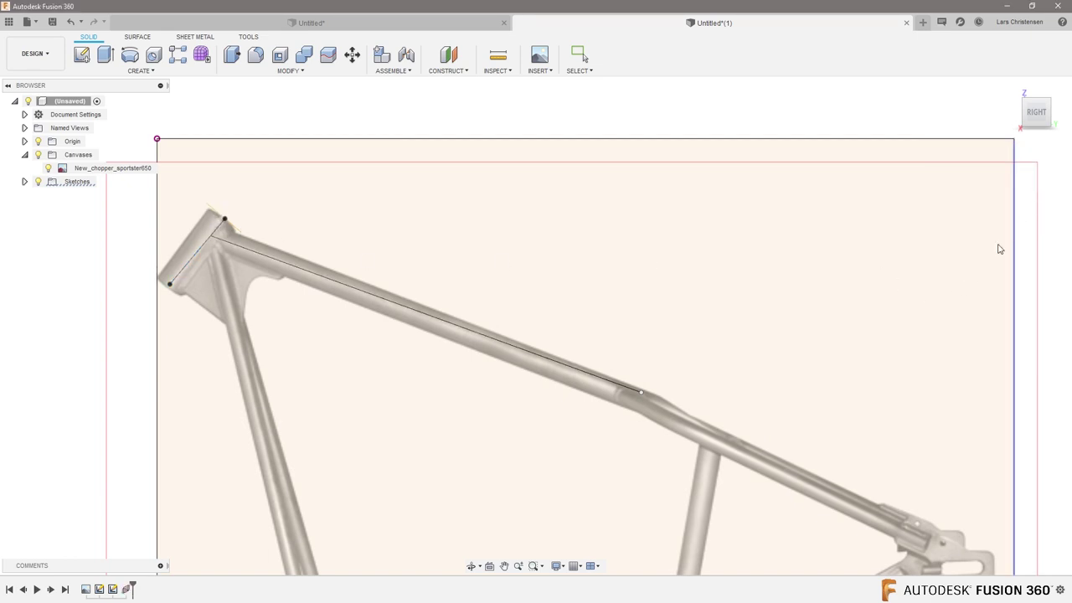
left_click(24, 195)
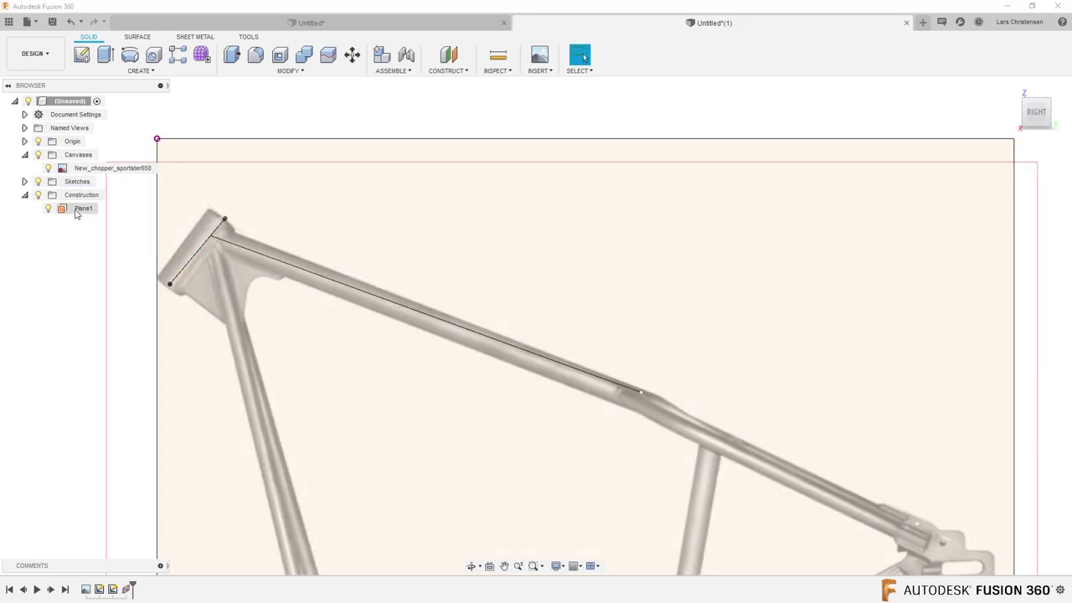
Create a Plane Along Path on the top tube line near its start at the head tube
left_click(446, 72)
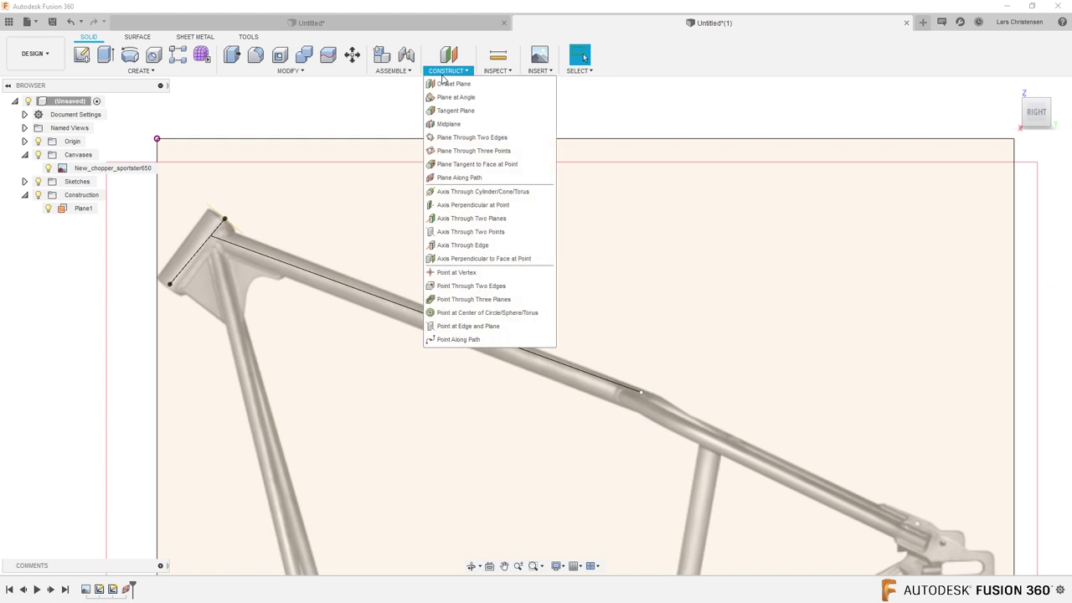
left_click(453, 178)
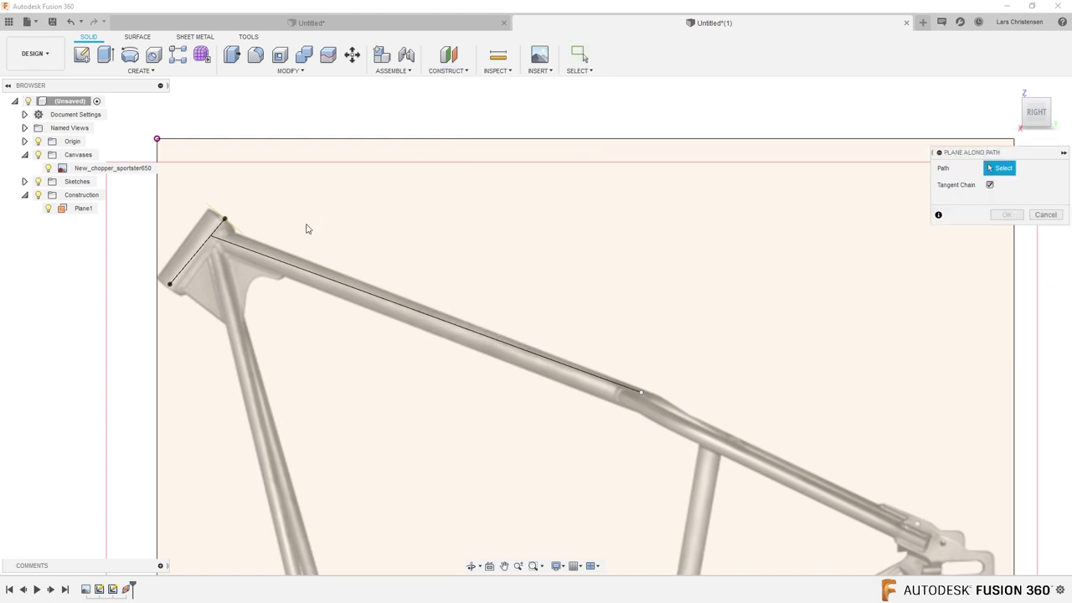
left_click(273, 258)
left_click_drag(279, 260, 221, 237)
left_click(1017, 252)
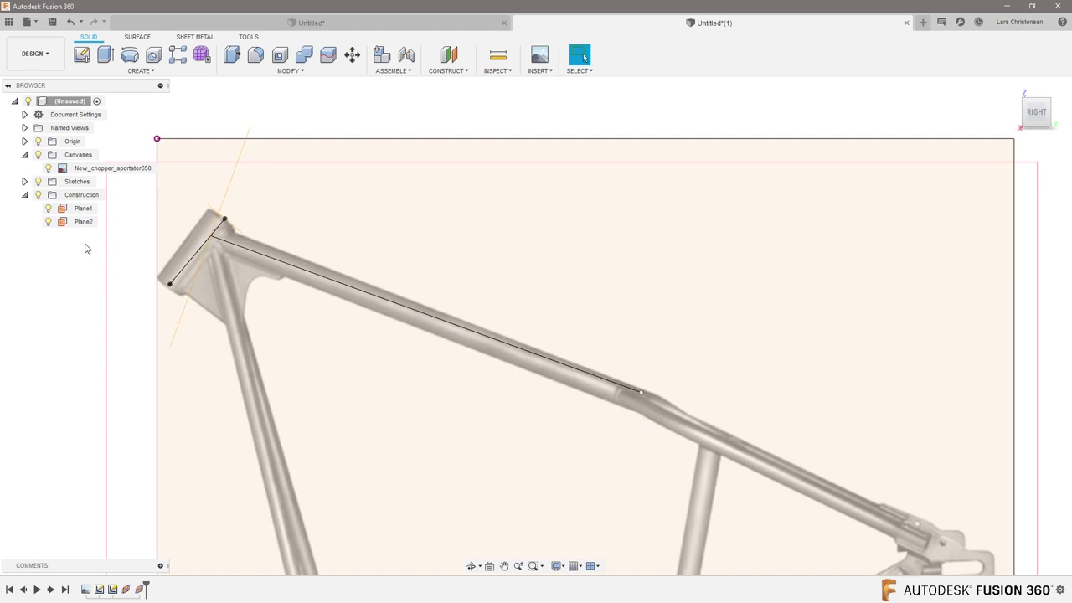
Create a new component under the root and start a sketch in it on Plane1
right_click(52, 104)
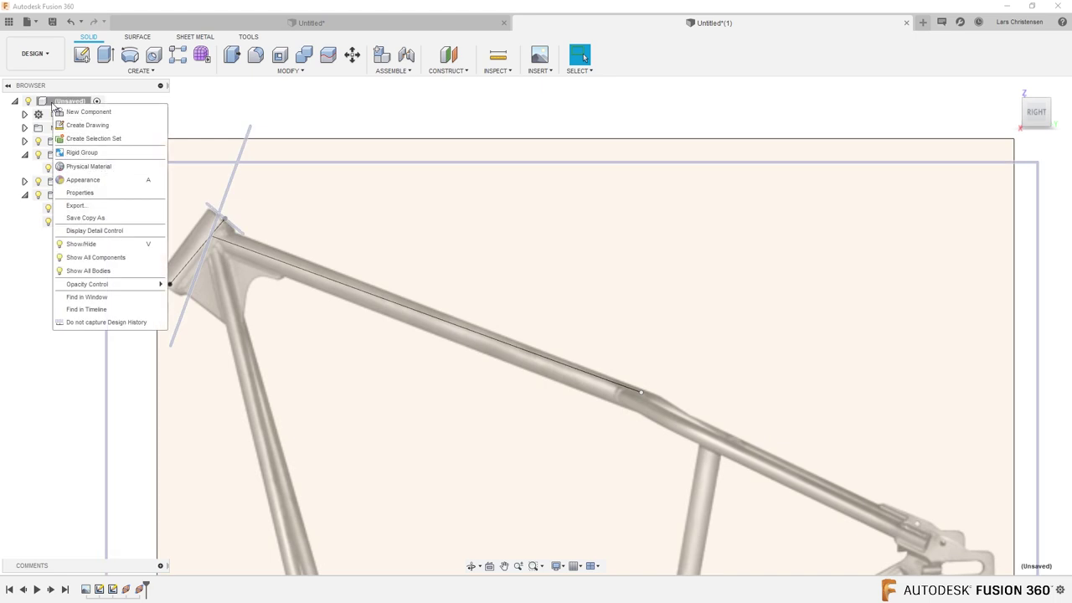
left_click(72, 111)
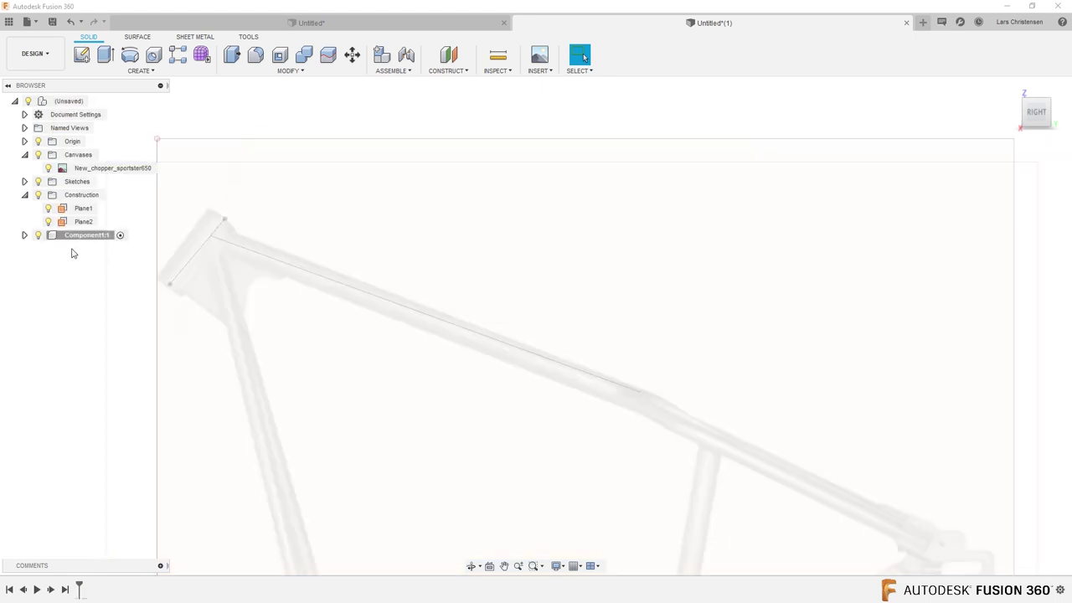
left_click(82, 57)
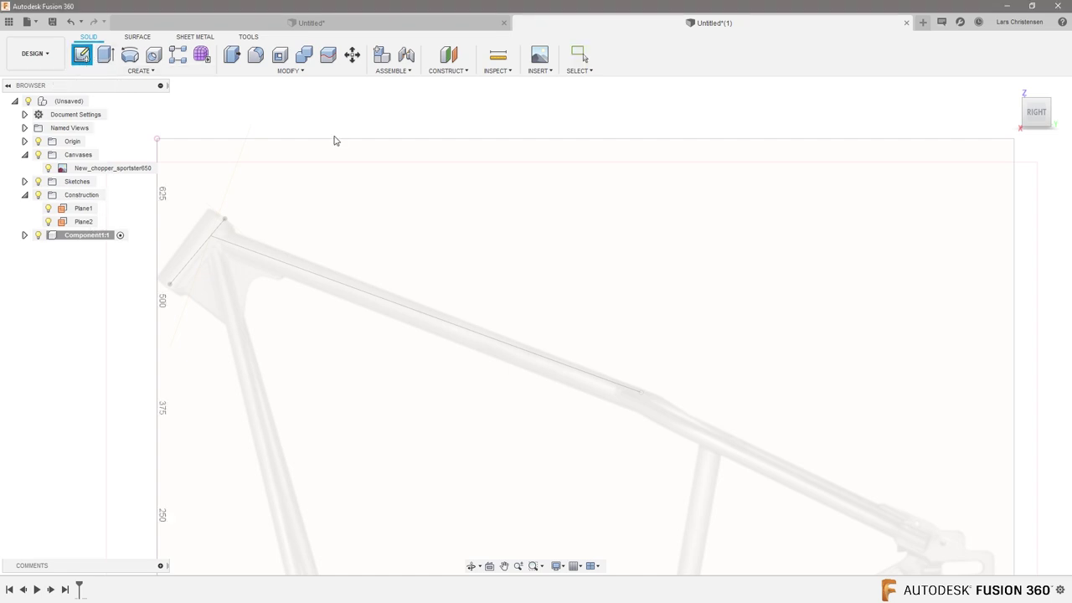
left_click(81, 208)
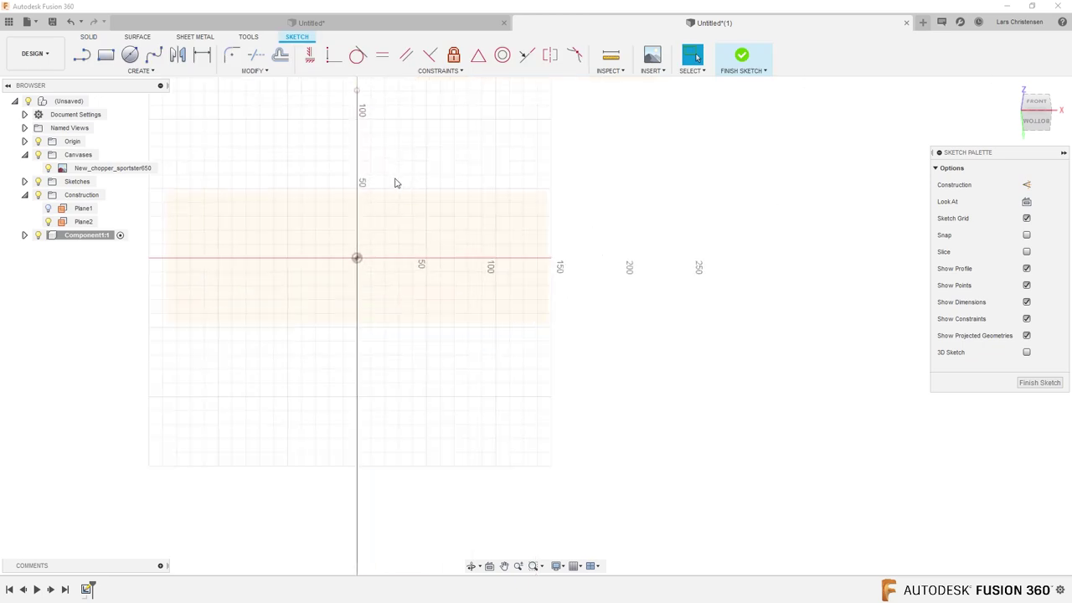
Sketch a circle 45 mm in diameter centred on the upper endpoint of the head tube line
key("c")
left_click(337, 300)
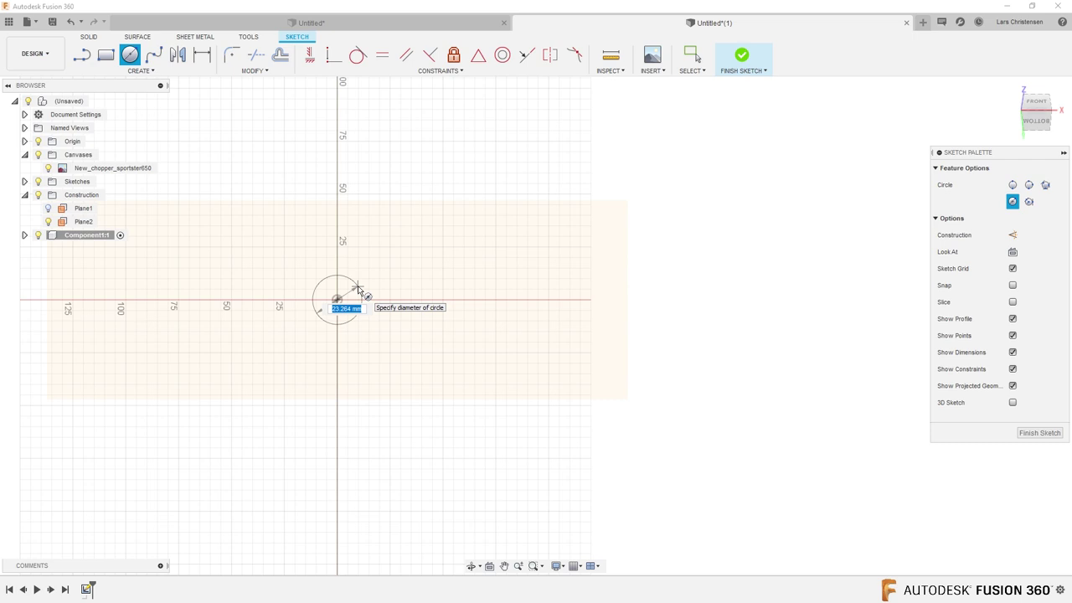
type("30")
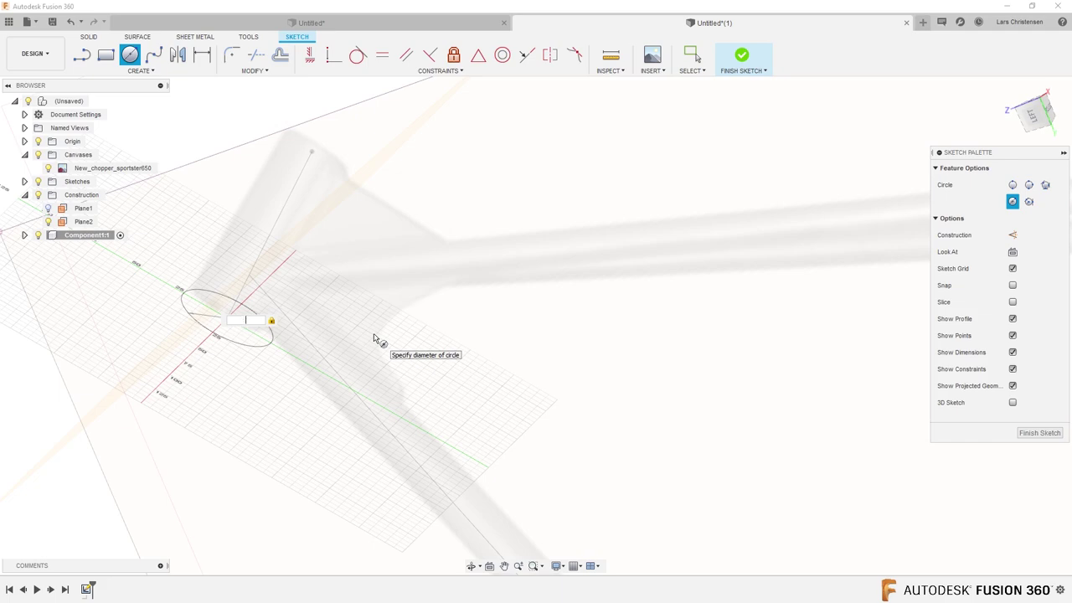
type("5")
key("Return")
key("Escape")
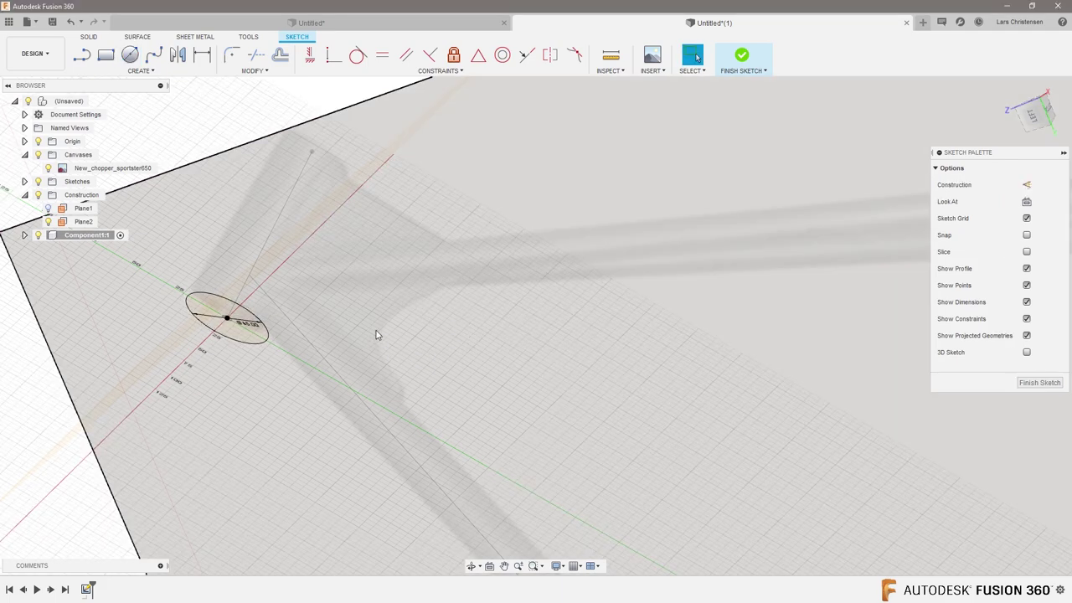
Extrude the circle as a new body up to the opposite endpoint of the head tube line, using the To Object extent
key("q")
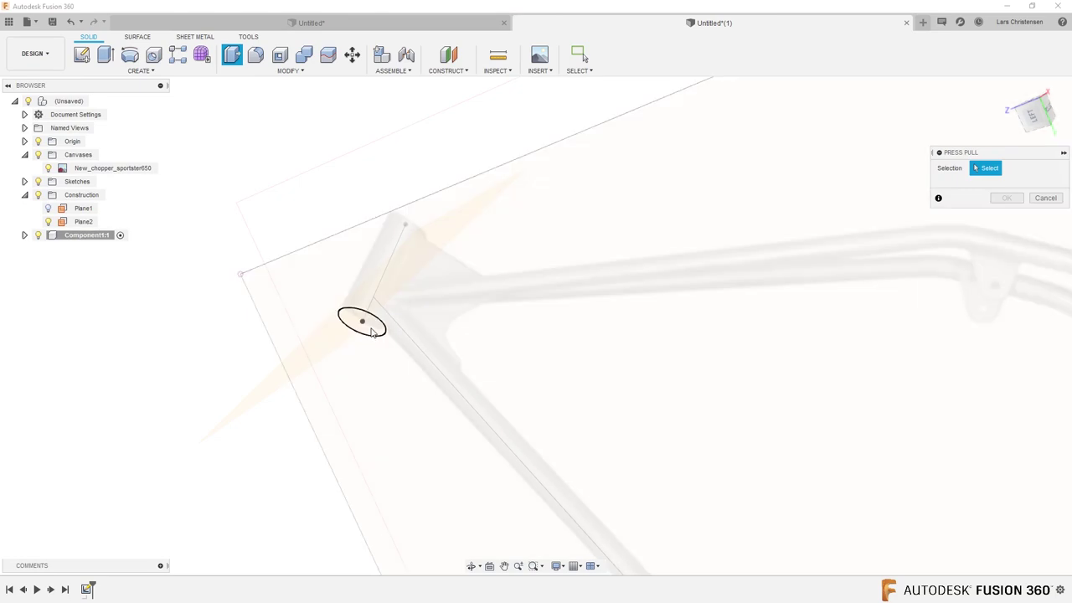
left_click(373, 332)
left_click_drag(366, 305, 385, 269)
left_click(1018, 218)
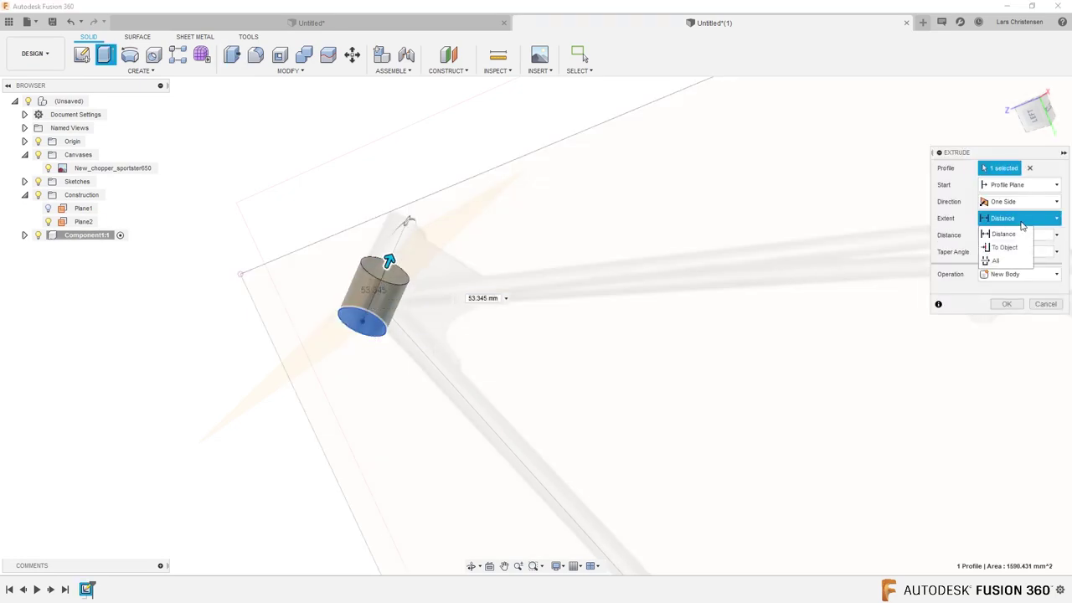
left_click(1001, 235)
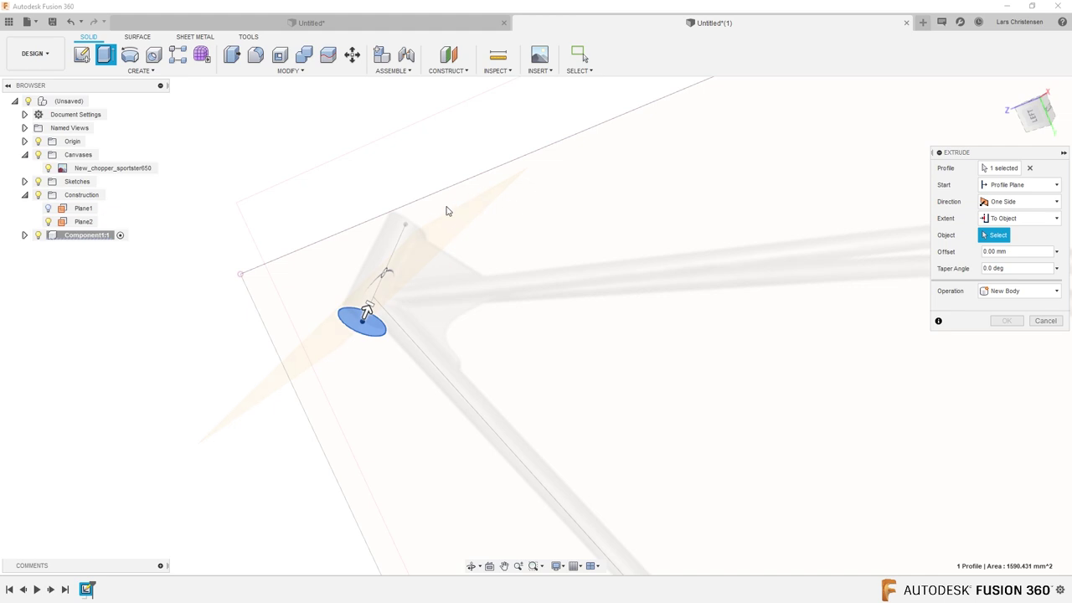
left_click(407, 229)
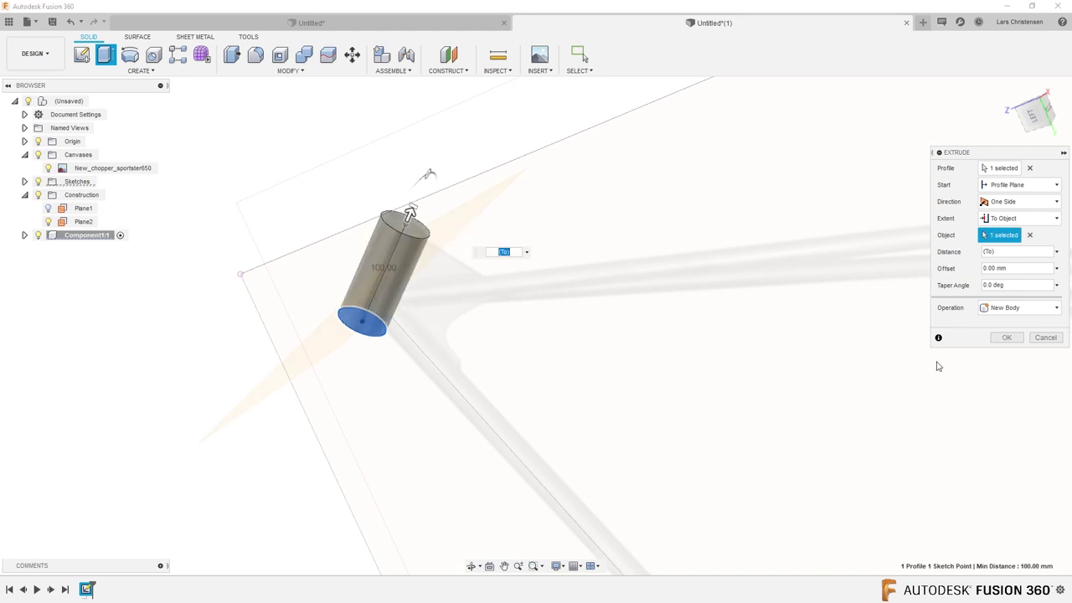
left_click(1007, 336)
mouse_move(102, 254)
middle_mouse_down("shift")
mouse_move(192, 411)
mouse_move(479, 343)
mouse_move(437, 382)
mouse_move(443, 355)
mouse_move(505, 377)
mouse_move(474, 390)
mouse_move(469, 289)
mouse_move(389, 174)
middle_mouse_up("shift")
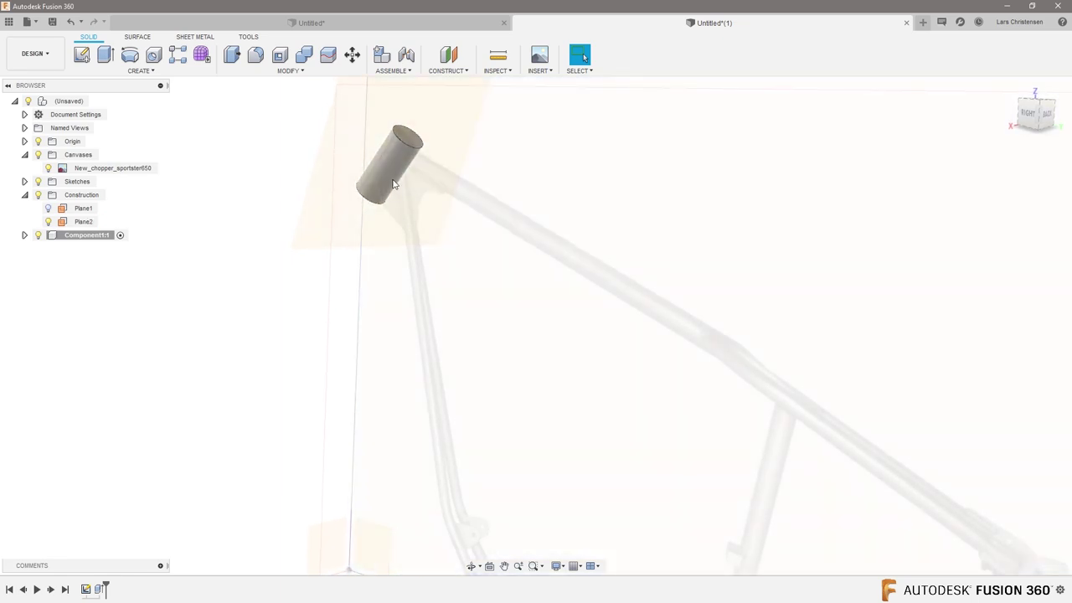
left_click(387, 159)
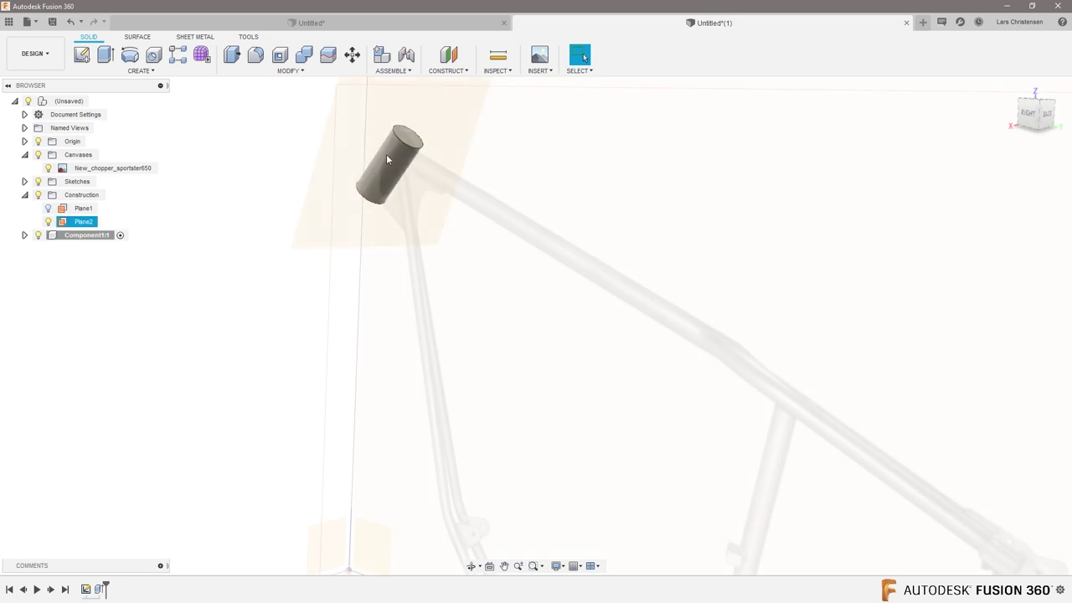
middle_click_drag(358, 189, 258, 285, "shift")
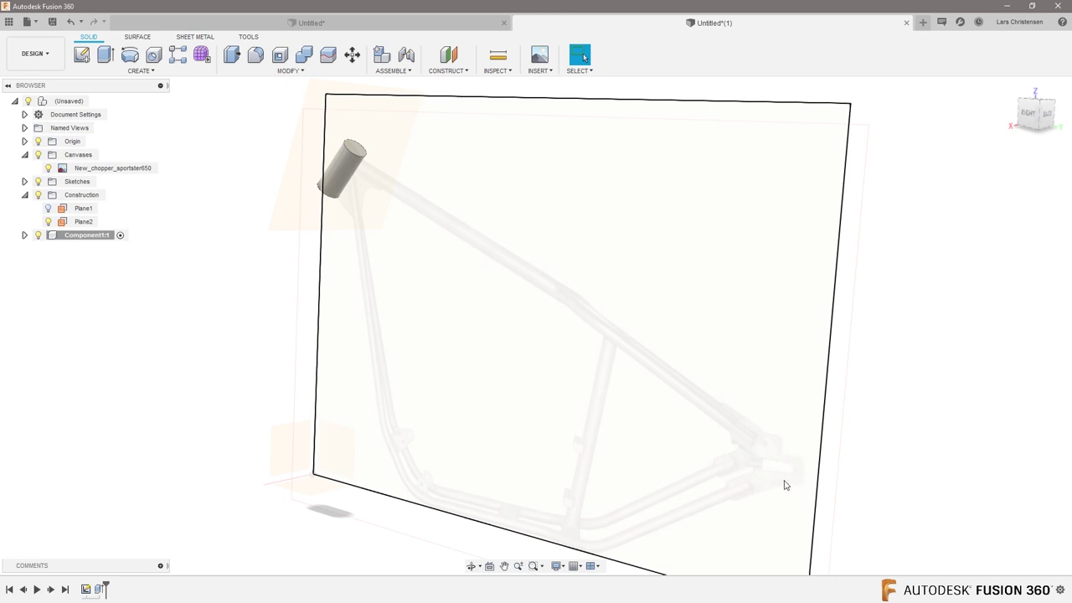
left_click(354, 137)
scroll(357, 109, "up", 3)
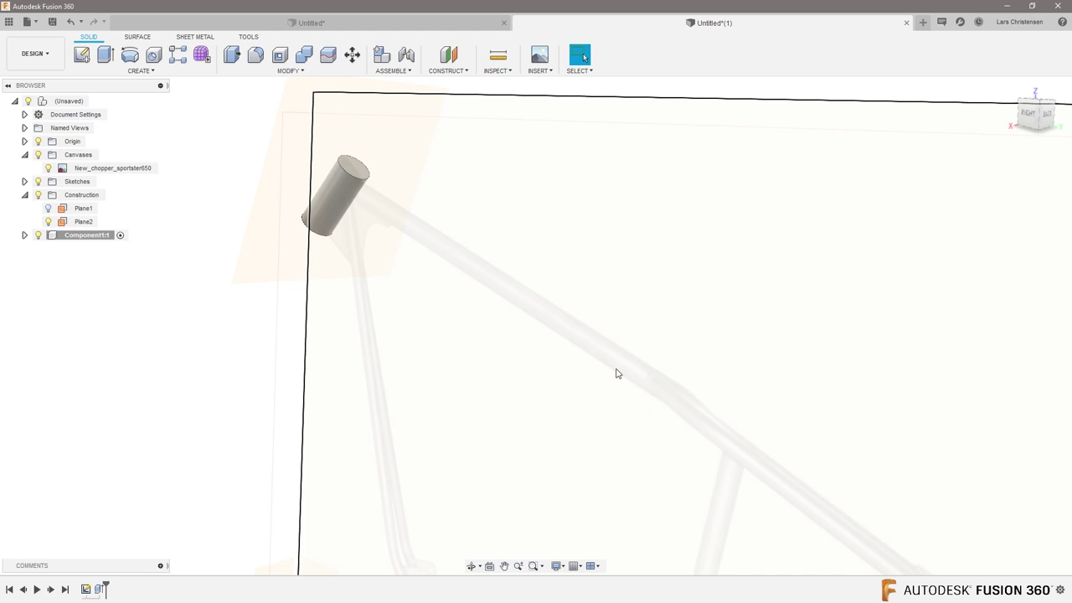
Expand the Sketches folder, show Sketch2 and create a new form
left_click(23, 182)
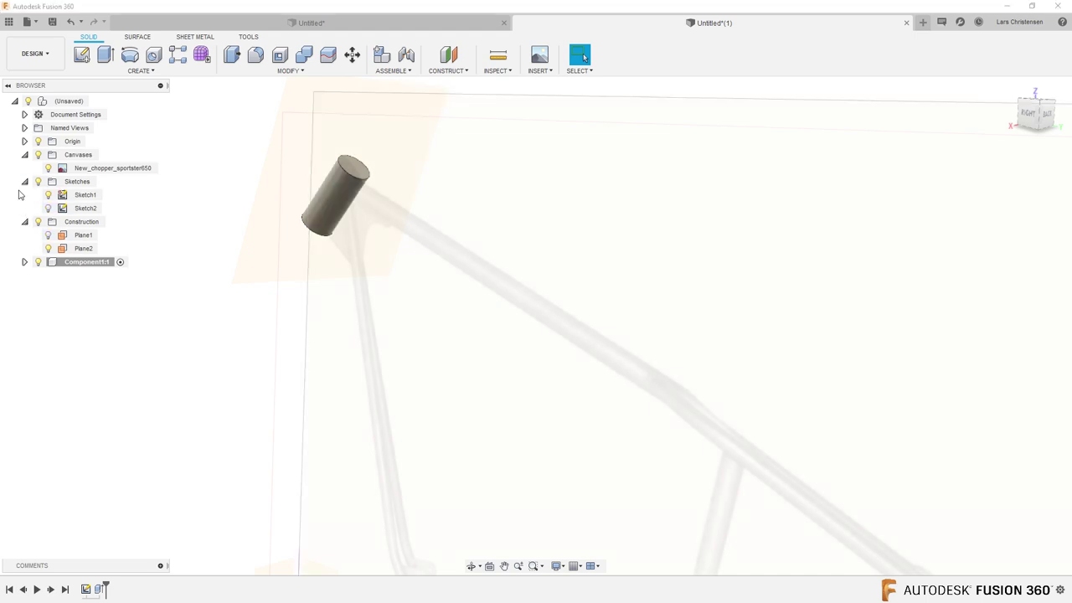
left_click(48, 207)
left_click(203, 57)
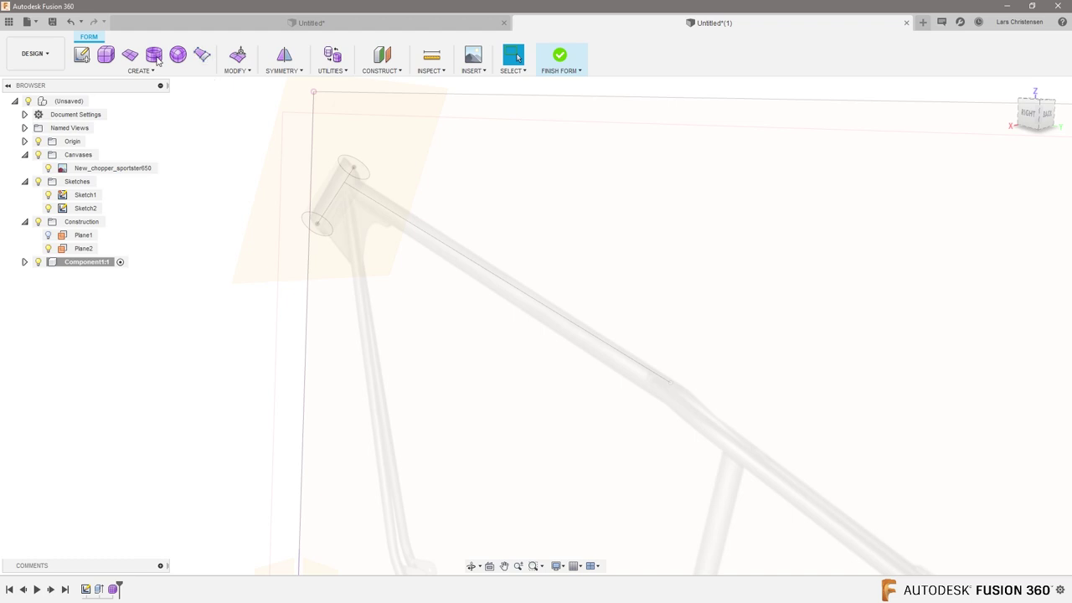
Start a form Pipe along the top tube line in Sketch2 with smooth display mode
left_click(136, 71)
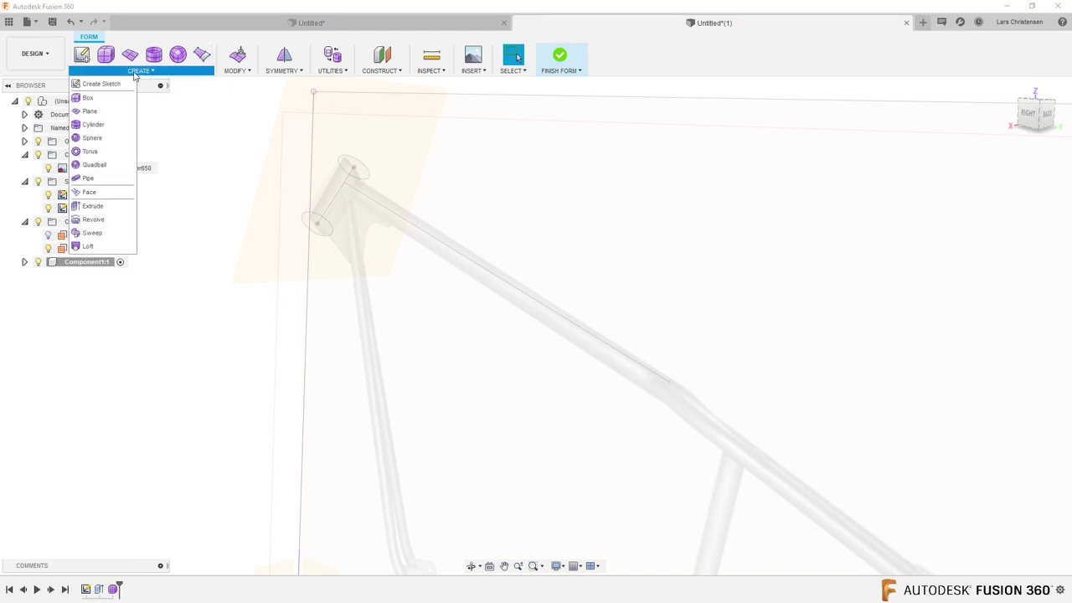
left_click(87, 180)
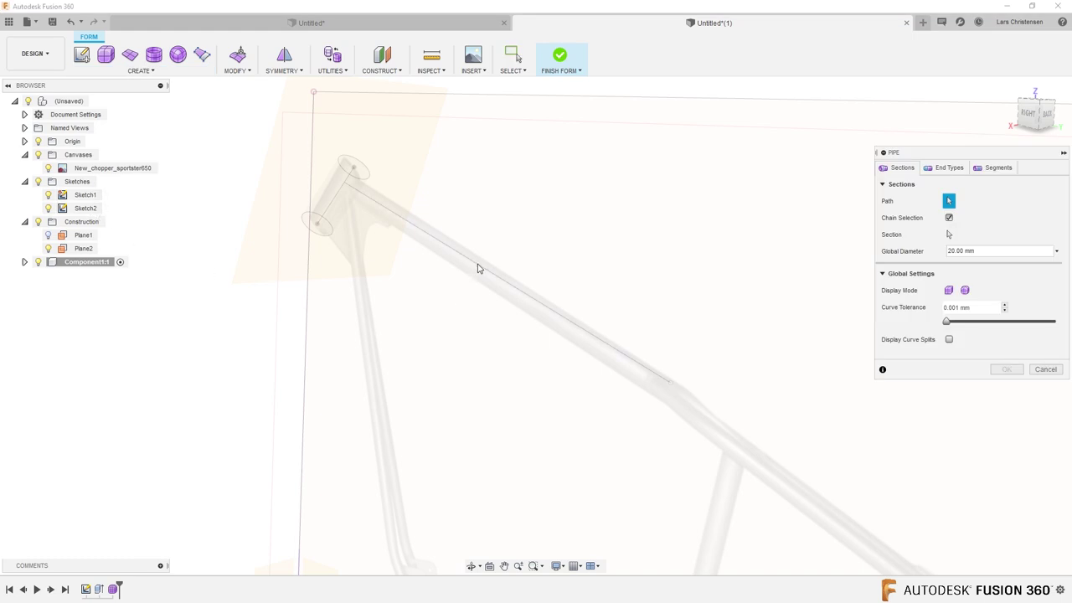
left_click(574, 327)
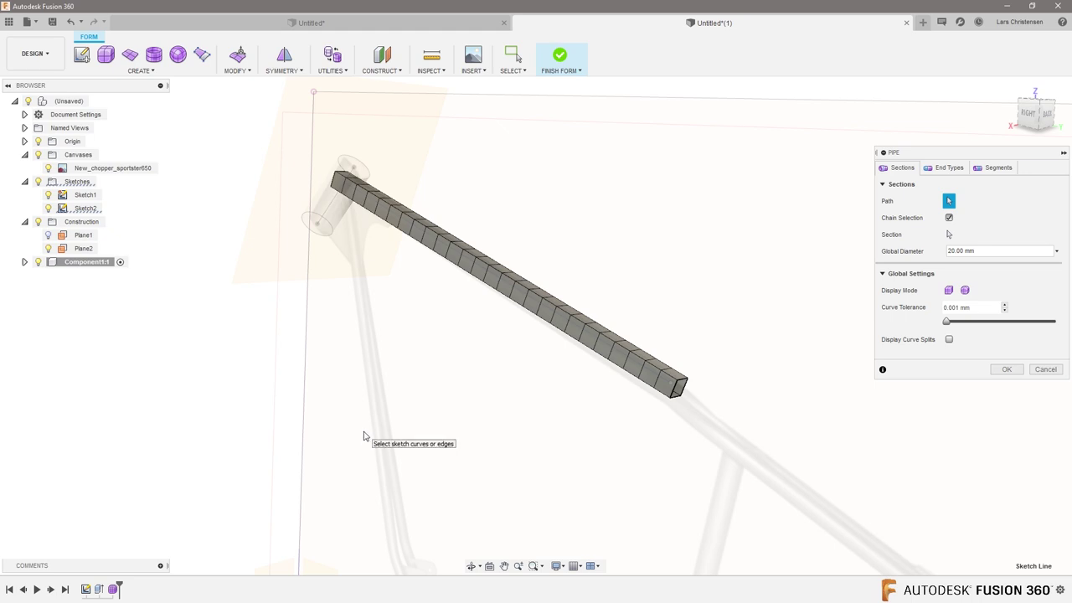
middle_click_drag(809, 382, 630, 337, "shift")
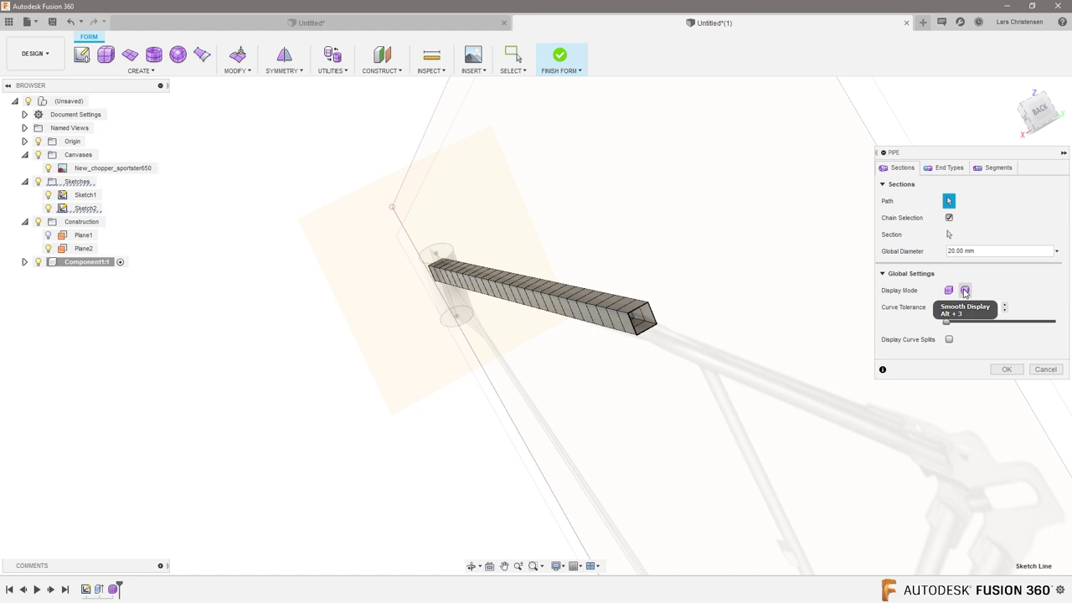
left_click(965, 291)
middle_click_drag(754, 377, 686, 402, "shift")
Set the top tube pipe's global diameter to 30 mm and complete the pipe
left_click(980, 250)
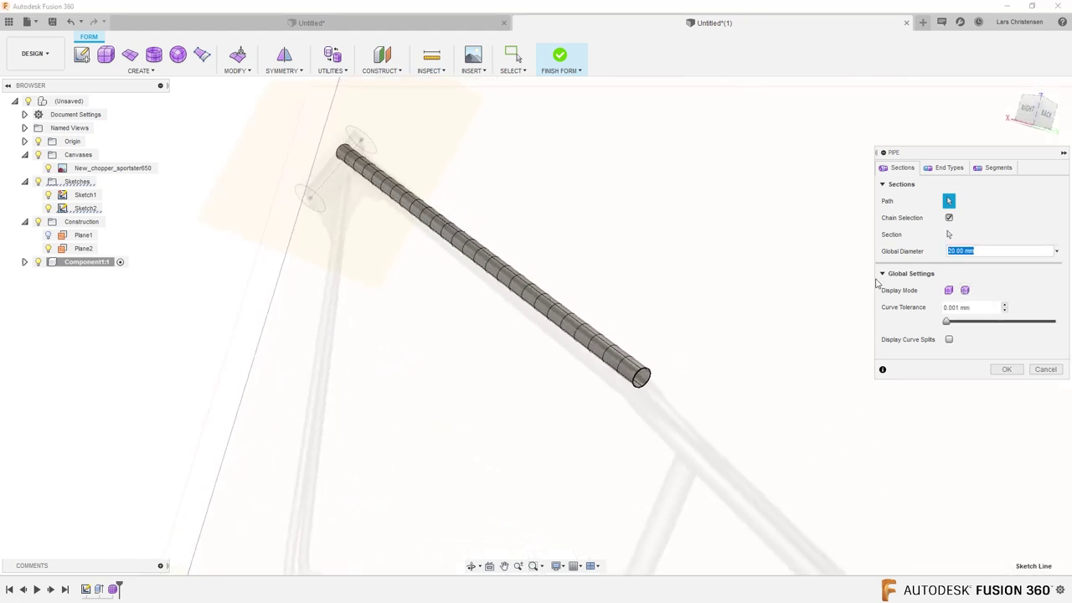
type("35")
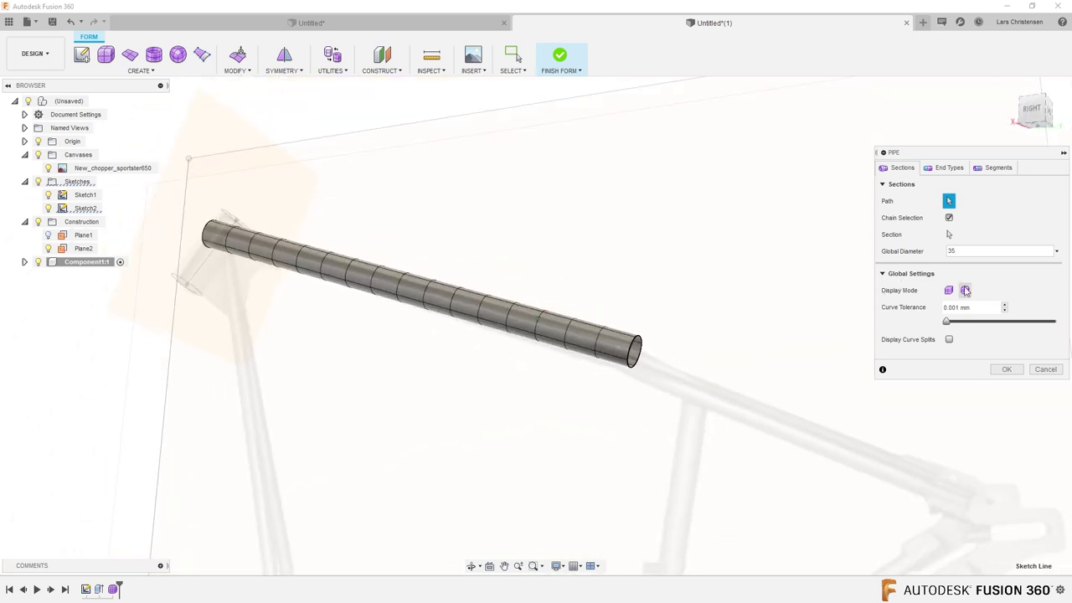
left_click_drag(977, 254, 922, 257)
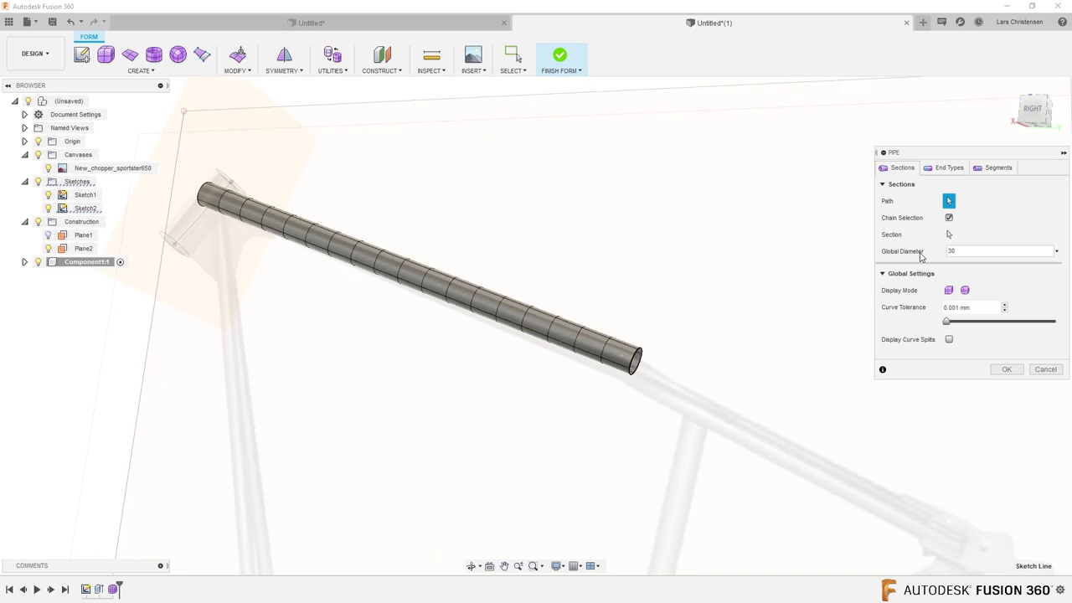
key("Return")
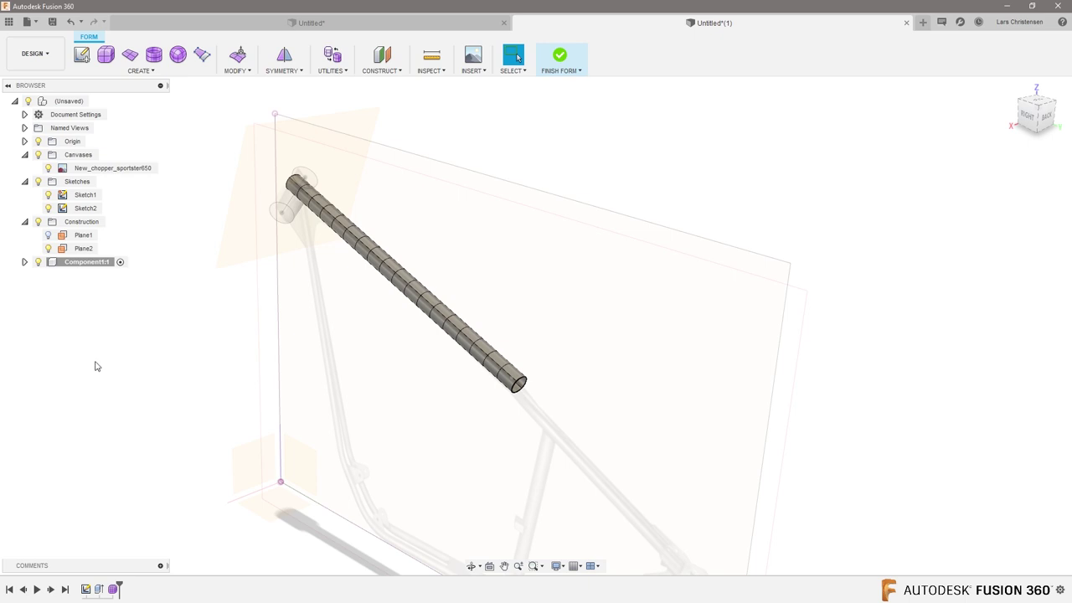
Create a form cylinder on the XZ origin plane near the origin, 25 mm in diameter and 12.5 mm high
left_click(154, 55)
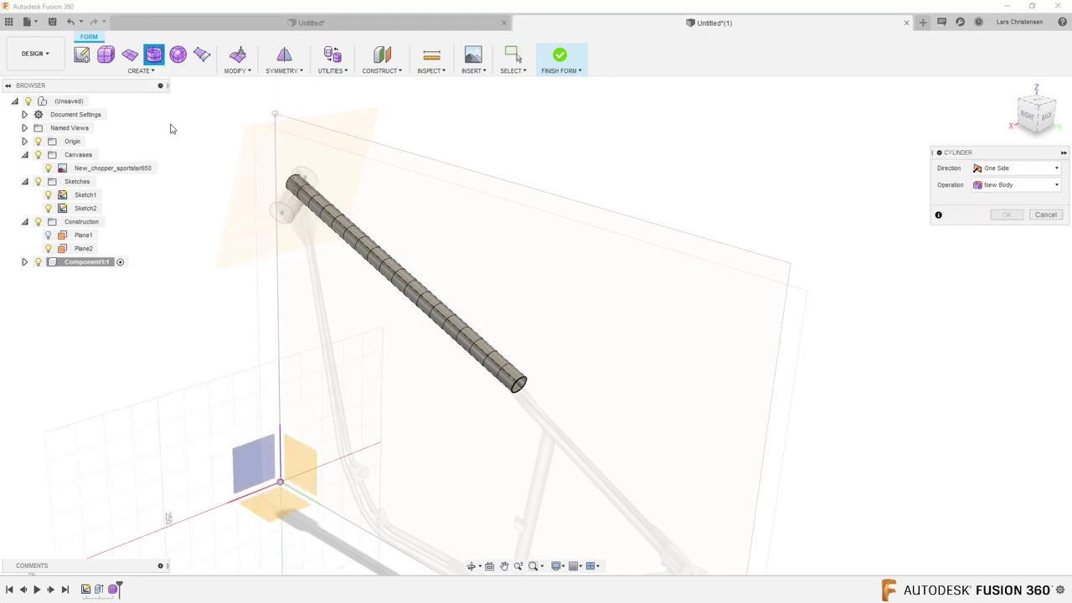
left_click(258, 468)
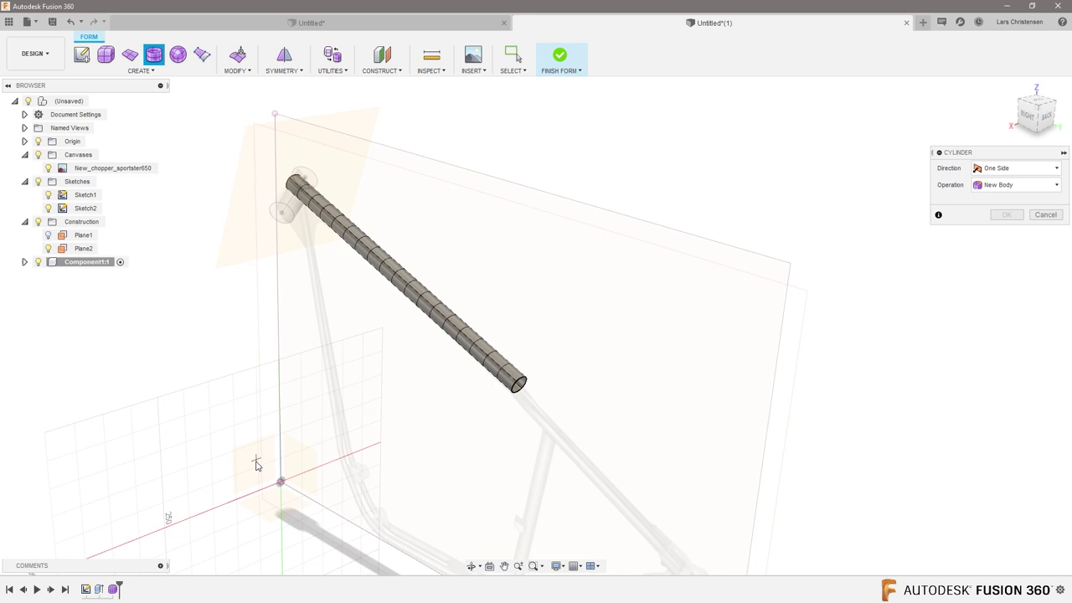
left_click(256, 462)
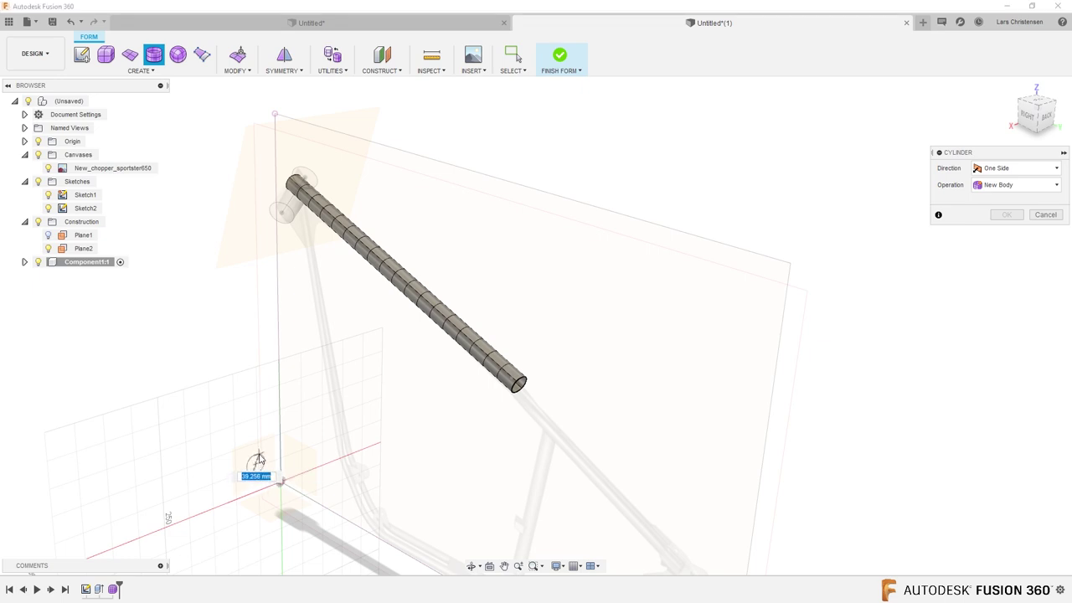
type("25")
key("Return")
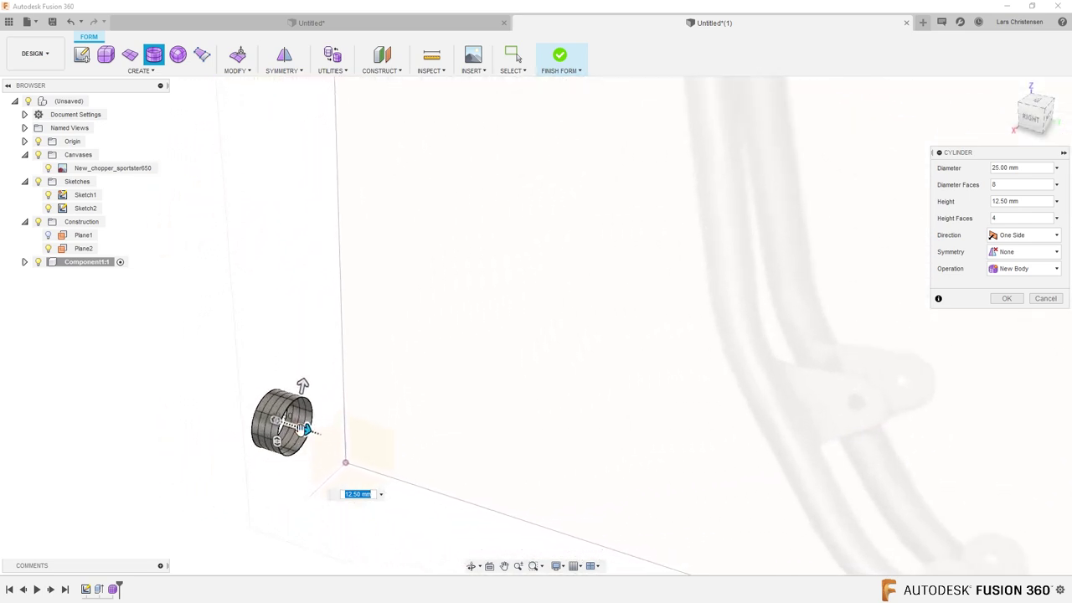
left_click(1008, 299)
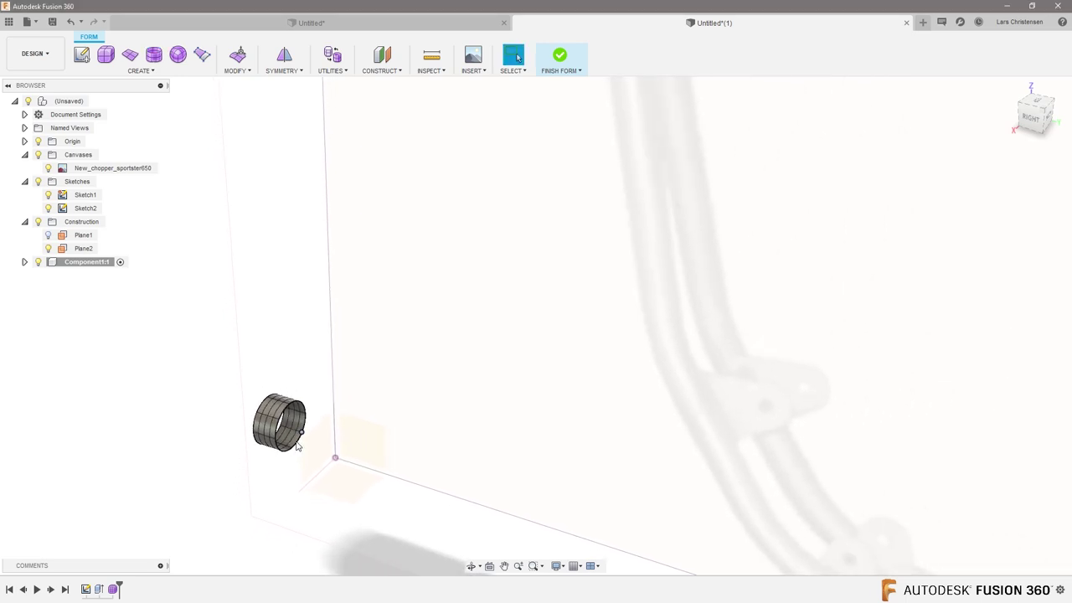
Edit the form and move the whole cylinder in the right view to the top tube pipe's lower end, about 581.6 mm and 321.4 mm
scroll(275, 376, "up", 5)
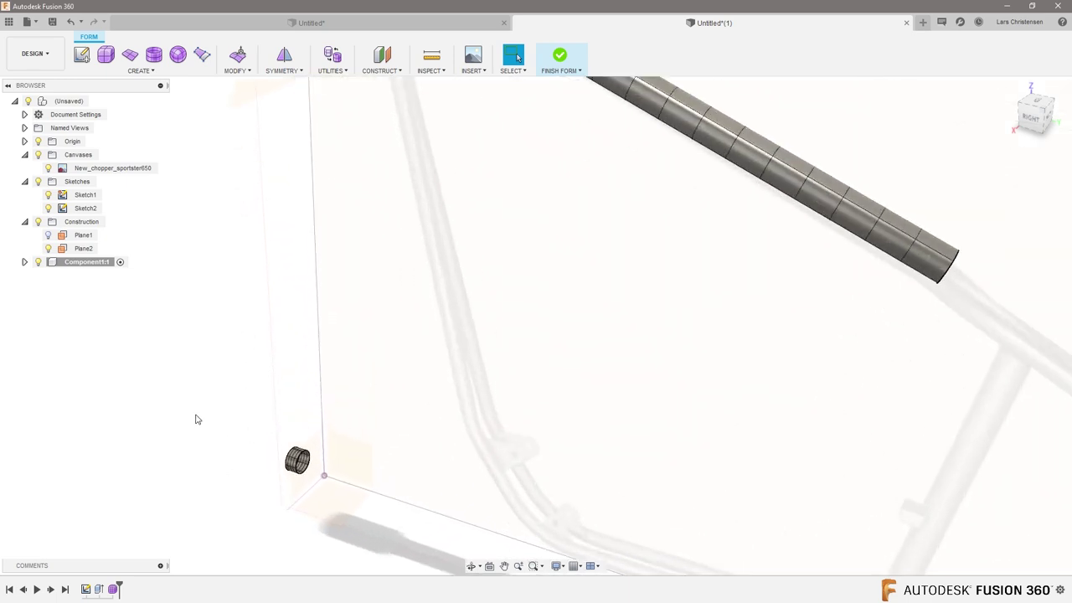
right_click(164, 433)
left_click(199, 426)
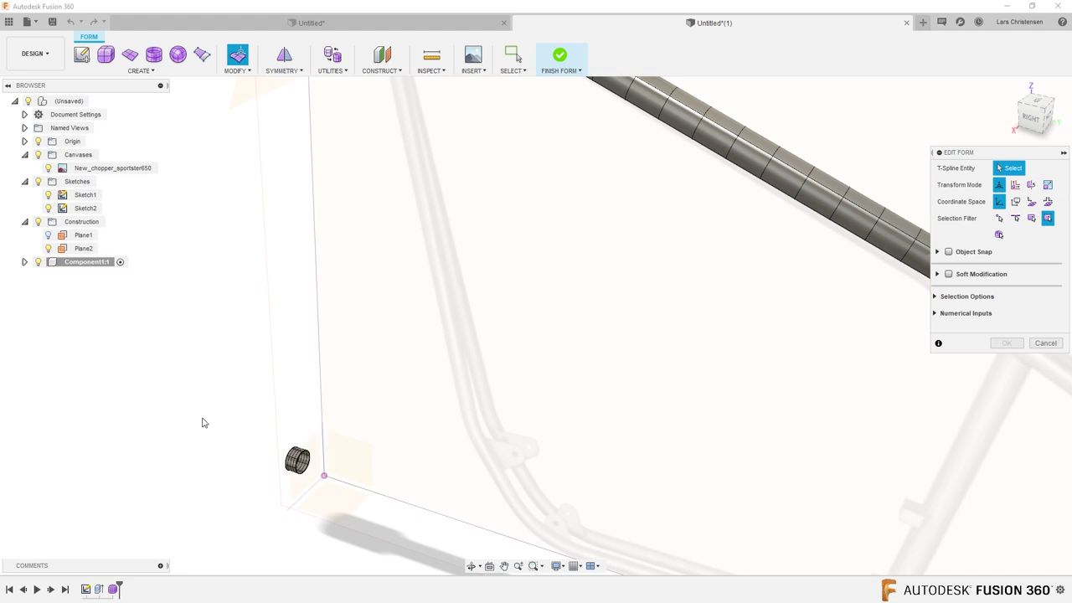
scroll(453, 456, "up", 1)
left_click_drag(204, 415, 332, 524)
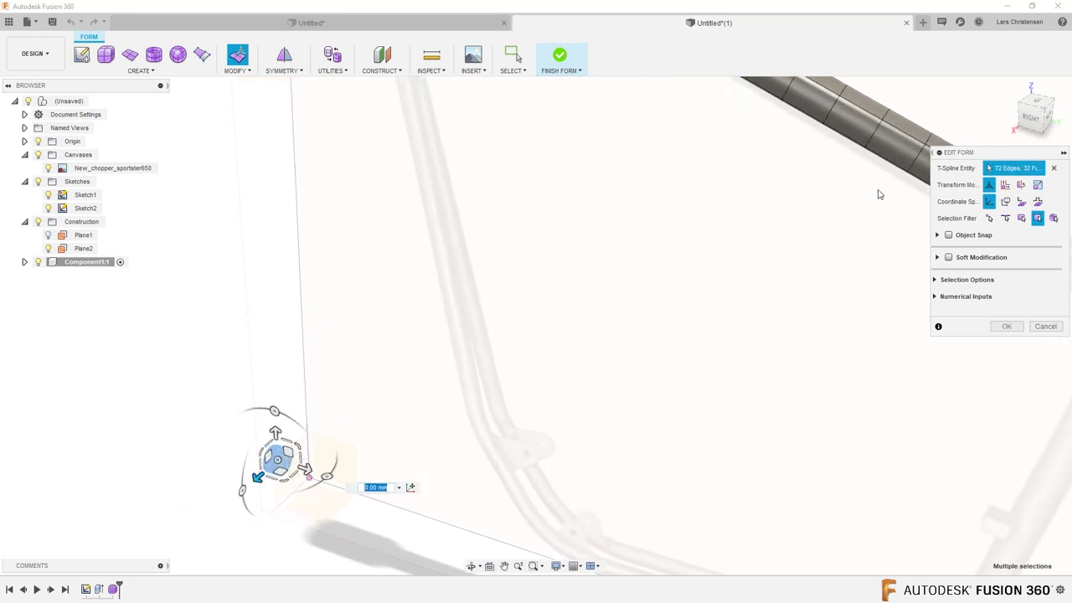
scroll(494, 352, "down", 1)
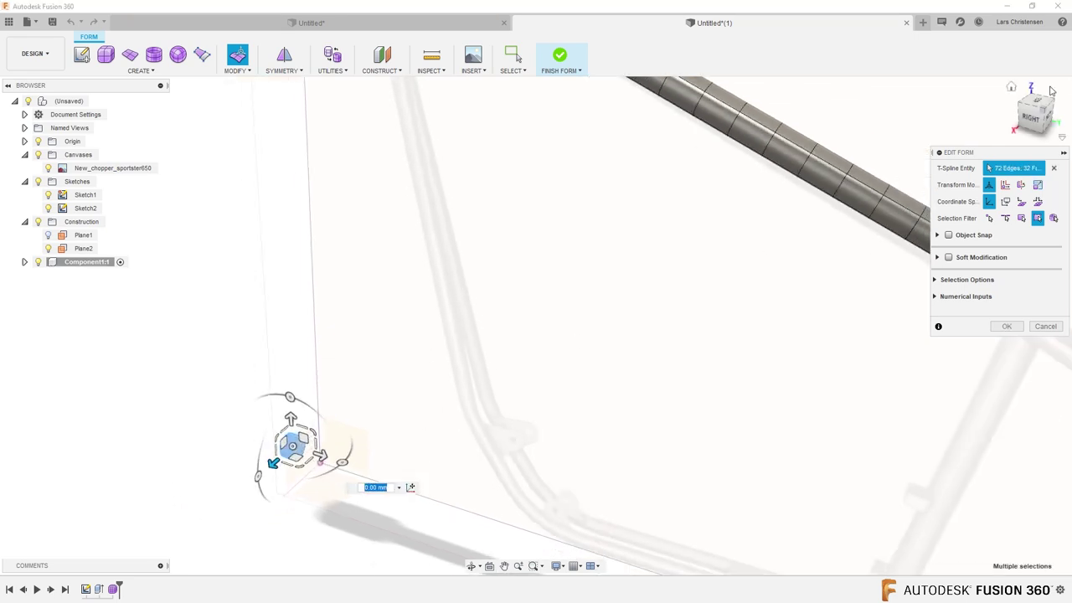
left_click(1036, 120)
scroll(425, 267, "down", 2)
left_click_drag(288, 494, 654, 270)
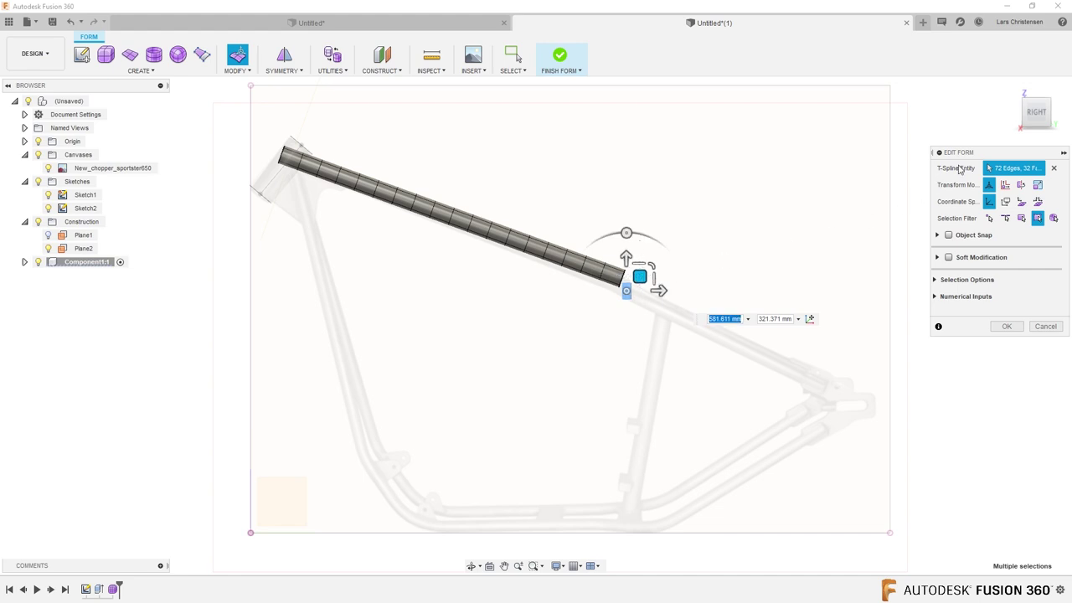
Shift the cylinder beside the top tube pipe in the top view, then tilt it about -26.4 degrees in the right view to follow the canvas tube
left_click(1019, 98)
scroll(681, 110, "up", 2)
left_click_drag(586, 335, 589, 311)
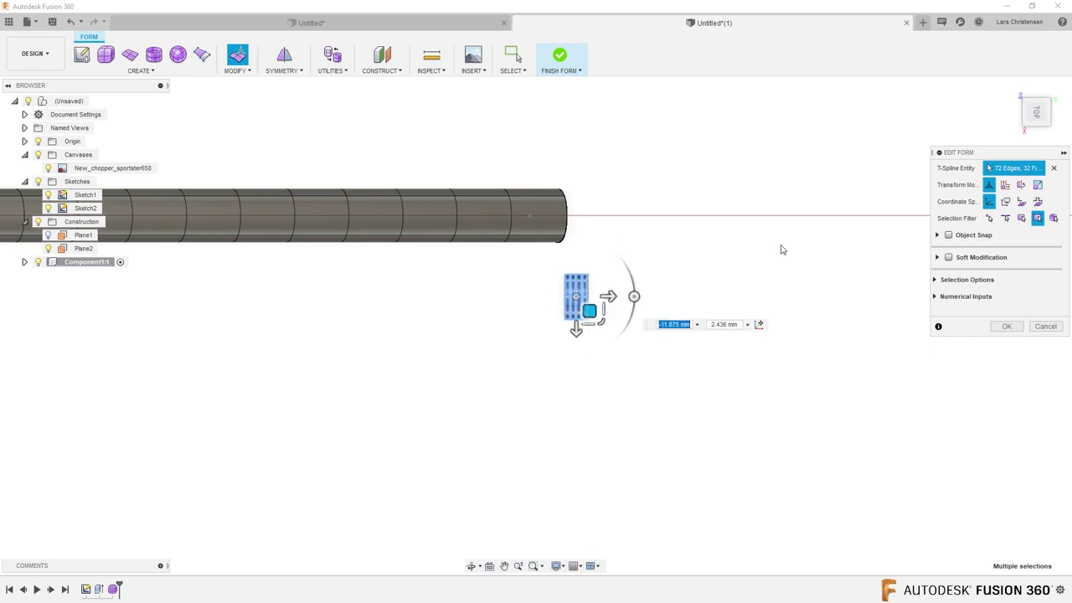
left_click(1019, 144)
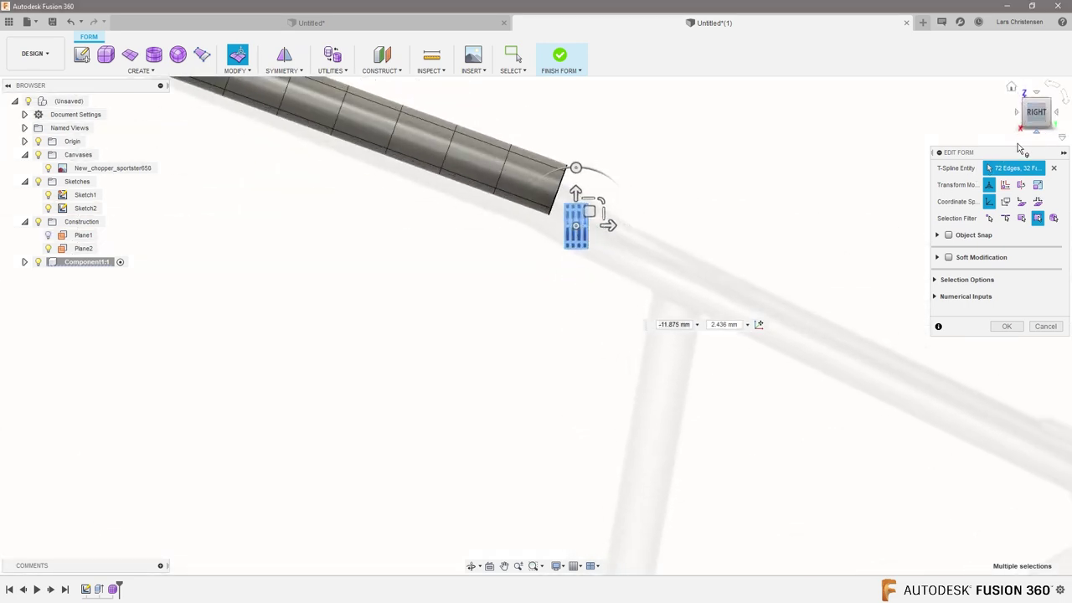
left_click_drag(578, 169, 601, 174)
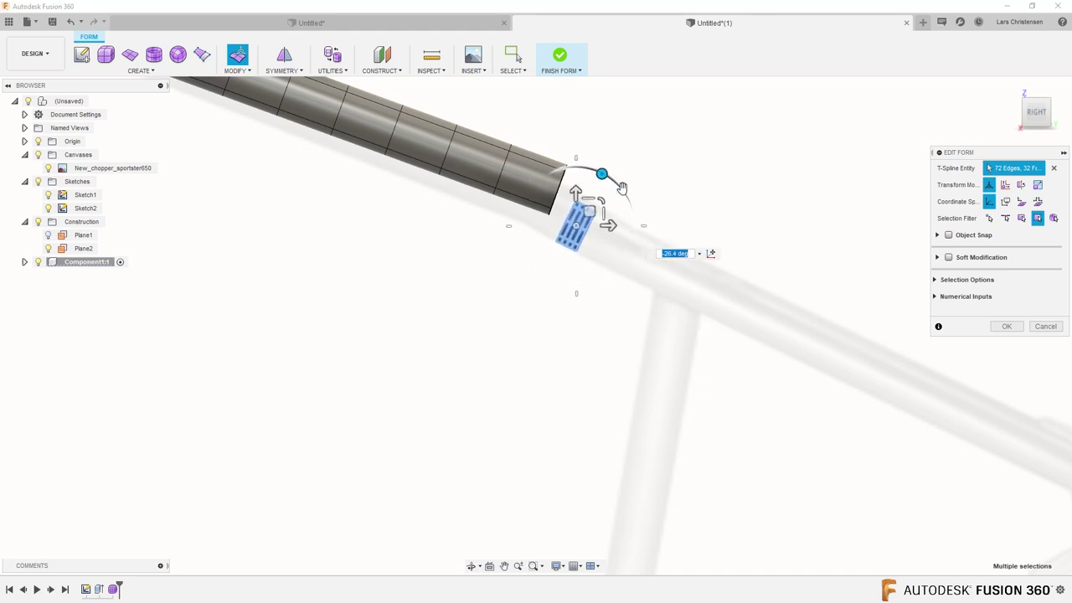
left_click(1036, 99)
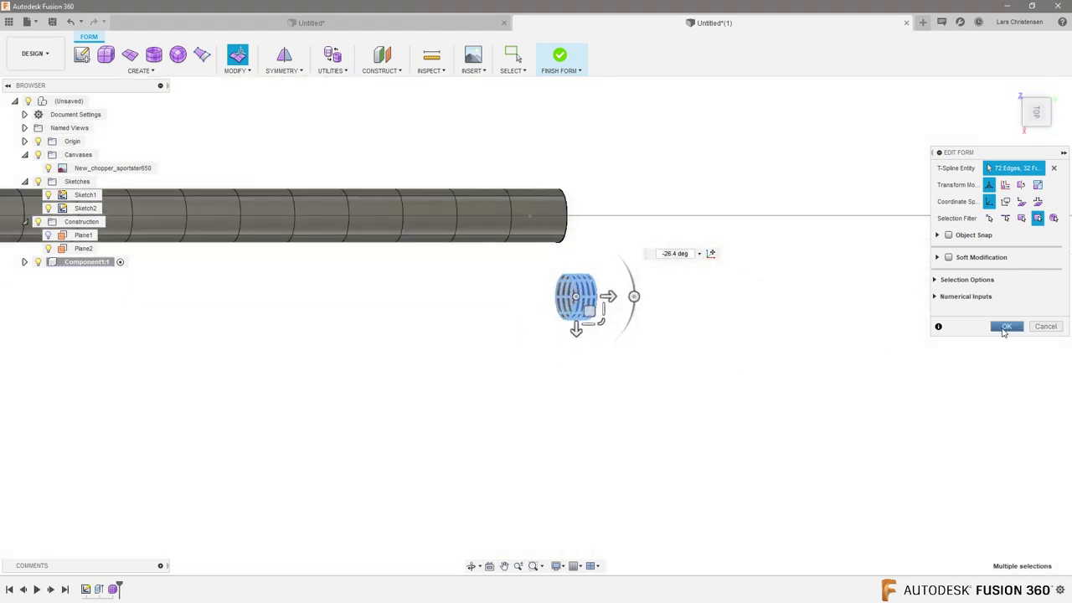
left_click(748, 412)
Select the cylinder's rear edge loop and rotate only its manipulator by -23 degrees to align with the rear tube on the canvas
middle_click_drag(708, 433, 513, 275, "shift")
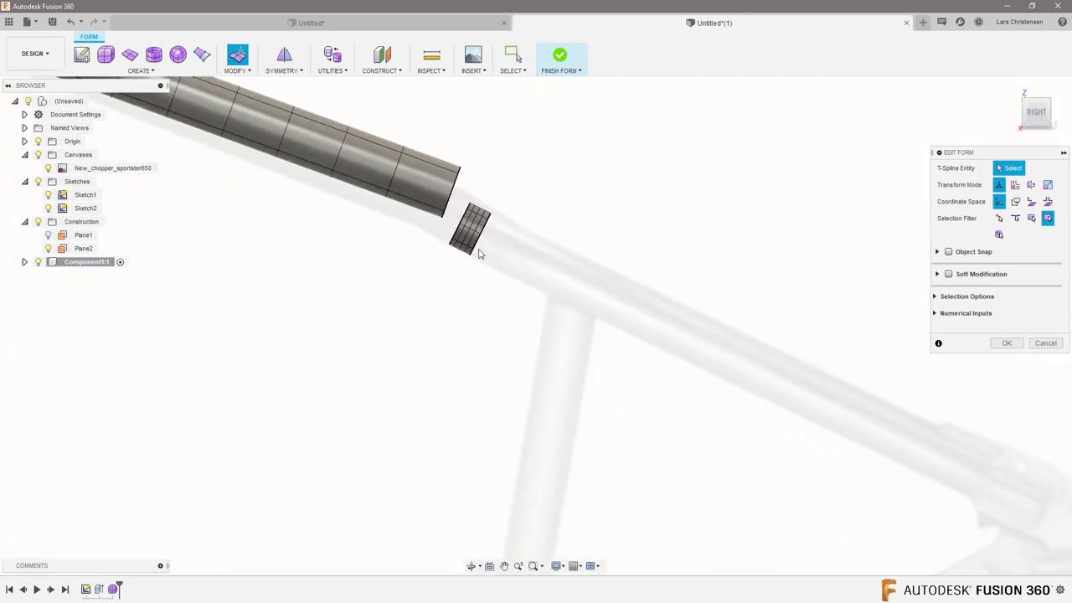
double_click(477, 253)
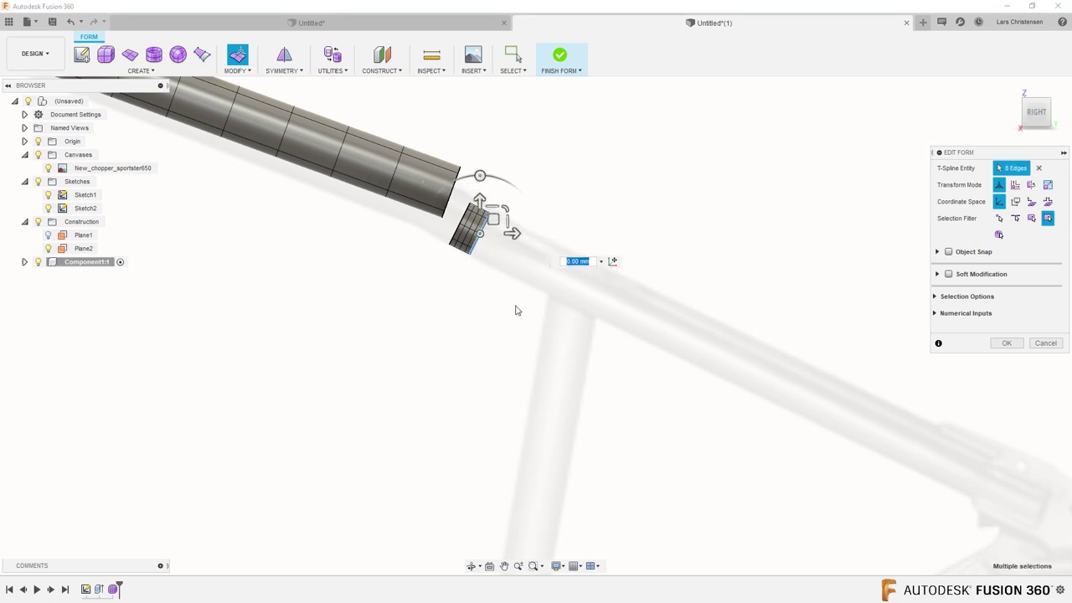
middle_click_drag(311, 242, 513, 285, "shift")
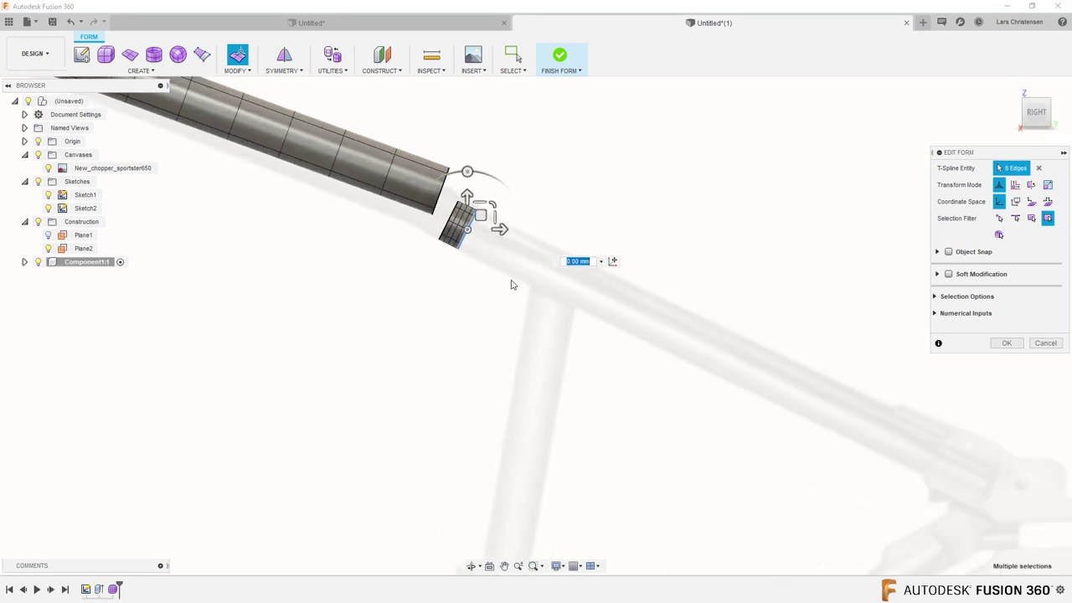
left_click(614, 263)
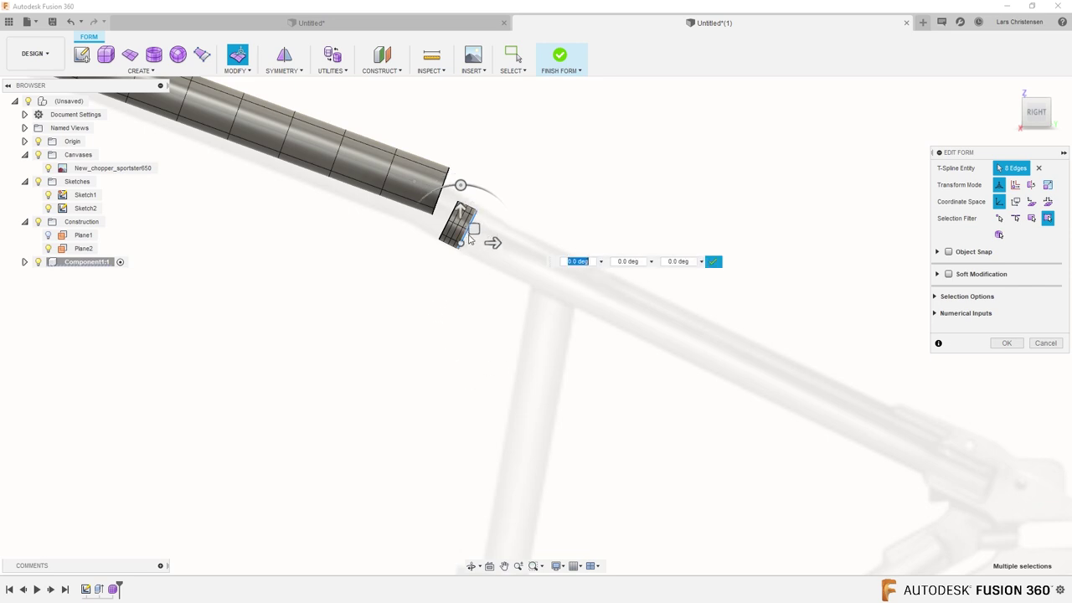
key("Return")
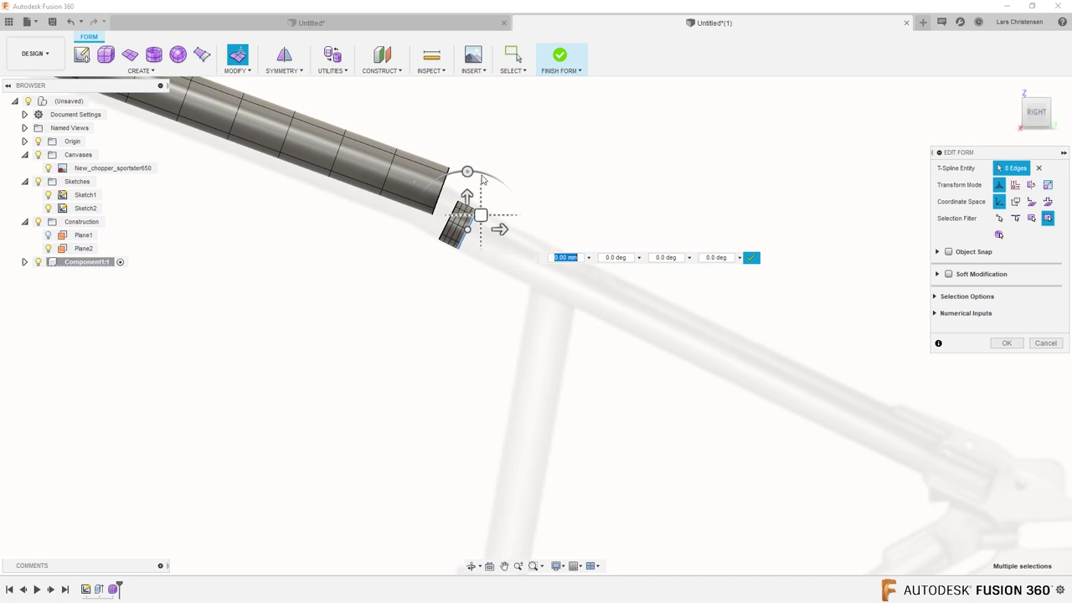
left_click_drag(468, 170, 490, 177)
type("-23")
key("Return")
type("3")
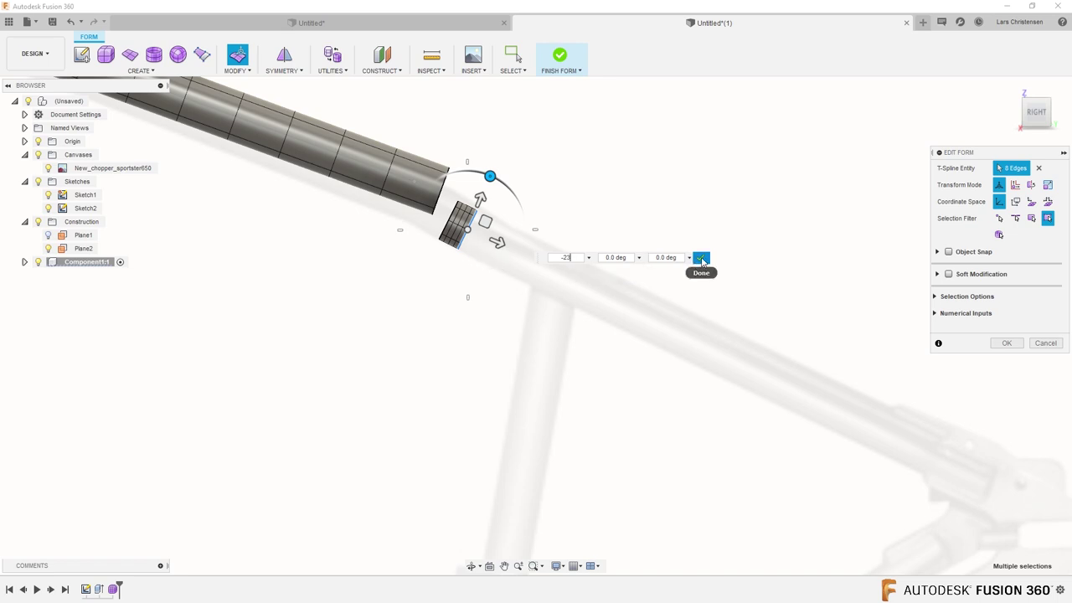
left_click(701, 259)
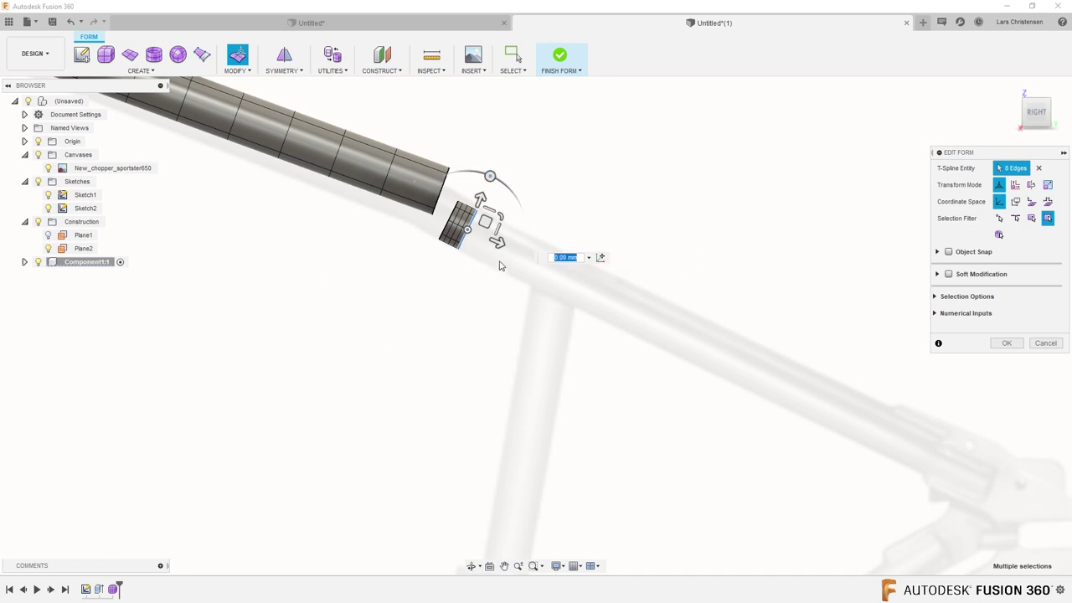
Extrude the rear edge loop about 331 mm along the canvas tube, then lower its end about 10.2 mm to match the image
left_click_drag(496, 247, 1038, 440)
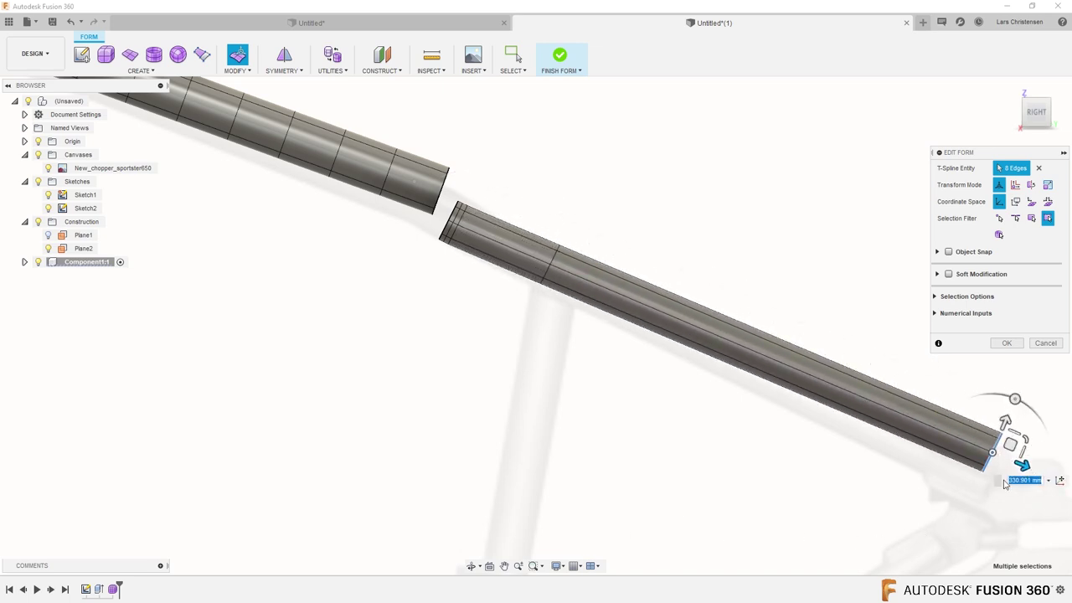
left_click_drag(1011, 443, 1004, 461)
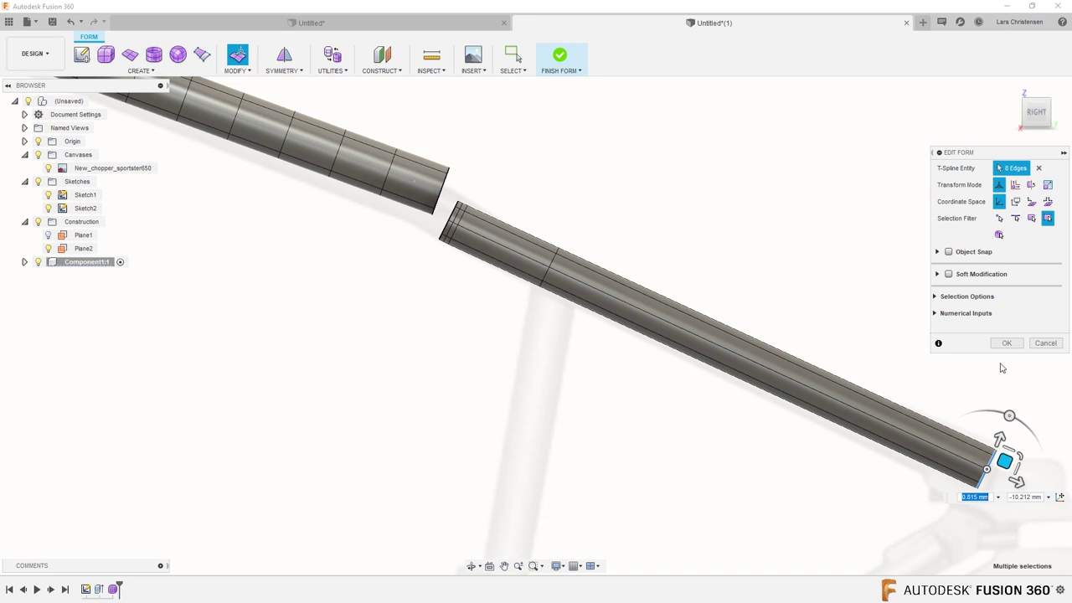
left_click(874, 324)
Extrude the tube's front edge loop forward, turn it about -11.9 degrees in the top view and raise it about 4.8 mm in the right view
middle_click_drag(421, 521, 402, 515, "shift")
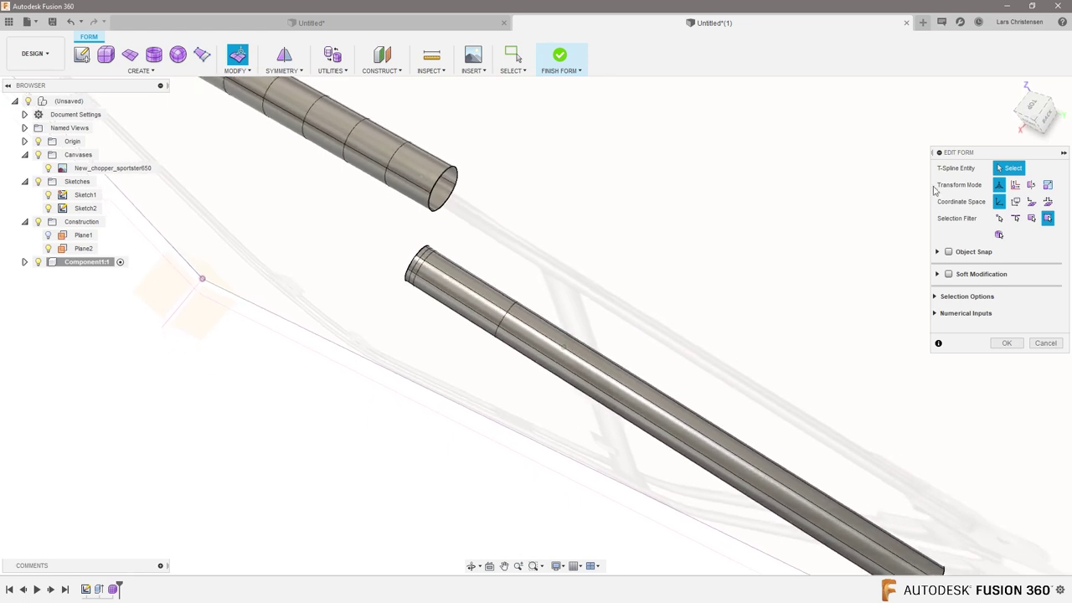
left_click(1036, 107)
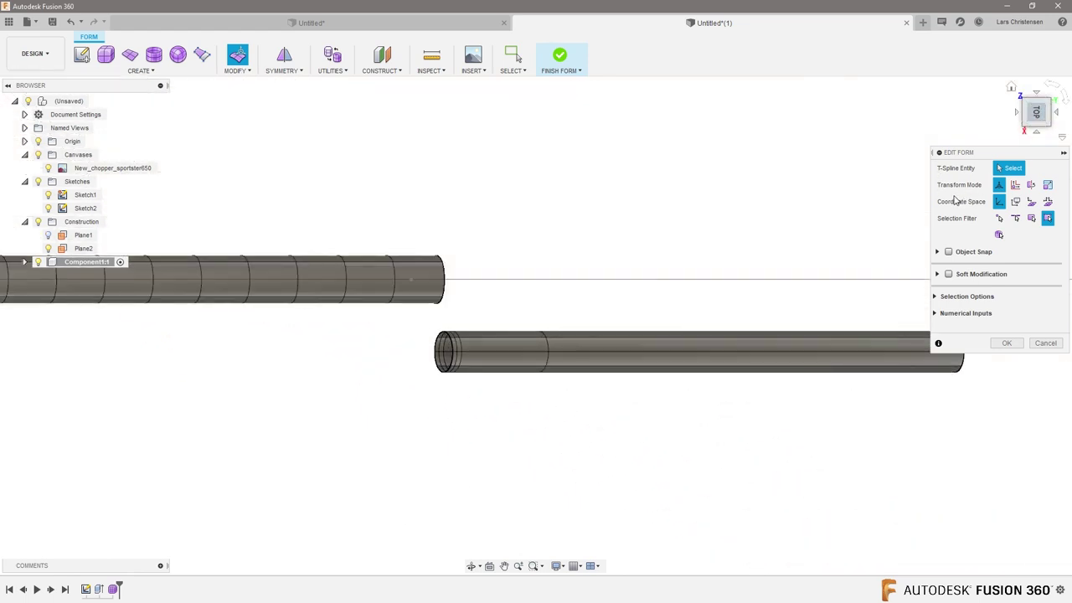
scroll(428, 314, "up", 3)
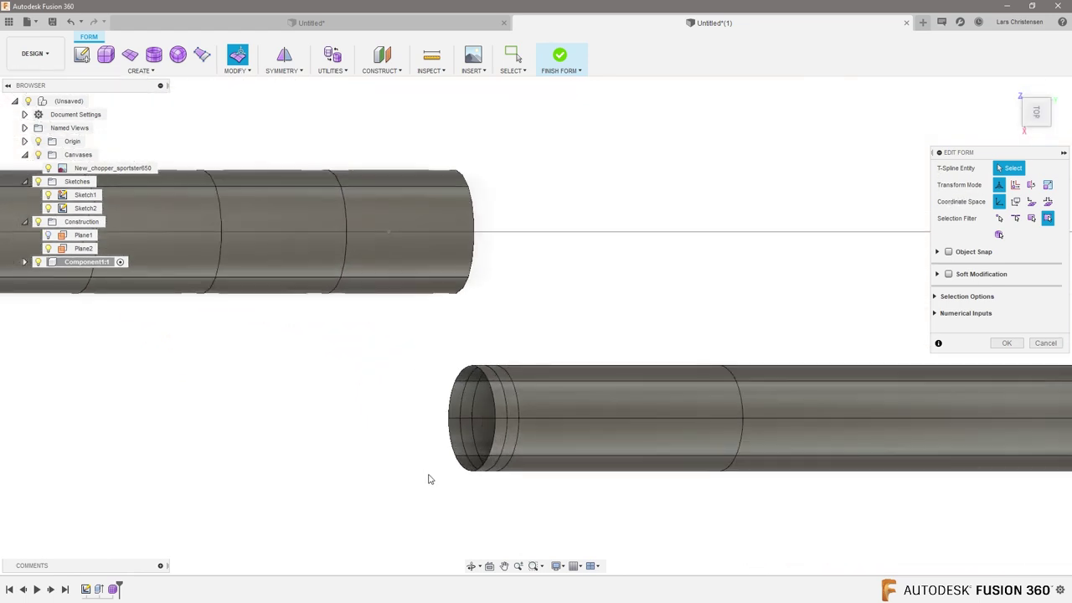
double_click(452, 454)
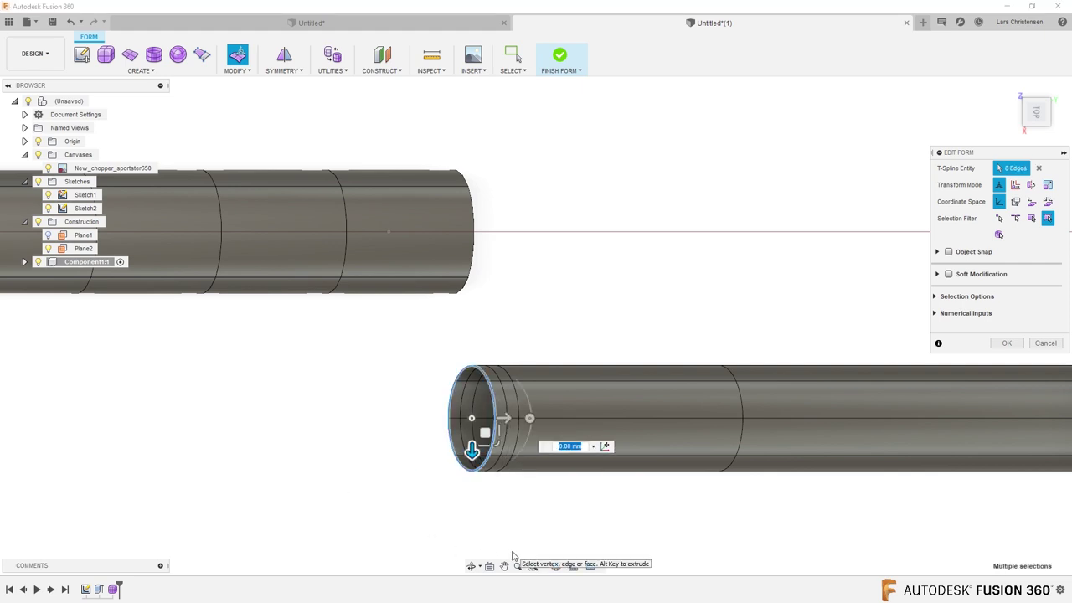
left_click_drag(485, 431, 462, 432)
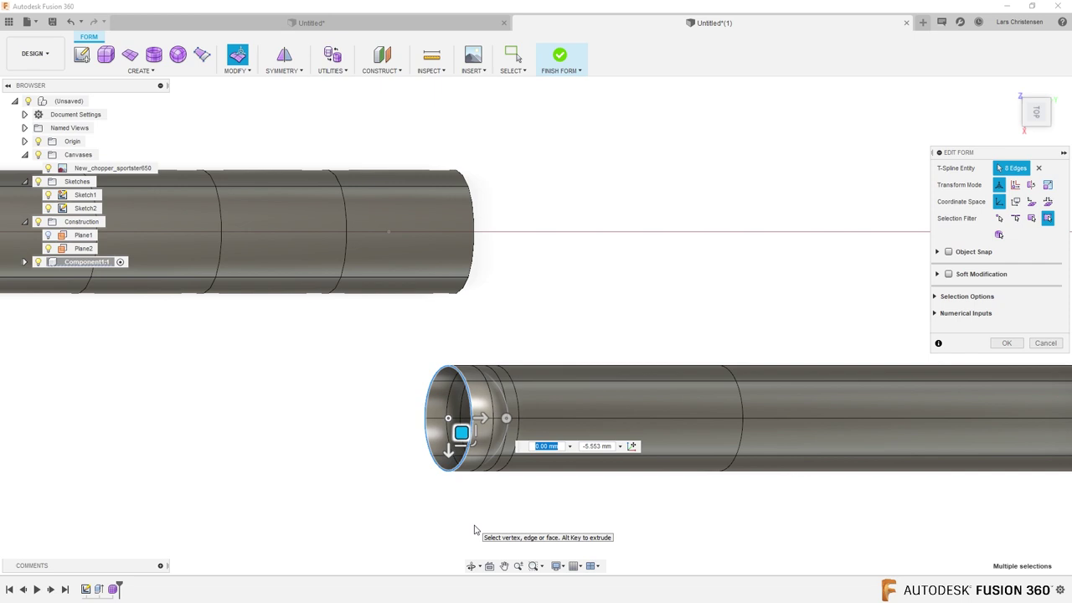
left_click_drag(462, 432, 493, 428)
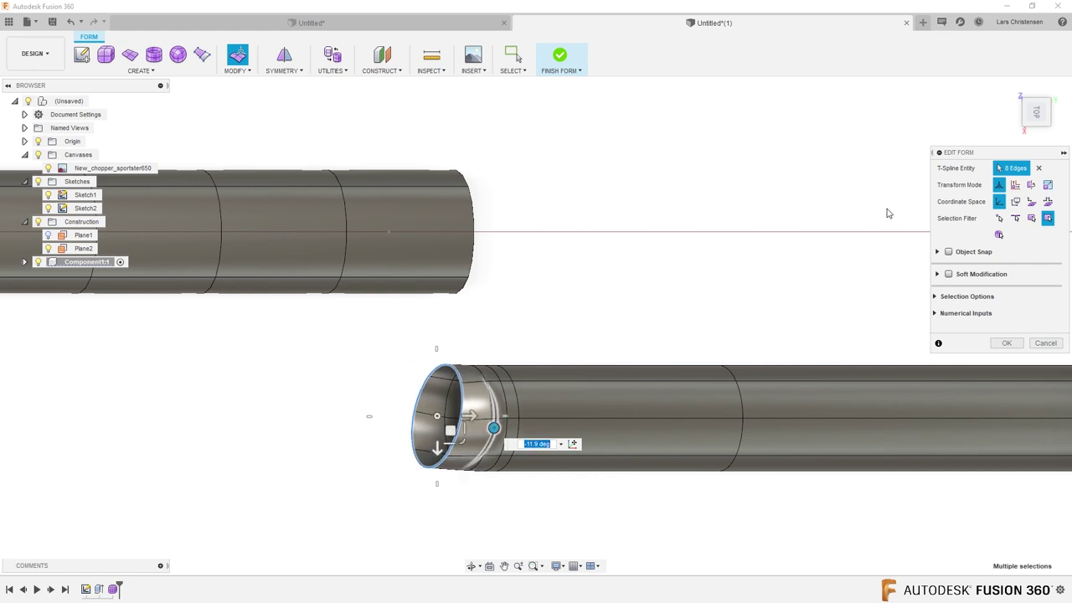
middle_click_drag(1041, 136, 456, 186, "shift")
left_click_drag(394, 295, 396, 269)
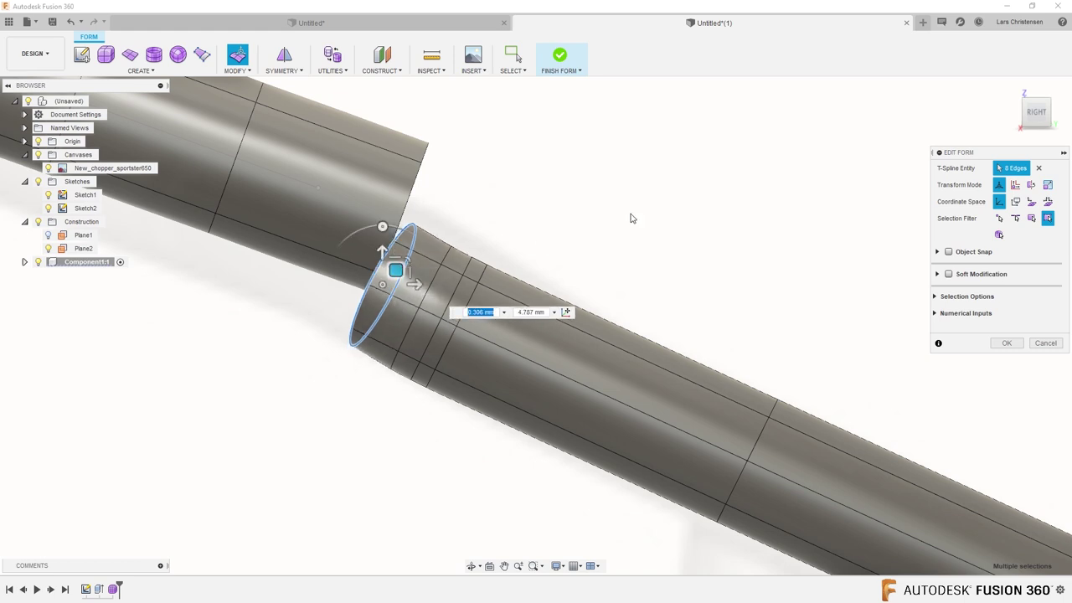
Extrude a second bend section toward the top tube, turned about -10.2 degrees in the top view and raised about 5.8 mm in the right view
left_click(1037, 92)
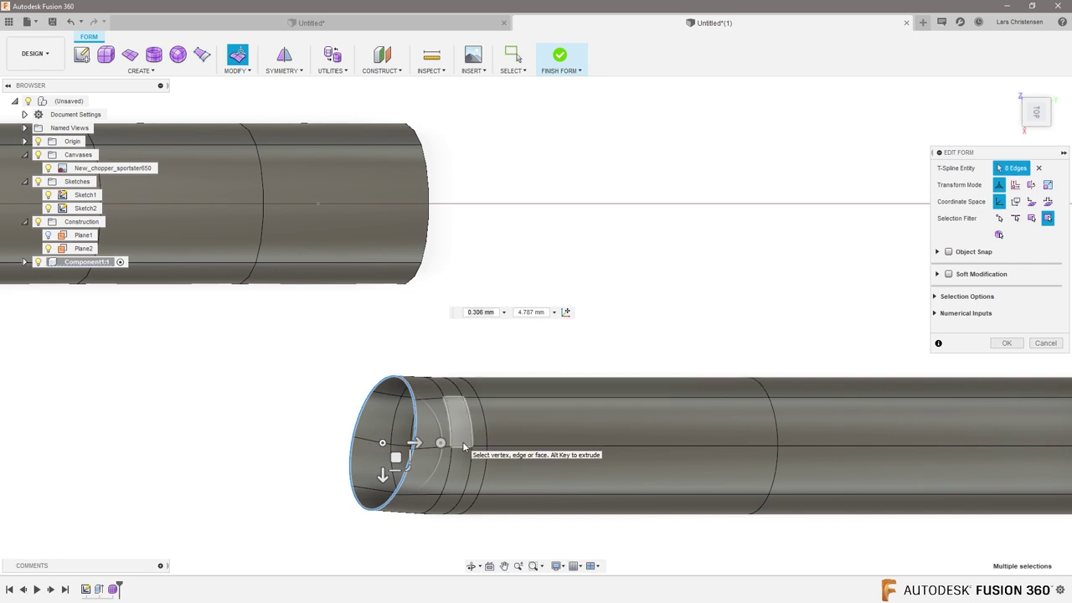
mouse_move(396, 456)
left_mouse_down()
mouse_move(361, 442)
mouse_move(400, 448)
mouse_move(405, 438)
left_mouse_up()
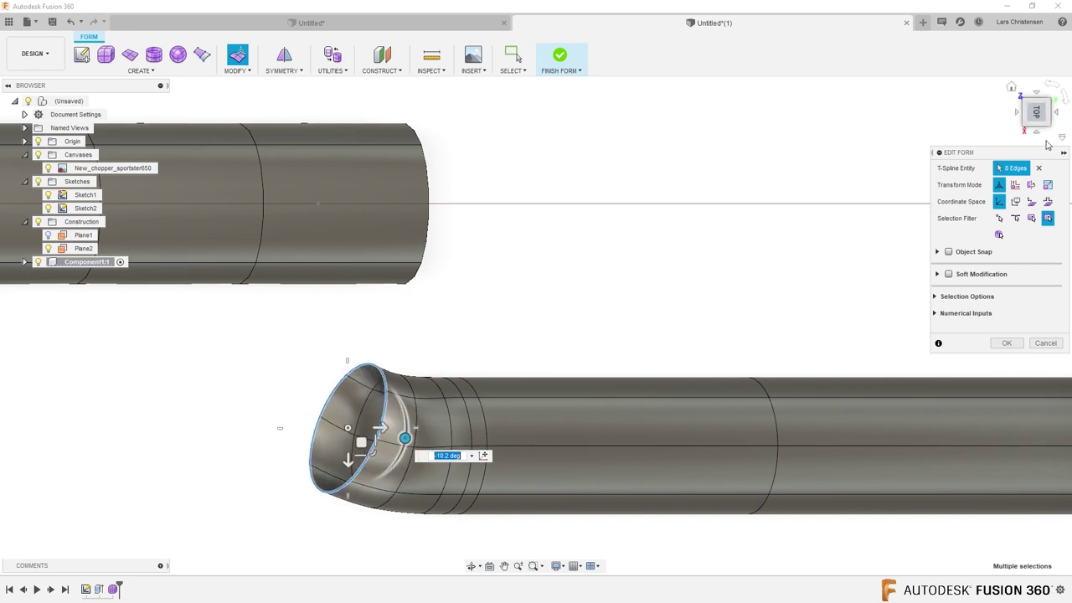
left_click(1042, 139)
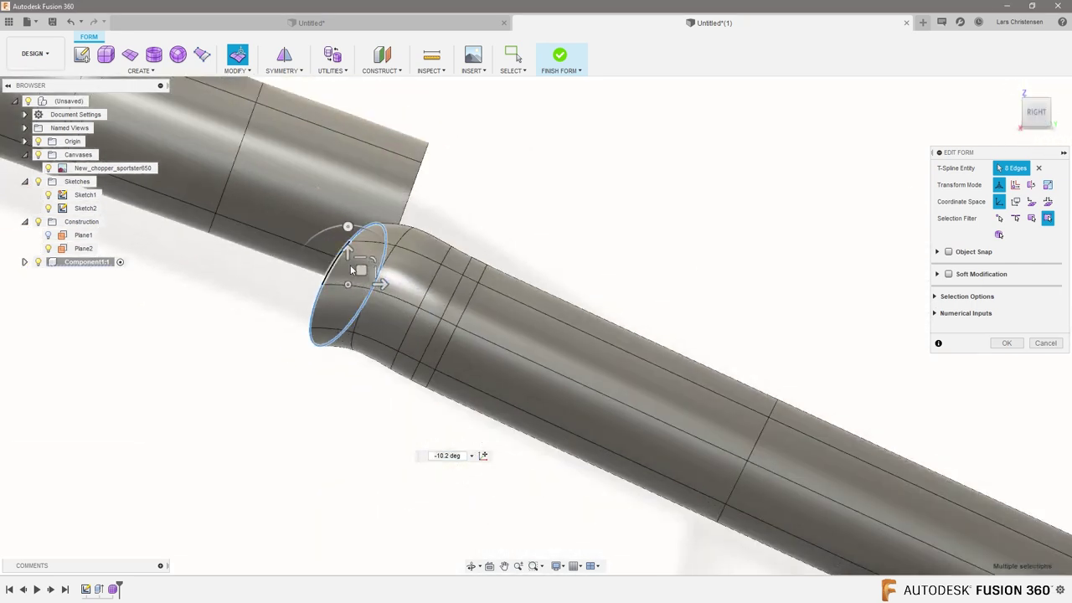
left_click_drag(362, 269, 351, 238)
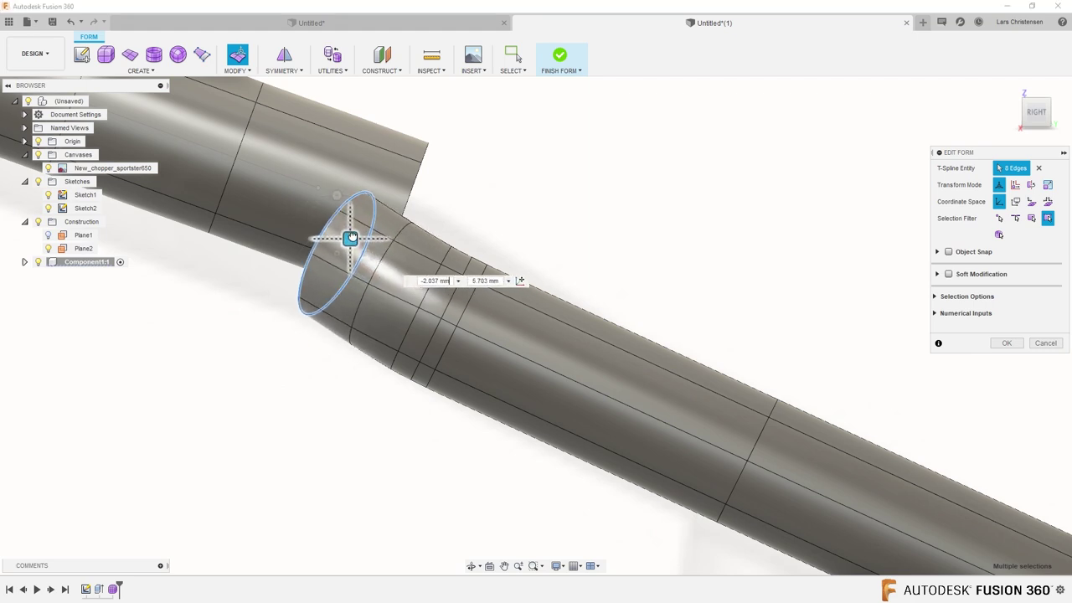
Extrude a third bend section inward toward the top tube in the top view and raise its edge loop about 5.6 mm in the right view
left_click(1038, 99)
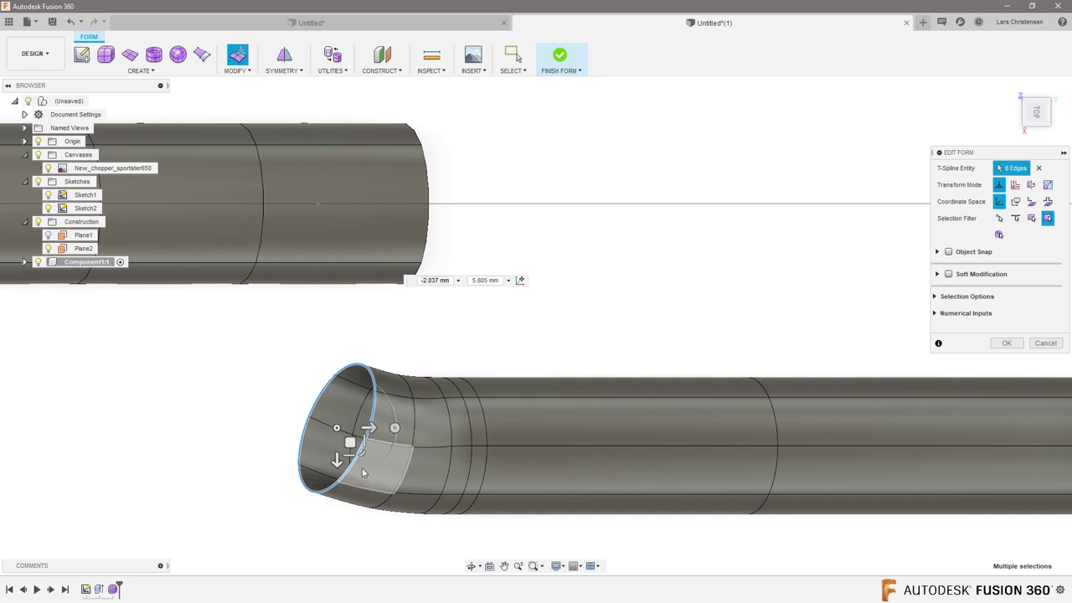
left_click_drag(347, 444, 296, 397)
left_click_drag(1038, 136, 648, 222)
left_click_drag(299, 240, 300, 207)
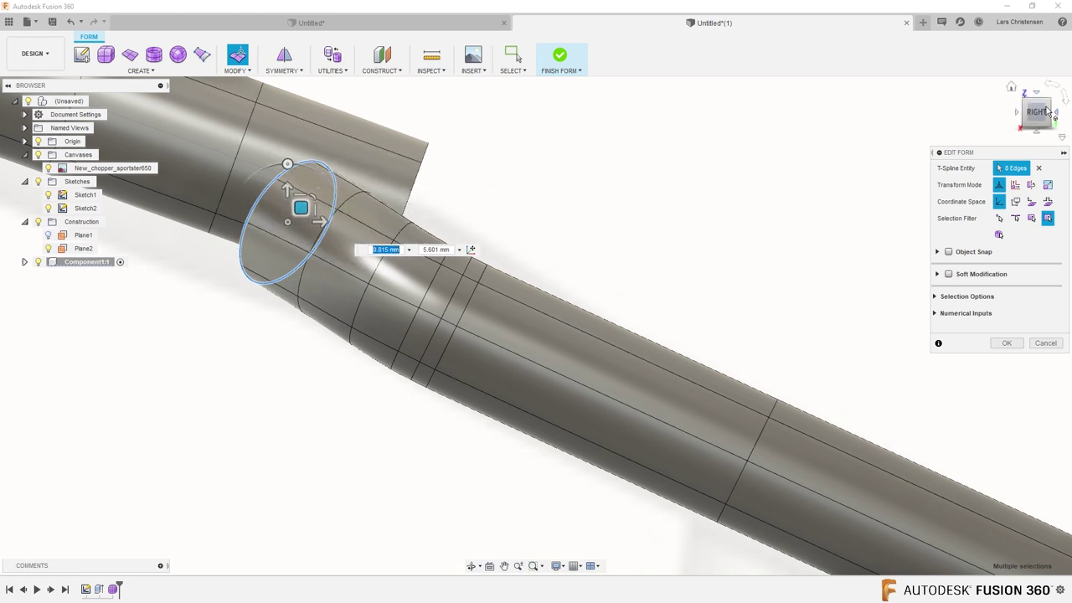
Extrude a fourth bend section turned about -15 degrees in the top view, then shift its edge loop about 5 mm across and 3.1 mm up
left_click(1039, 92)
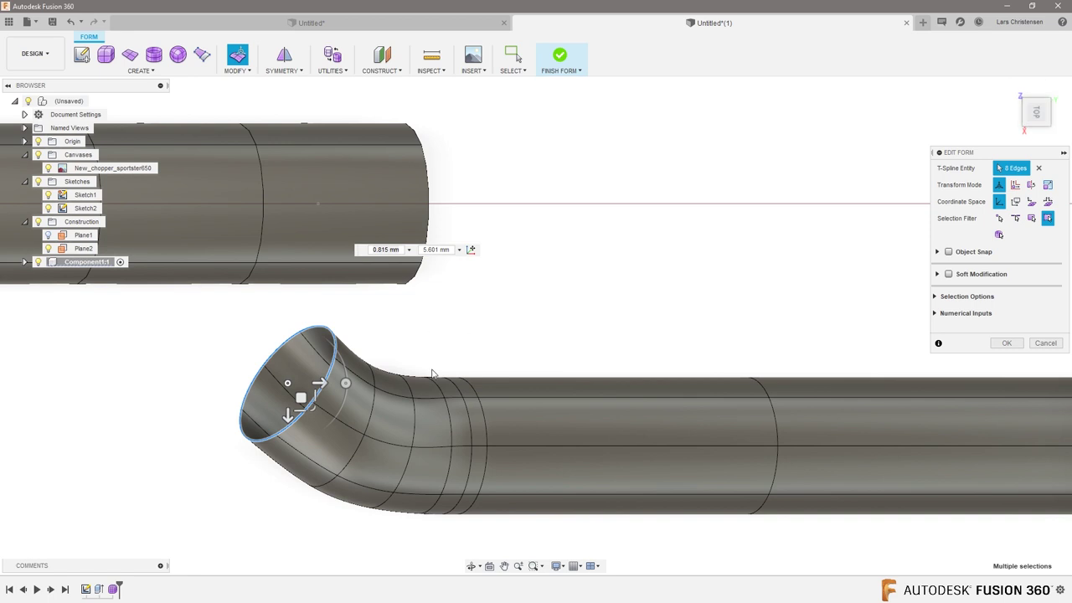
left_click_drag(300, 398, 297, 361)
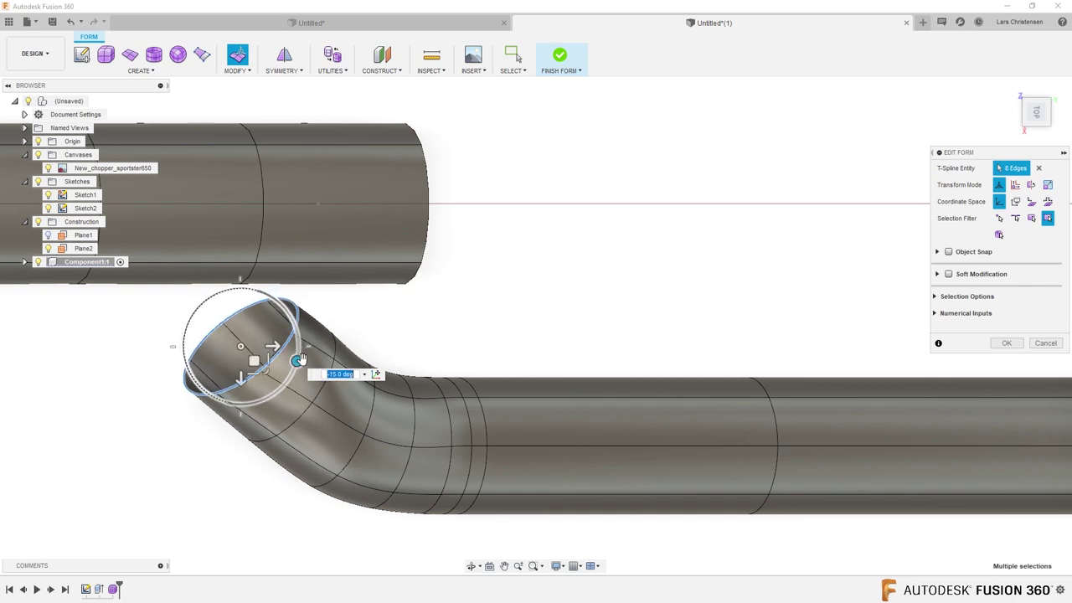
left_click(1039, 133)
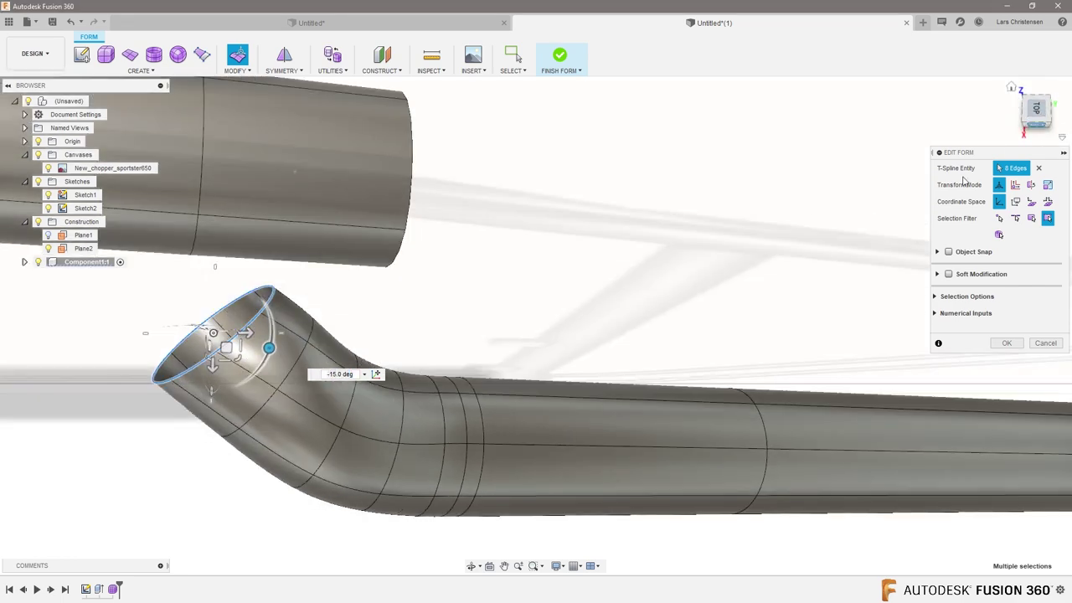
left_click_drag(261, 209, 288, 194)
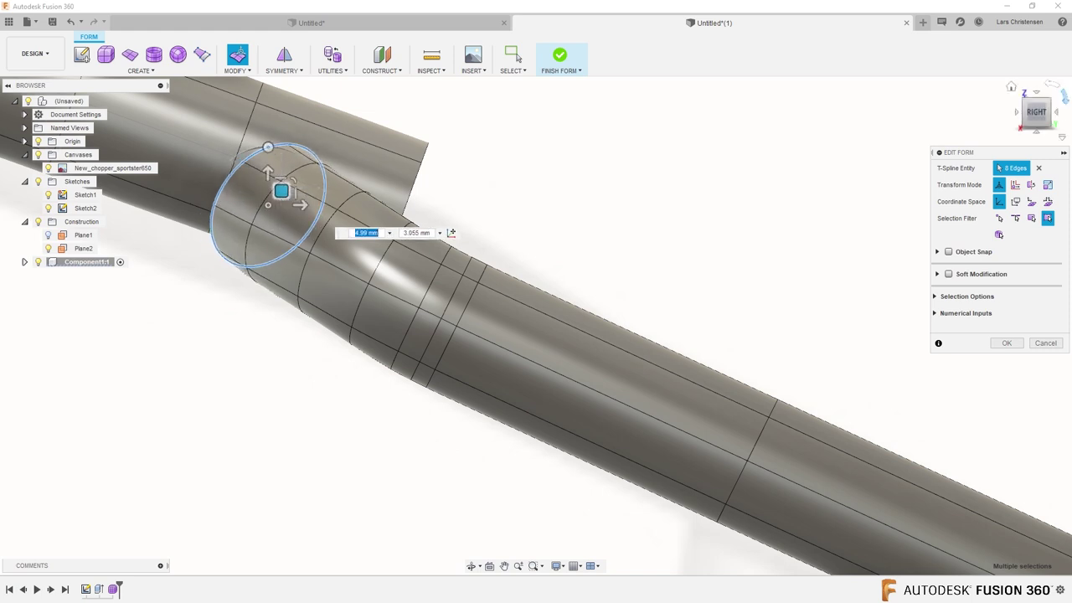
Finish the edge-loop edit and mirror-duplicate the bent rear tube across the YZ origin plane with Weld enabled
left_click(1045, 97)
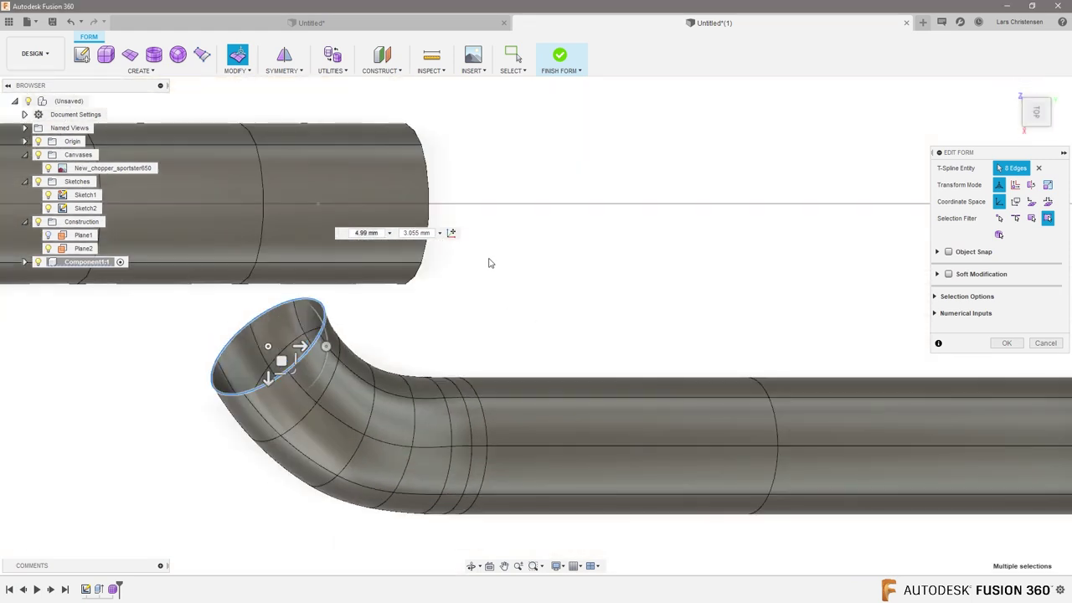
scroll(293, 356, "down", 5)
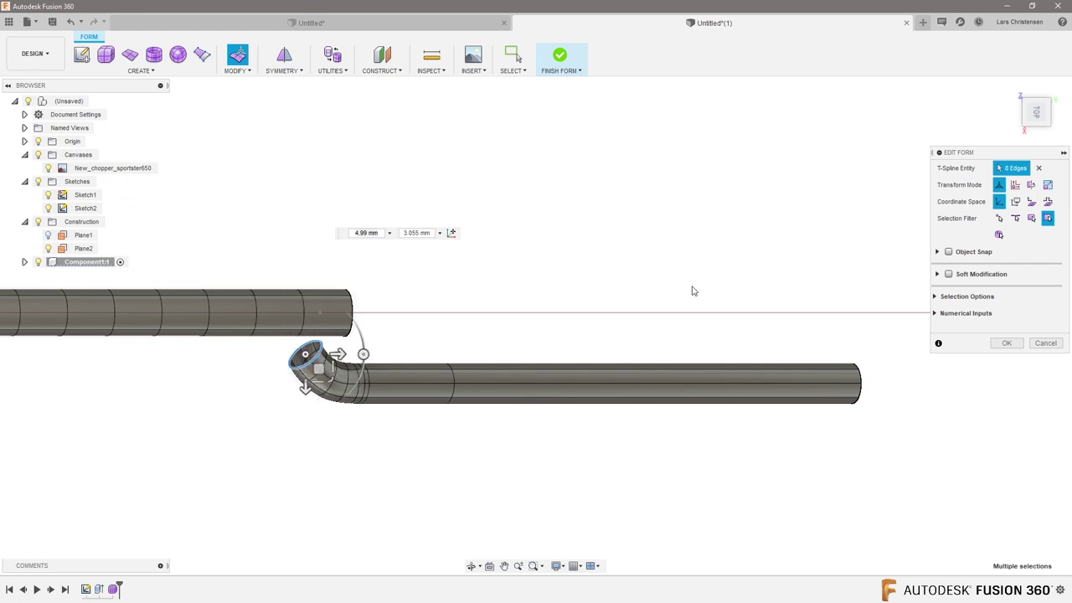
left_click(1007, 346)
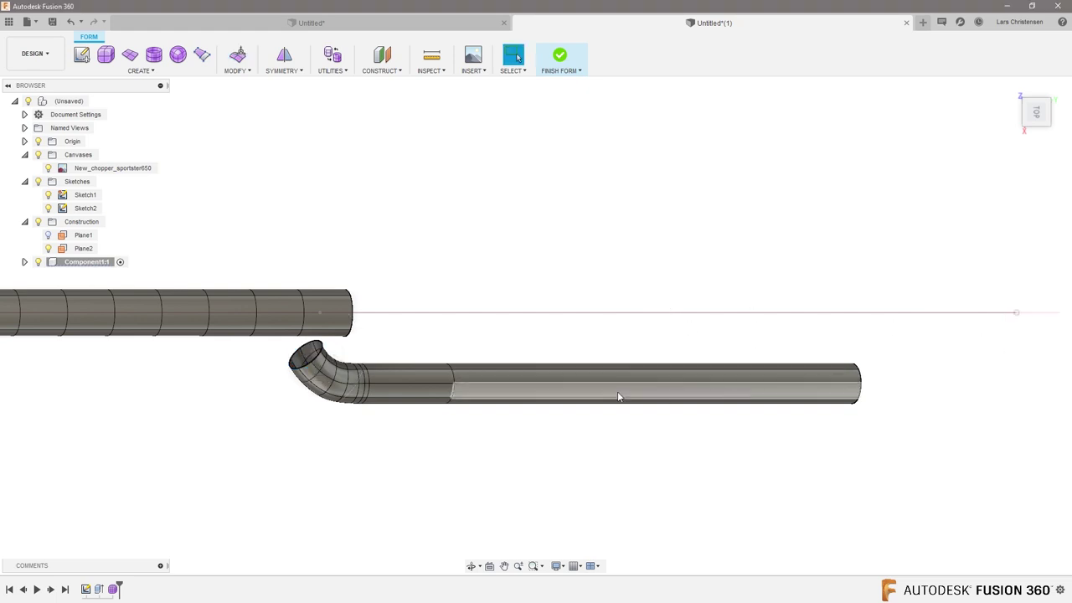
middle_click_drag(282, 318, 469, 290, "shift")
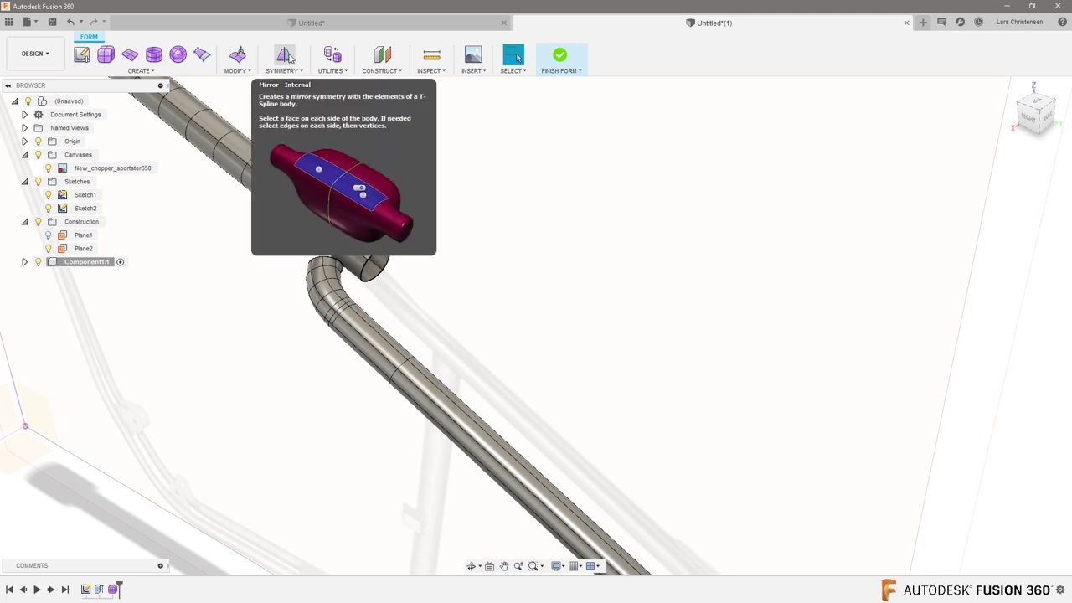
left_click(291, 72)
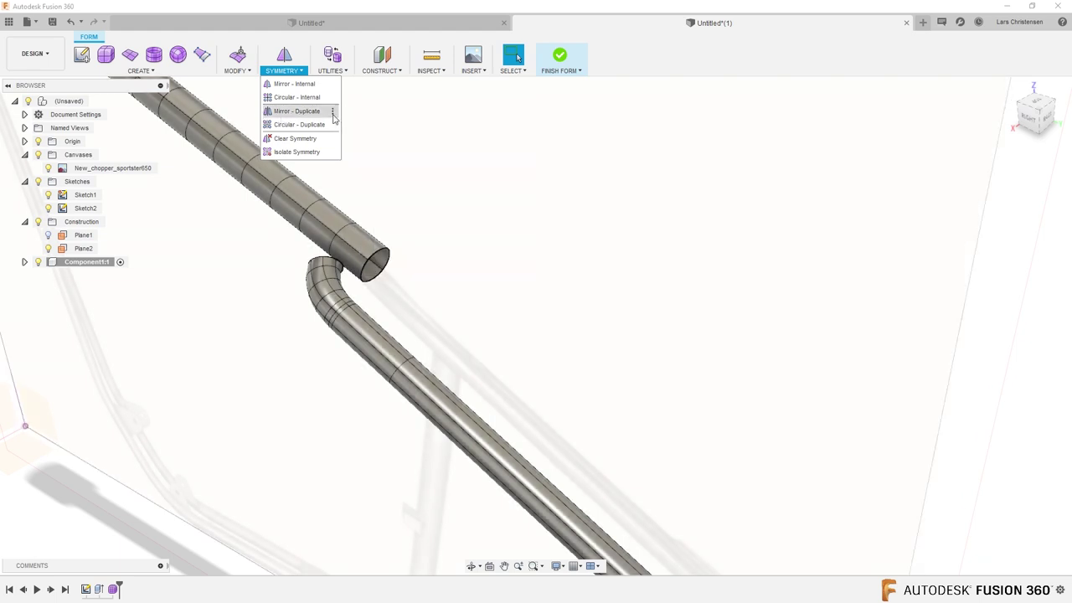
left_click(297, 112)
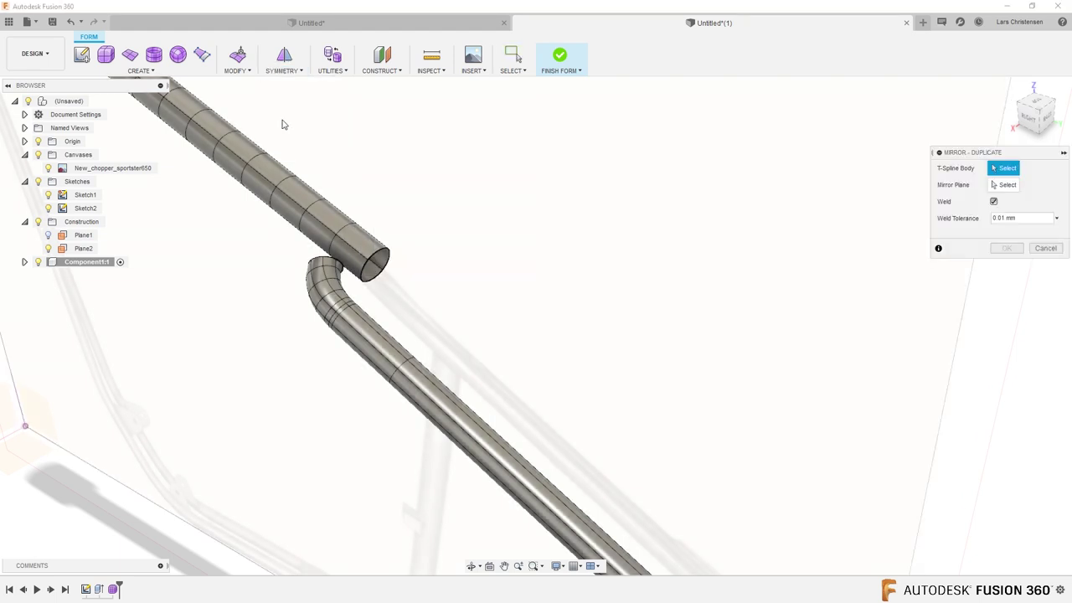
left_click(360, 341)
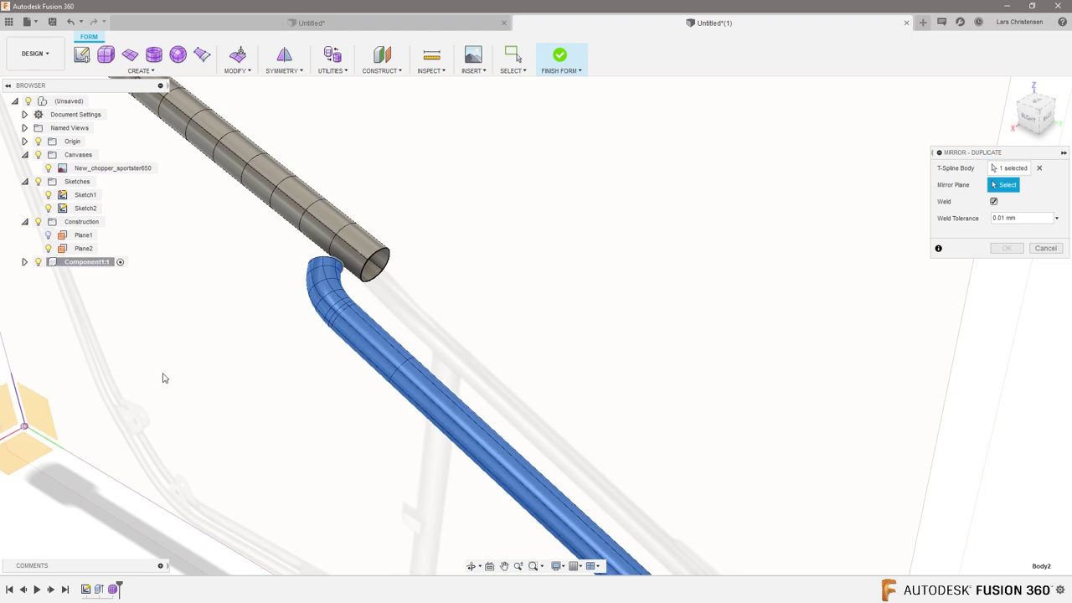
scroll(375, 199, "down", 3)
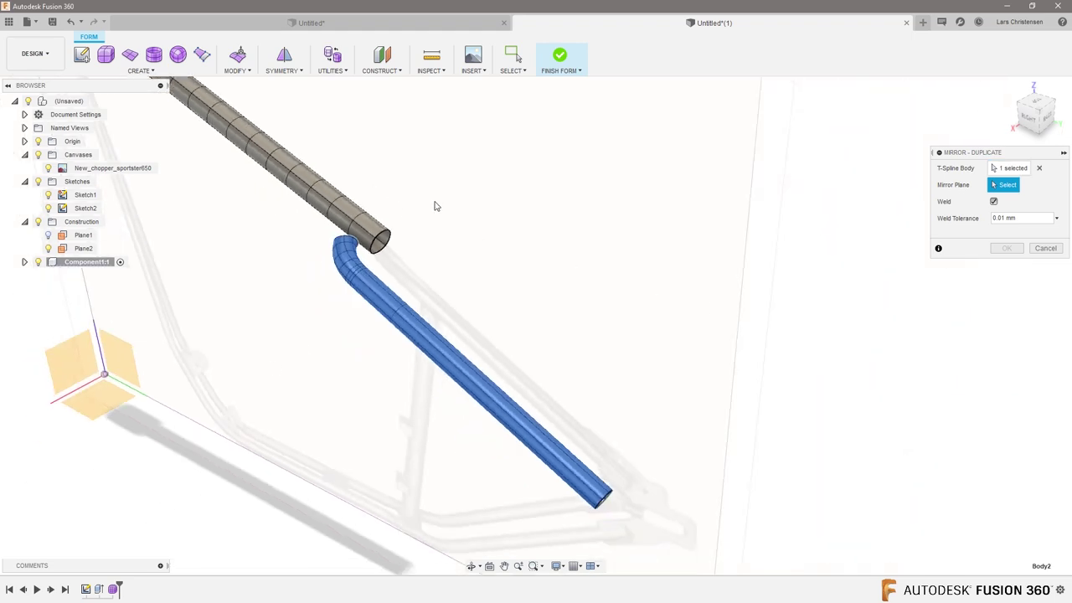
left_click(125, 363)
left_click(1006, 248)
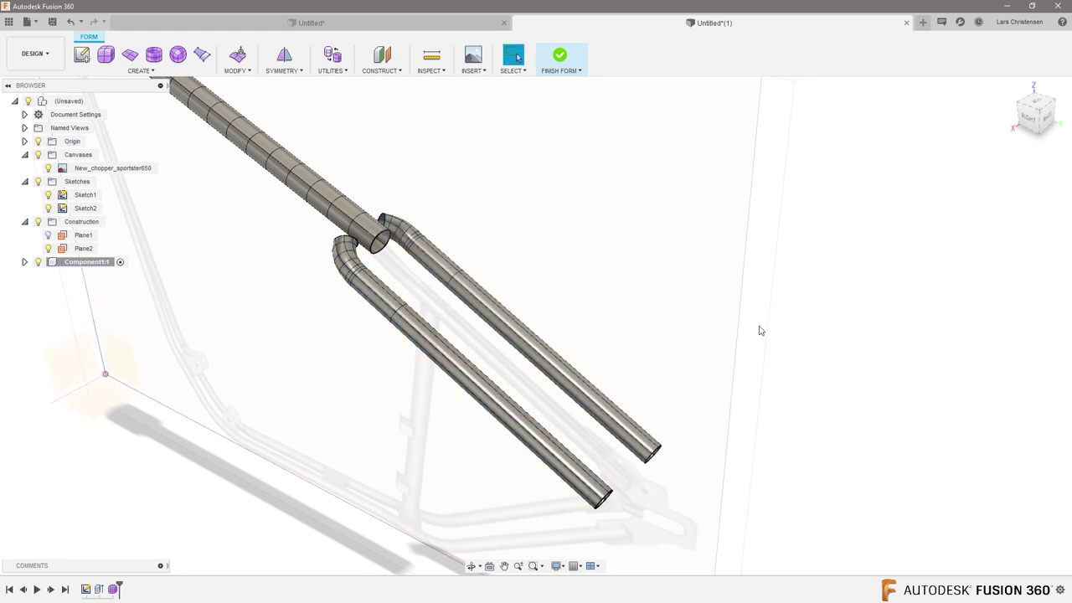
Bridge the open bent ends of the two rear tubes with 3 faces and no twists
middle_click_drag(765, 333, 437, 324, "shift")
scroll(437, 324, "up", 3)
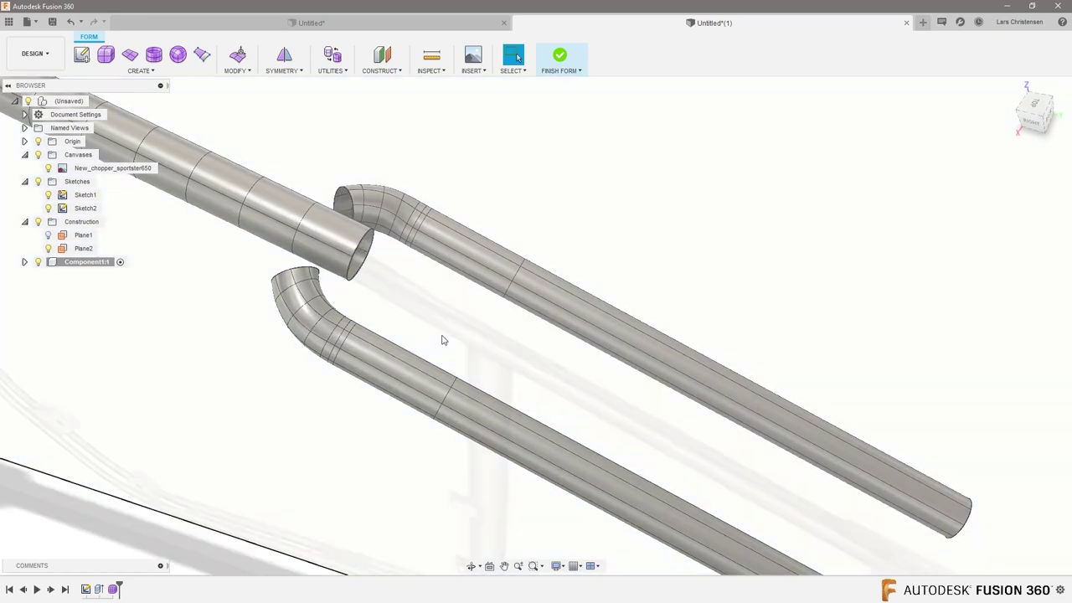
left_click(236, 72)
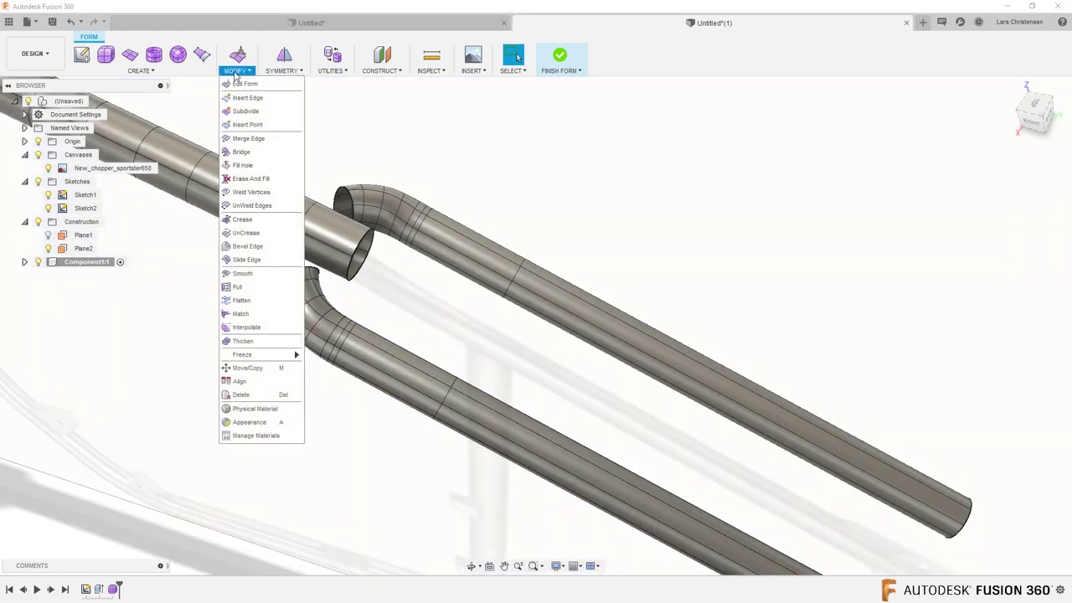
left_click(240, 151)
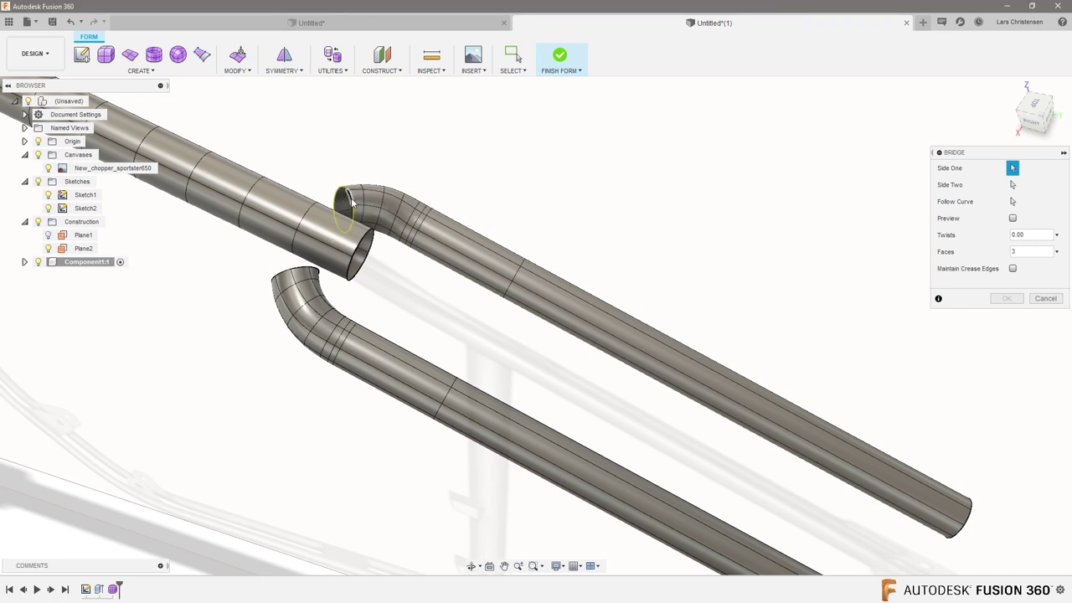
left_click(1012, 185)
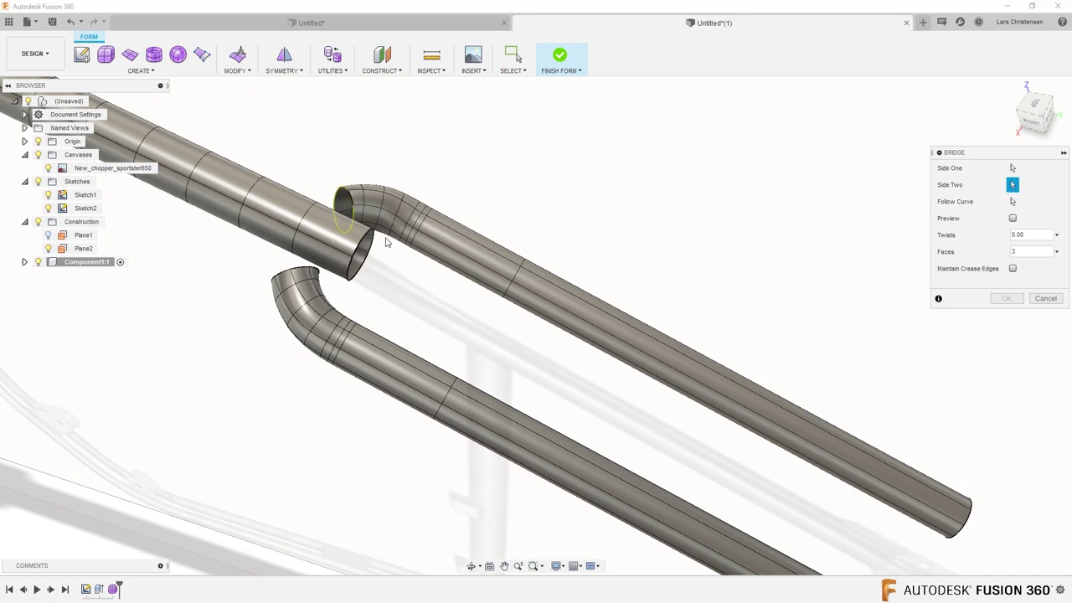
left_click(300, 271)
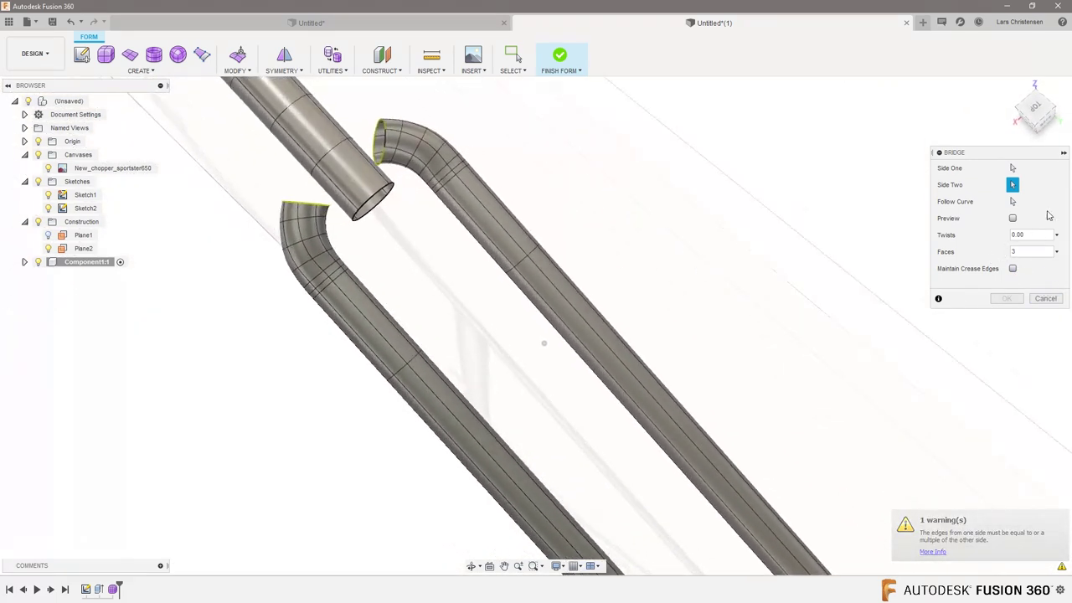
left_click(367, 136)
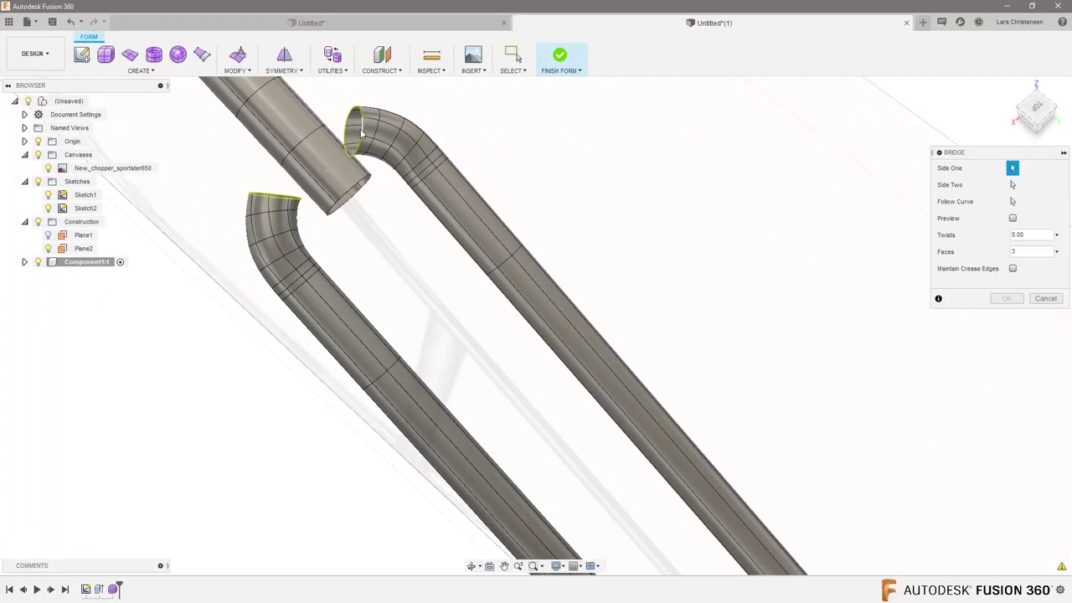
left_click(996, 333)
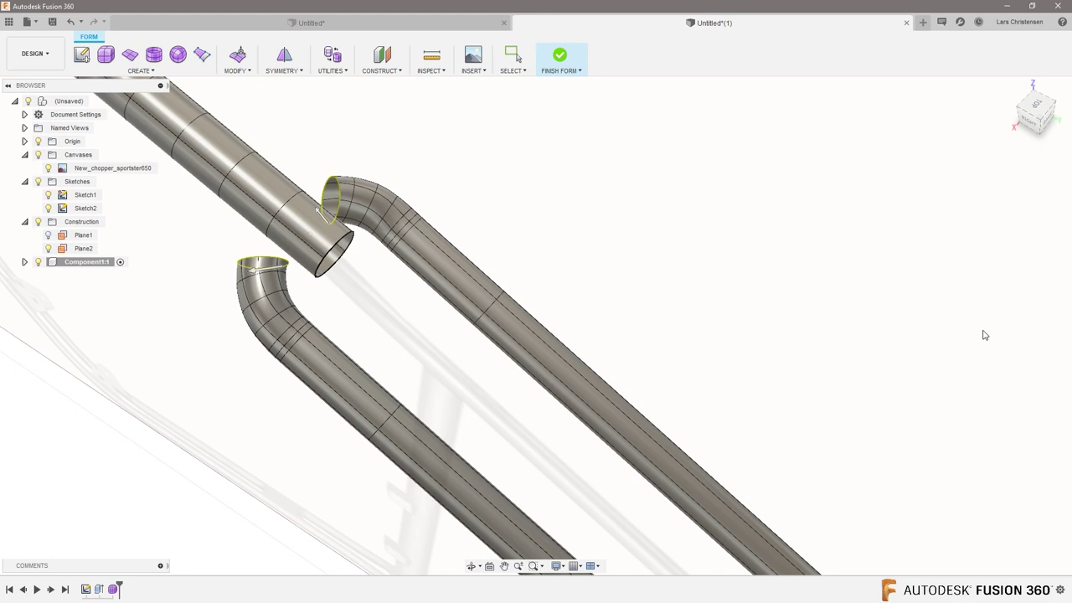
Thicken the top tube's form body by -2 mm with the Sharp type and Normal direction
scroll(216, 243, "down", 2)
middle_click_drag(216, 243, 550, 365, "shift")
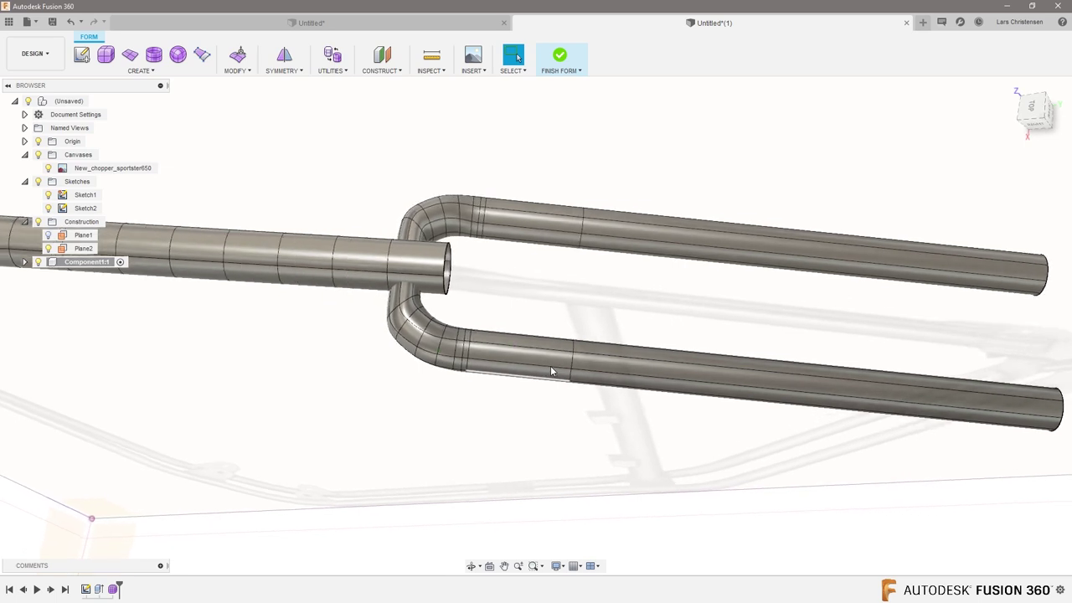
middle_click_drag(617, 363, 395, 391, "shift")
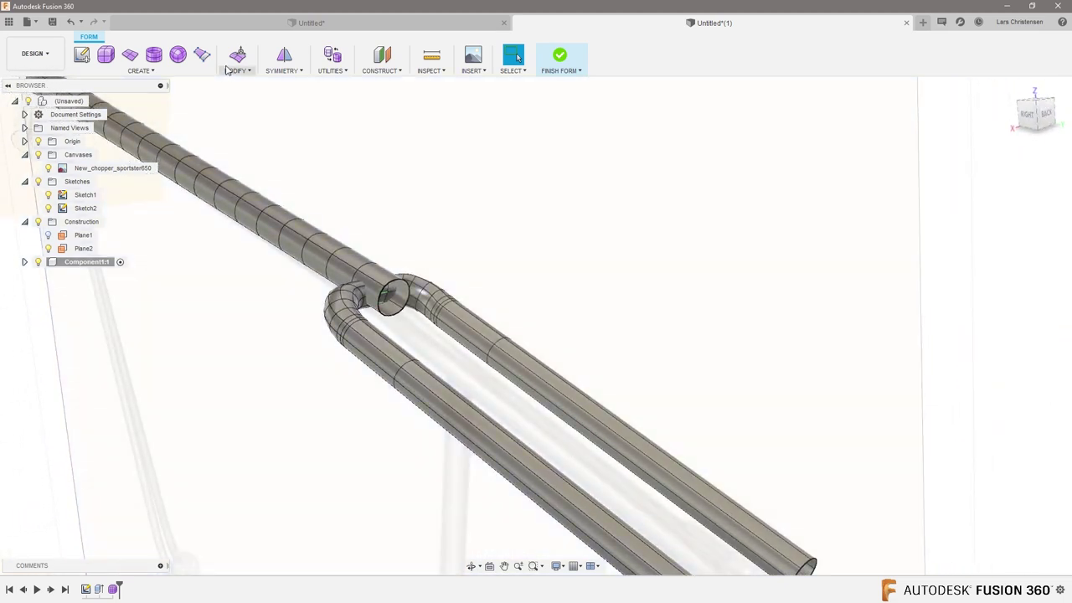
left_click(227, 69)
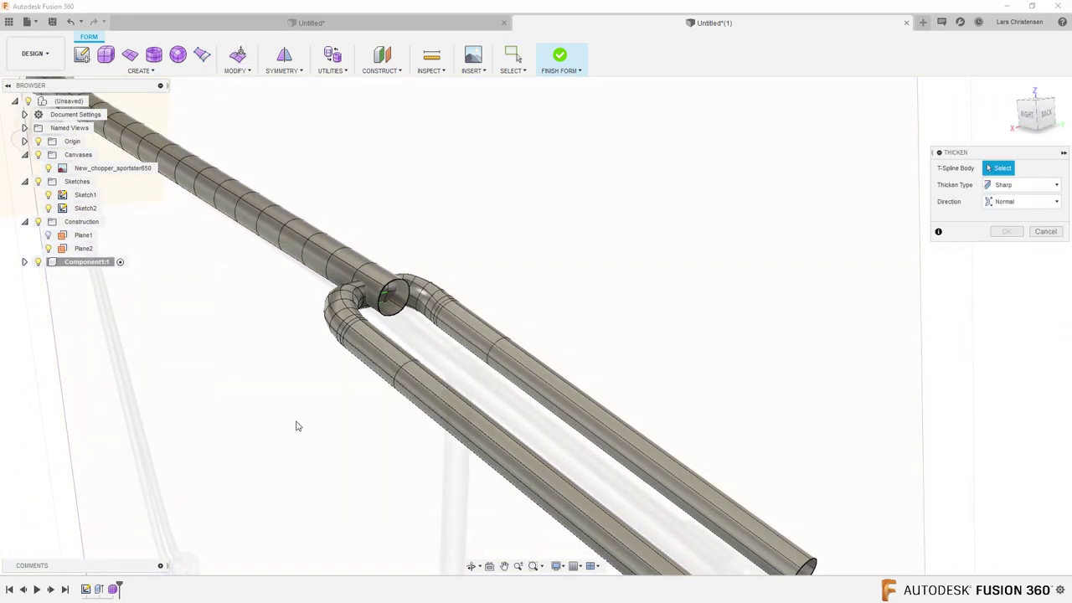
left_click(398, 313)
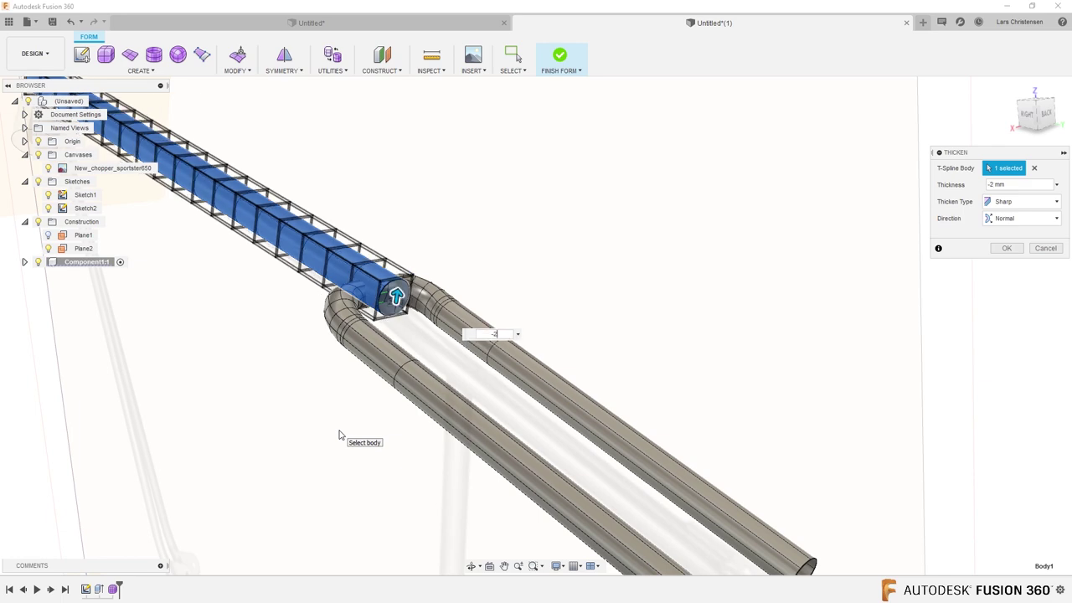
key("Return")
scroll(427, 299, "up", 5)
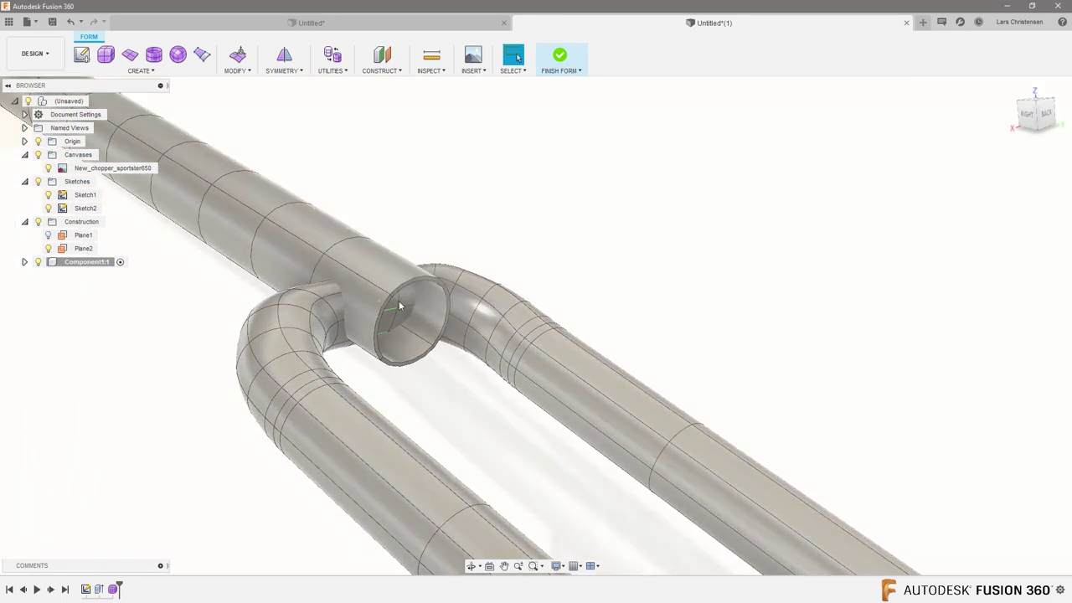
scroll(372, 307, "down", 5)
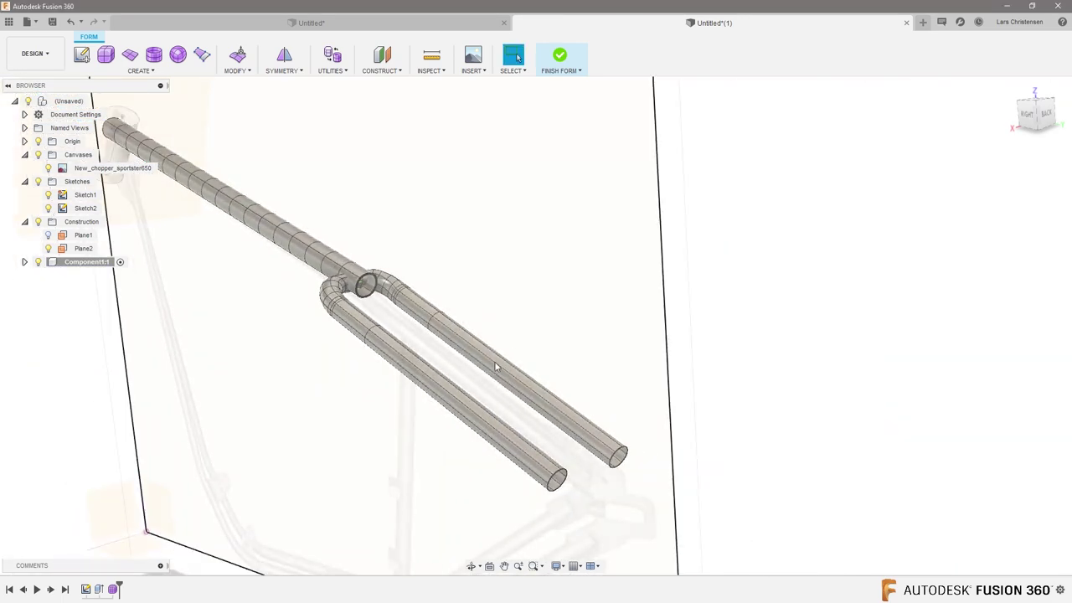
Thicken the bridged rear tube body by -2 mm with the Sharp type, then finish the form and hide the canvas and sketches
scroll(482, 362, "up", 3)
right_click(887, 207)
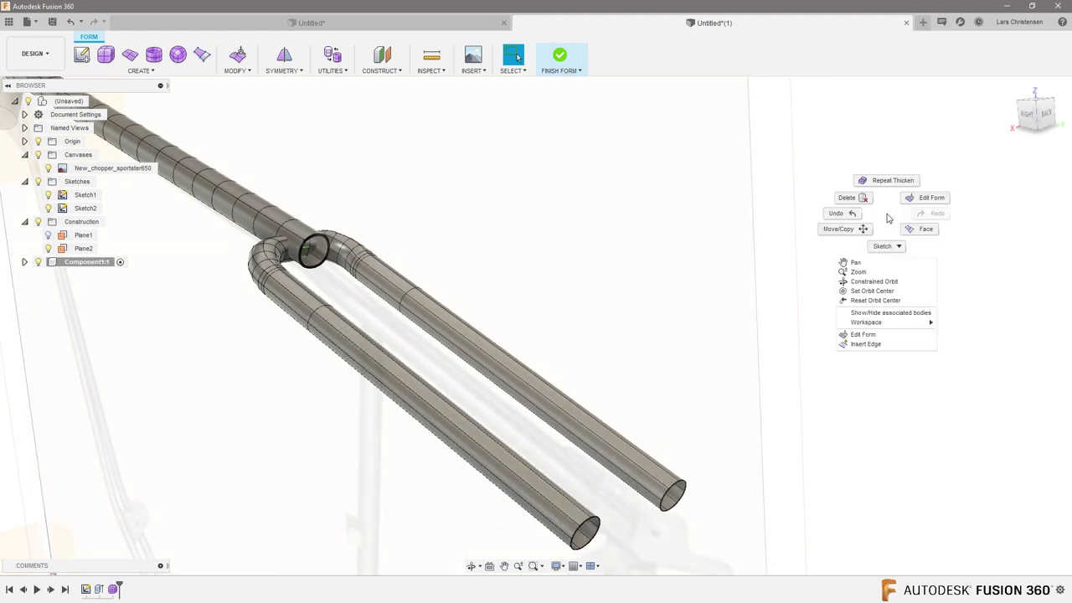
left_click(891, 175)
left_click(572, 533)
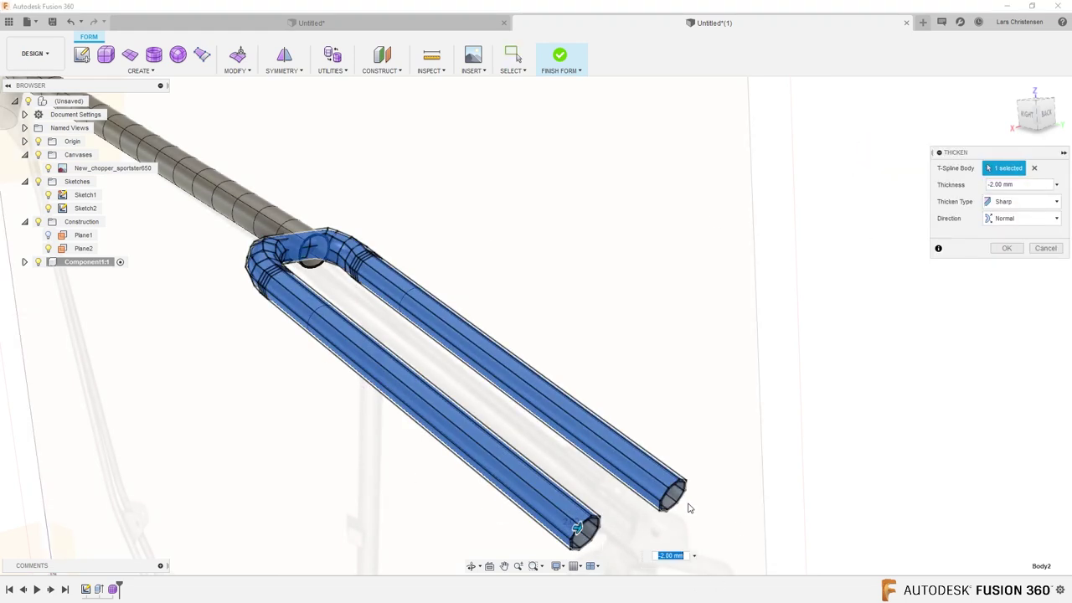
scroll(617, 383, "down", 2)
key("Return")
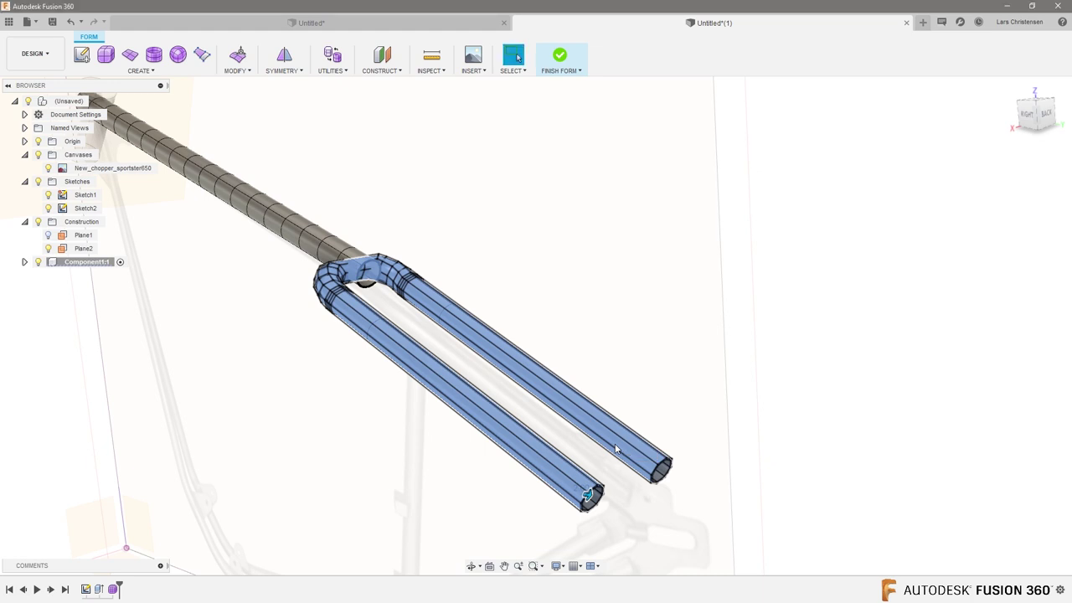
scroll(670, 377, "down", 3)
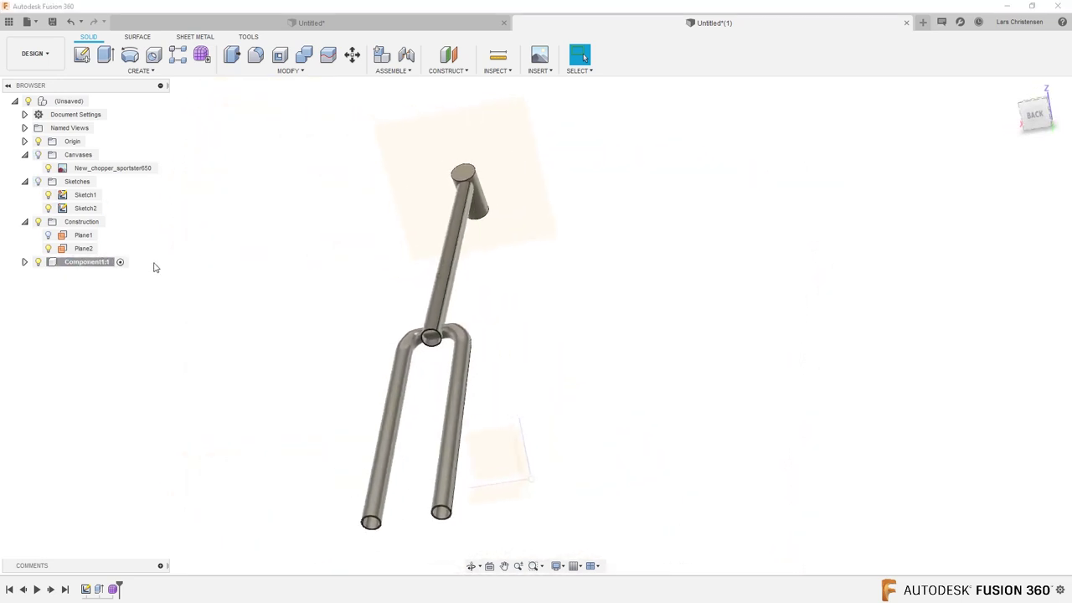
Toggle the component's visibility off and on, hide the construction planes and list the component's bodies
left_click(38, 262)
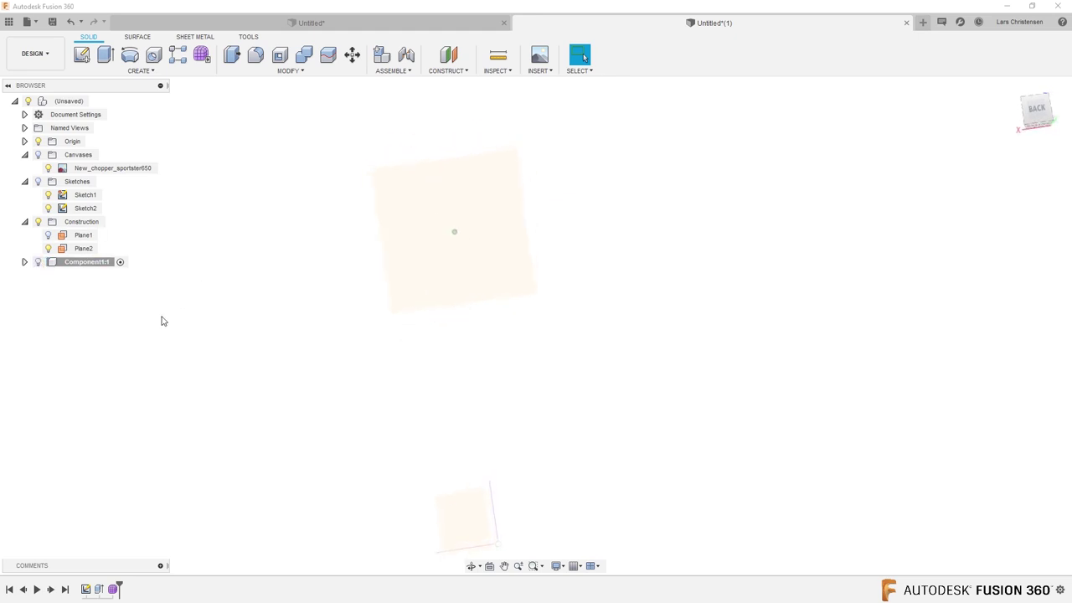
left_click(38, 262)
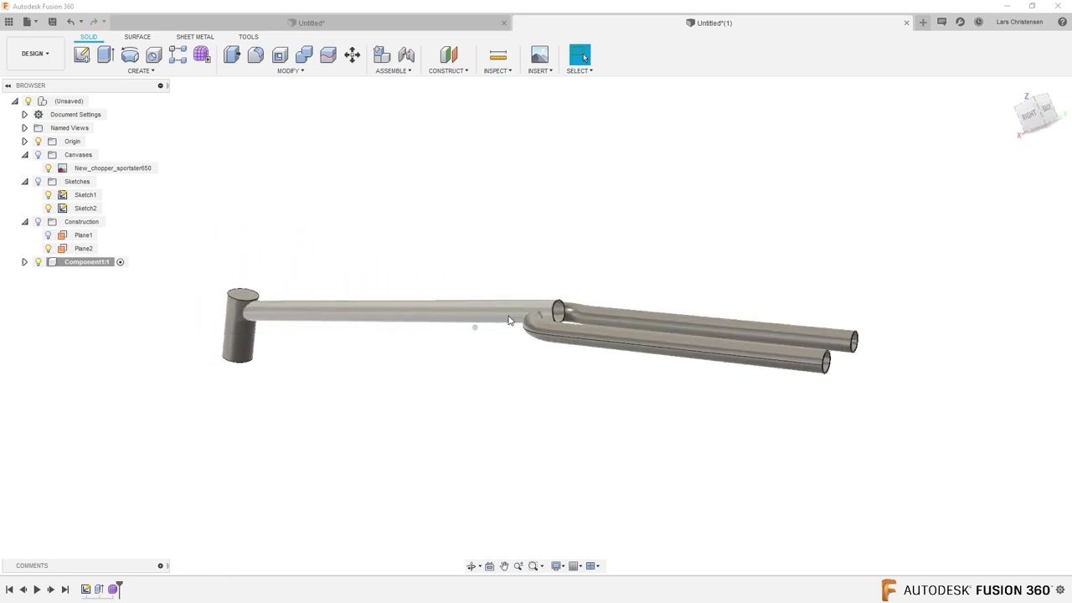
left_click(25, 263)
left_click(34, 289)
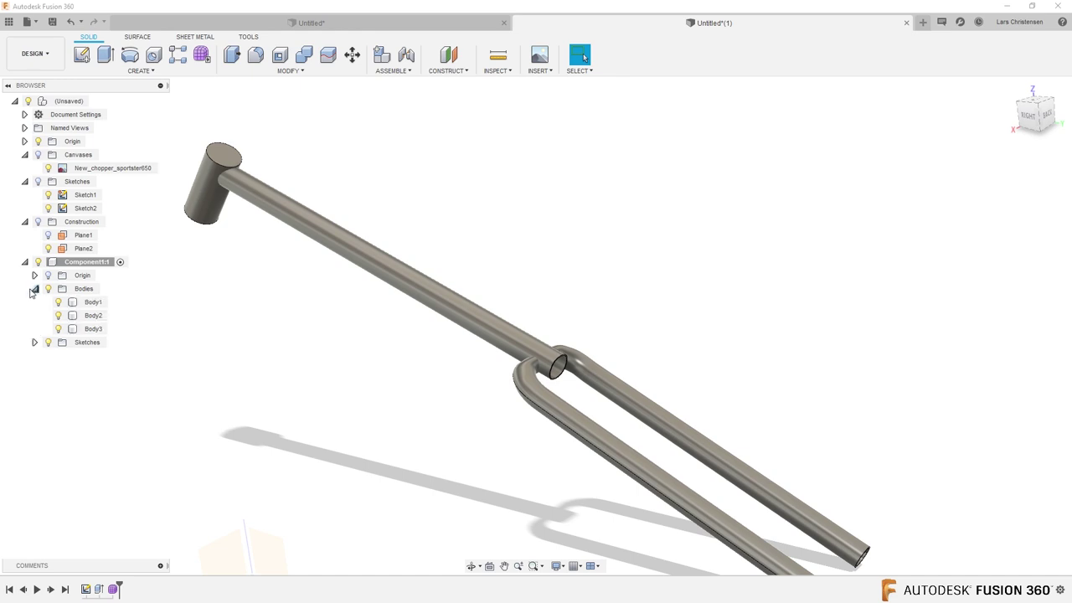
Join the head tube to the top tube with Combine, without keeping the tool body
left_click(304, 55)
left_click(281, 221)
left_click(211, 186)
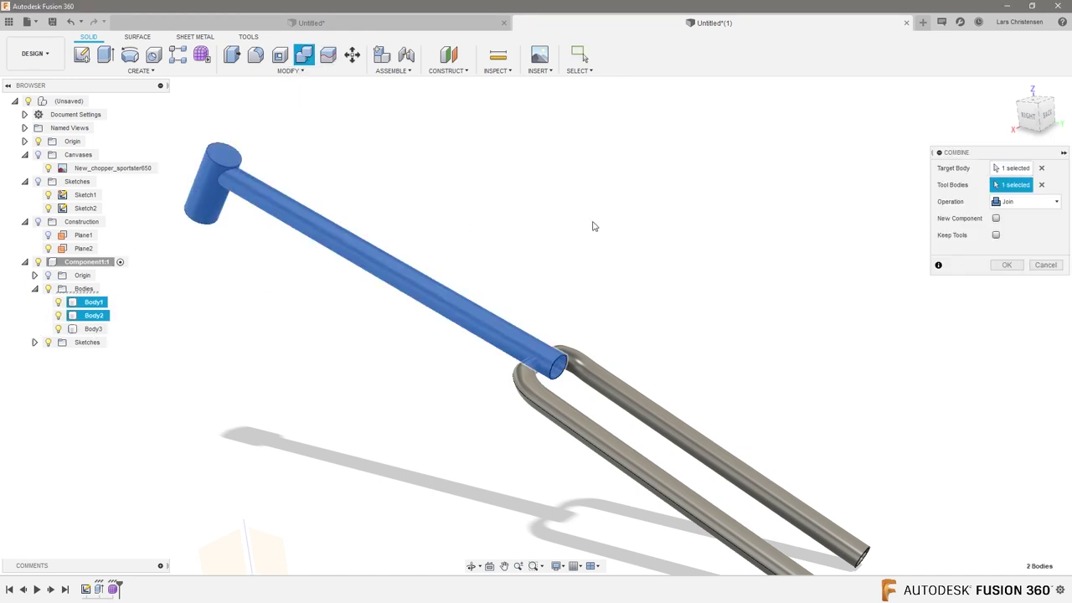
left_click(1007, 265)
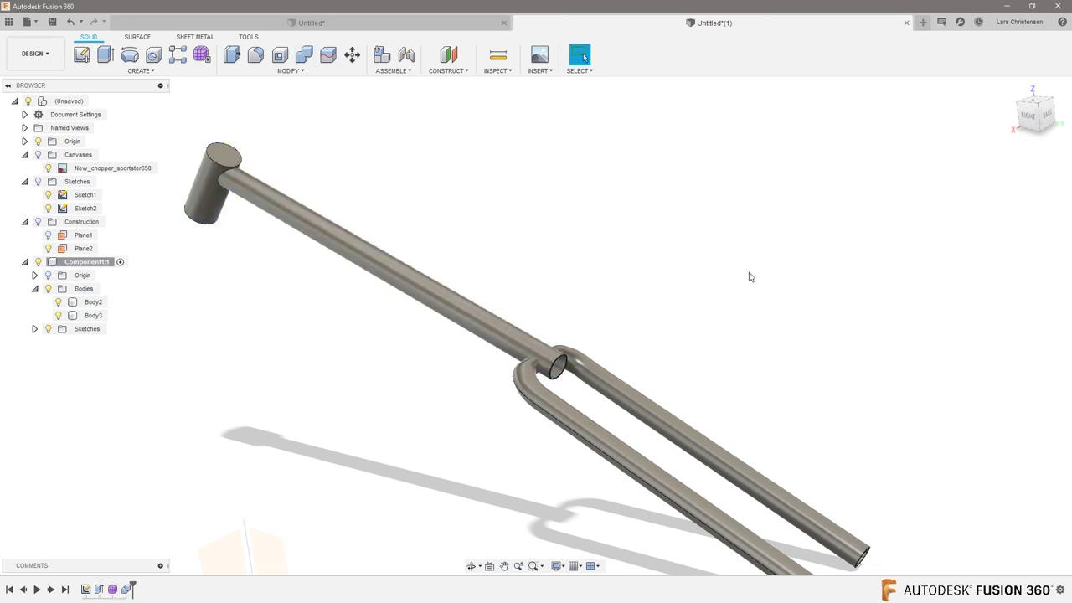
Join the forked rear tubes to the top tube with Combine and inspect the single body from several angles
left_click(304, 55)
left_click(466, 301)
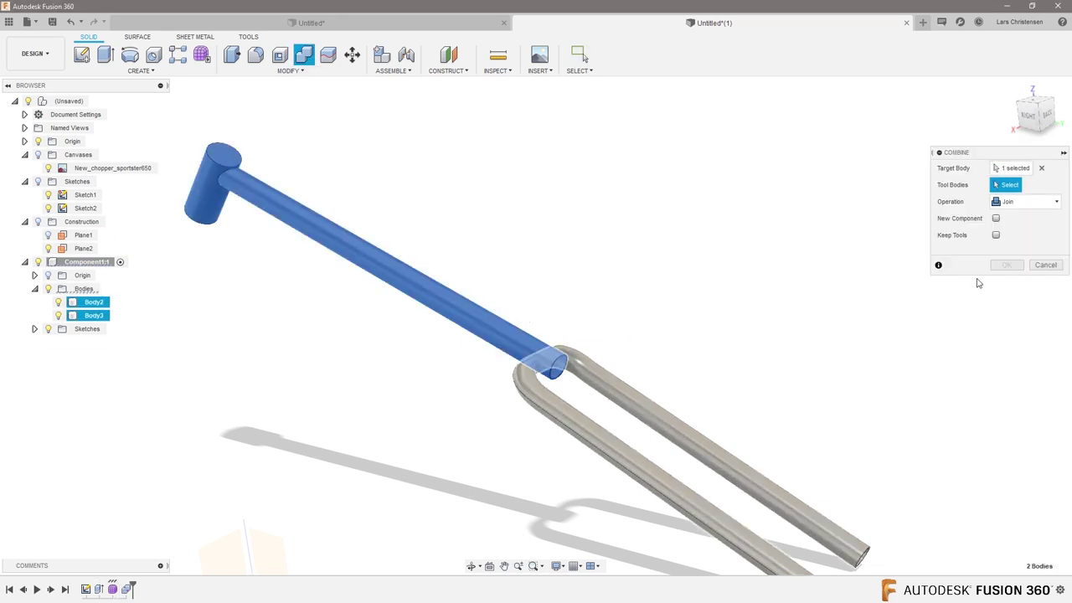
left_click(1007, 265)
left_click(94, 302)
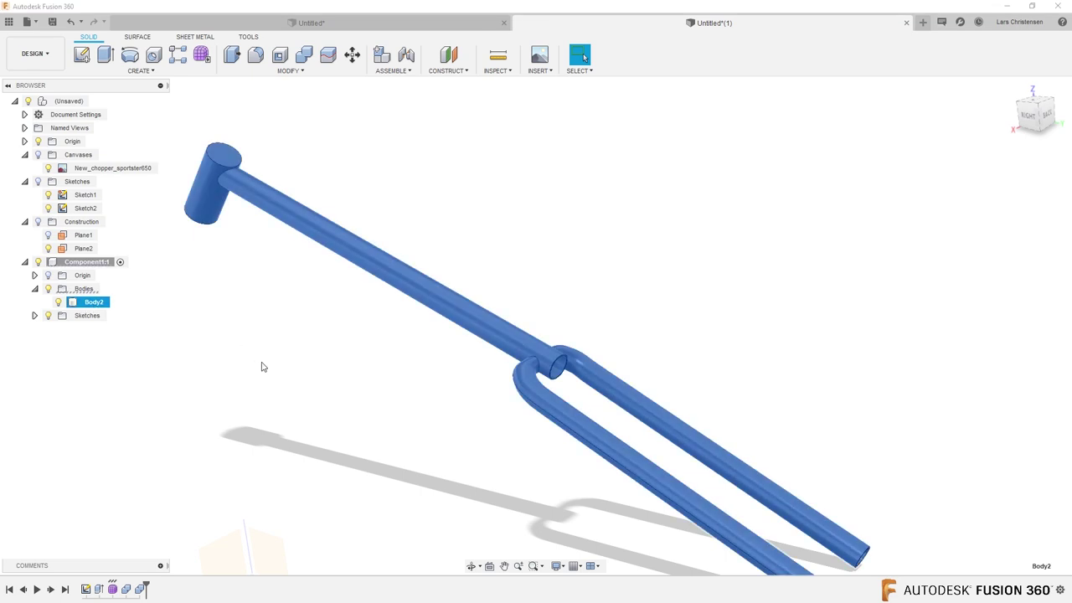
middle_click_drag(268, 368, 580, 398, "shift")
scroll(734, 363, "down", 3)
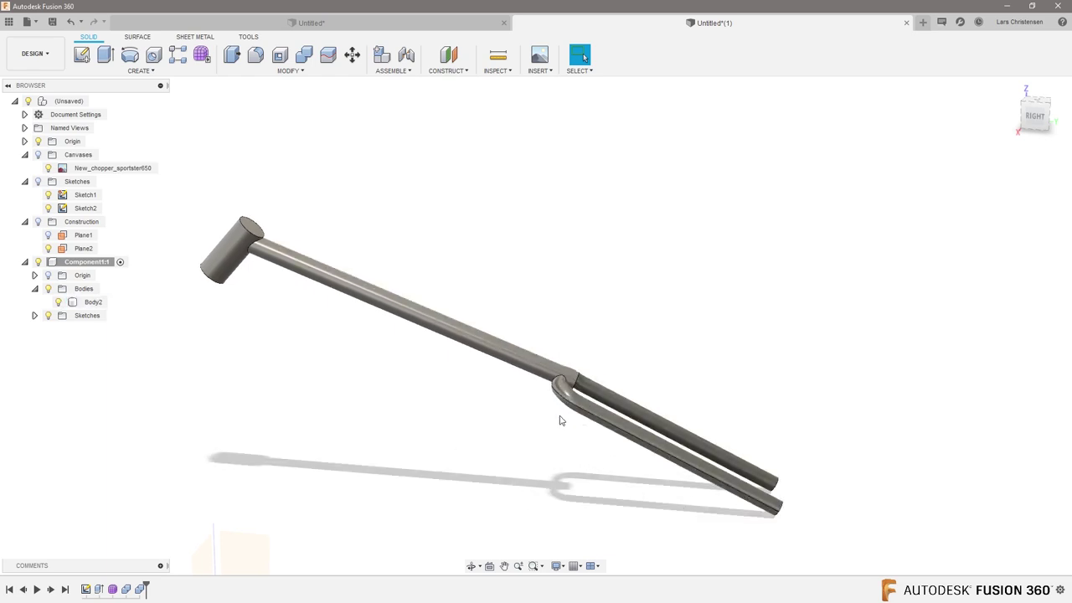
left_click(612, 433)
middle_click_drag(612, 434, 256, 366, "shift")
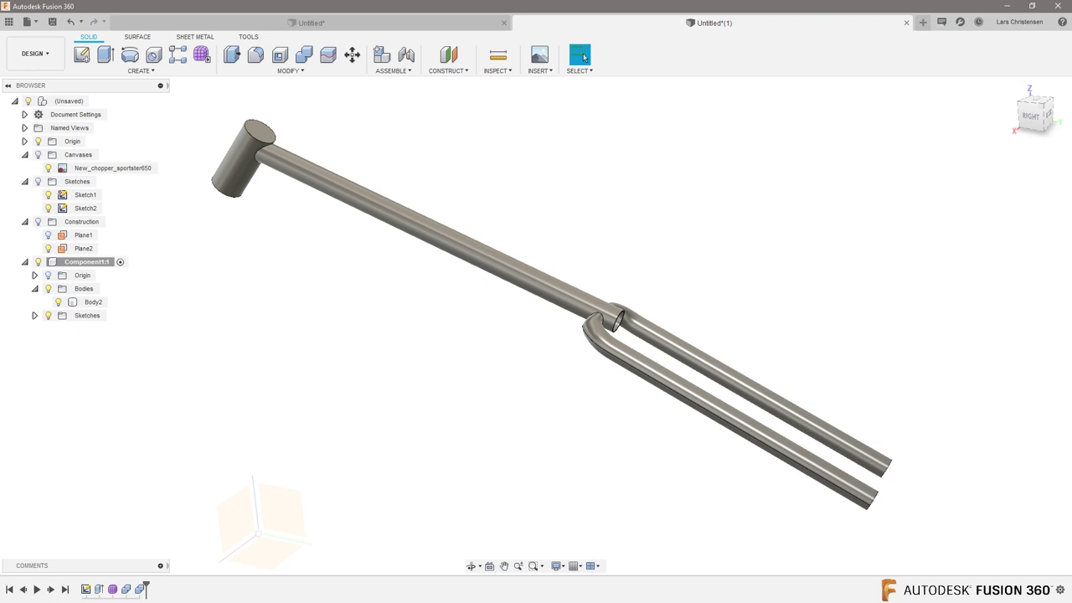
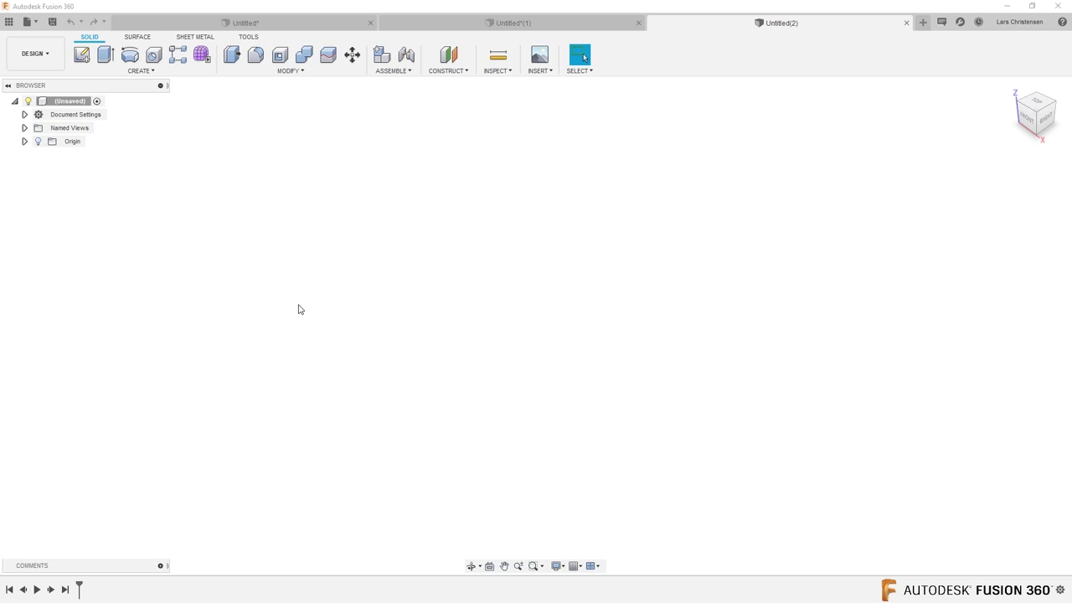
Create two empty components under the root of the new unsaved design
right_click(75, 106)
left_click(85, 110)
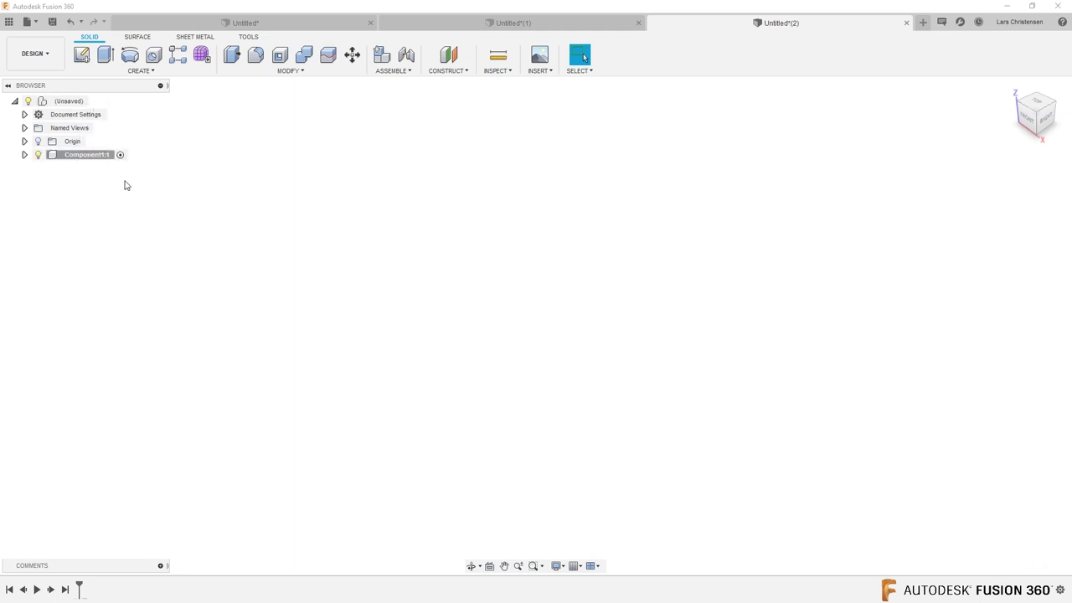
right_click(69, 106)
left_click(85, 111)
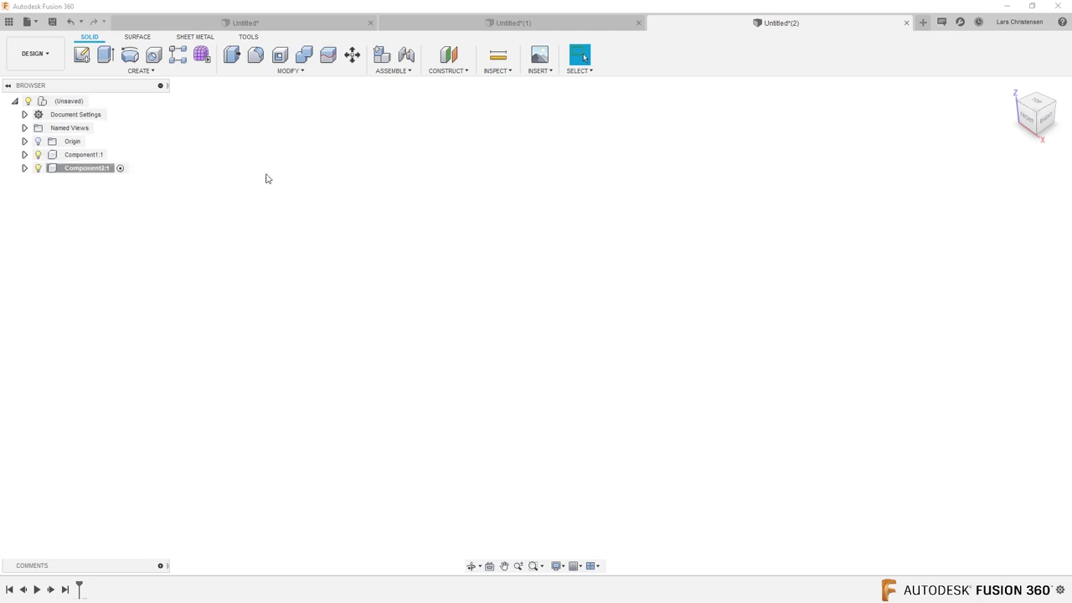
Activate the first component and sketch a freehand centre-diameter circle at the origin on its front plane
left_click(119, 155)
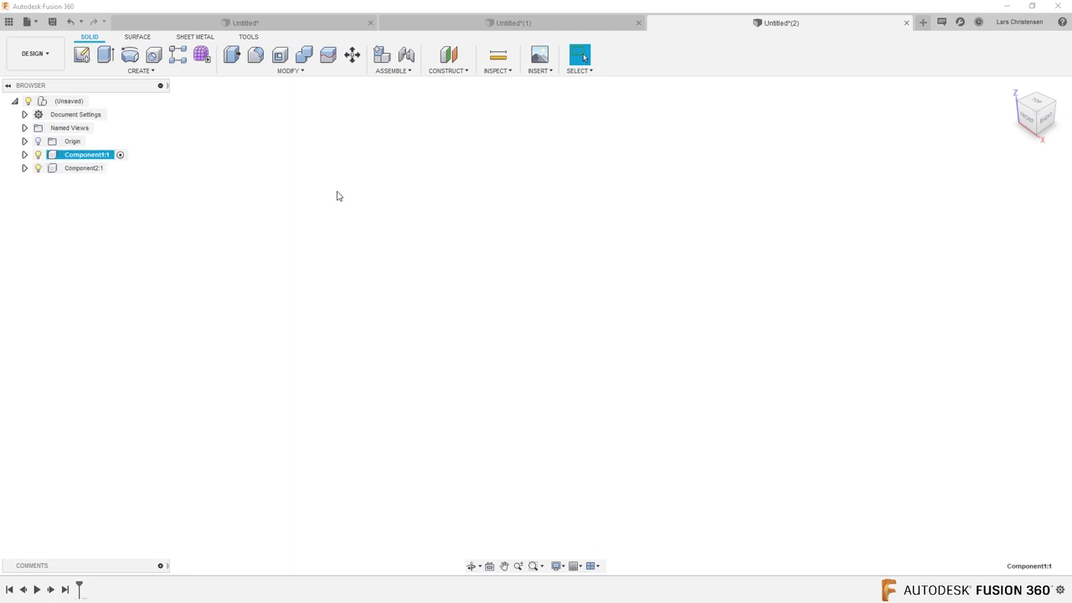
left_click(80, 58)
left_click(569, 317)
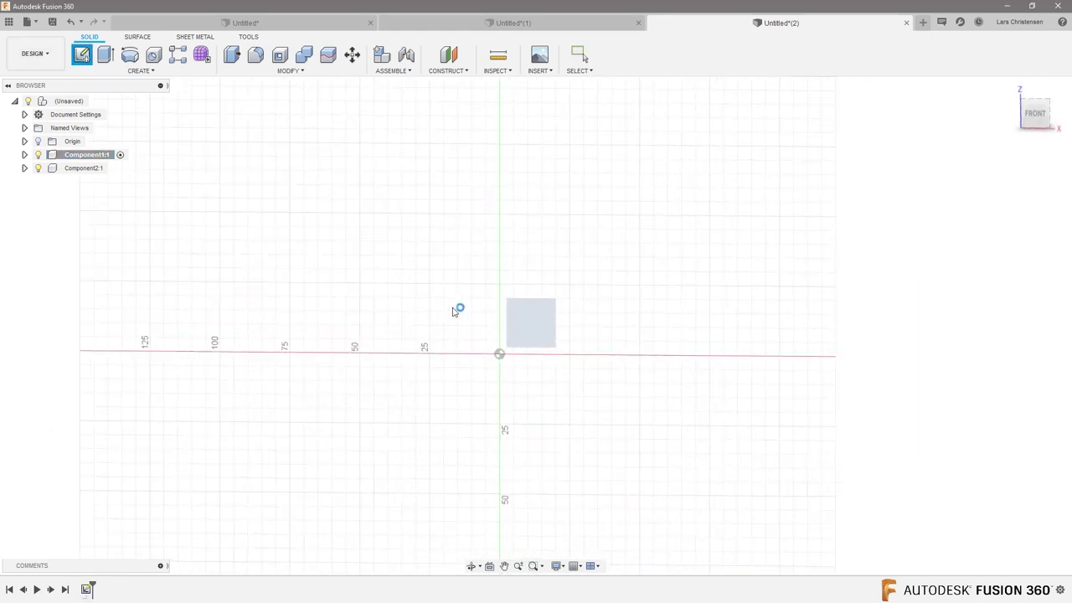
key("c")
left_click(493, 359)
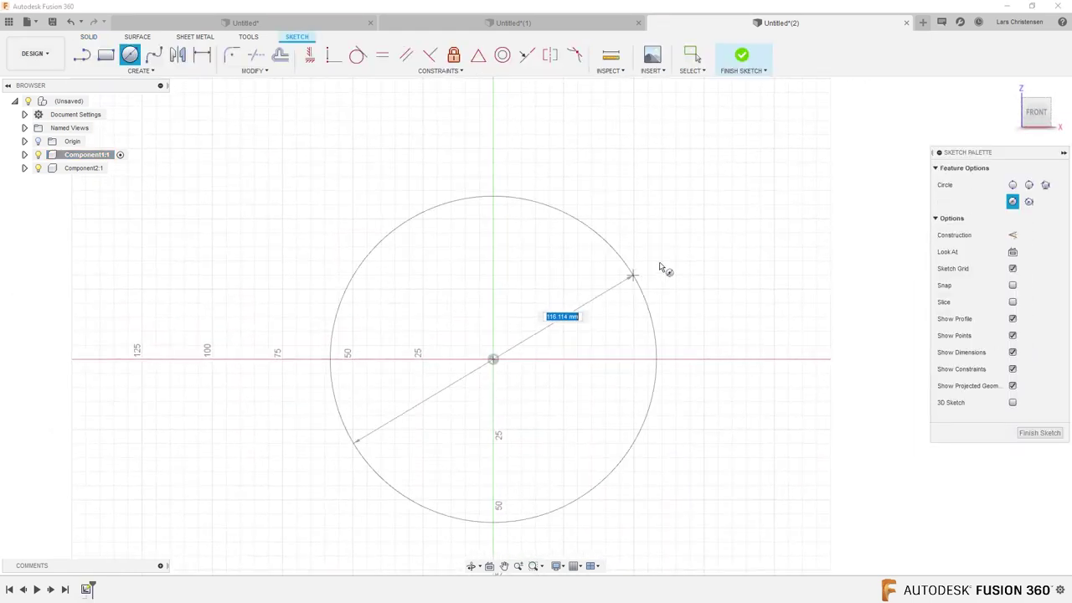
left_click(682, 226)
Extrude the circle to one side by about 207 mm as a new body, and activate the second component
key("q")
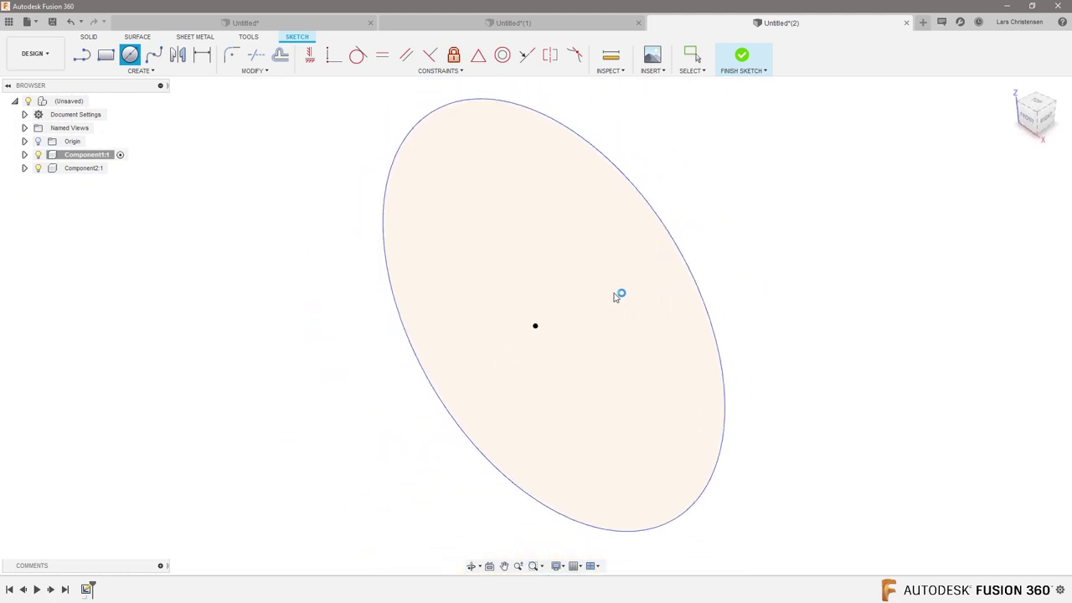
left_click(504, 314)
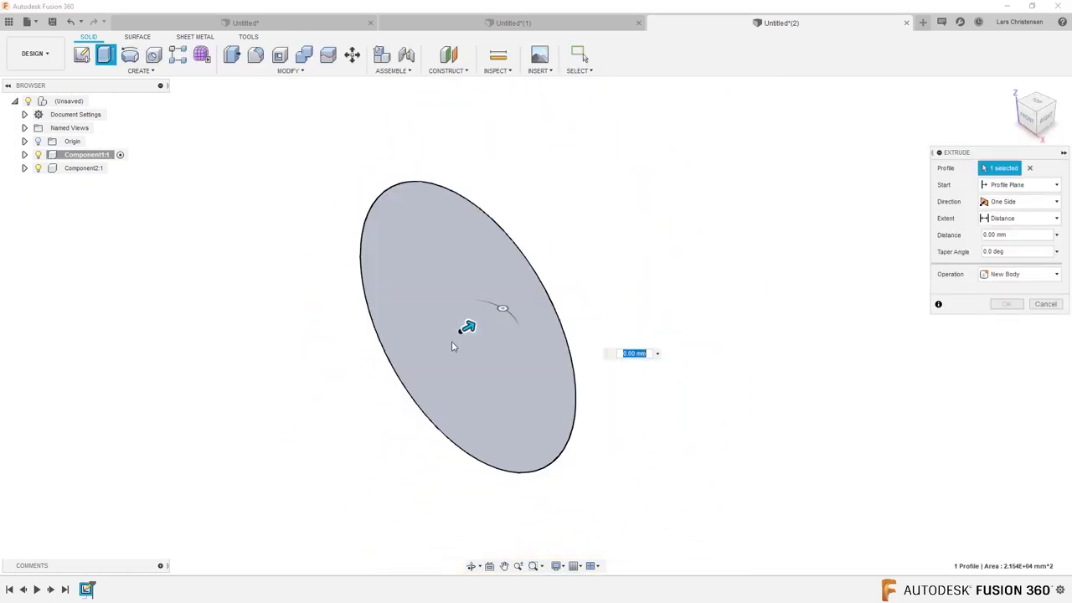
left_click_drag(468, 326, 718, 184)
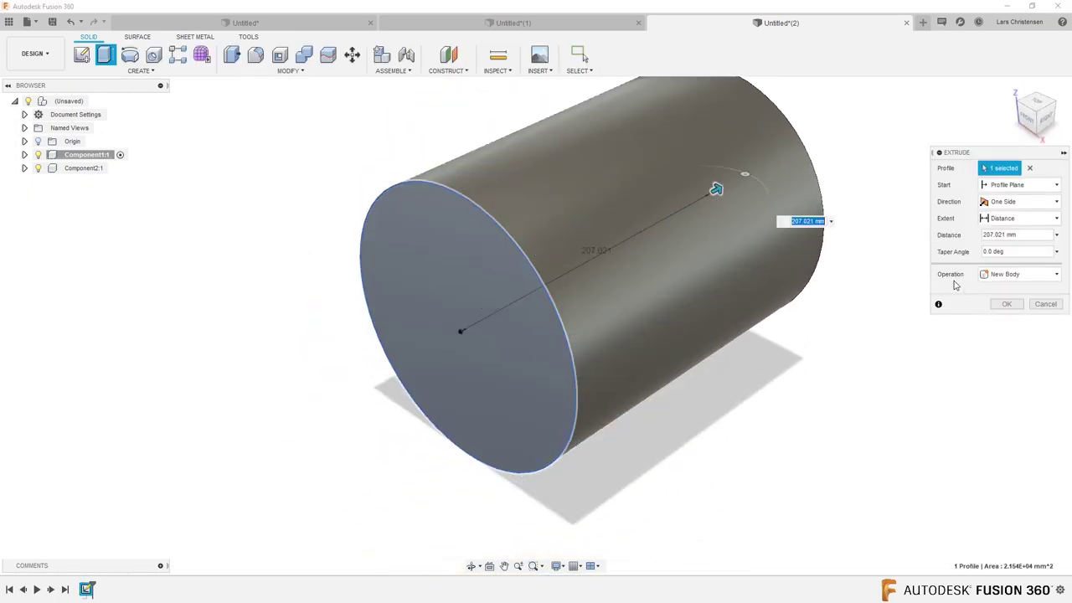
left_click(1006, 304)
left_click(119, 168)
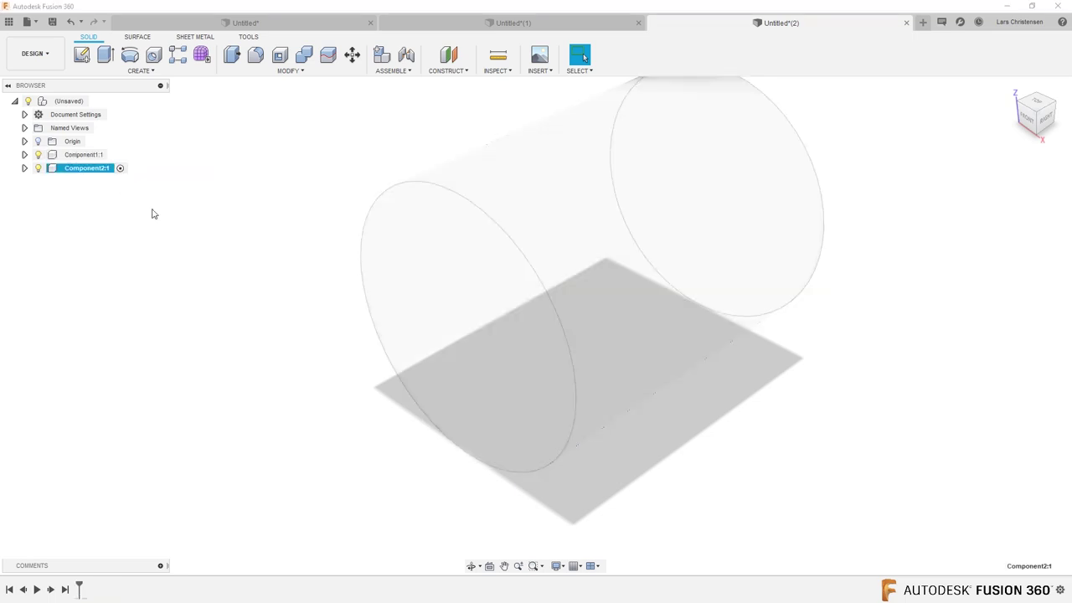
Sketch a rectangle about 432 mm by 24 mm on the front XZ plane, crossing the circle below its centre
left_click(81, 56)
left_click(479, 317)
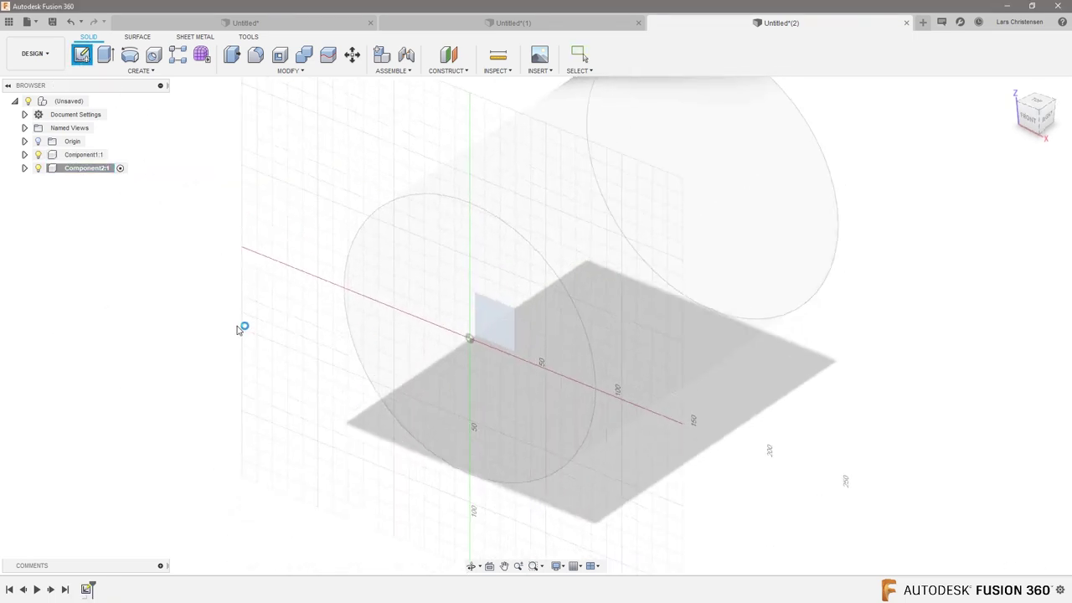
key("r")
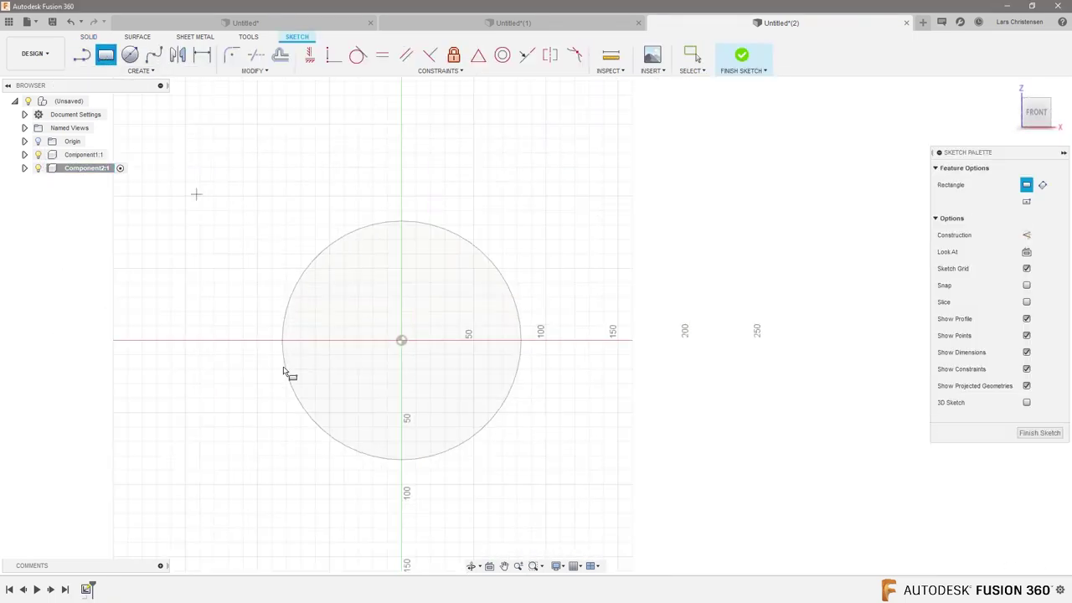
left_click(226, 385)
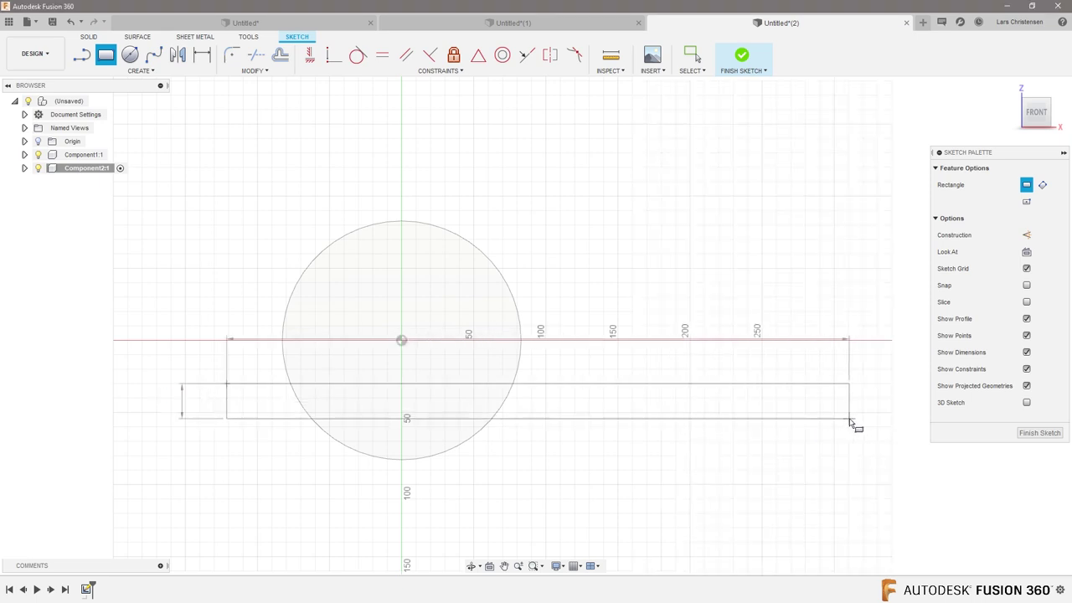
left_click(849, 418)
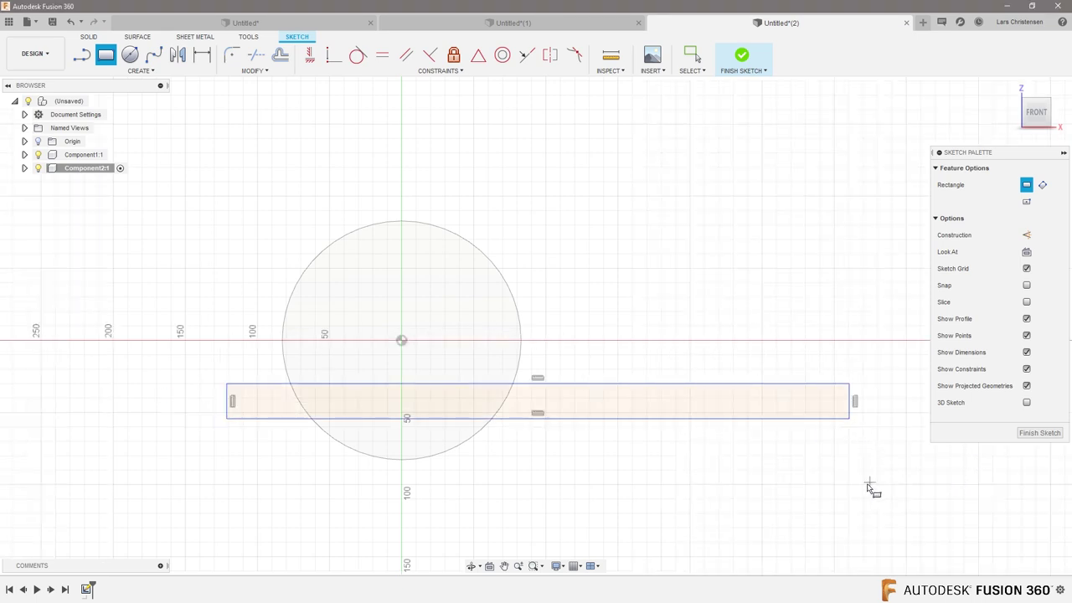
Extrude the rectangle about 406.5 mm to one side along the cylinder's direction as a new body
middle_click_drag(876, 488, 764, 500, "shift")
key("e")
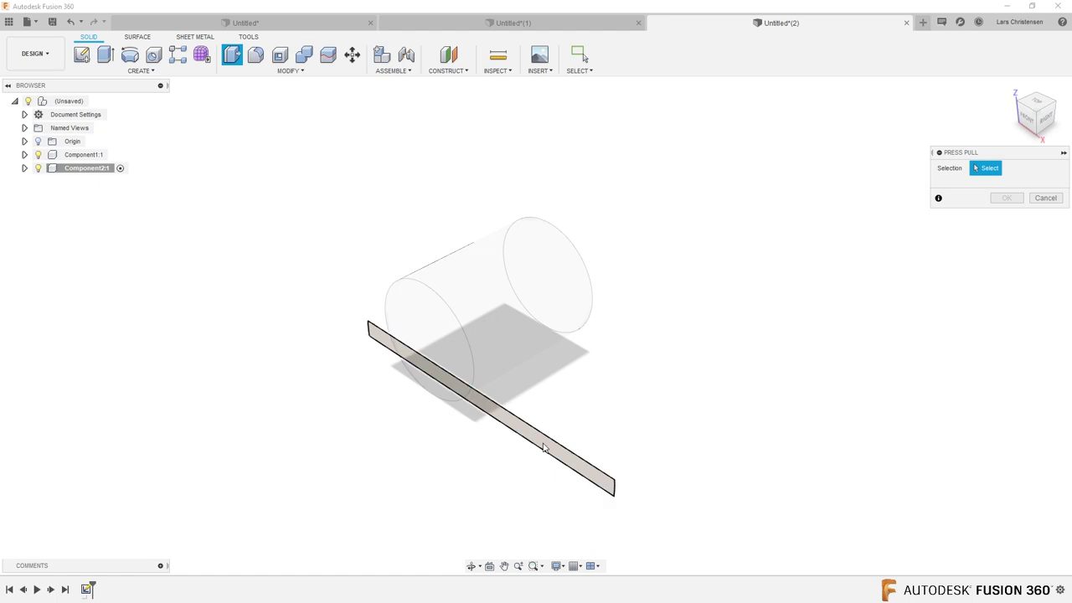
key("Return")
key("e")
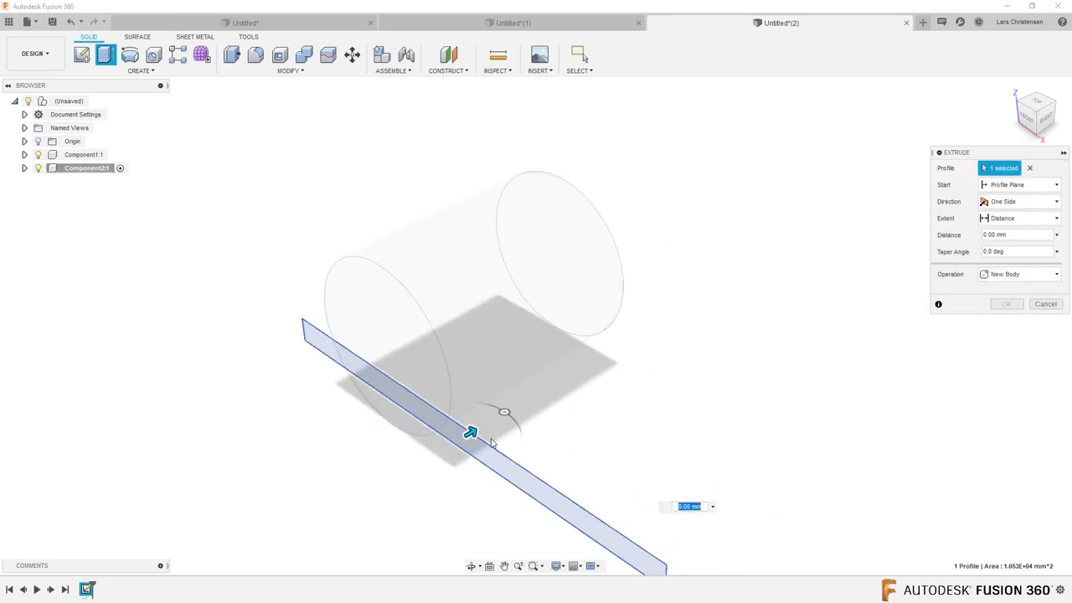
left_click_drag(471, 432, 769, 247)
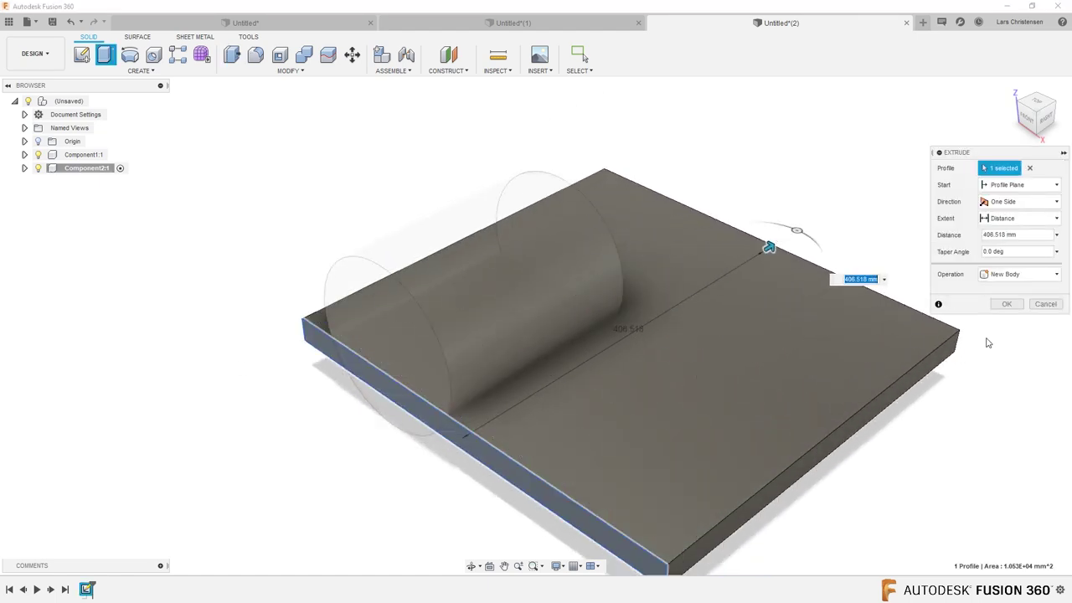
left_click(1006, 304)
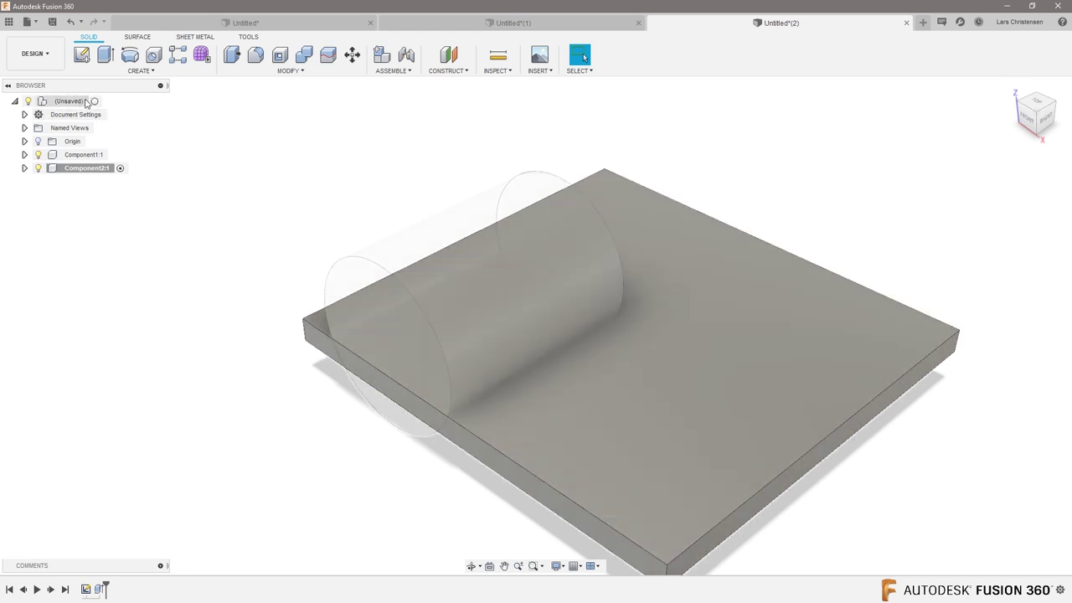
Activate the top-level component so both components are fully shown
left_click(94, 101)
middle_click_drag(213, 436, 707, 463, "shift")
key("Home")
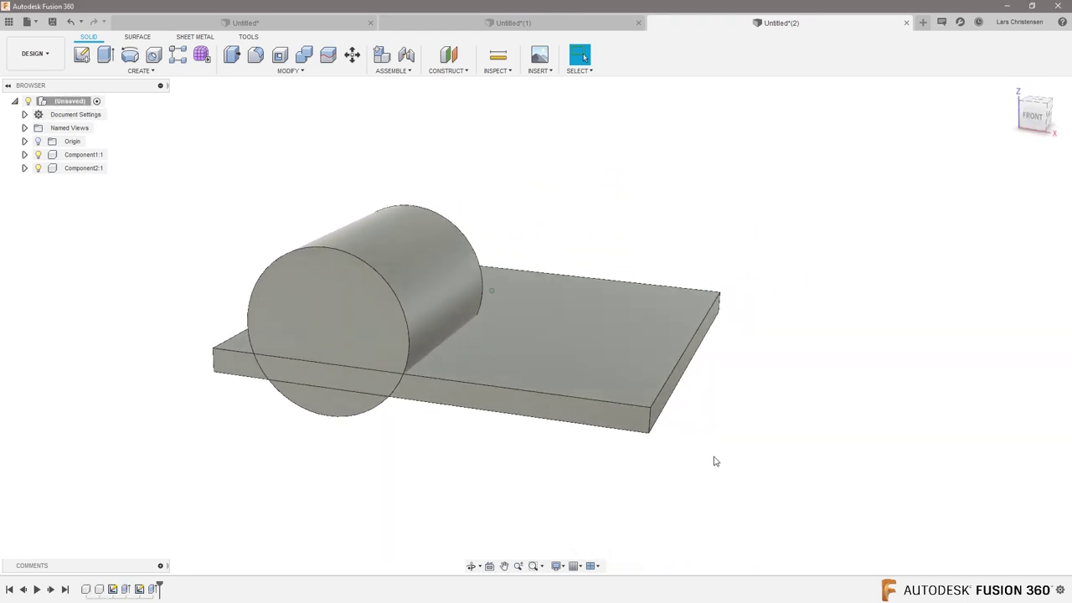
Measure the cylinder's front circular edge with the measuring precision set to 0.12345
left_click(498, 57)
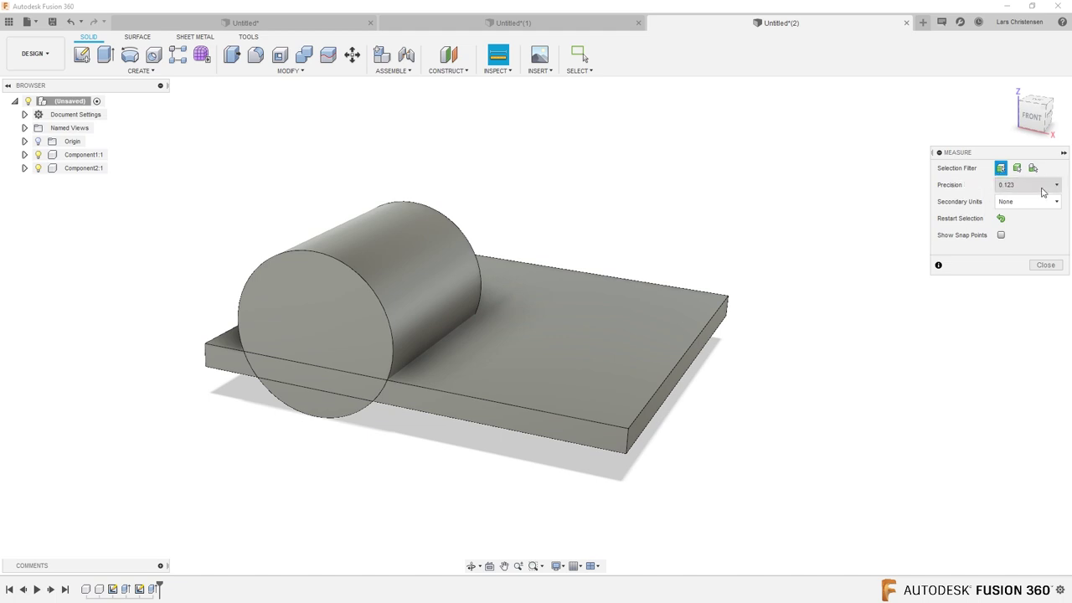
left_click(1043, 186)
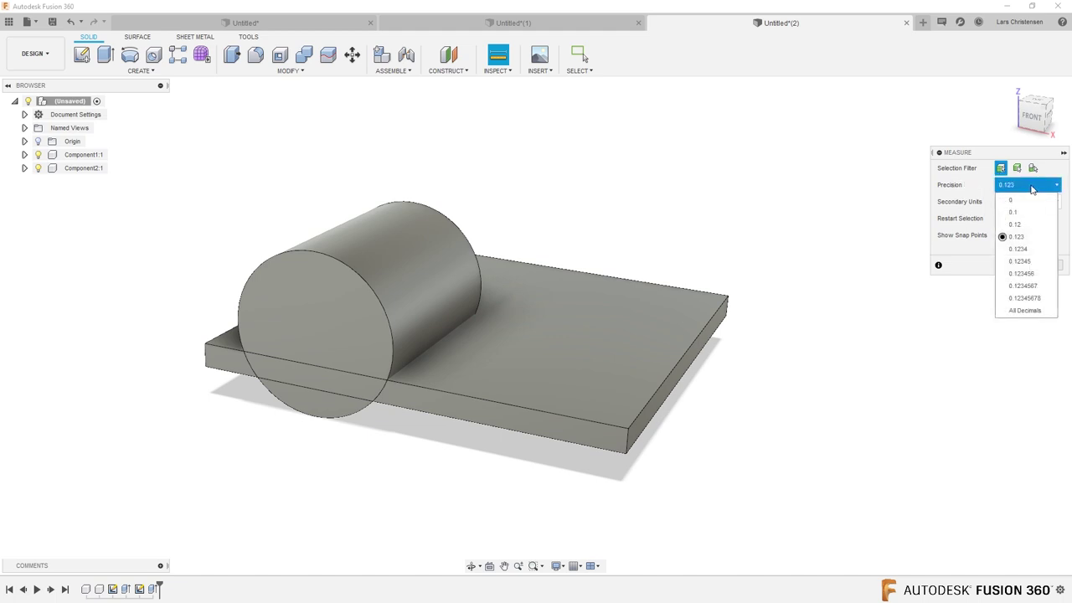
left_click(1033, 261)
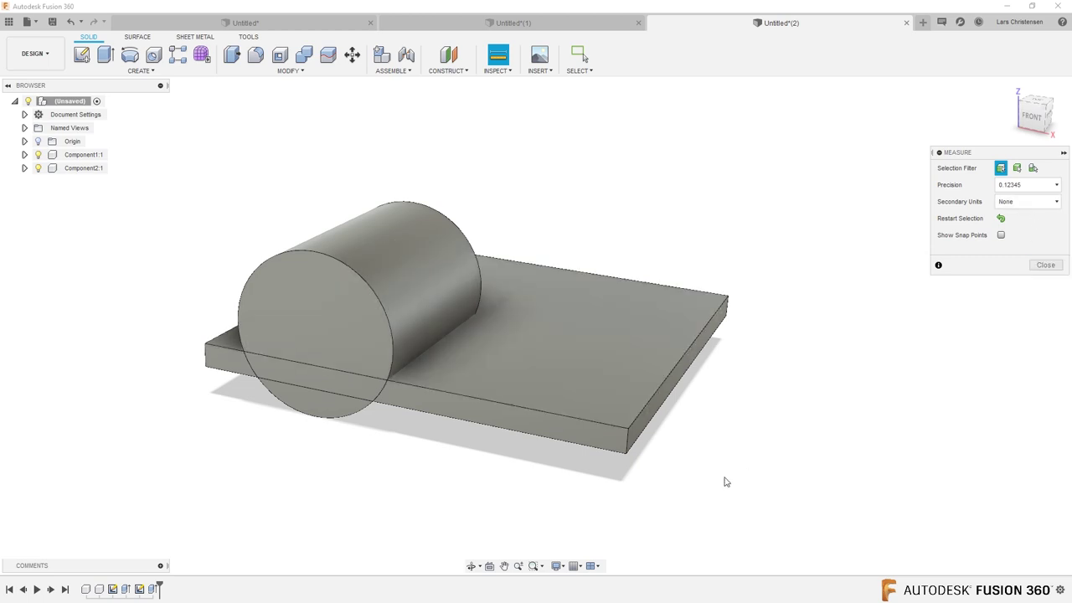
middle_click_drag(753, 508, 828, 393, "shift")
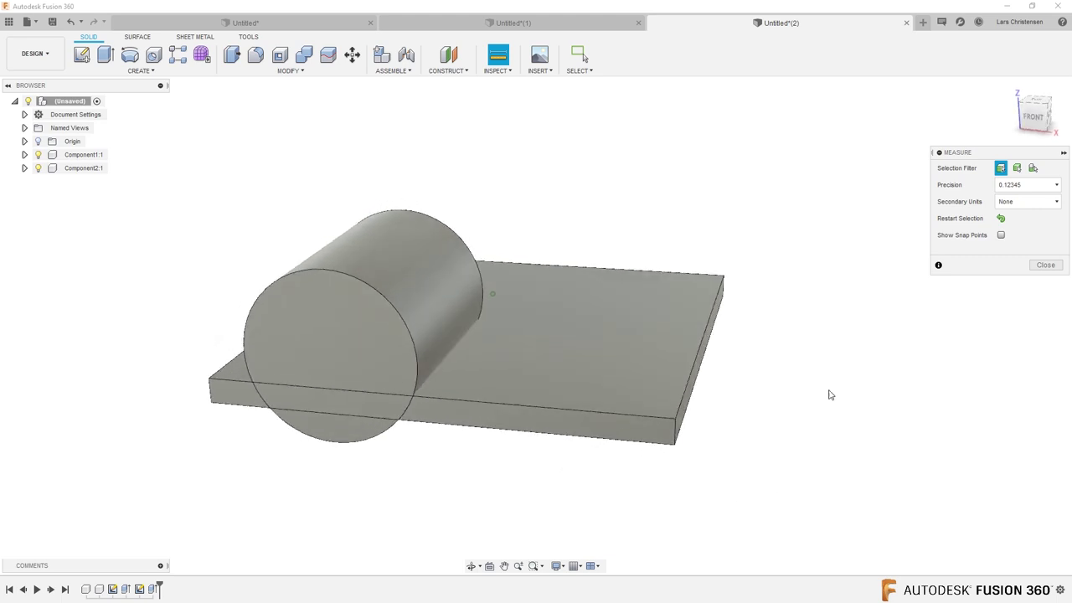
left_click(1032, 118)
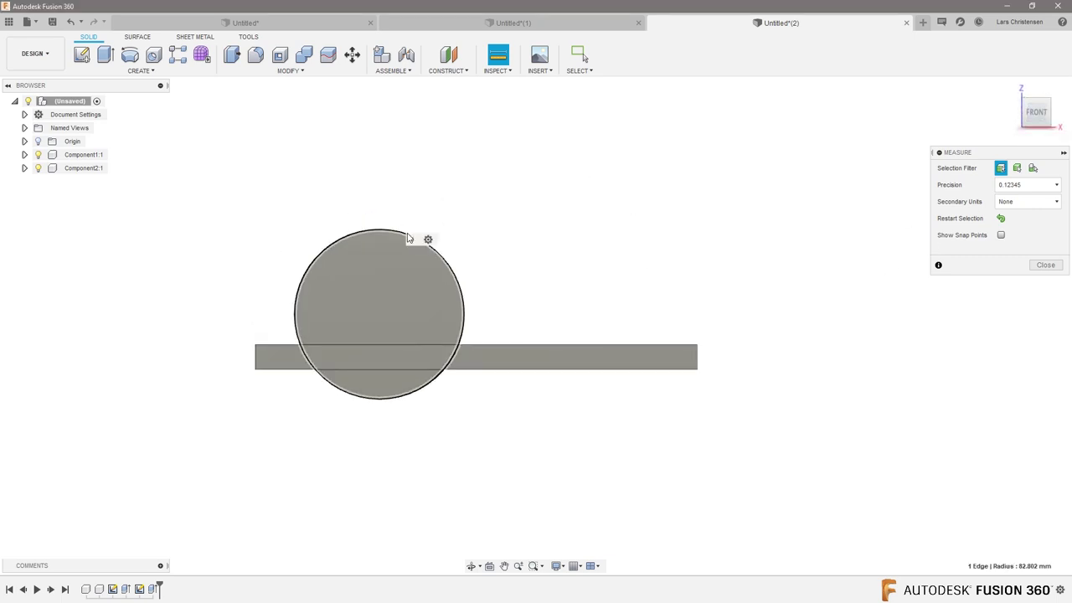
left_click(408, 237)
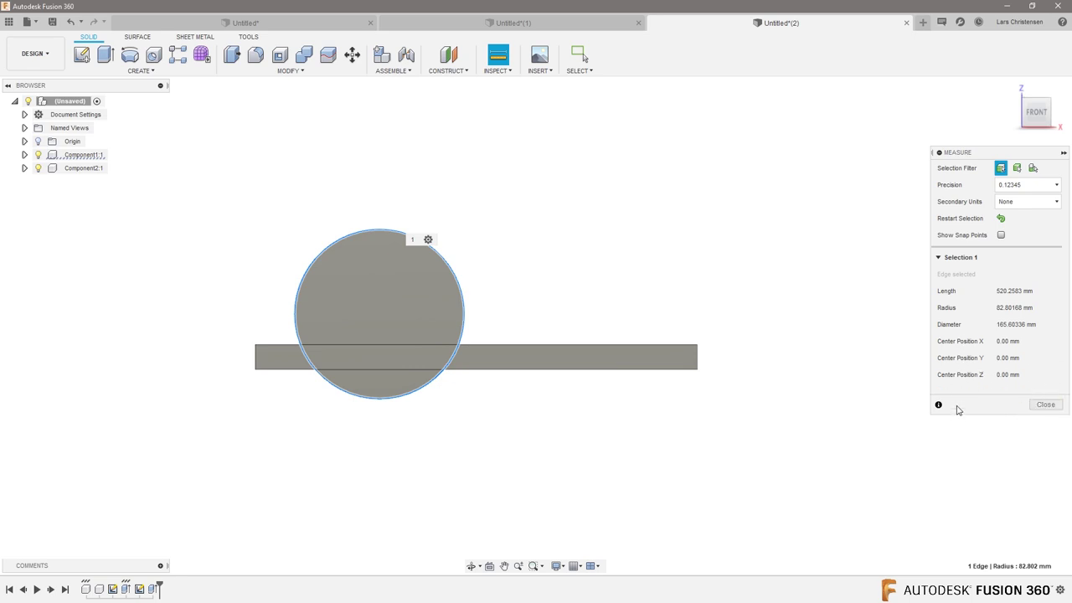
left_click(742, 396)
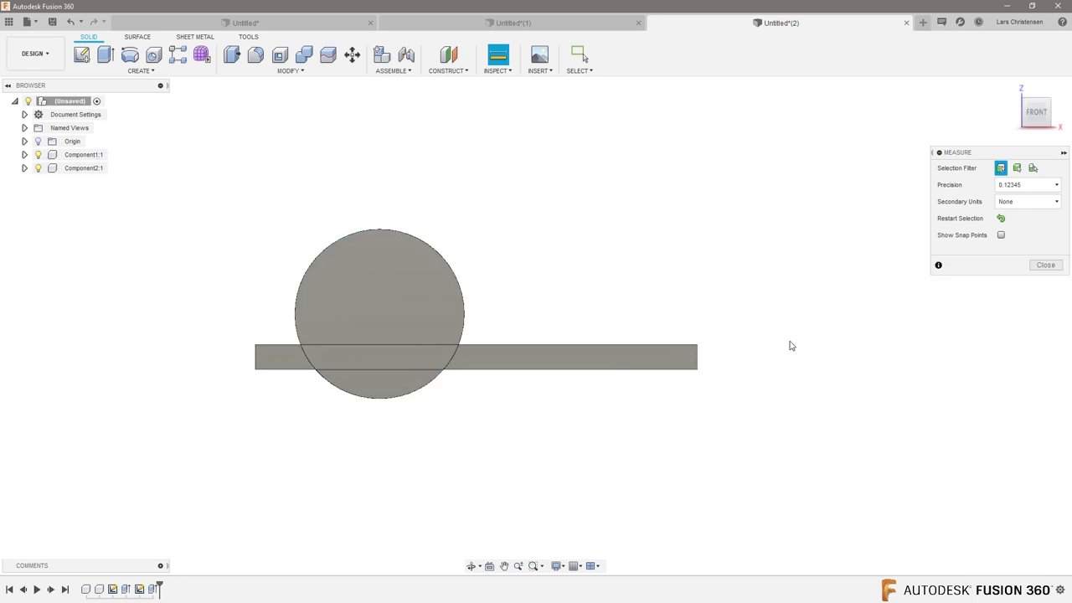
Query the position of the plate's upper front corner and measure the distance between its lower and upper front edges
left_click(697, 346)
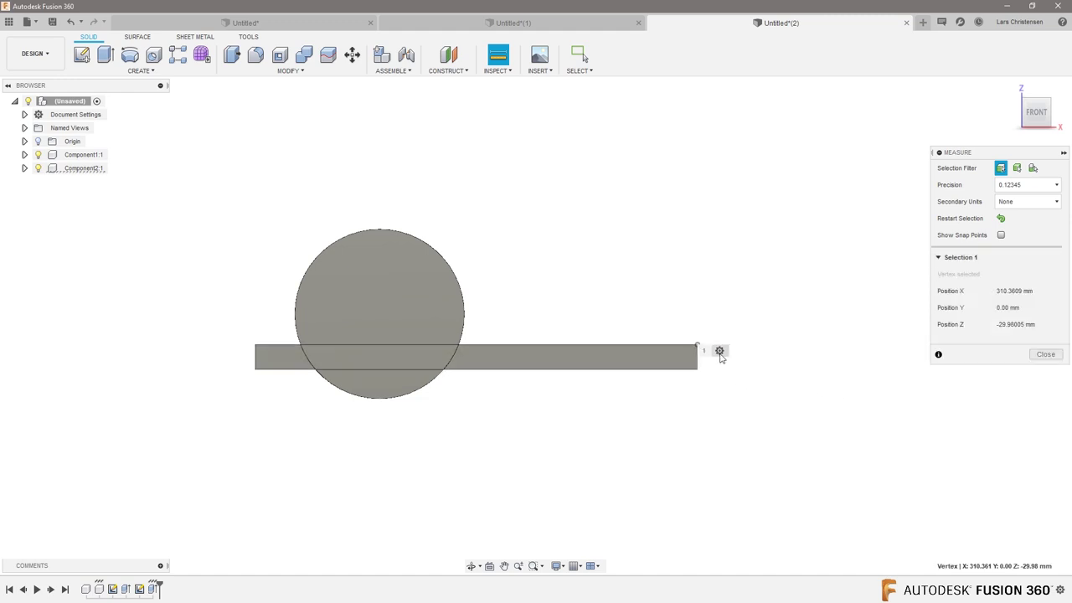
left_click(1000, 294)
left_click(626, 440)
left_click(564, 370)
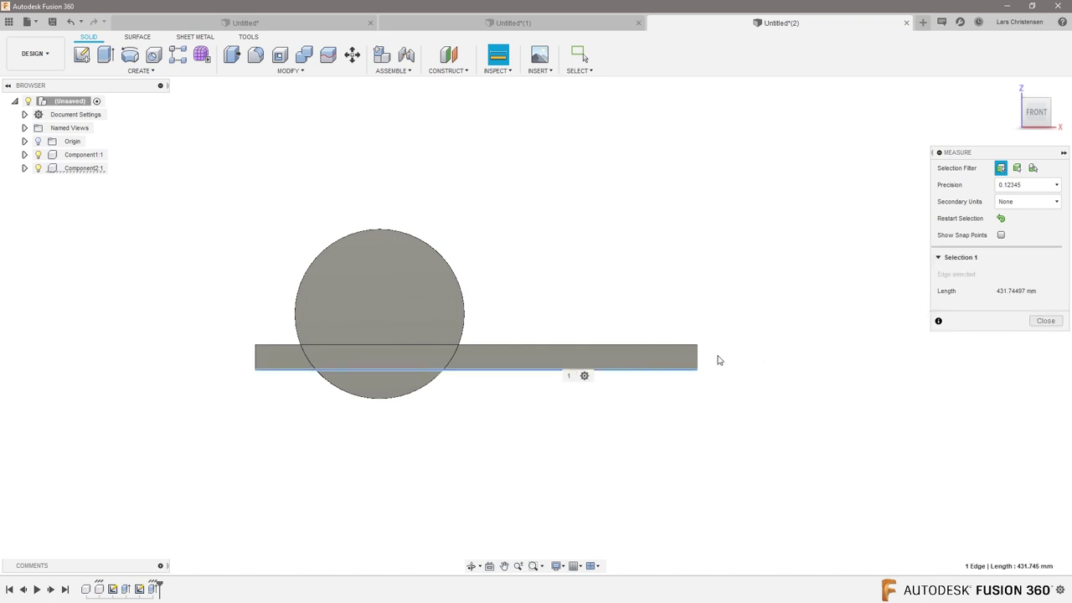
left_click(674, 346)
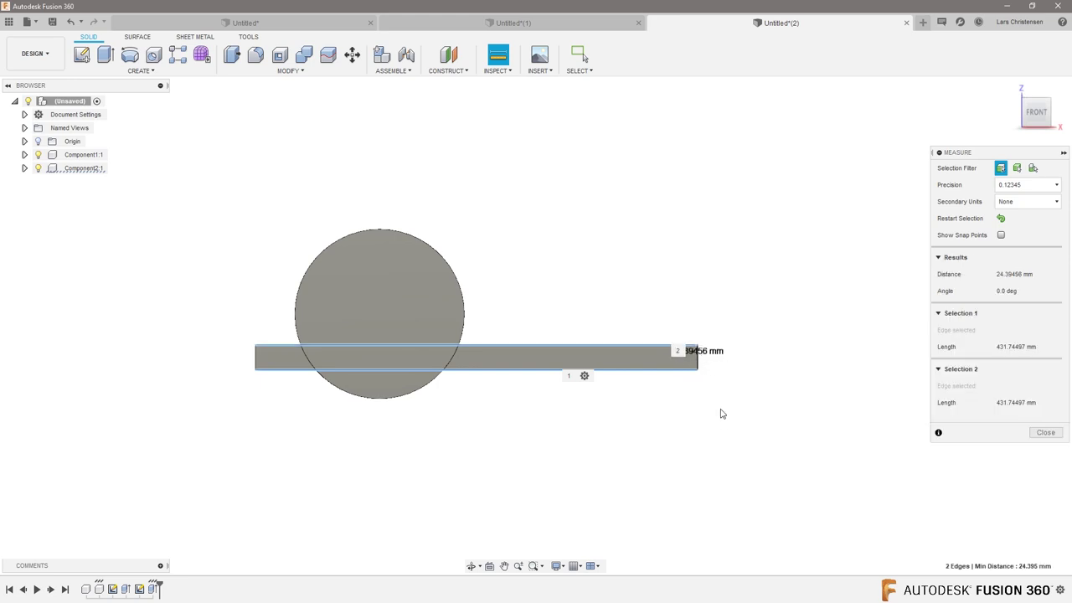
left_click(791, 458)
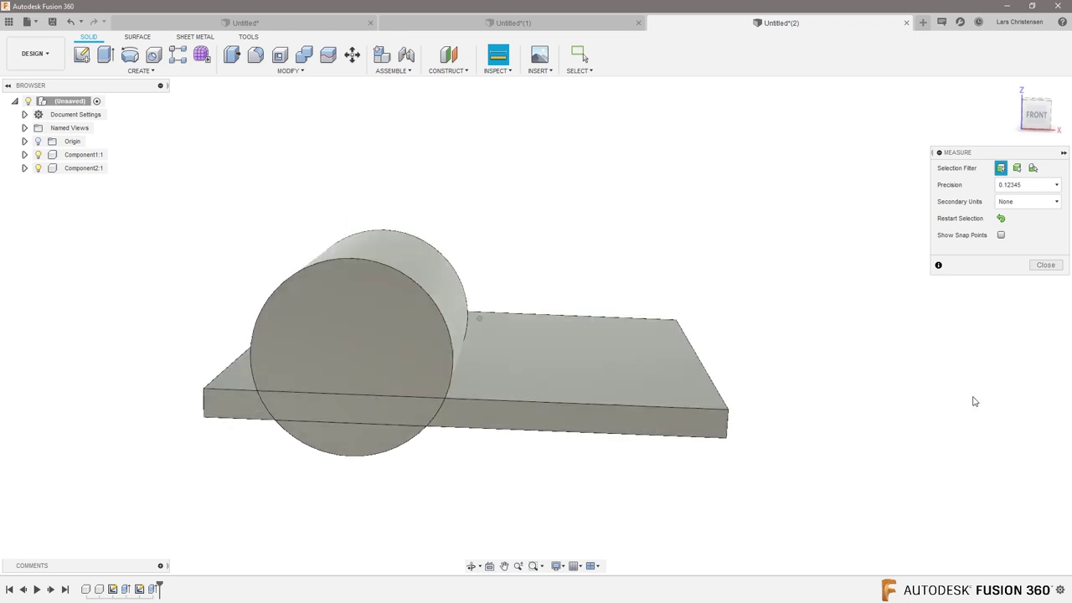
Show snap points and measure the distance from the midpoint of the cylinder's axis to the plate's far upper corner
left_click(1001, 235)
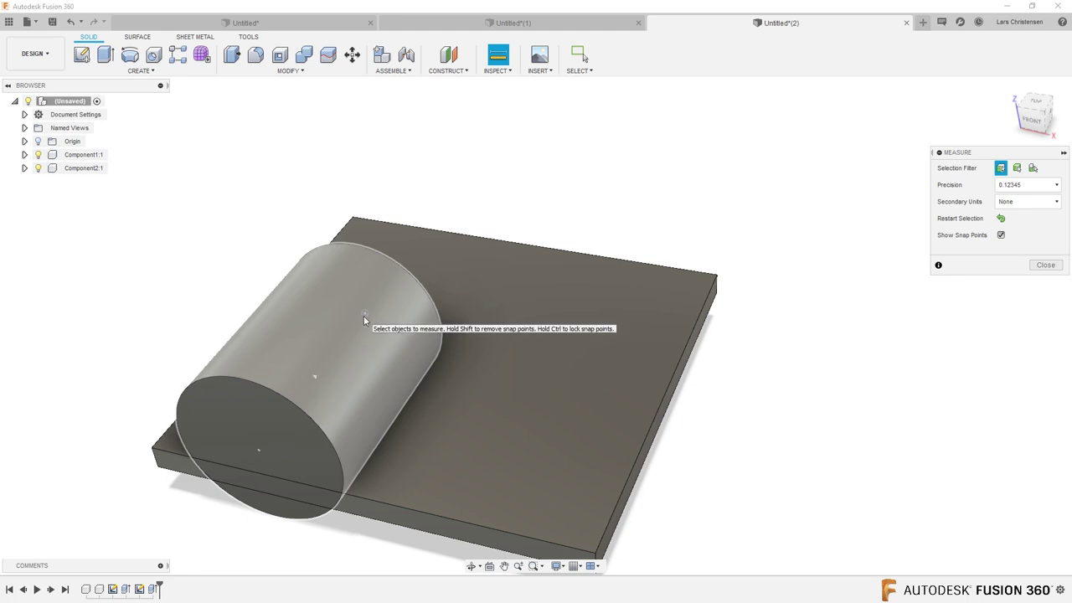
left_click(315, 379)
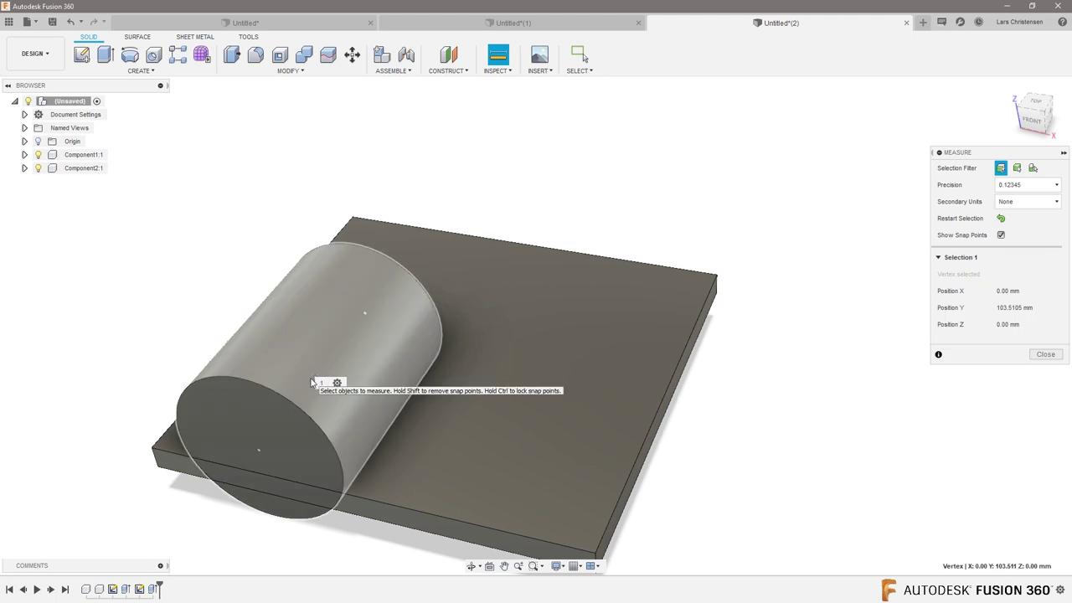
left_click(718, 276)
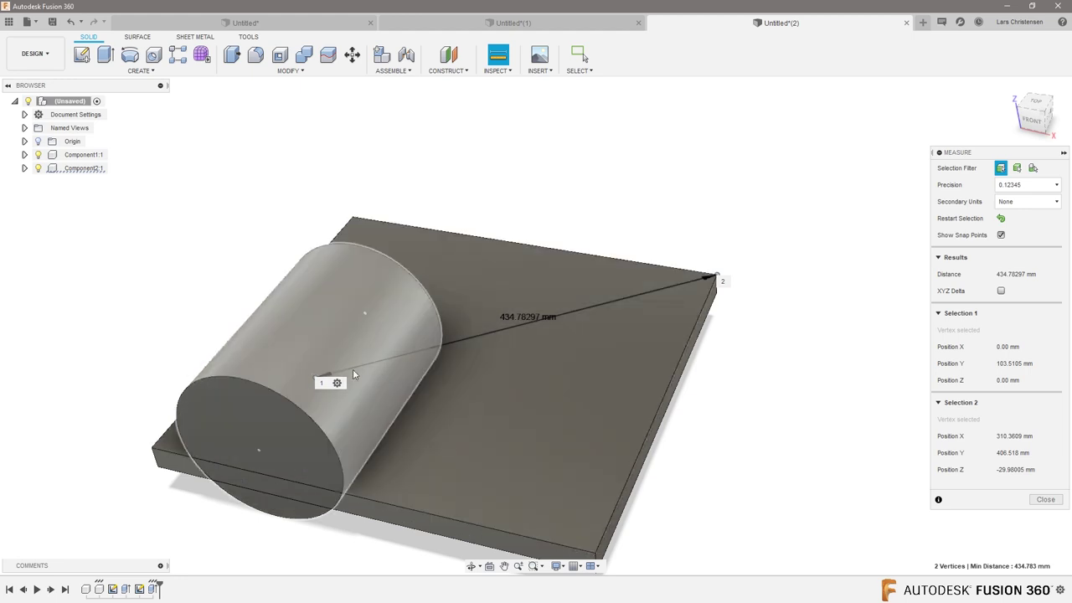
middle_click_drag(372, 366, 776, 345, "shift")
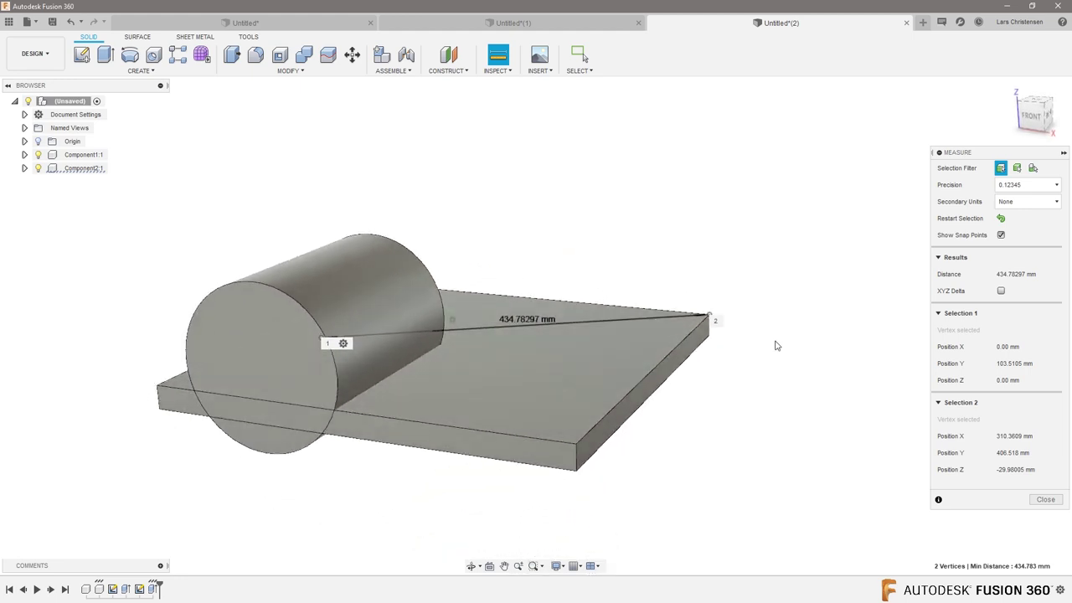
Show the XYZ delta of the measured distance, examine its components around the model, and clear the selection
left_click(1000, 291)
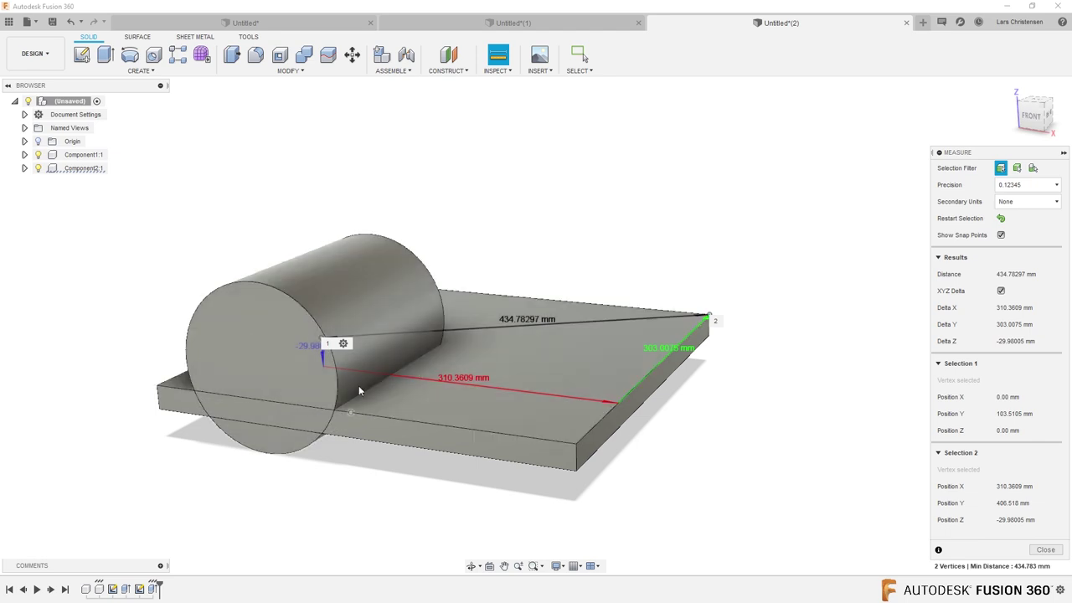
middle_click_drag(358, 386, 349, 332, "shift")
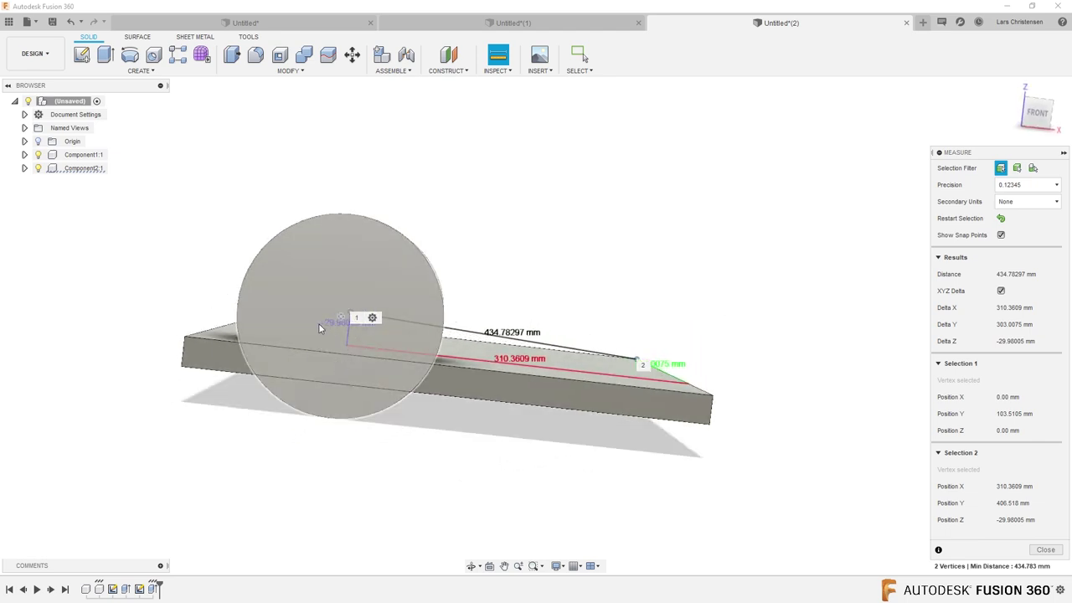
middle_click_drag(325, 323, 678, 455, "shift")
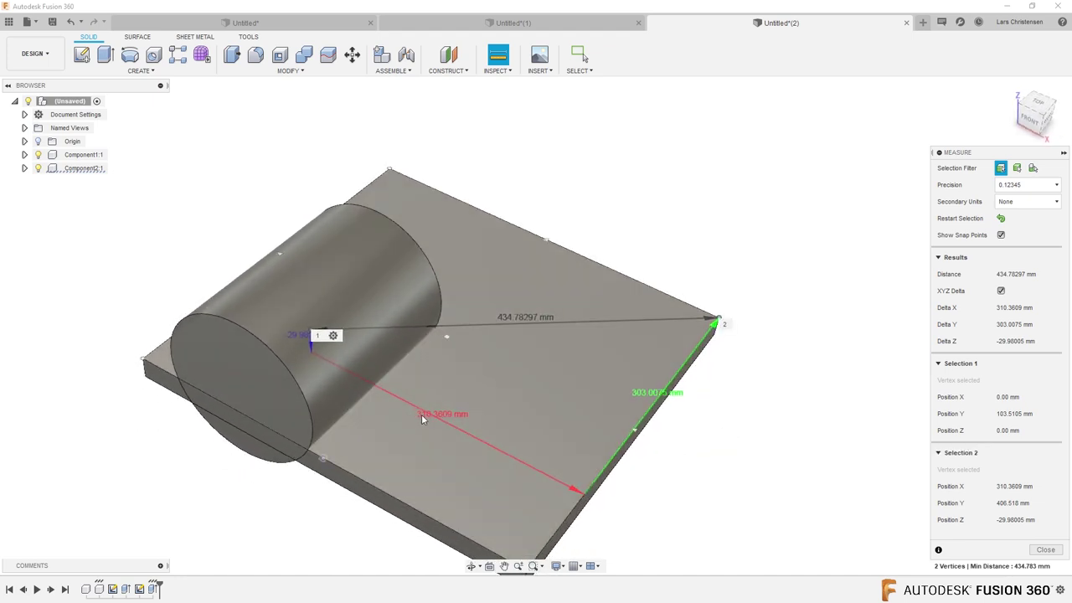
middle_click_drag(433, 410, 545, 453, "shift")
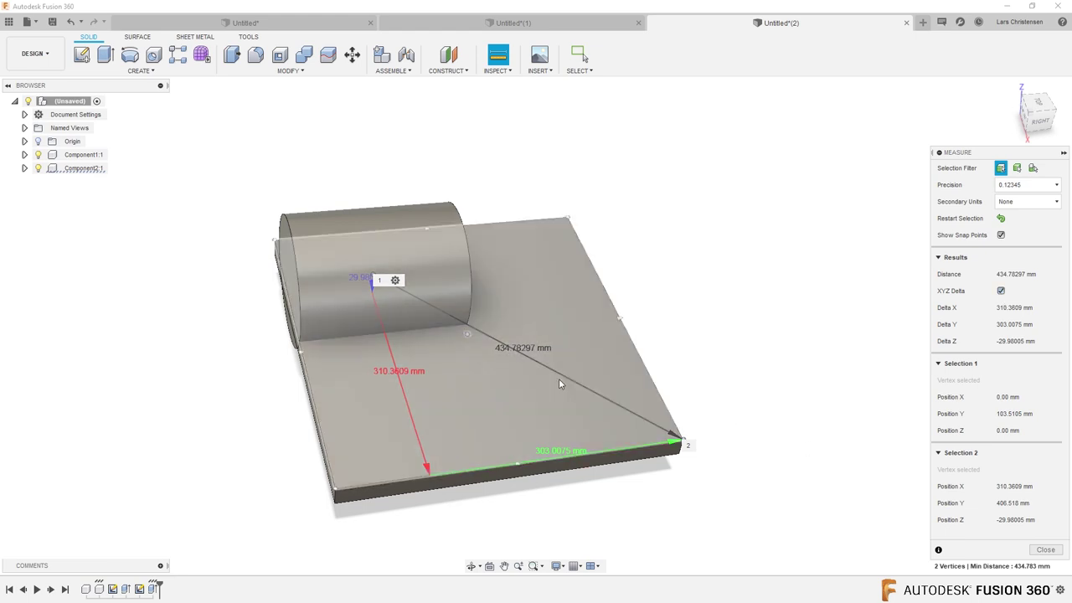
middle_click_drag(790, 402, 687, 461, "shift")
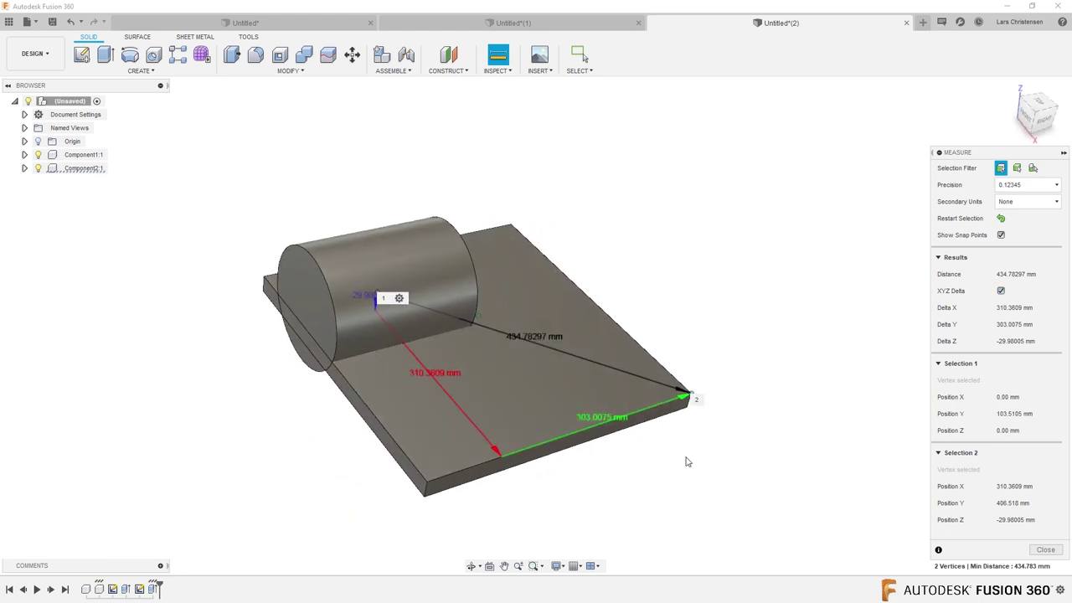
left_click(728, 459)
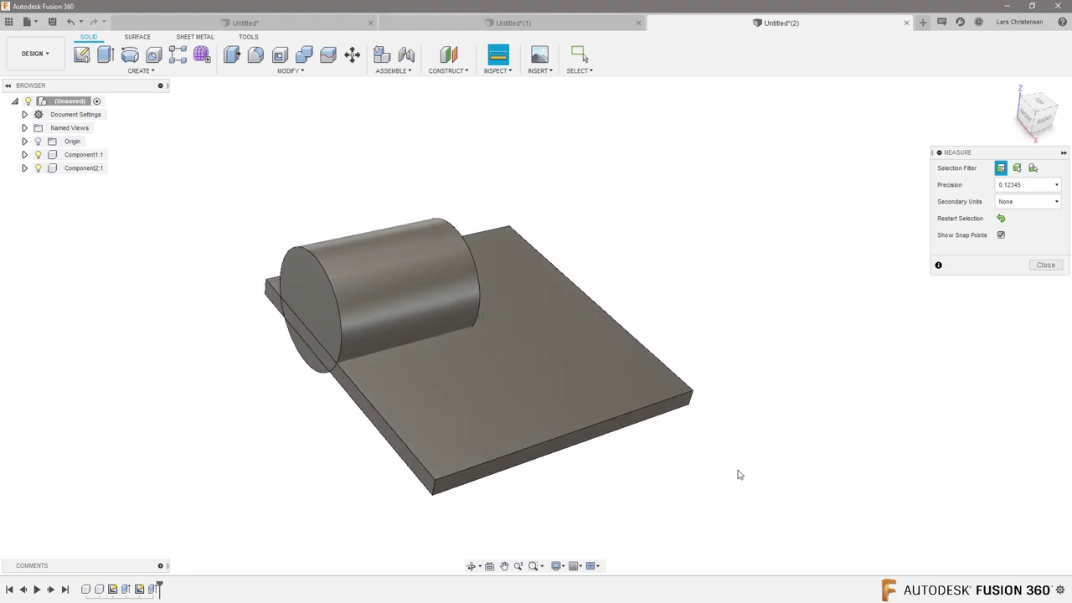
Leave the Measure tool and start a top-level sketch on the front origin plane
scroll(738, 475, "up", 2)
middle_click_drag(740, 474, 1033, 108, "shift")
left_click(1038, 118)
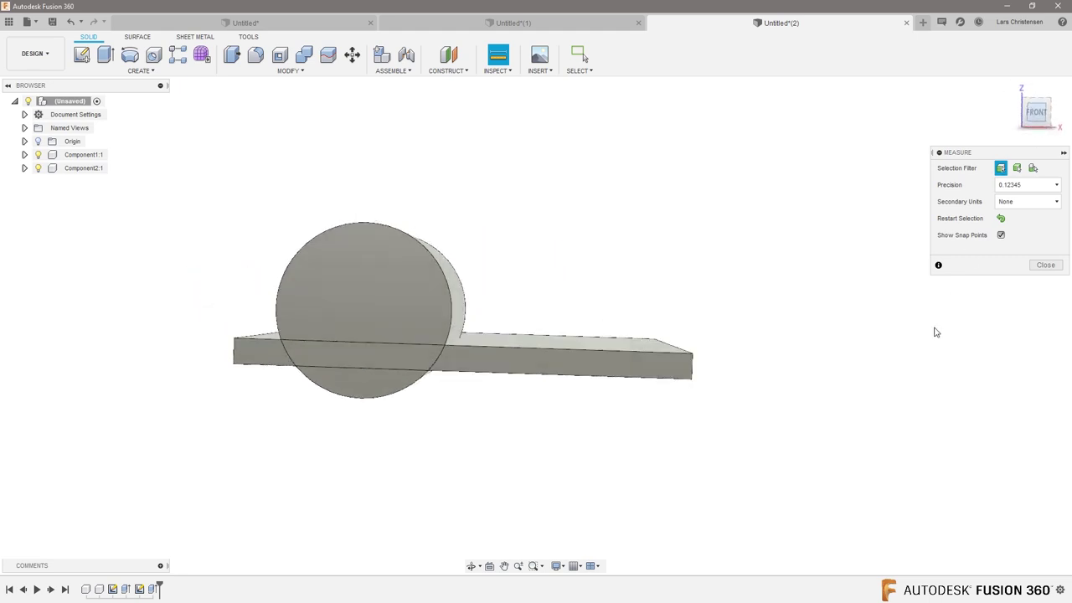
scroll(347, 412, "up", 3)
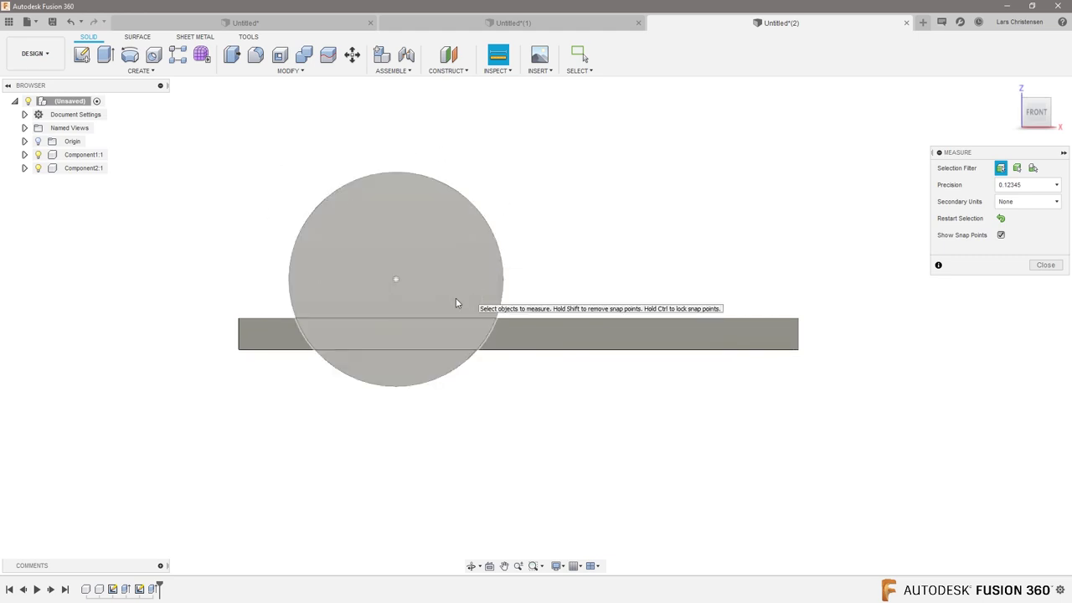
left_click(1053, 268)
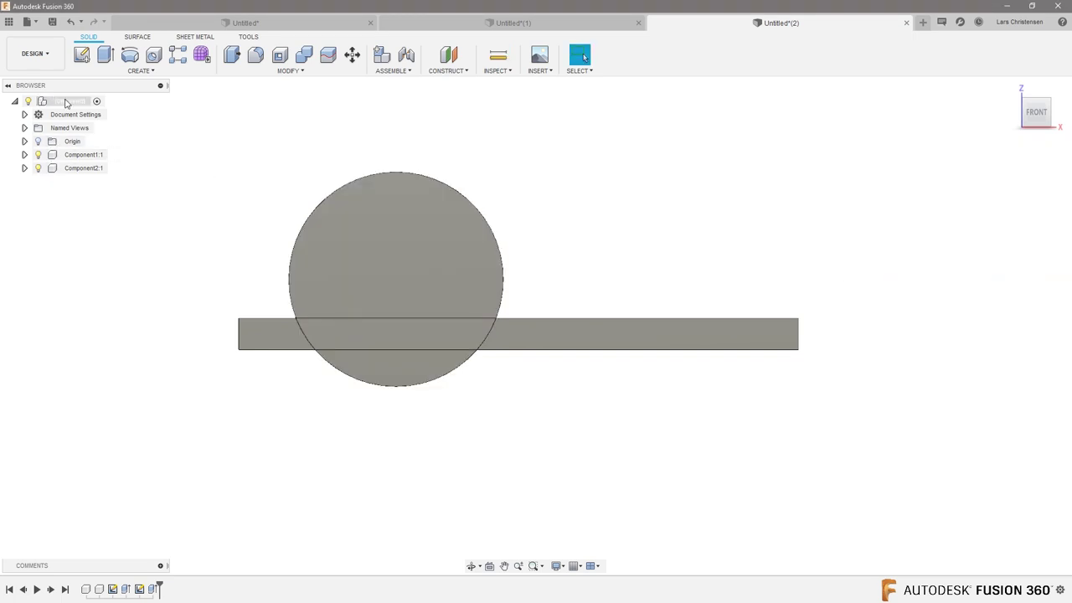
left_click(82, 55)
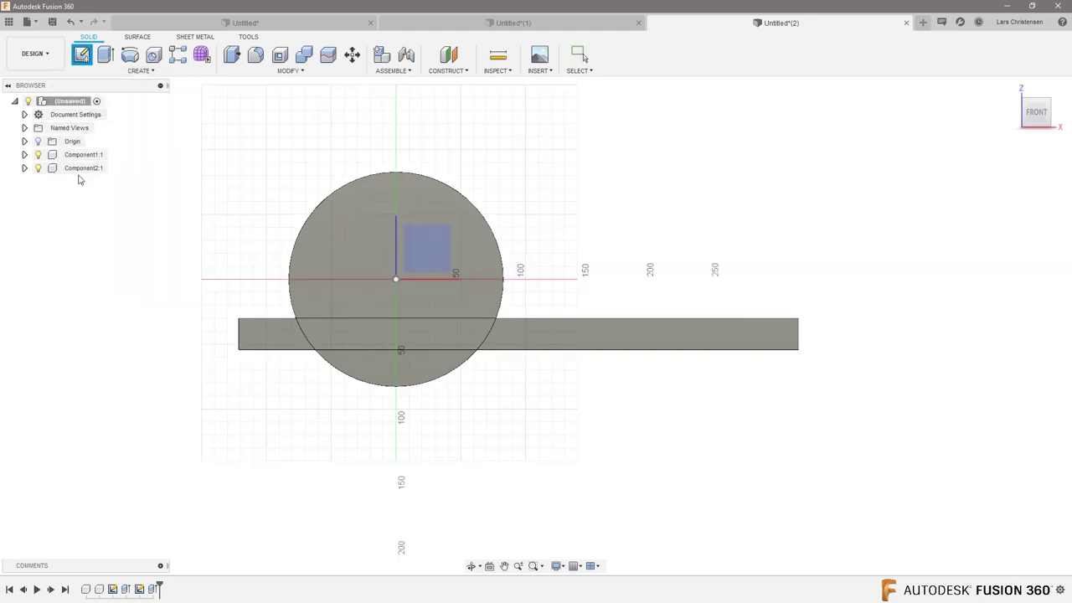
left_click(421, 241)
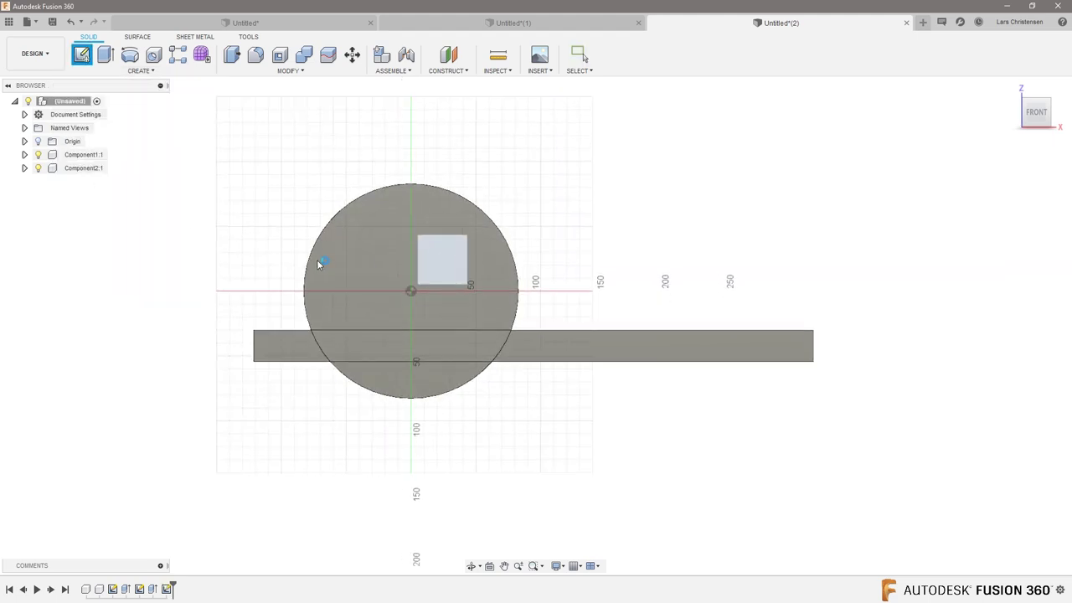
Project the cylinder and plate bodies into the sketch using the body selection filter, with the projection link on
scroll(514, 449, "up", 2)
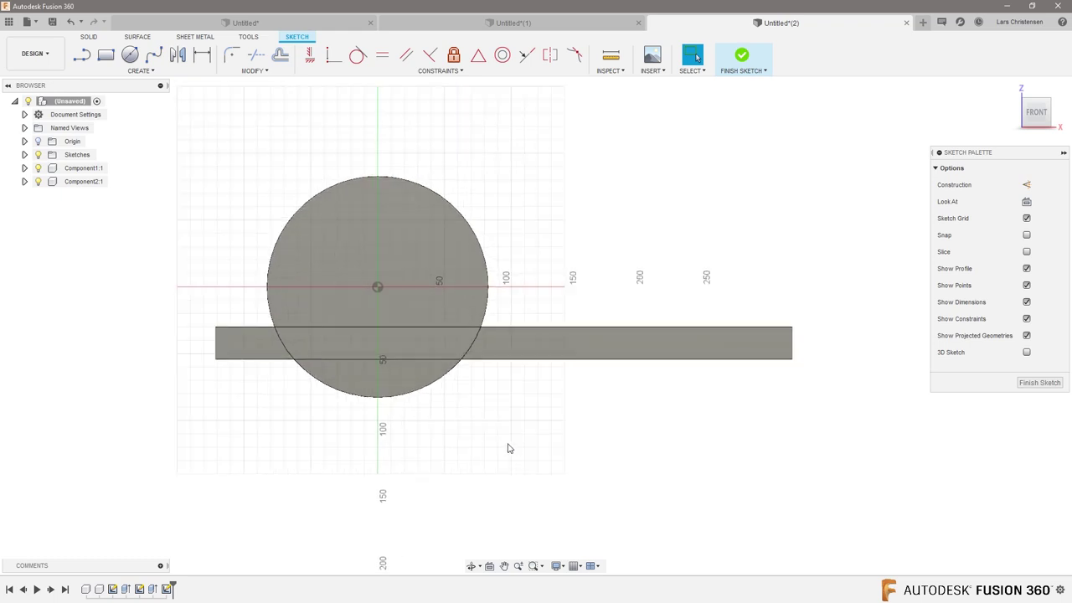
key("p")
left_click(1007, 185)
left_click(444, 270)
left_click(664, 339)
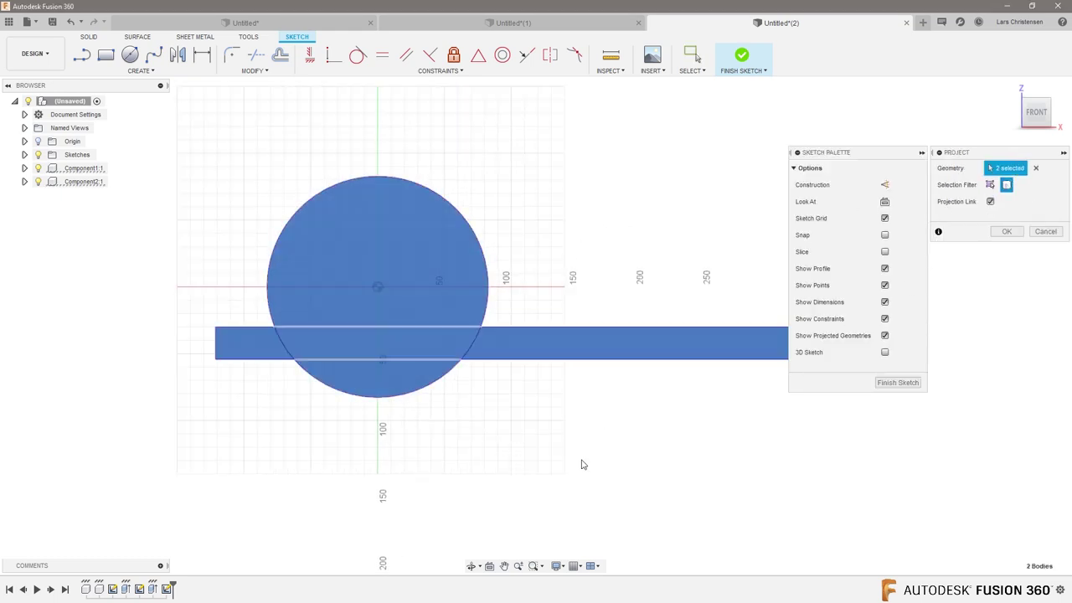
left_click(1007, 232)
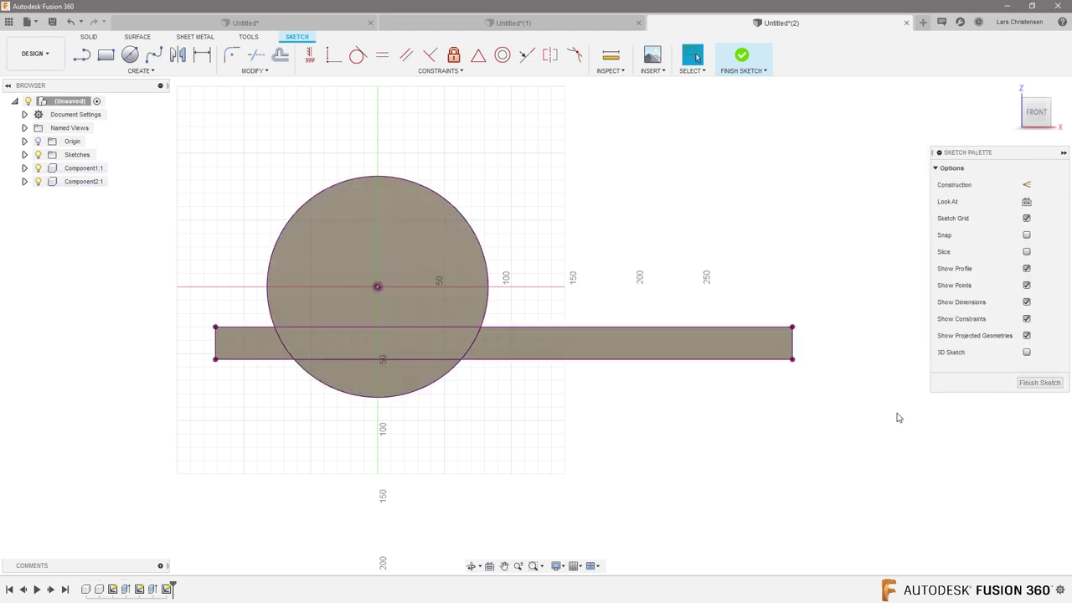
Draw a horizontal line about 129 mm long from the projected circle's lowest point and delete the extra slanted segment
scroll(692, 407, "up", 3)
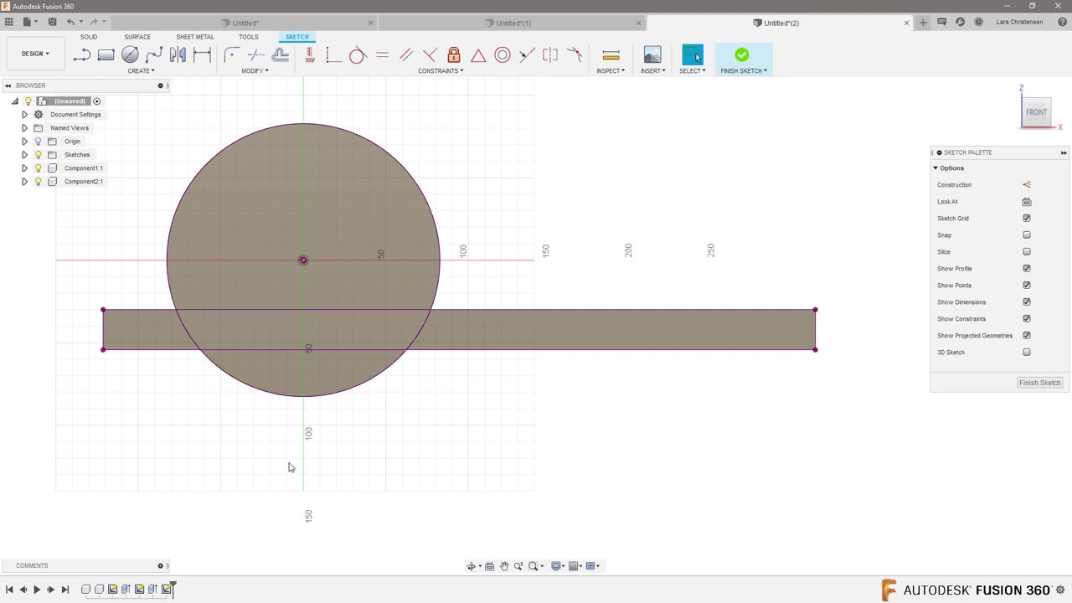
key("l")
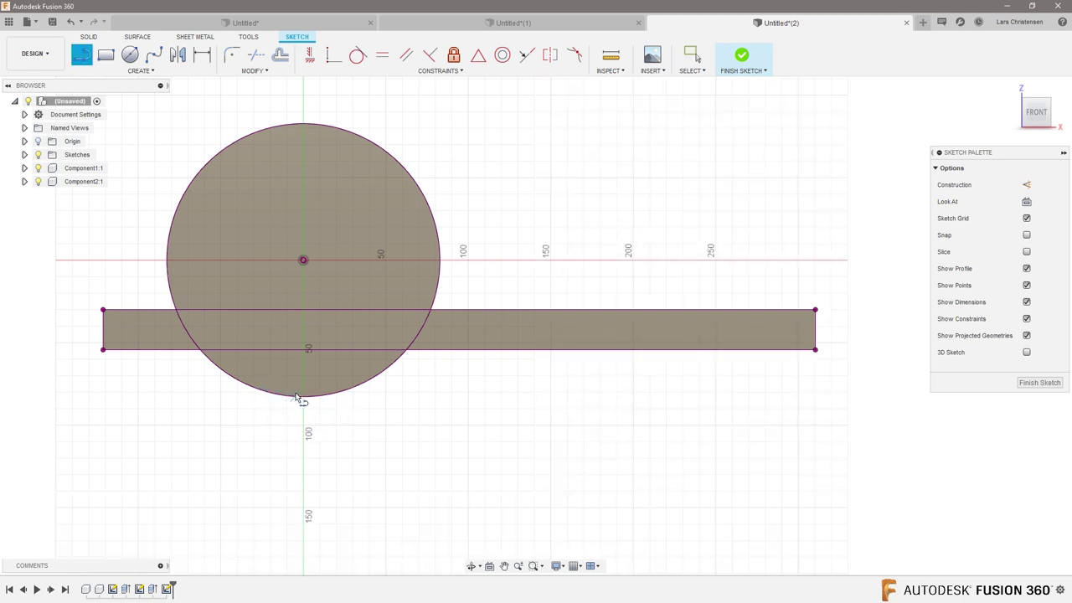
left_click(304, 396)
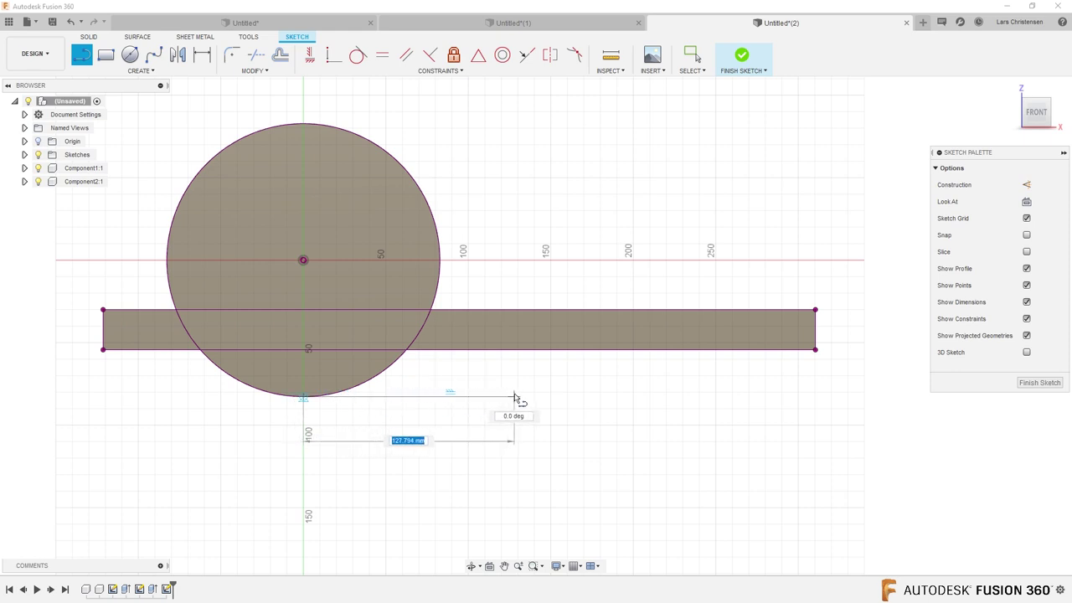
left_click(516, 397)
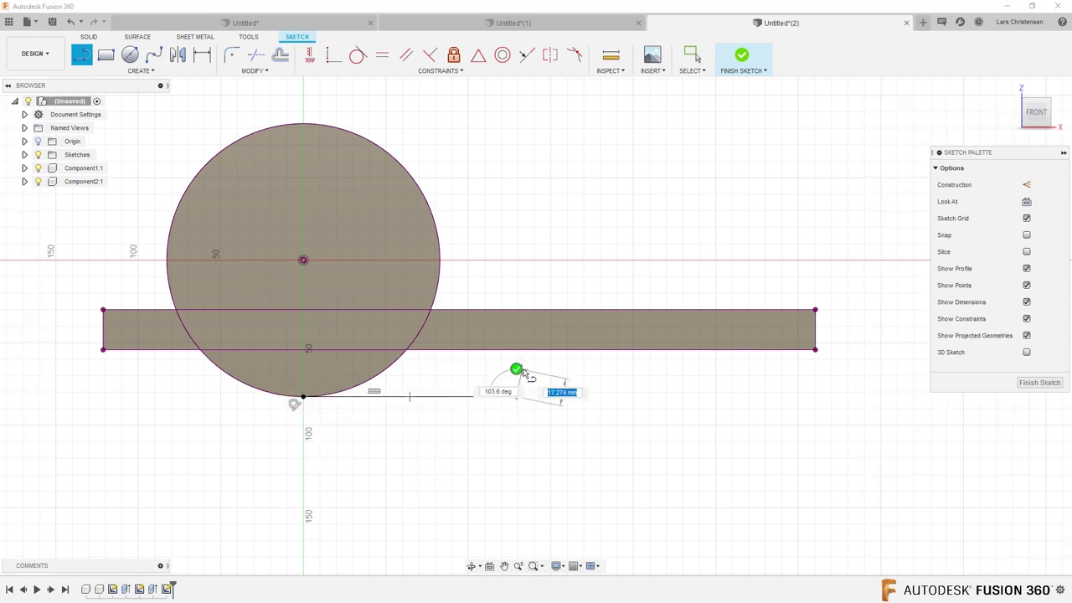
left_click(523, 369)
key("Escape")
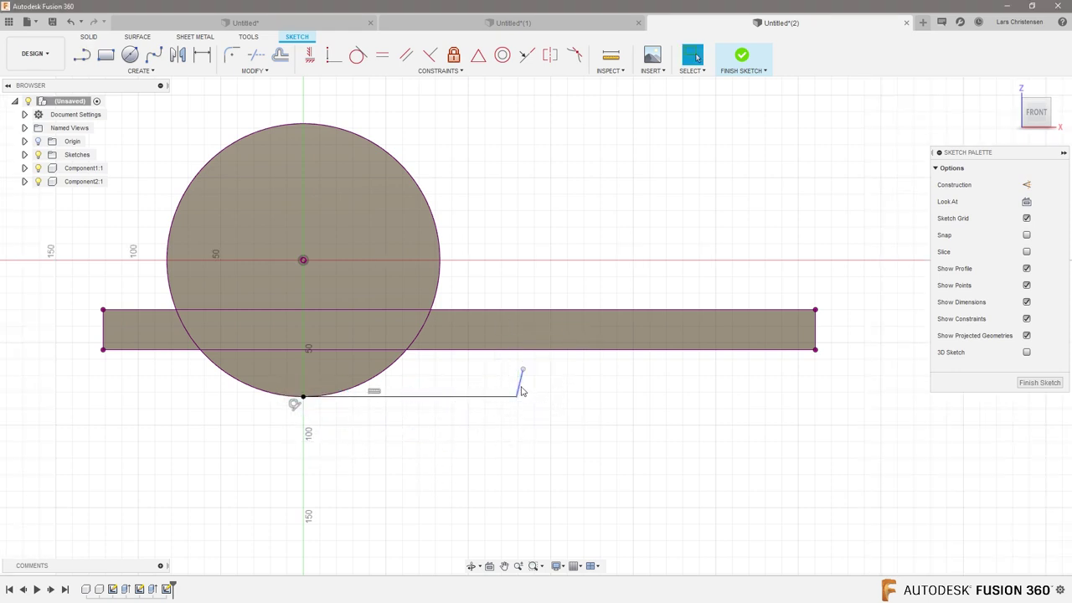
left_click(519, 387)
key("Delete")
Add a driven dimension between the horizontal line and the projected plate's lower edge
key("d")
left_click(491, 396)
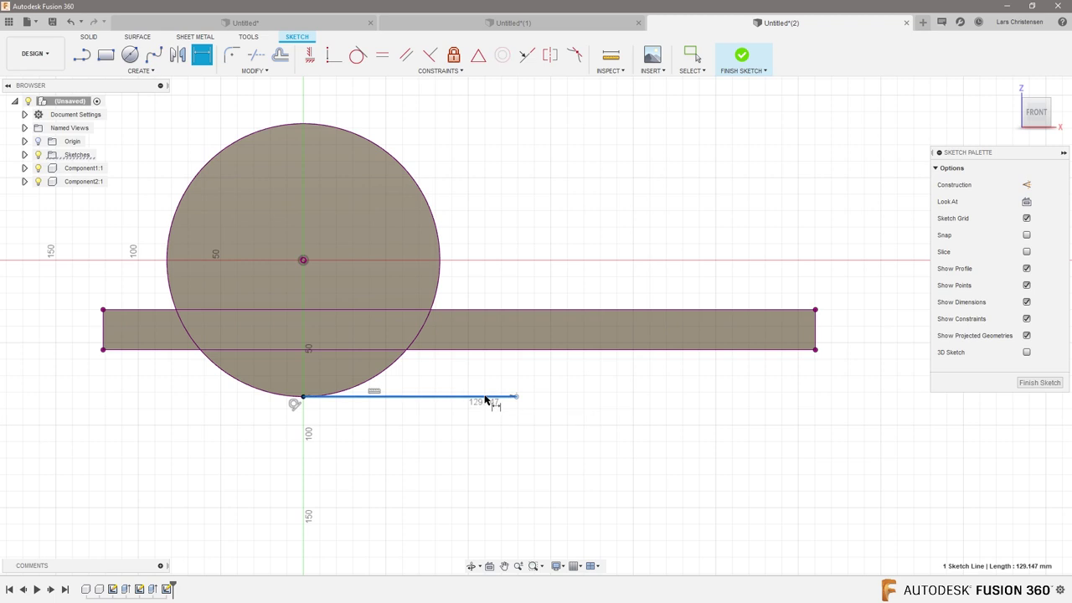
left_click(802, 350)
left_click(857, 377)
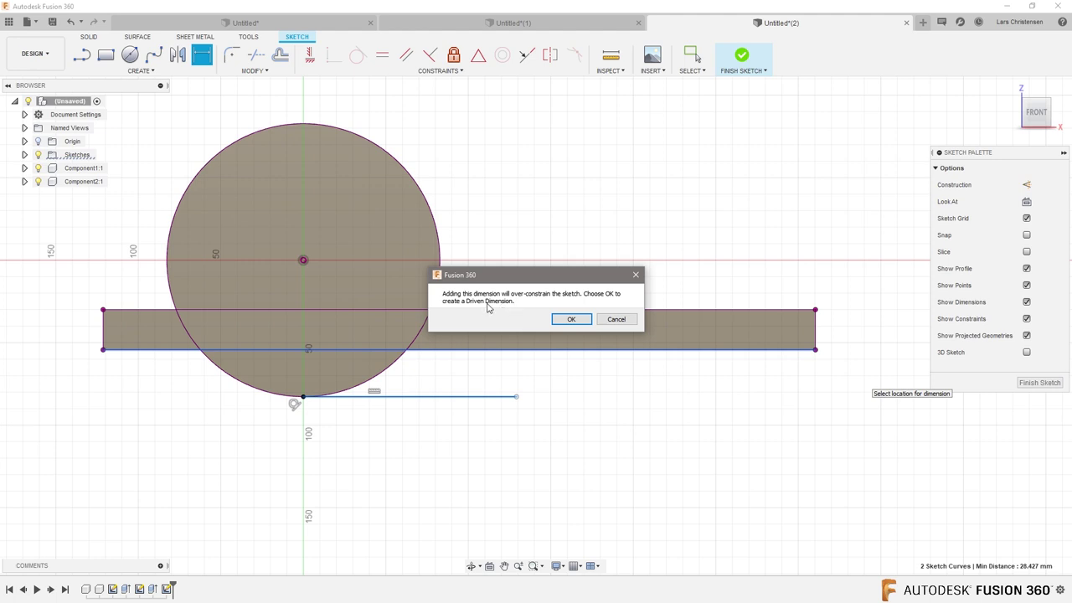
left_click(569, 320)
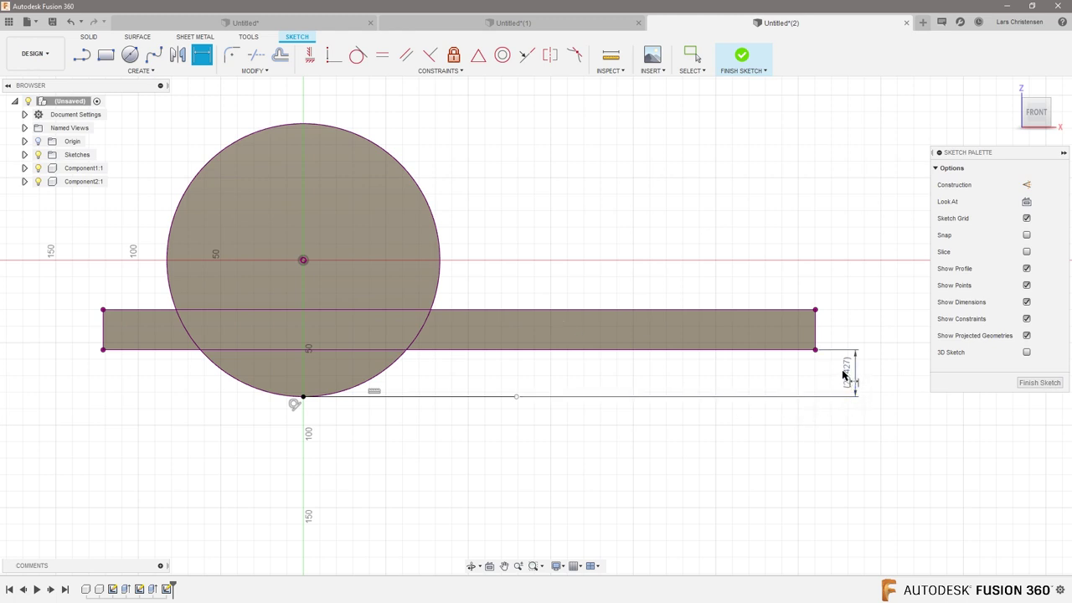
Finish the sketch and show Sketch1's dimensions in the model
left_click(1037, 382)
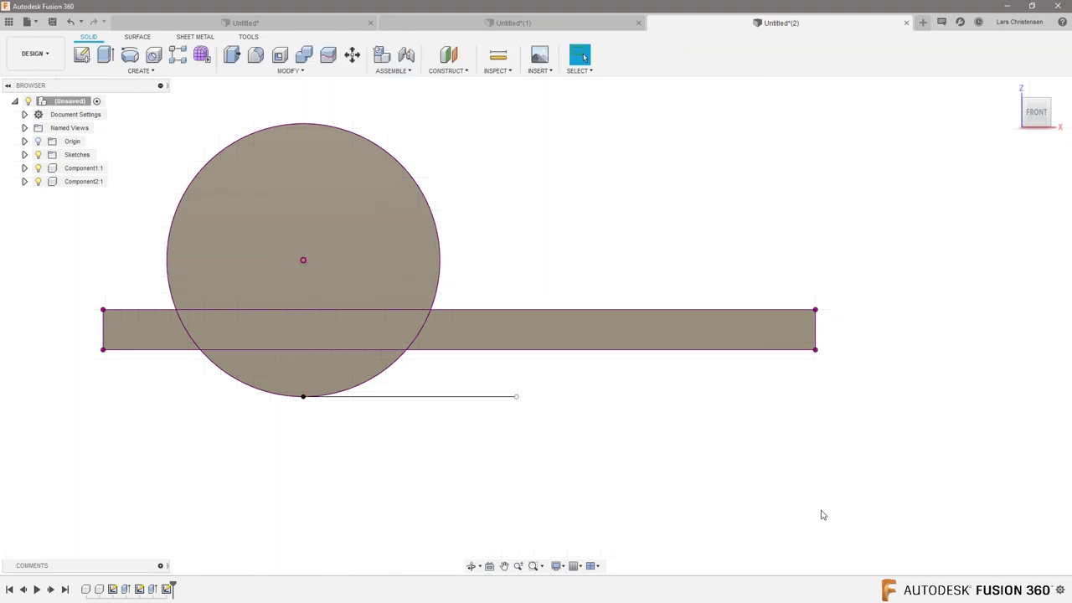
left_click(24, 155)
right_click(76, 173)
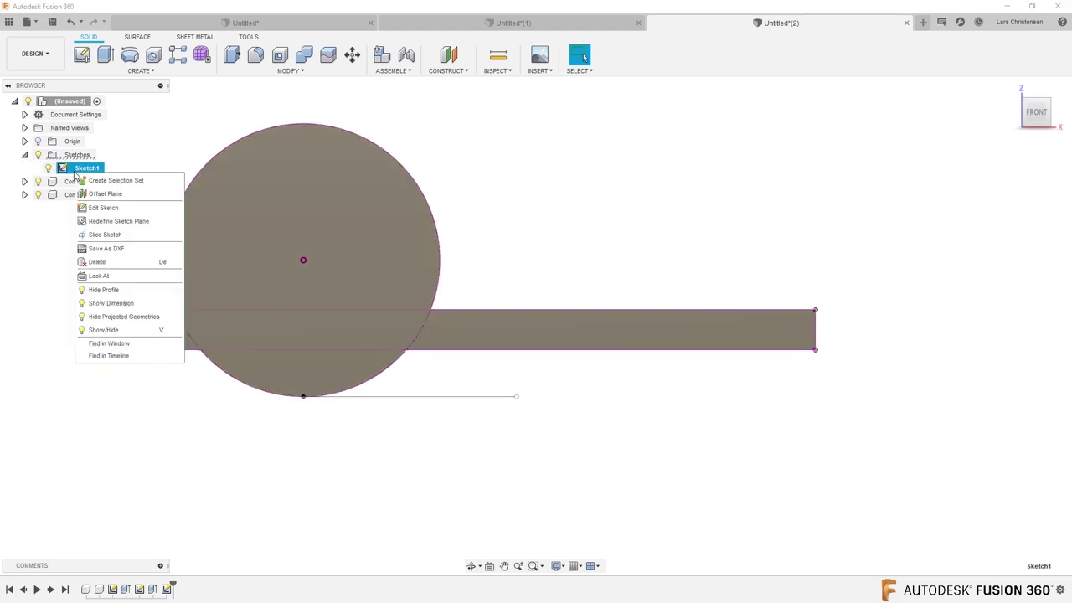
left_click(129, 303)
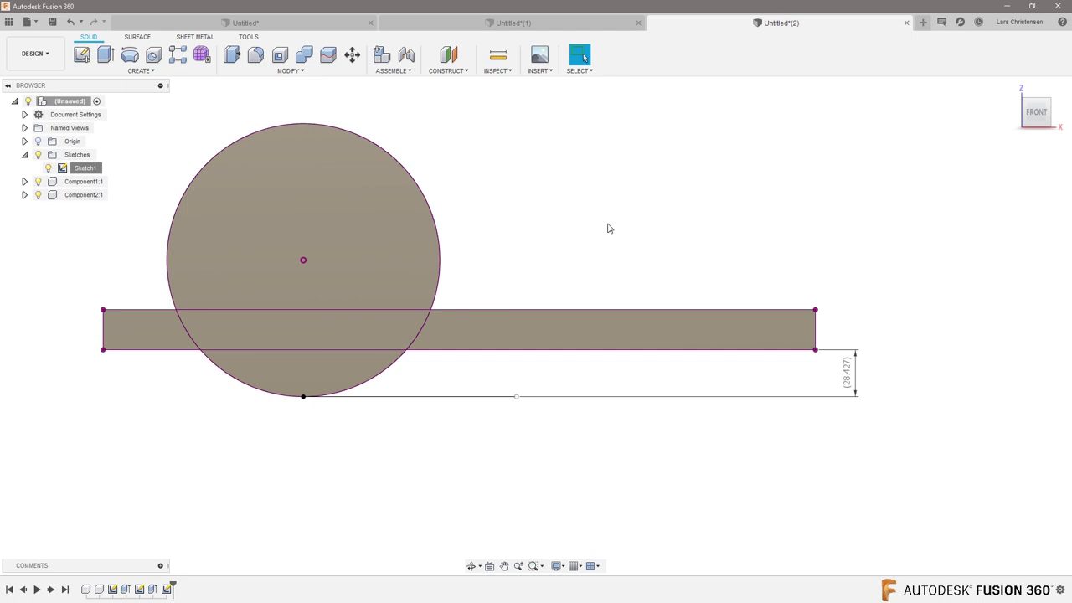
key("F6")
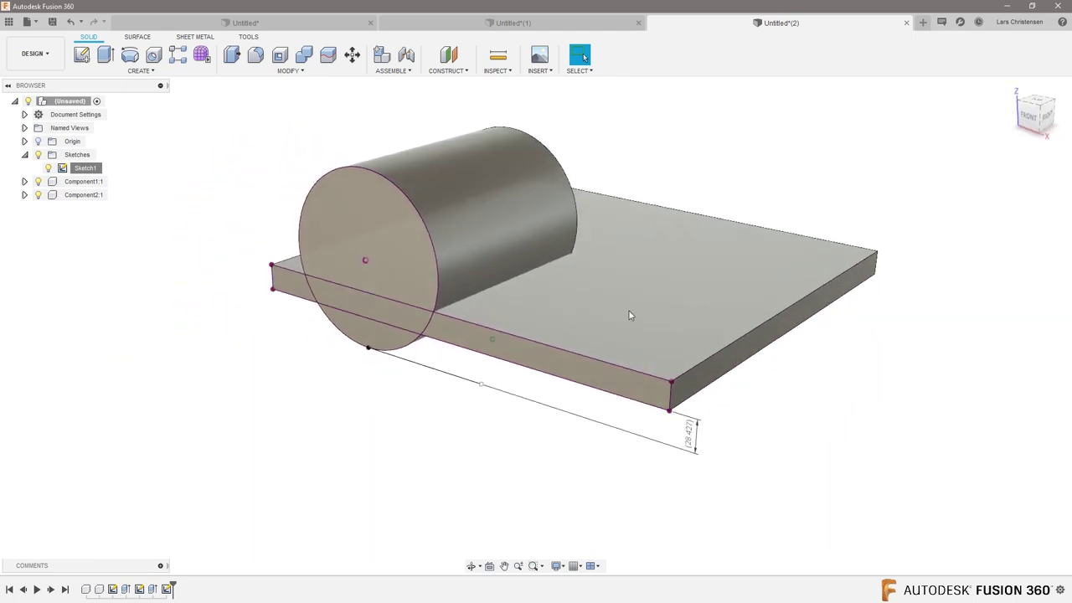
Activate Component2, move the plate upward relative to the cylinder, and capture its position
left_click(75, 196)
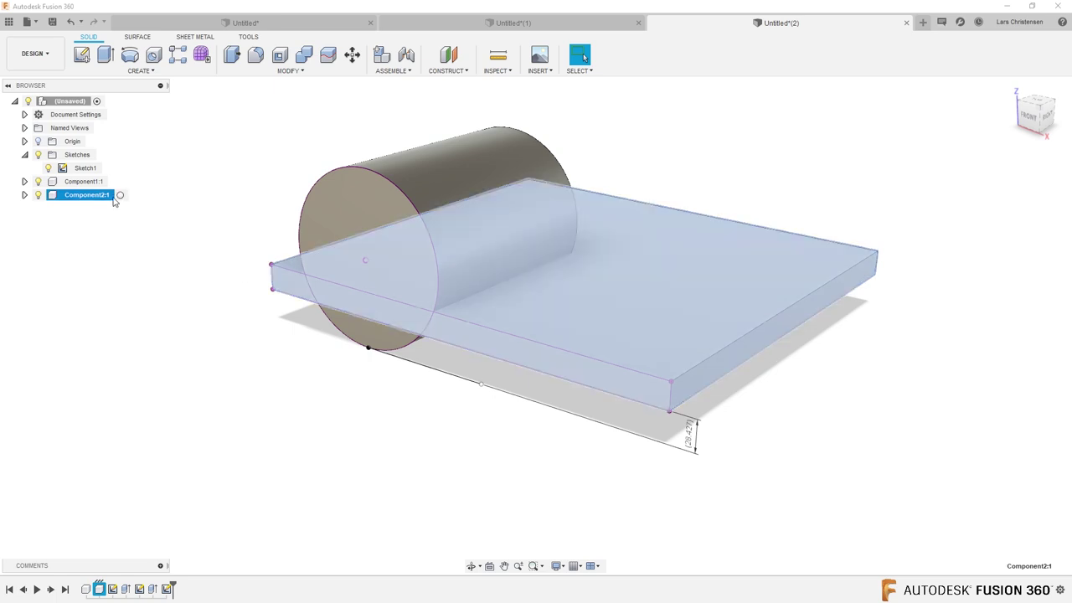
left_click(120, 195)
left_click_drag(685, 359, 682, 321)
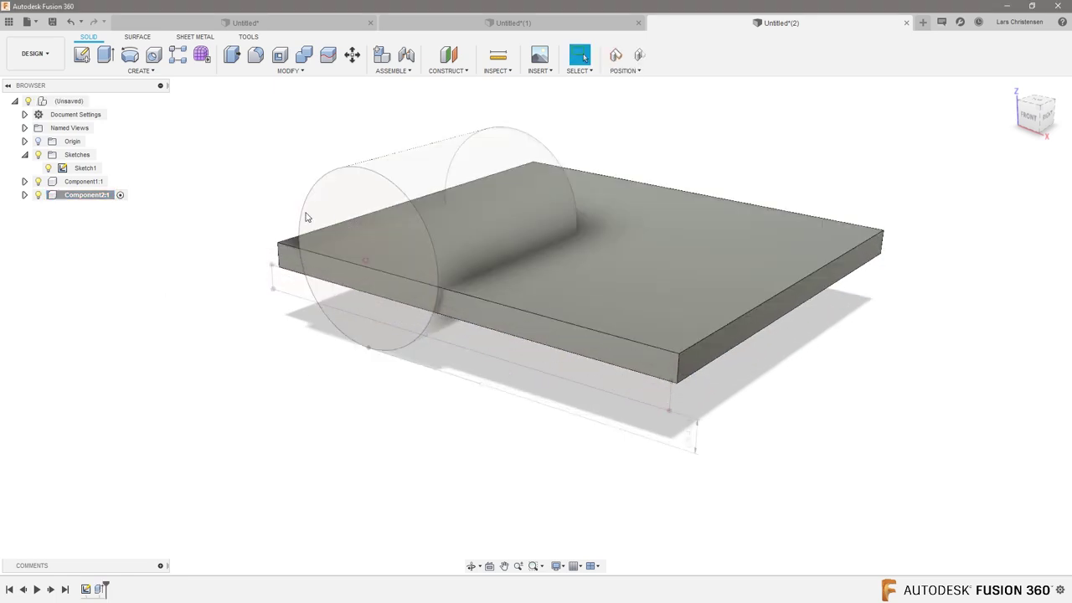
left_click(616, 55)
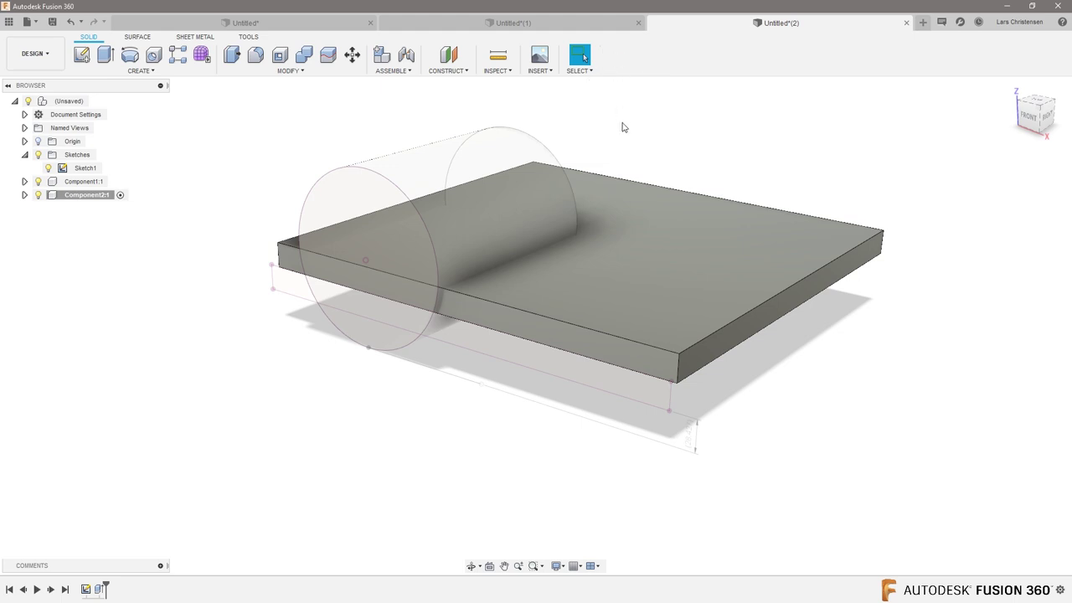
Reactivate the top-level component and move Sketch1 after the captured position in the timeline
right_click(85, 169)
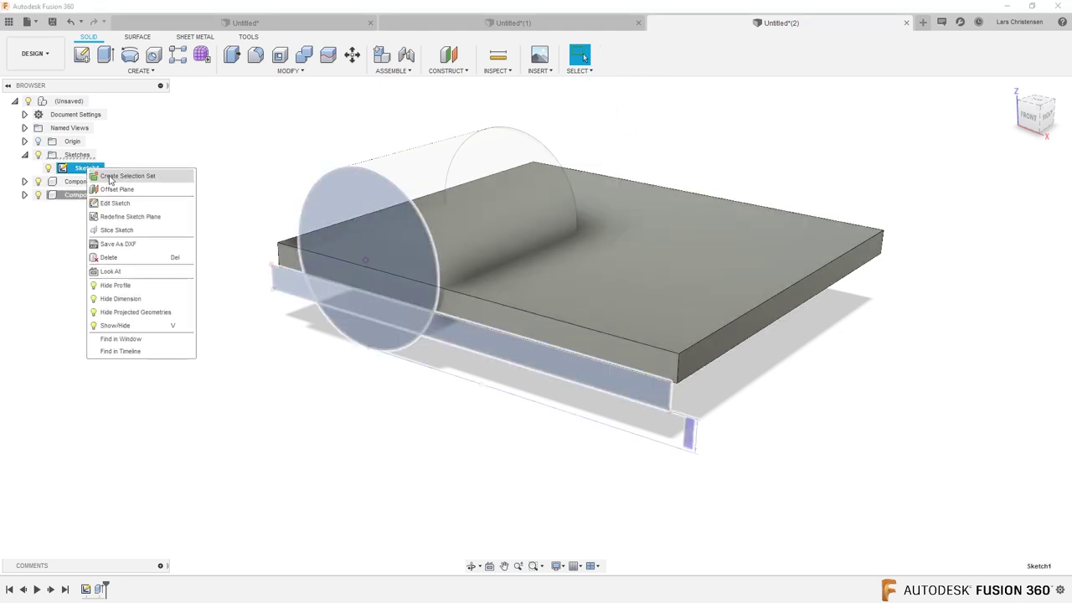
left_click(184, 456)
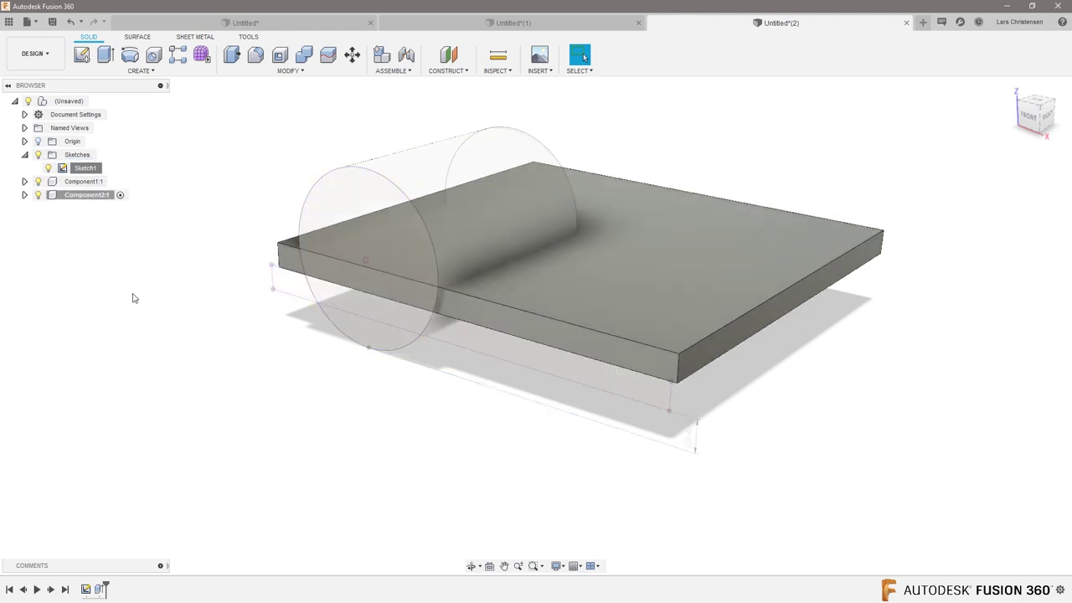
left_click(94, 102)
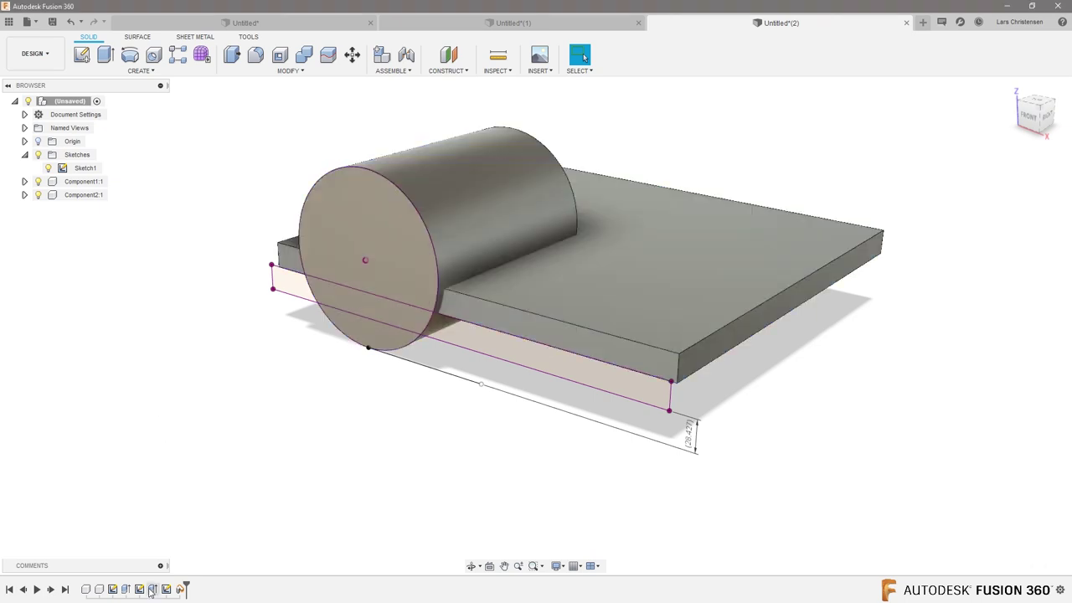
left_click(166, 589)
left_click_drag(186, 590, 186, 589)
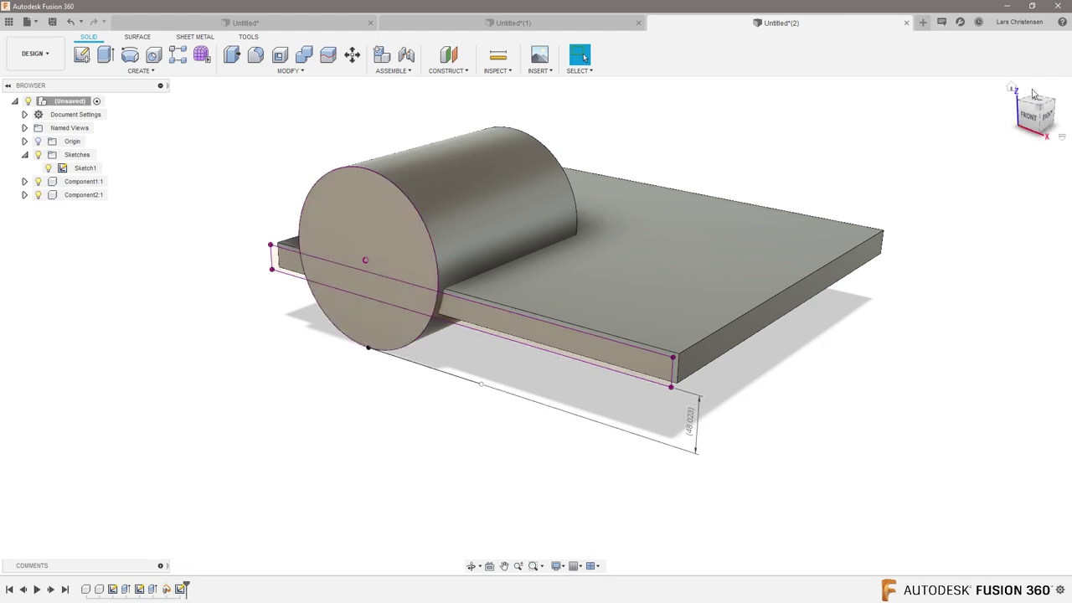
left_click(1028, 117)
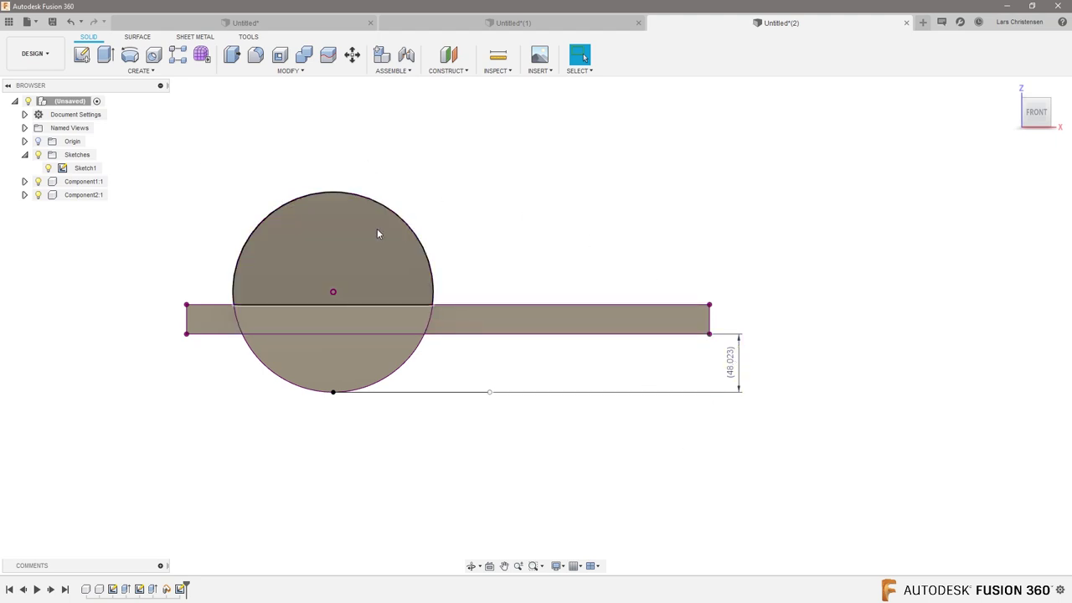
key("F6")
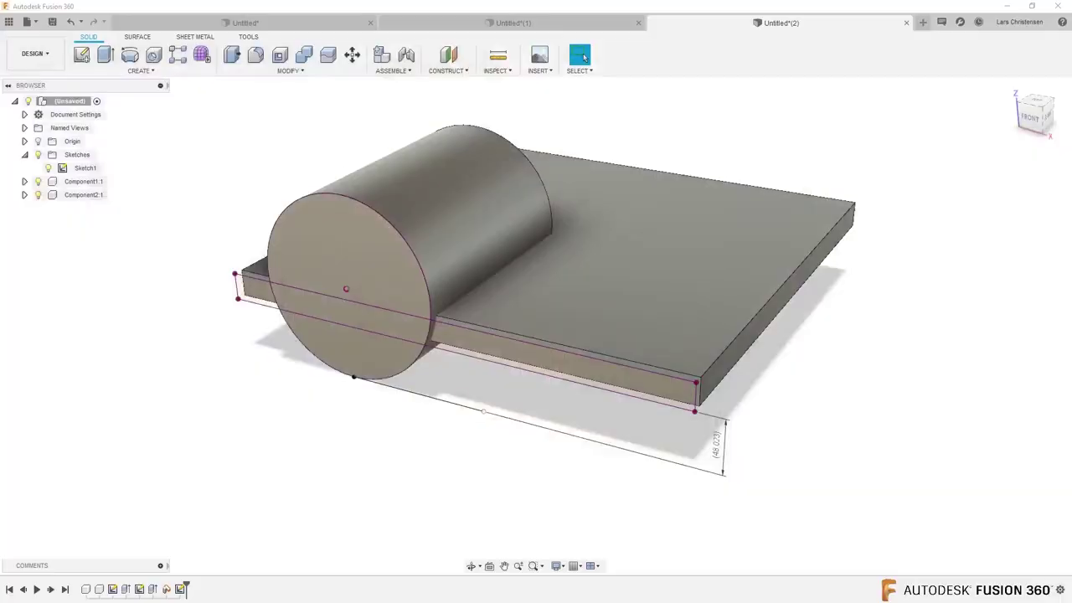
Create a new design and start a sketch on its front origin plane
left_click(923, 23)
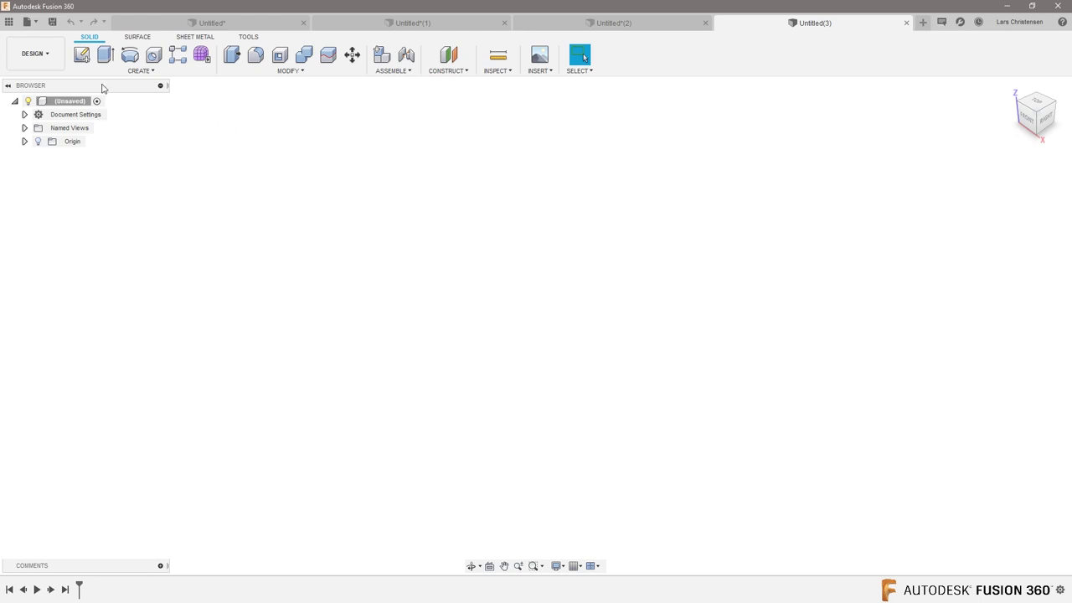
left_click(81, 54)
left_click(557, 291)
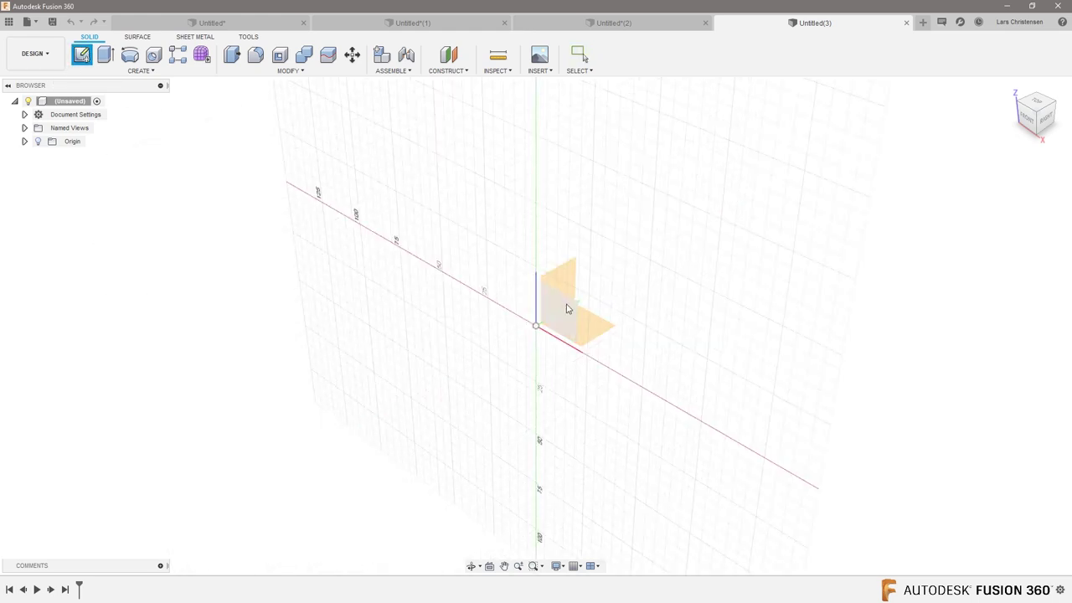
Look through the available sketch arc types and finish the sketch without drawing anything
left_click(142, 71)
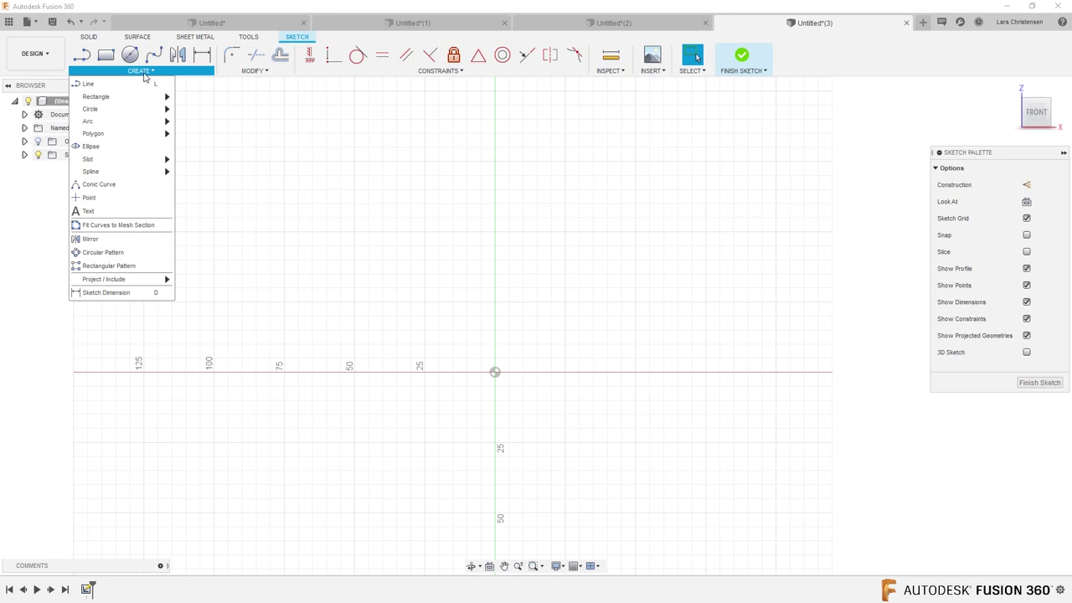
mouse_move(129, 124)
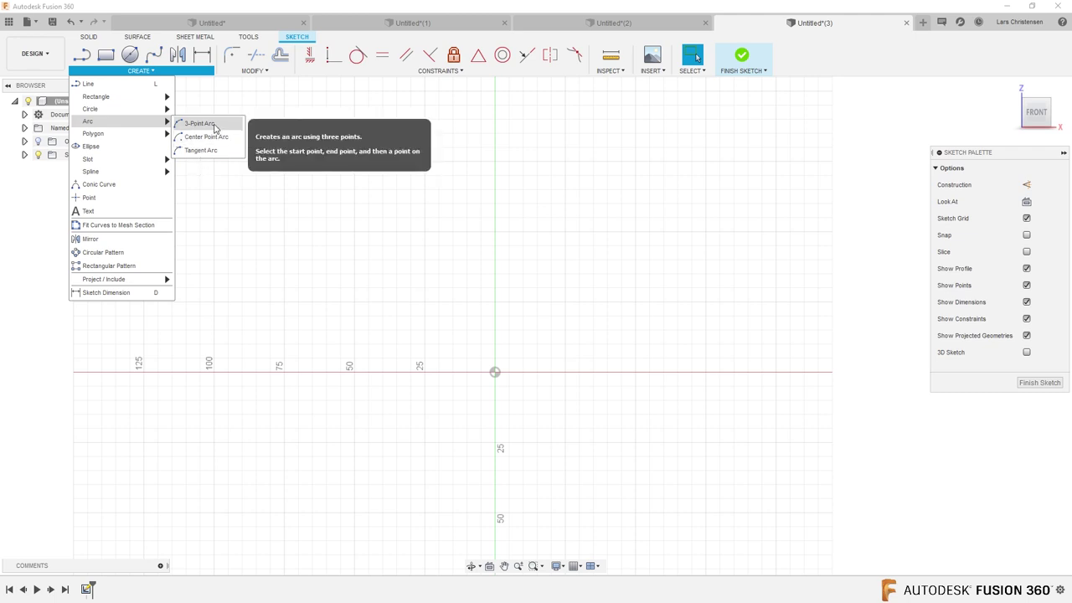
left_click(419, 237)
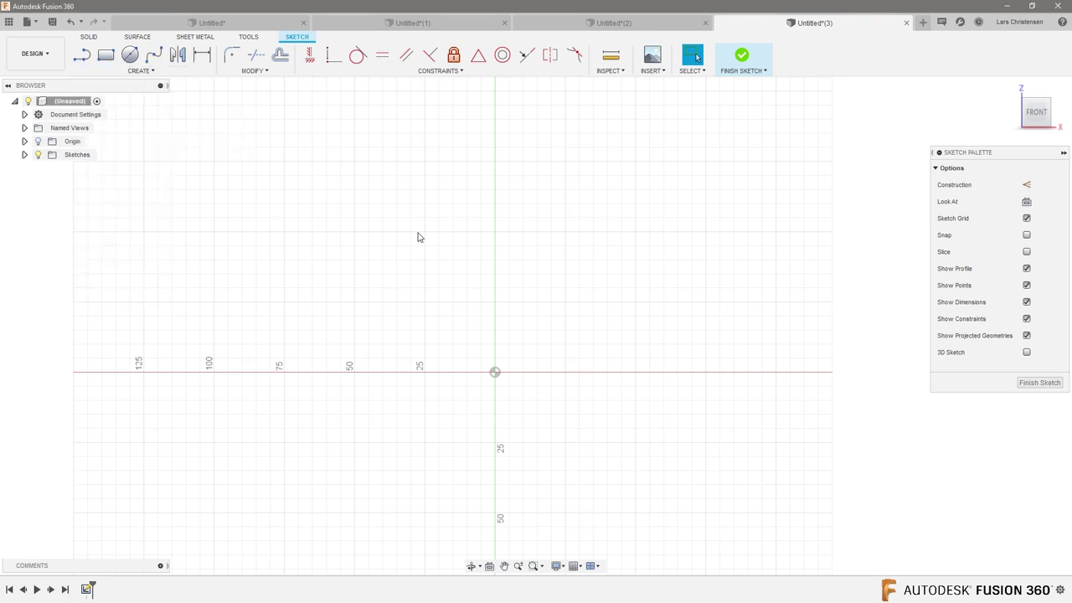
left_click(1039, 383)
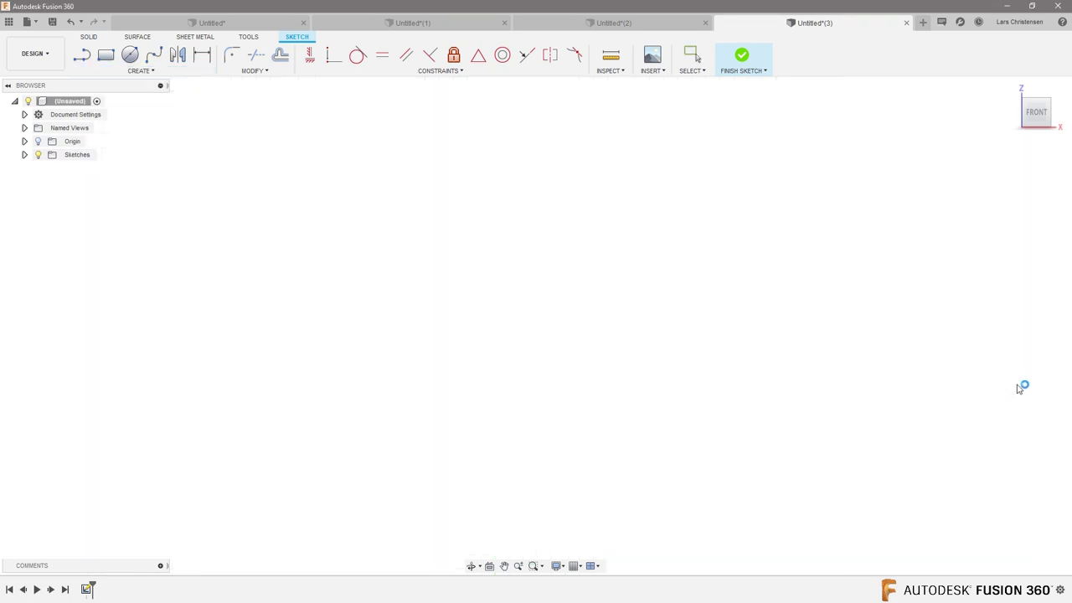
Delete the empty sketch and check the program's version information in the About window
key("Delete")
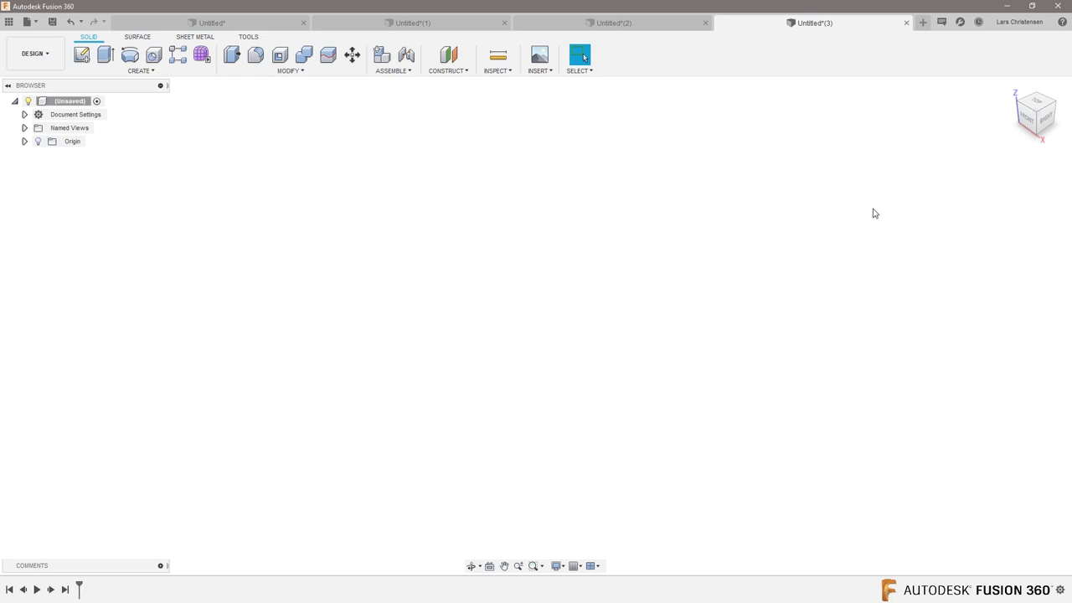
left_click(1063, 24)
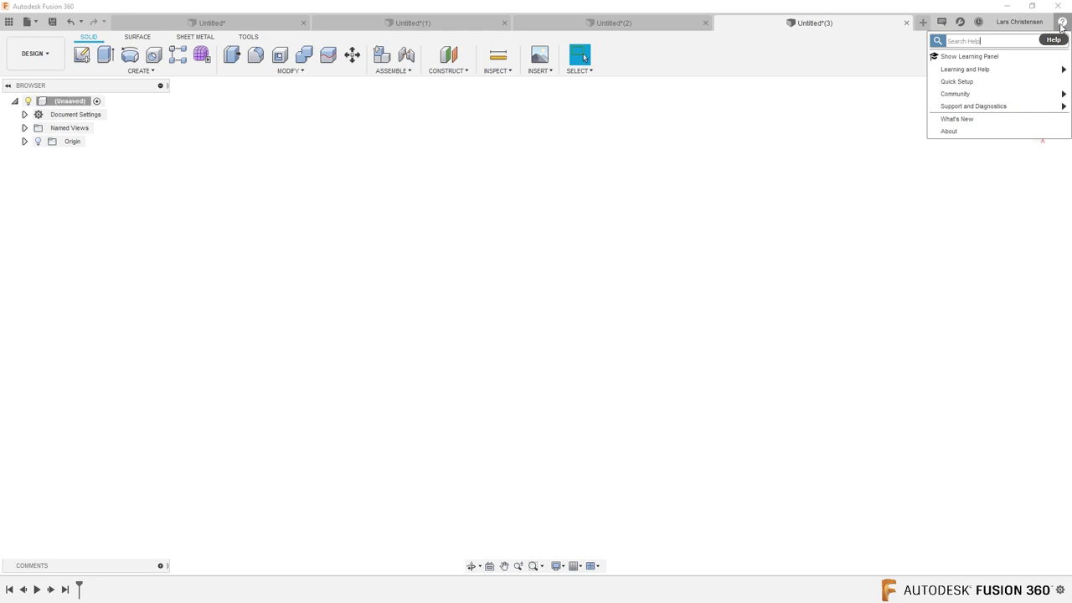
left_click(990, 133)
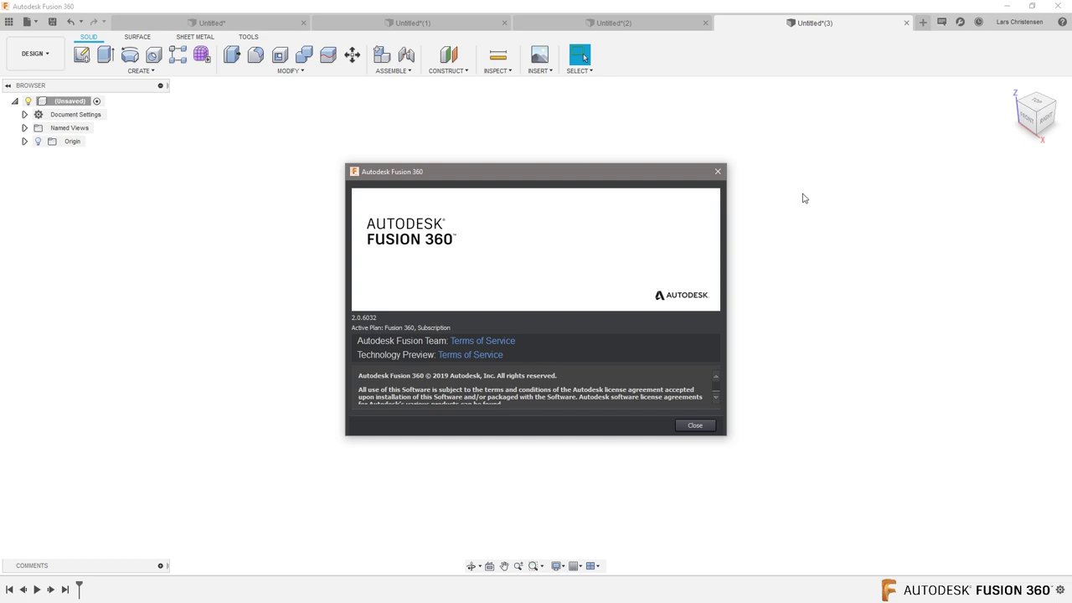
left_click(718, 171)
Review the GPU hardware, driver and effect settings in the Graphics Diagnostic, including the driver update option
left_click(1009, 24)
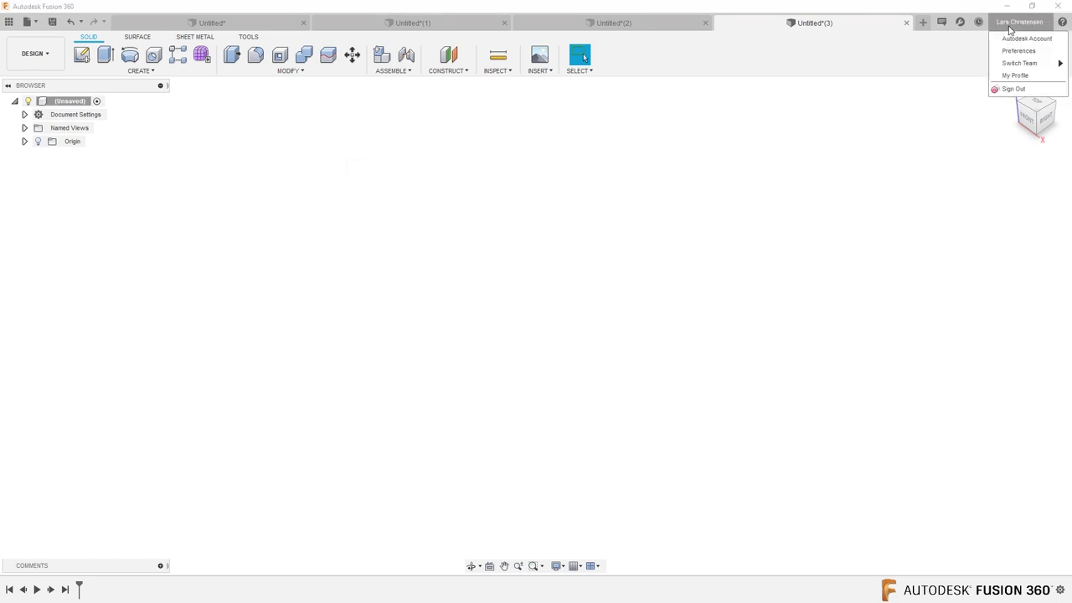
left_click(1062, 22)
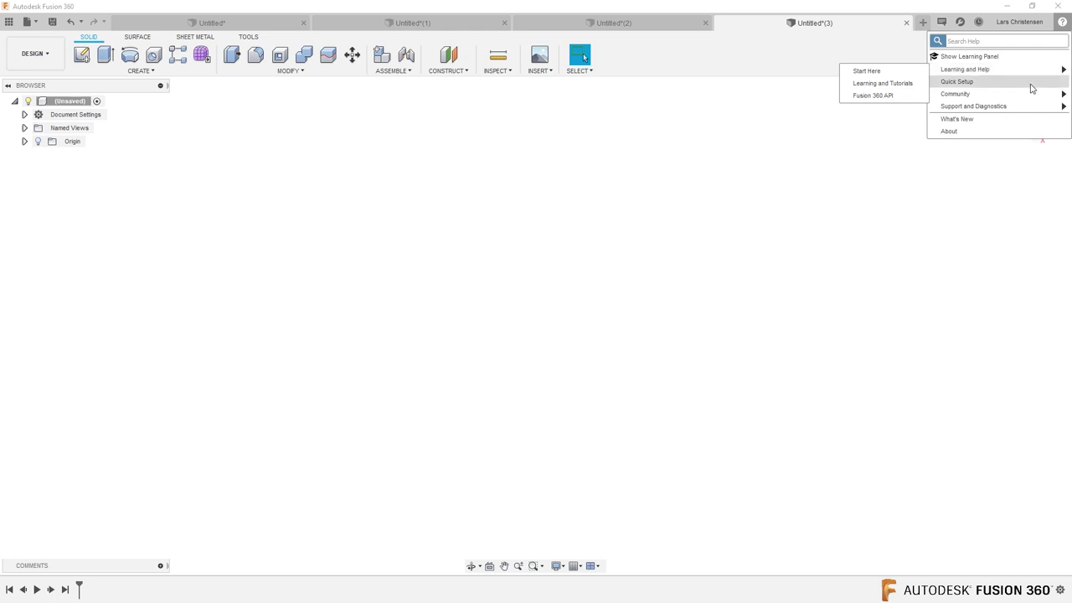
mouse_move(985, 108)
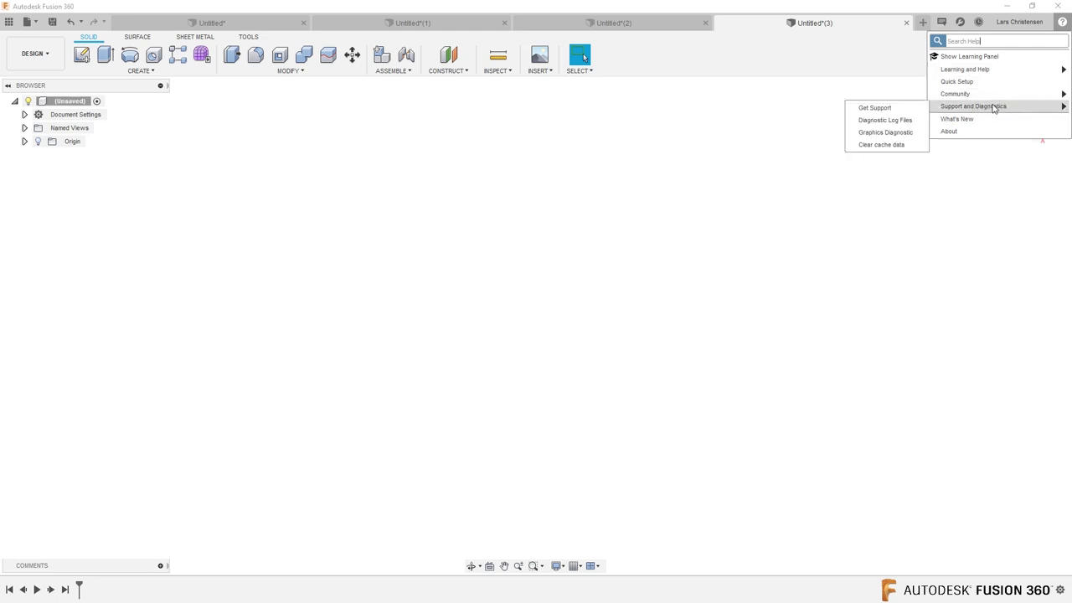
left_click(886, 133)
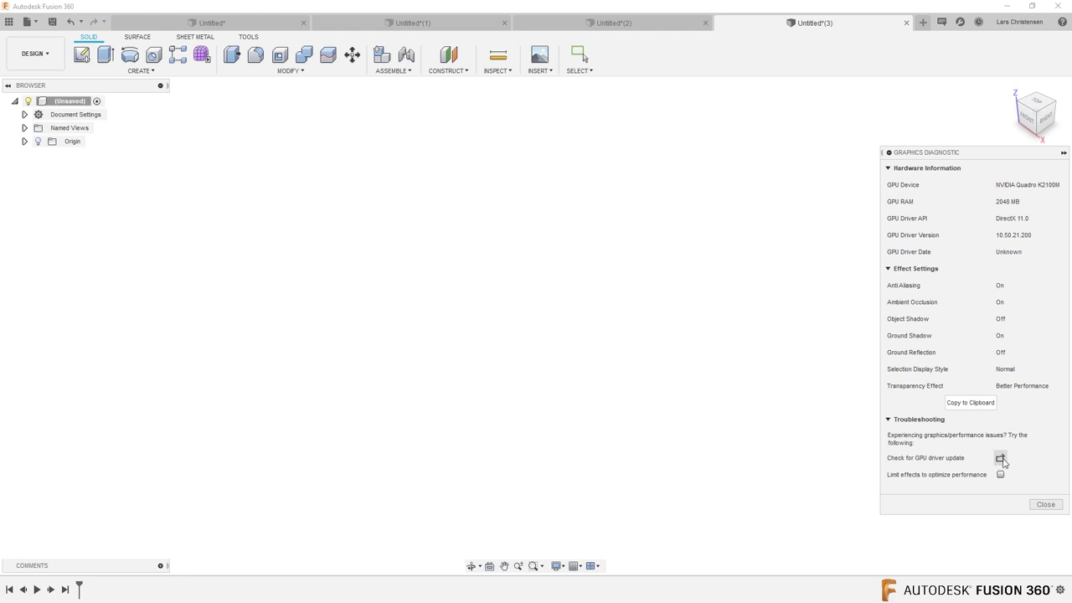
left_click(1047, 505)
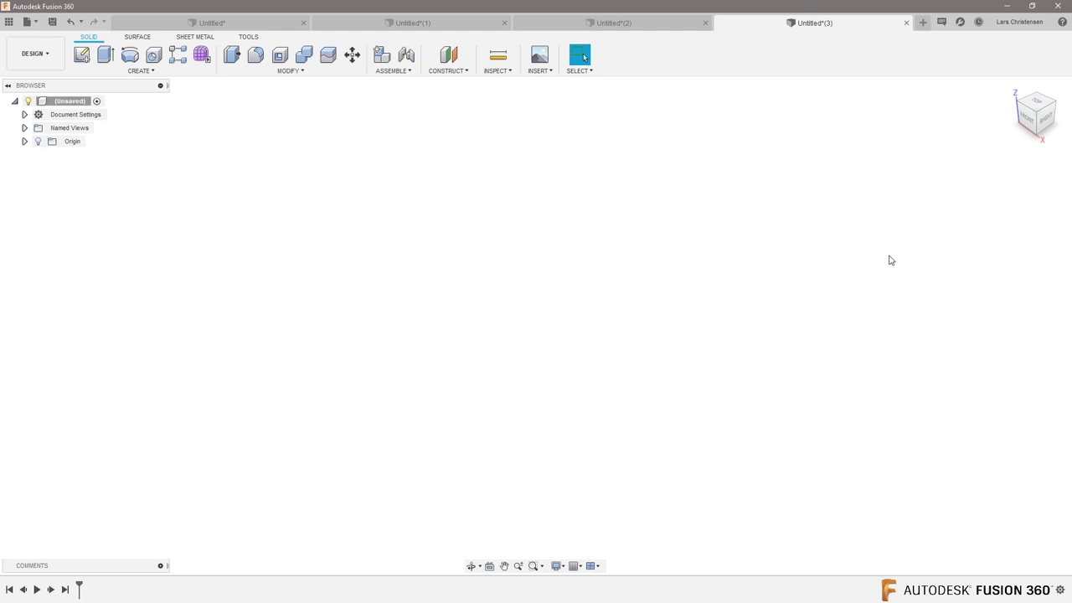
Set the Transparency Effect to Better Performance in the Graphics preferences and accept the preferences
left_click(1015, 24)
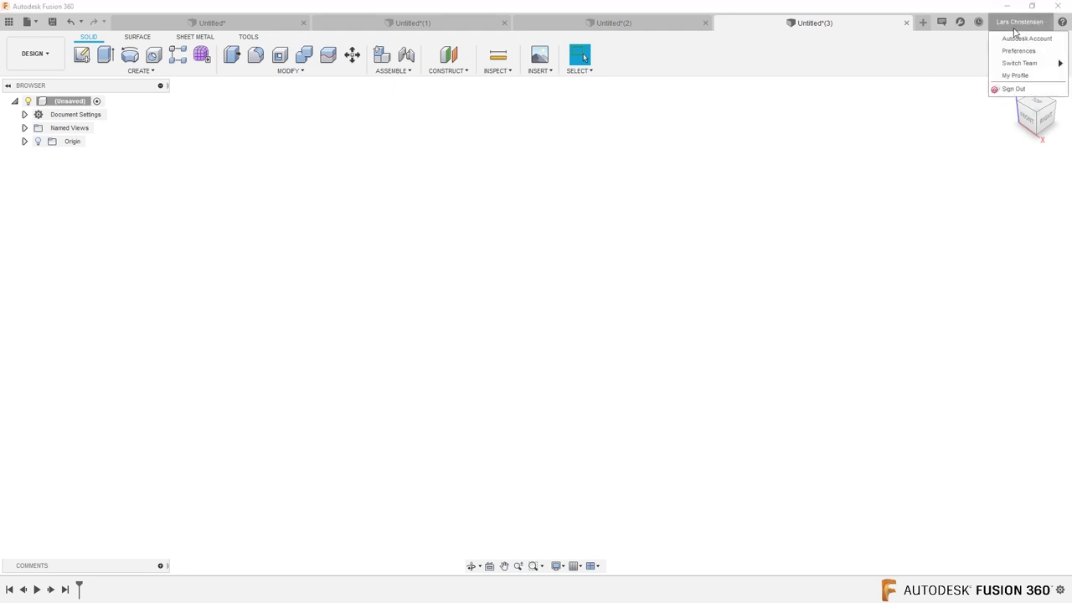
left_click(1011, 51)
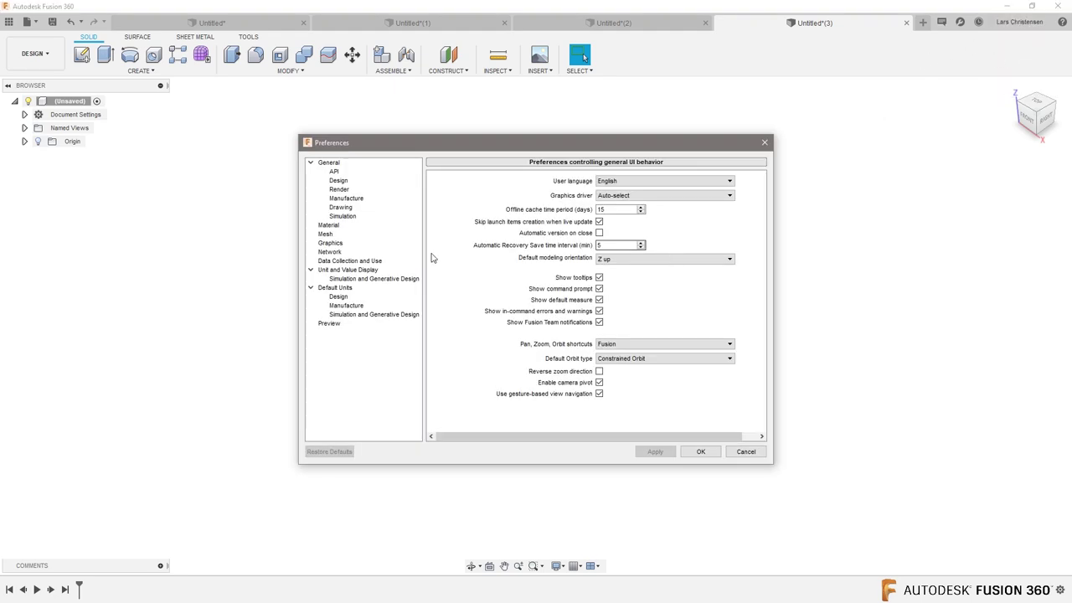
left_click(329, 244)
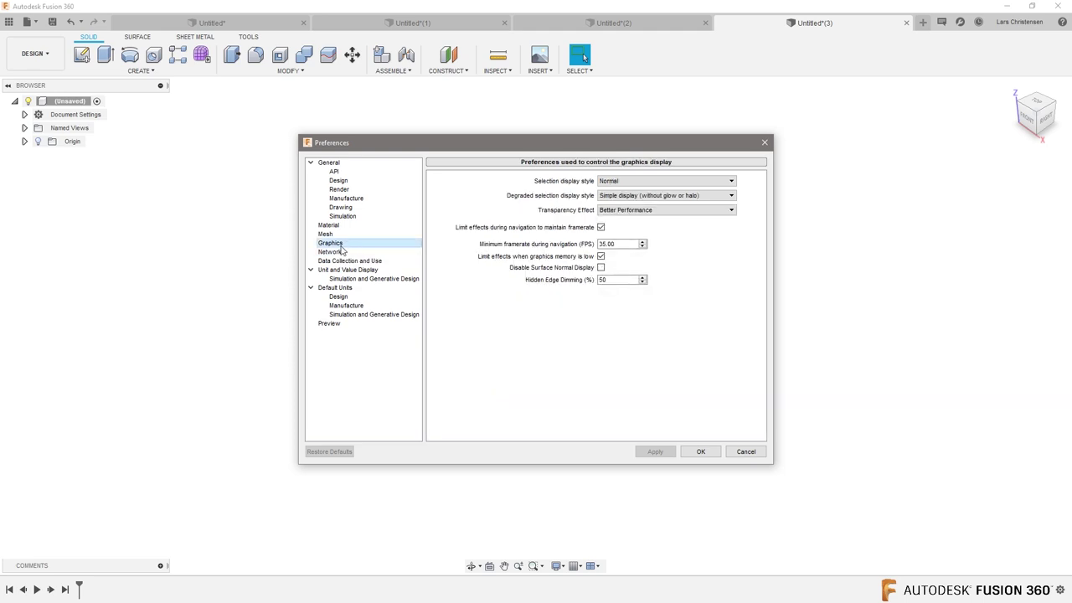
left_click(693, 210)
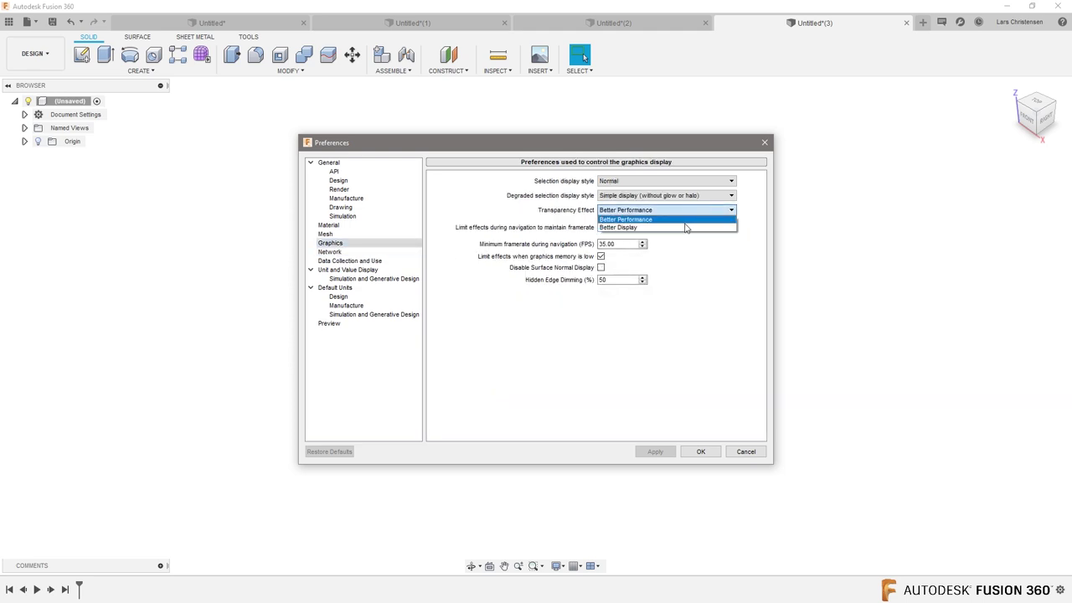
left_click(636, 220)
left_click(637, 210)
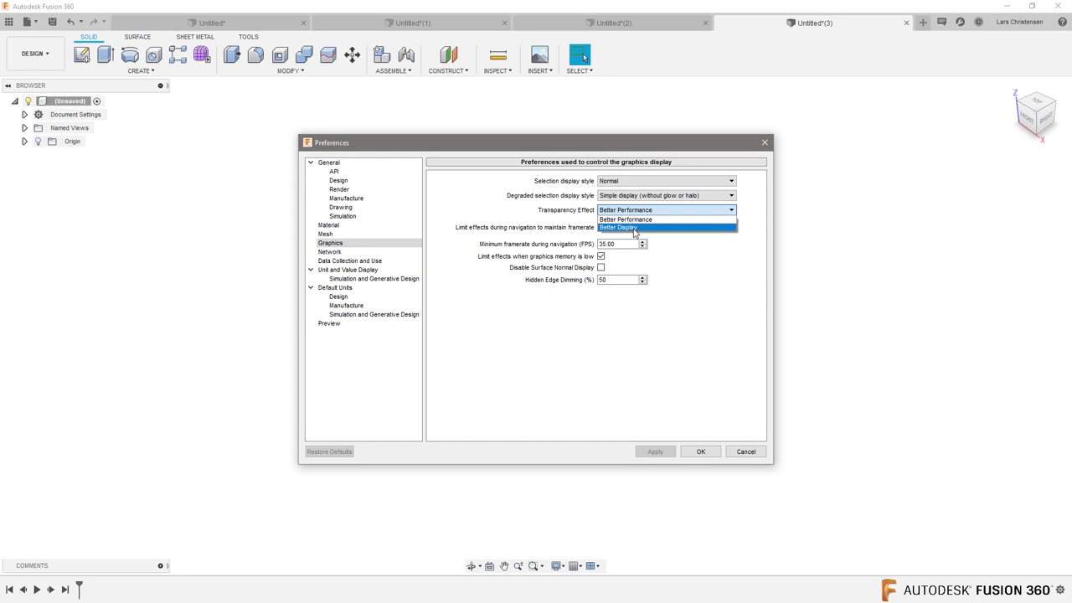
left_click(639, 218)
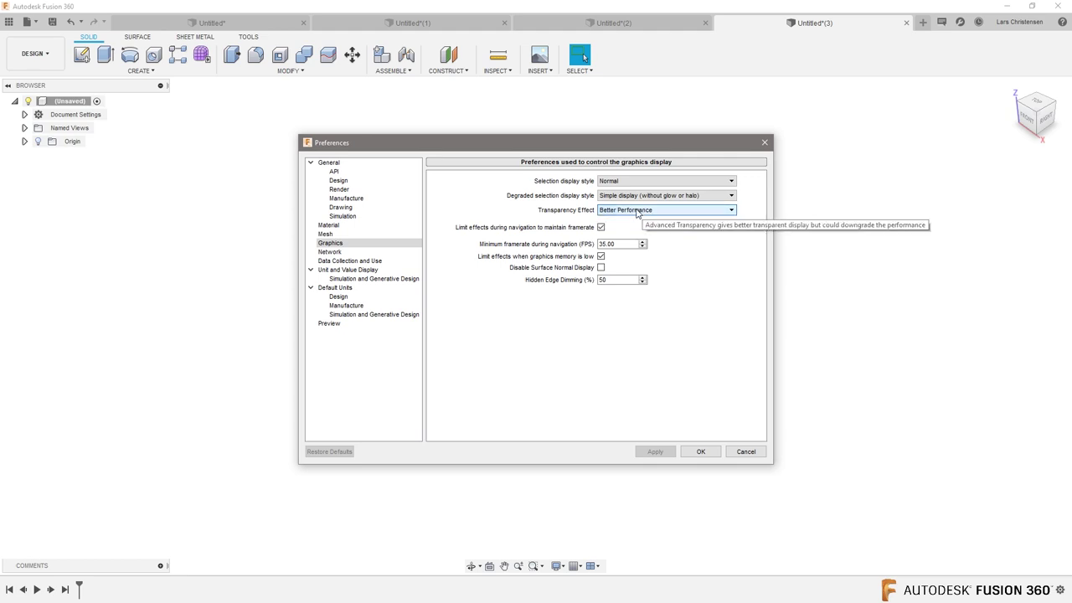
left_click(701, 452)
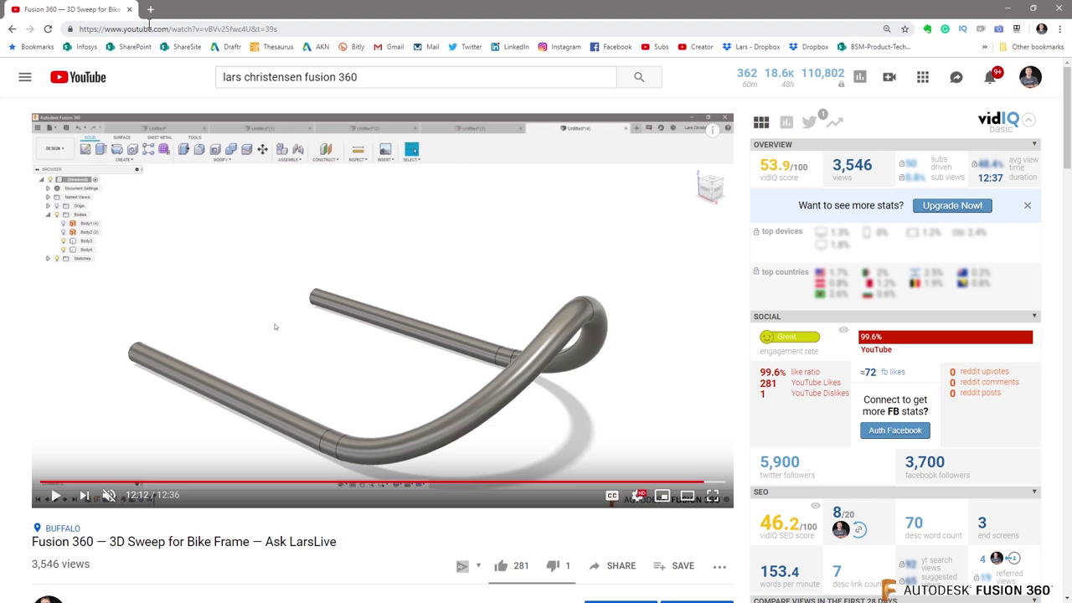
Switch to the Chrome browser and search the web for "Fusion 360 support forum" in a new tab
left_click(152, 10)
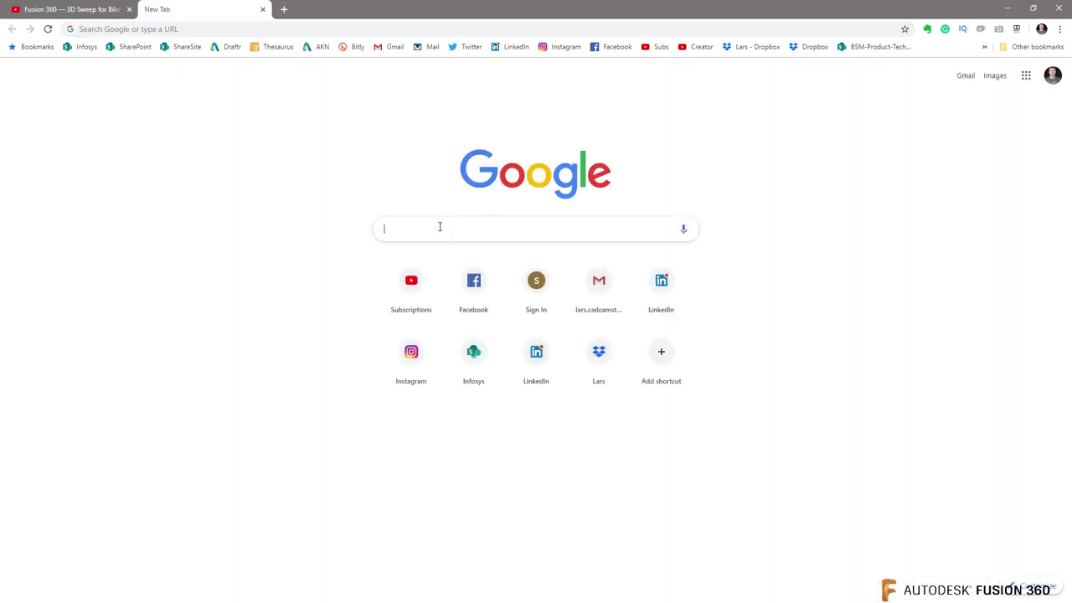
type("Fusi")
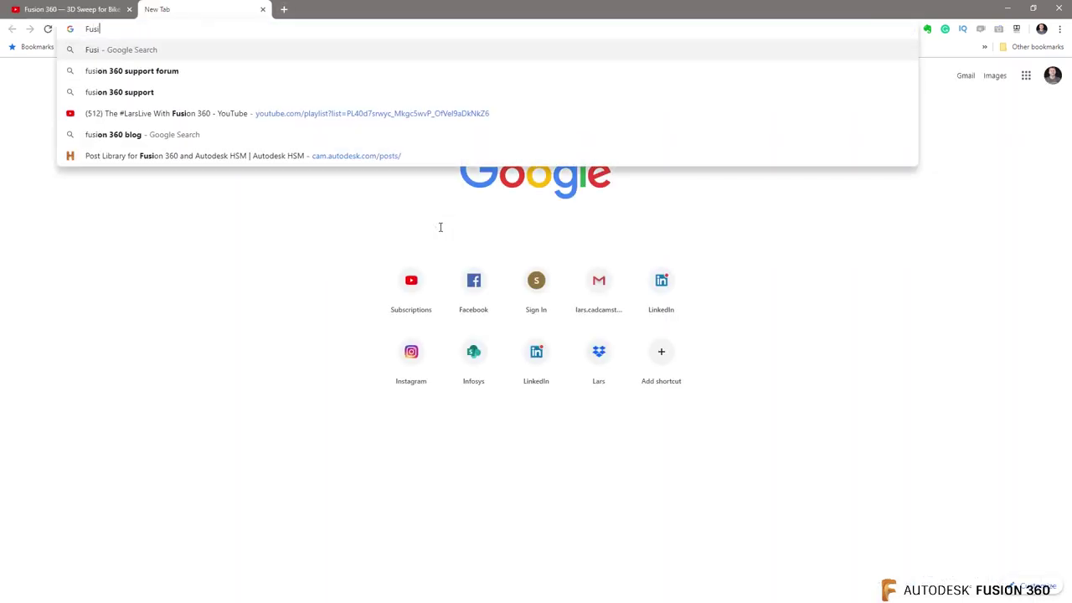
type("on 360 s")
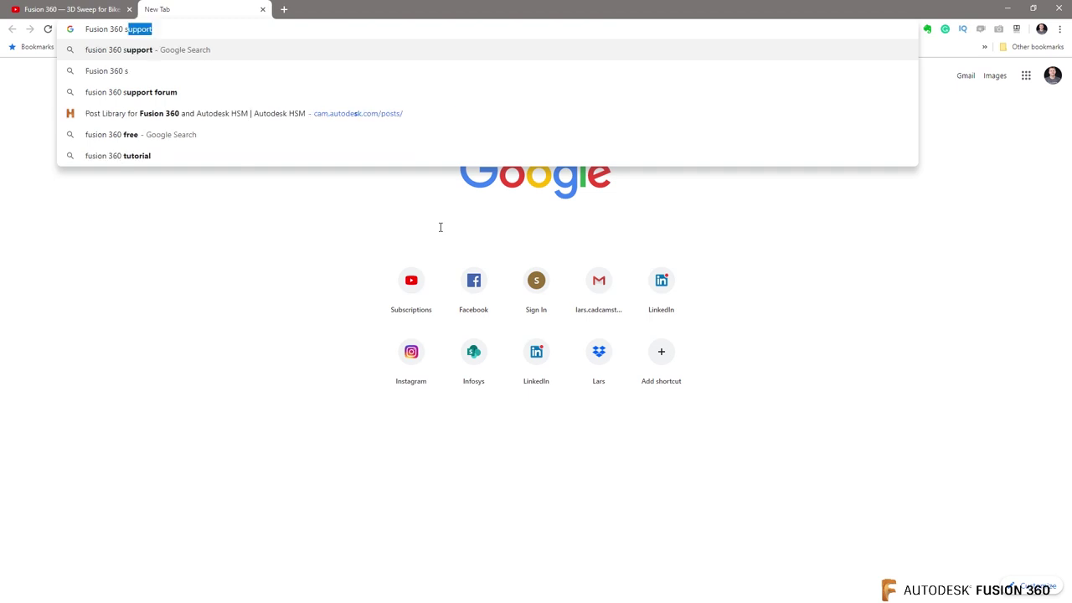
type("upport forum")
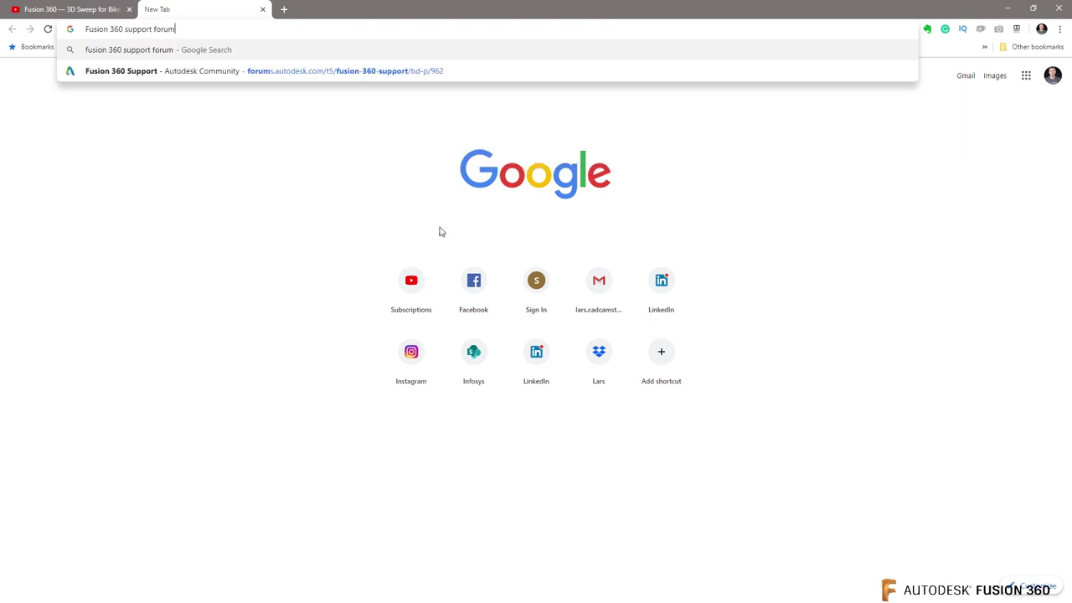
key("Return")
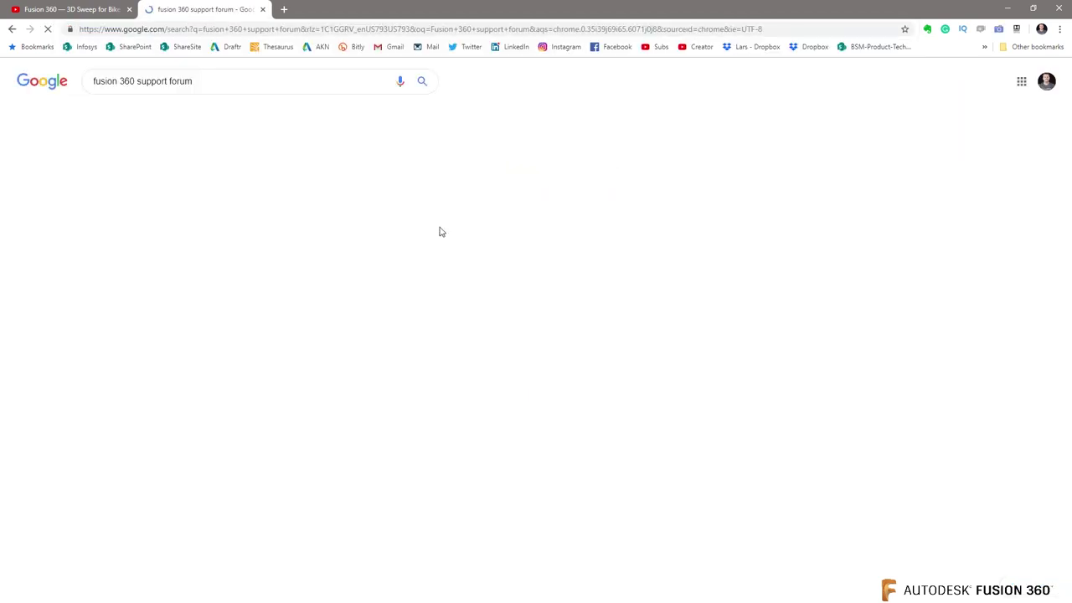
Open the Autodesk Fusion 360 forums, go to the Fusion 360 Support board and dismiss the feedback survey
left_click(175, 160)
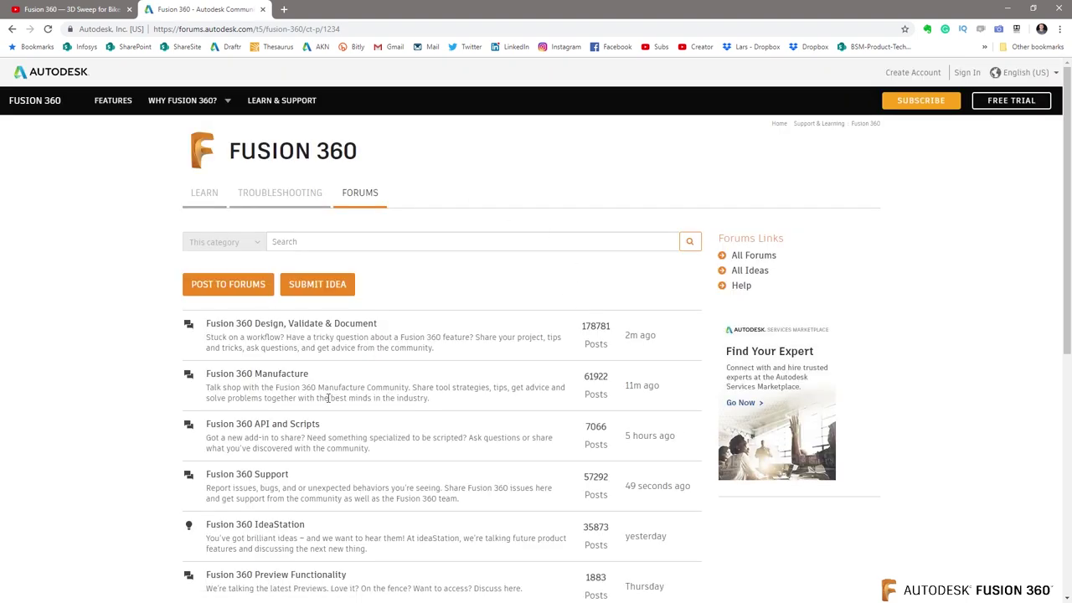
left_click(234, 477)
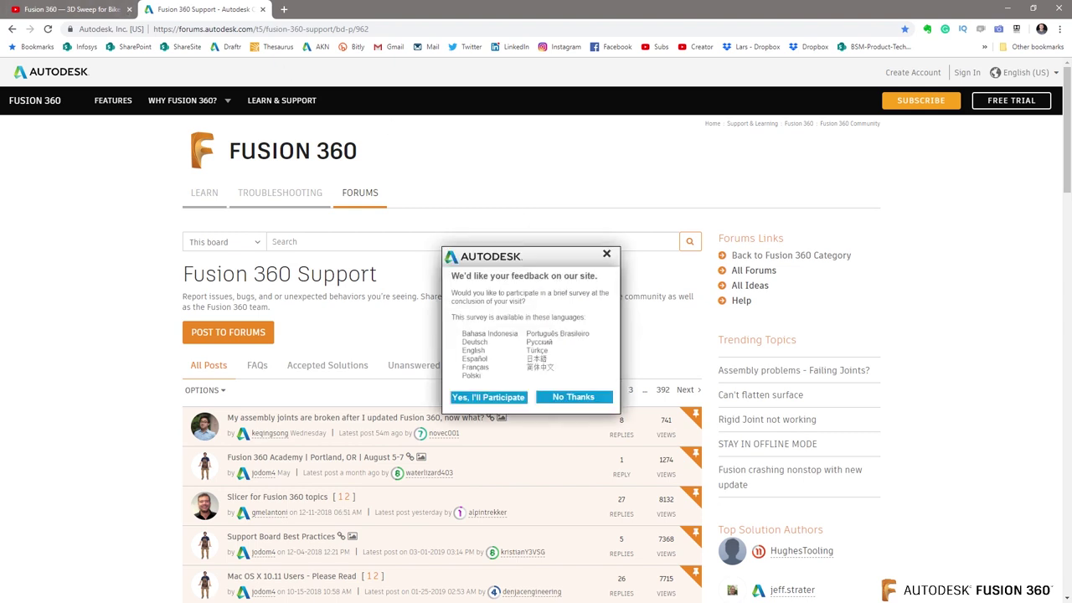
left_click(606, 253)
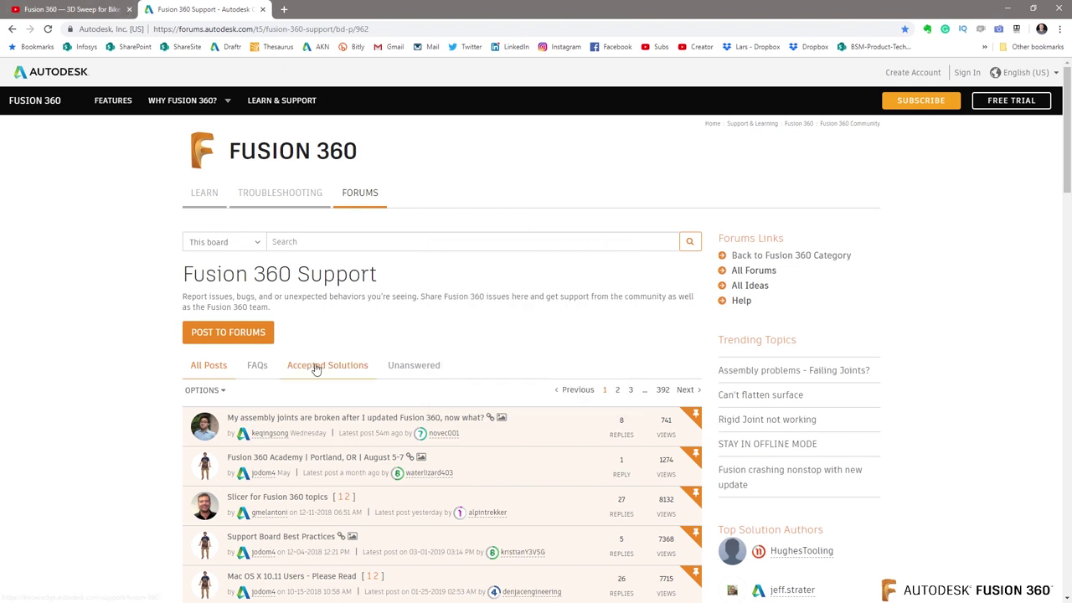
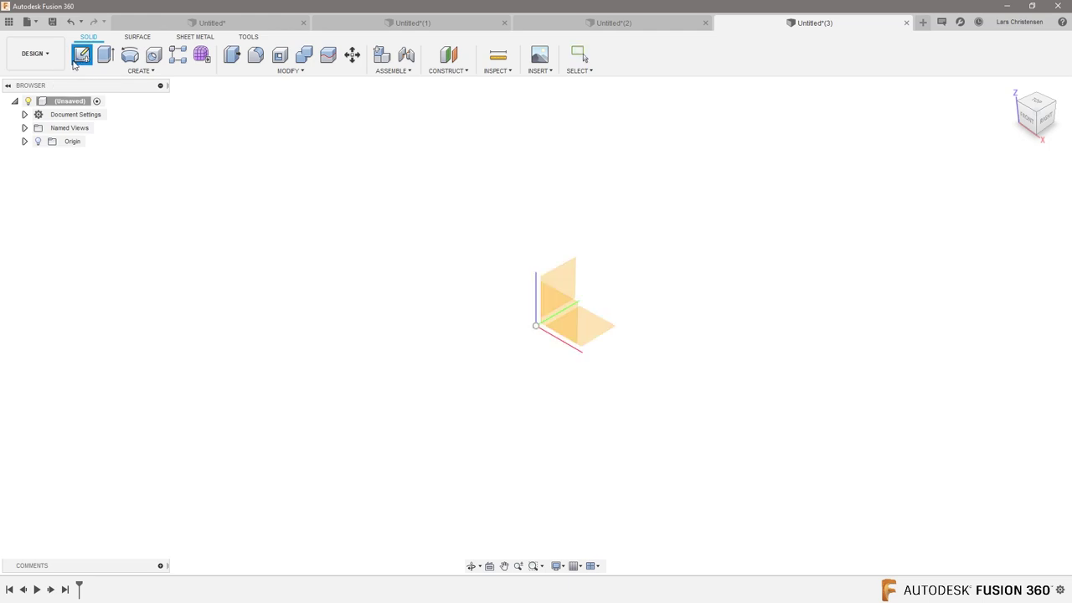
In Fusion 360, start a sketch on the horizontal origin plane and draw a 100 mm diameter circle centred on the origin
left_click(582, 327)
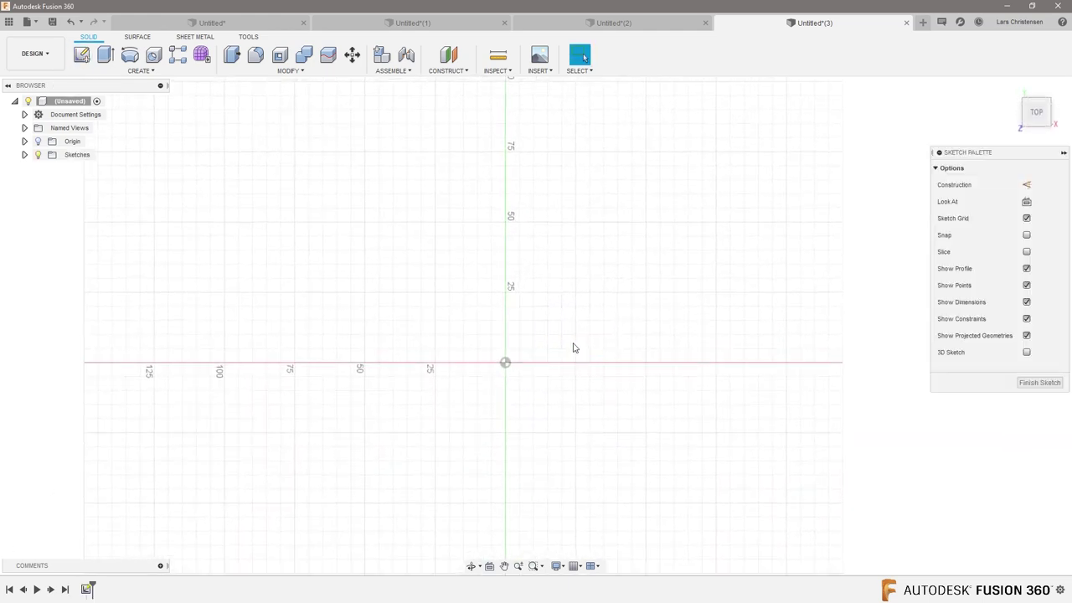
key("c")
left_click(505, 364)
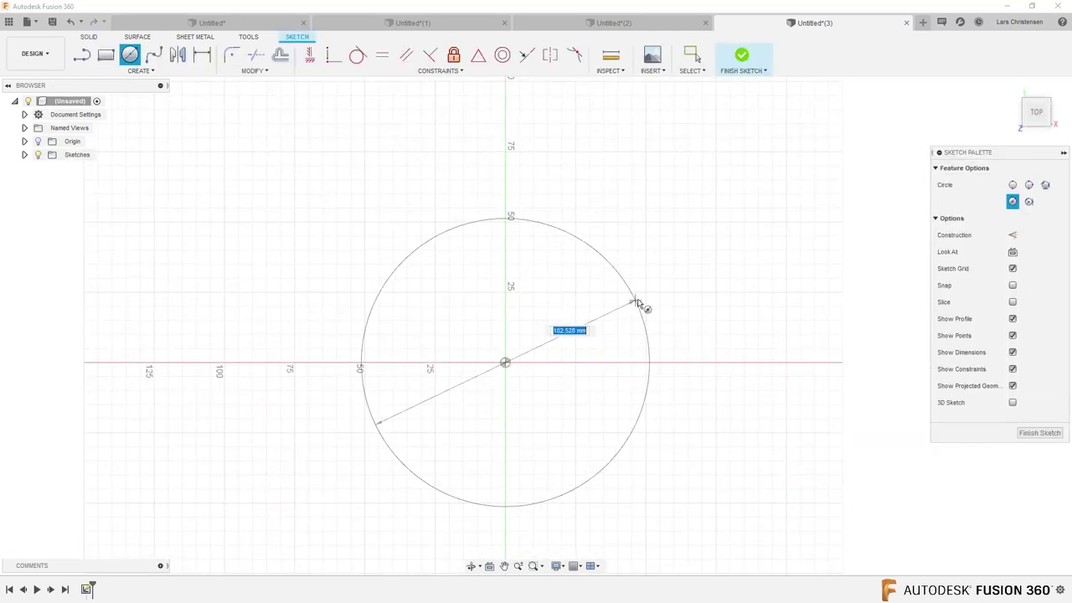
type("100")
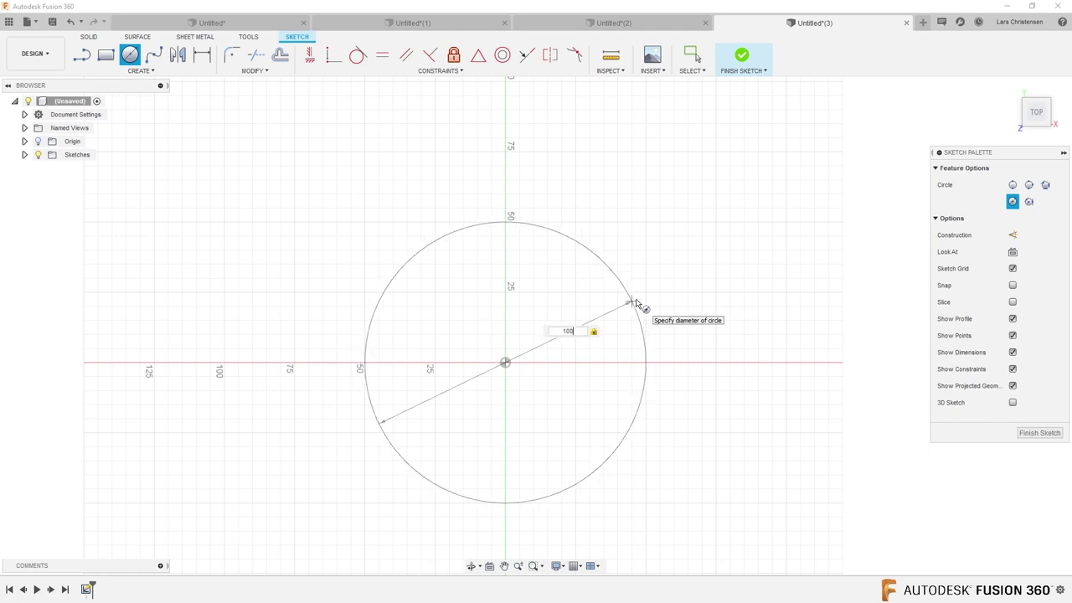
key("Return")
key("Escape")
Extrude the circle profile upward about 80 mm as a new body
key("e")
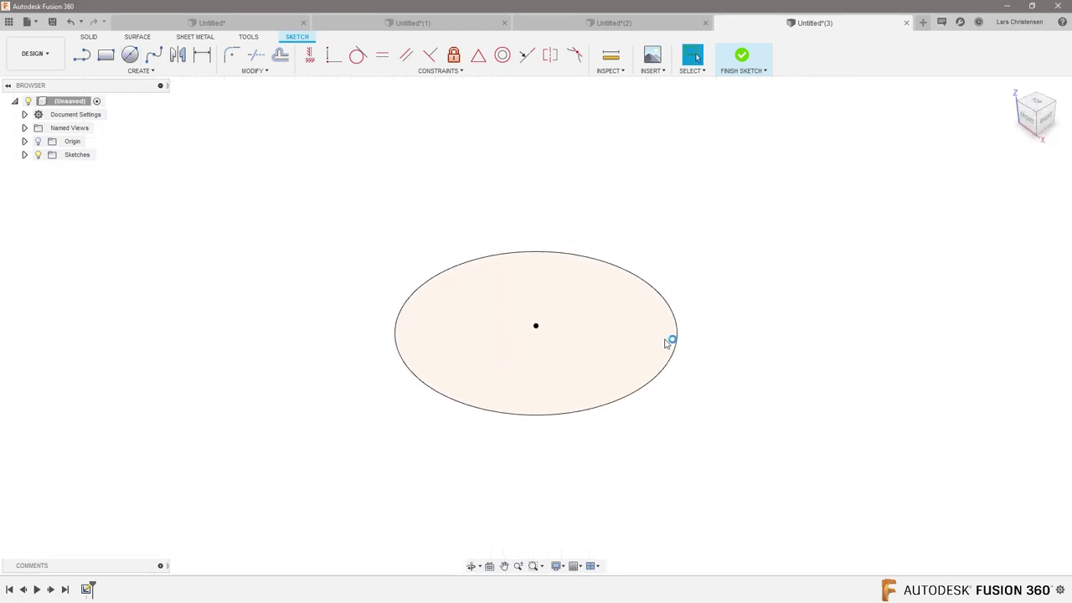
left_click(533, 317)
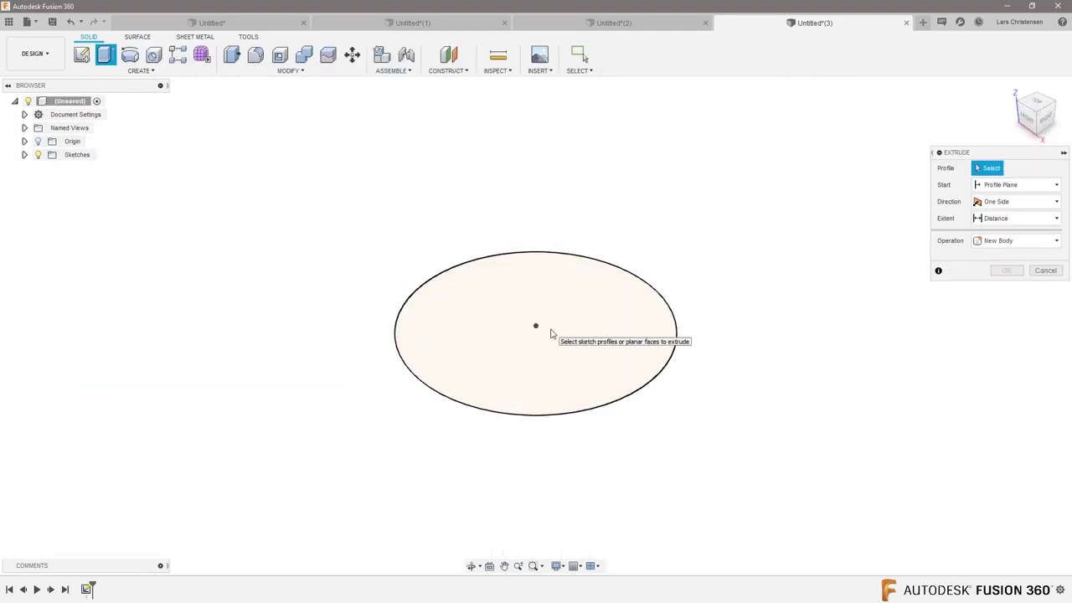
left_click(551, 334)
left_click_drag(536, 314, 573, 110)
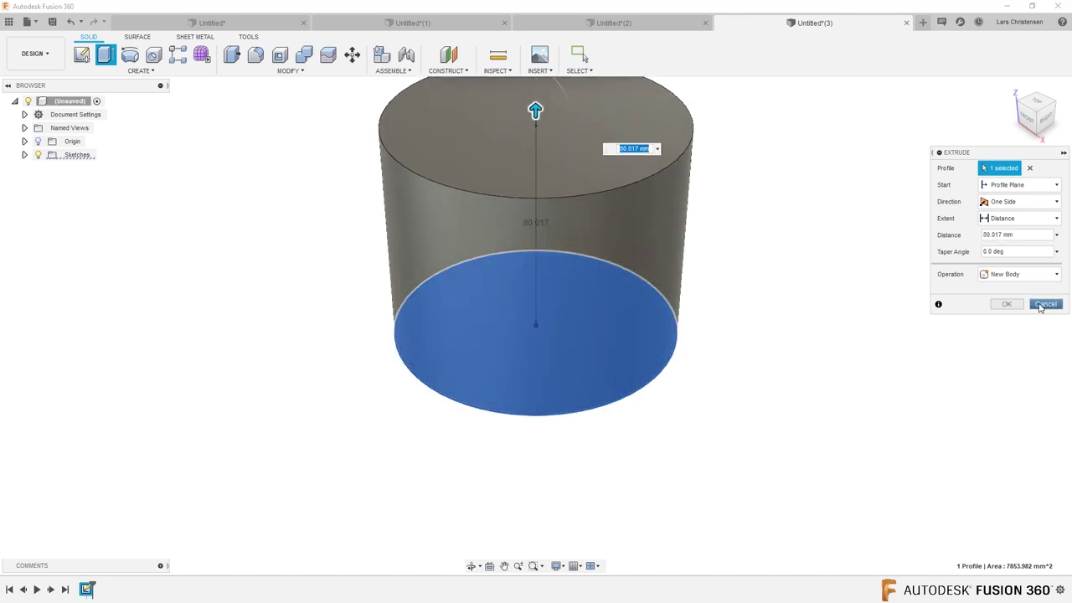
left_click(1006, 304)
middle_click_drag(967, 311, 596, 298, "shift")
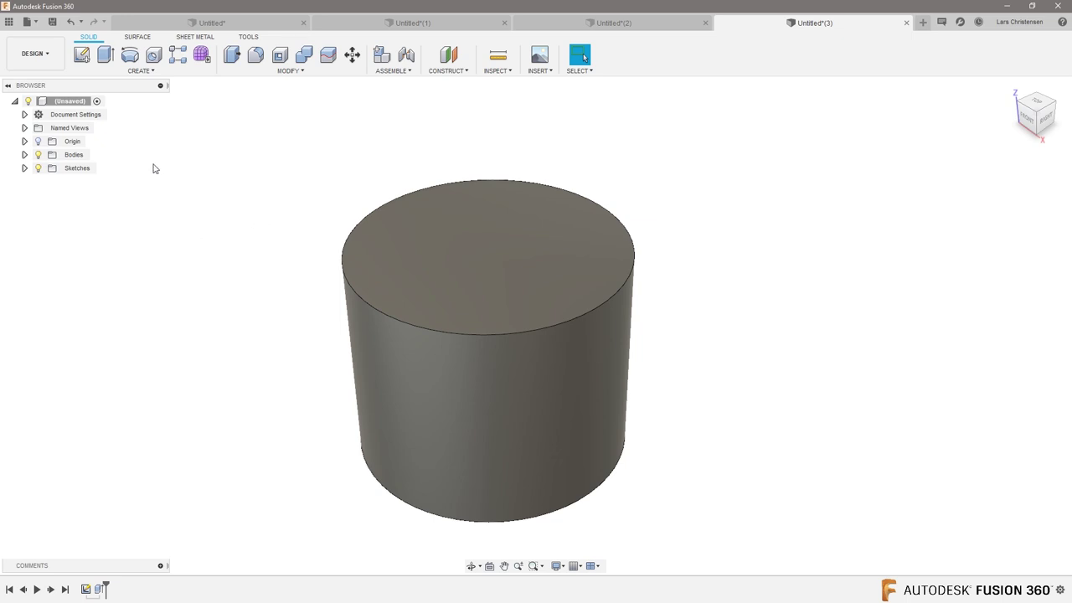
Start a sketch on the front vertical origin plane and project the cylinder's outline into it
left_click(81, 55)
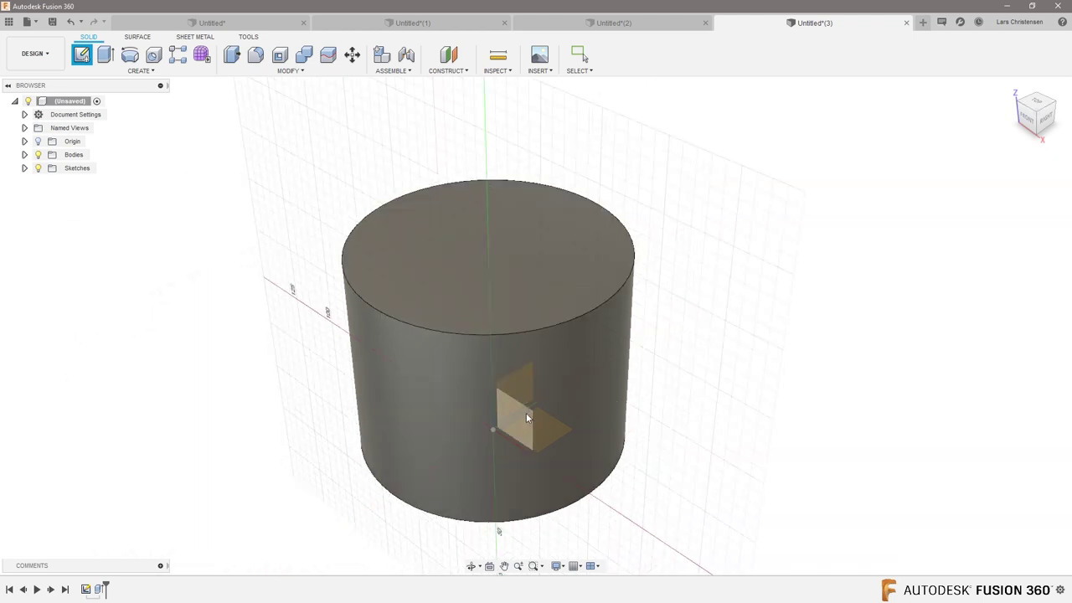
left_click(524, 412)
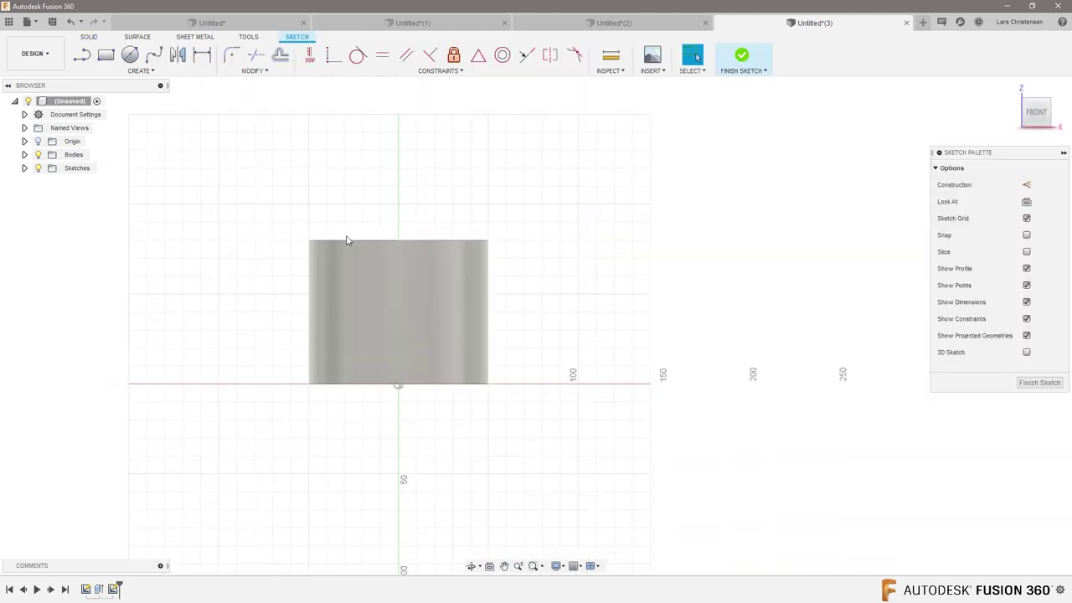
scroll(411, 508, "up", 1)
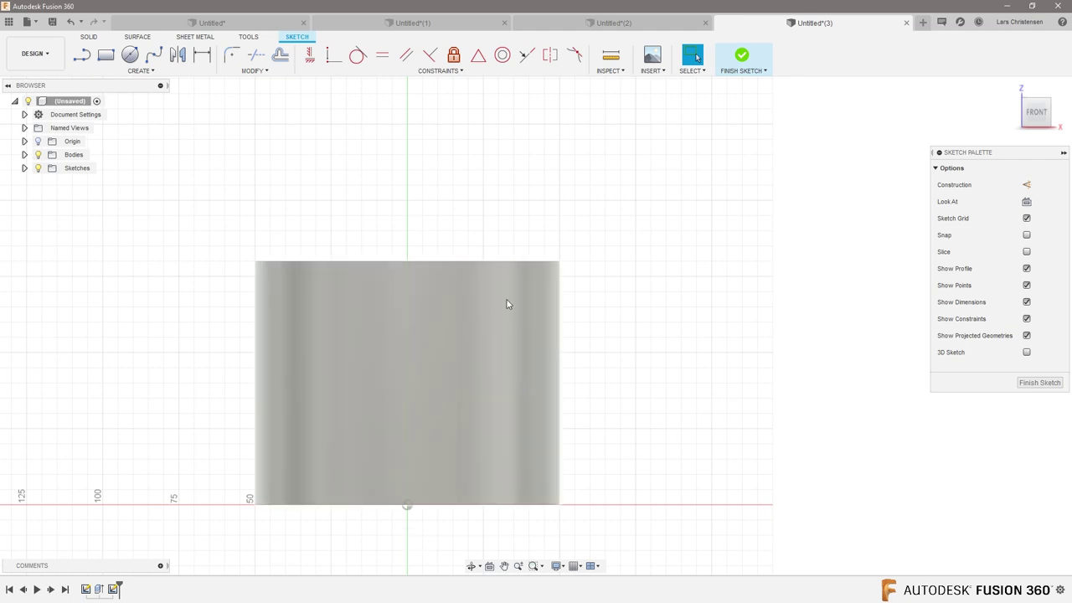
key("p")
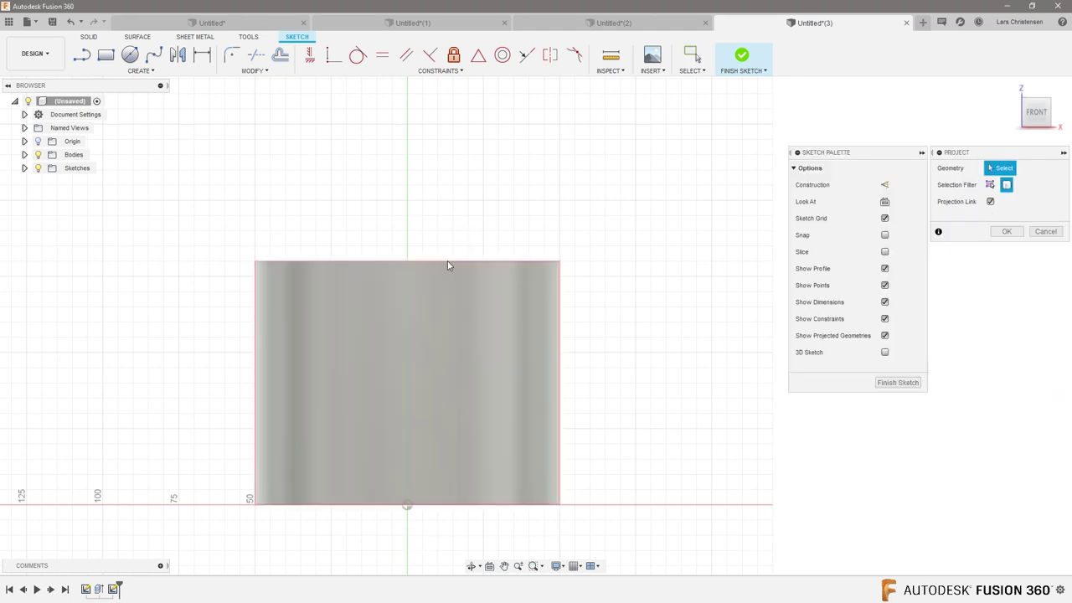
left_click(447, 265)
left_click(1004, 232)
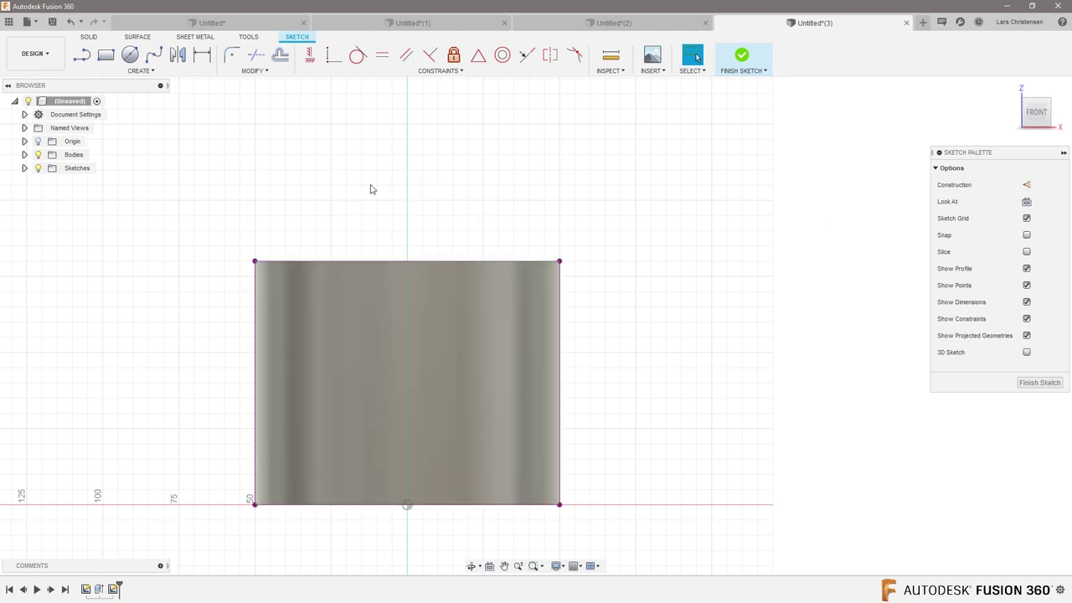
Draw a short vertical line upward from the midpoint of the projected upper edge, along the cylinder's centre axis
key("l")
left_click(408, 263)
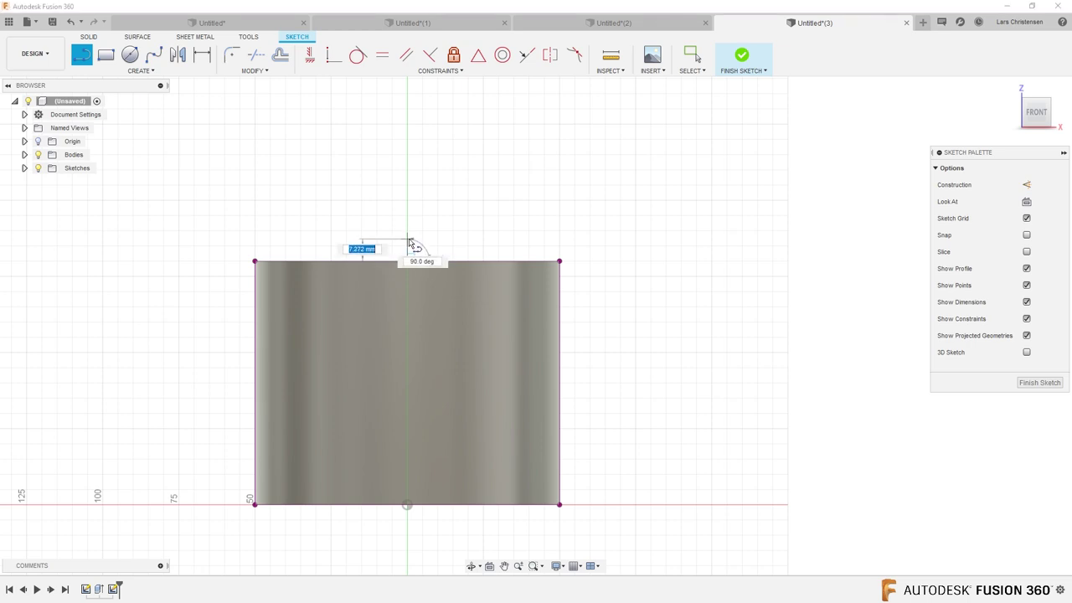
double_click(407, 235)
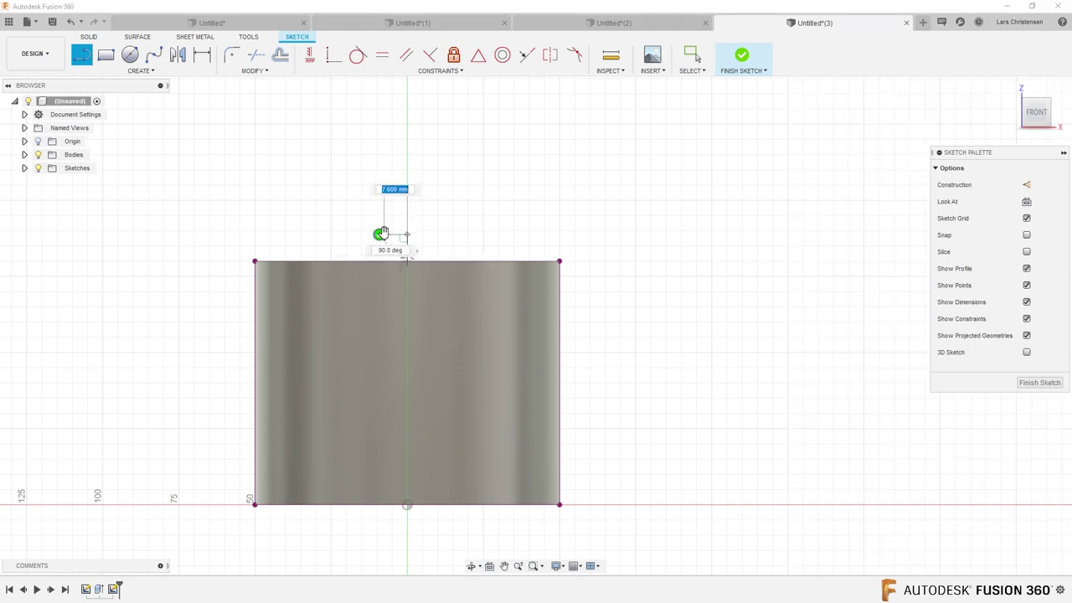
scroll(457, 228, "up", 3)
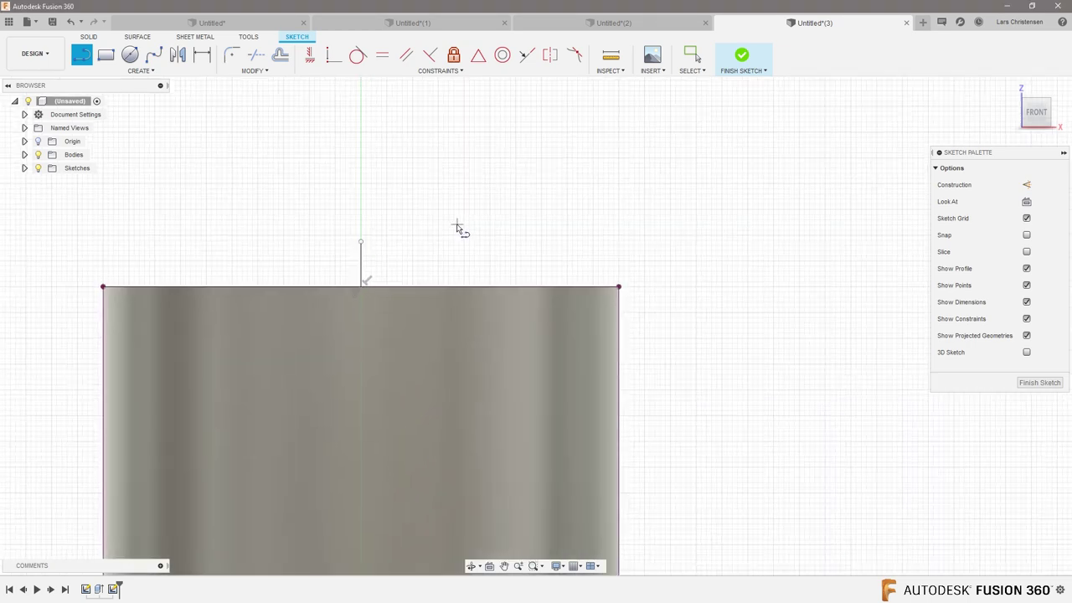
Draw a shallow 3-point arc from the short vertical line's upper end to the cylinder's right upper corner
left_click(140, 71)
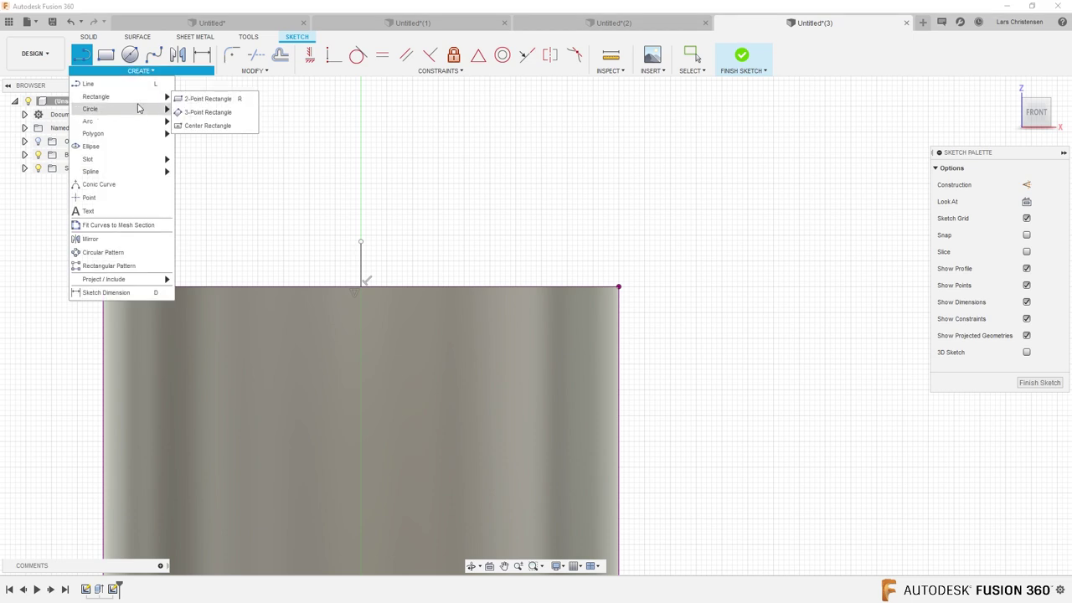
mouse_move(139, 121)
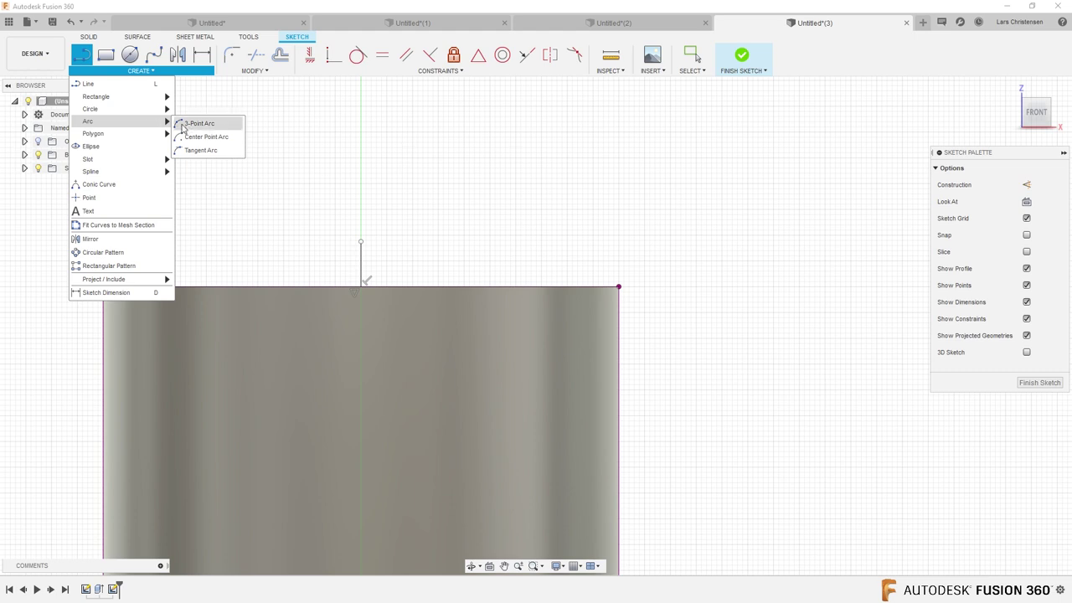
left_click(198, 123)
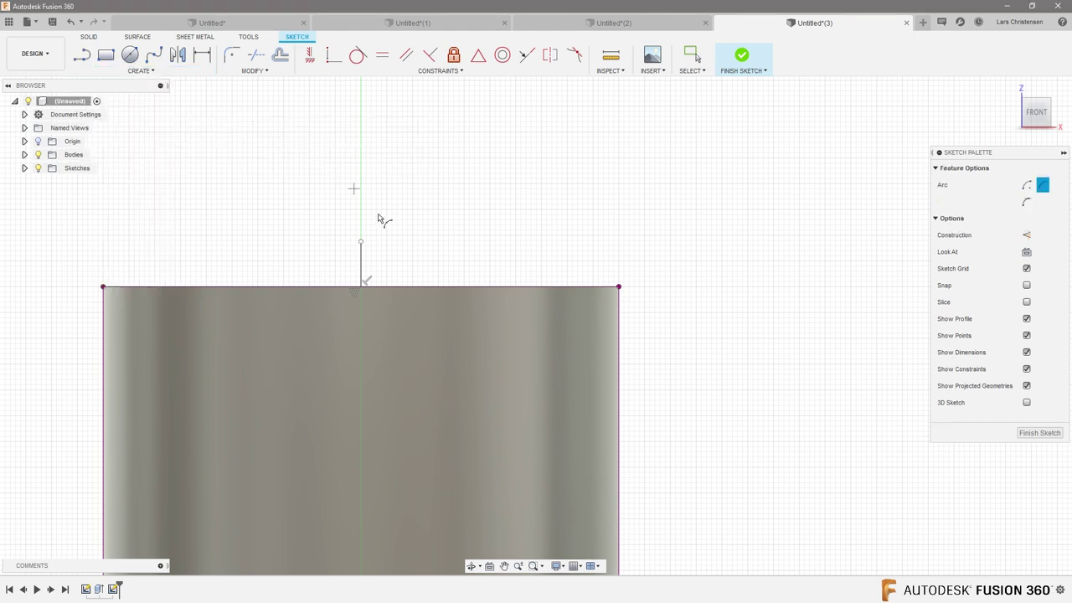
left_click(360, 241)
left_click(618, 286)
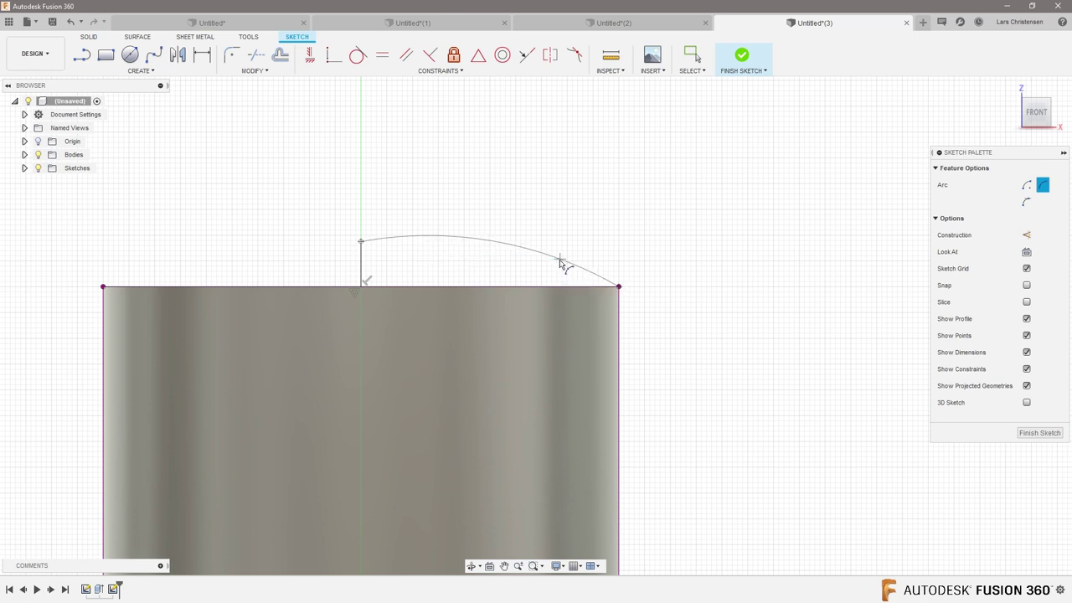
left_click(557, 267)
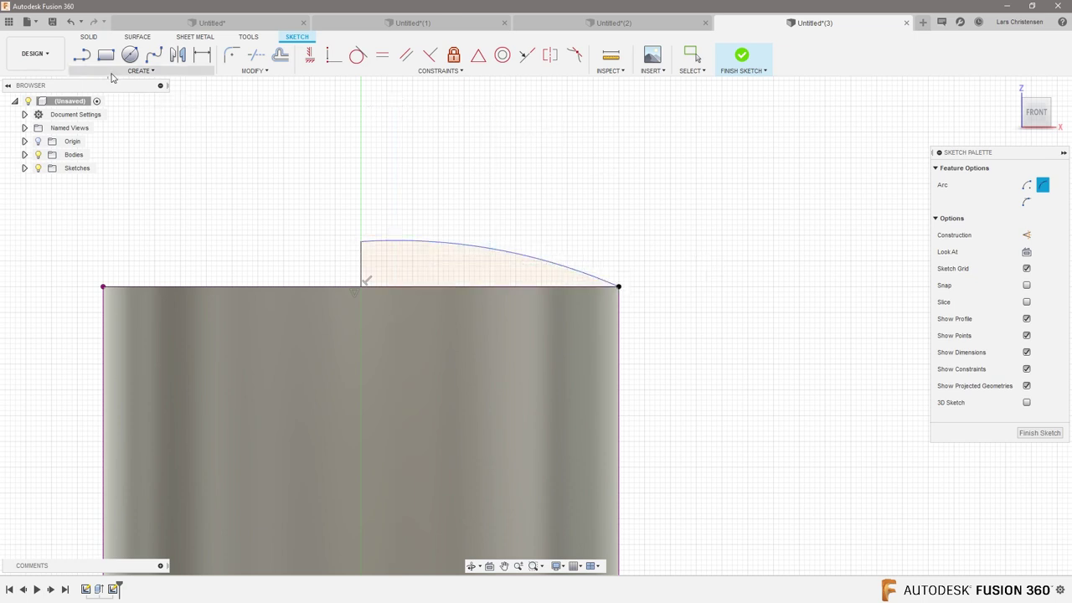
Revolve the arc profile with the Full type about the short vertical line to form a dome on the cylinder
left_click(89, 37)
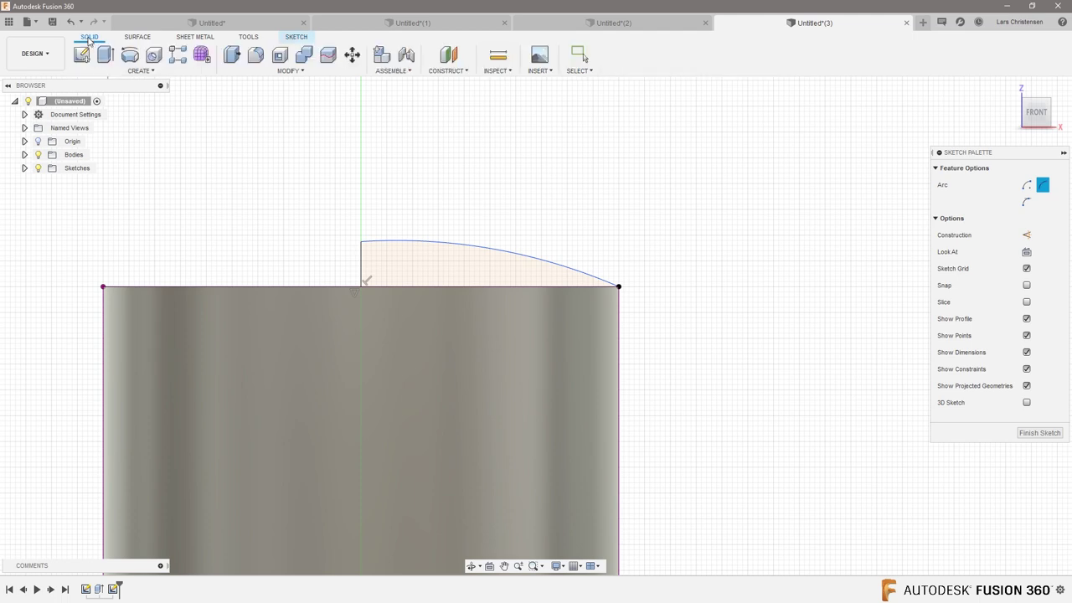
left_click(134, 72)
middle_click_drag(435, 193, 521, 262, "shift")
left_click(521, 262)
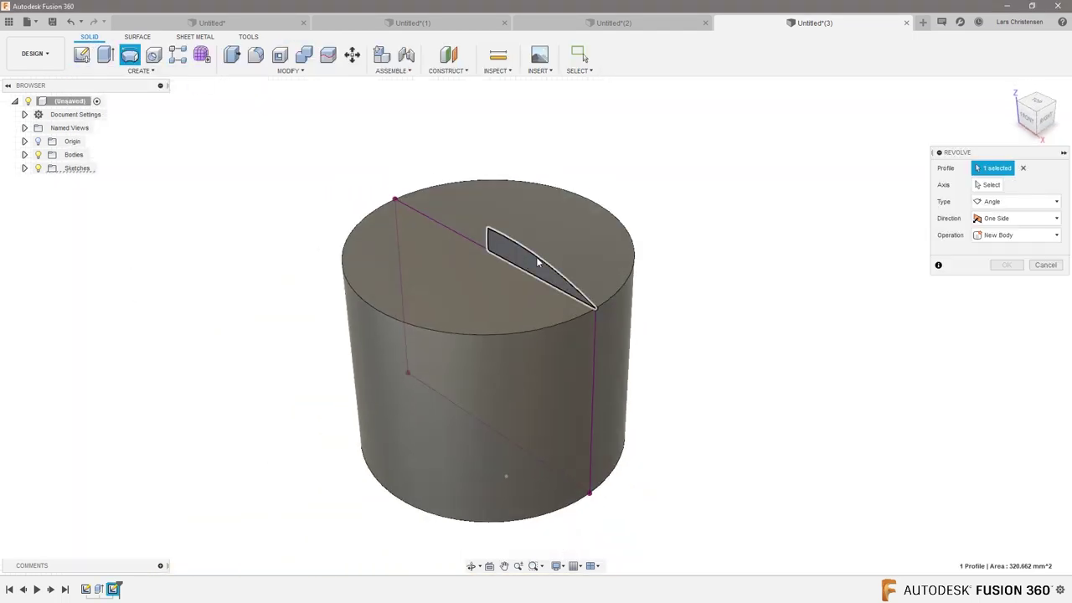
left_click(1016, 201)
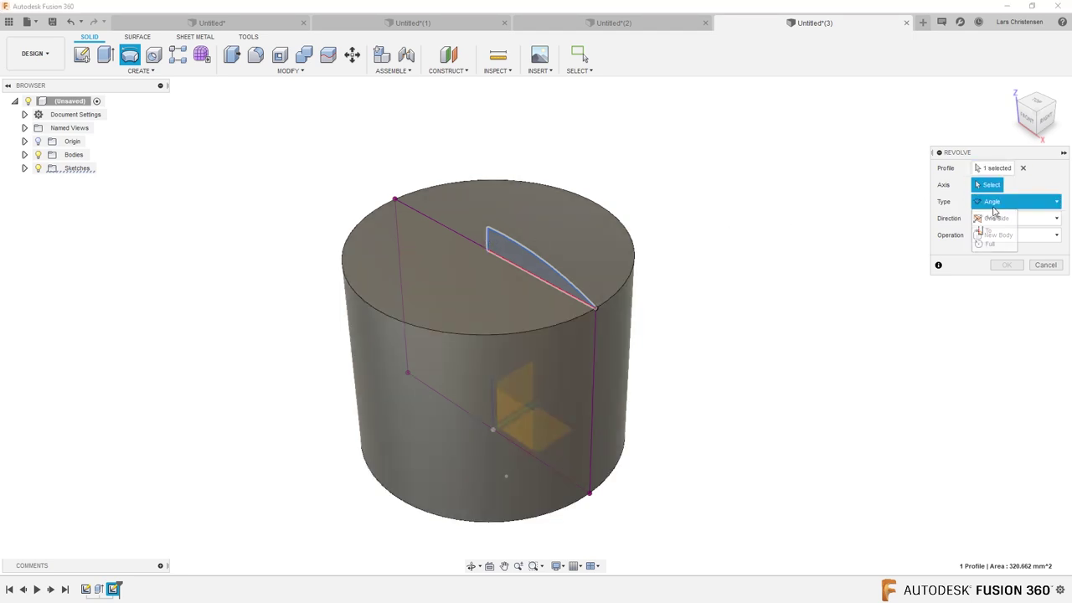
left_click(993, 241)
left_click(988, 184)
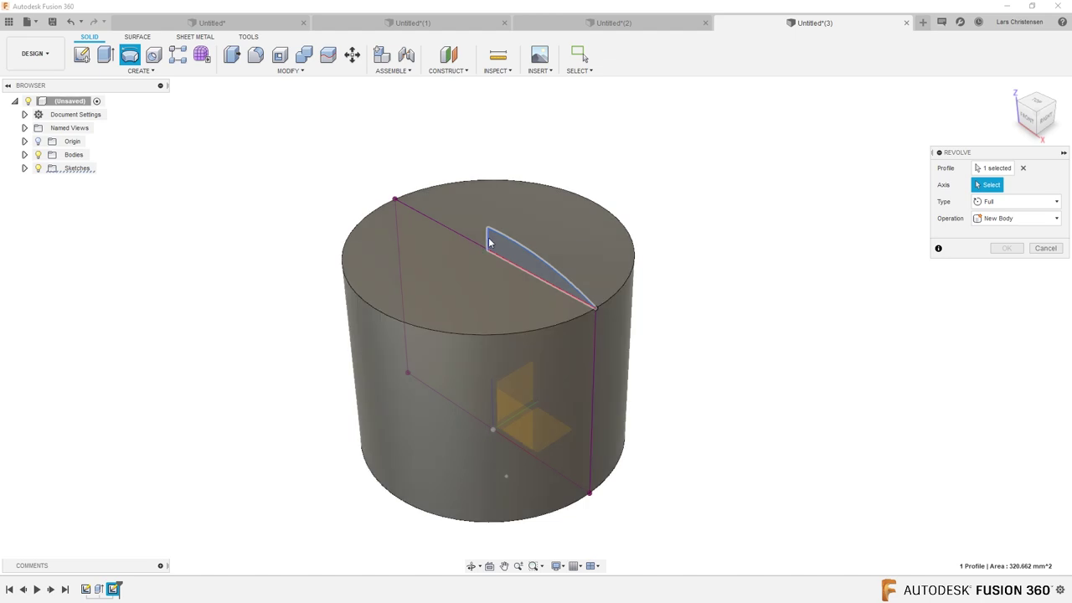
left_click(489, 243)
left_click(1006, 264)
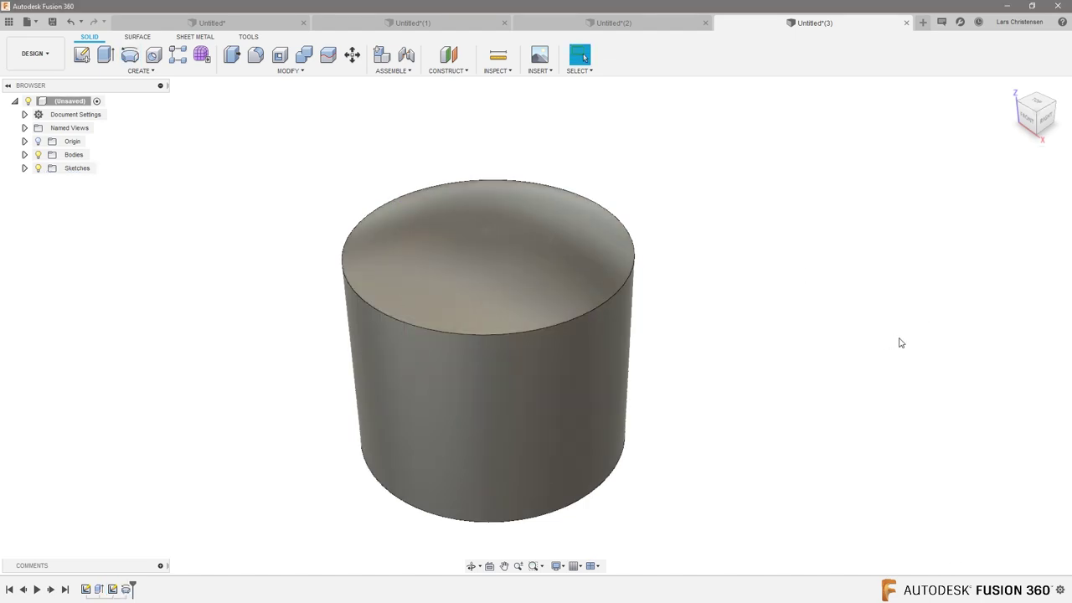
Reopen the dome profile sketch and draw a horizontal line about 18 mm long outward from the arc's upper endpoint
scroll(586, 218, "up", 3)
middle_click_drag(522, 223, 753, 287, "shift")
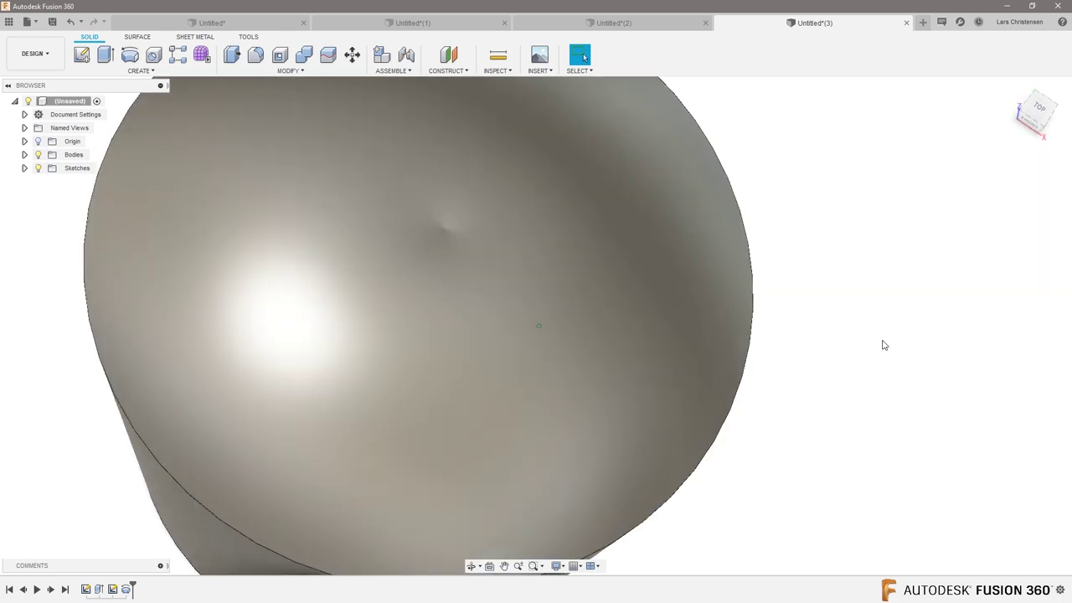
scroll(748, 339, "up", 2)
scroll(550, 171, "up", 1)
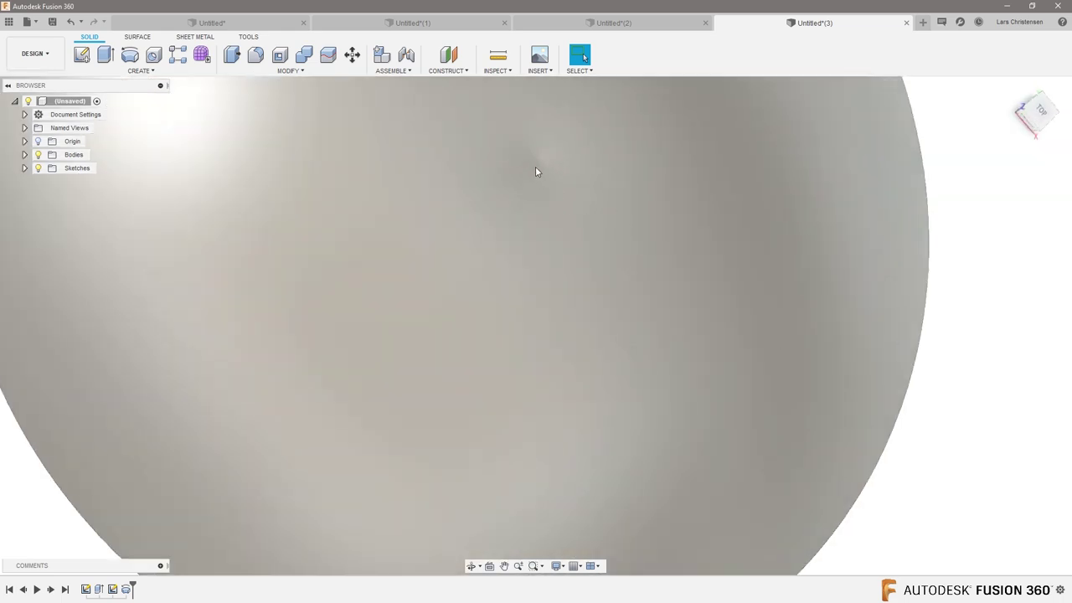
middle_click_drag(543, 165, 260, 321, "shift")
scroll(547, 237, "down", 3)
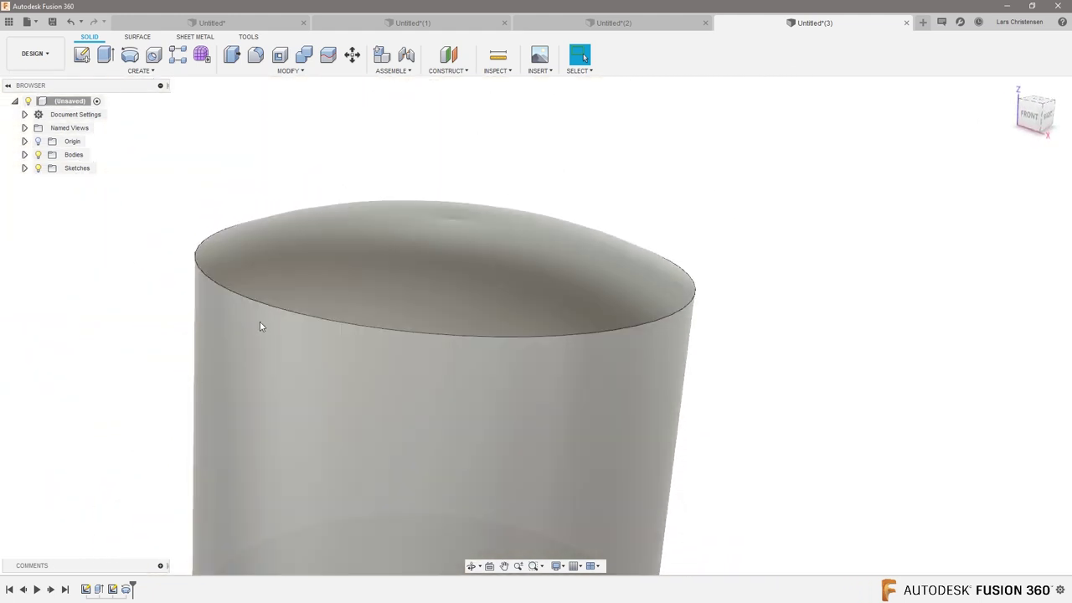
right_click(112, 590)
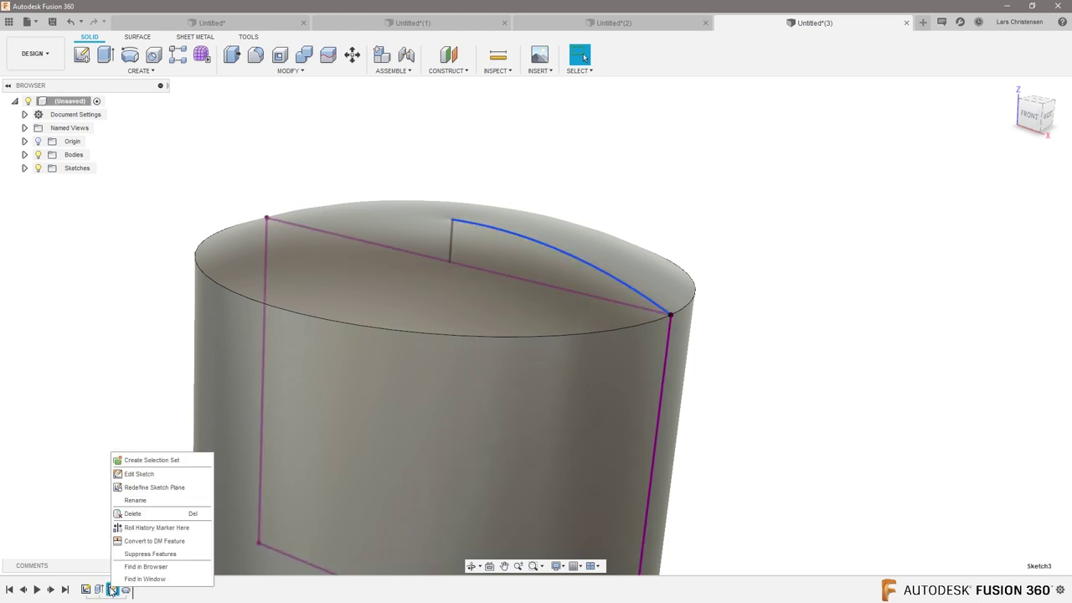
left_click(134, 408)
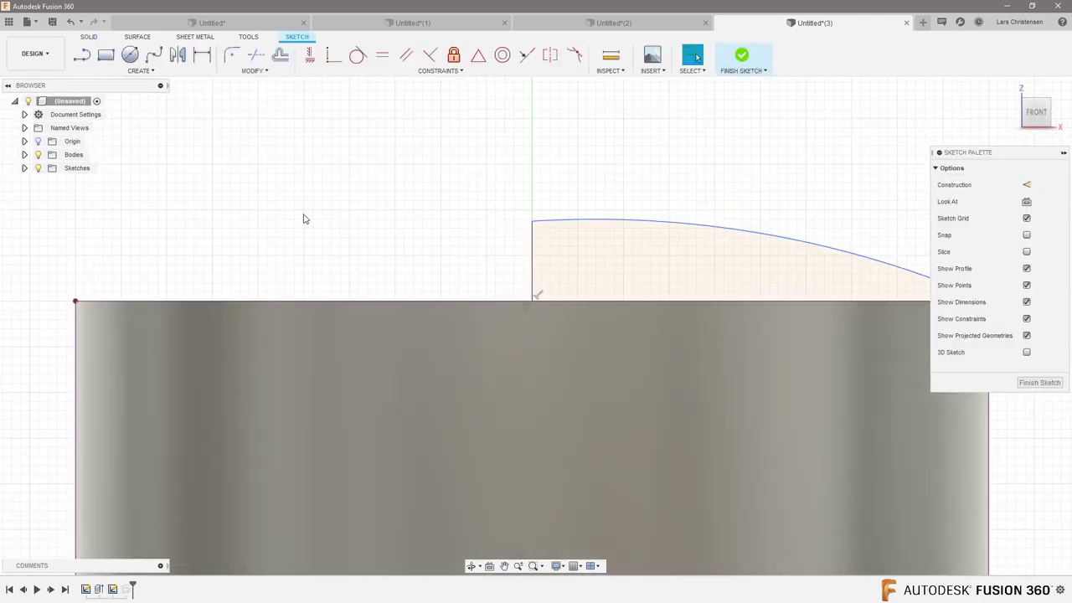
key("l")
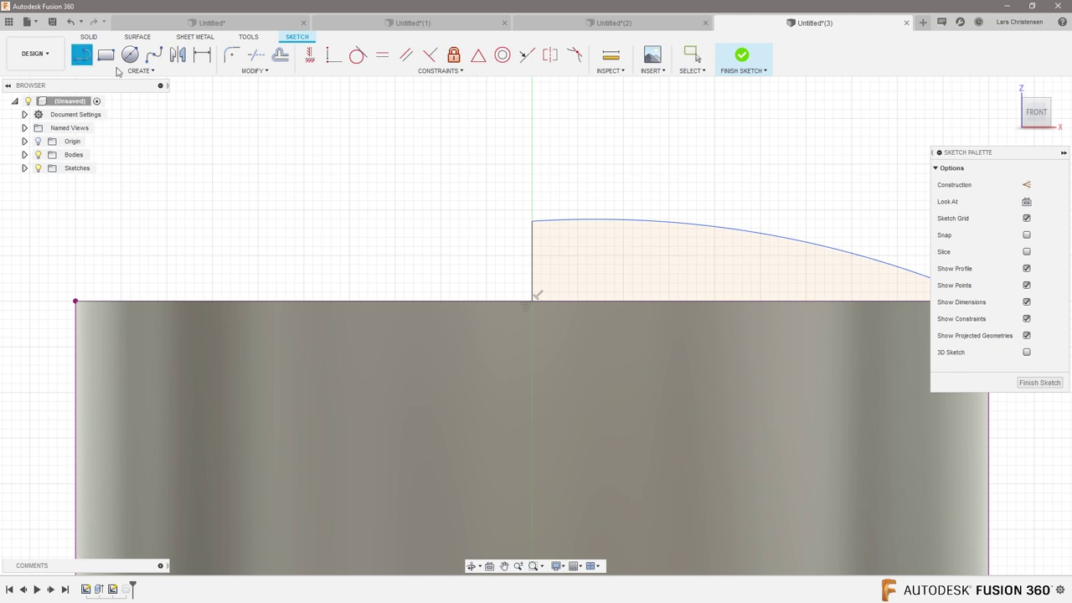
left_click(532, 223)
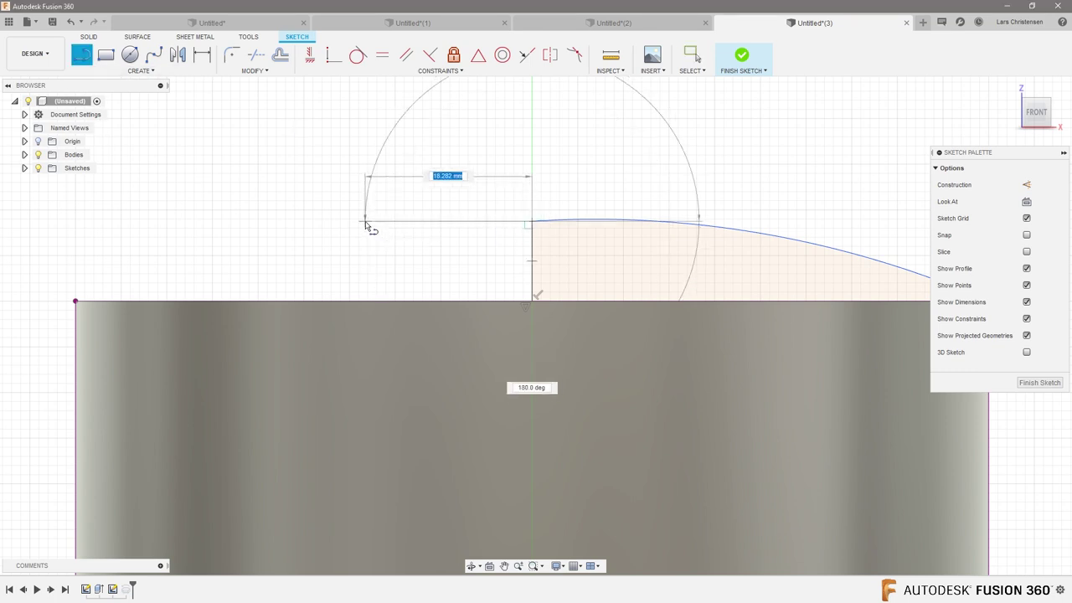
double_click(365, 224)
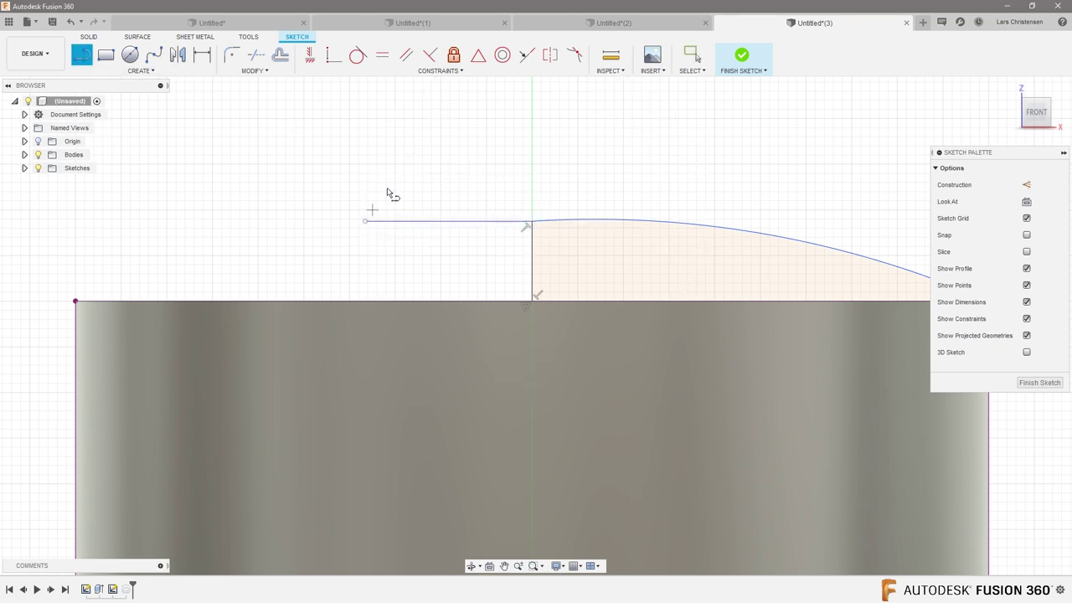
Make the dome arc tangent to the horizontal line and finish the sketch
left_click(360, 53)
left_click(563, 220)
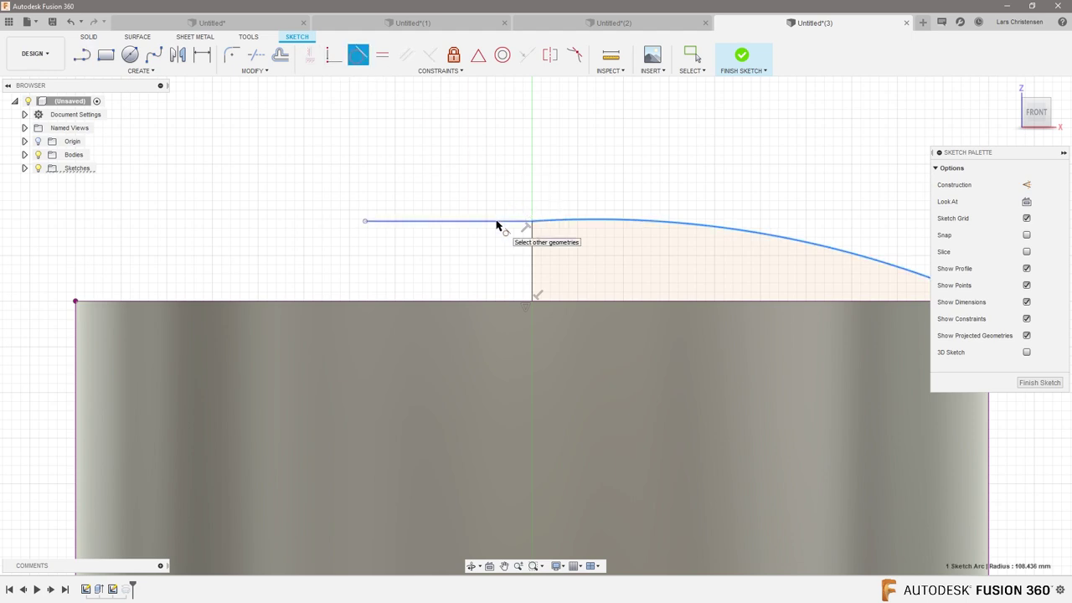
left_click(497, 226)
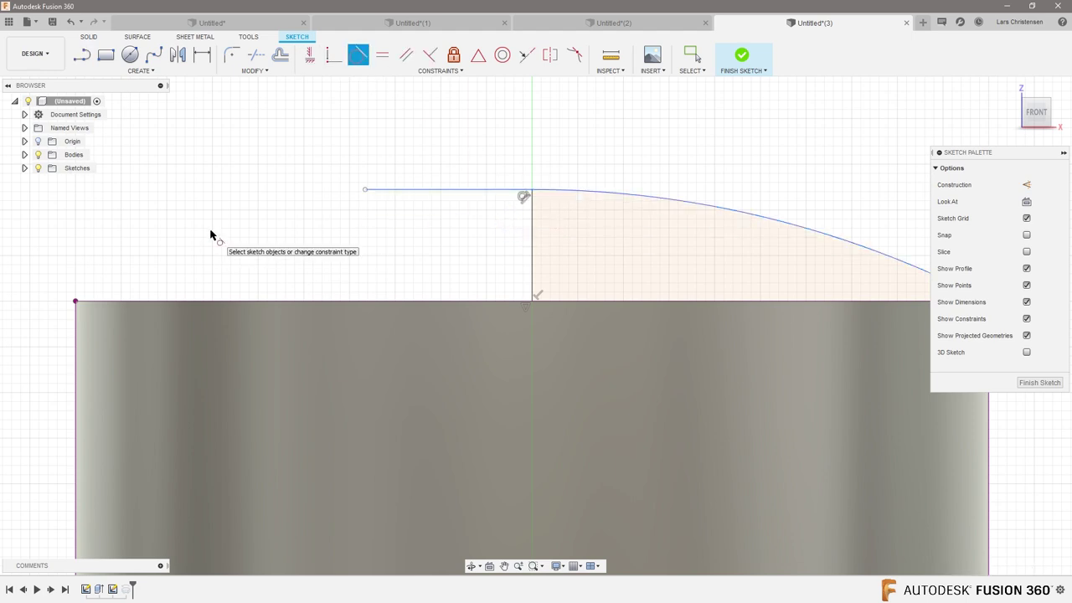
scroll(210, 241, "down", 2)
left_click(1037, 381)
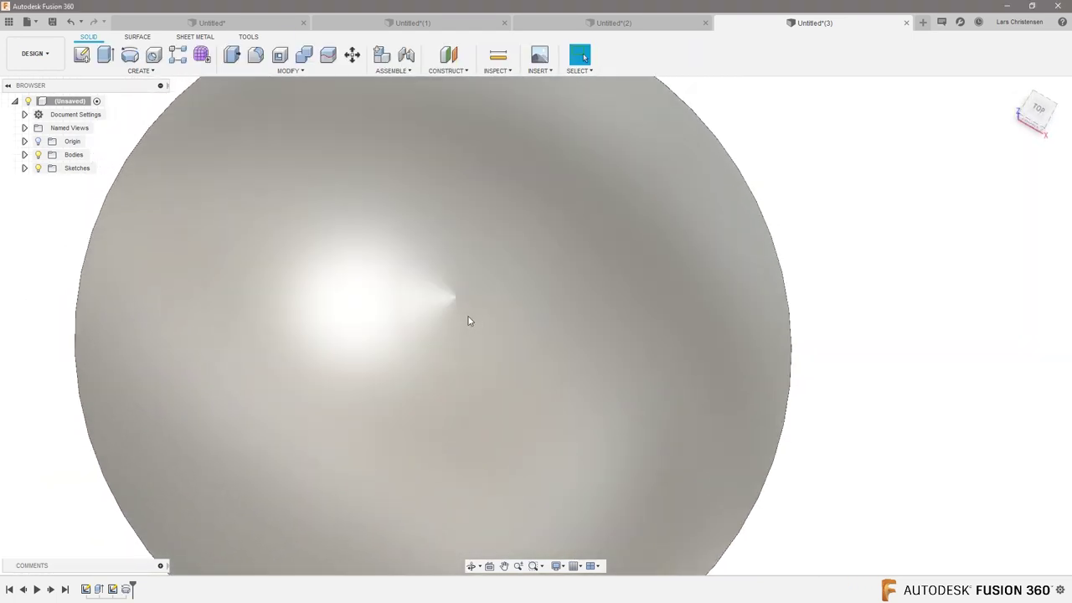
Create an offset plane about 95.6 mm above the XY origin plane, just over the dome
middle_click_drag(469, 321, 742, 328, "shift")
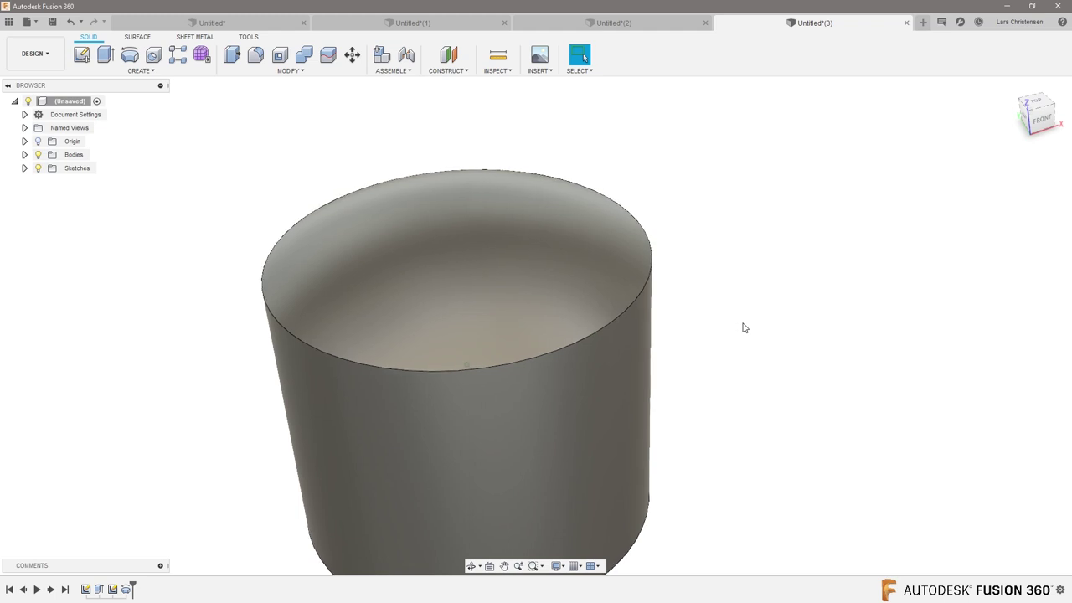
scroll(325, 148, "down", 3)
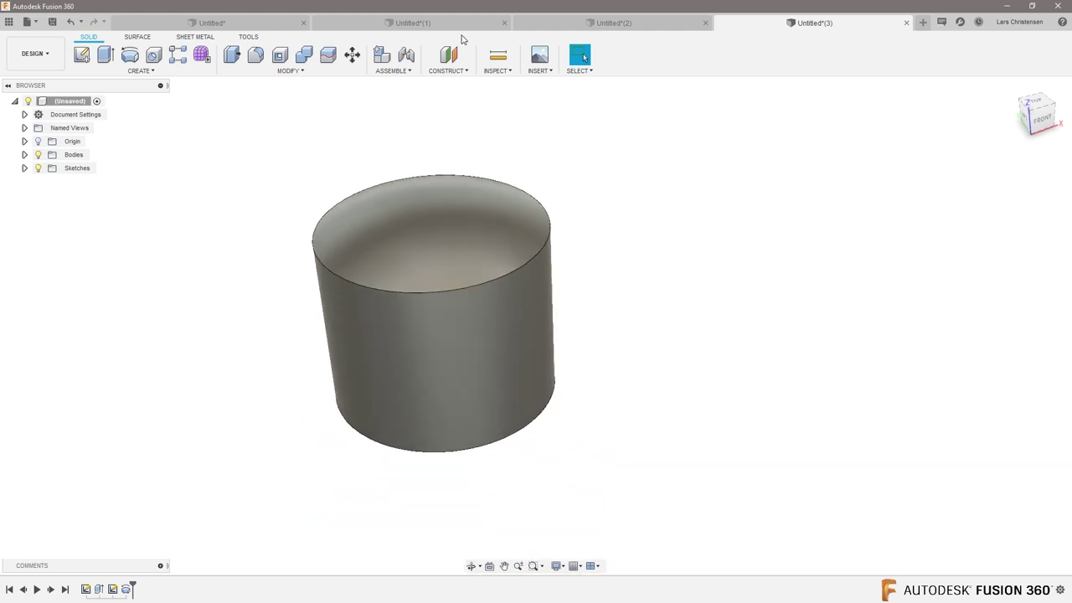
left_click(448, 54)
middle_click_drag(642, 269, 449, 436, "shift")
left_click(499, 384)
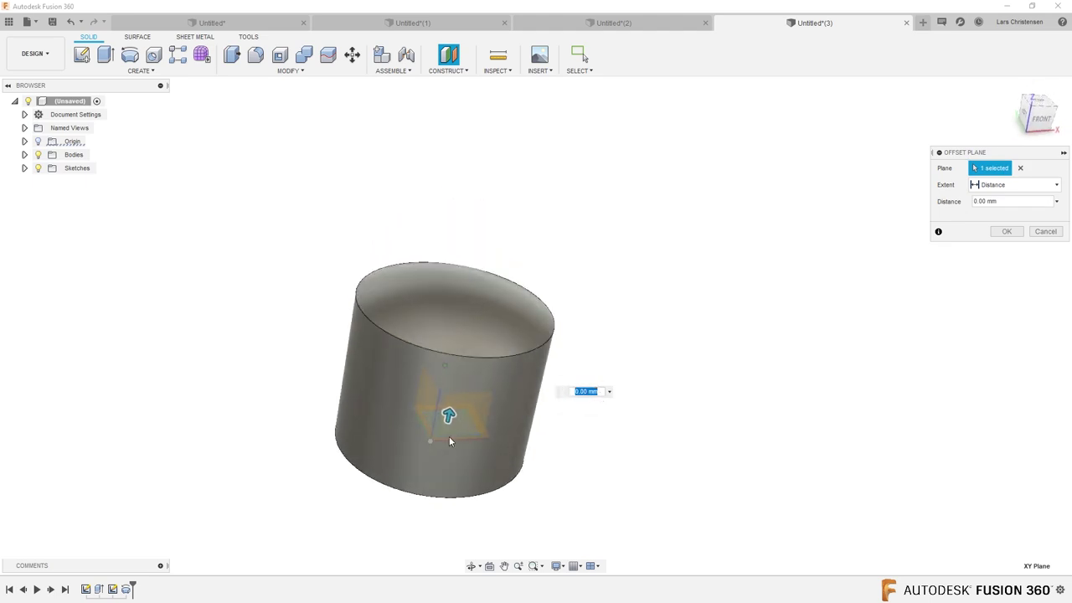
left_click_drag(448, 431, 493, 254)
middle_click_drag(493, 255, 617, 249, "shift")
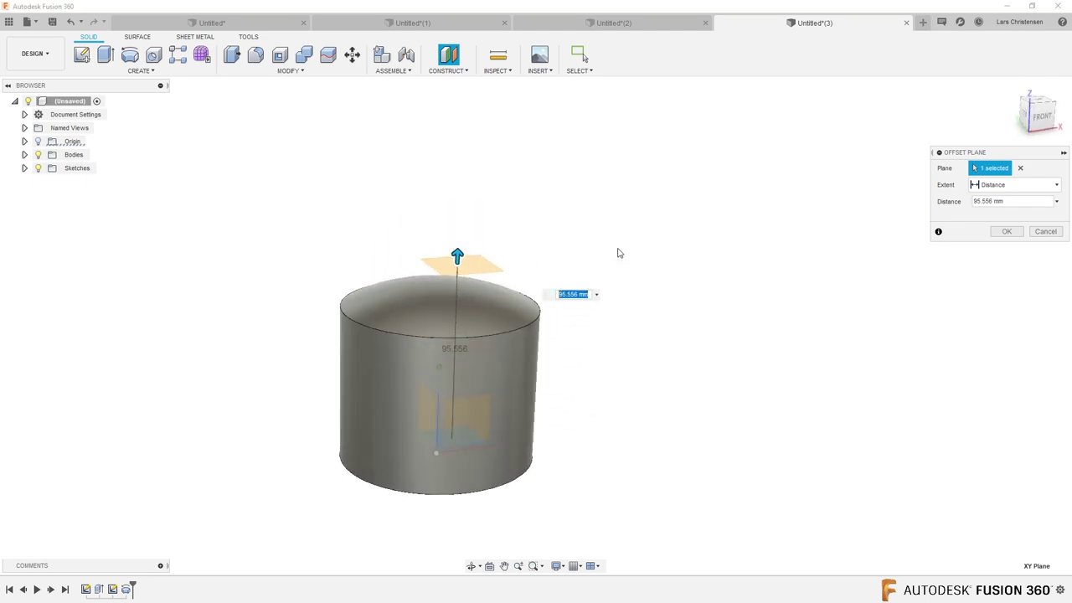
left_click(1007, 231)
Start a sketch on the offset plane above the dome and place the text HELLO near the centre
middle_click_drag(748, 232, 729, 251, "shift")
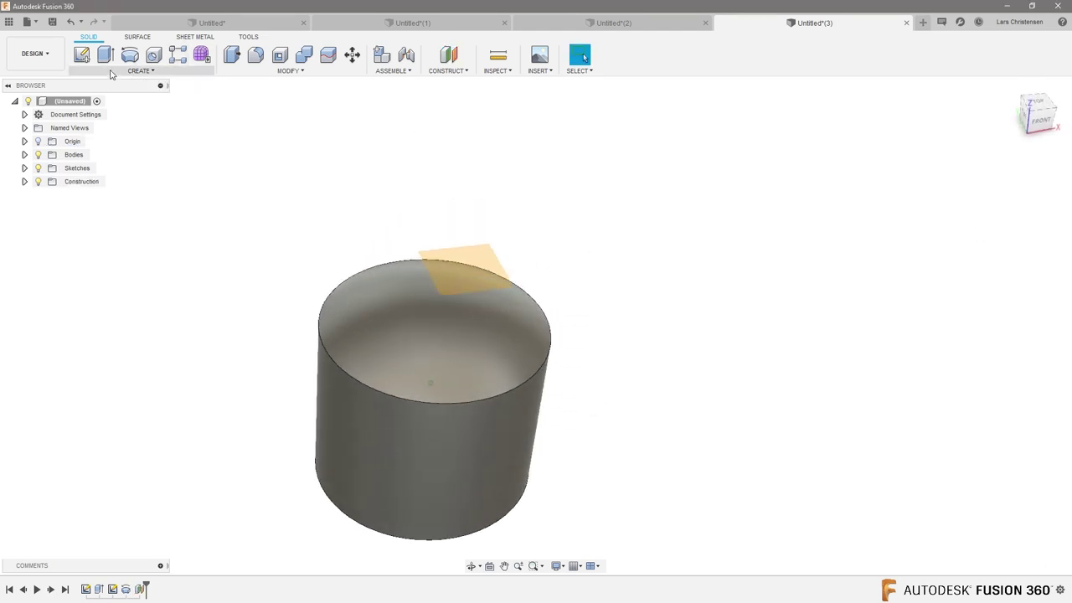
left_click(112, 73)
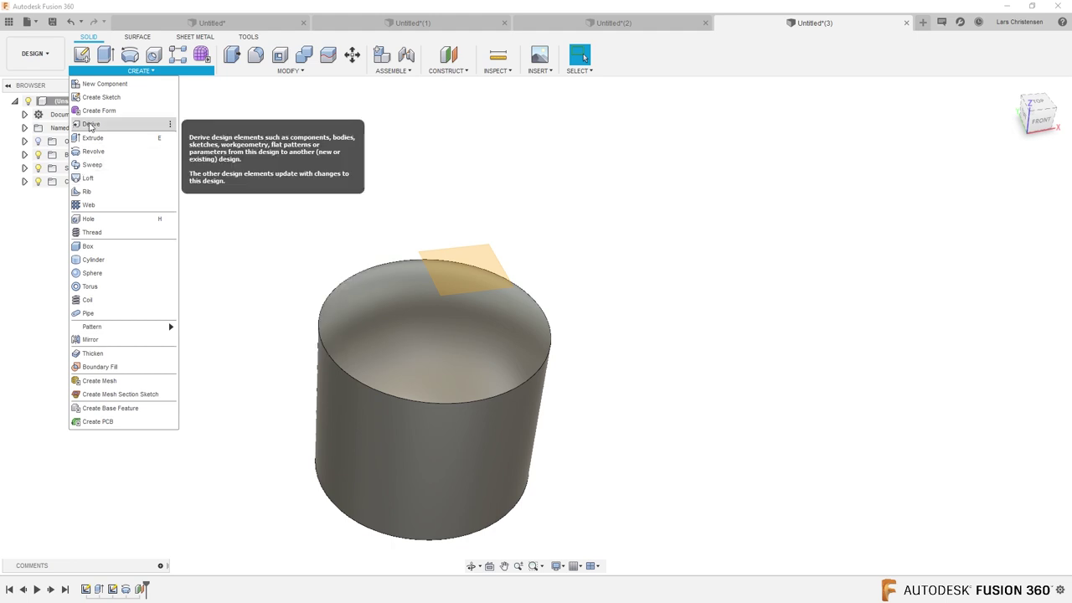
left_click(81, 54)
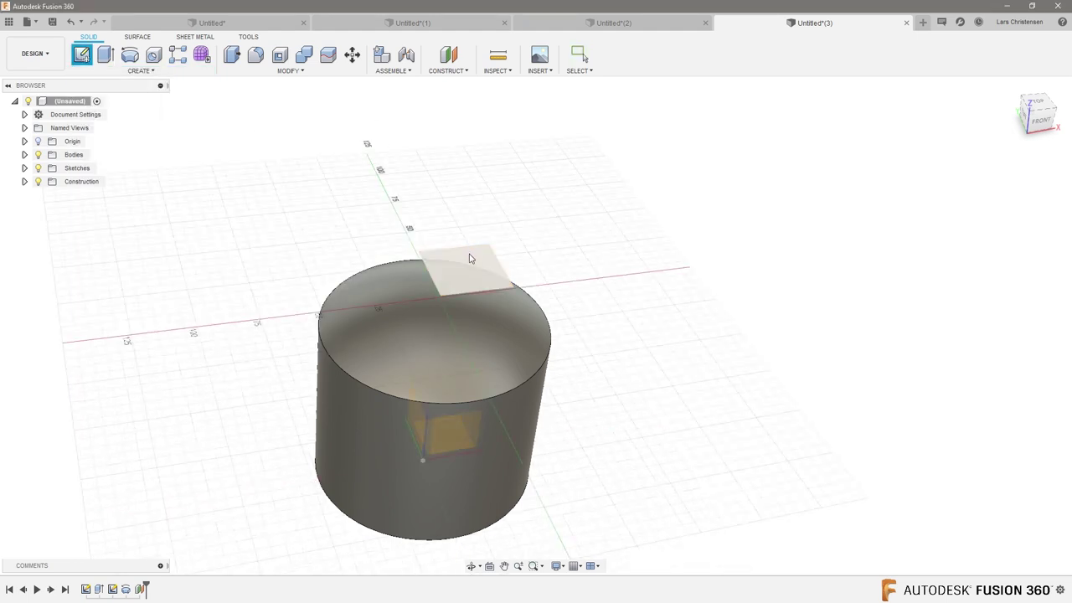
left_click(472, 259)
left_click(139, 70)
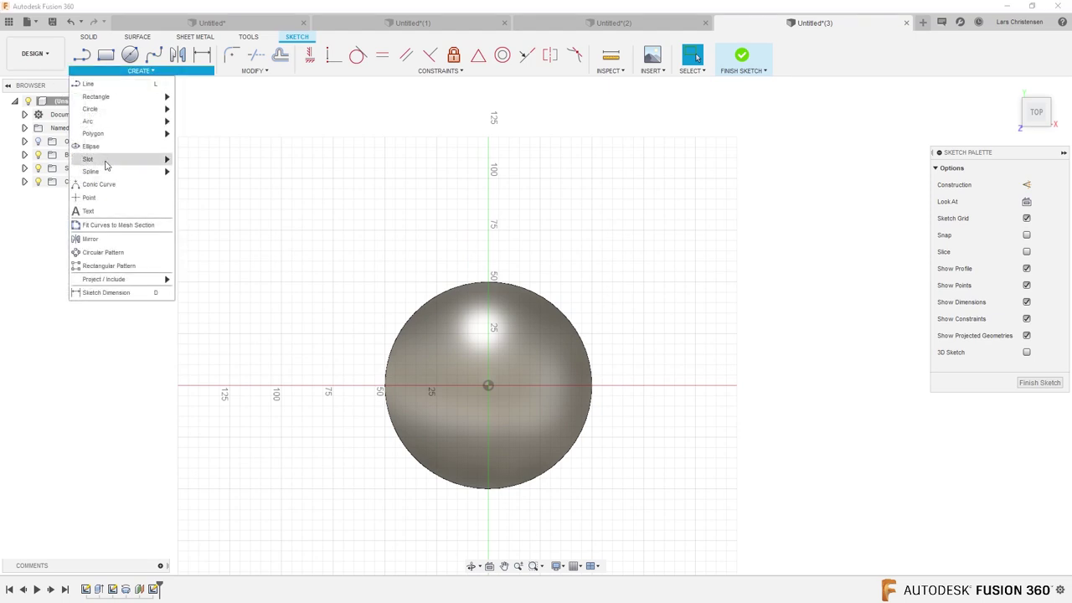
left_click(94, 210)
left_click(463, 375)
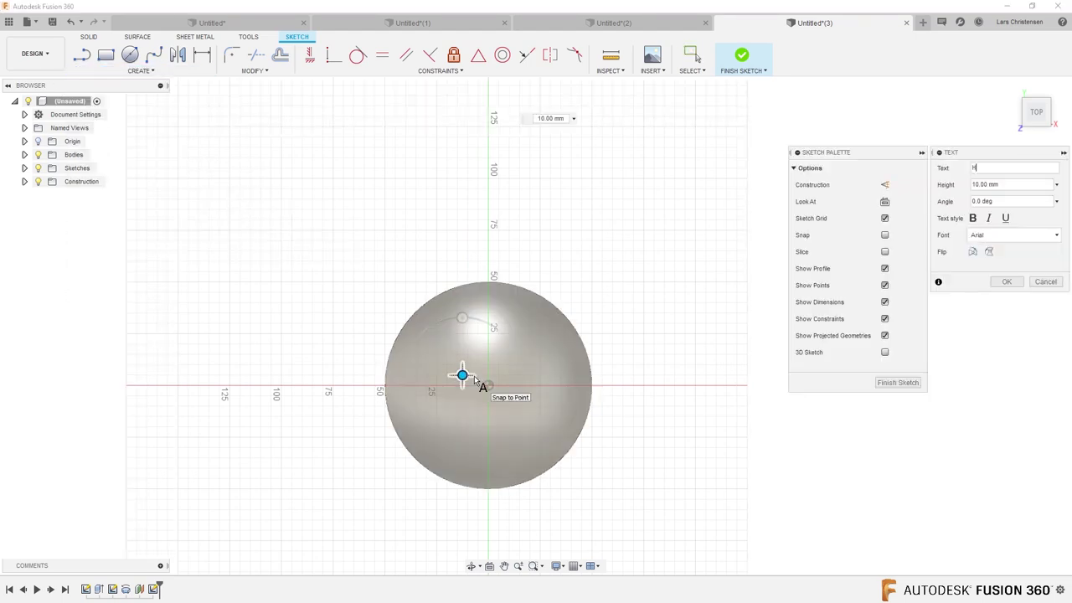
scroll(621, 355, "up", 3)
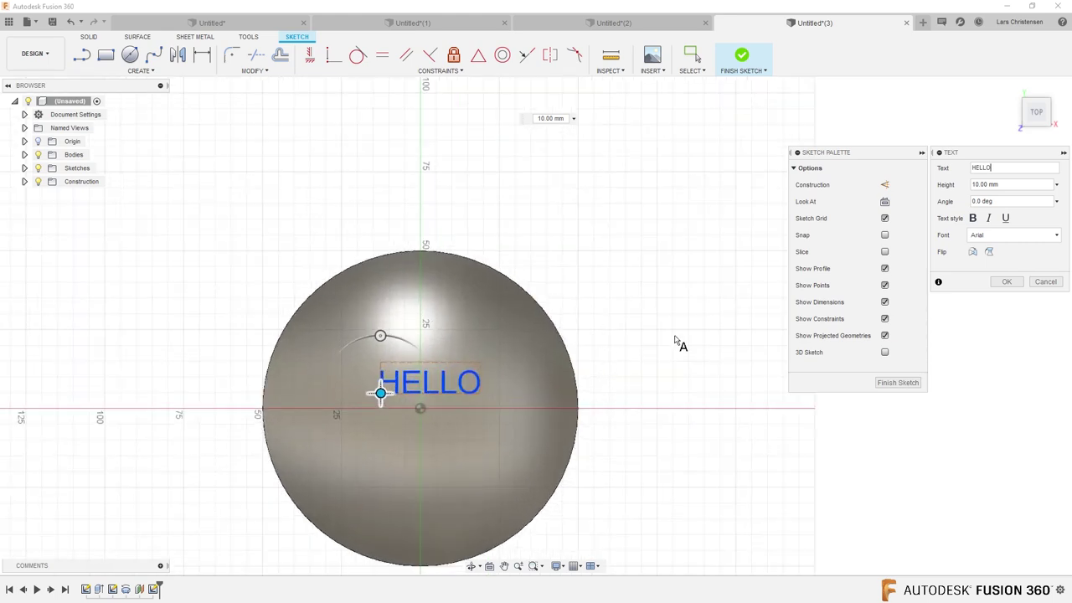
Set the HELLO text height to 20 mm, reposition it roughly centred over the dome, and finish the sketch
key("Tab")
type("15")
left_click_drag(378, 390, 339, 410)
double_click(976, 185)
type("20")
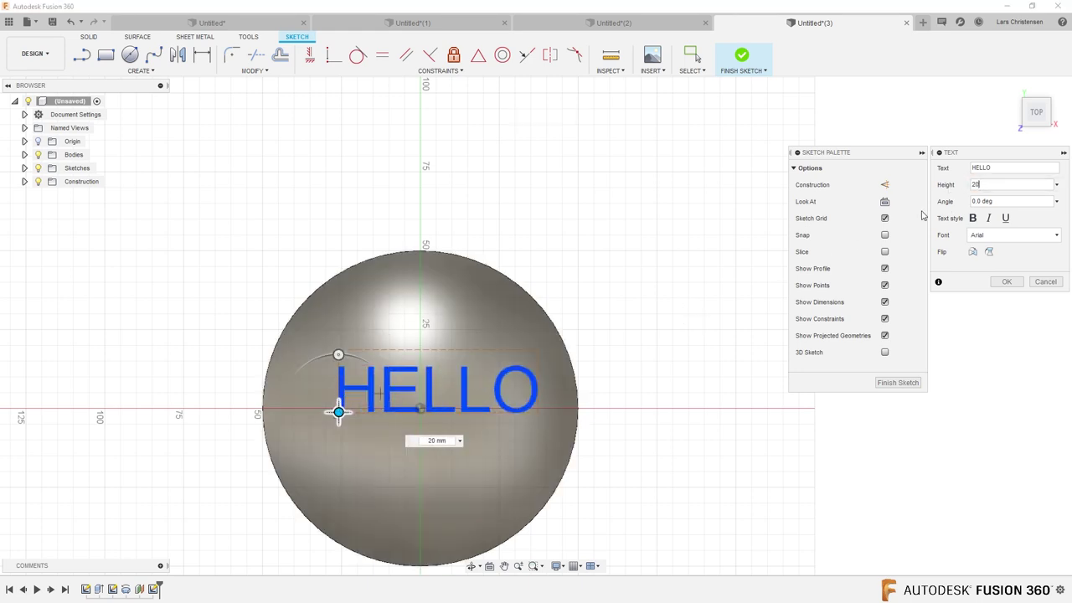
left_click_drag(337, 411, 326, 419)
key("Return")
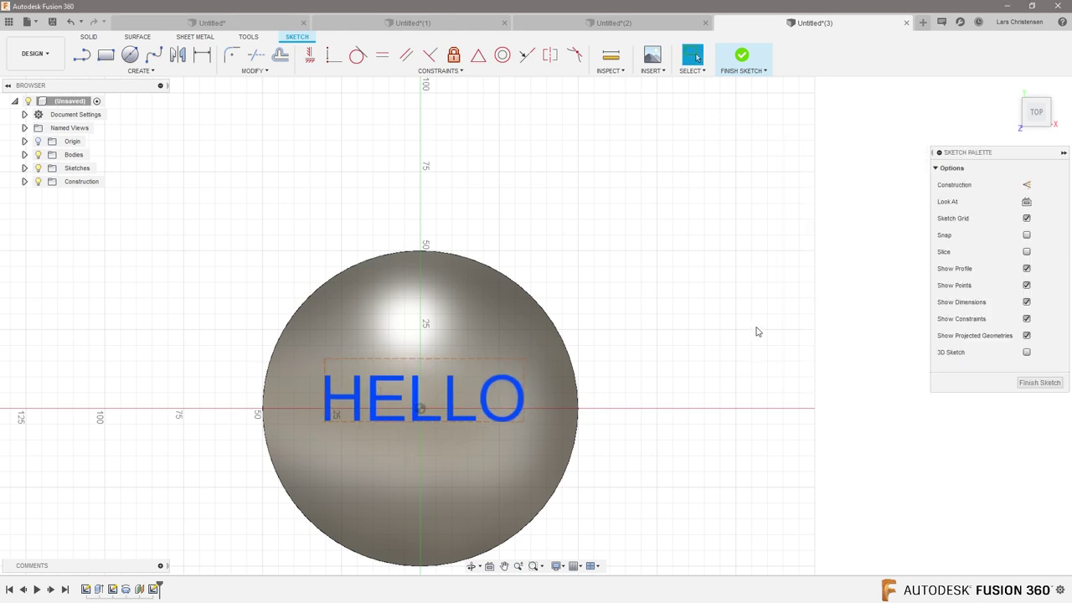
left_click(1039, 382)
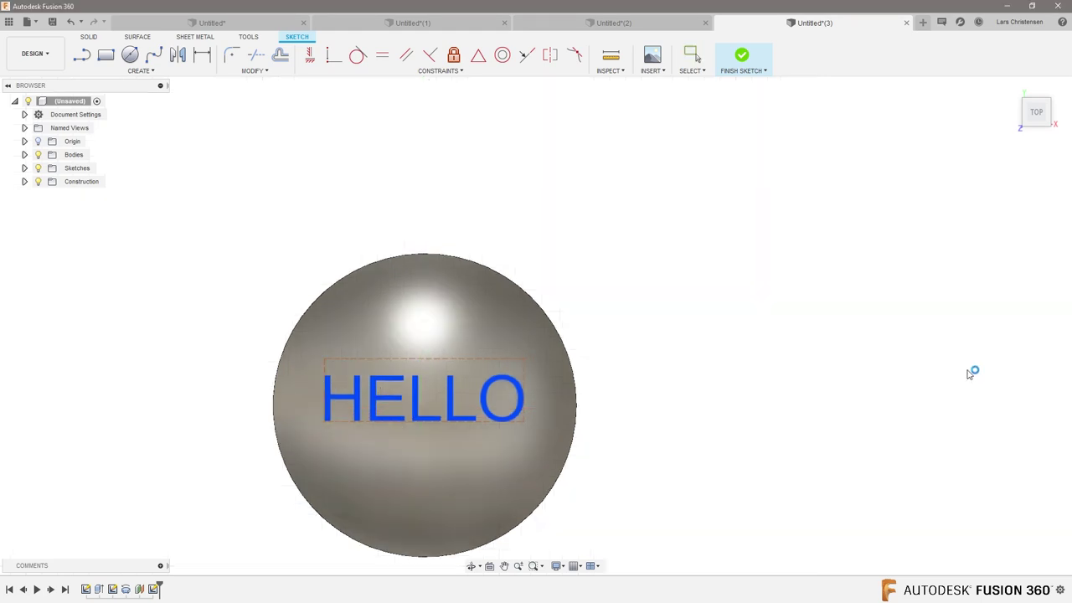
Extrude the HELLO text about 15.2 mm downward as a cut into the dome
key("q")
left_click(501, 289)
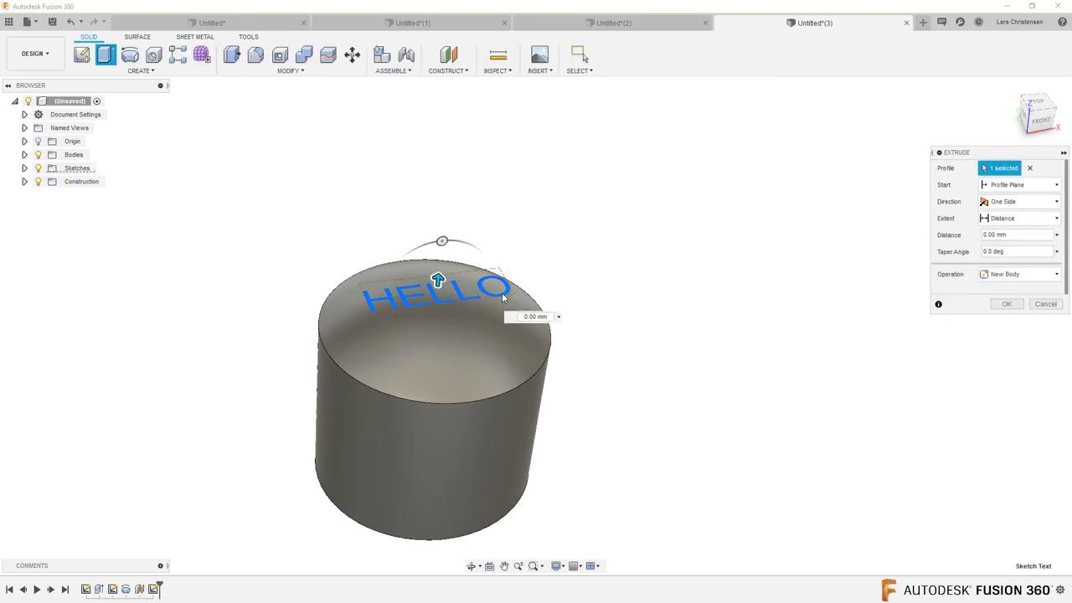
left_click_drag(437, 241, 432, 298)
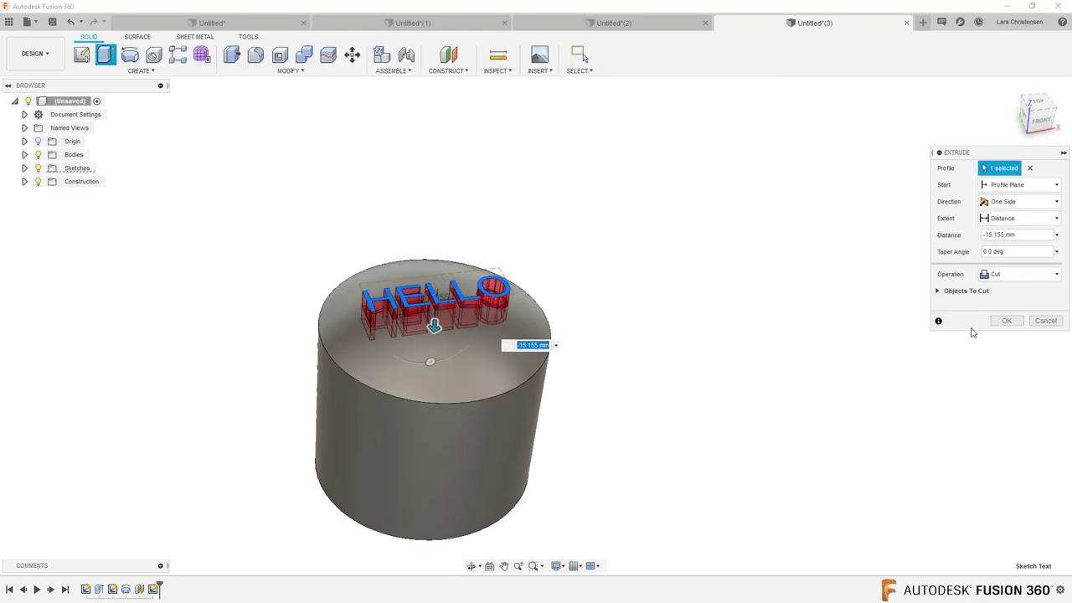
left_click(1005, 320)
middle_click_drag(915, 381, 376, 450, "shift")
scroll(497, 459, "up", 3)
scroll(496, 459, "down", 3)
middle_click_drag(497, 459, 212, 310, "shift")
scroll(186, 347, "up", 1)
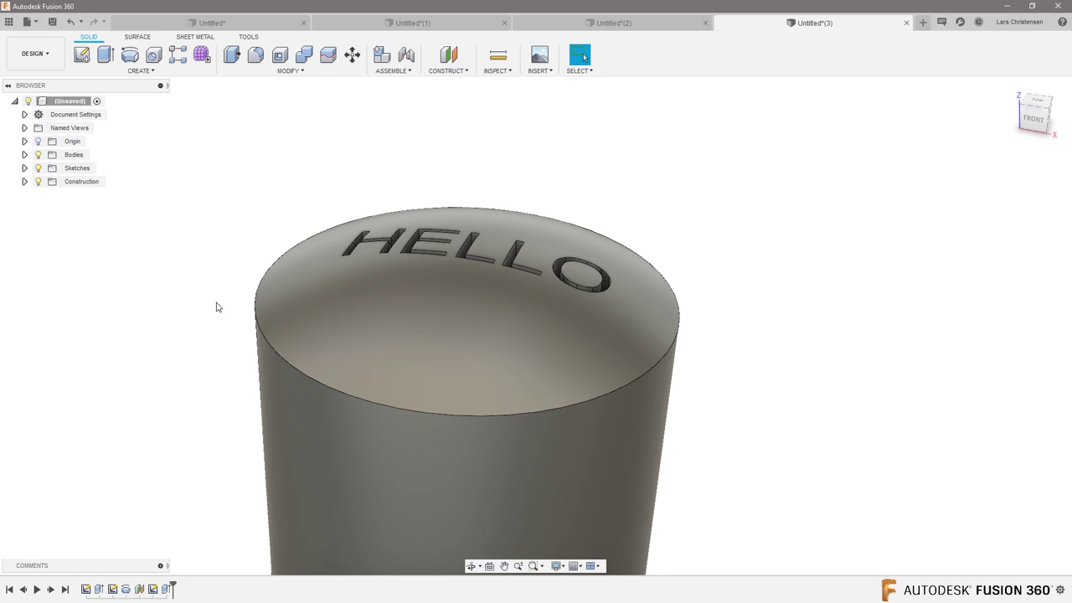
Switch to the Manufacture workspace and create a milling setup with the default stock and origin
left_click(42, 53)
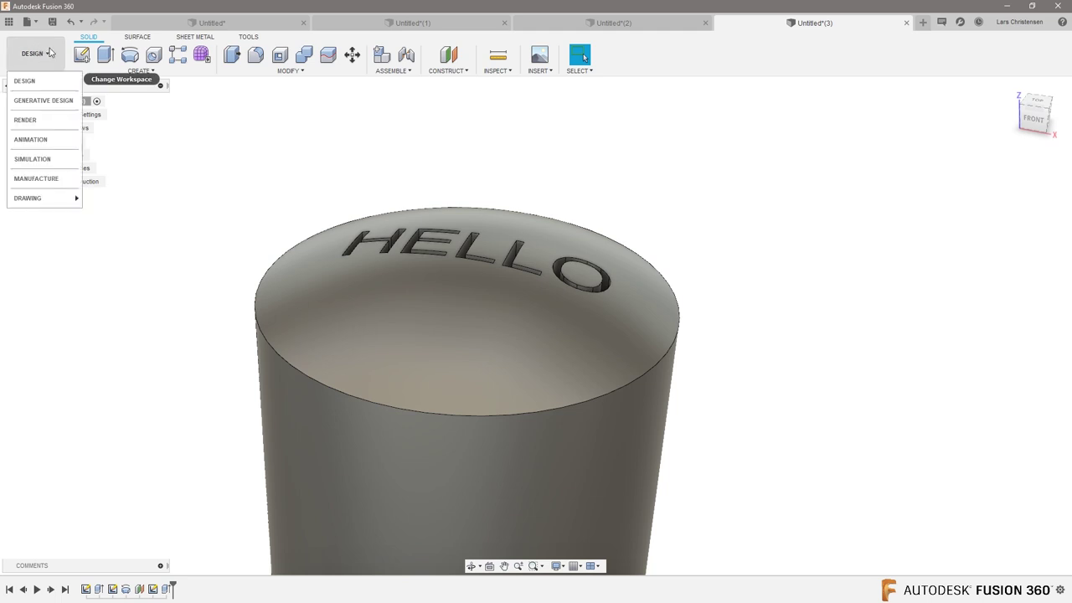
left_click(35, 179)
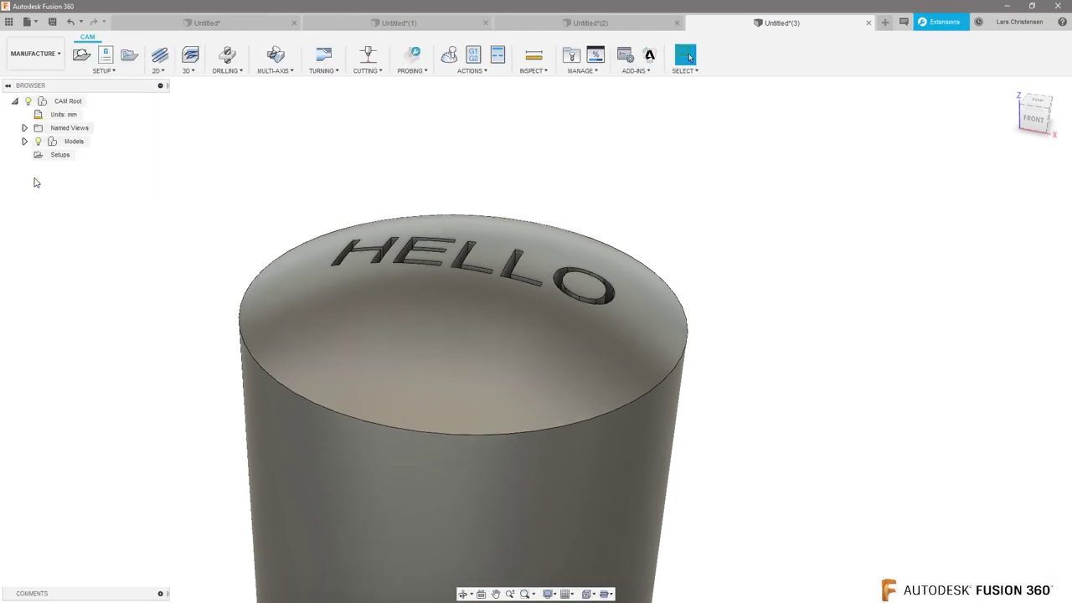
left_click(81, 54)
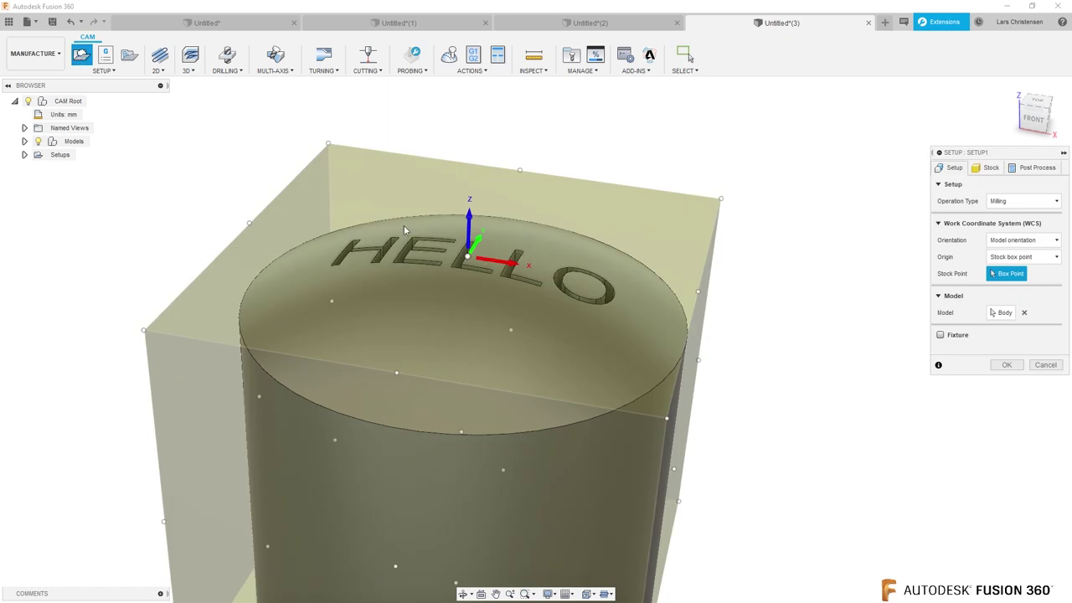
left_click(1007, 364)
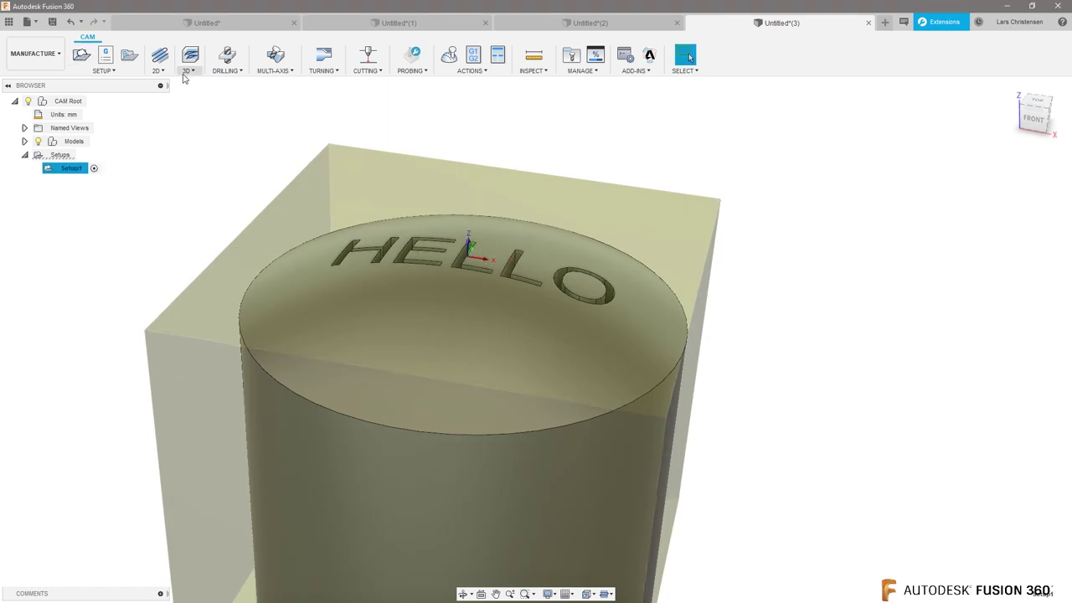
Start a 2D Trace operation and assign the Ø10 mm 45° chamfer mill from the Tutorial - Metric tool library
left_click(157, 70)
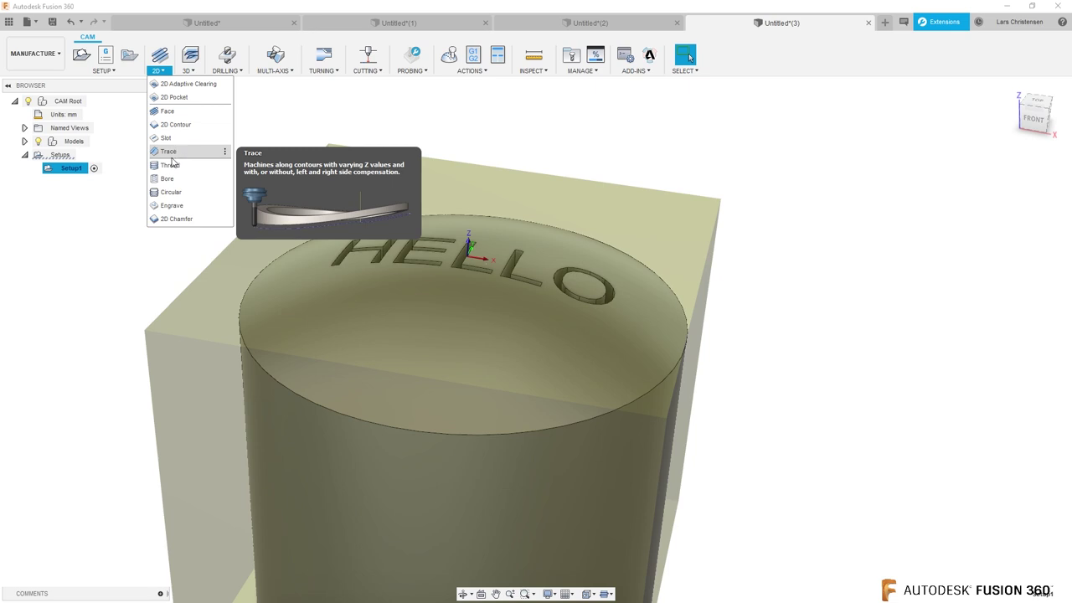
left_click(189, 71)
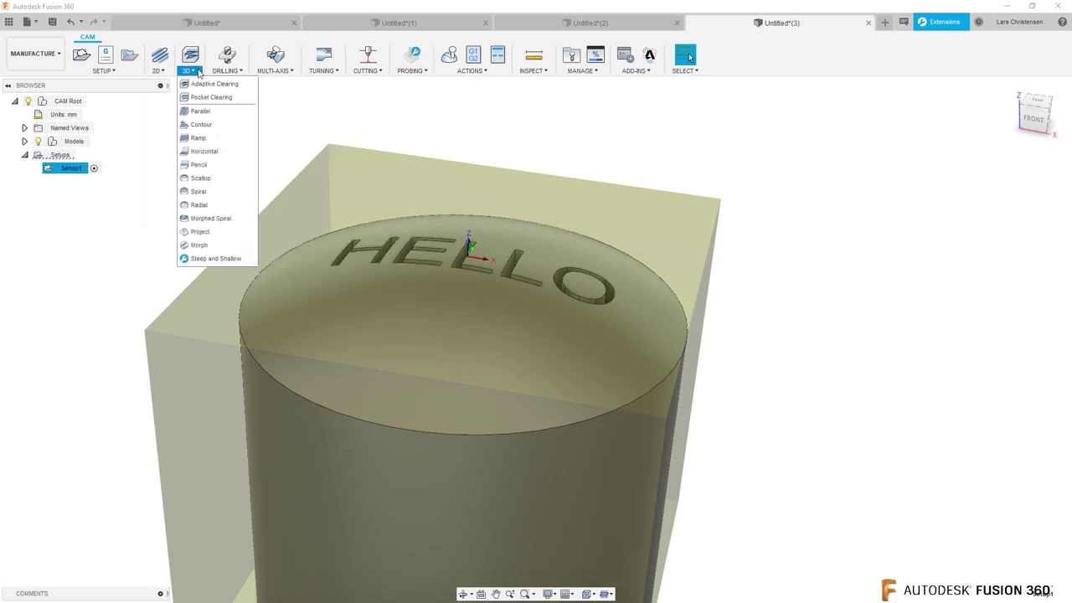
left_click(155, 70)
left_click(191, 152)
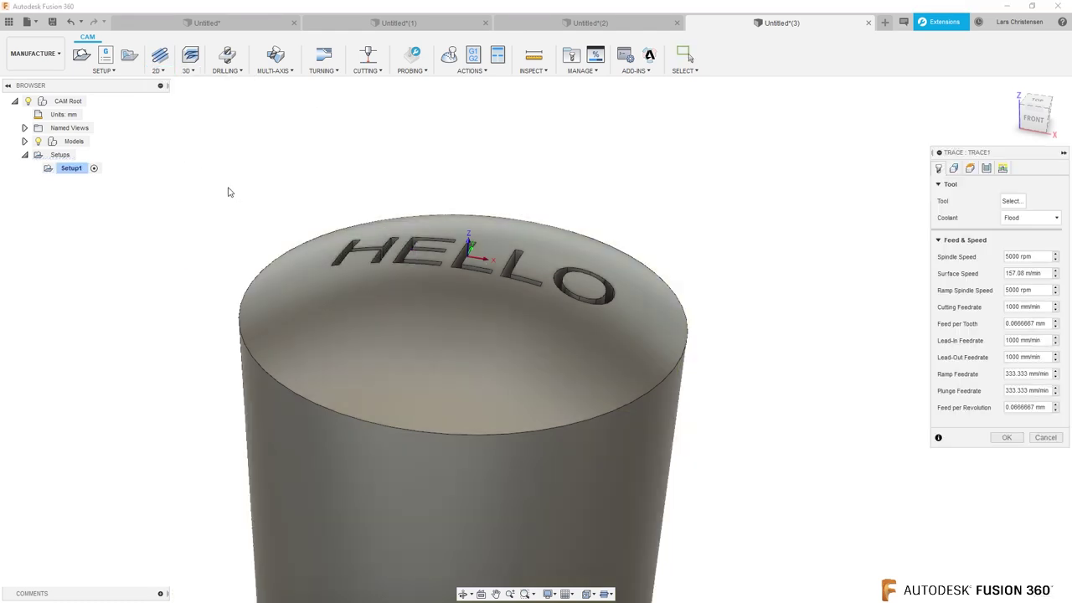
left_click(1011, 201)
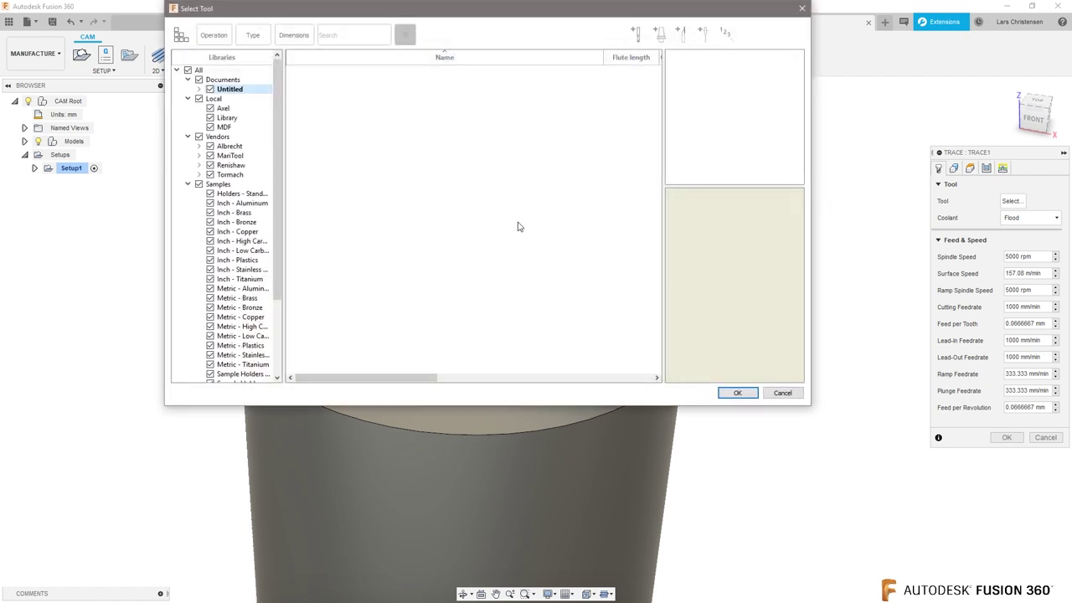
scroll(239, 343, "down", 5)
left_click(251, 375)
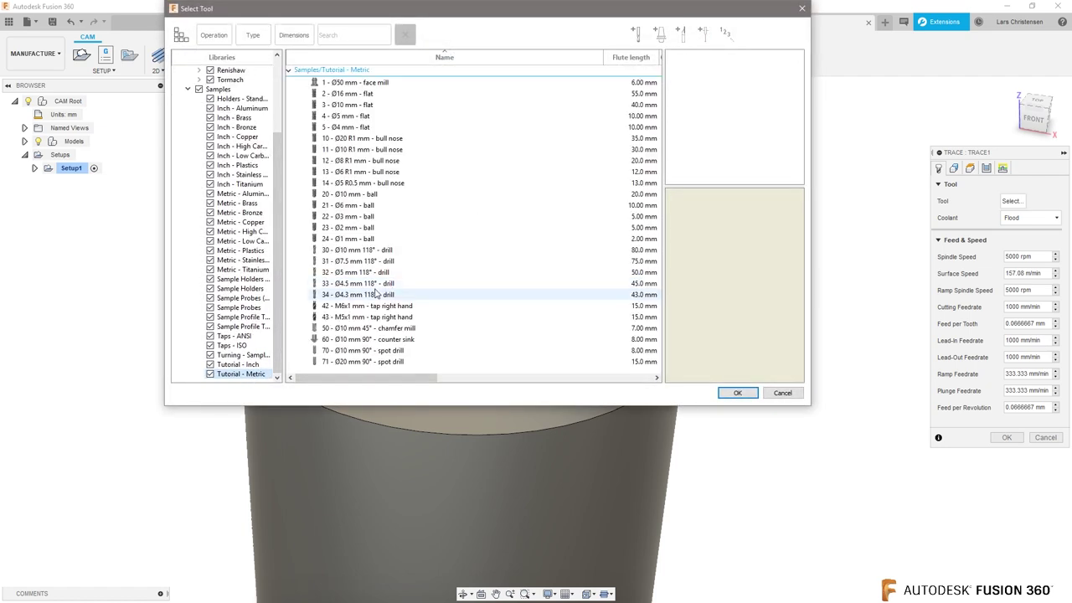
left_click(394, 329)
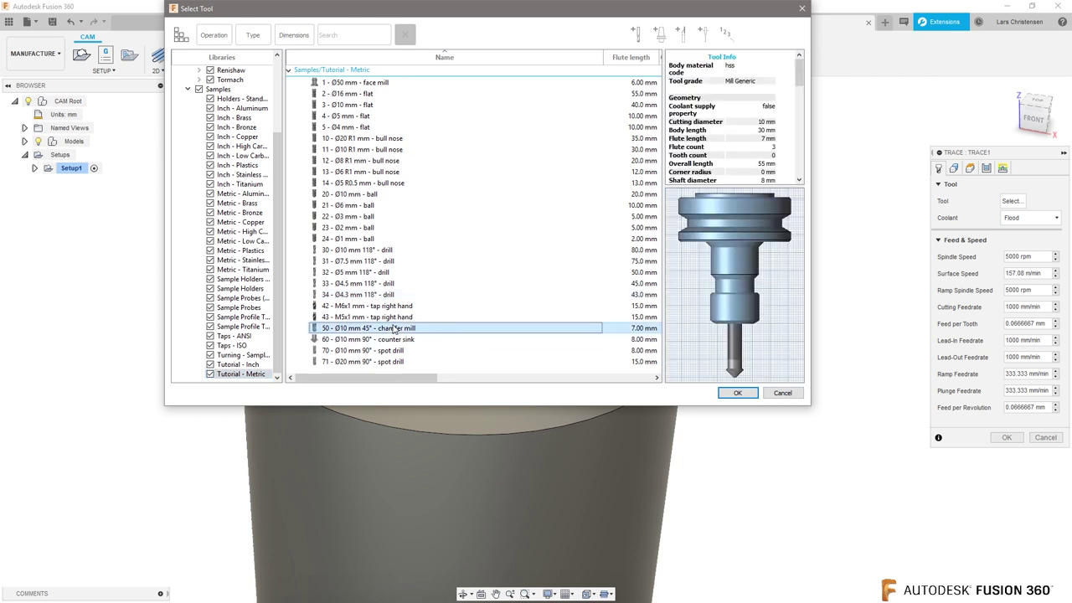
double_click(393, 330)
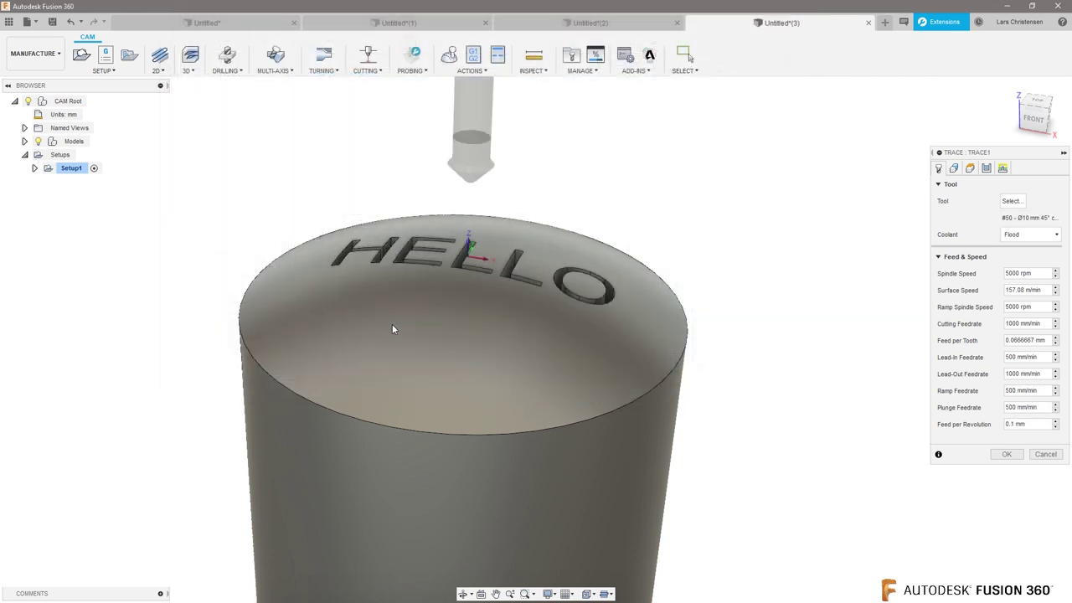
Edit the chamfer mill to a tip diameter of 0 mm and confirm it as the trace tool
left_click(1008, 202)
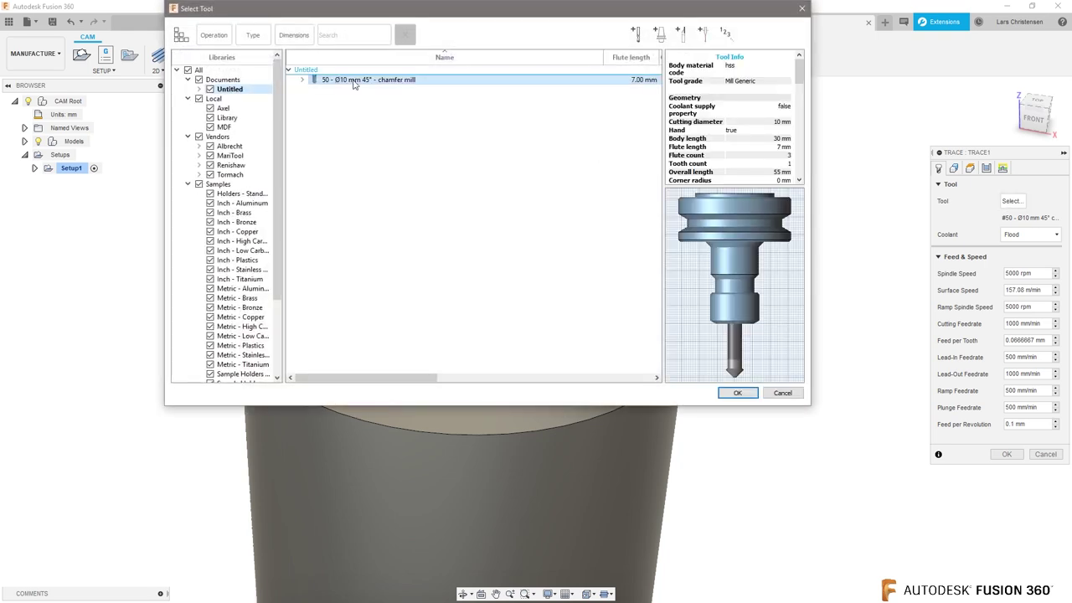
right_click(354, 84)
left_click(368, 89)
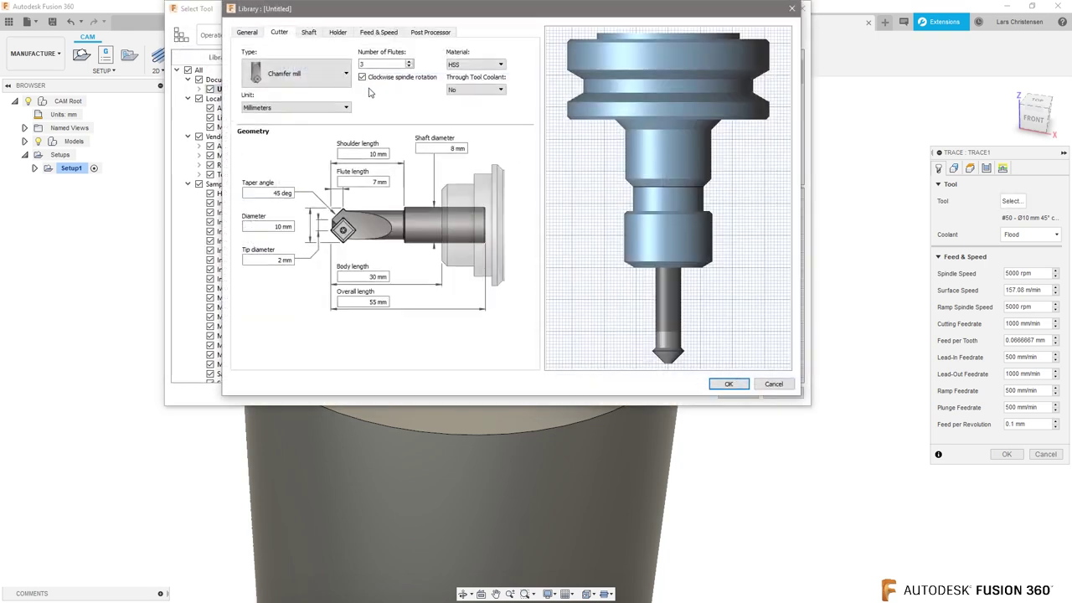
left_click(262, 258)
type("0")
left_click(727, 383)
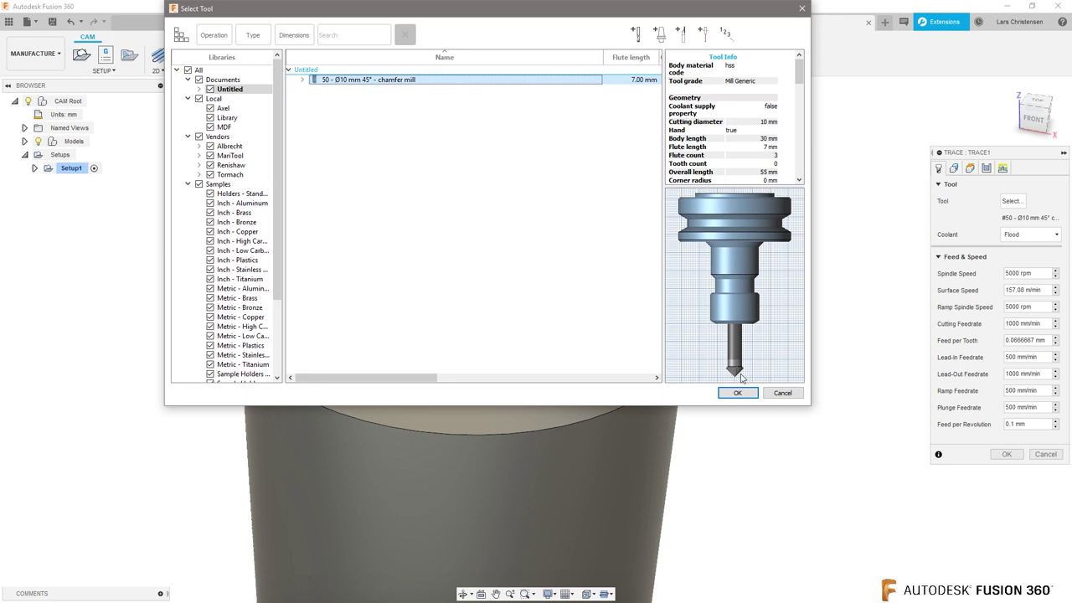
left_click(737, 392)
Select the upper edges of all HELLO letters, including the O's inner loop, as trace curves and generate the toolpath
scroll(410, 201, "up", 3)
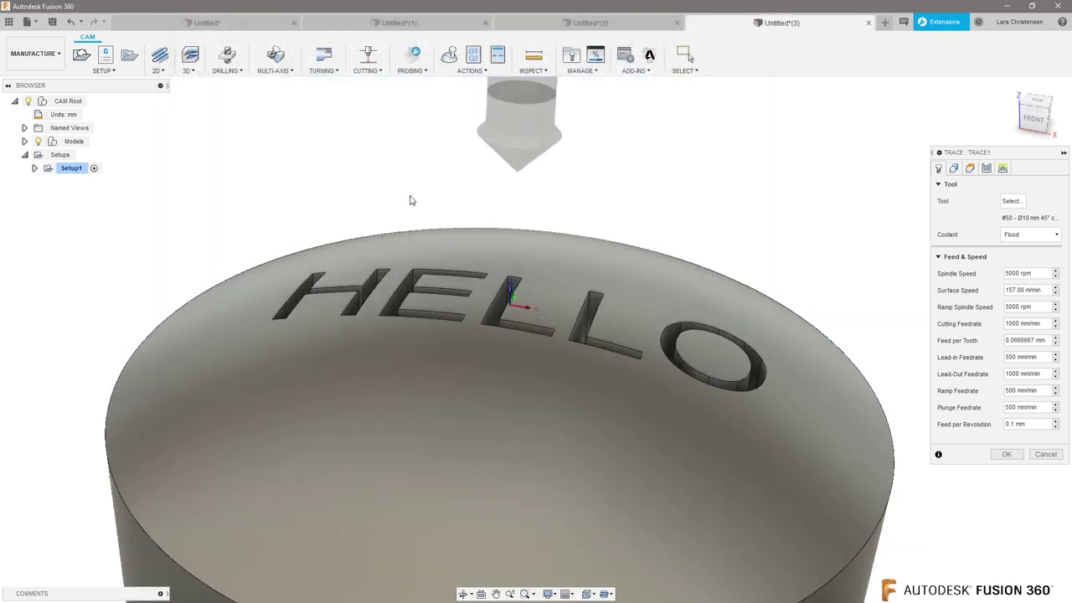
left_click(953, 168)
left_click(289, 283)
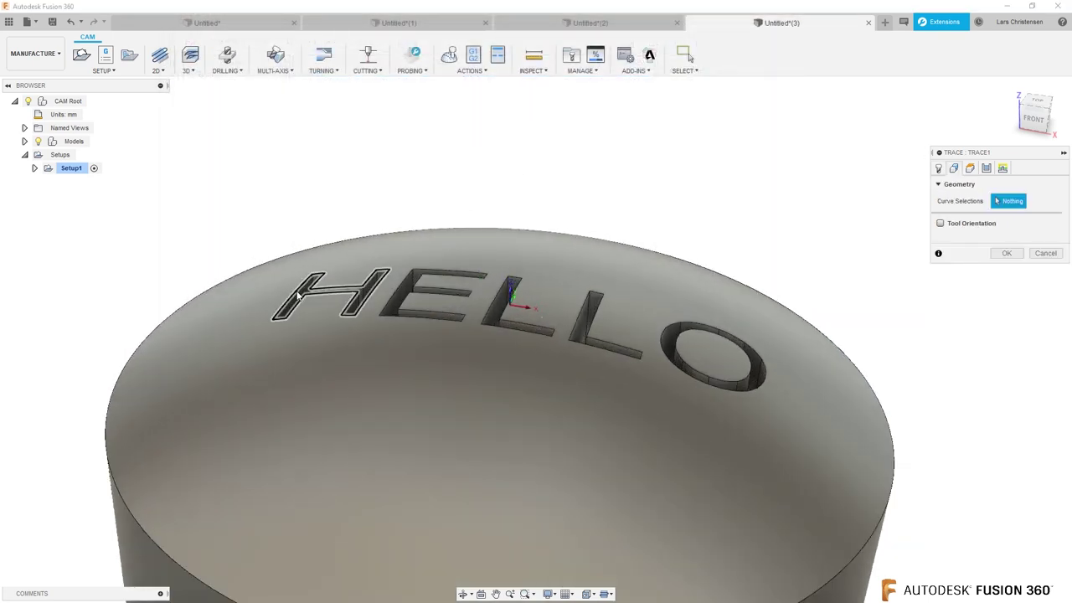
left_click(406, 285)
left_click(508, 300)
left_click(601, 295)
left_click(669, 326)
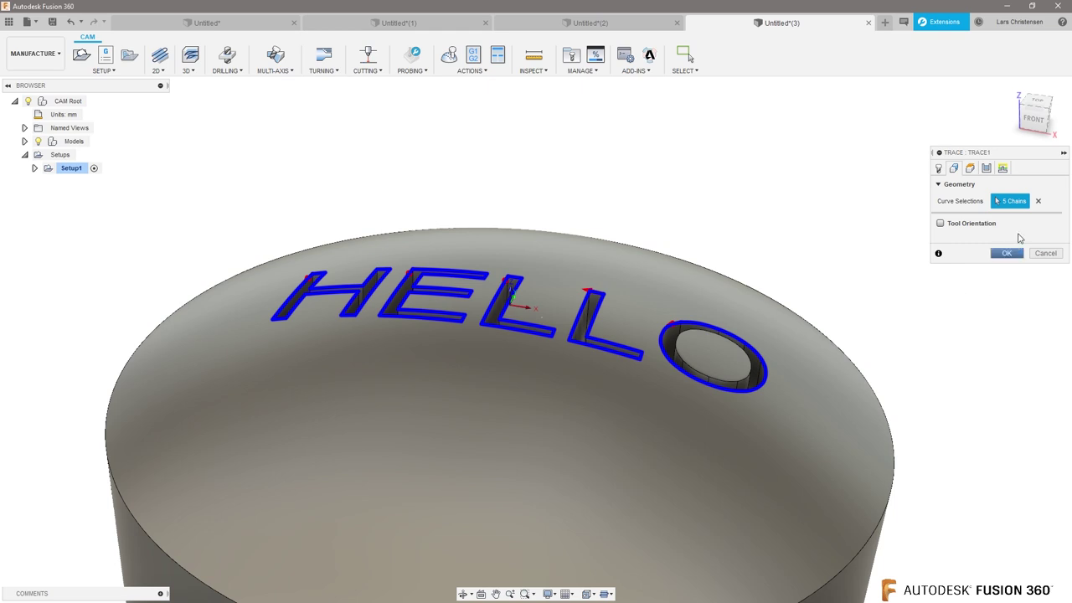
left_click(699, 330)
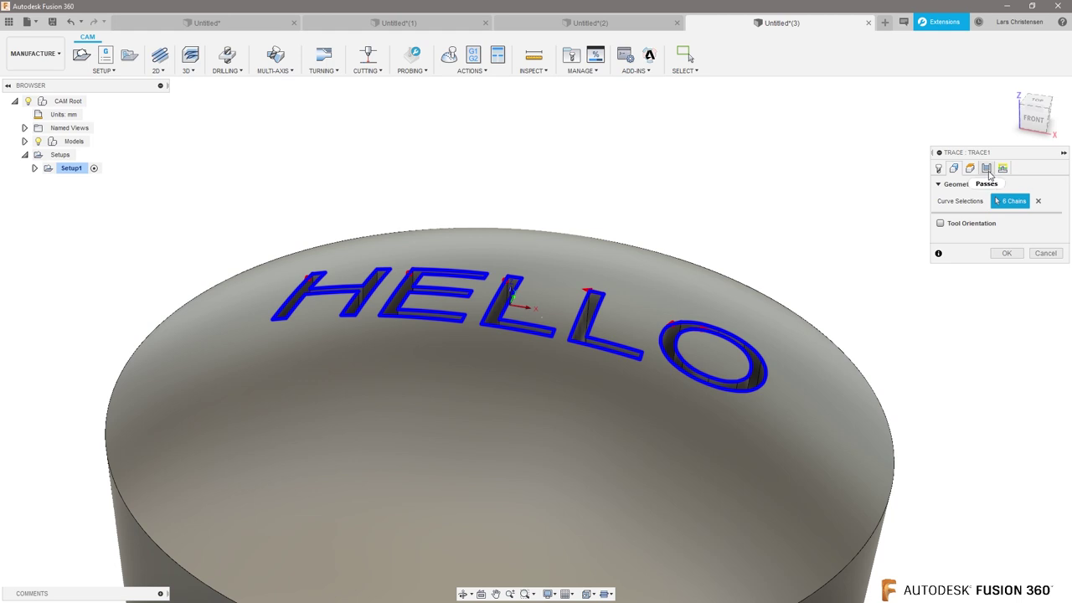
left_click(1002, 168)
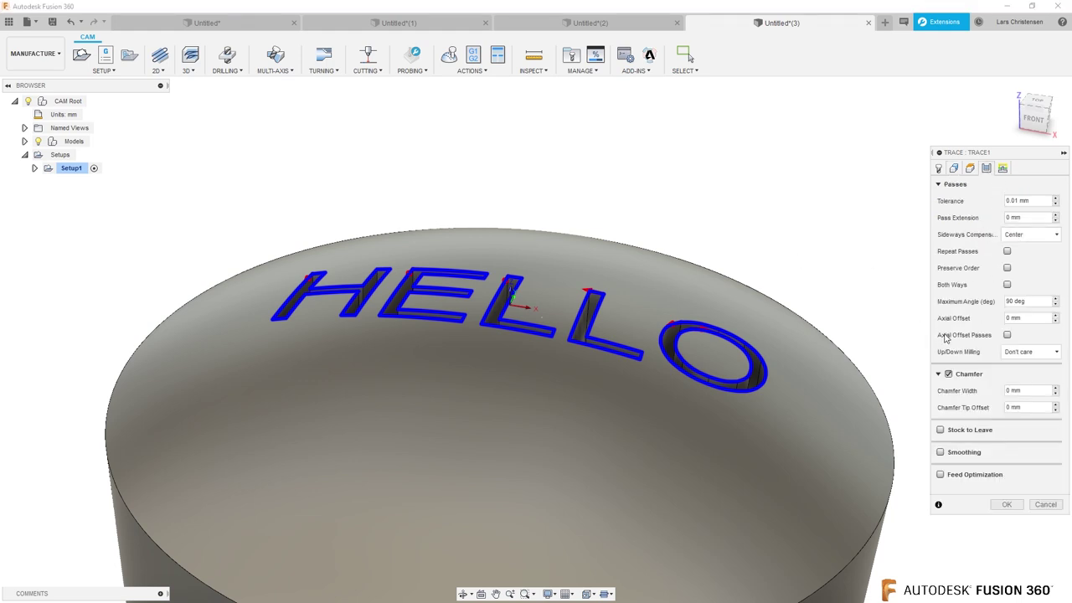
left_click(1006, 505)
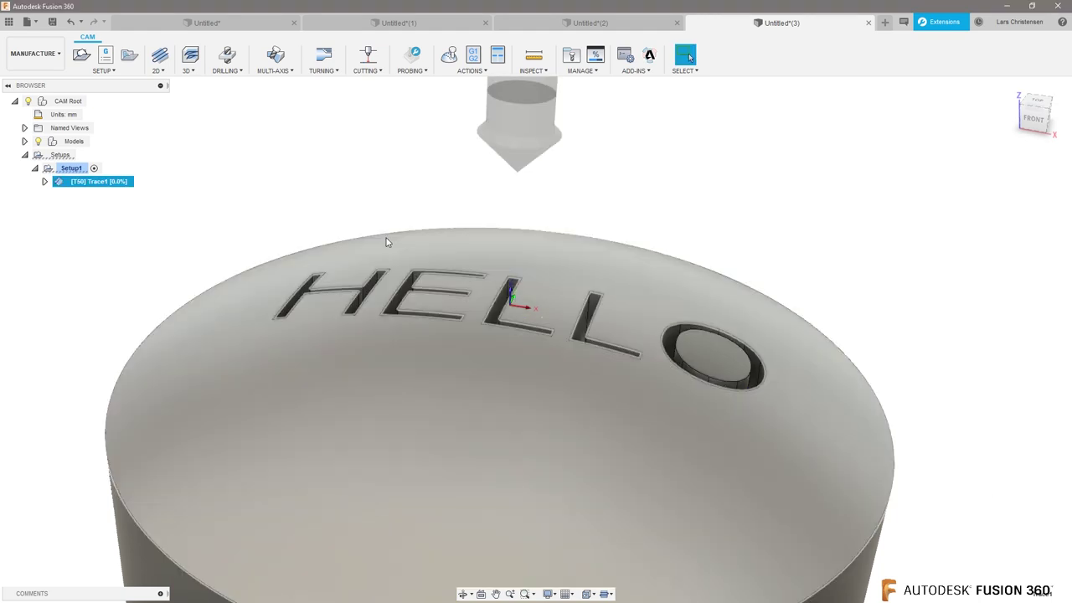
Play the simulation of the Trace toolpath along the letters, close it, and return to the Design workspace
scroll(386, 242, "down", 2)
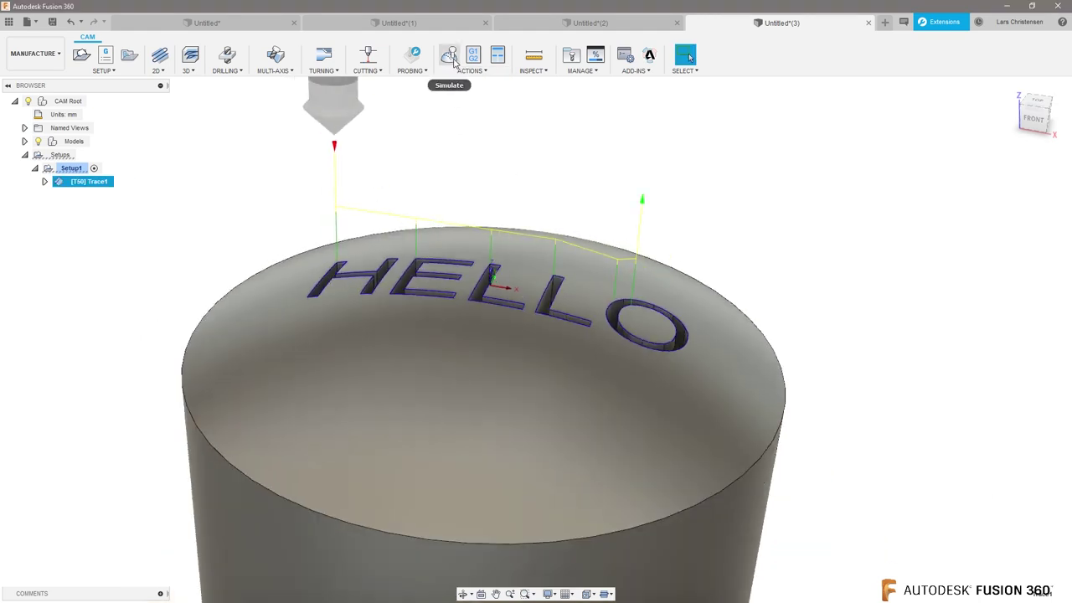
left_click(453, 62)
left_click(536, 550)
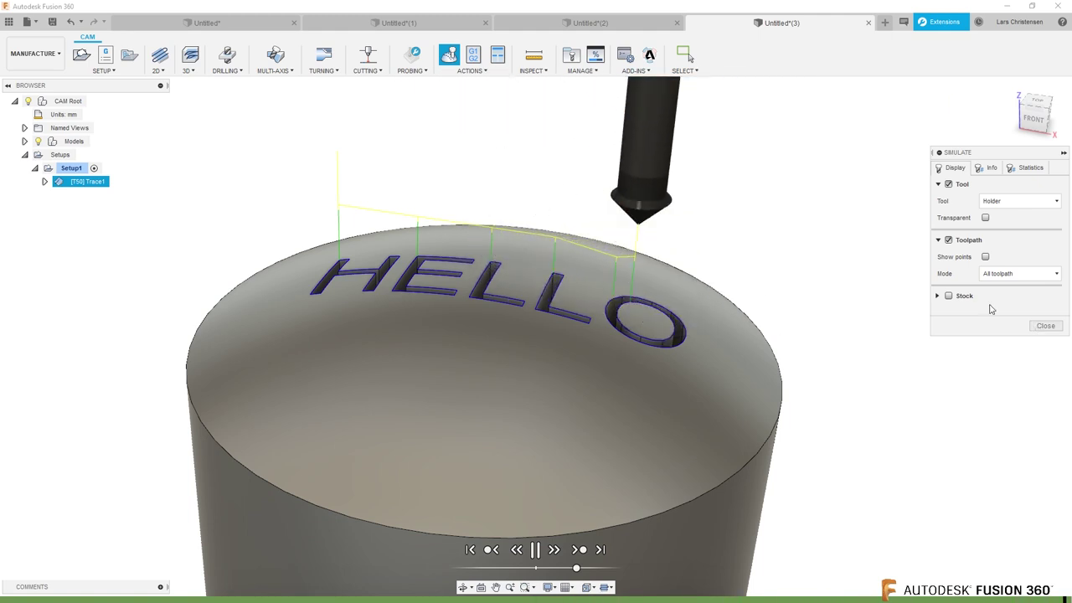
left_click(1046, 326)
left_click(46, 53)
left_click(33, 81)
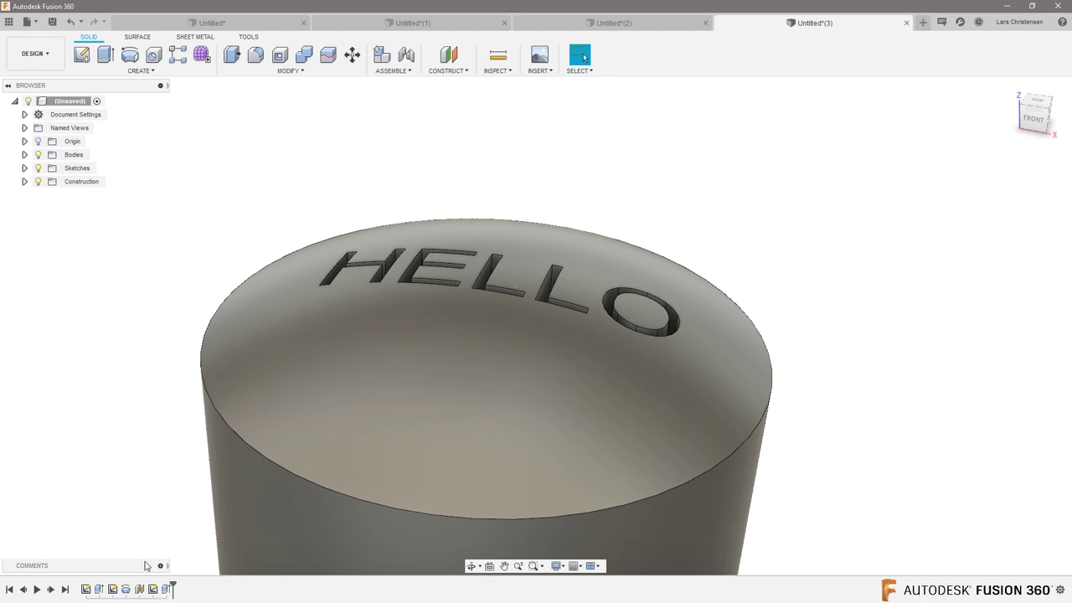
Try the Geniso.shx font on the HELLO sketch text, cancel the text edit, and finish the sketch
left_click(152, 590)
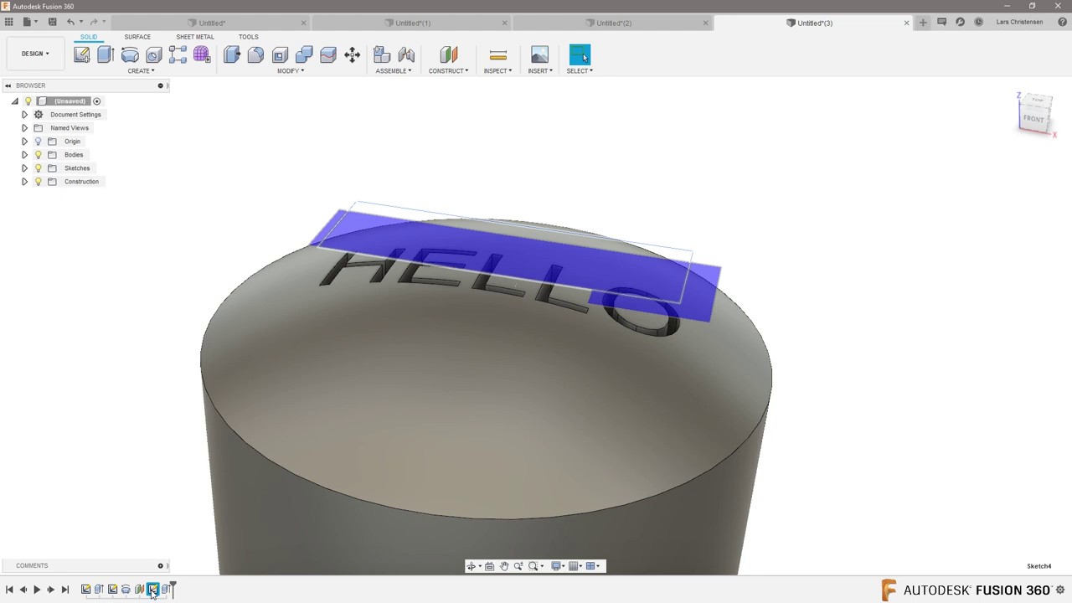
right_click(152, 589)
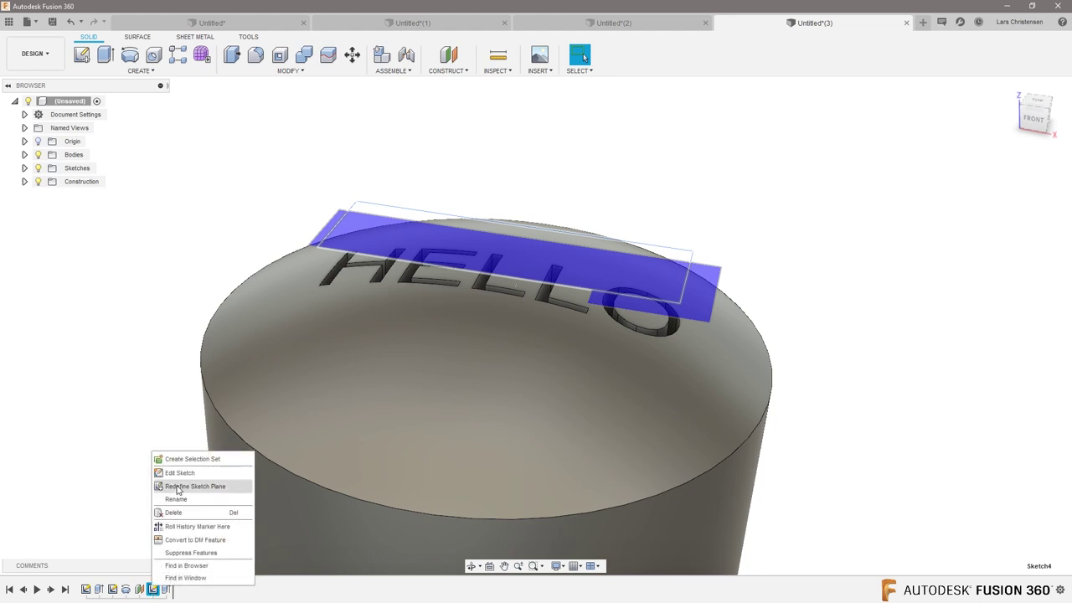
left_click(179, 471)
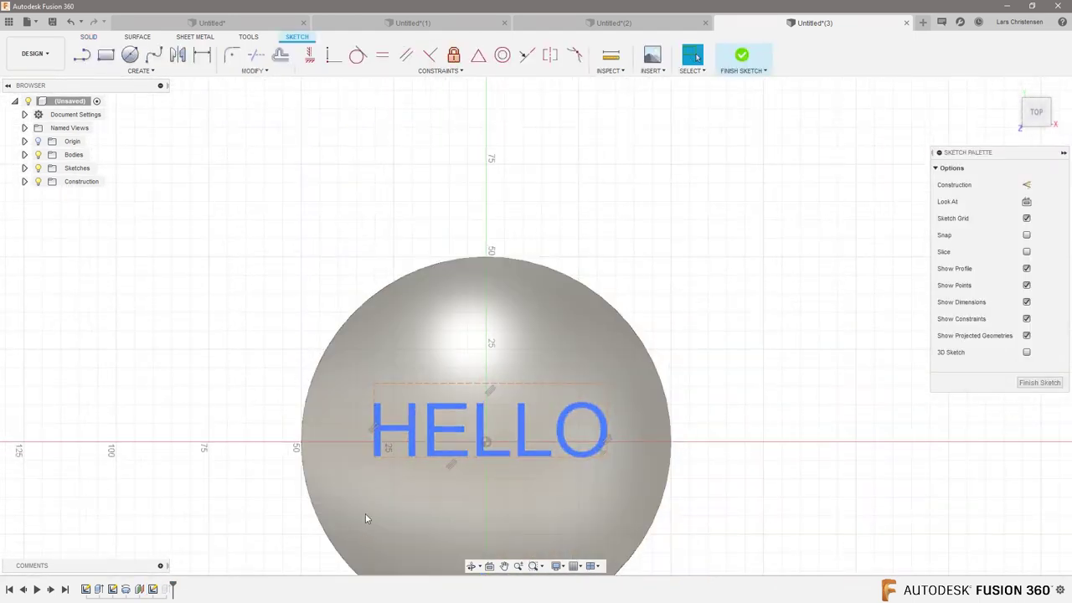
double_click(382, 450)
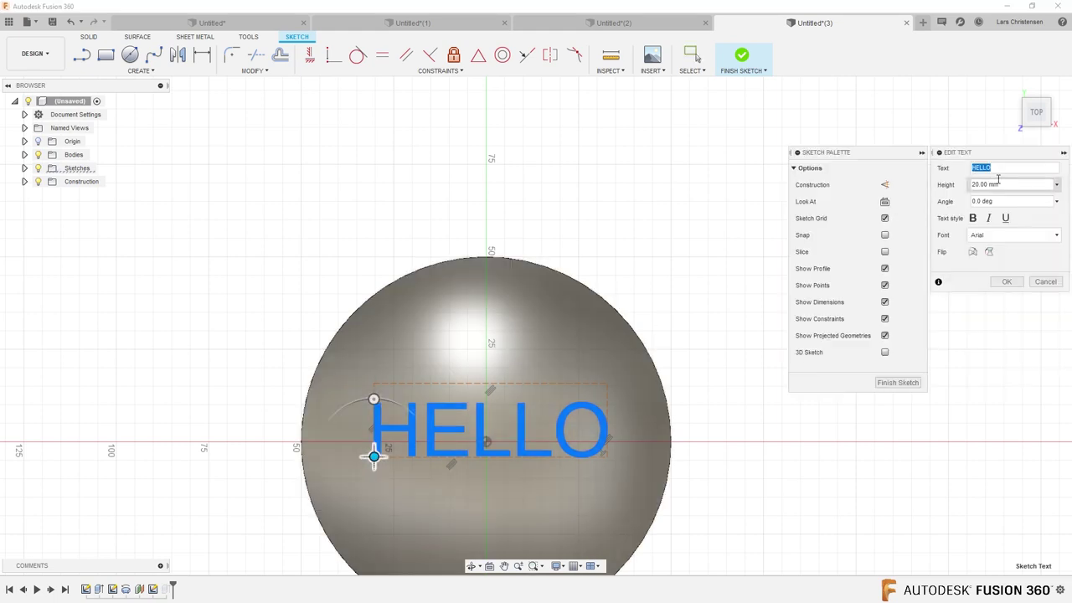
left_click(1013, 236)
scroll(1030, 306, "down", 5)
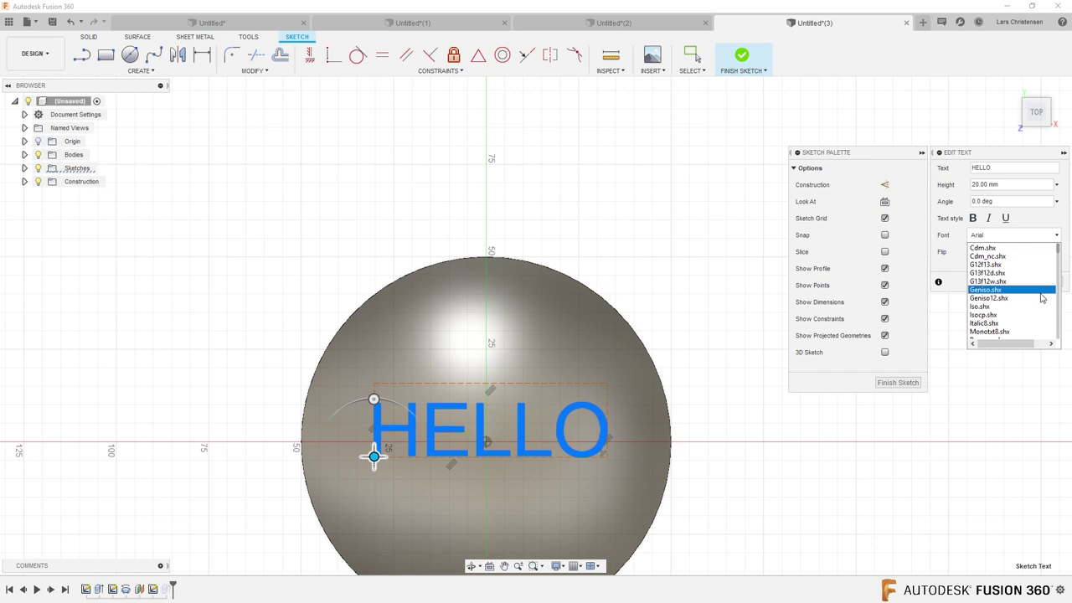
left_click(998, 289)
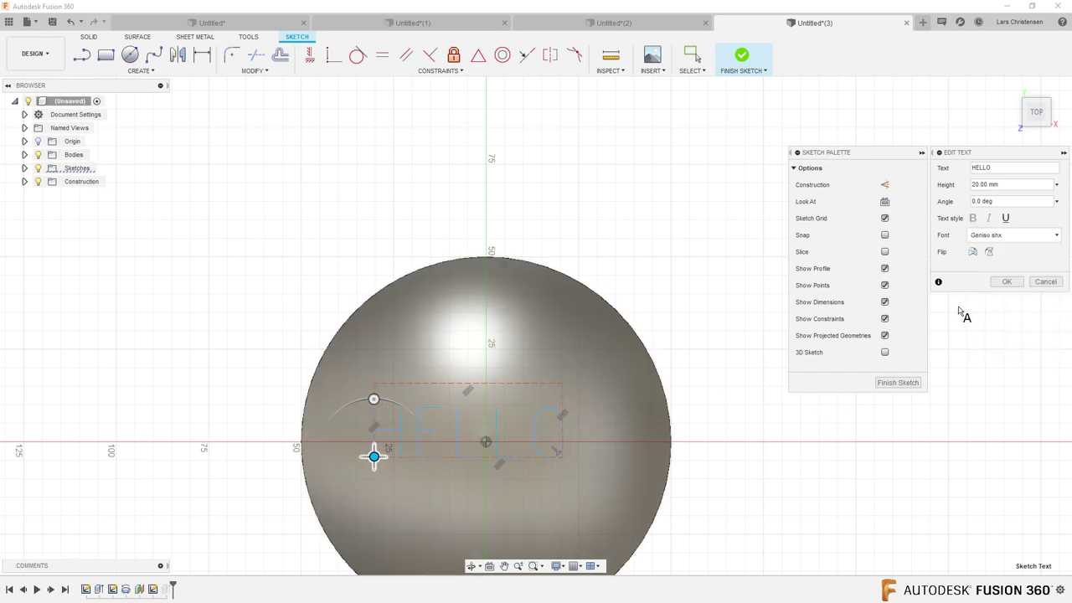
scroll(352, 302, "down", 3)
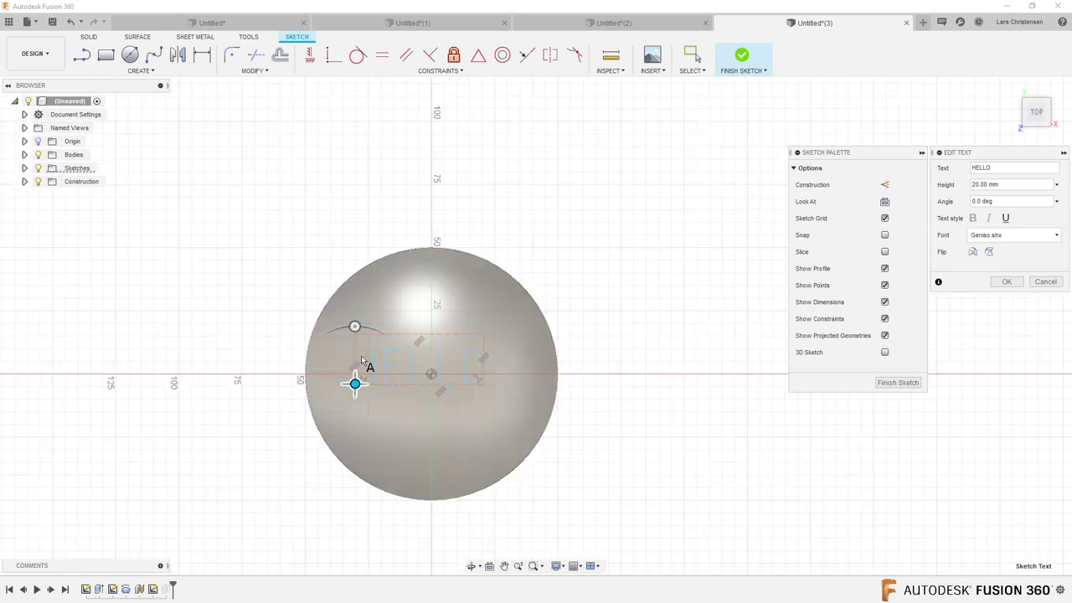
scroll(394, 377, "up", 3)
left_click(1045, 281)
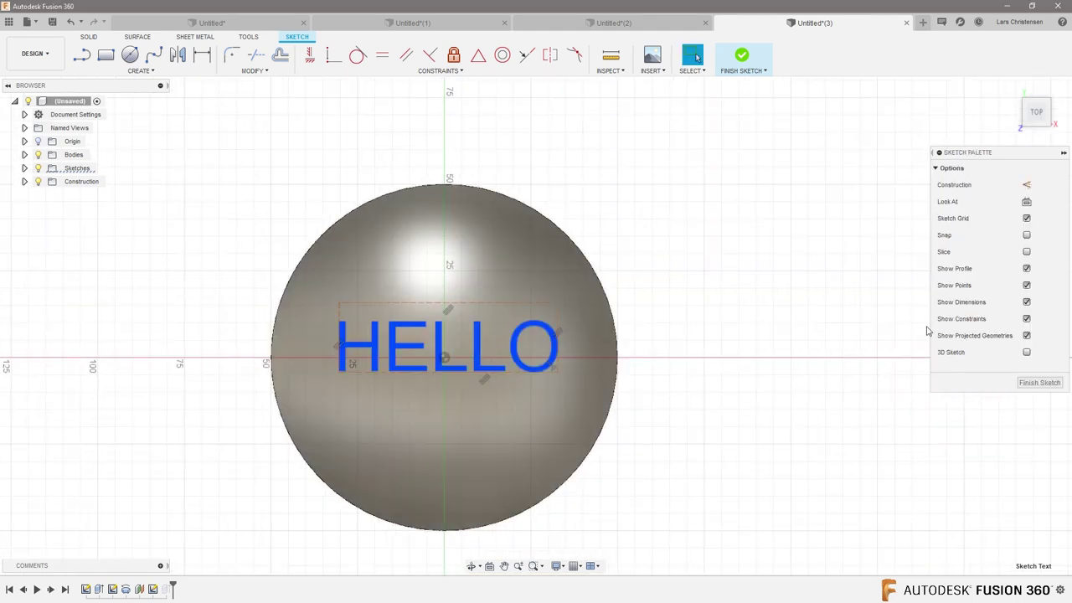
left_click(1039, 382)
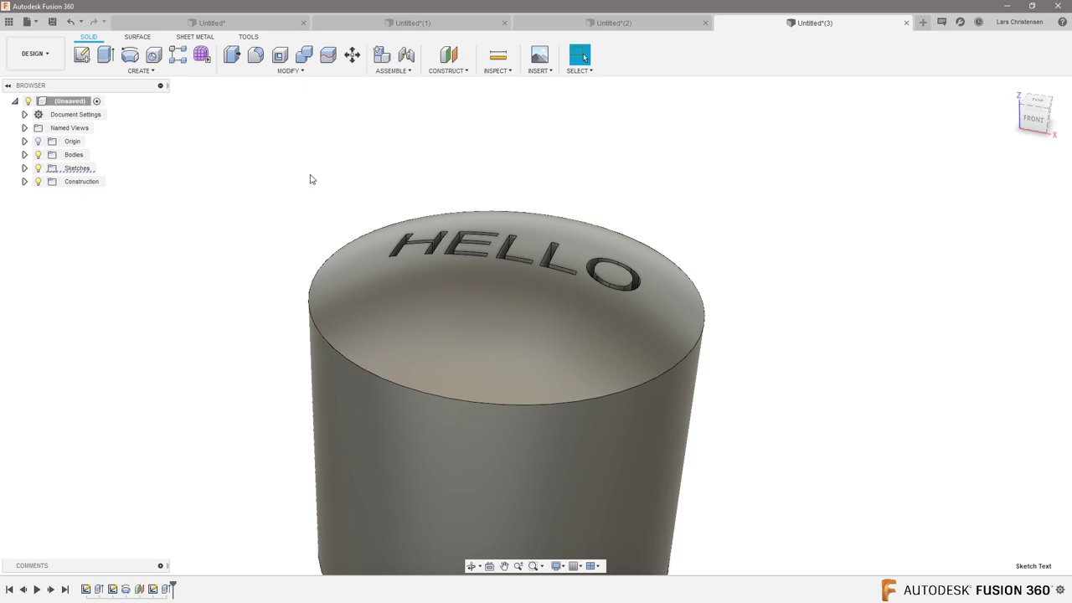
In the Manufacture workspace, start a 3D Spiral operation with the Ø2 mm ball mill from the Tutorial - Metric library
scroll(744, 262, "up", 1)
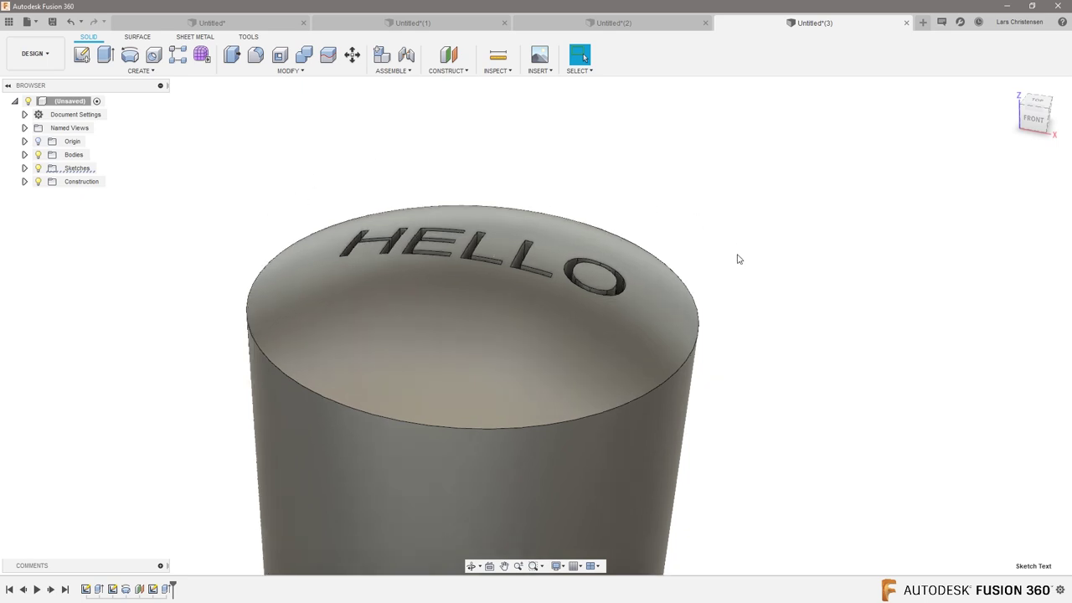
middle_click_drag(101, 366, 70, 355, "shift")
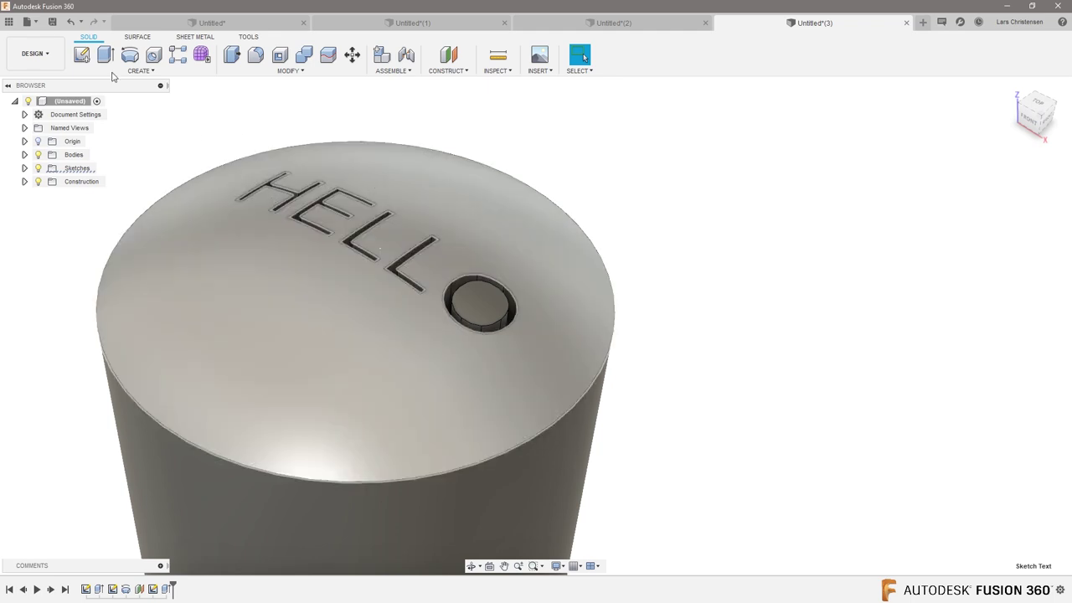
left_click(34, 53)
left_click(38, 176)
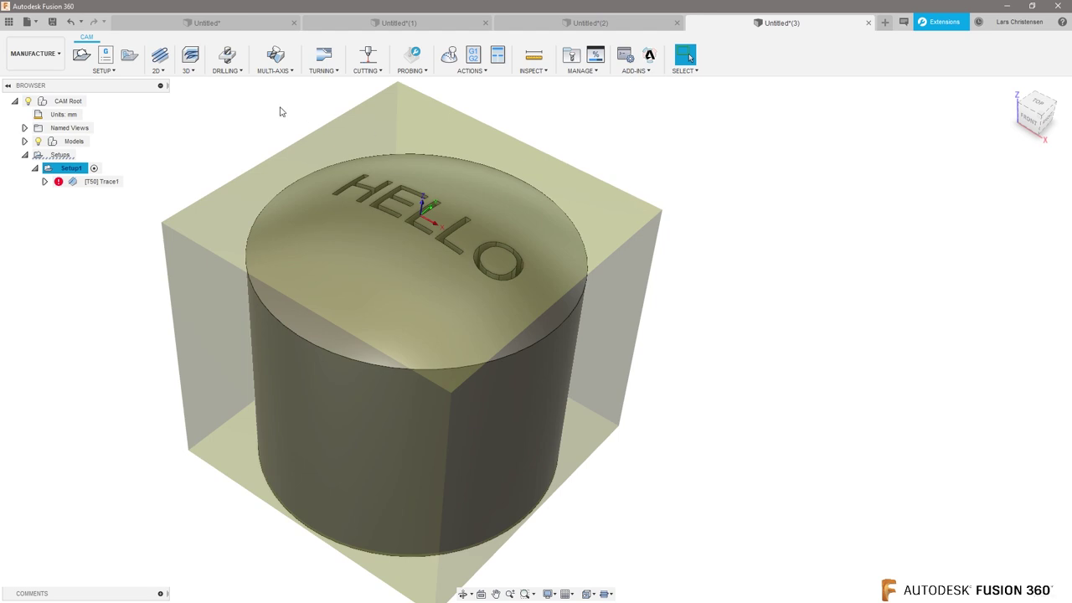
left_click(225, 154)
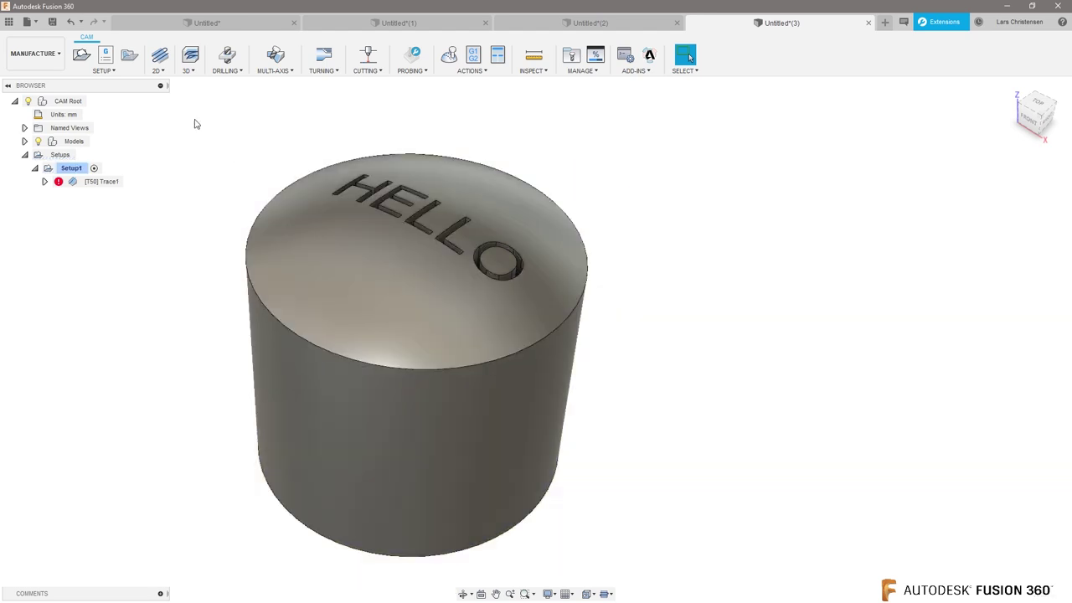
left_click(191, 71)
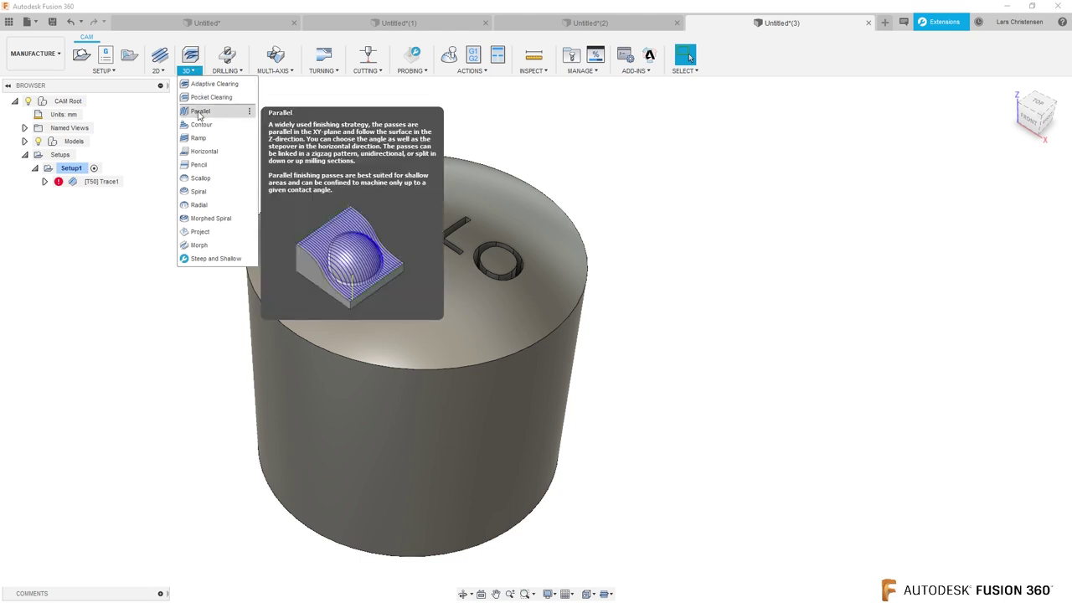
left_click(199, 192)
left_click(1010, 201)
scroll(270, 147, "down", 3)
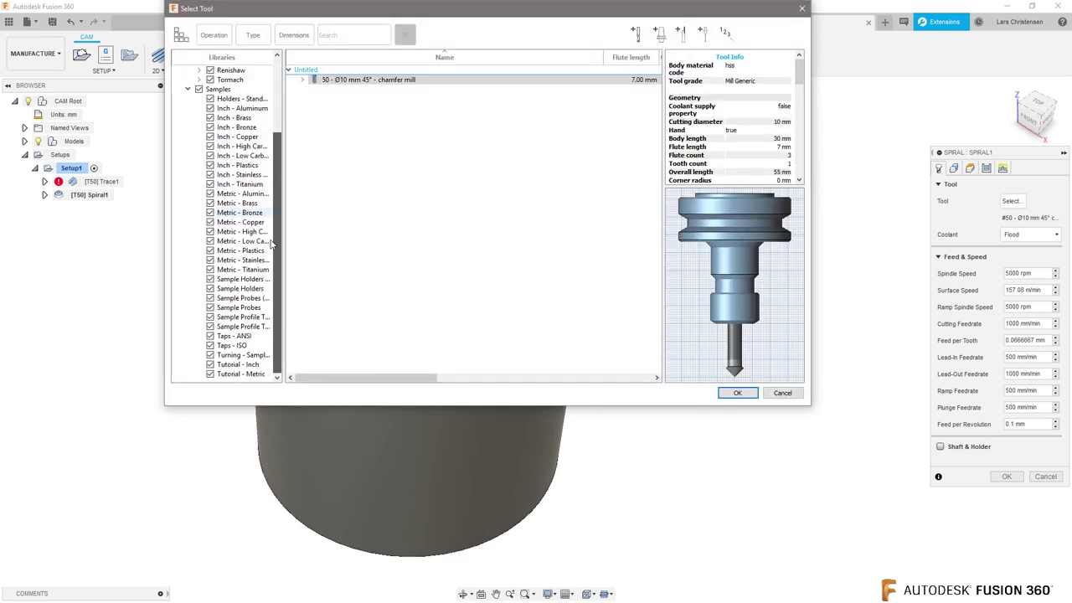
left_click(240, 373)
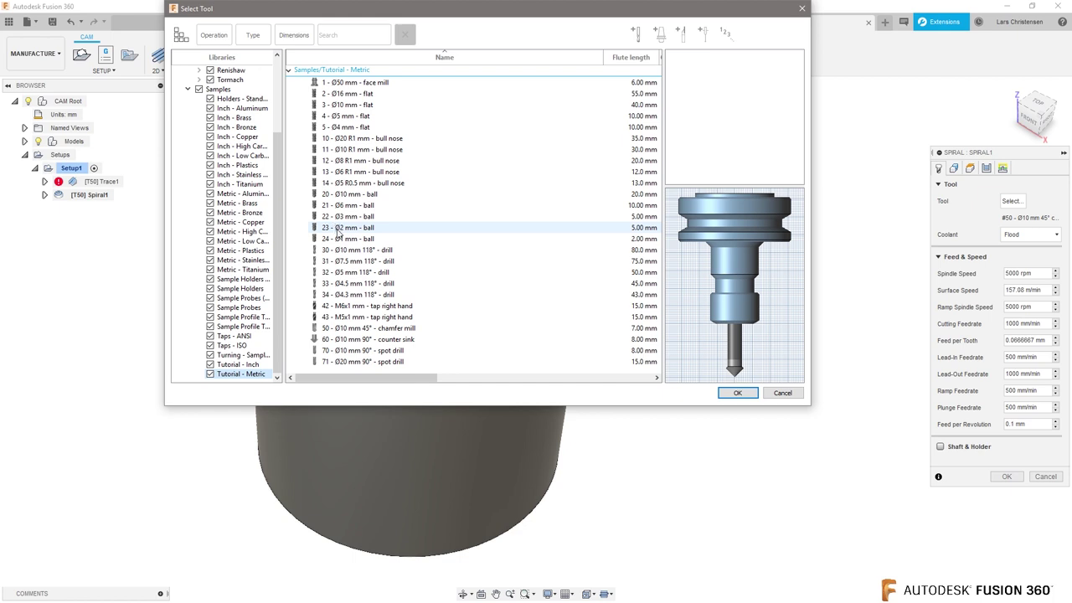
left_click(339, 227)
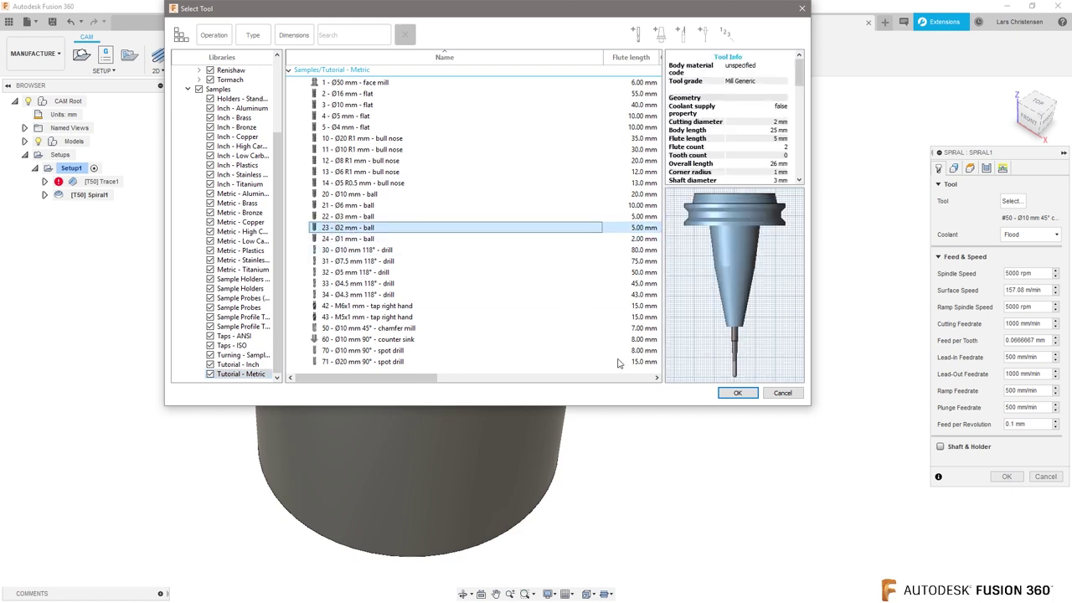
left_click(737, 393)
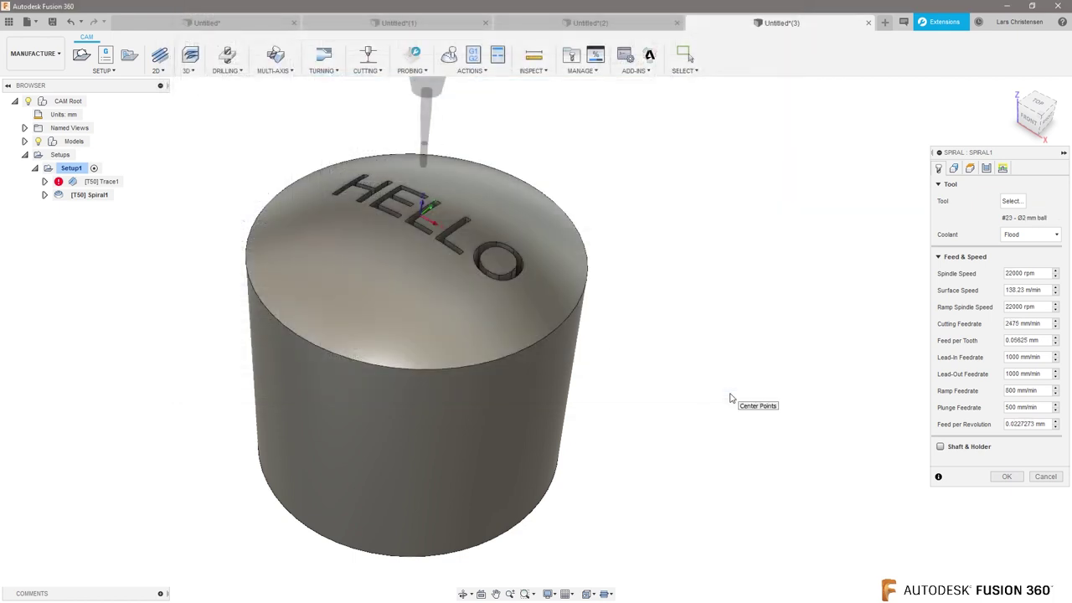
Set the Spiral operation's stepover to 0.25 mm and generate its toolpath
left_click(989, 170)
left_click_drag(1030, 319, 928, 319)
key("BackSpace")
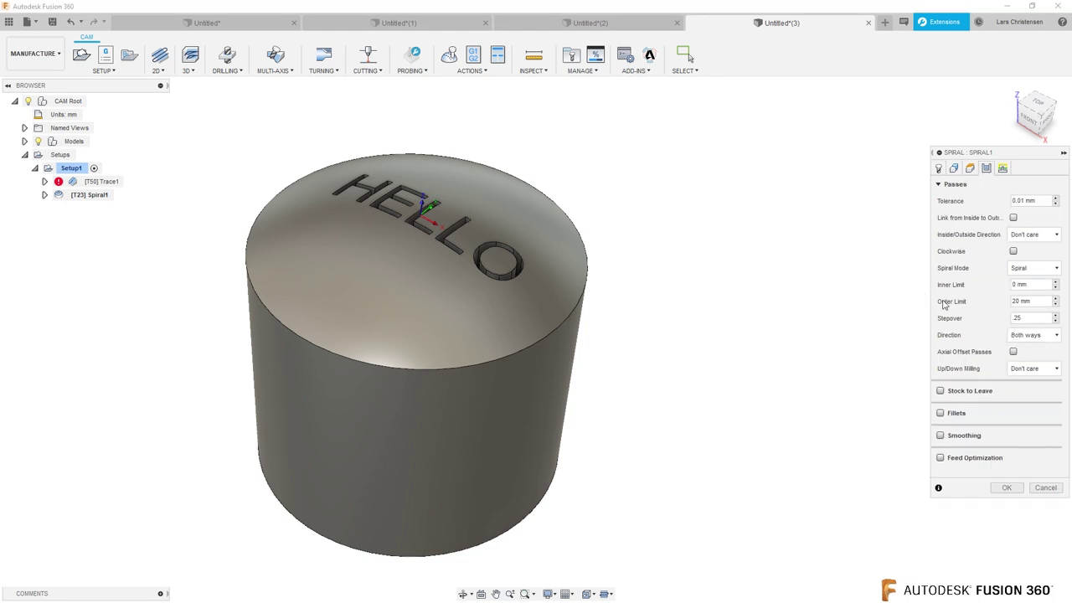
left_click(1007, 487)
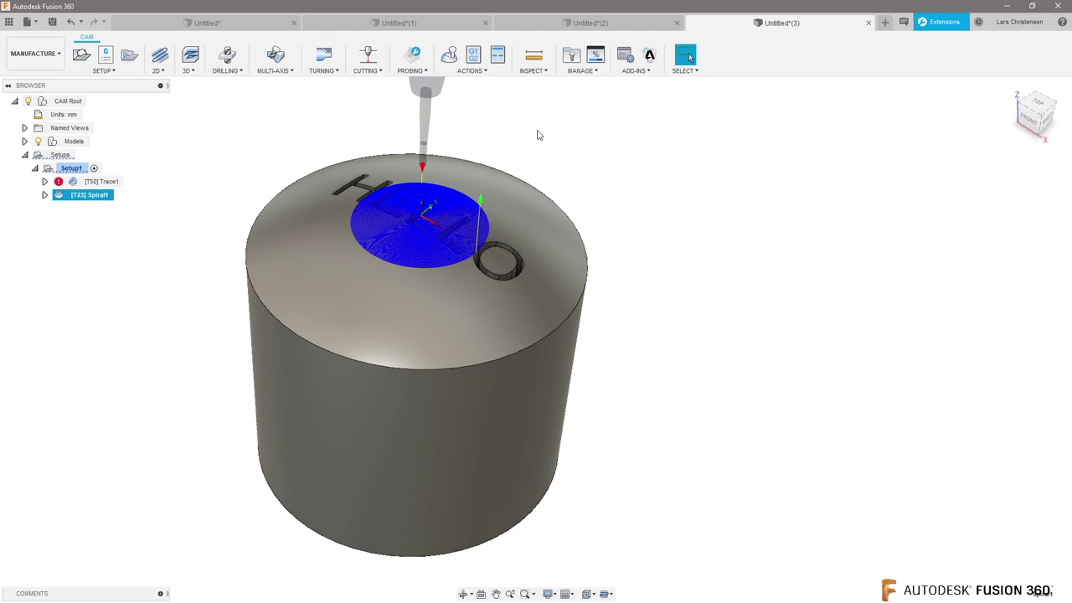
Review the Spiral operation's geometry settings, accept them as they are, and inspect the toolpath's coverage of the dome
scroll(442, 239, "up", 5)
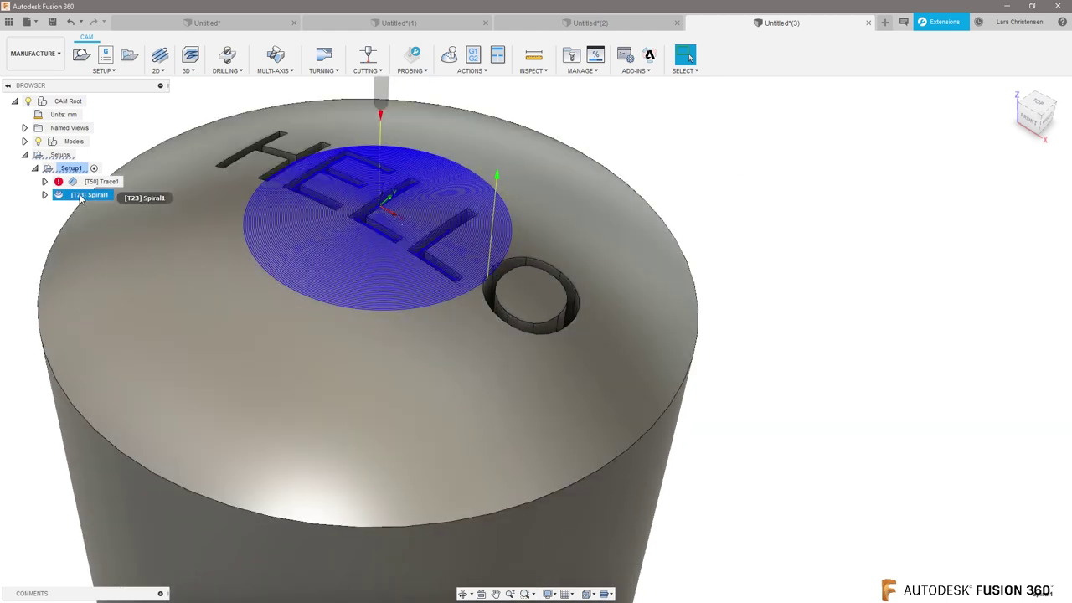
right_click(100, 196)
left_click(109, 204)
left_click(955, 169)
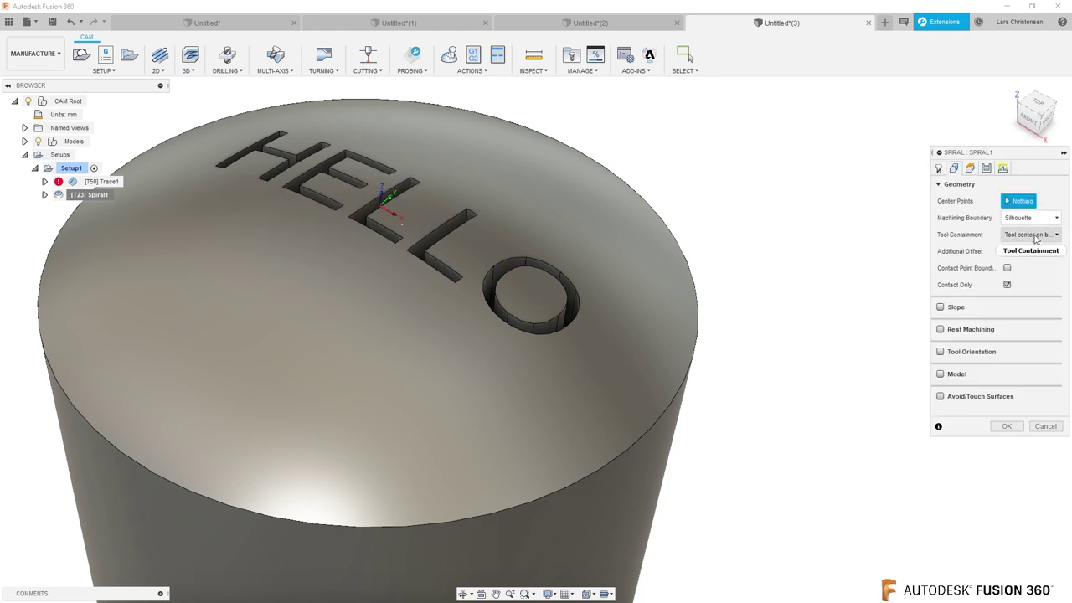
scroll(556, 152, "down", 5)
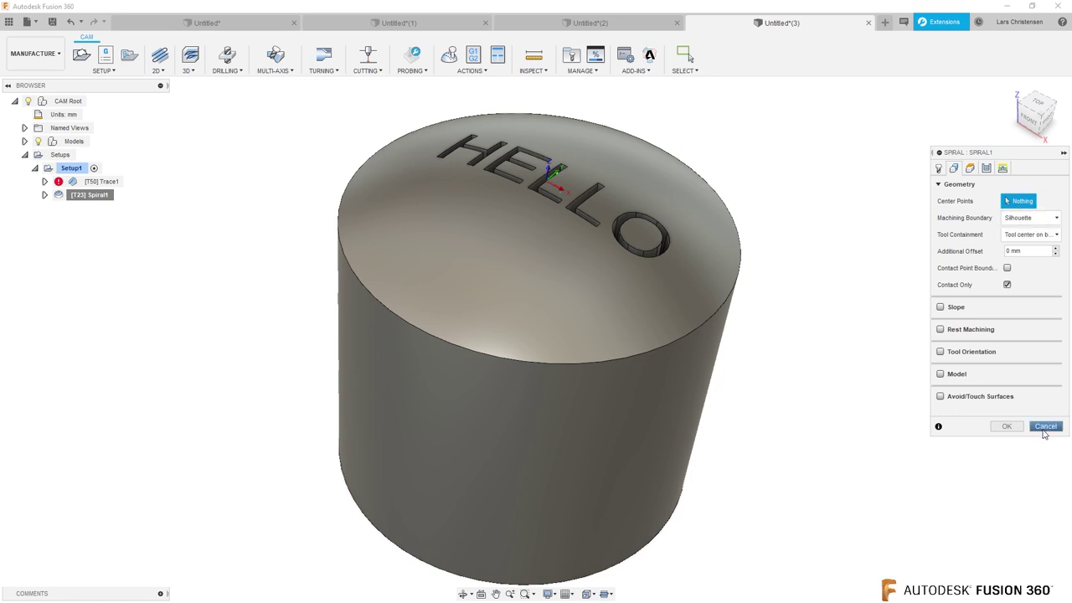
left_click(1006, 427)
scroll(720, 371, "up", 5)
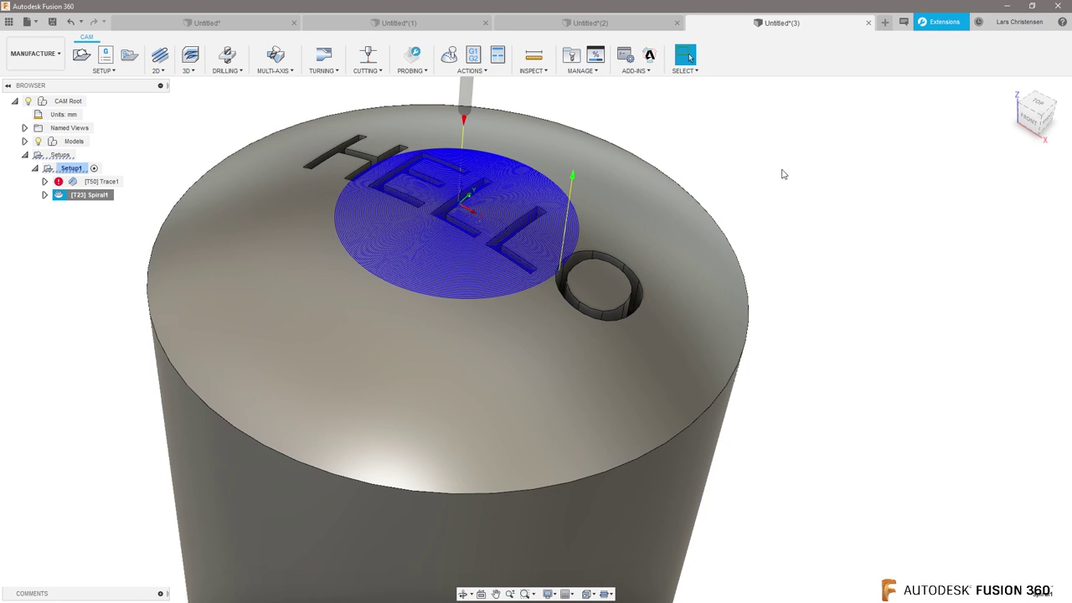
scroll(753, 176, "down", 6)
scroll(427, 284, "up", 1)
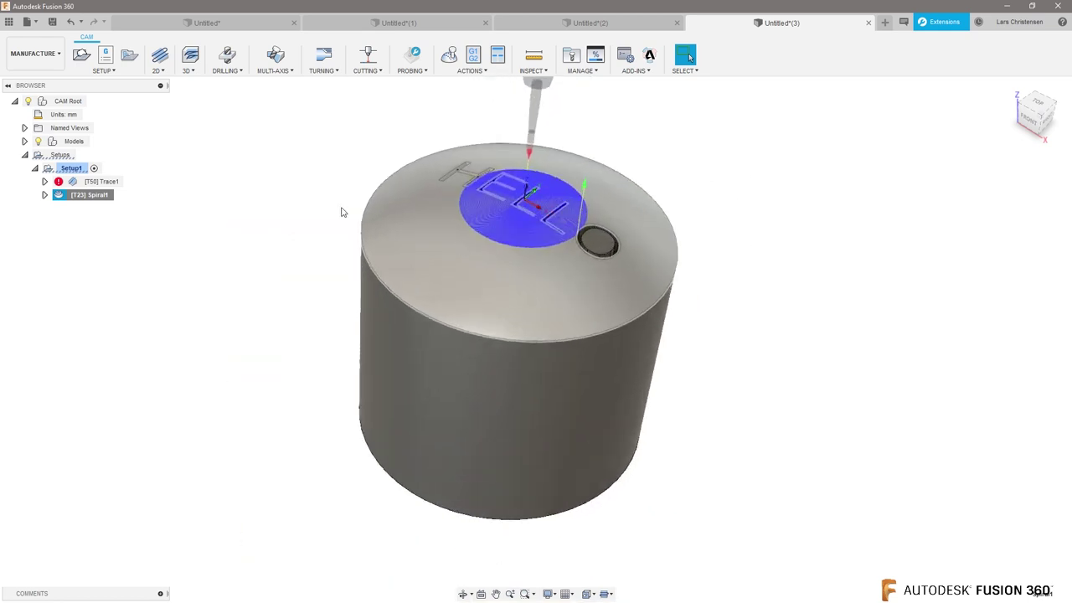
Change the Spiral operation's machining boundary to Bounding box and regenerate the toolpath
right_click(91, 196)
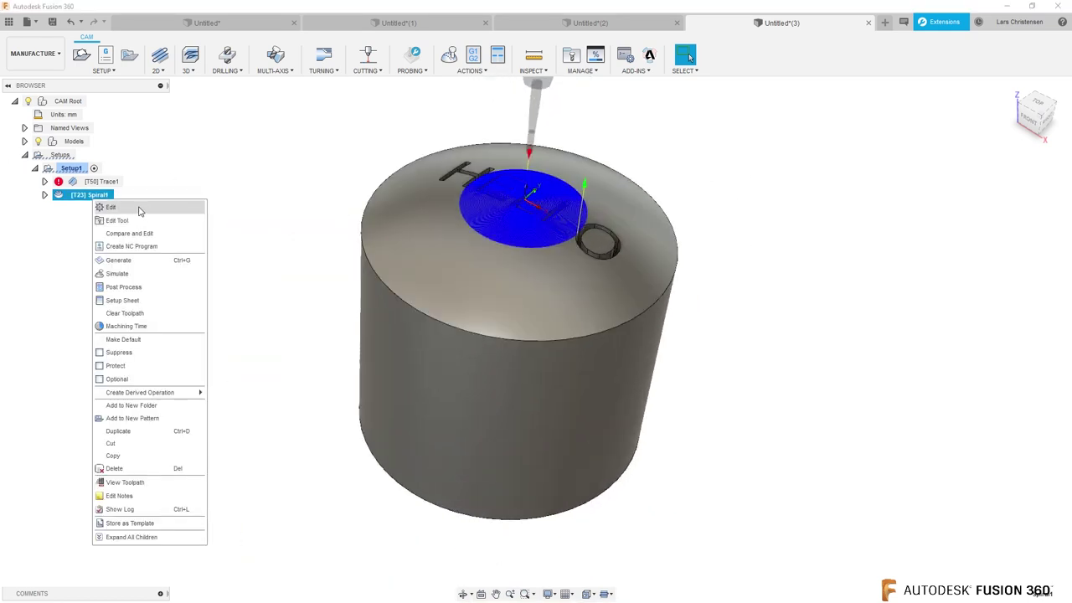
left_click(111, 206)
left_click(954, 168)
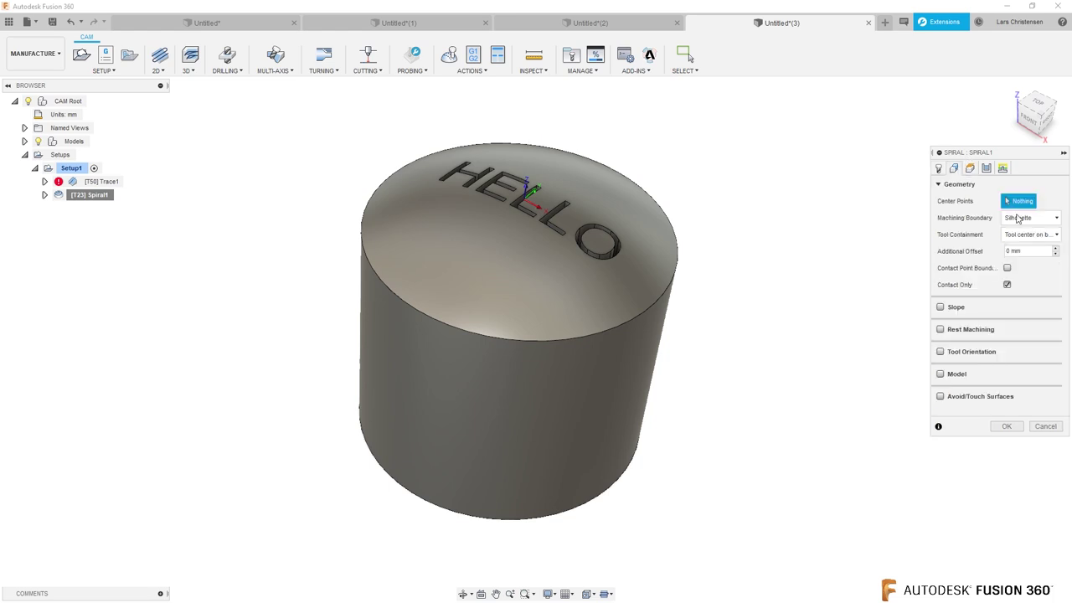
left_click(1054, 219)
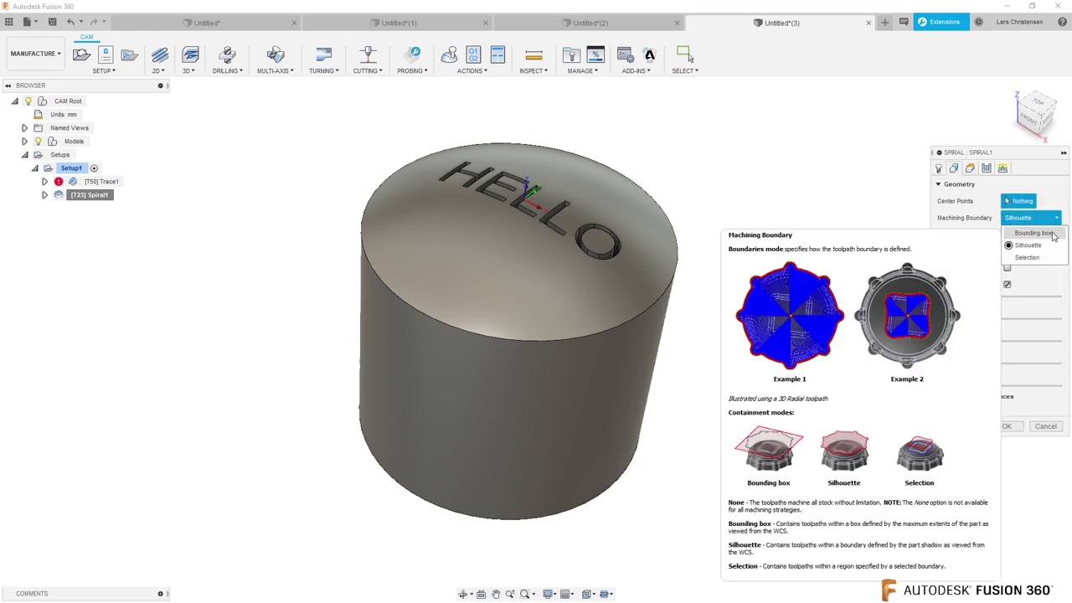
left_click(1043, 233)
left_click(1007, 427)
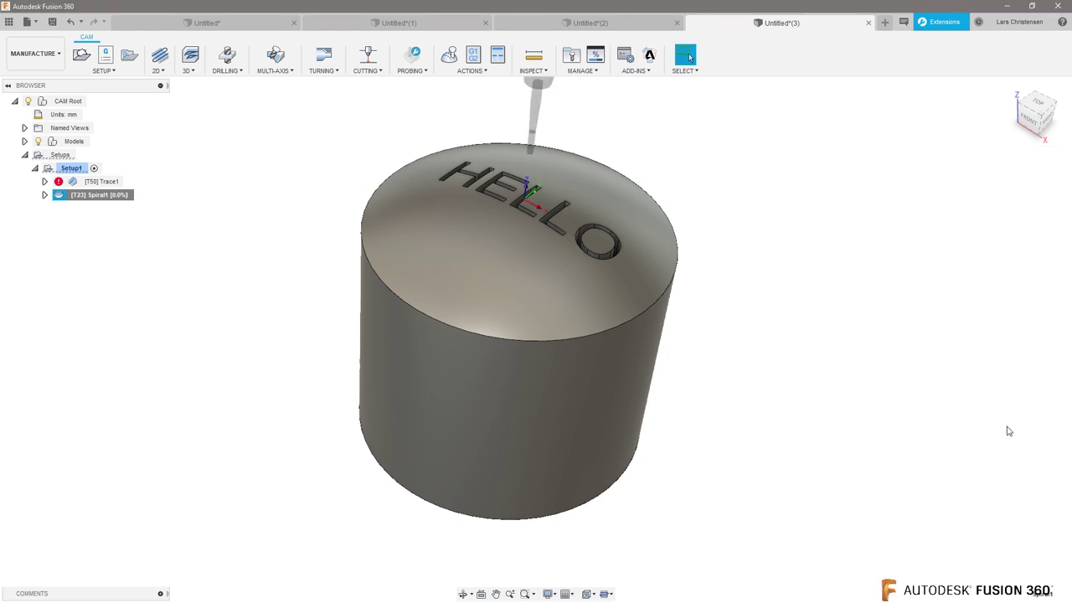
Check the geometry and tool settings of the Spiral operation and close it without changes
right_click(117, 198)
left_click(116, 207)
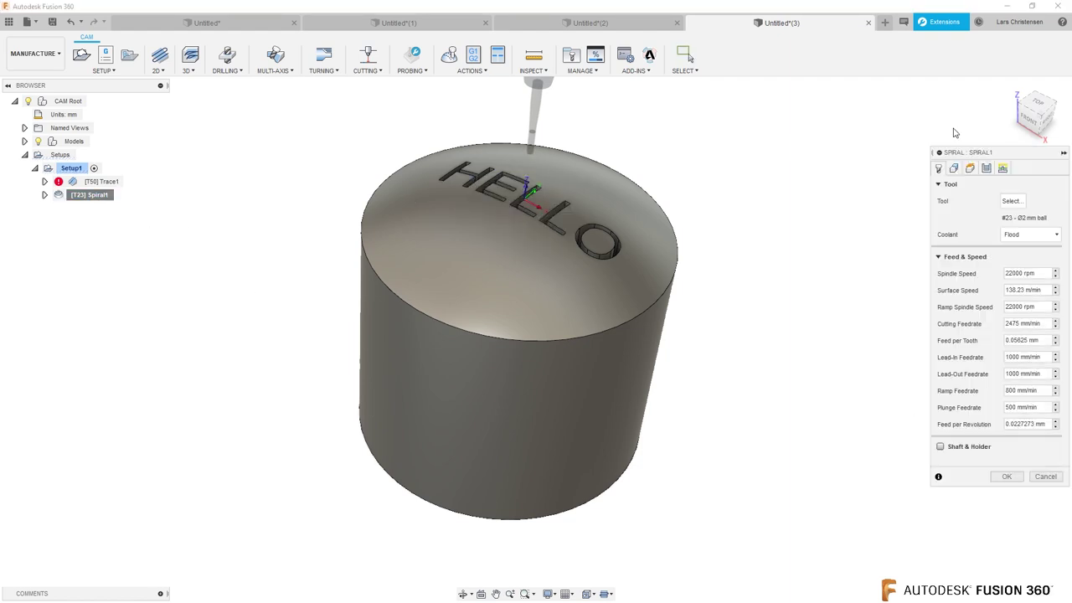
left_click(953, 169)
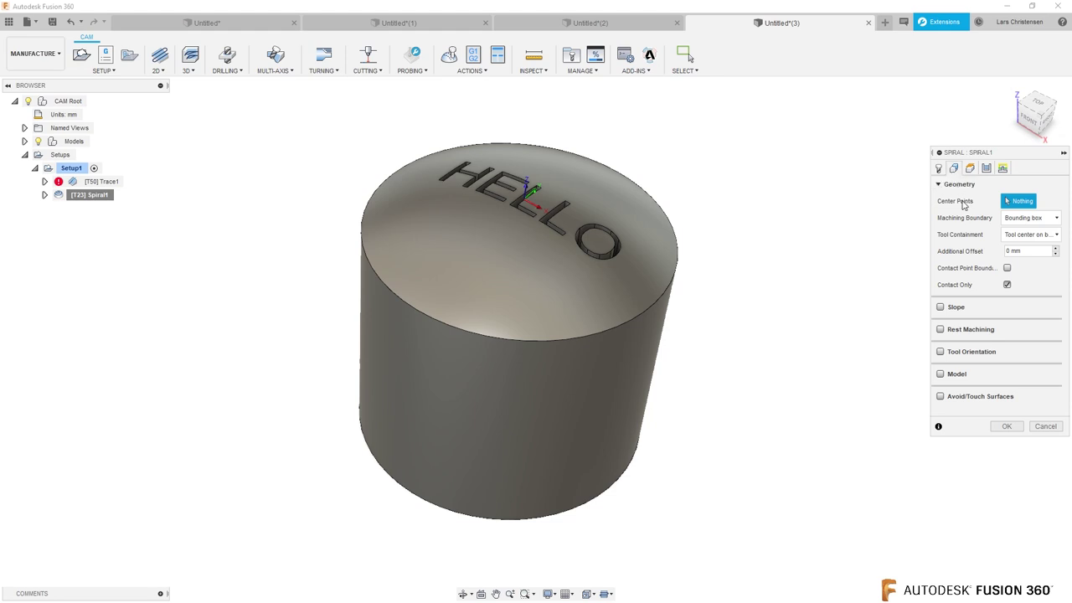
left_click(939, 168)
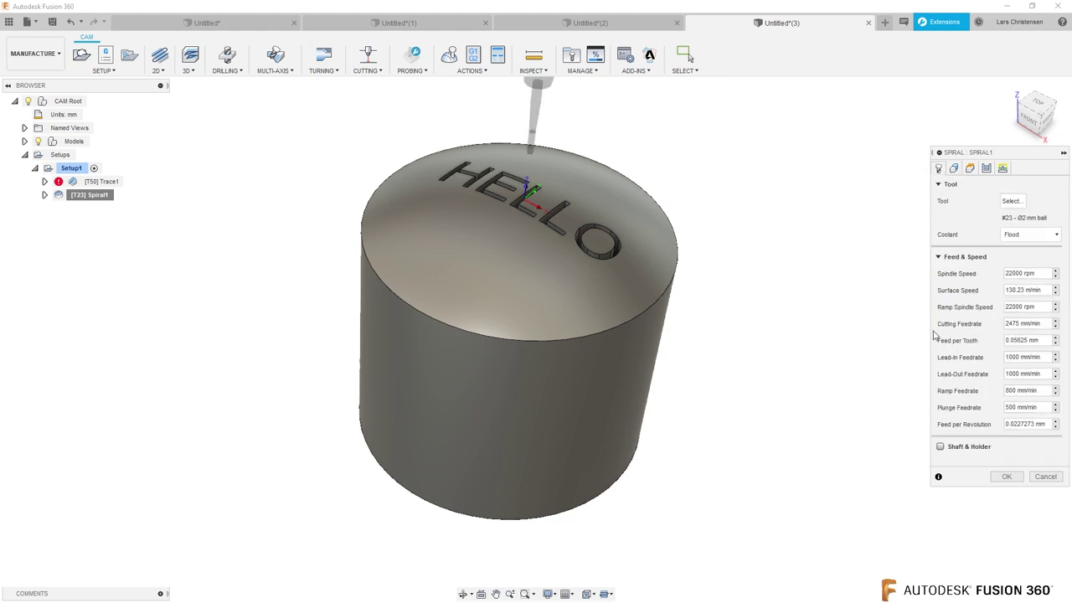
left_click(1044, 476)
Regenerate all toolpaths in Setup1
right_click(74, 170)
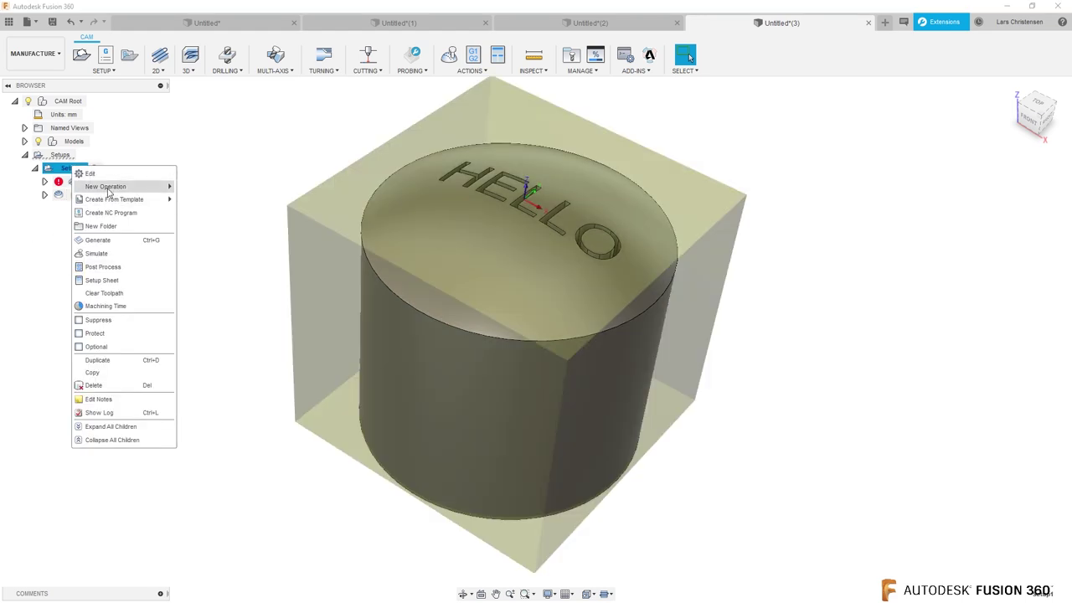
left_click(98, 241)
left_click(520, 324)
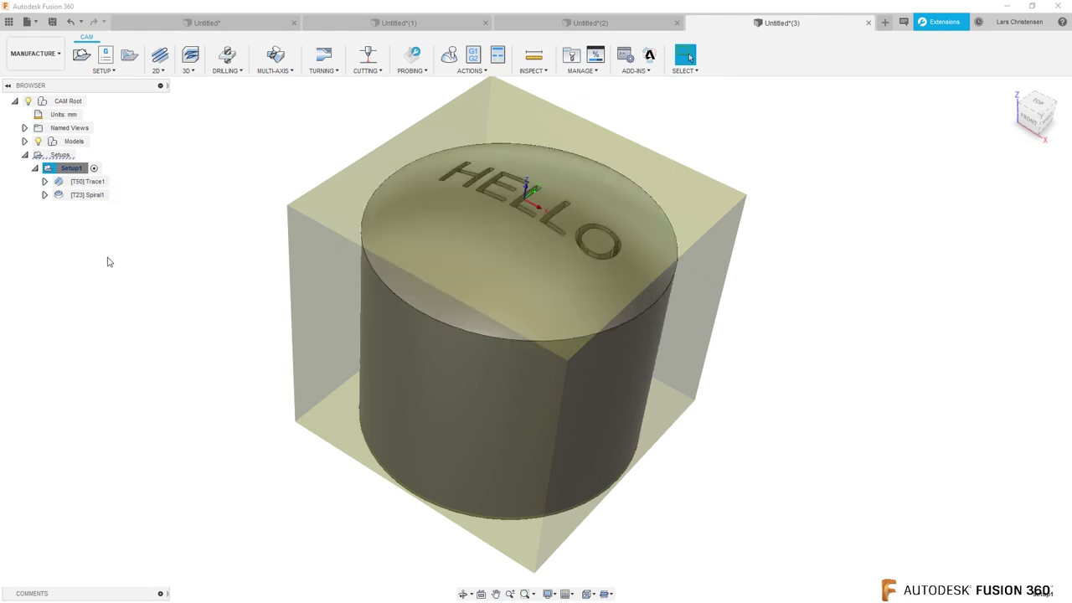
Edit the Spiral operation to use a Silhouette machining boundary and the centre of the cylinder's bottom circle as its center point
left_click(89, 195)
right_click(90, 198)
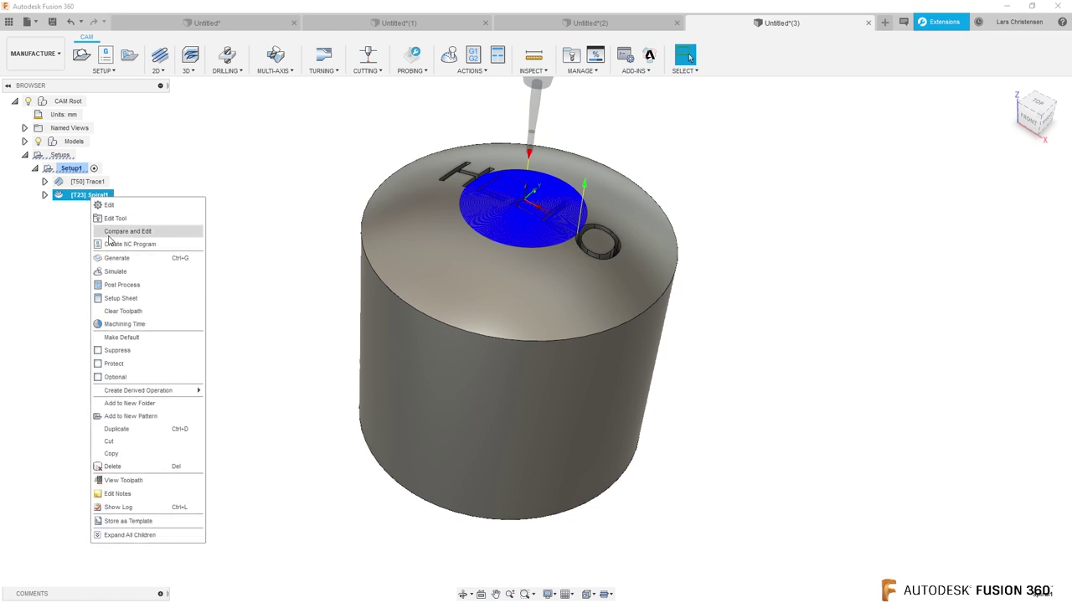
left_click(113, 205)
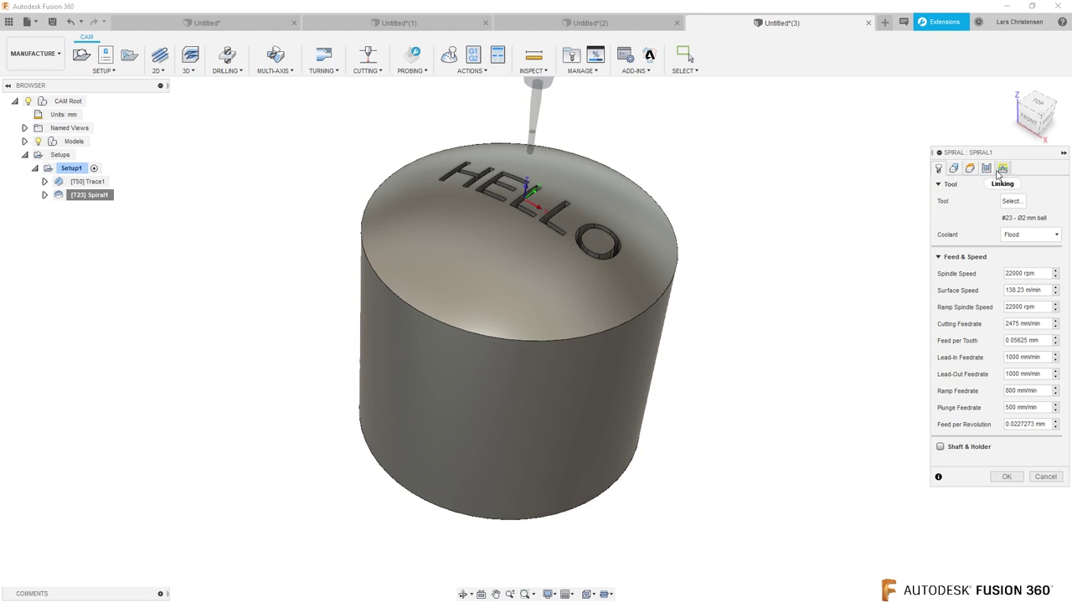
left_click(954, 168)
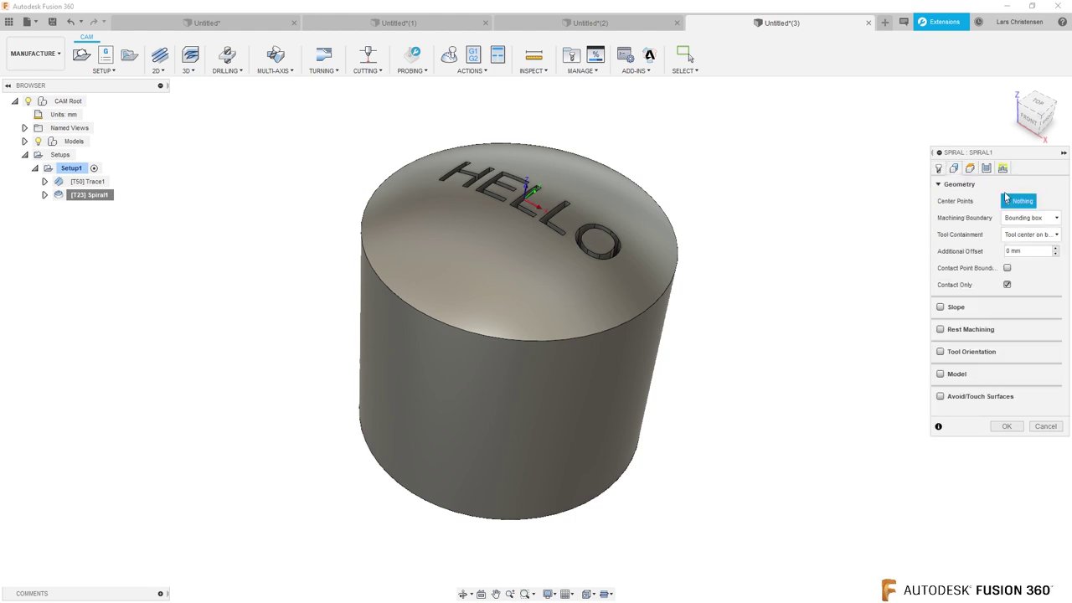
left_click(1022, 238)
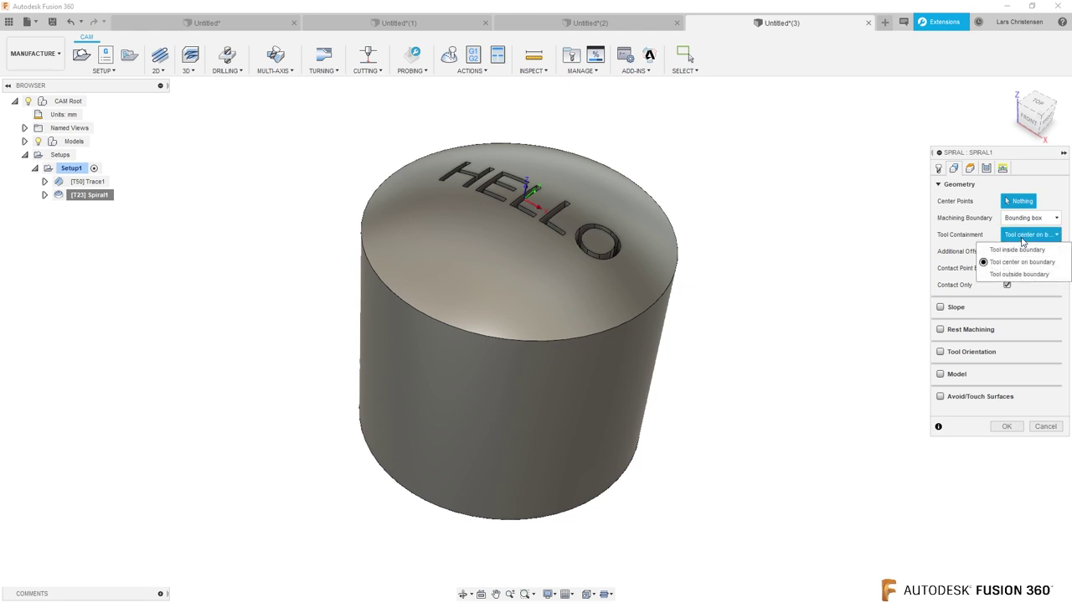
left_click(1030, 218)
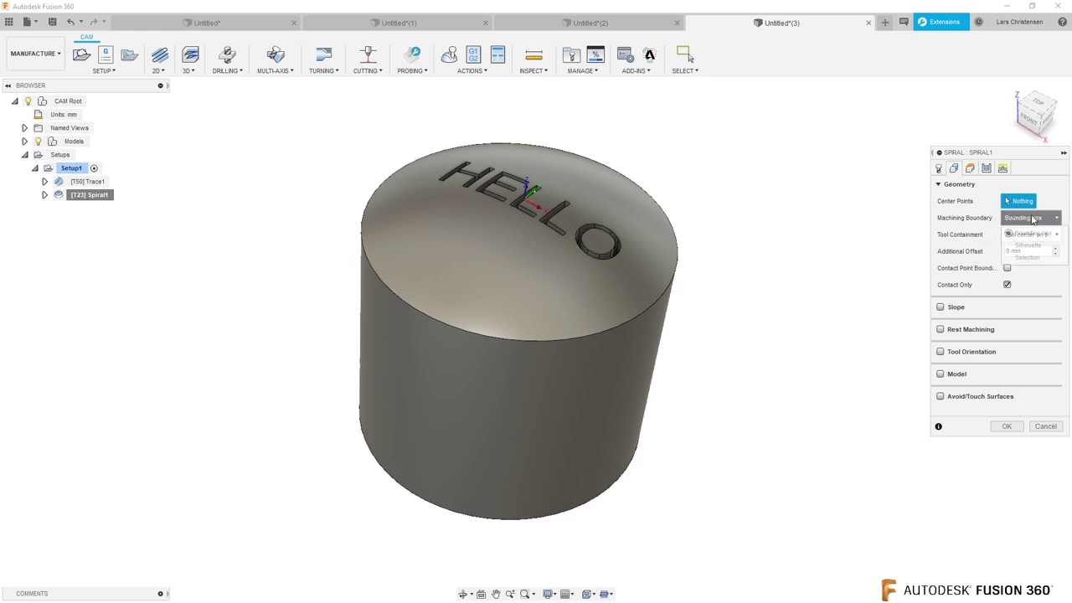
left_click(1030, 218)
left_click(1024, 241)
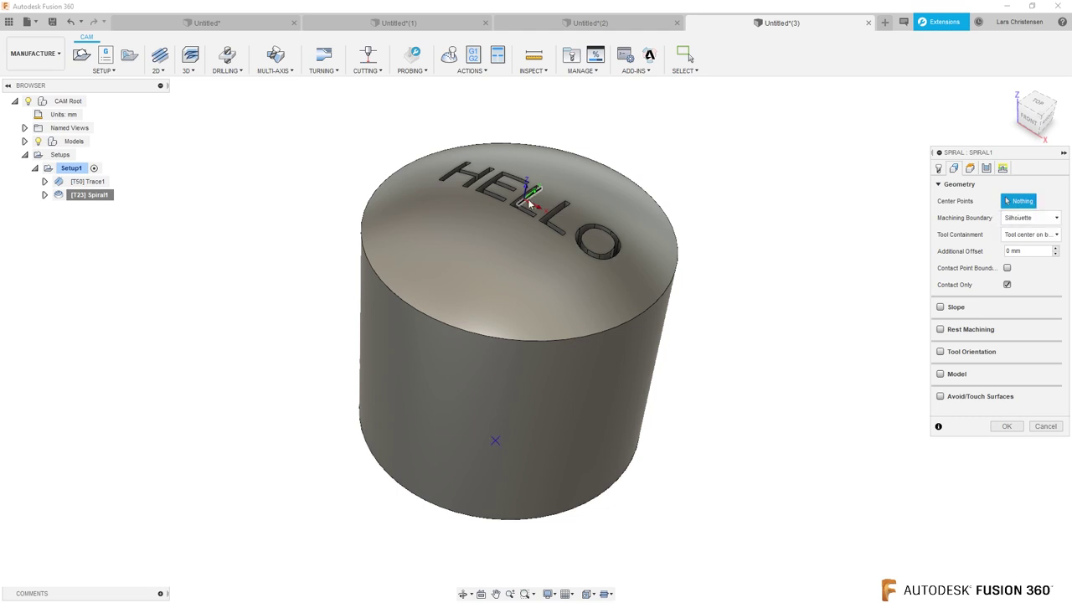
middle_click_drag(670, 479, 540, 371, "shift")
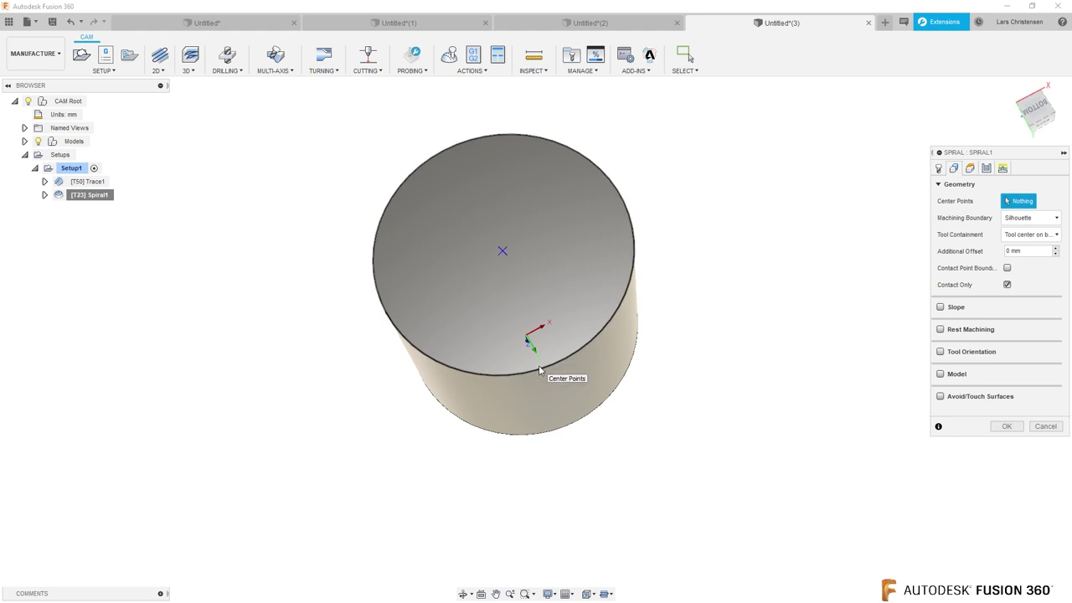
left_click(1006, 426)
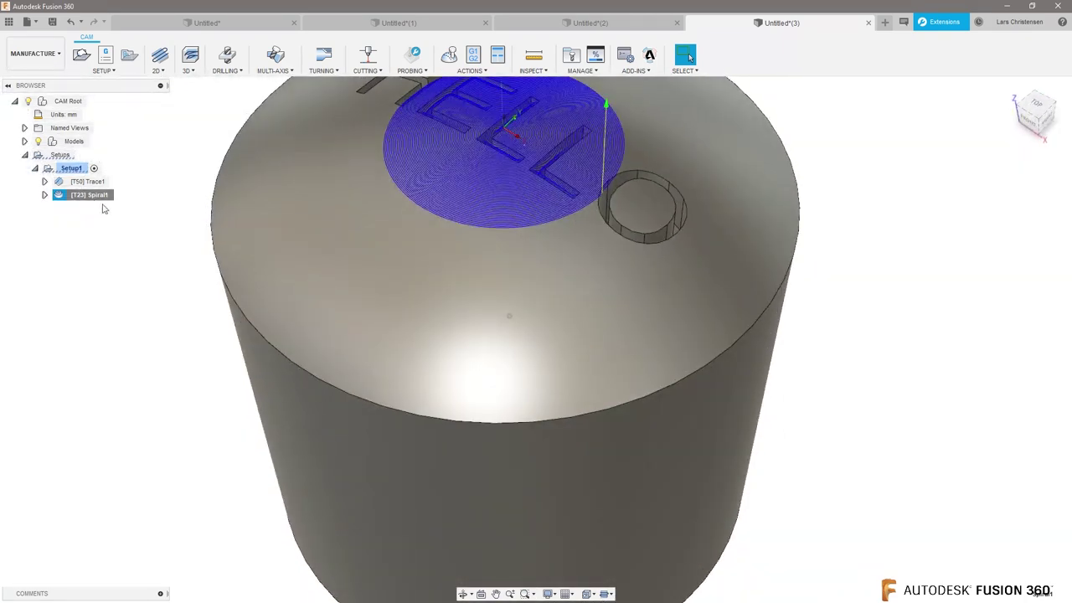
Increase the outer limit in the Spiral operation's passes so the toolpath covers the whole dome
right_click(90, 194)
left_click(112, 203)
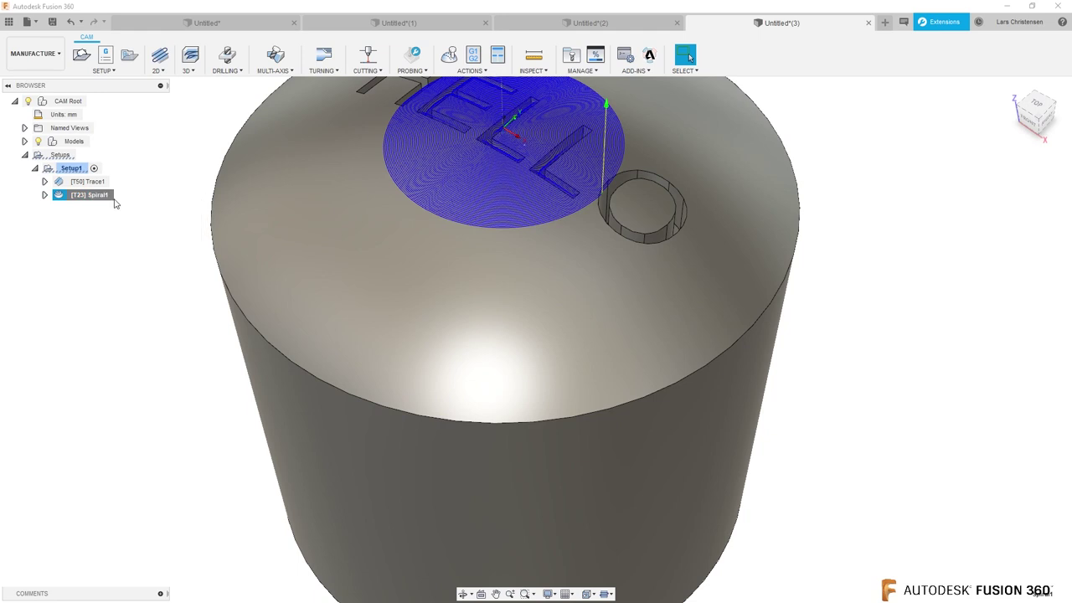
left_click(986, 168)
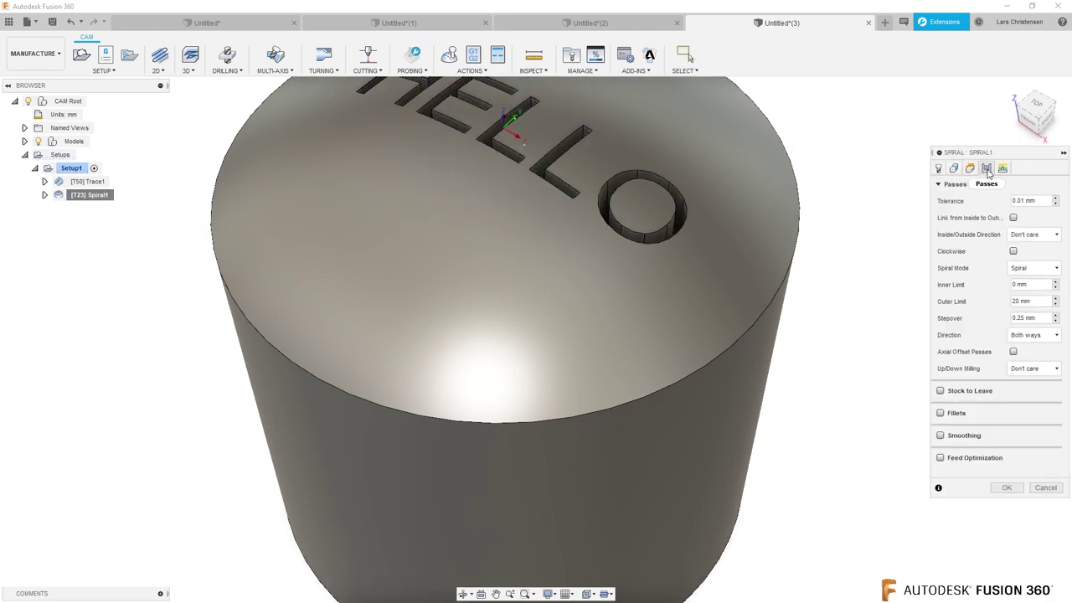
left_click(954, 168)
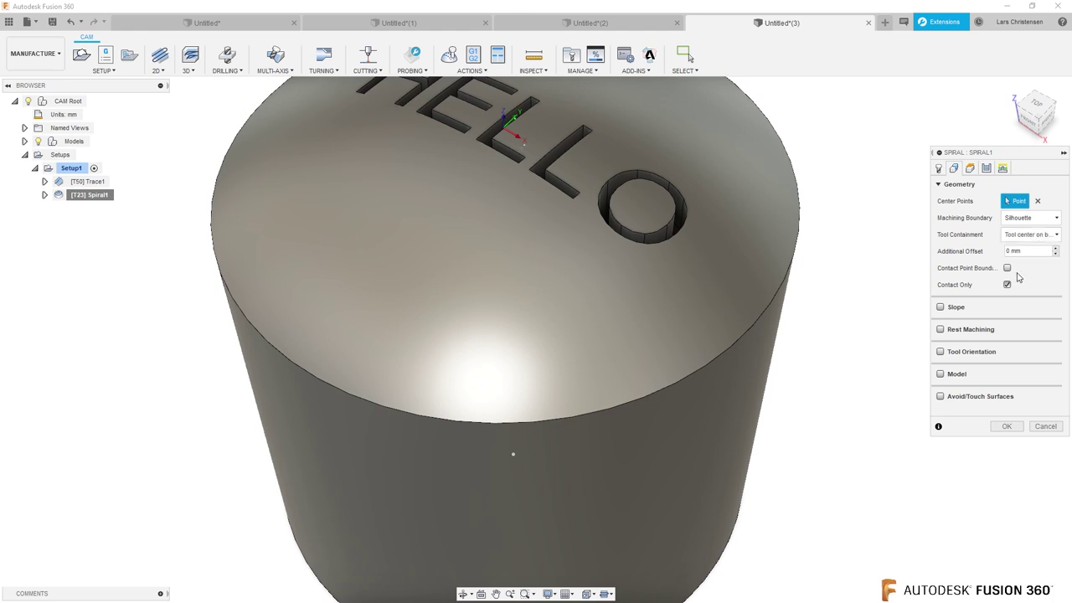
left_click(988, 168)
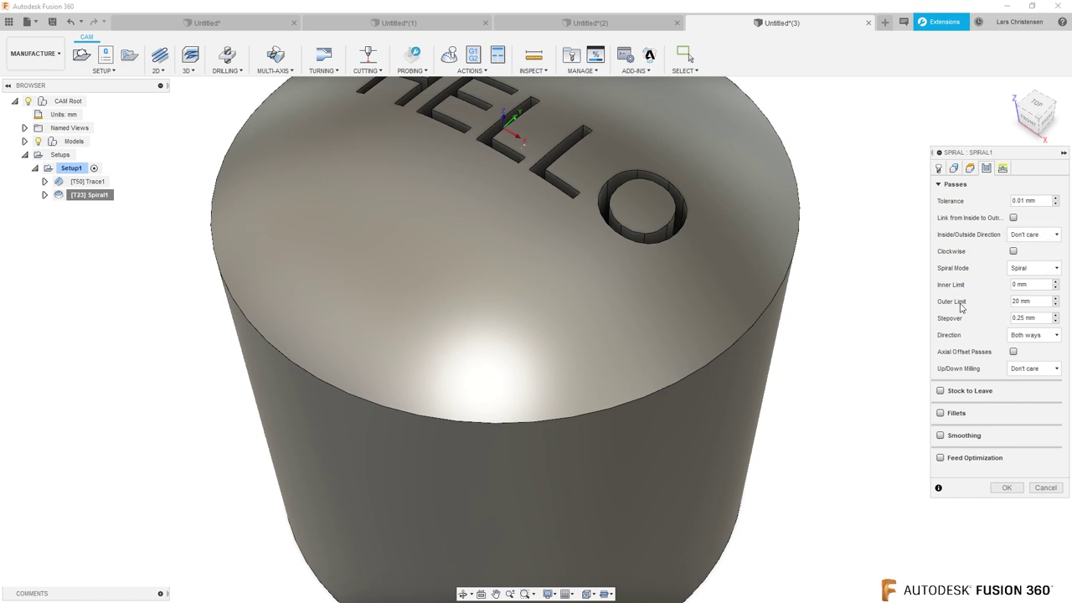
left_click(1022, 301)
left_click(1007, 488)
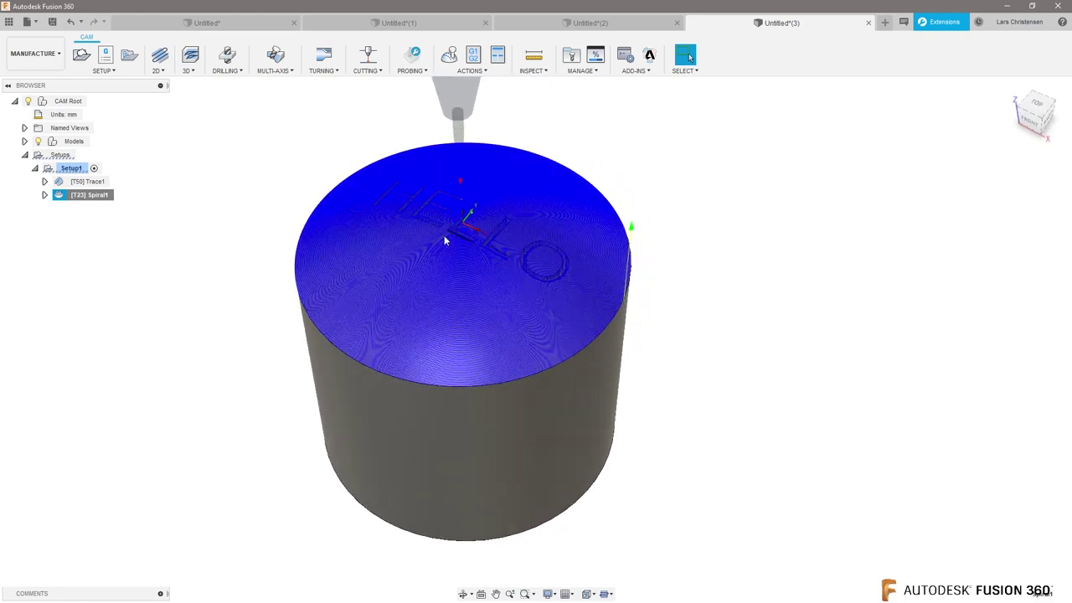
Examine how the Spiral toolpath passes over and into the engraved HELLO letters on the dome
scroll(467, 230, "up", 10)
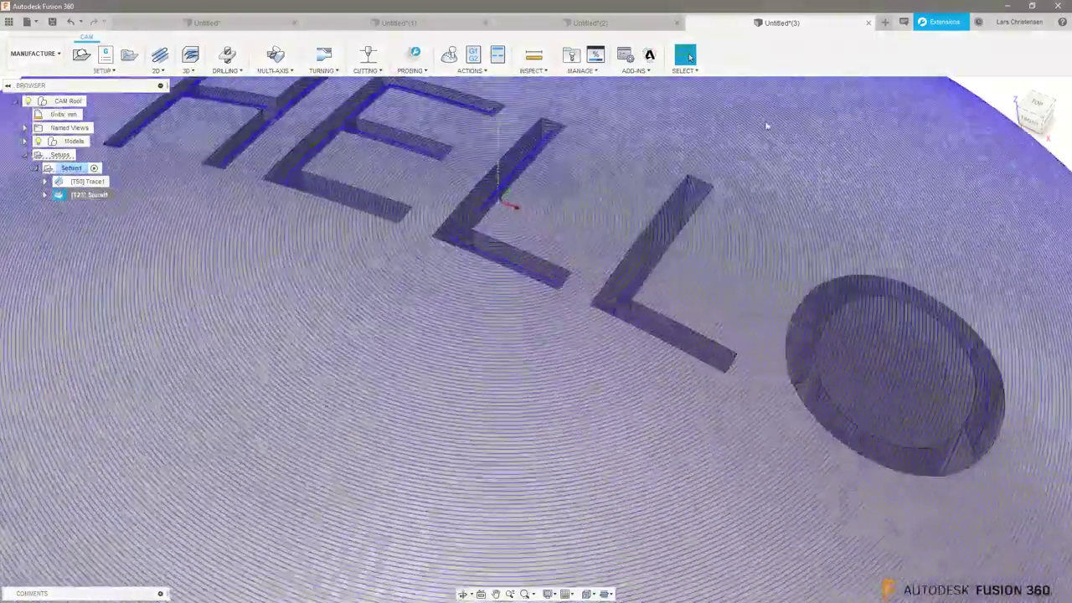
scroll(769, 127, "up", 5)
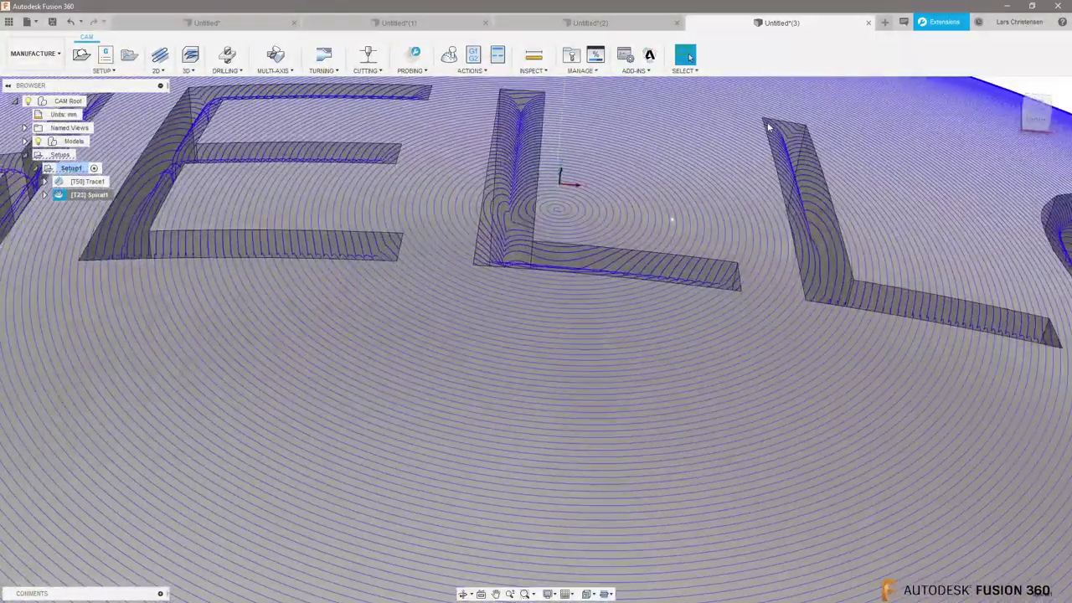
middle_click_drag(611, 170, 517, 136, "shift")
scroll(482, 183, "down", 8)
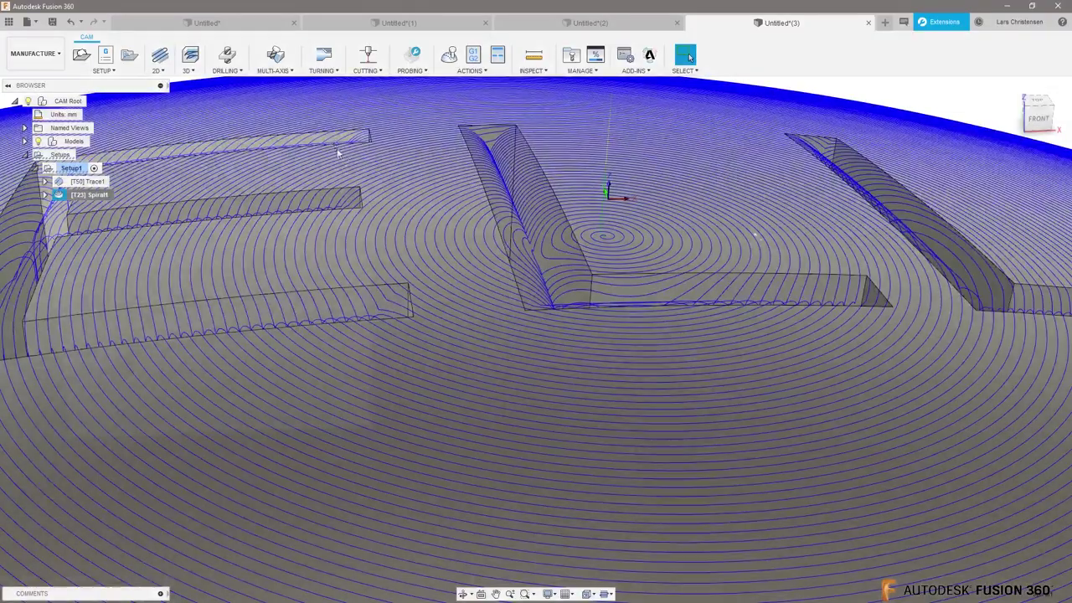
scroll(414, 199, "down", 10)
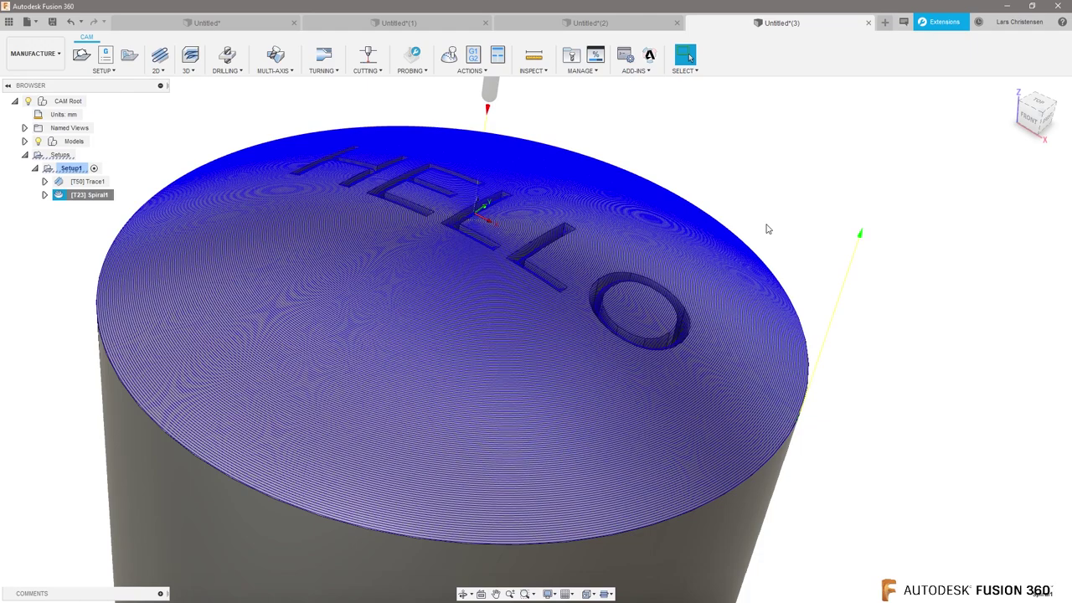
scroll(586, 241, "up", 6)
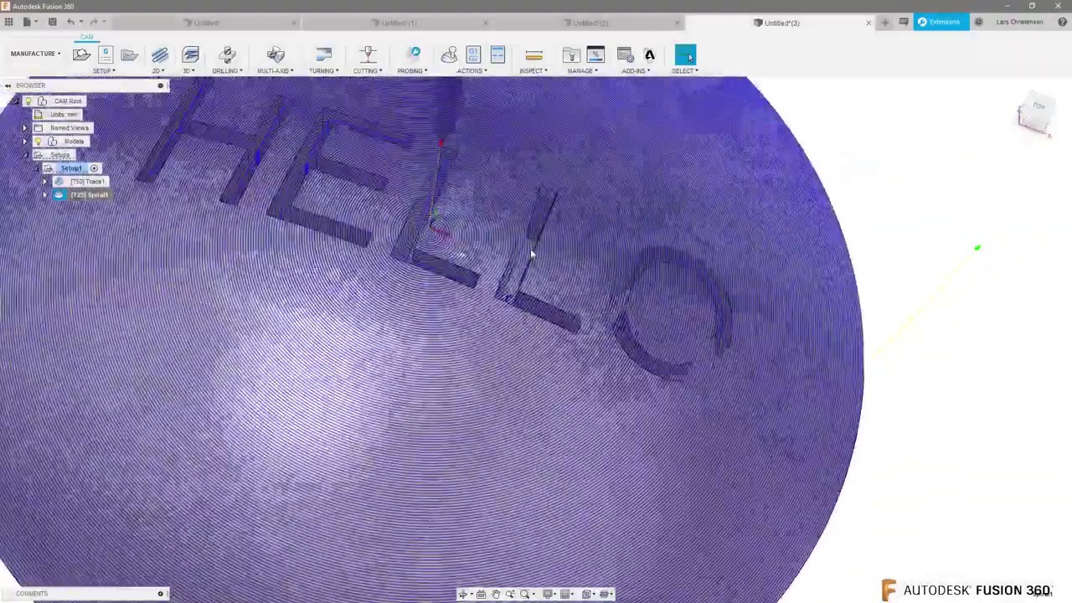
middle_click_drag(530, 248, 493, 220, "shift")
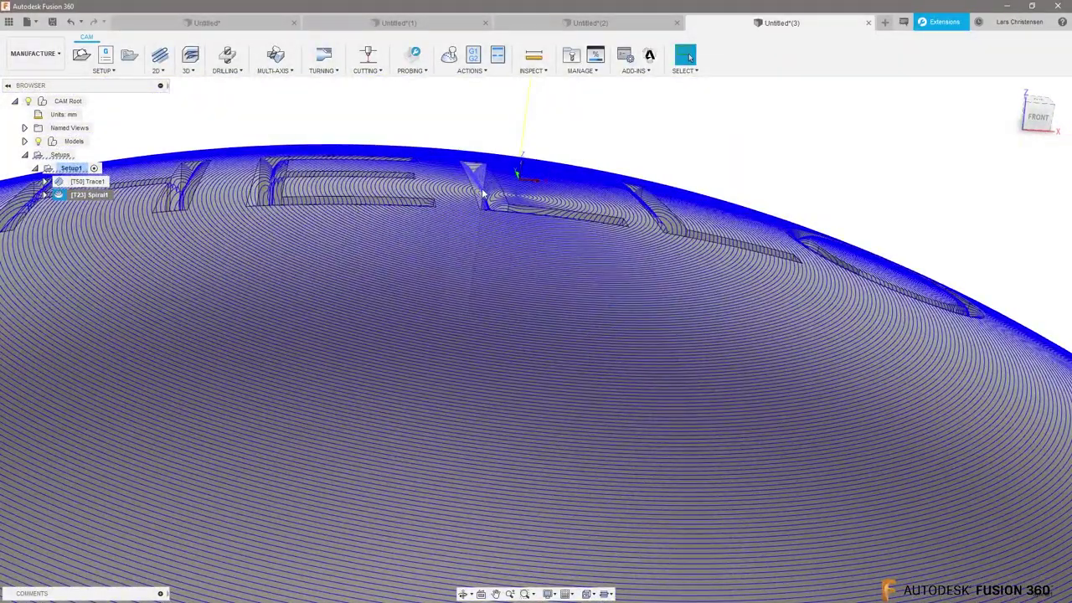
Delete the Spiral operation from Setup1
left_click(696, 134)
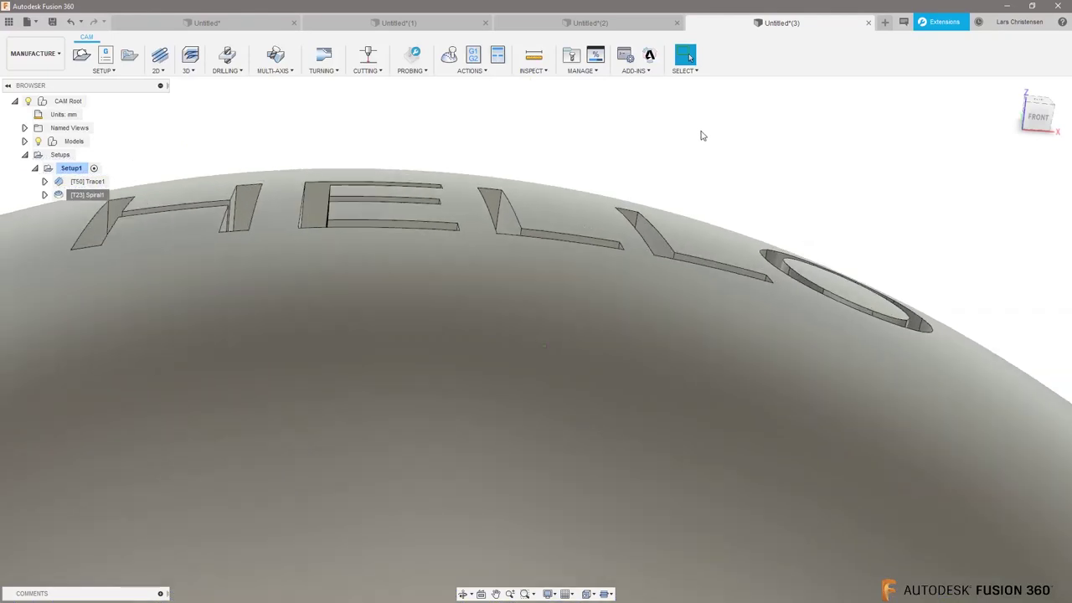
key("F6")
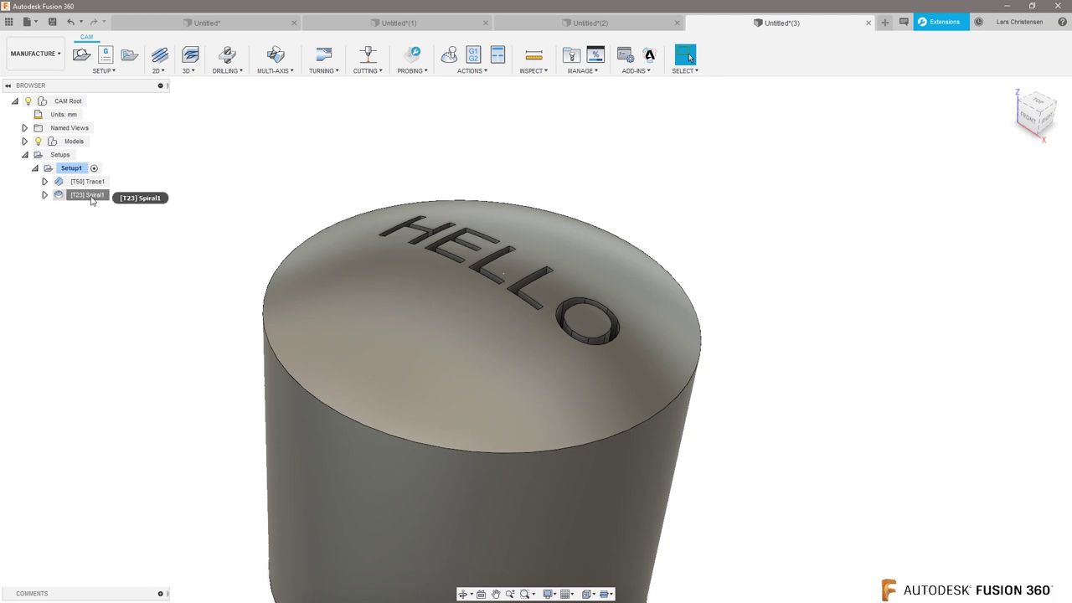
left_click(89, 195)
key("Delete")
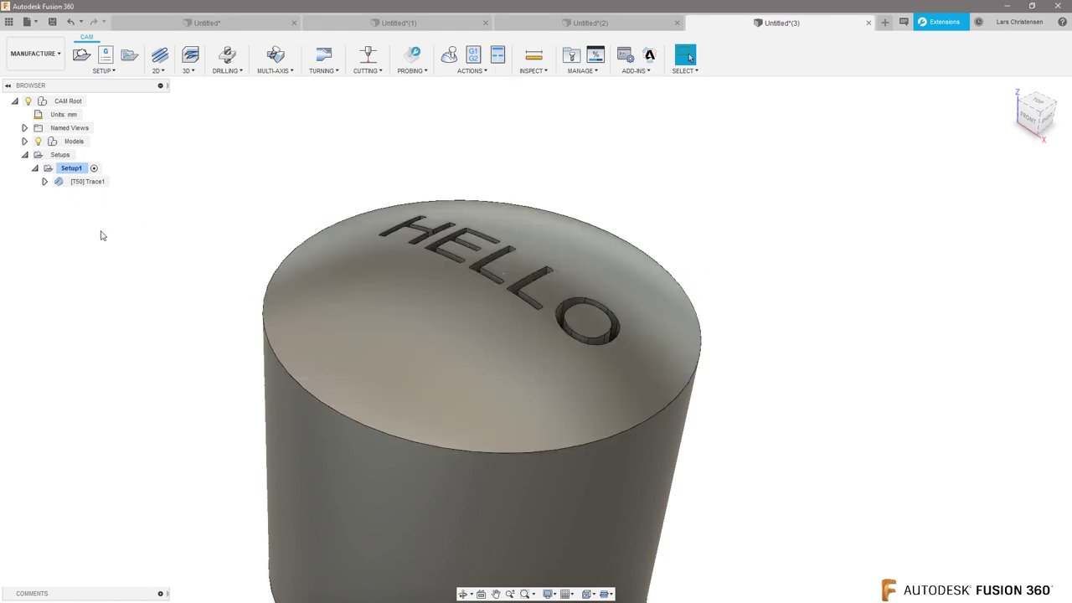
Switch to the Design workspace and roll the timeline back to before the HELLO text sketch and its extrusion
left_click(34, 53)
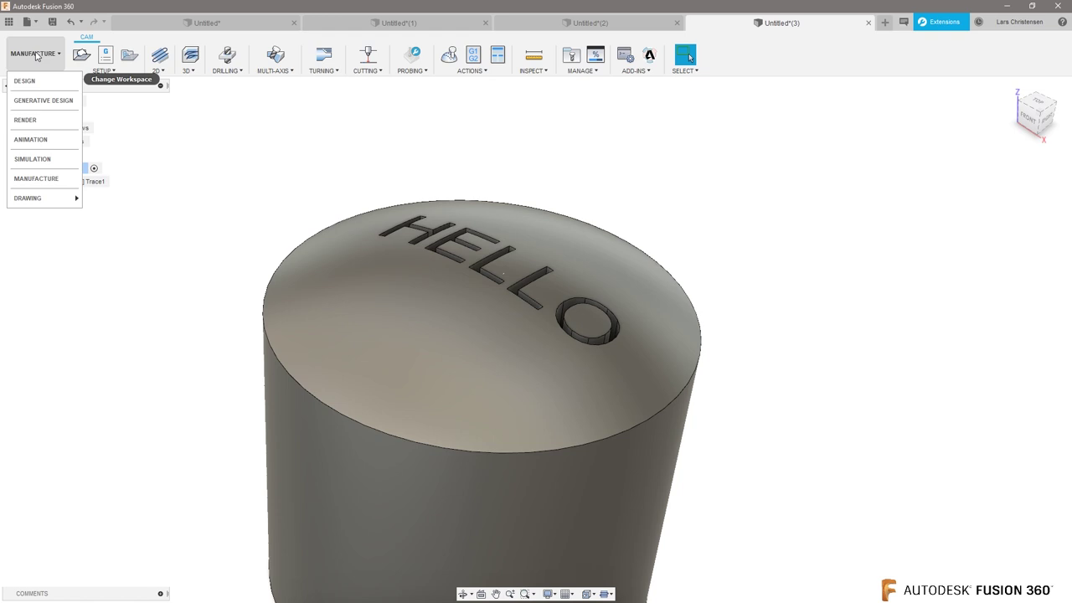
left_click(30, 81)
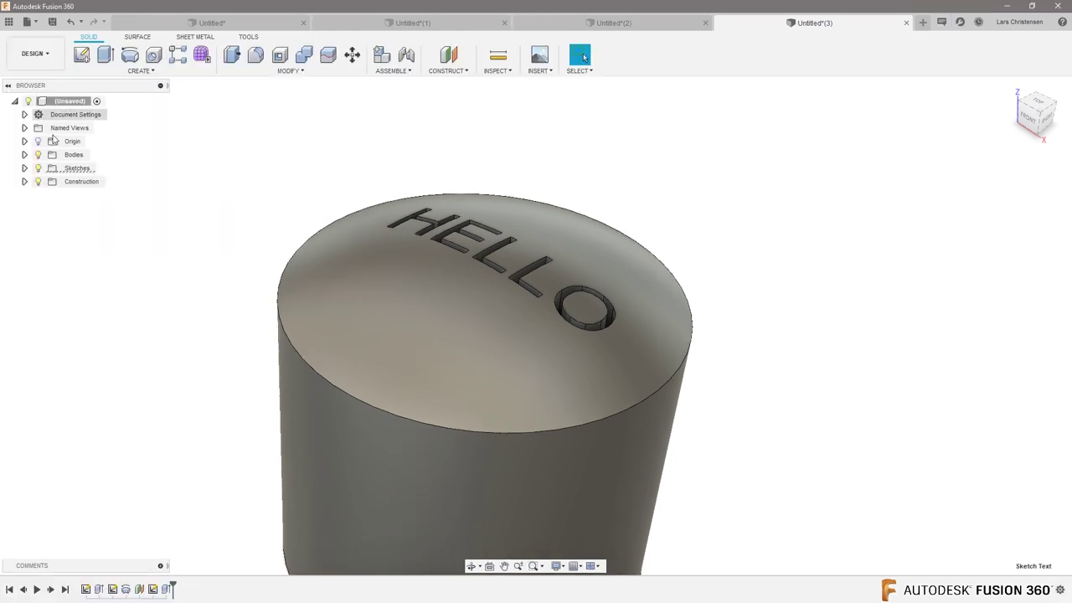
left_click(168, 588)
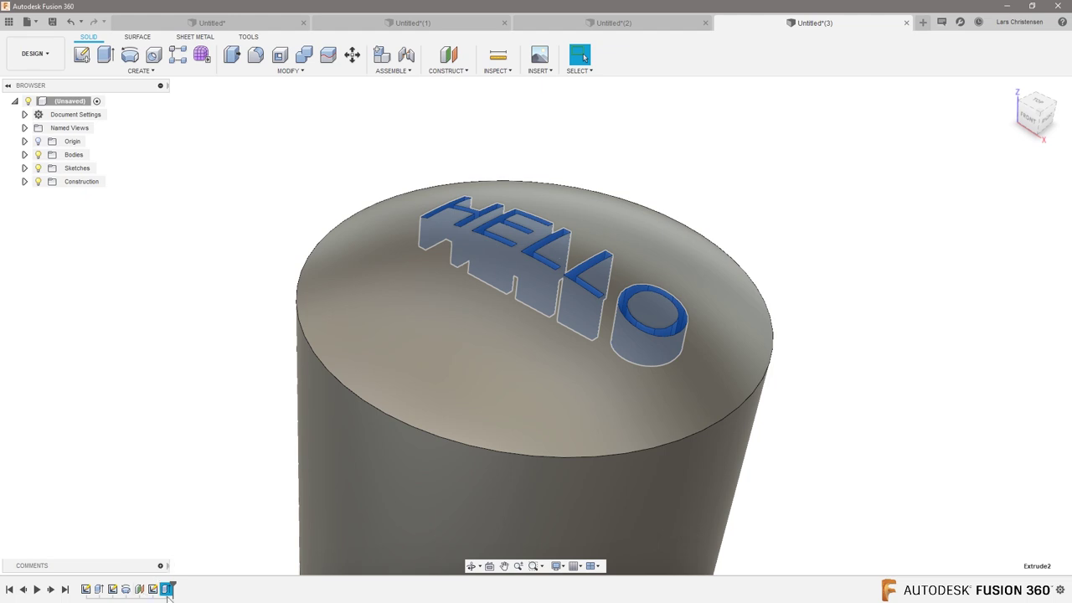
left_click_drag(175, 589, 144, 588)
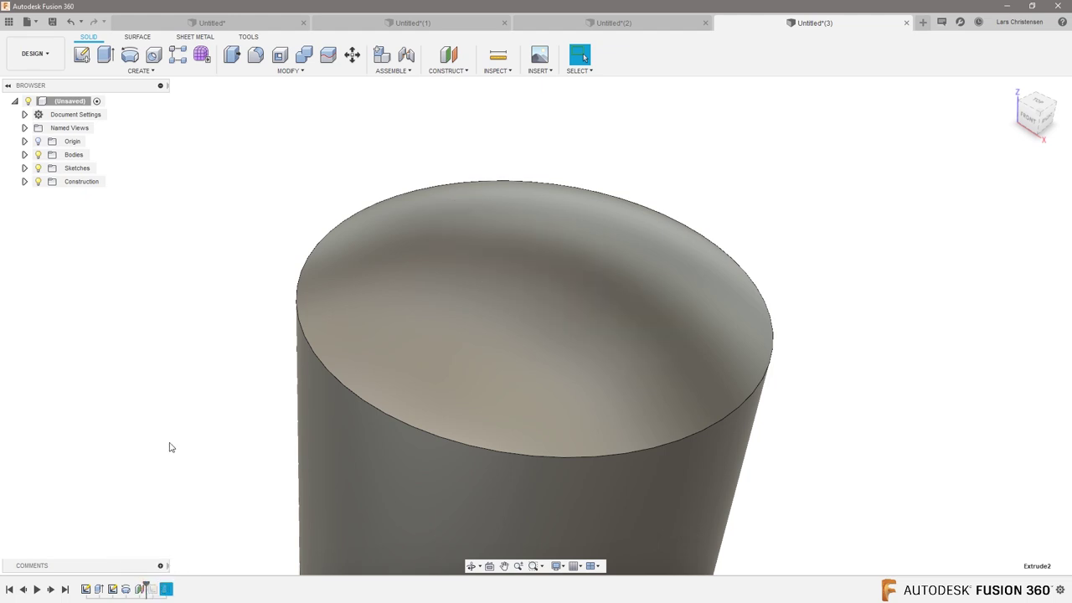
scroll(435, 275, "up", 5)
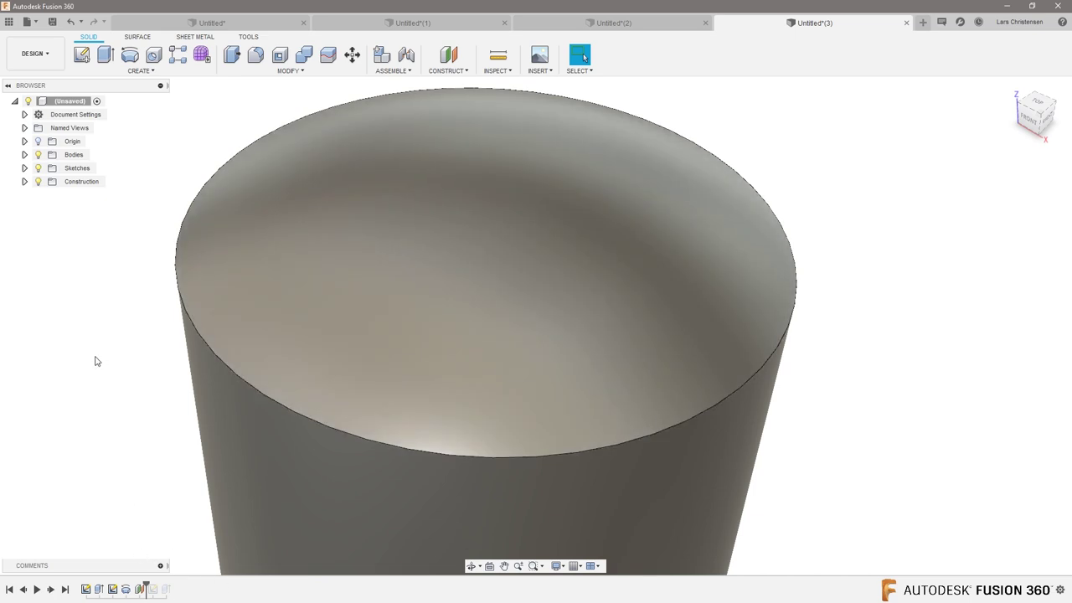
Offset the plain dome face by 0 mm as a new surface body and list the design's bodies
left_click(138, 36)
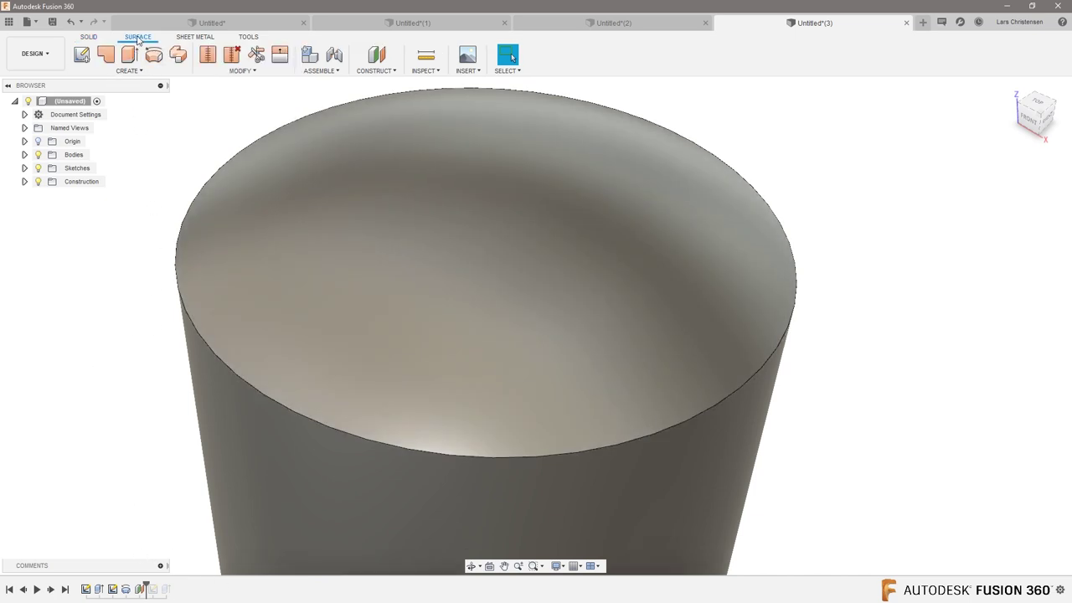
left_click(129, 71)
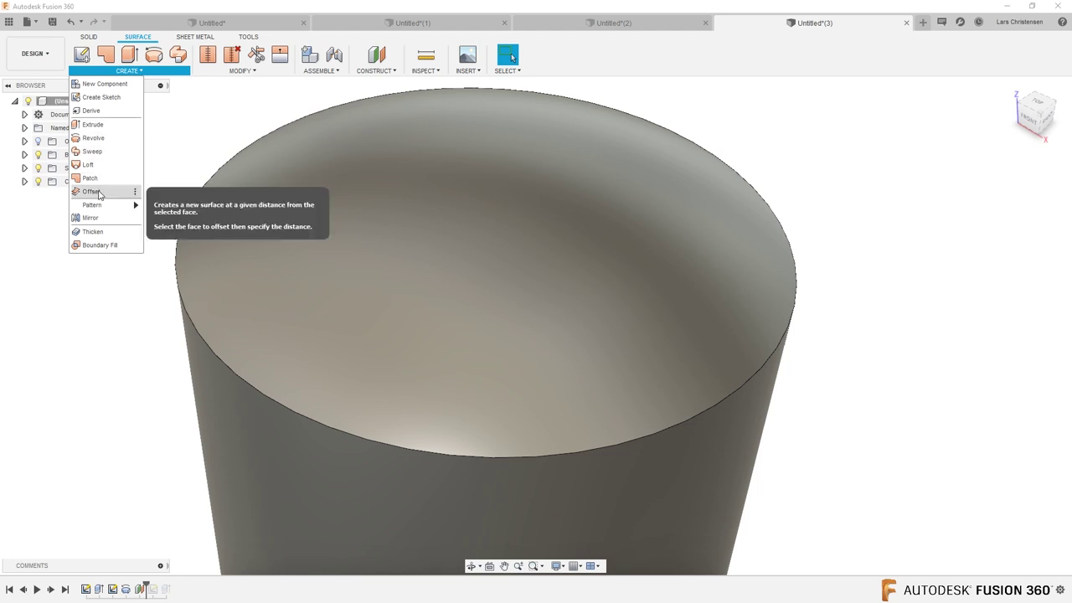
left_click(94, 193)
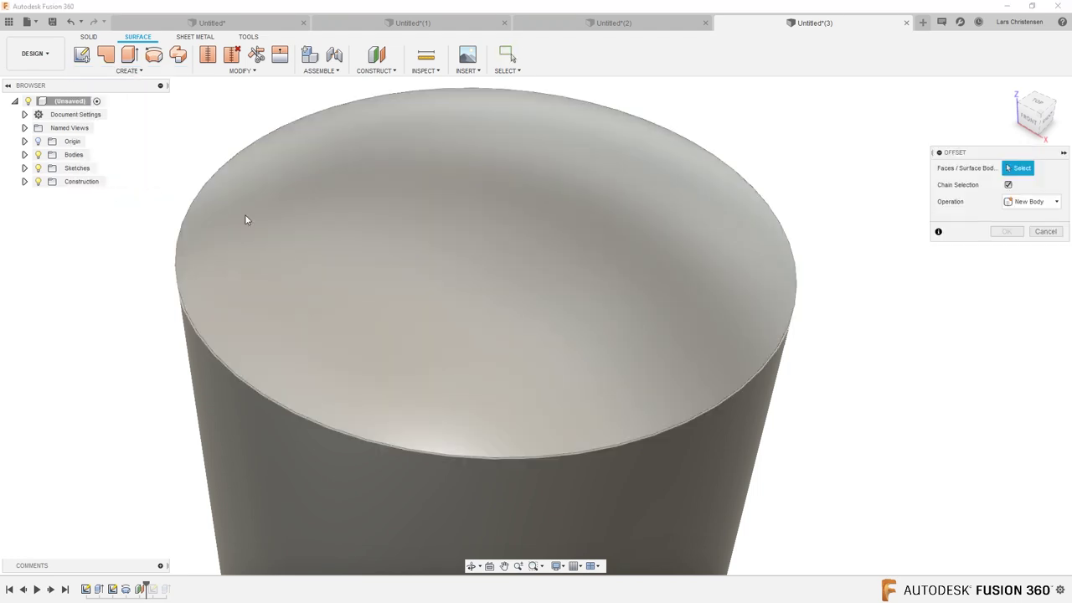
left_click(242, 212)
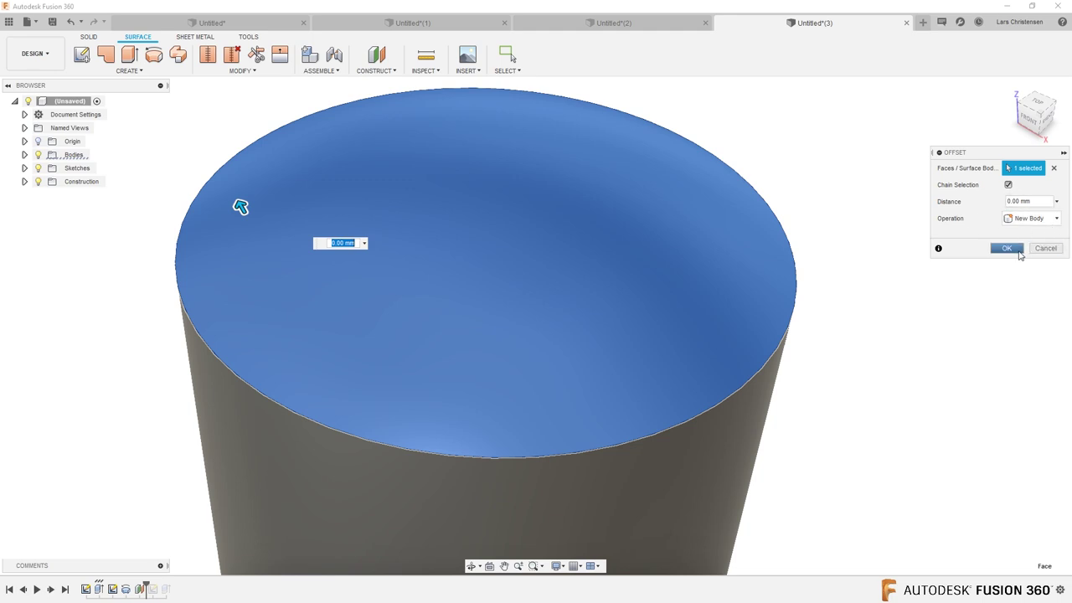
left_click(1019, 254)
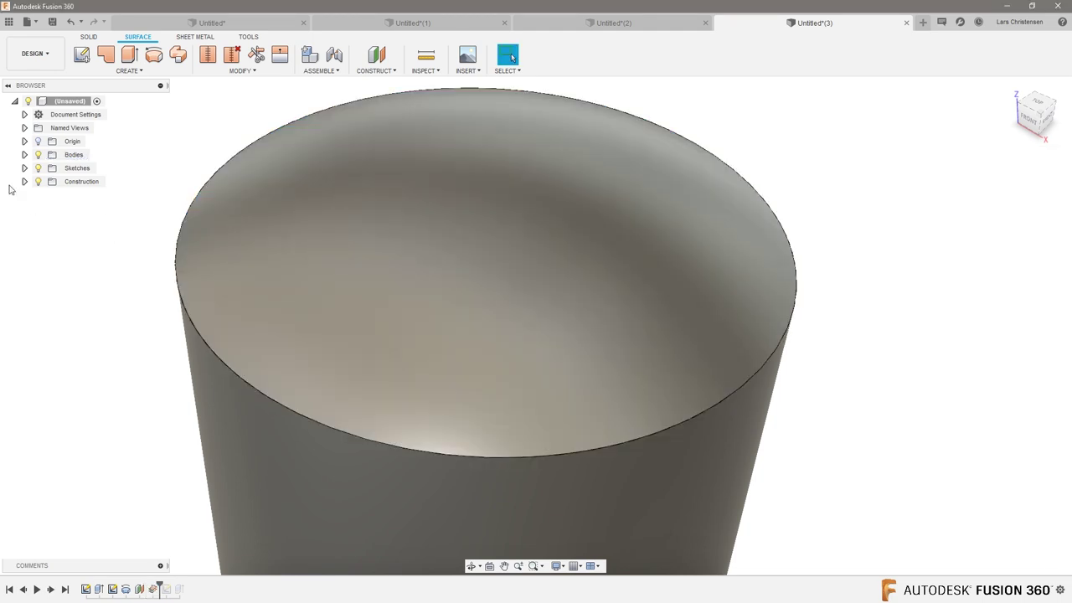
left_click(24, 156)
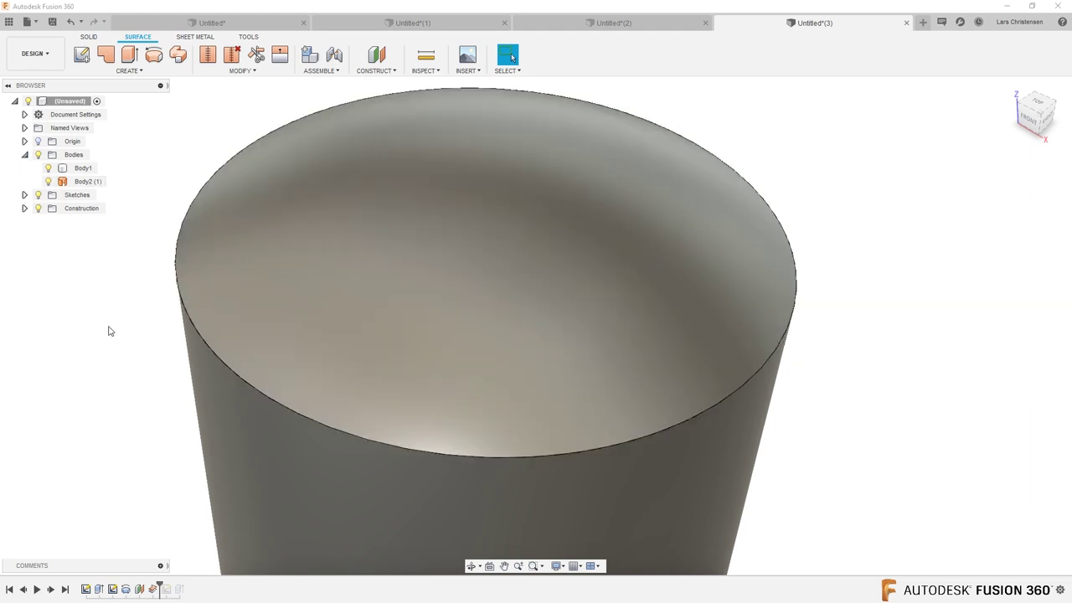
Return to the Manufacture workspace with the timeline still rolled back
left_click(34, 54)
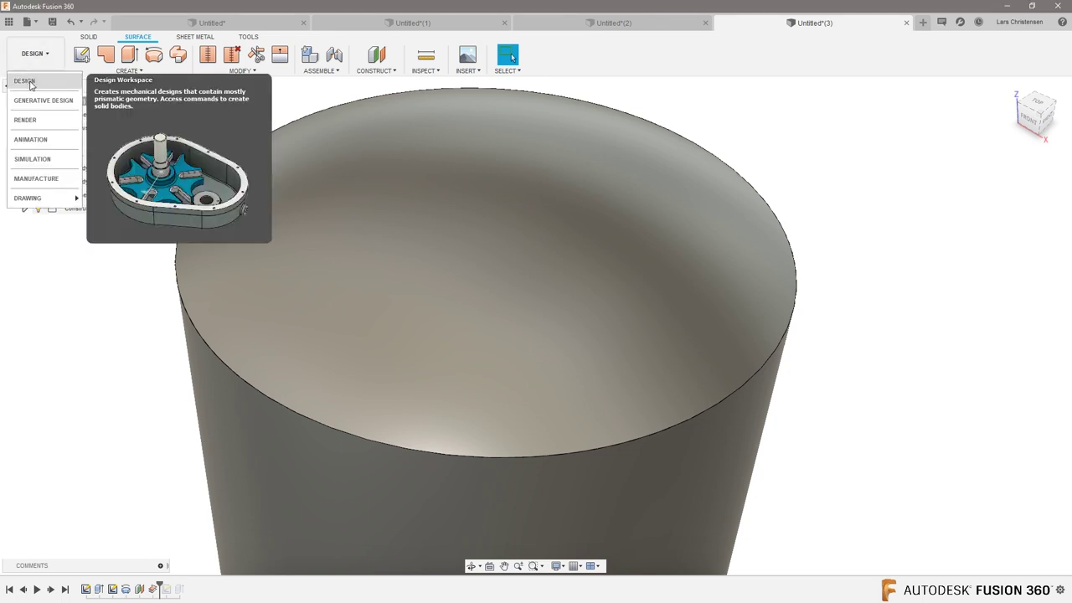
left_click(46, 179)
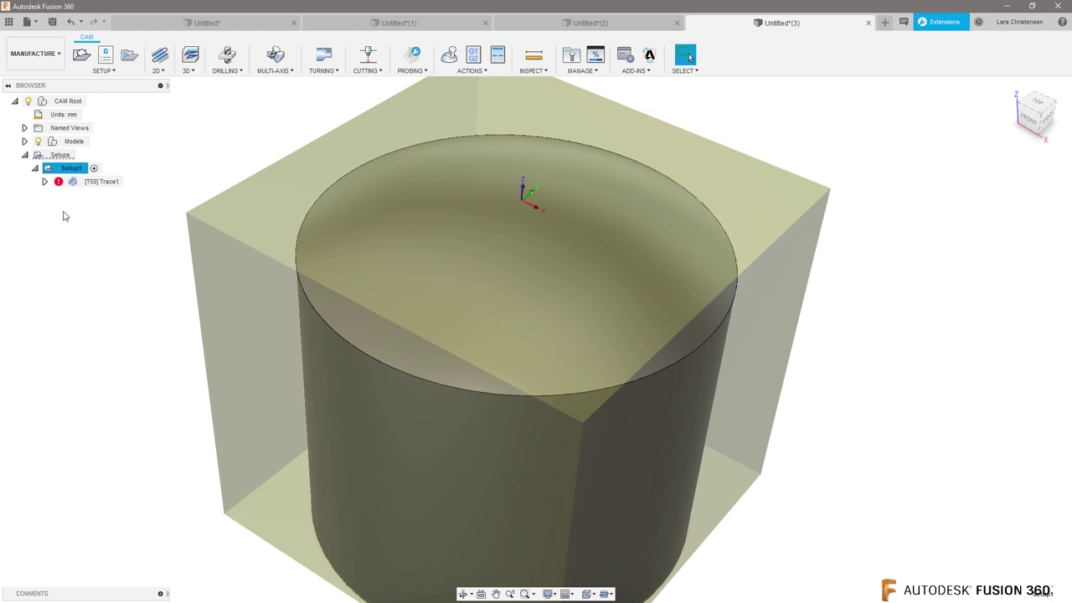
List the model's bodies in the Manufacture workspace and hide the solid Body1, keeping only the offset dome surface displayed
left_click(25, 140)
left_click(35, 154)
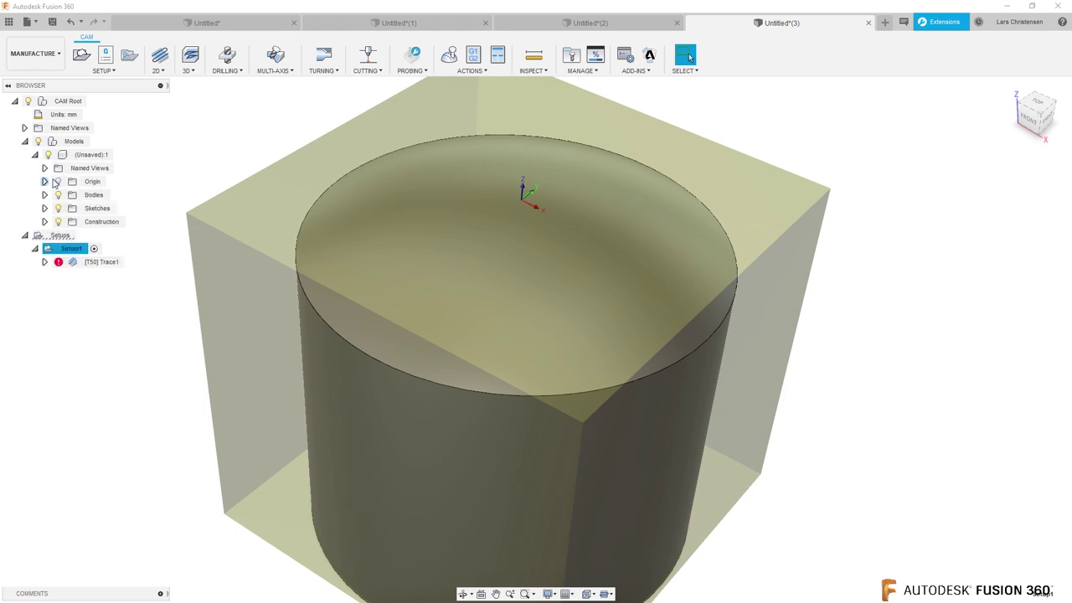
left_click(45, 194)
left_click(68, 208)
left_click(524, 242)
left_click(294, 363)
middle_click_drag(294, 364, 220, 146, "shift")
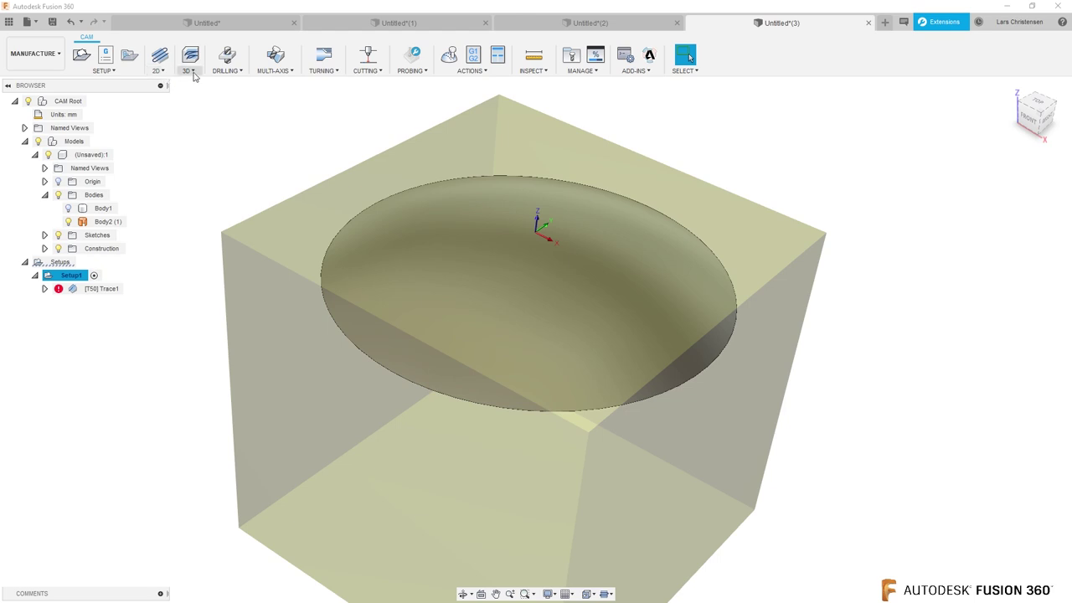
Create a 3D Spiral operation in Setup1 using the #23 Ø2 mm ball mill from the document's tools
left_click(188, 71)
left_click(199, 191)
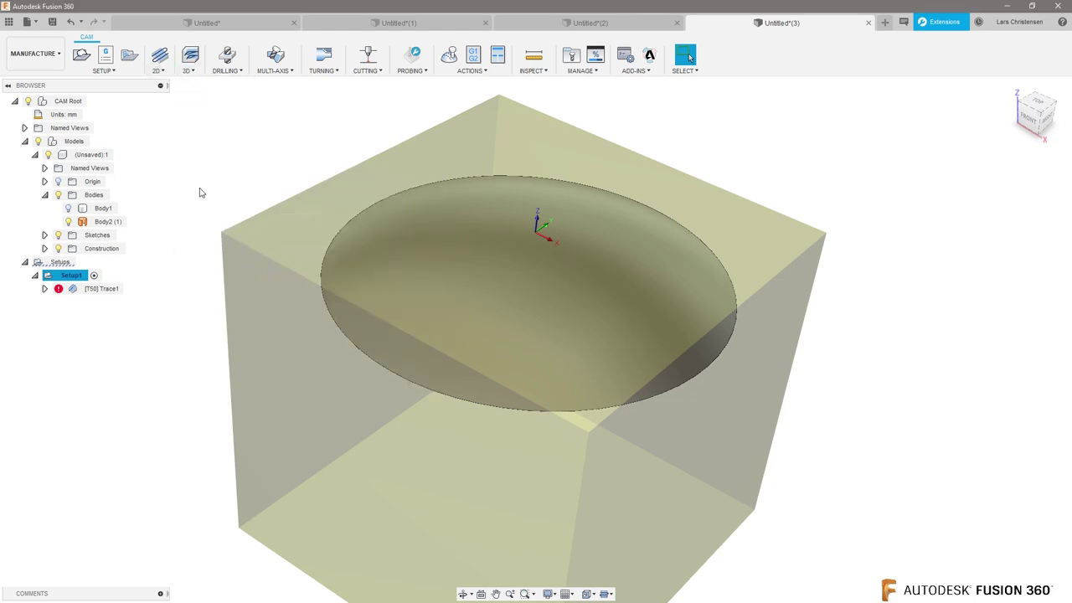
left_click(1009, 203)
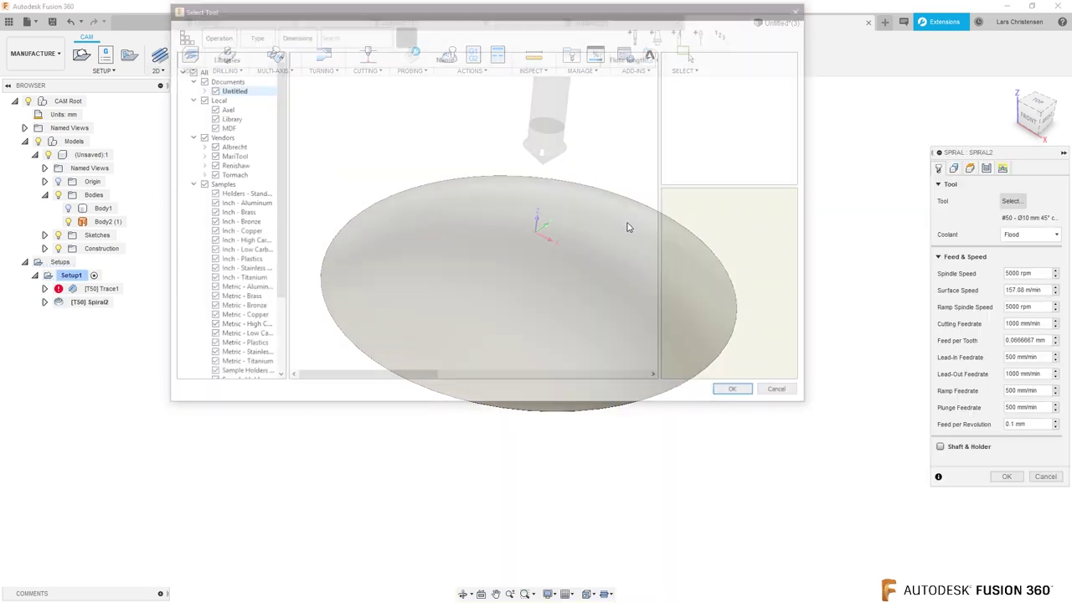
left_click(328, 80)
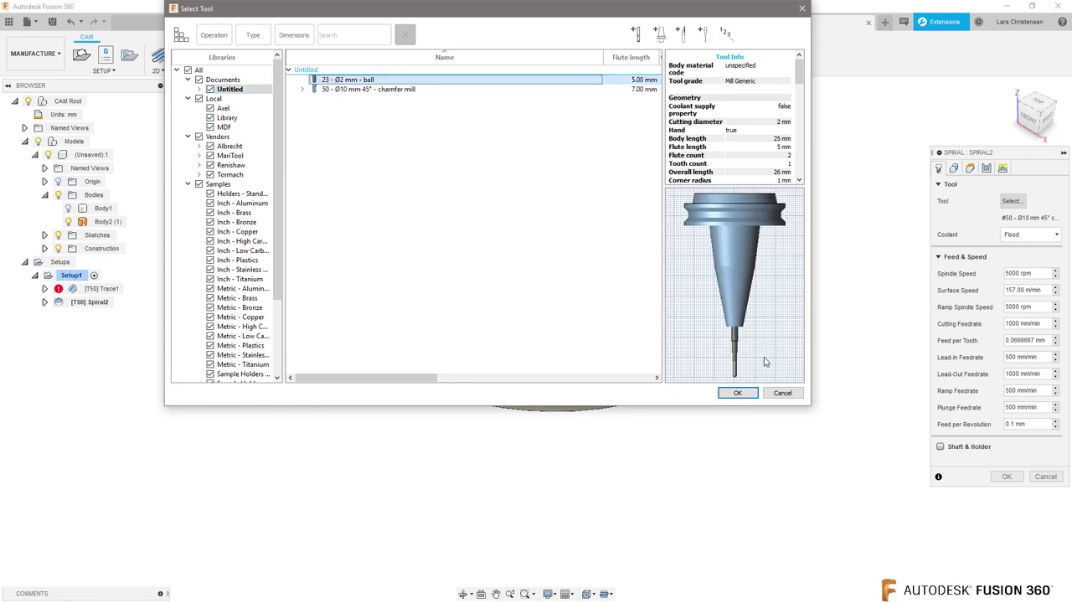
left_click(752, 393)
Enlarge the outer limit of the Spiral passes to cover the whole dome surface and generate the toolpath
left_click(954, 168)
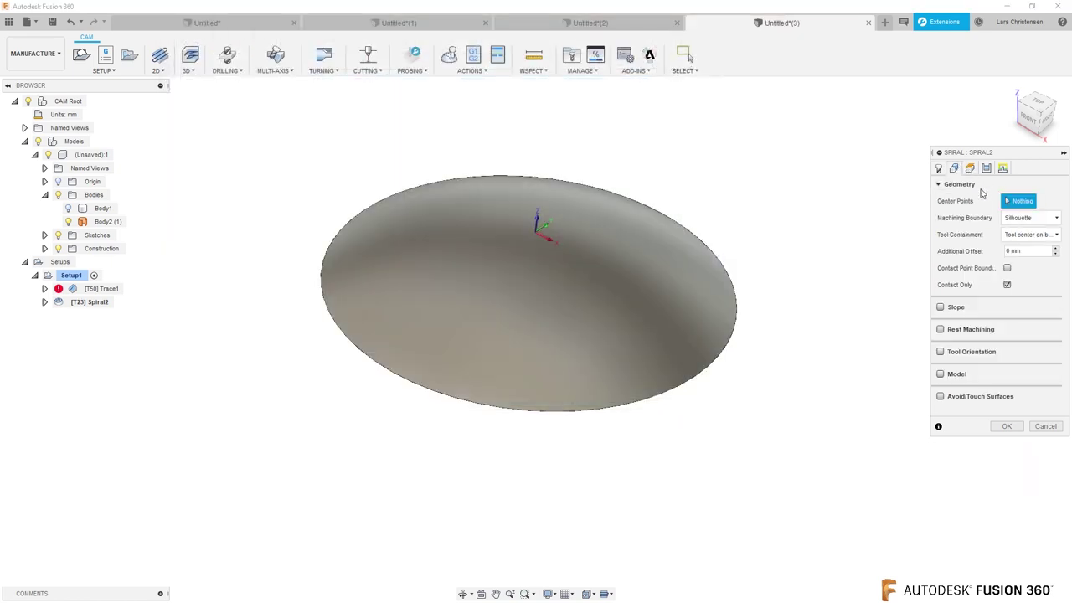
left_click(986, 169)
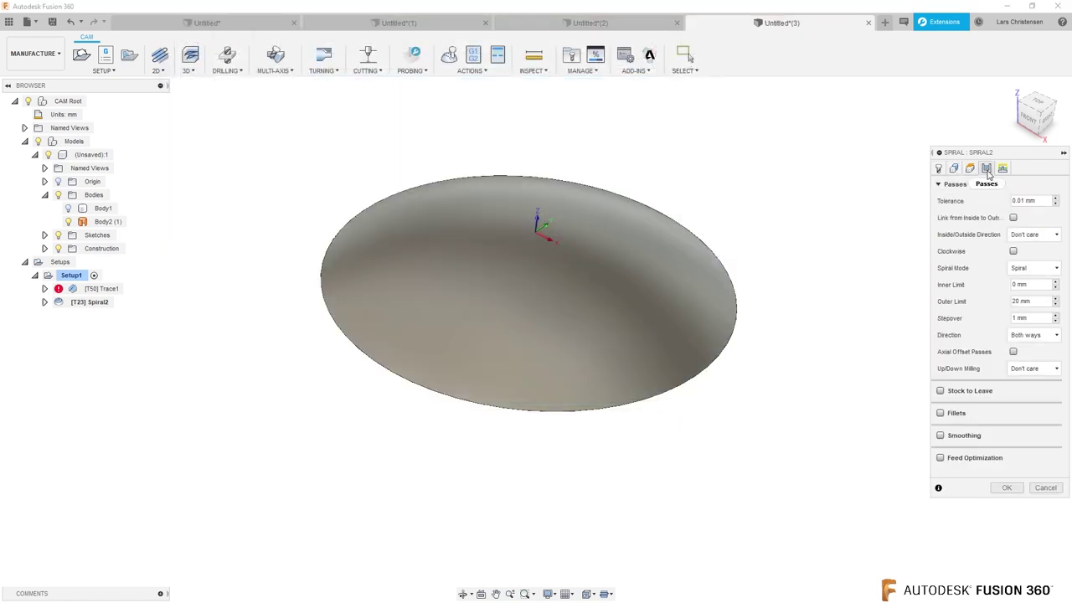
left_click(1023, 301)
left_click(1006, 488)
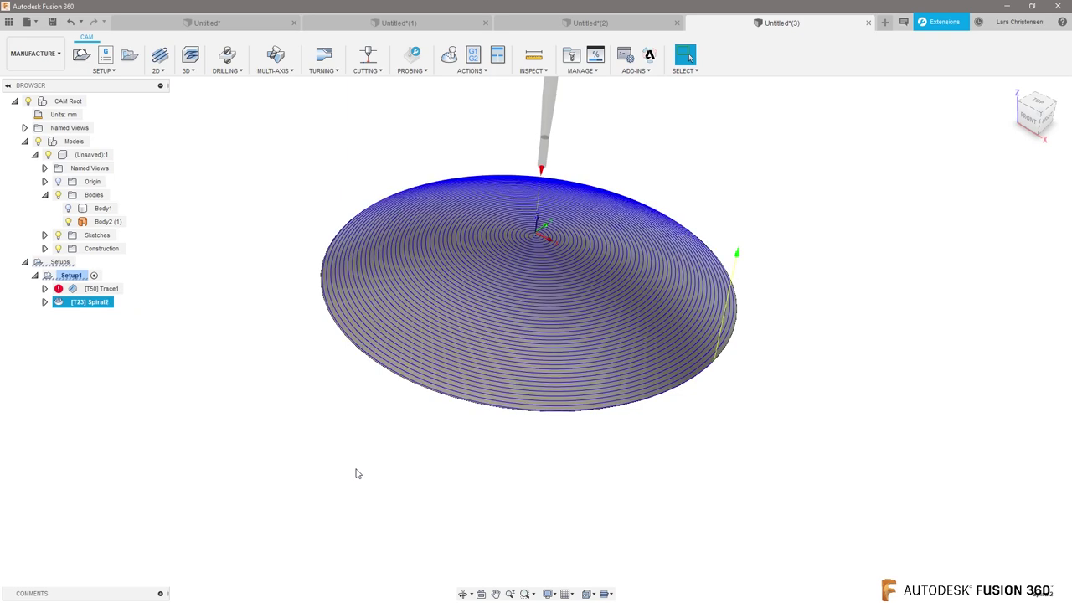
Reorder the operations in Setup1 so that Spiral2 comes before Trace1
scroll(562, 335, "up", 8)
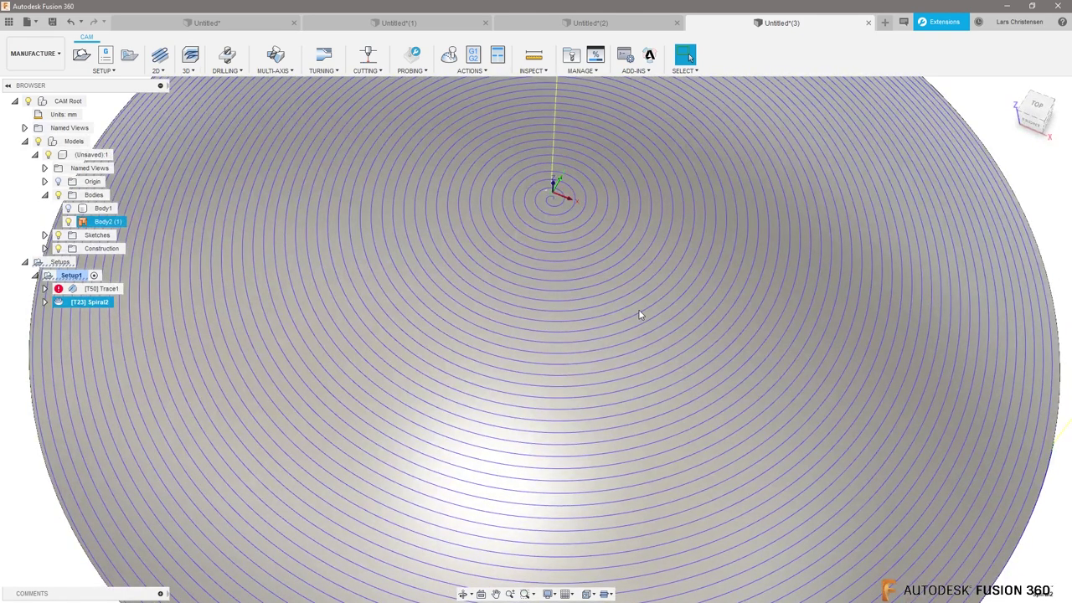
key("shift+F6")
left_click_drag(90, 291, 92, 321)
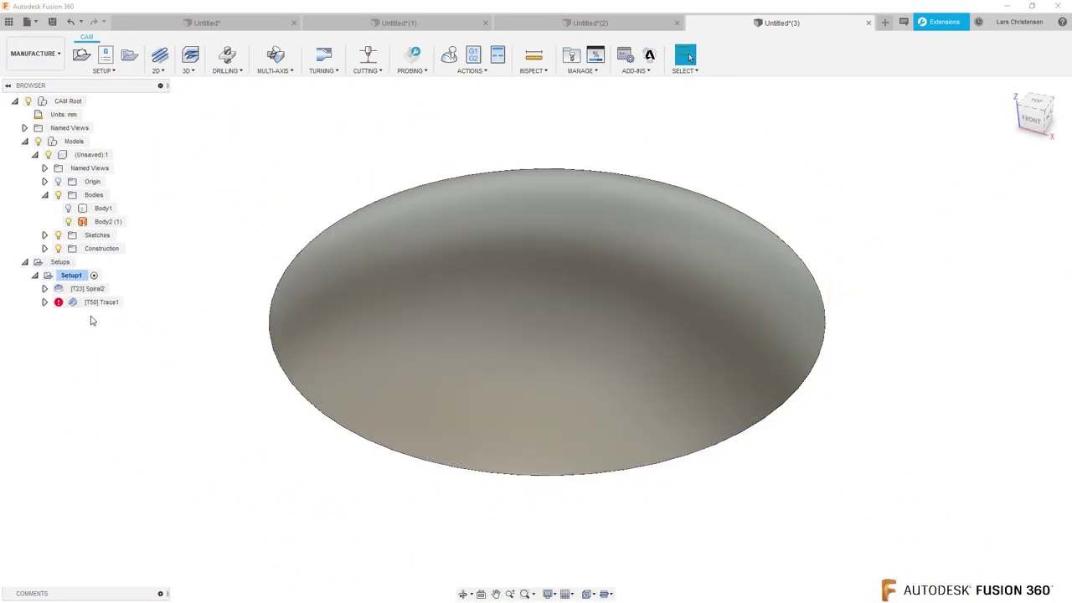
Show the solid body instead of the offset surface, and roll the design timeline forward past the HELLO sketch and extrusion
left_click(68, 221)
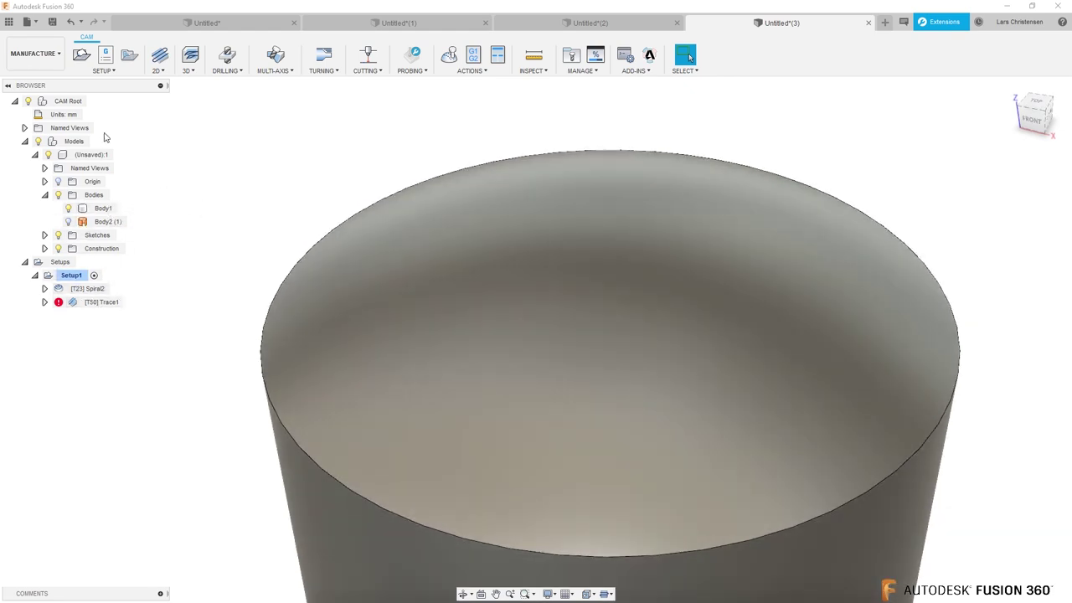
left_click(34, 53)
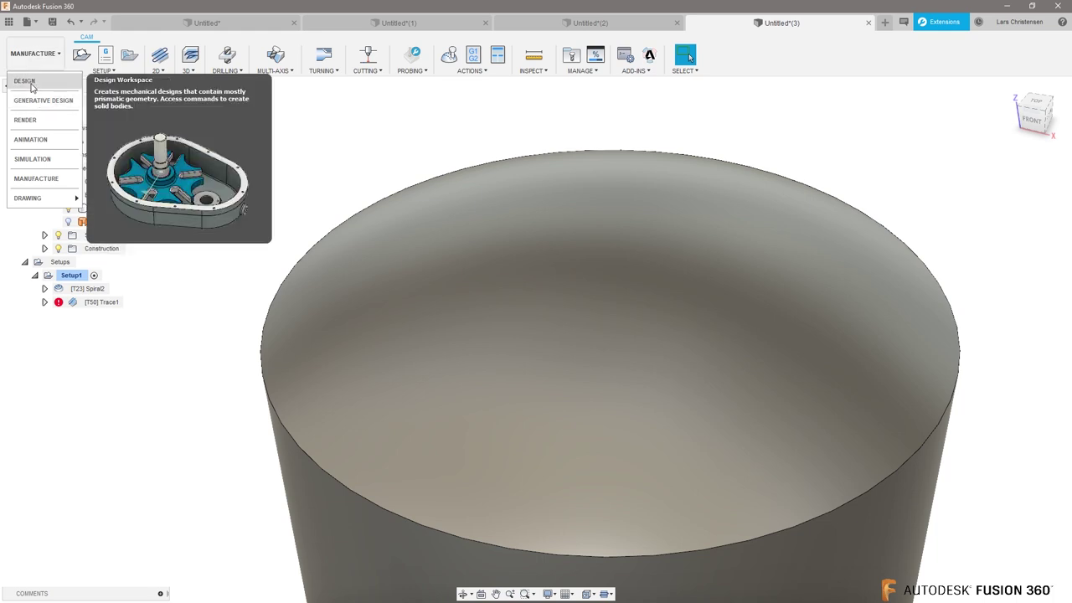
left_click(25, 81)
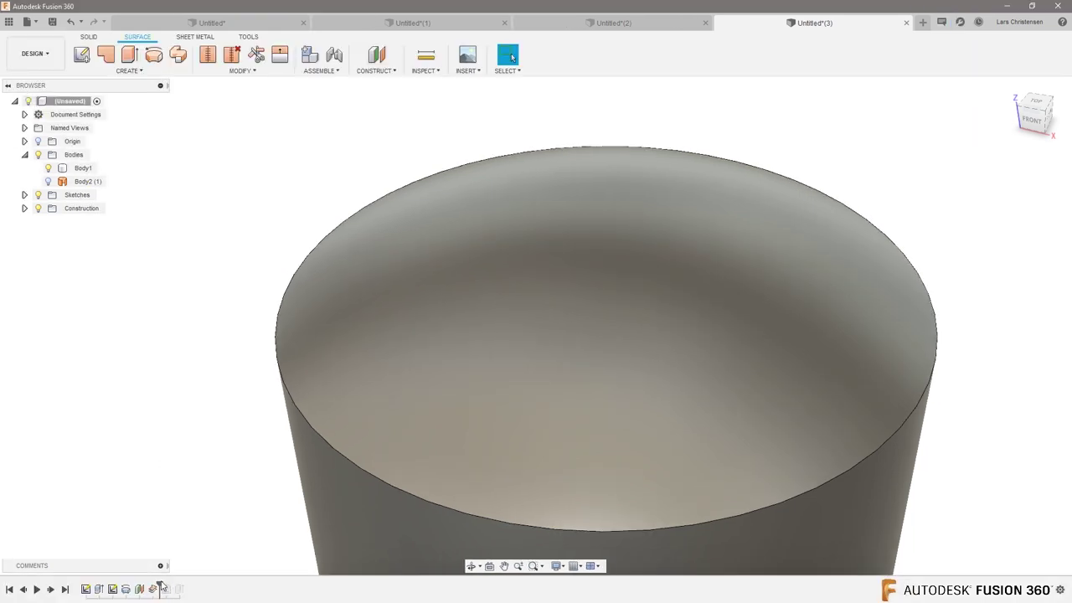
left_click_drag(160, 584, 186, 586)
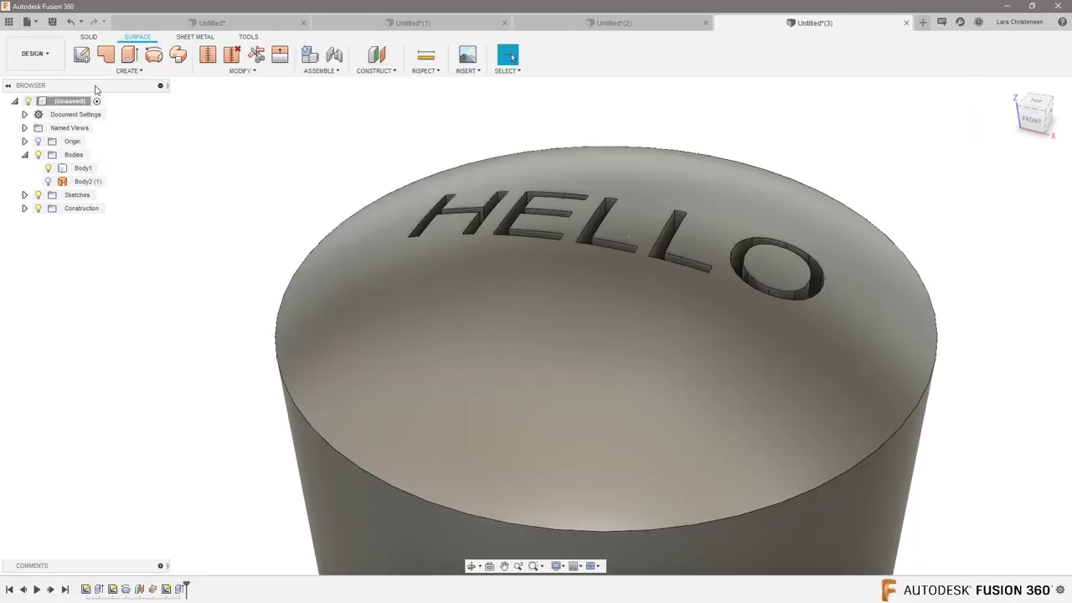
Return to the Manufacture workspace and protect the Spiral2 operation against regeneration
left_click(35, 53)
left_click(74, 176)
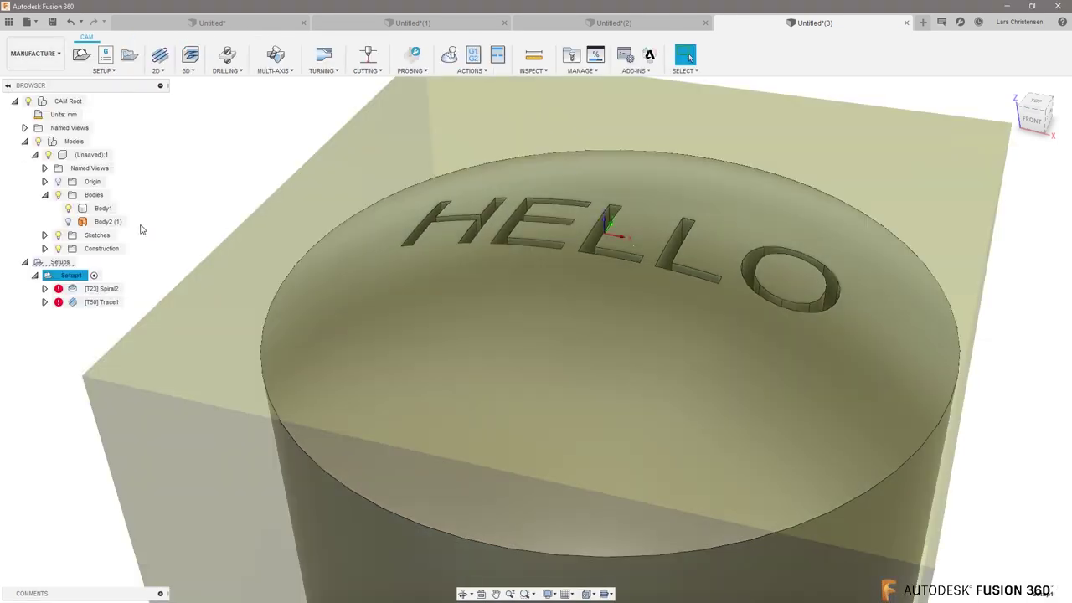
right_click(89, 289)
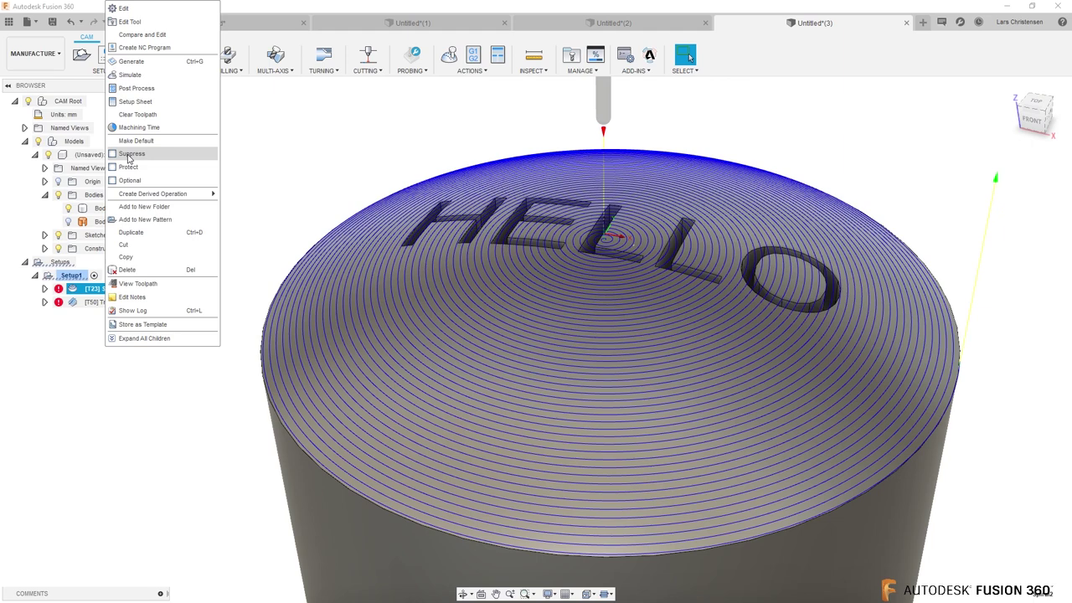
left_click(114, 171)
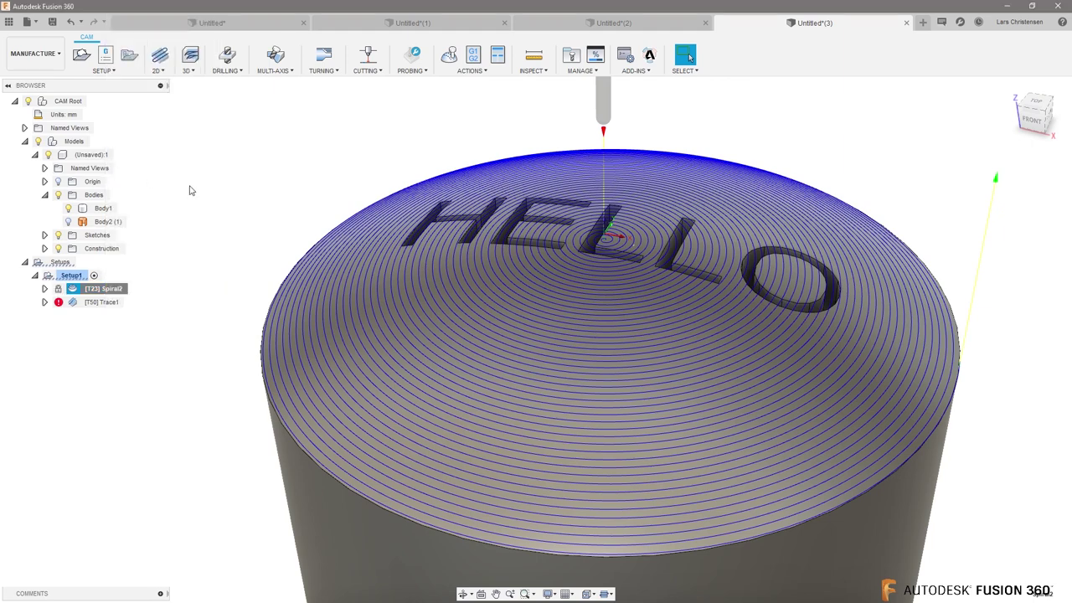
left_click(189, 190)
left_click(119, 289)
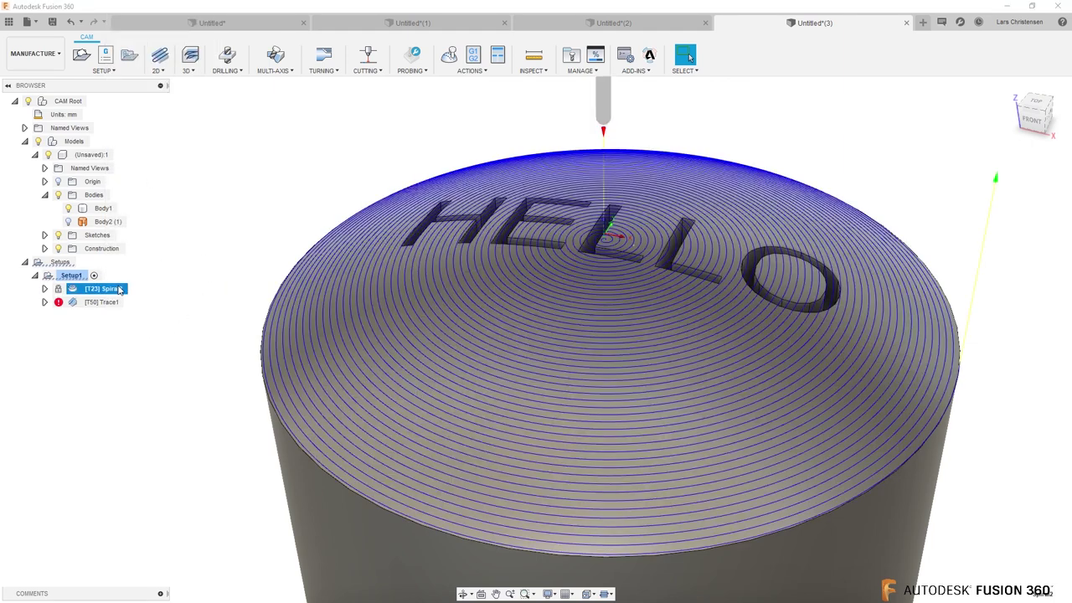
left_click(109, 302)
right_click(115, 302)
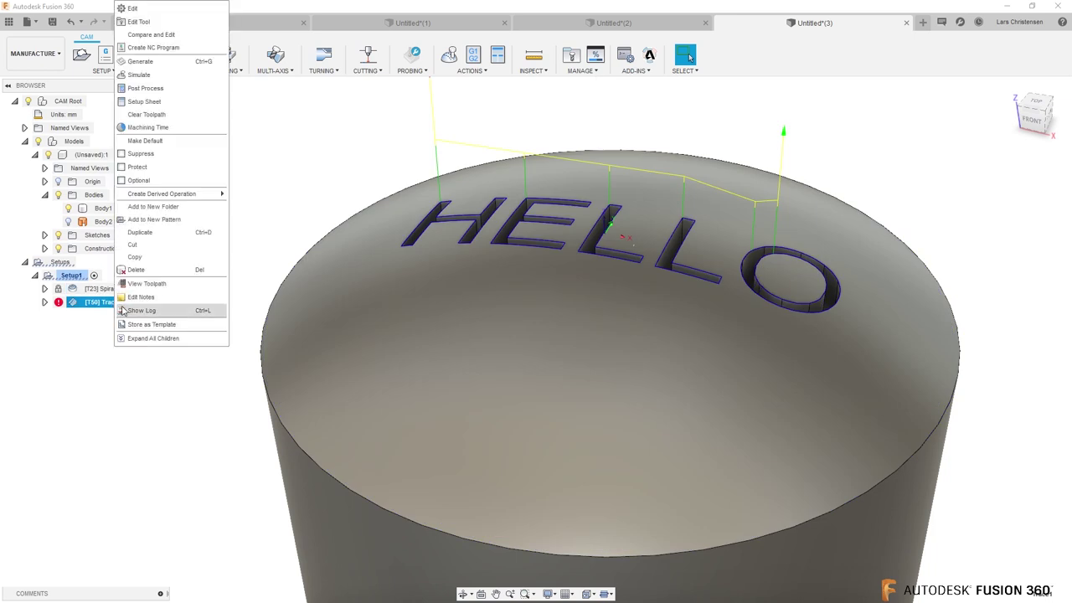
left_click(263, 151)
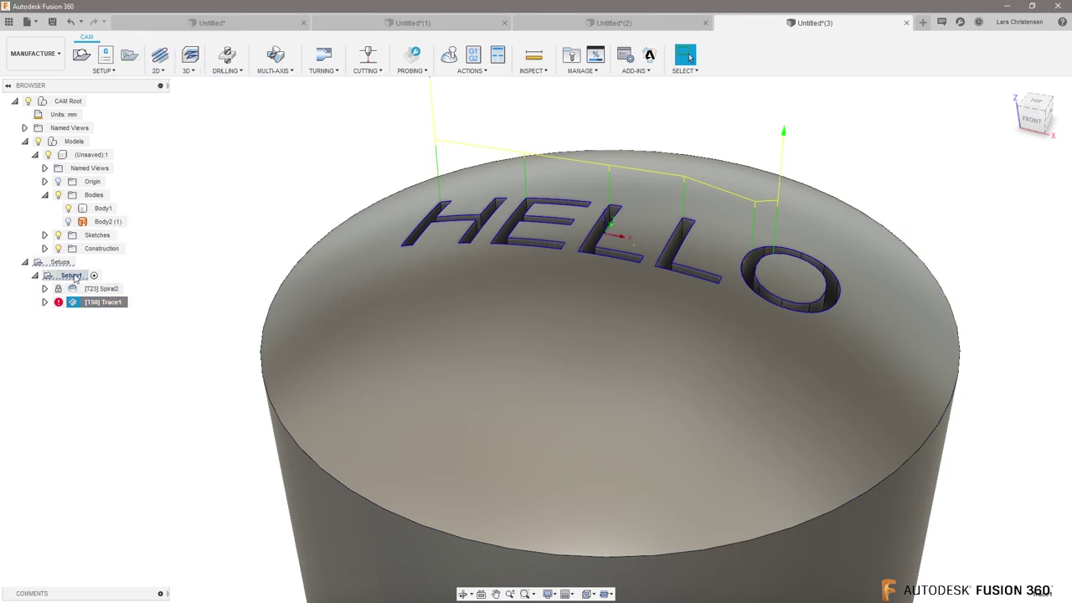
Generate the toolpaths of Setup1, declining to regenerate operations that do not require it
right_click(75, 275)
left_click(107, 348)
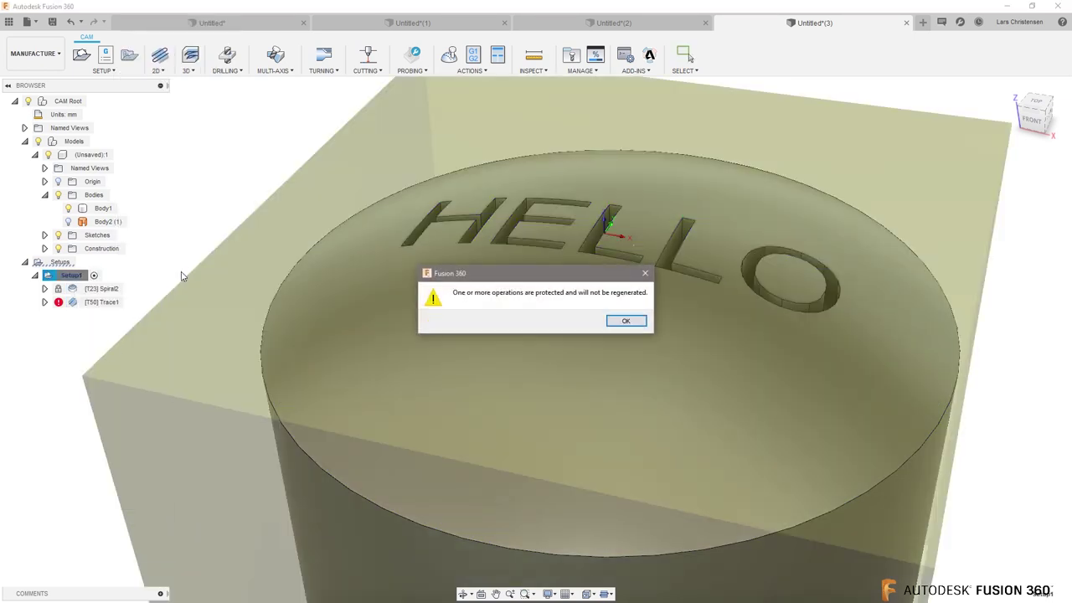
left_click(625, 321)
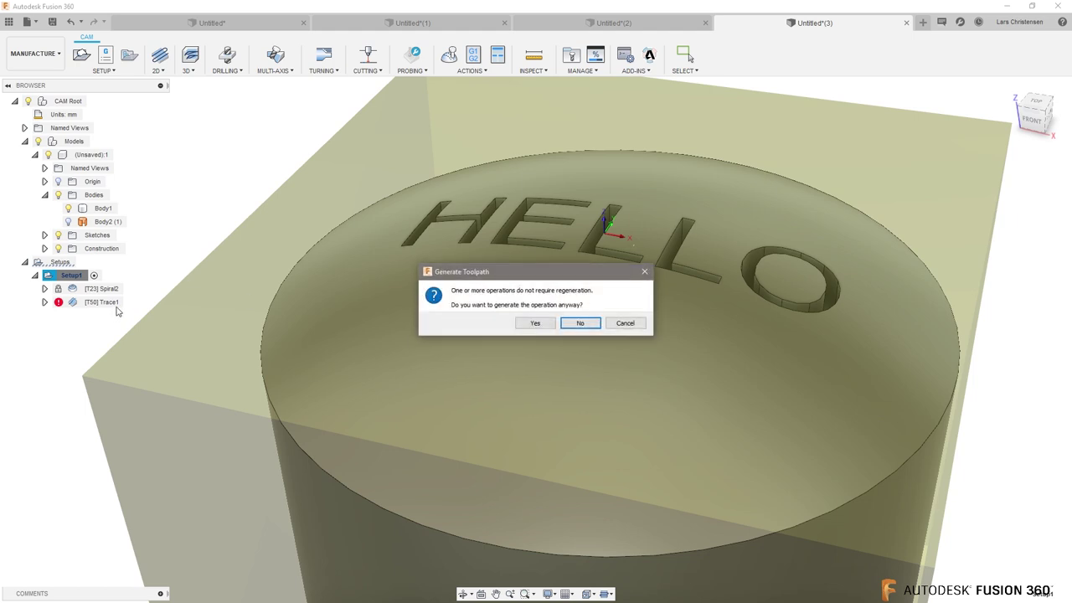
left_click(581, 324)
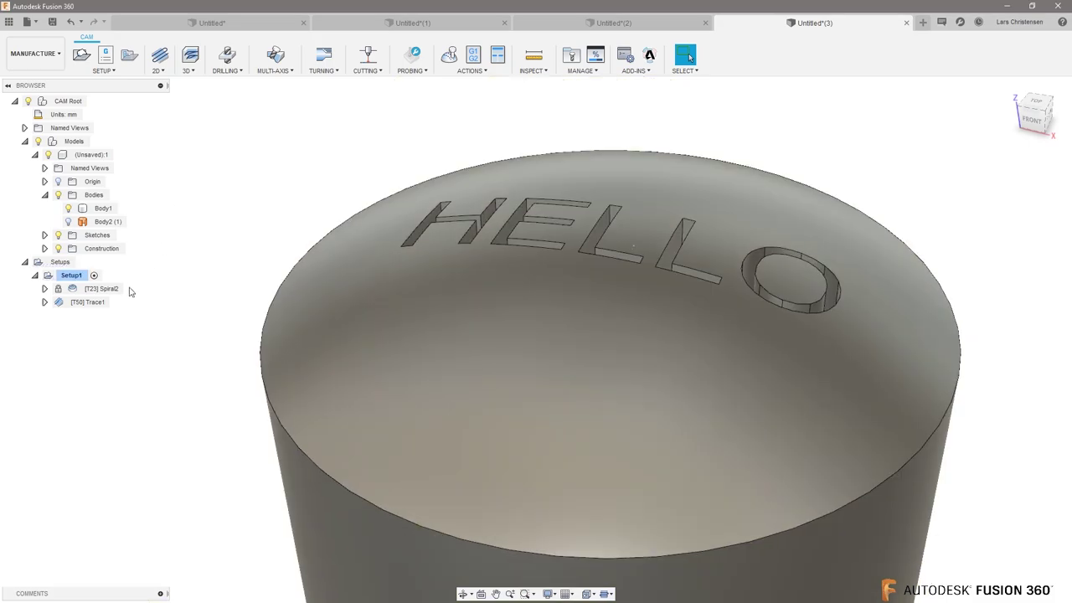
Examine the protected Spiral2 toolpath over the HELLO pockets and the Trace1 toolpath along the letter outlines
left_click(103, 288)
scroll(619, 213, "up", 4)
middle_click_drag(620, 214, 521, 331, "shift")
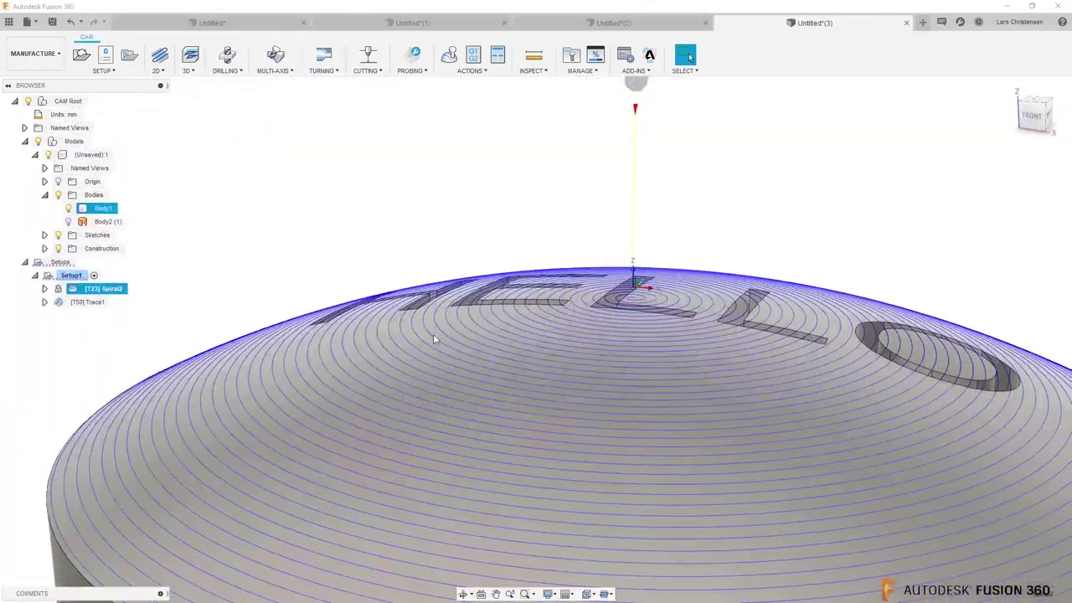
scroll(439, 337, "down", 3)
left_click(98, 303)
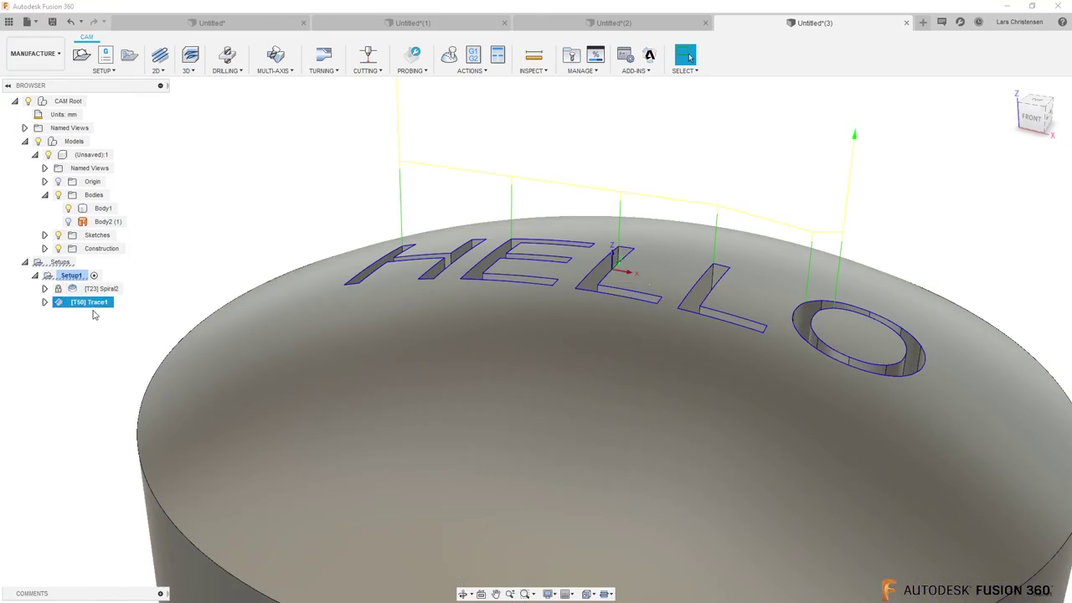
left_click(261, 196)
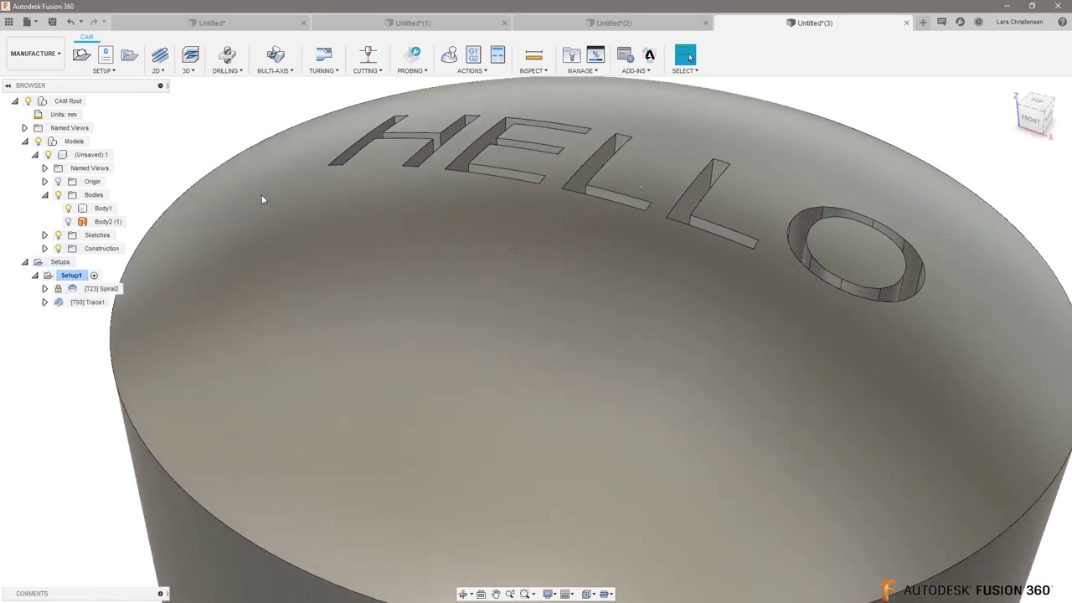
left_click(262, 199)
left_click(231, 203)
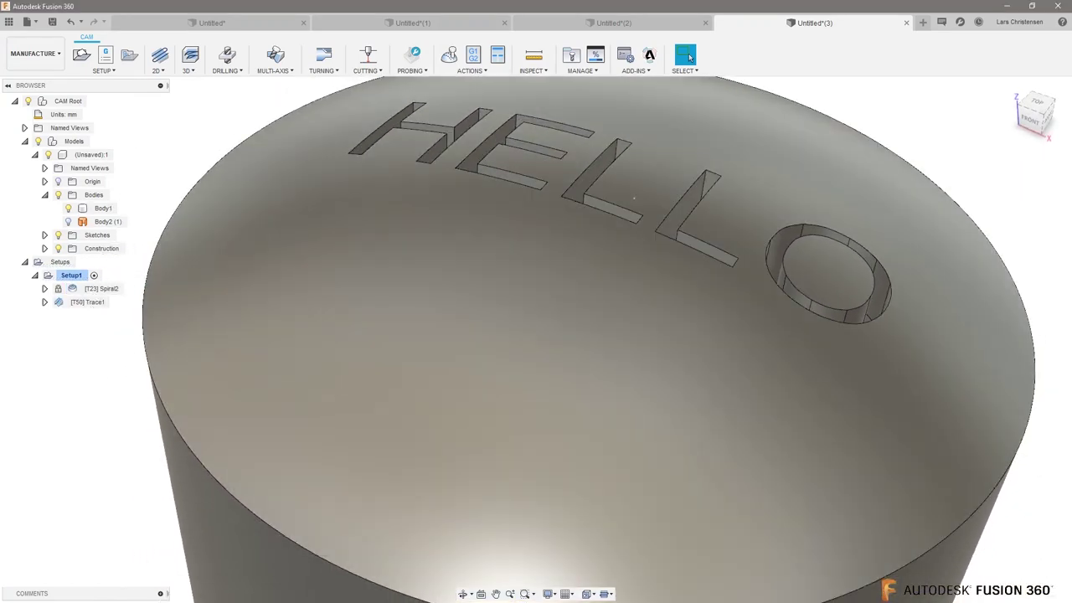
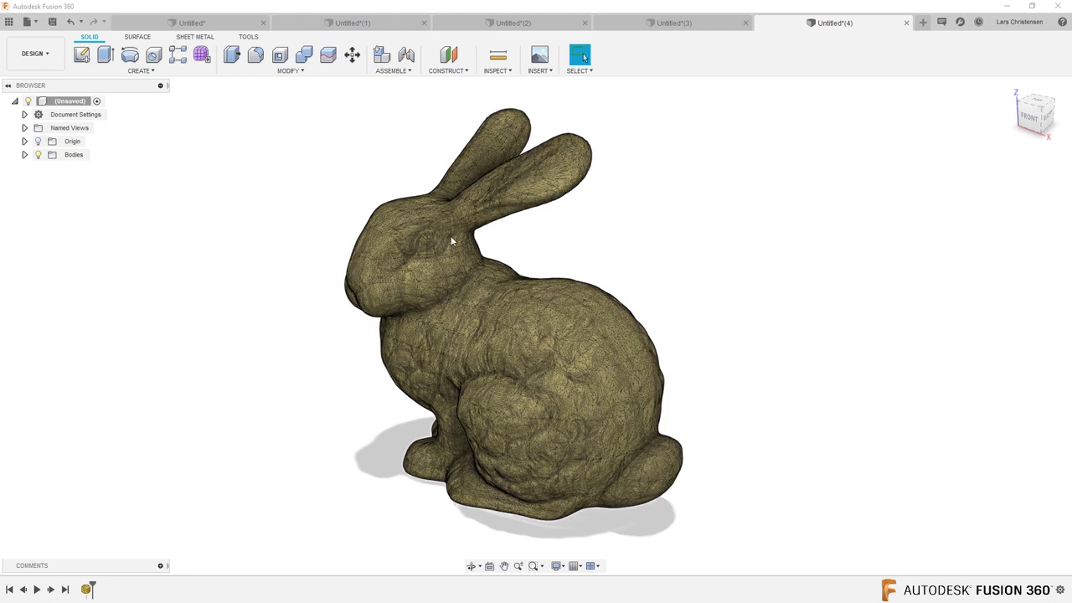
Examine the triangle mesh of the rabbit model up close around its ears, back and head
scroll(557, 168, "up", 10)
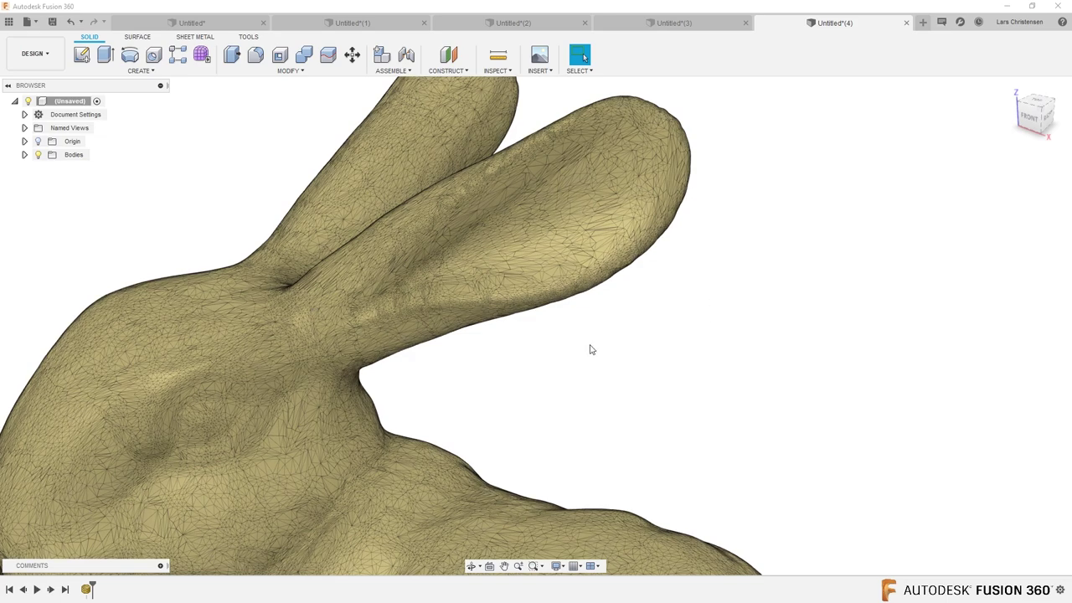
scroll(588, 318, "down", 8)
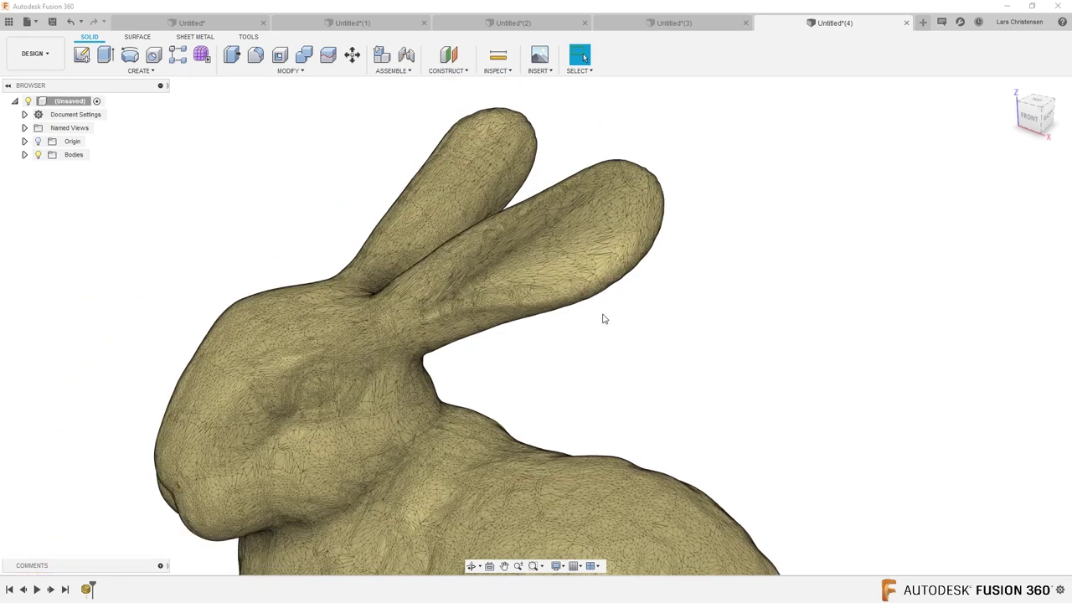
middle_click_drag(587, 335, 558, 357, "shift")
scroll(558, 357, "up", 10)
scroll(559, 356, "up", 5)
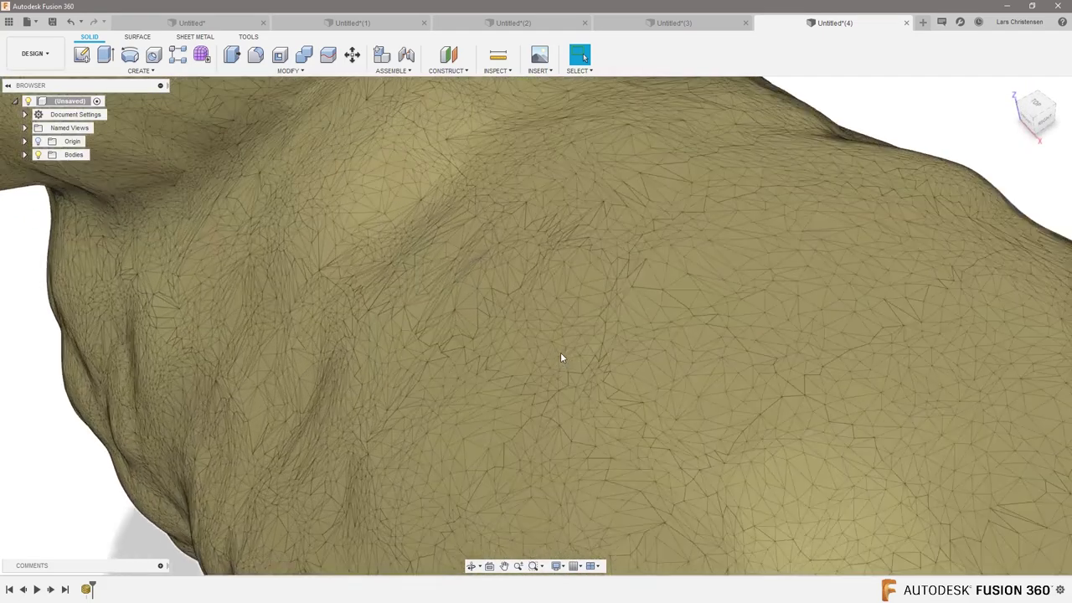
scroll(550, 293, "down", 15)
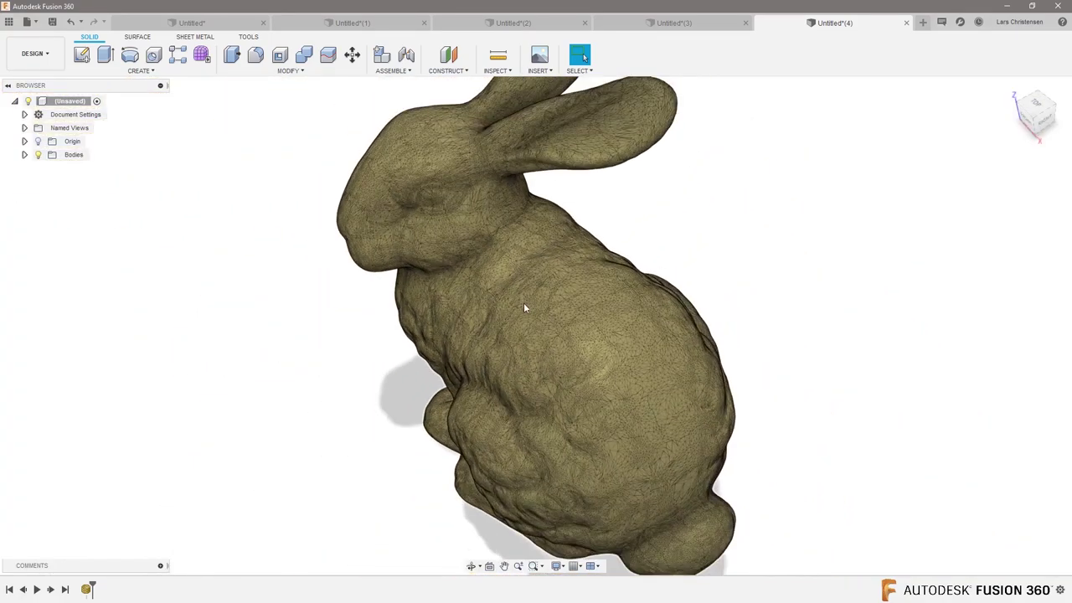
scroll(526, 308, "down", 8)
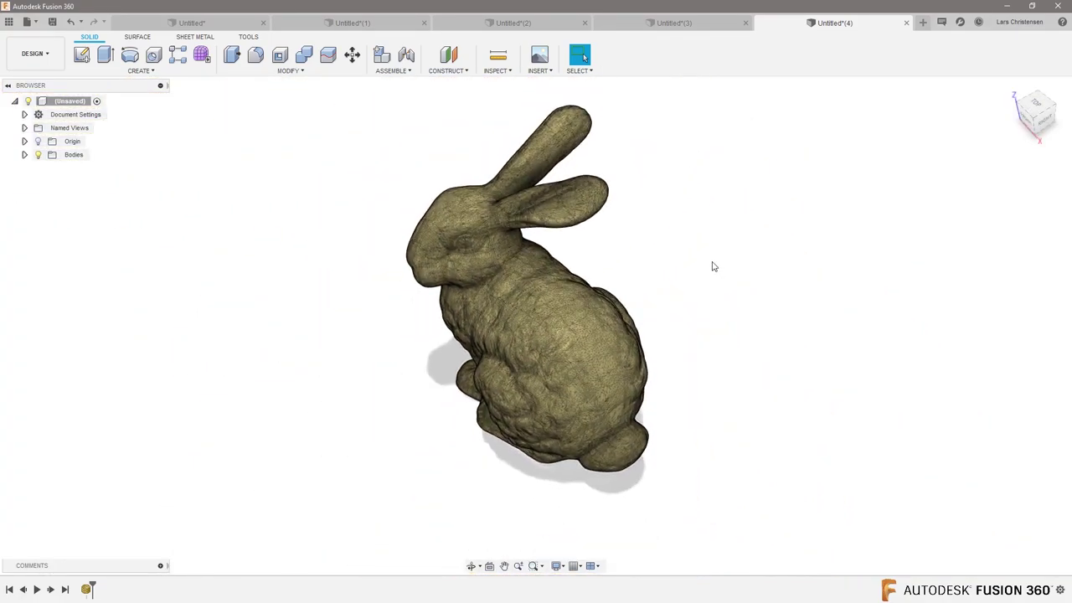
key("F6")
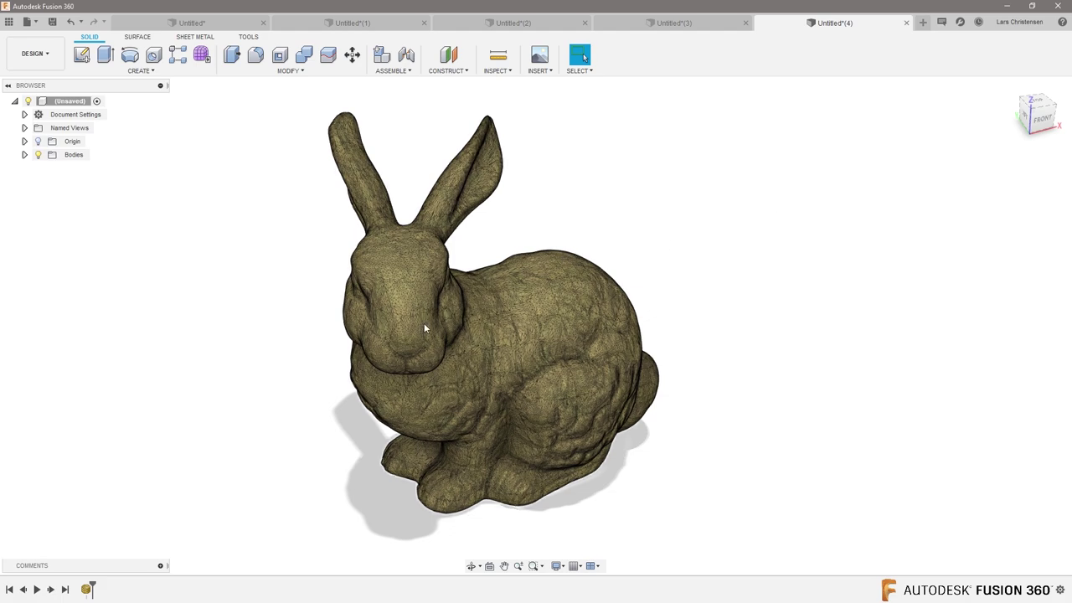
scroll(423, 322, "up", 5)
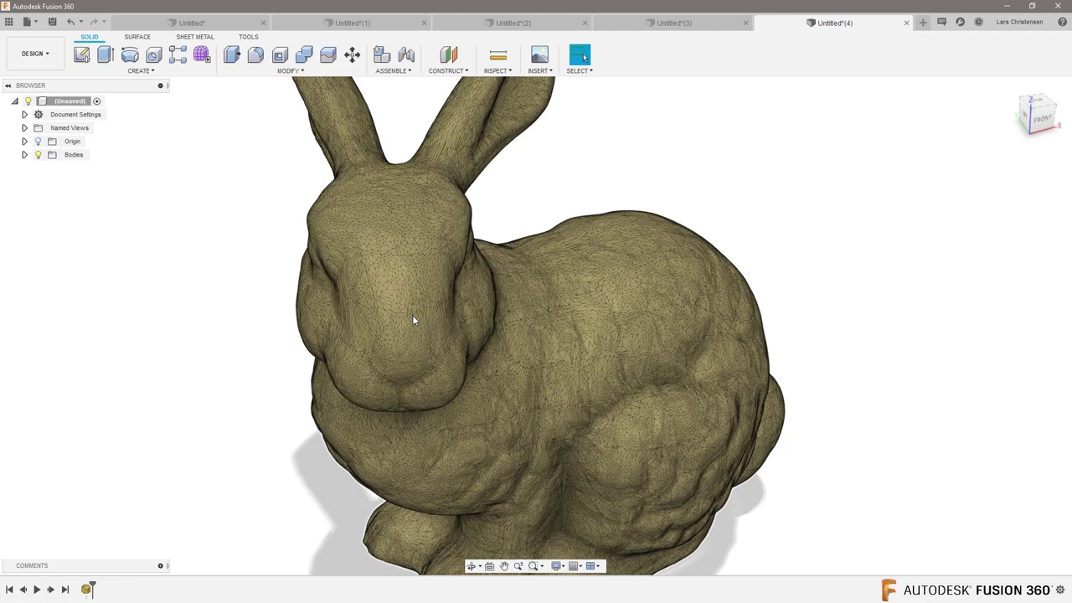
Examine the mesh facets on the rabbit's face and body, and check which body the design contains
scroll(399, 284, "up", 4)
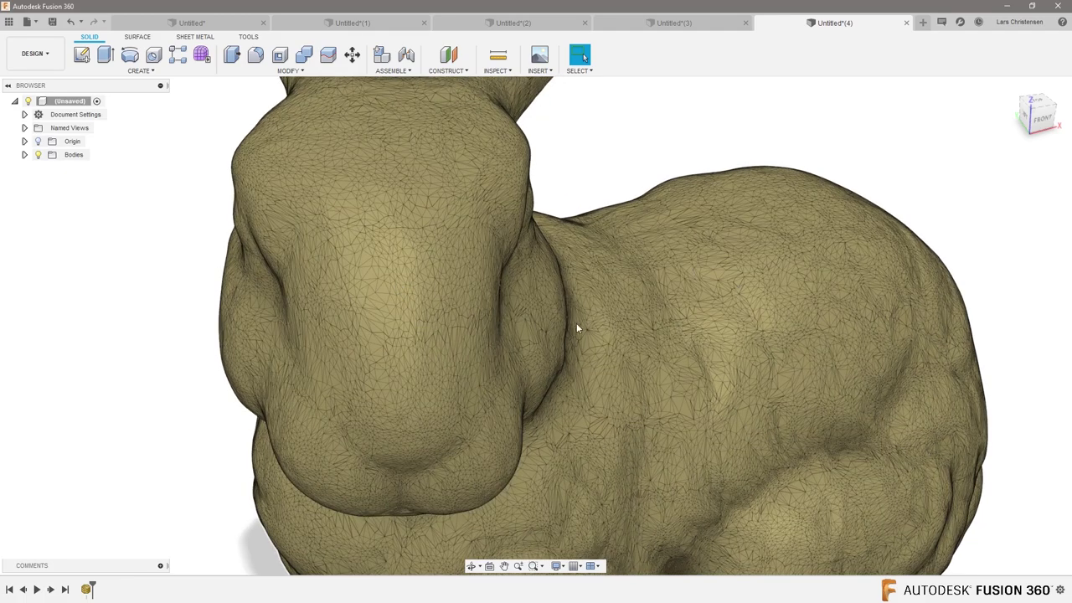
middle_click_drag(606, 326, 861, 281, "shift")
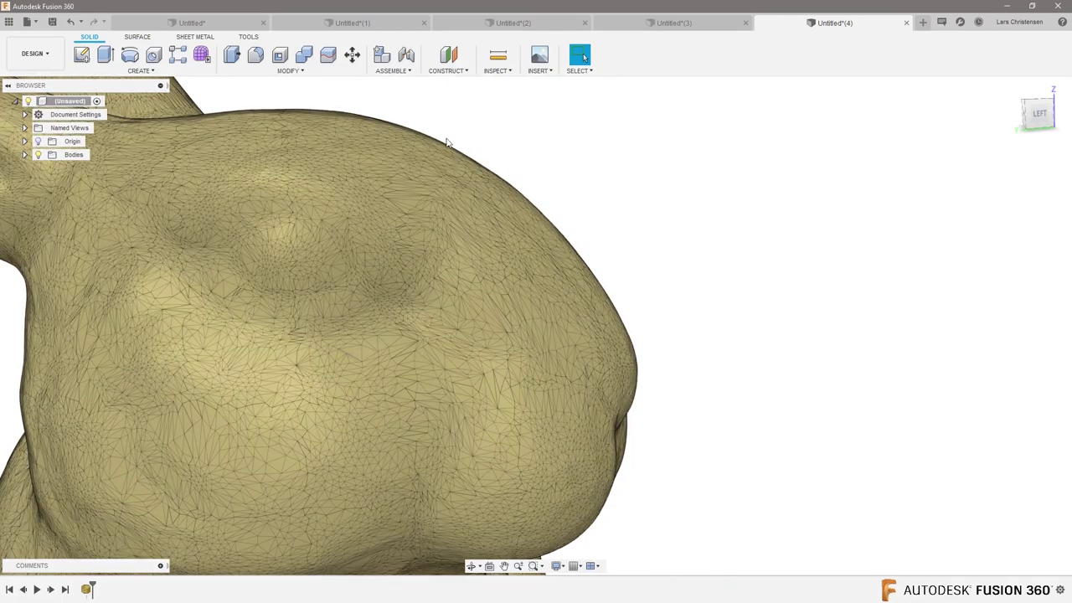
scroll(662, 327, "up", 2)
middle_click_drag(667, 324, 632, 224, "shift")
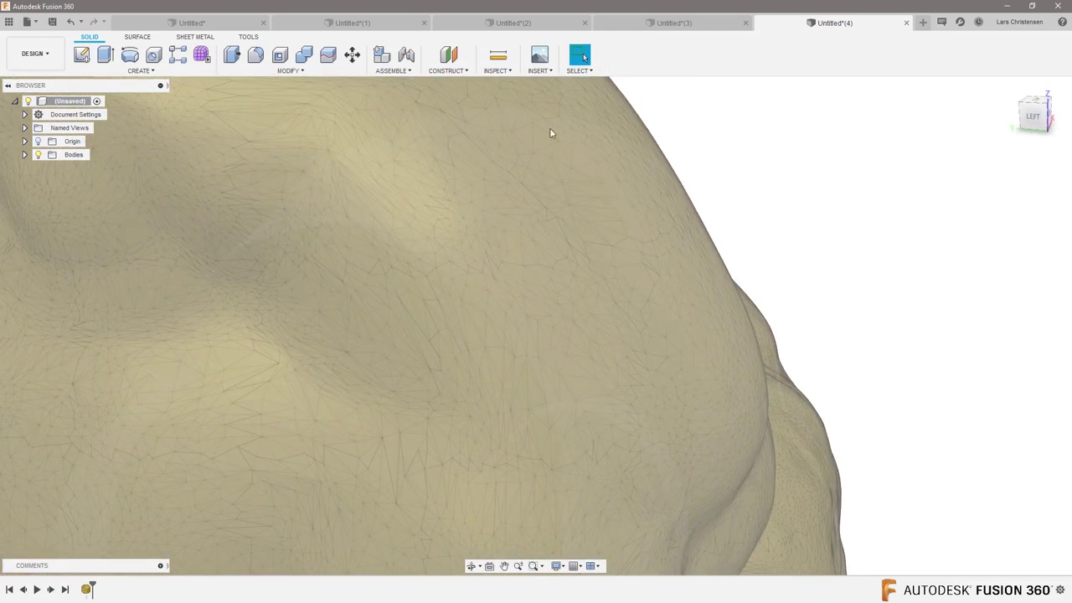
key("F6")
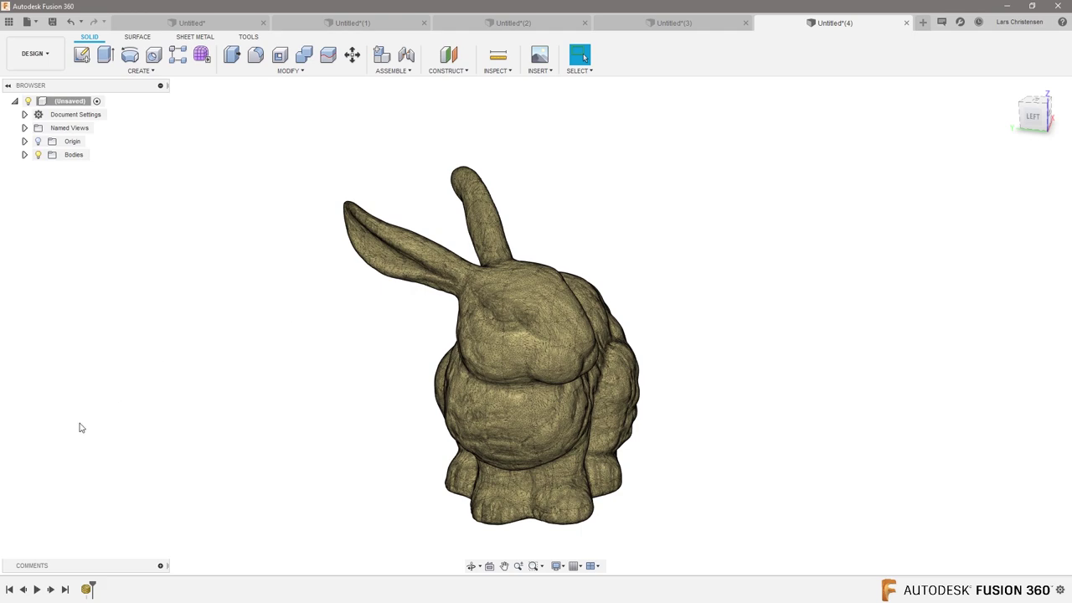
key("F6")
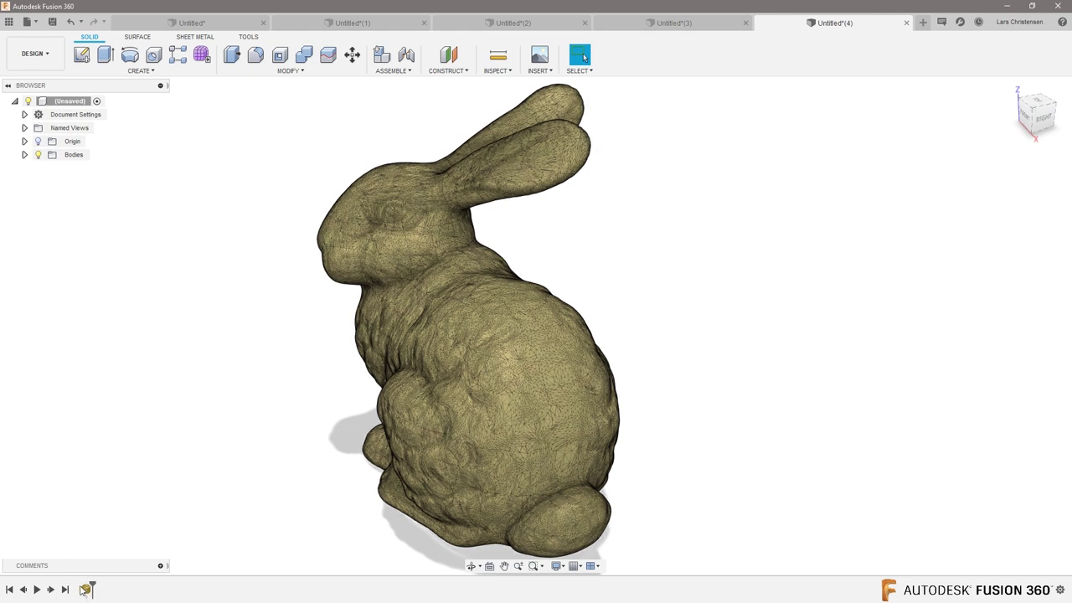
left_click(24, 155)
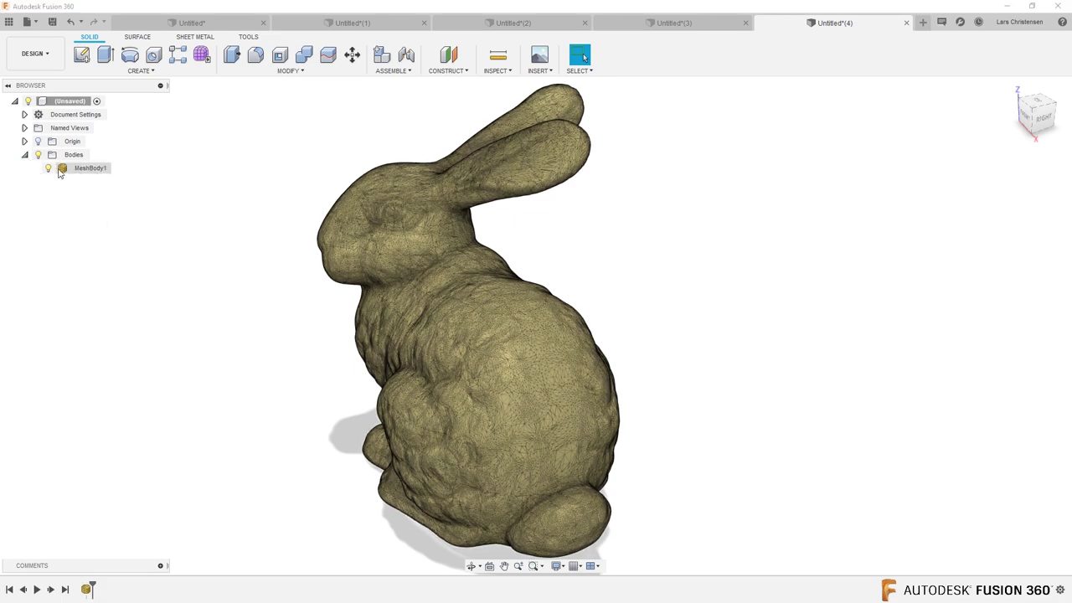
left_click(24, 155)
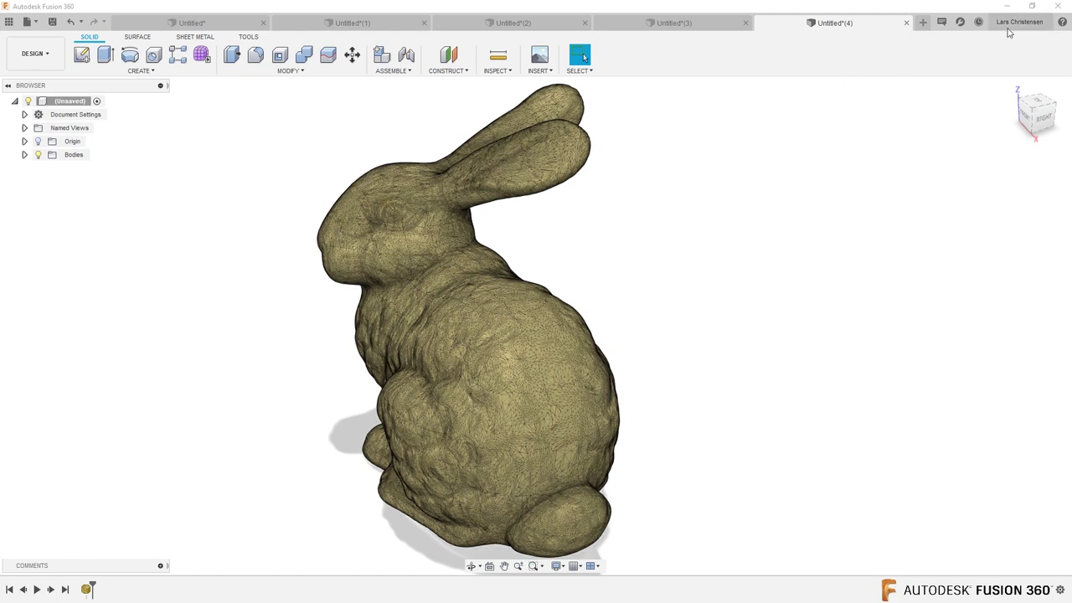
Enable the Mesh Workspace preview feature in the preferences and apply the change
left_click(1022, 25)
left_click(1018, 51)
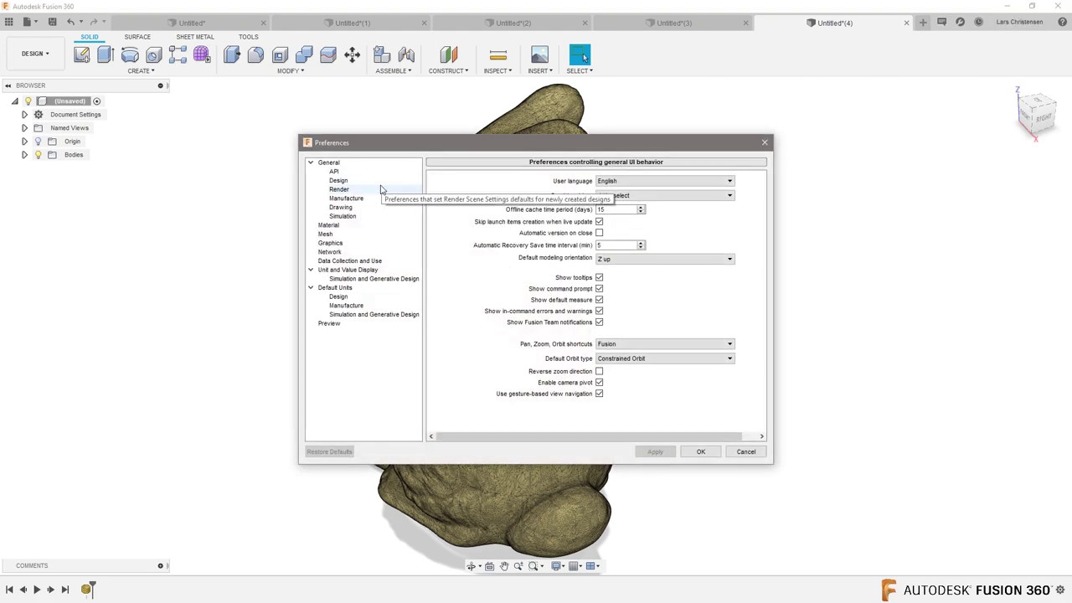
left_click(330, 326)
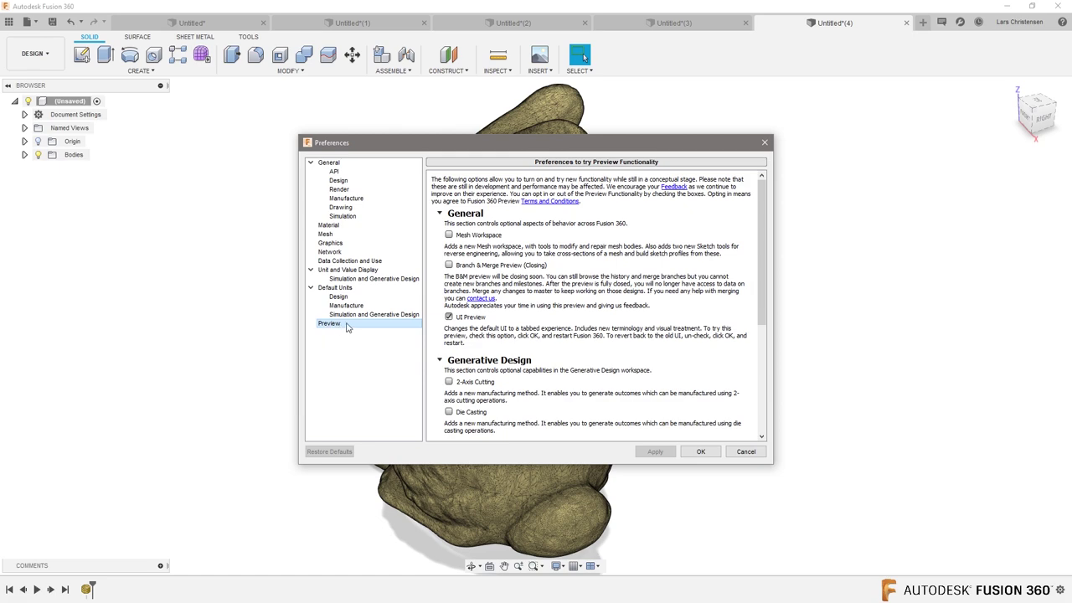
left_click(450, 236)
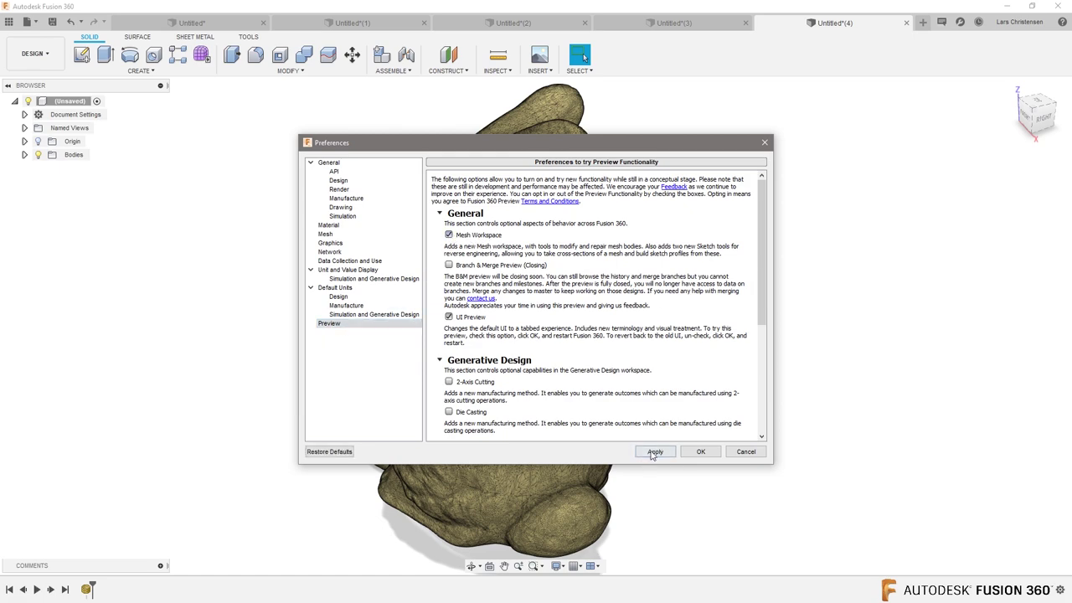
left_click(700, 452)
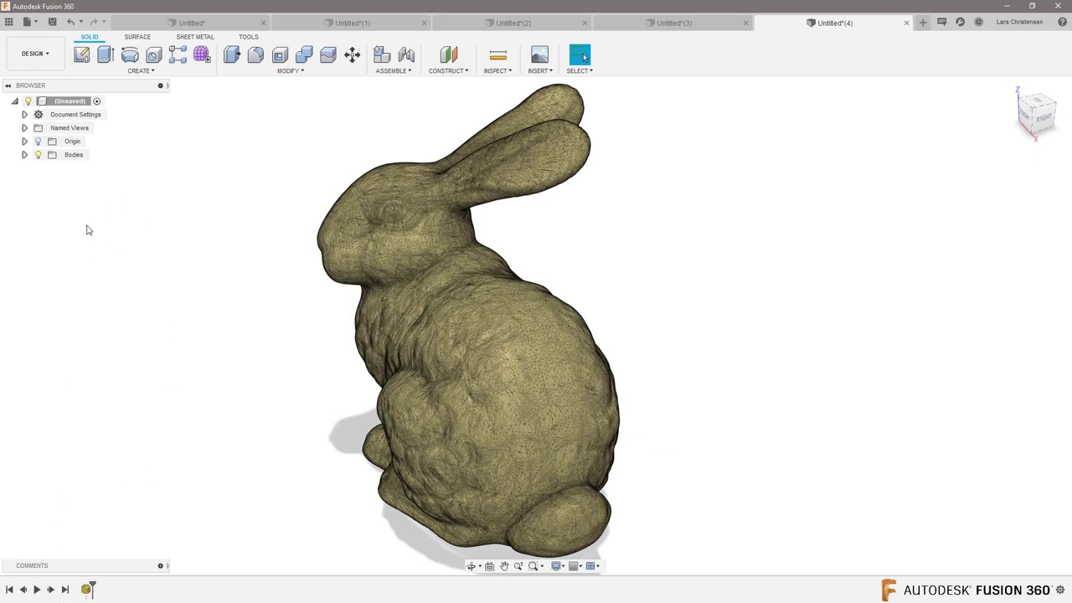
Set the rabbit design to not capture design history, accepting the removal of its timeline
right_click(71, 102)
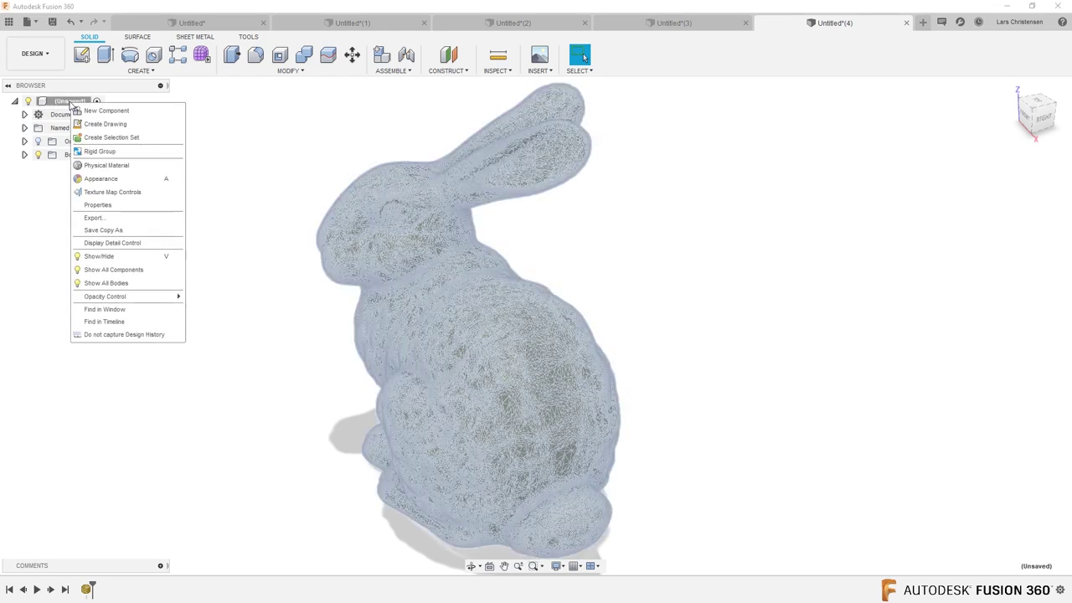
left_click(117, 335)
right_click(43, 103)
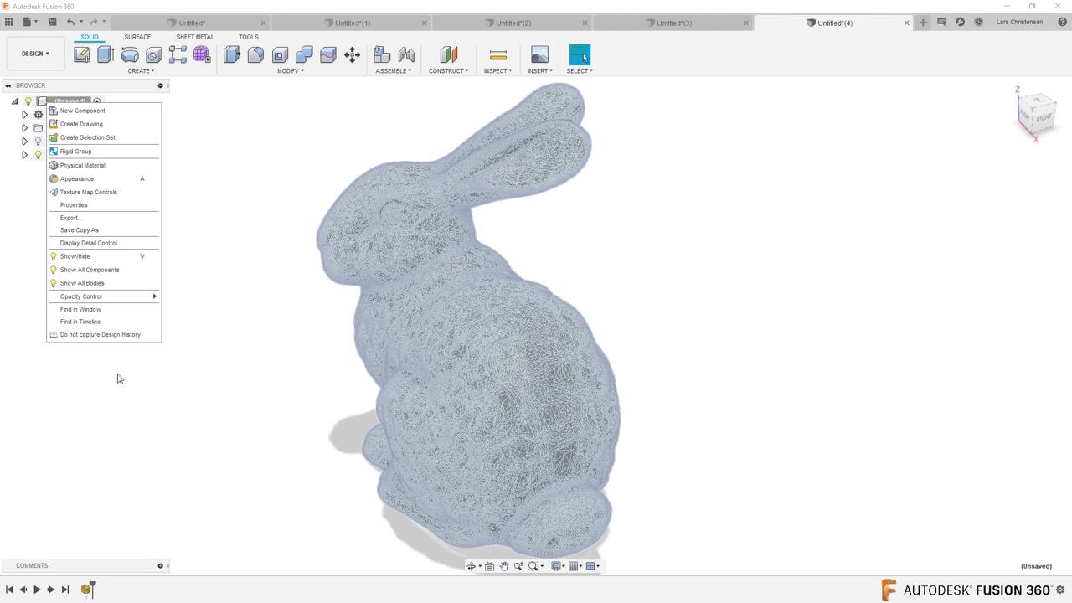
left_click(82, 335)
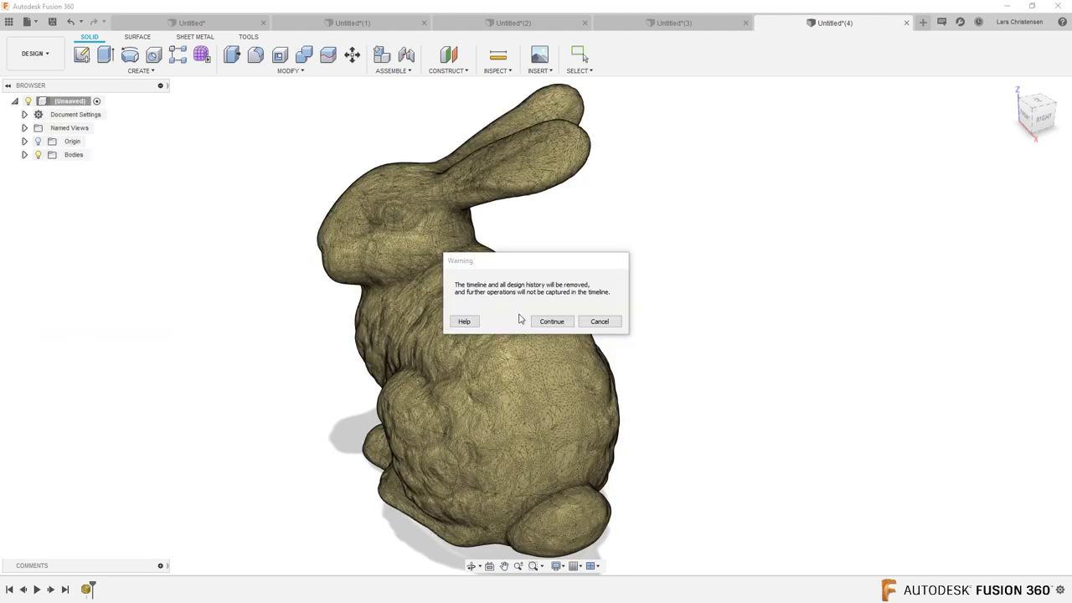
left_click(552, 322)
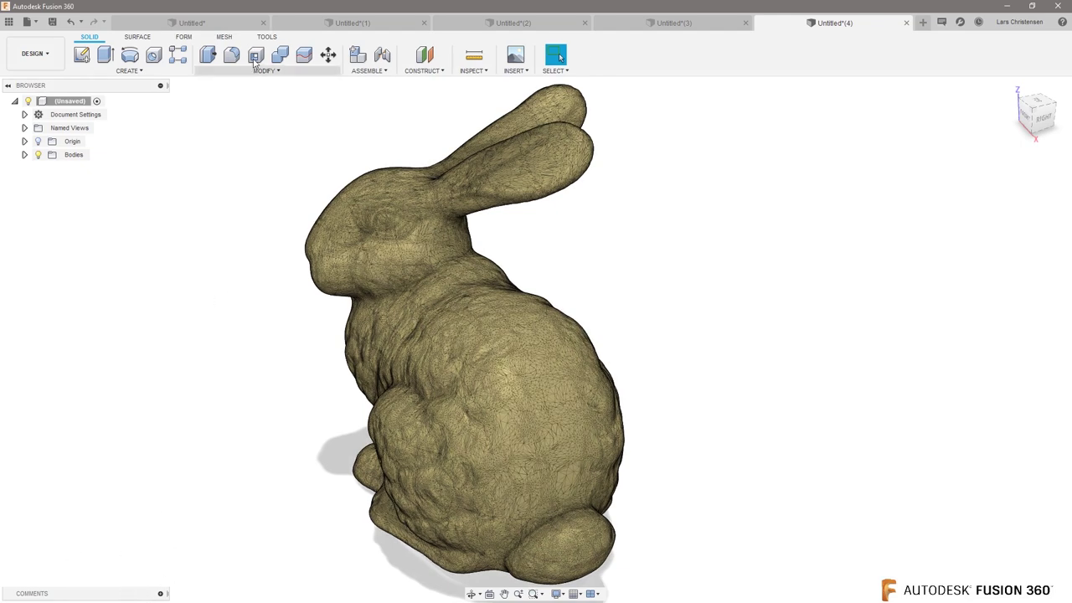
Examine the modification and conversion commands offered in the Mesh environment for the bunny mesh body and its selected faces
left_click(226, 38)
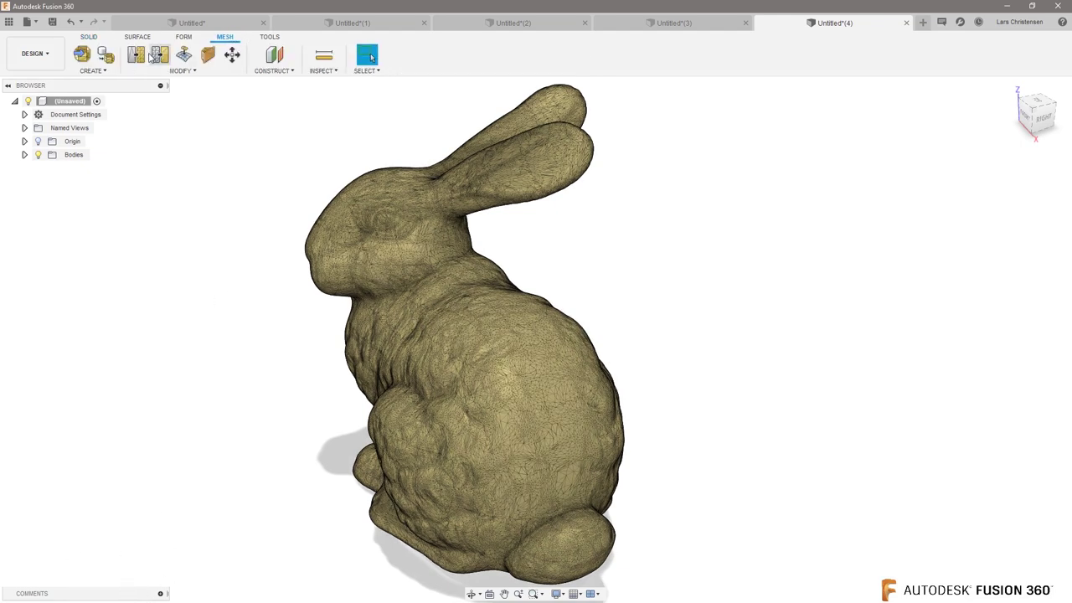
left_click(177, 72)
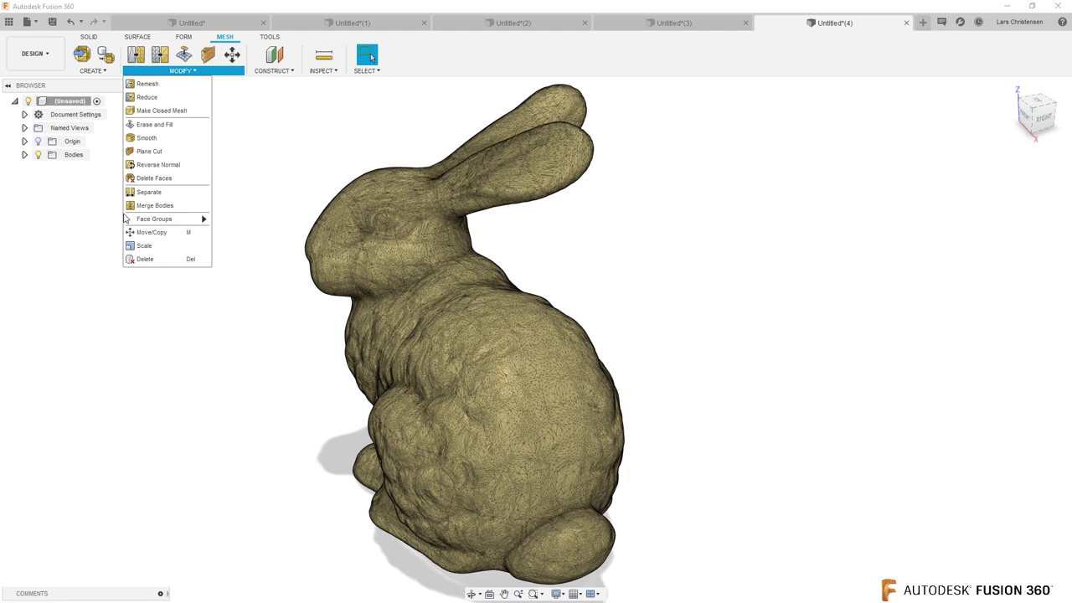
left_click(131, 350)
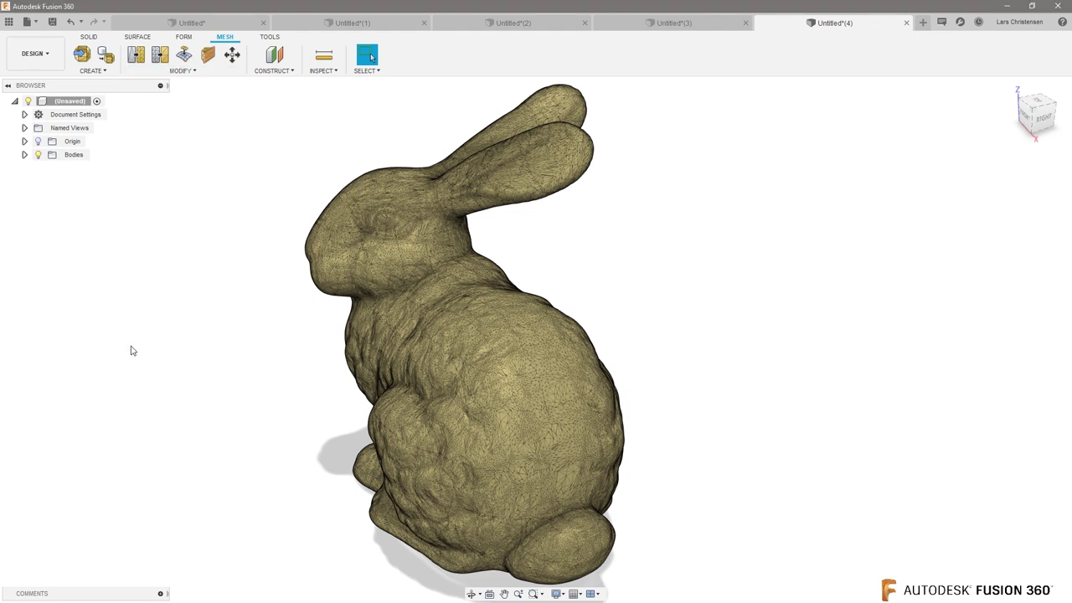
left_click(24, 155)
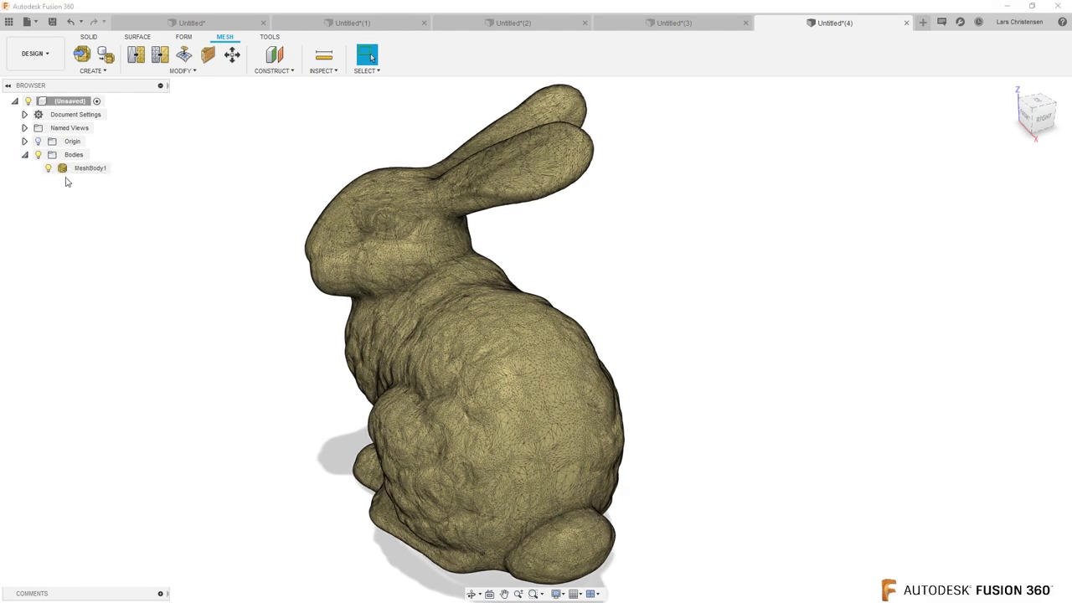
right_click(99, 171)
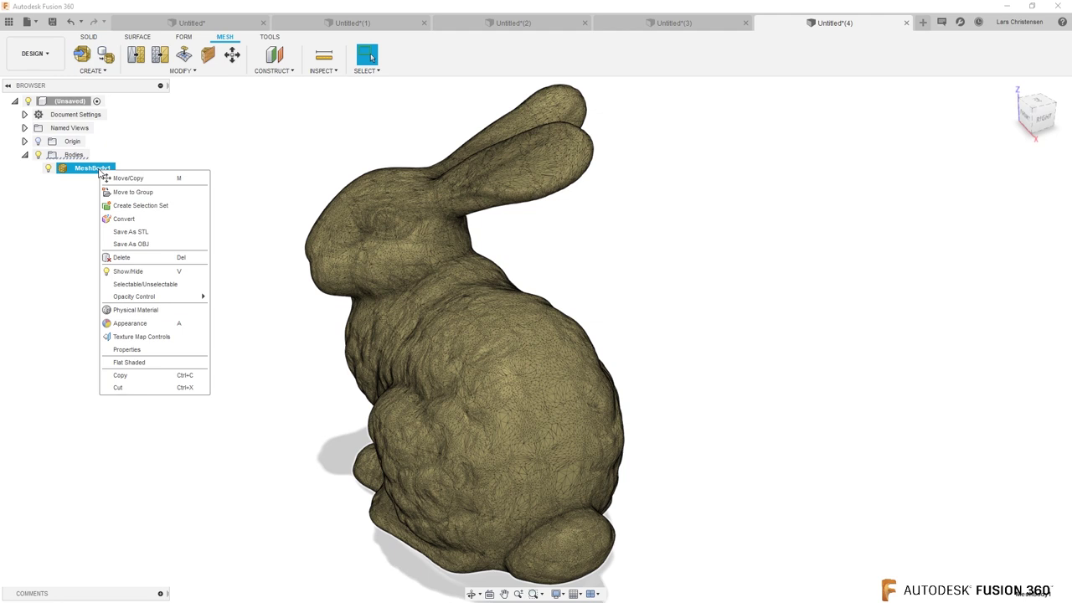
key("Escape")
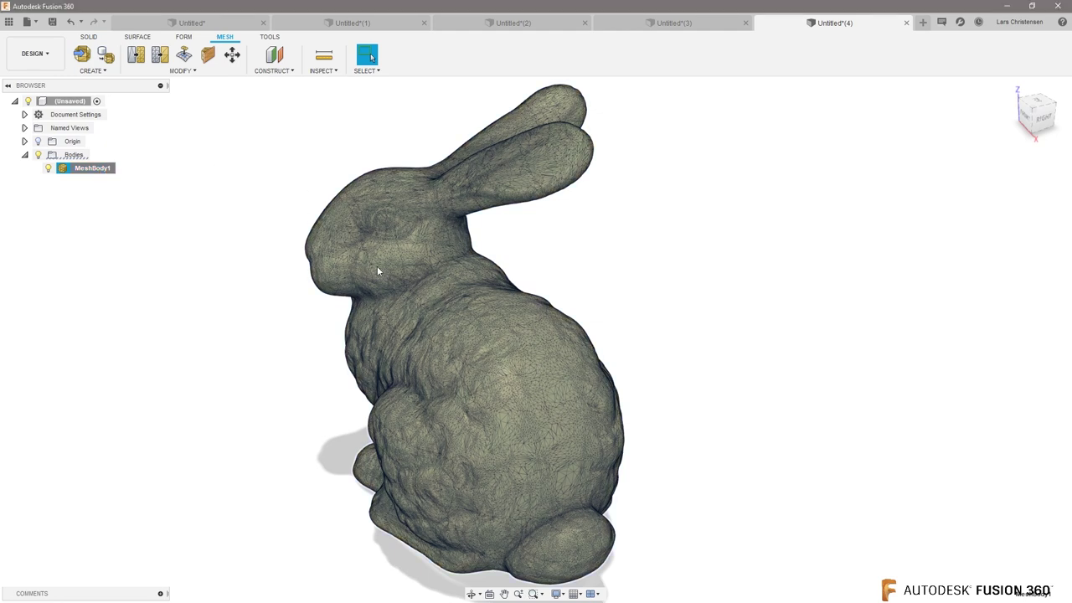
scroll(240, 255, "down", 3)
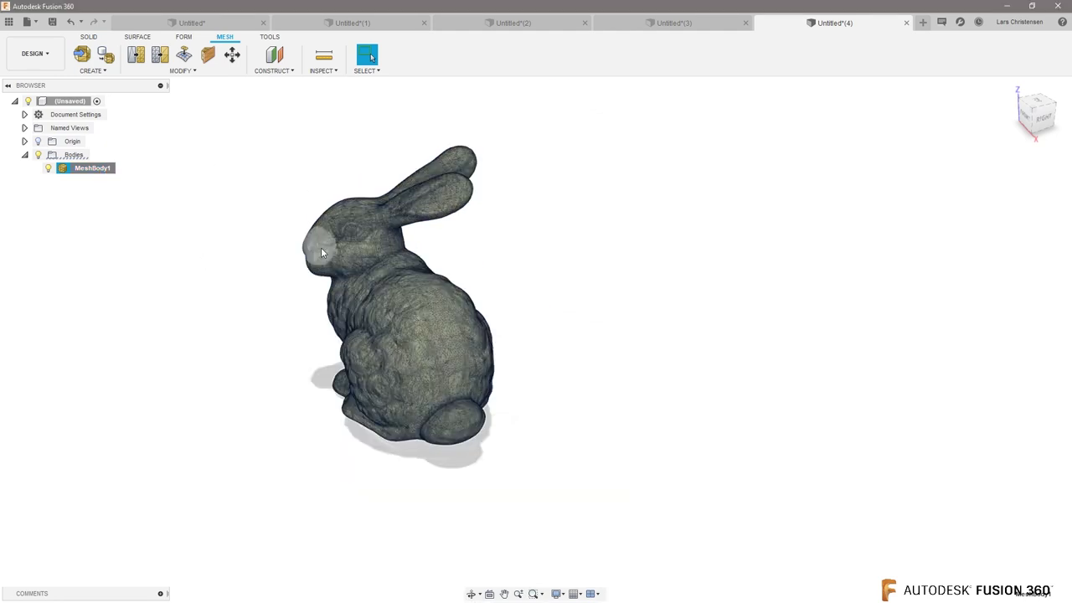
right_click(199, 323)
key("Escape")
left_click_drag(207, 113, 645, 506)
left_click_drag(534, 452, 505, 441)
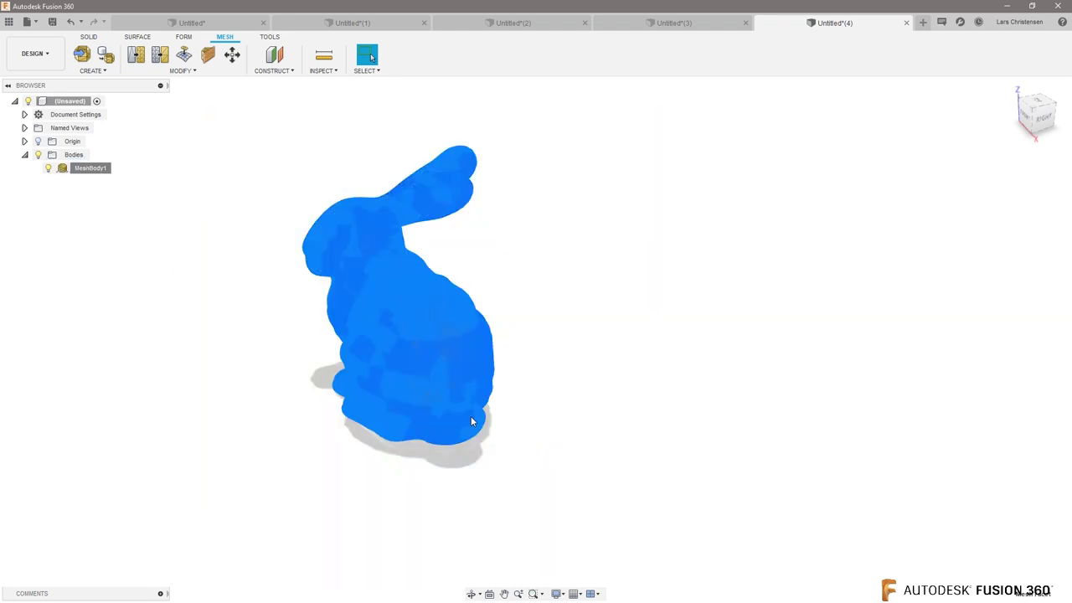
right_click(404, 325)
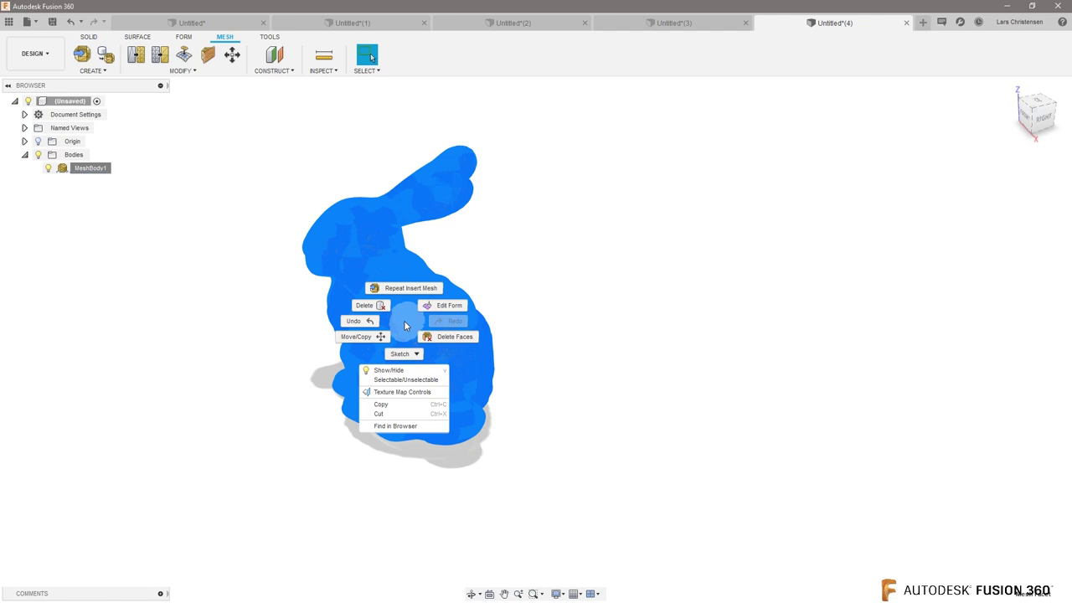
left_click(223, 412)
Try to convert the unreduced bunny mesh body to a BRep with the New Body operation
left_click(89, 37)
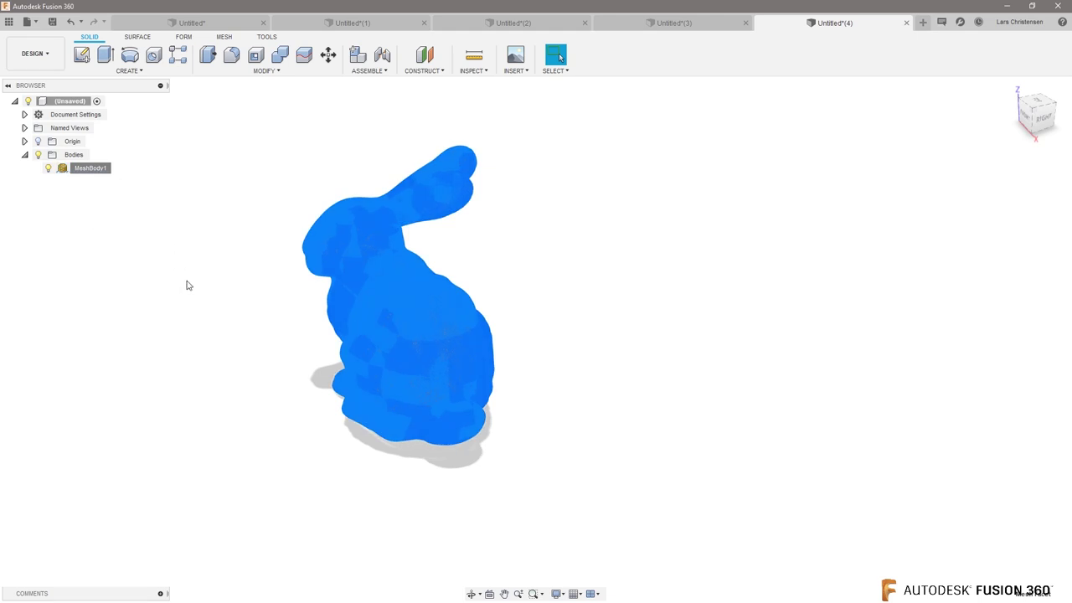
left_click(198, 307)
right_click(95, 170)
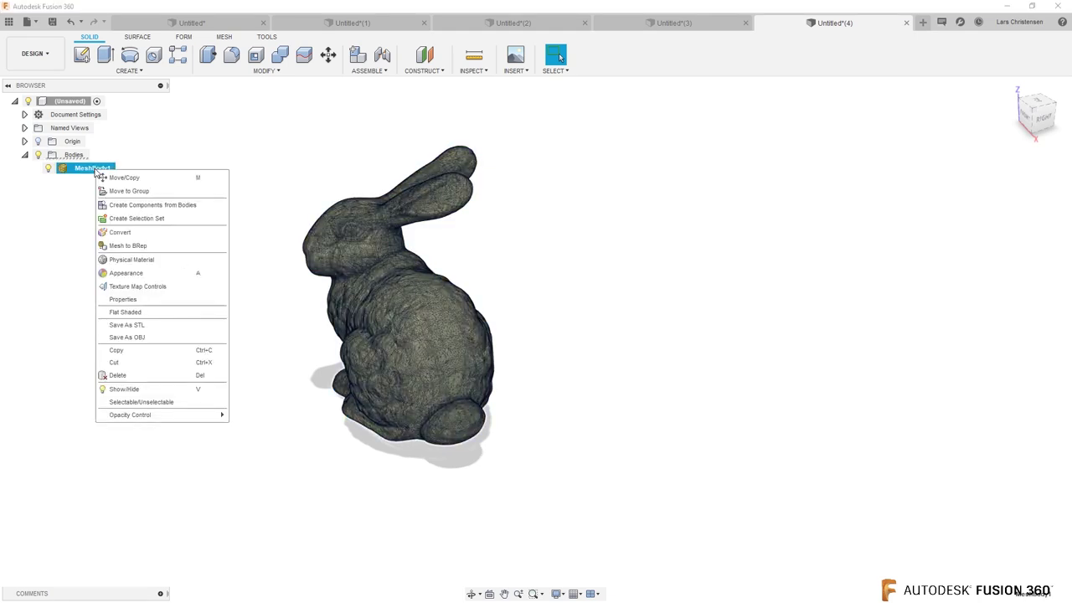
left_click(201, 125)
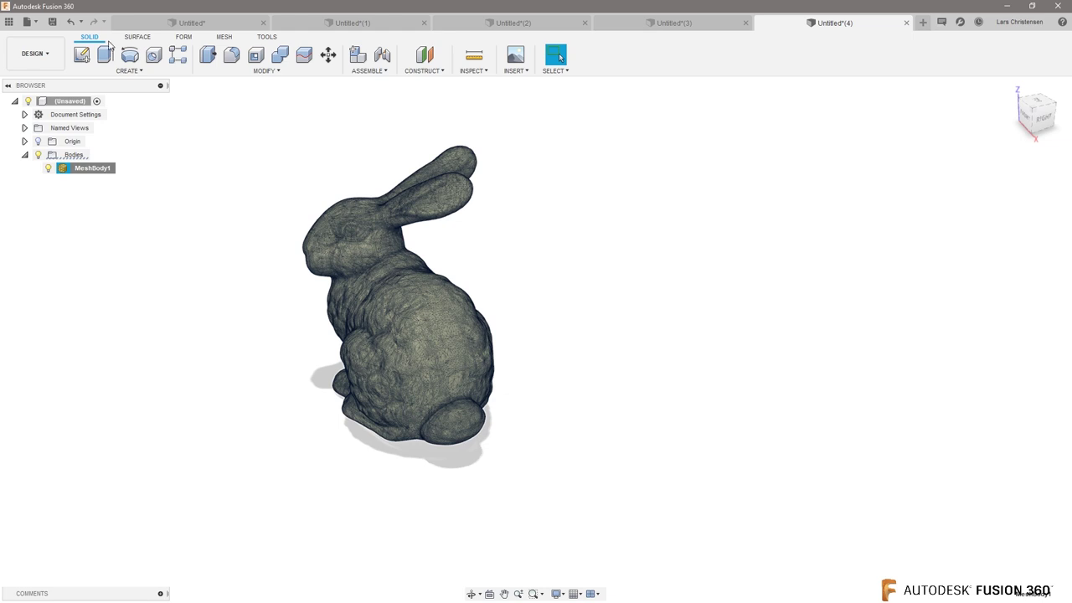
left_click(225, 37)
left_click(88, 37)
right_click(87, 170)
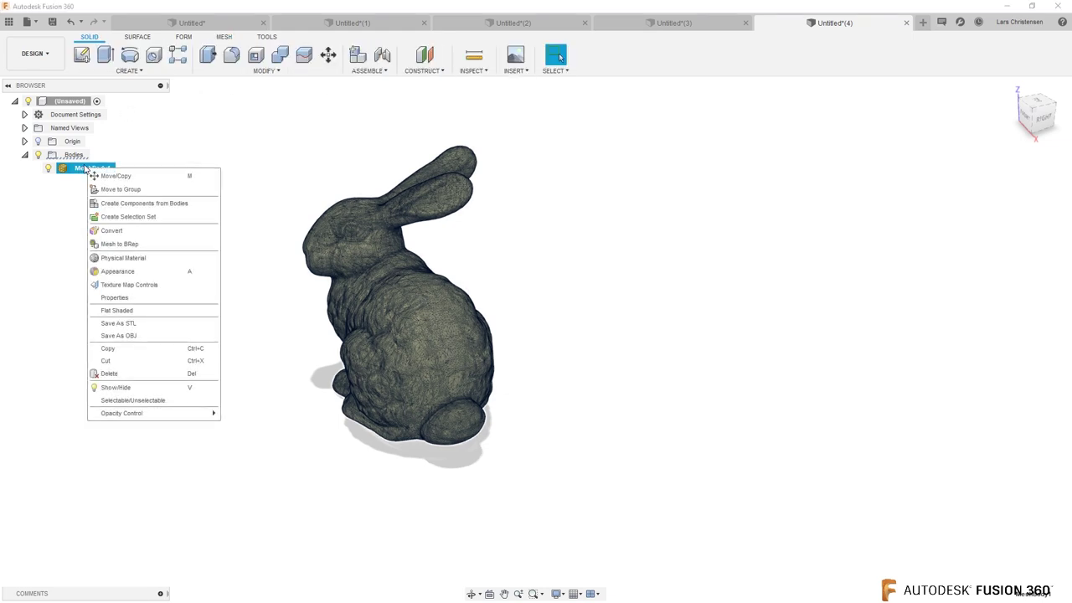
left_click(124, 246)
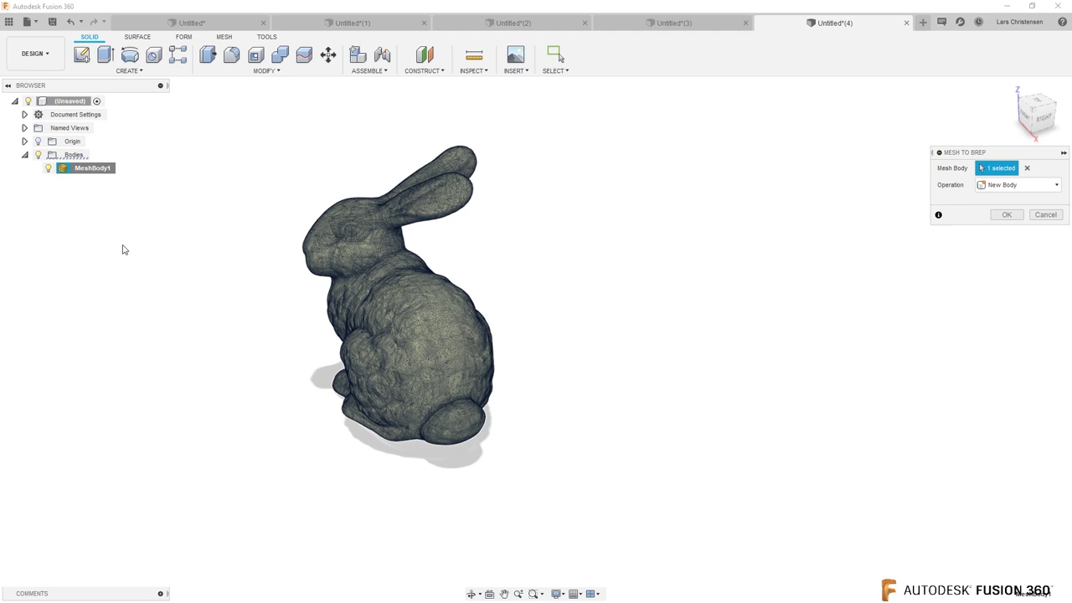
left_click(1005, 214)
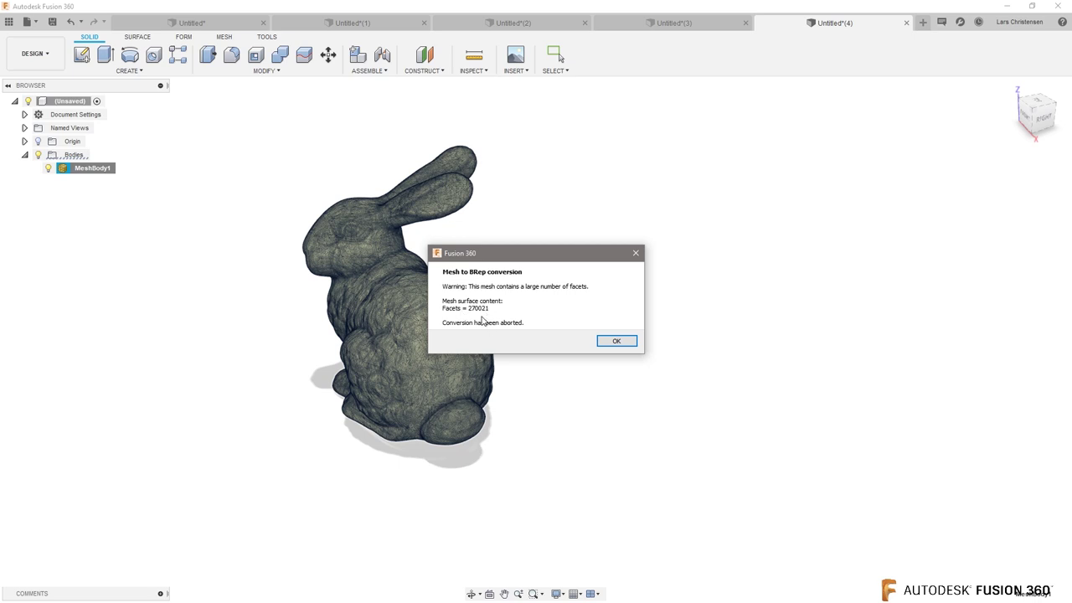
left_click(616, 341)
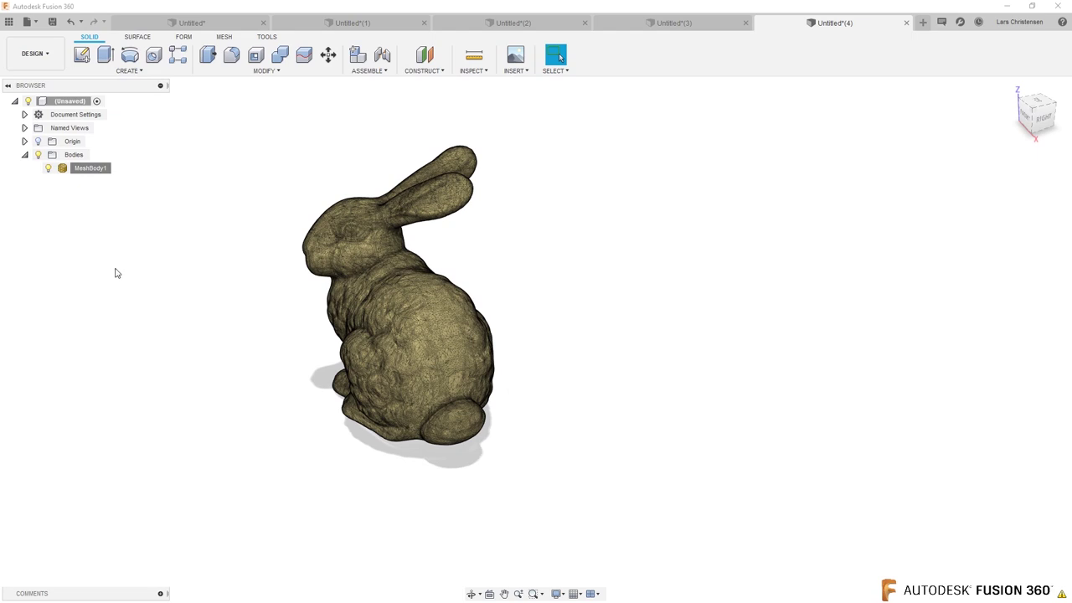
Reduce the entire bunny mesh with the Adaptive type, using Face Count as the target and a value of 49000
left_click(225, 37)
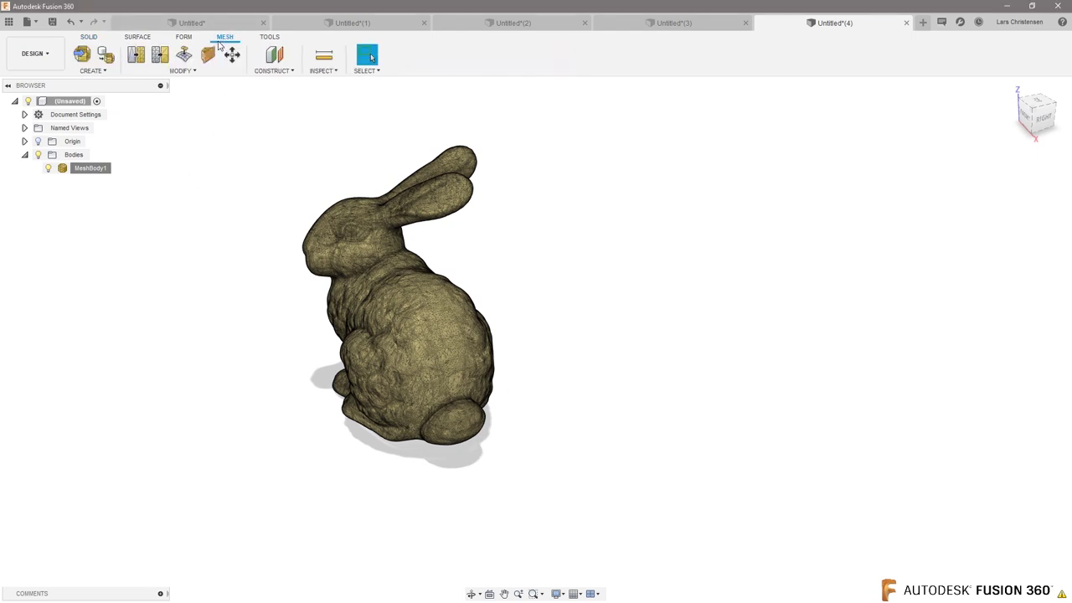
left_click(170, 72)
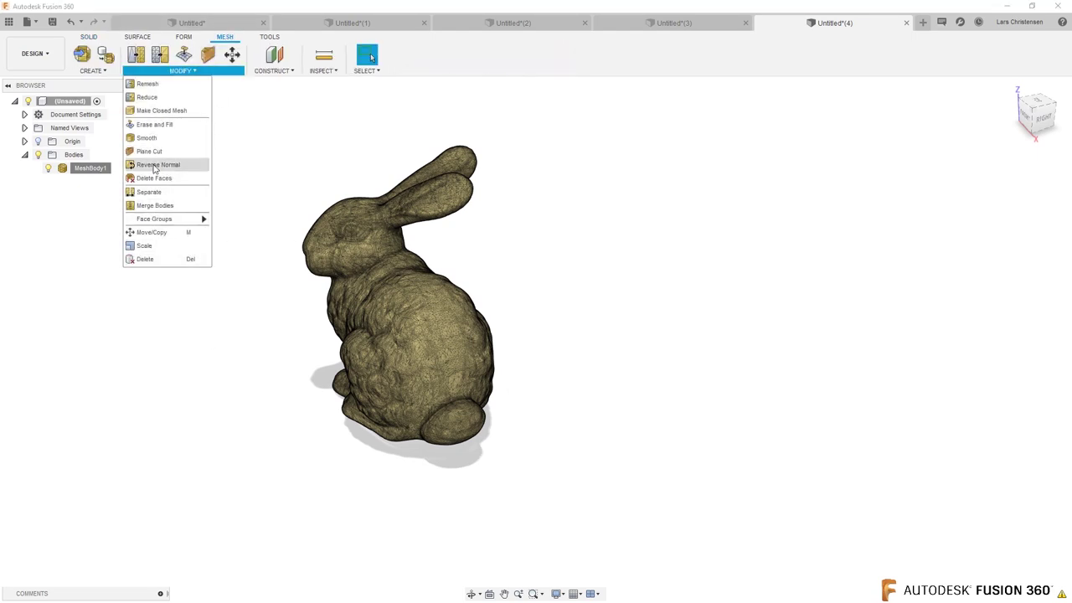
left_click(163, 99)
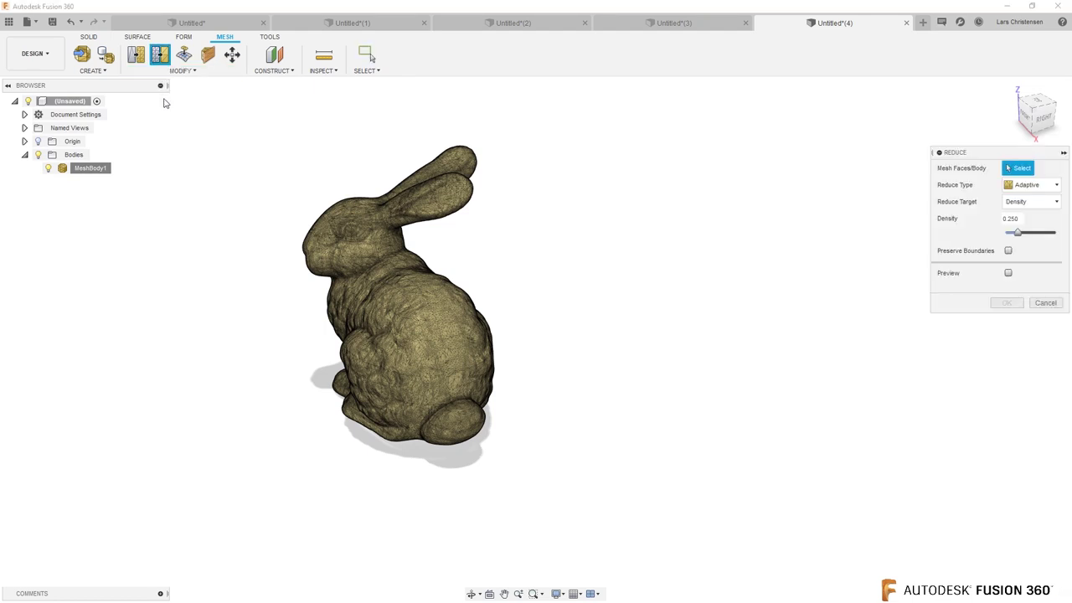
left_click_drag(226, 109, 607, 539)
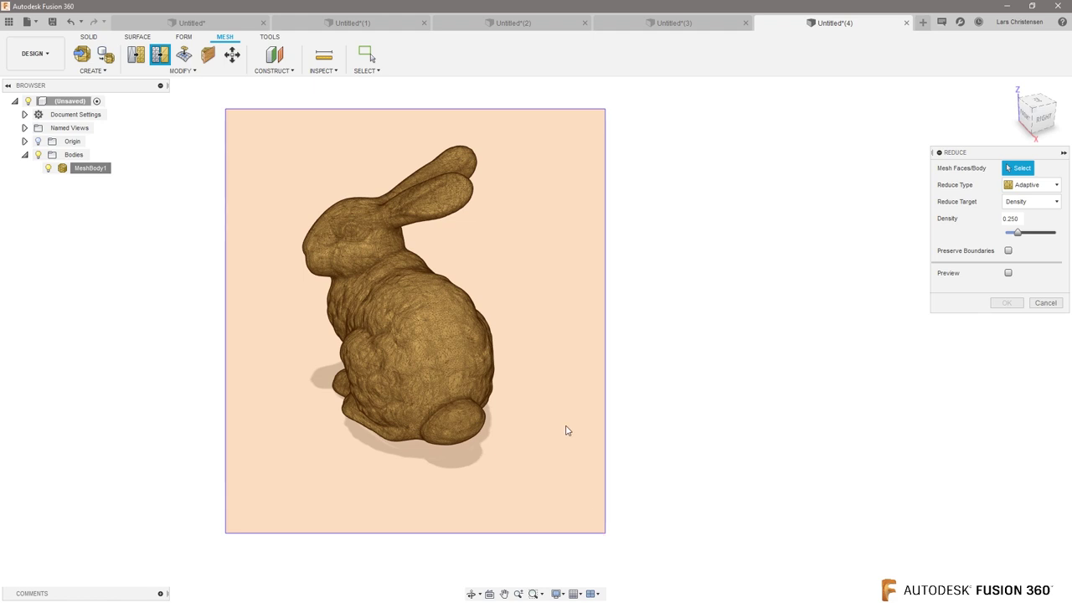
left_click_drag(566, 430, 563, 431)
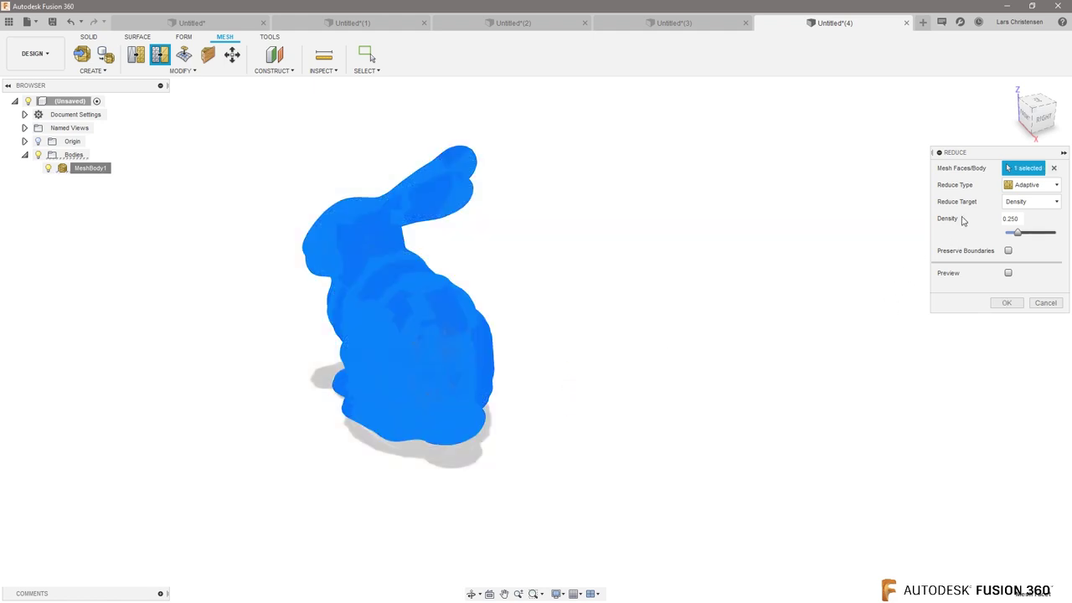
left_click(1011, 204)
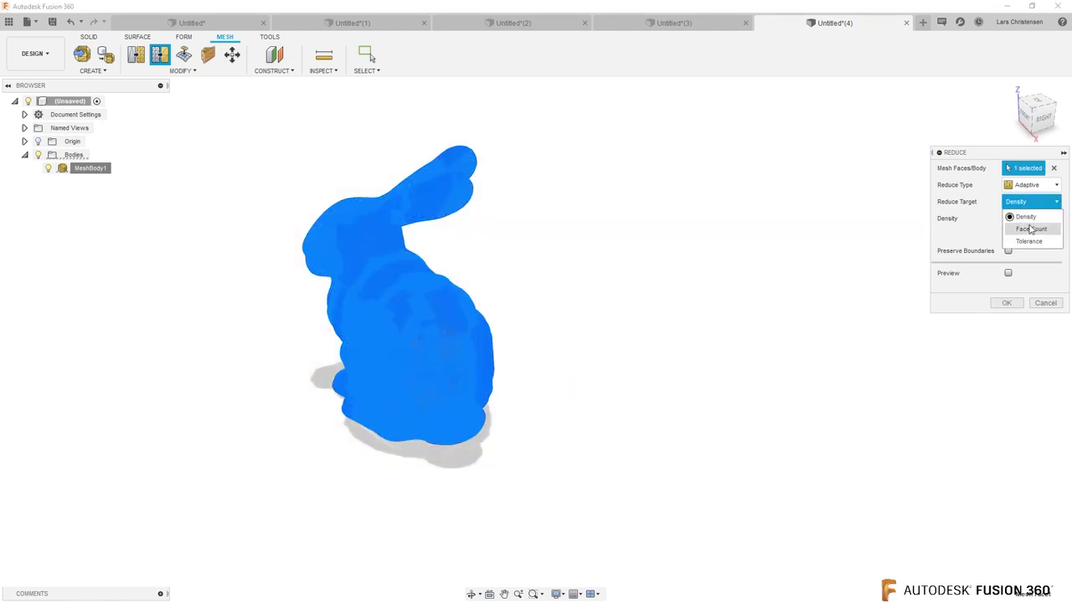
left_click(1028, 227)
left_click(1009, 218)
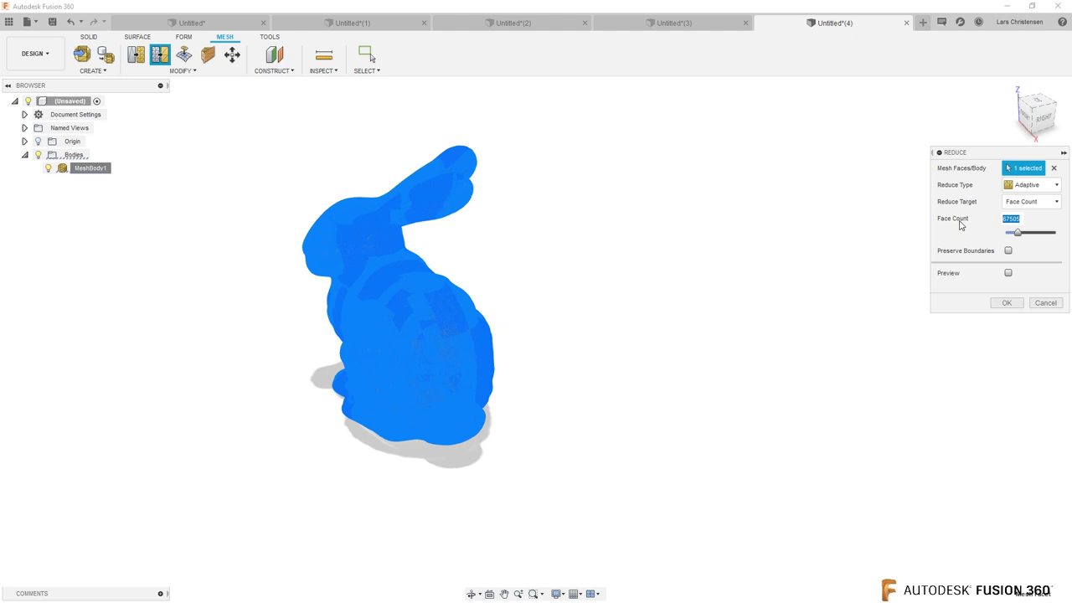
type("49000")
left_click(997, 303)
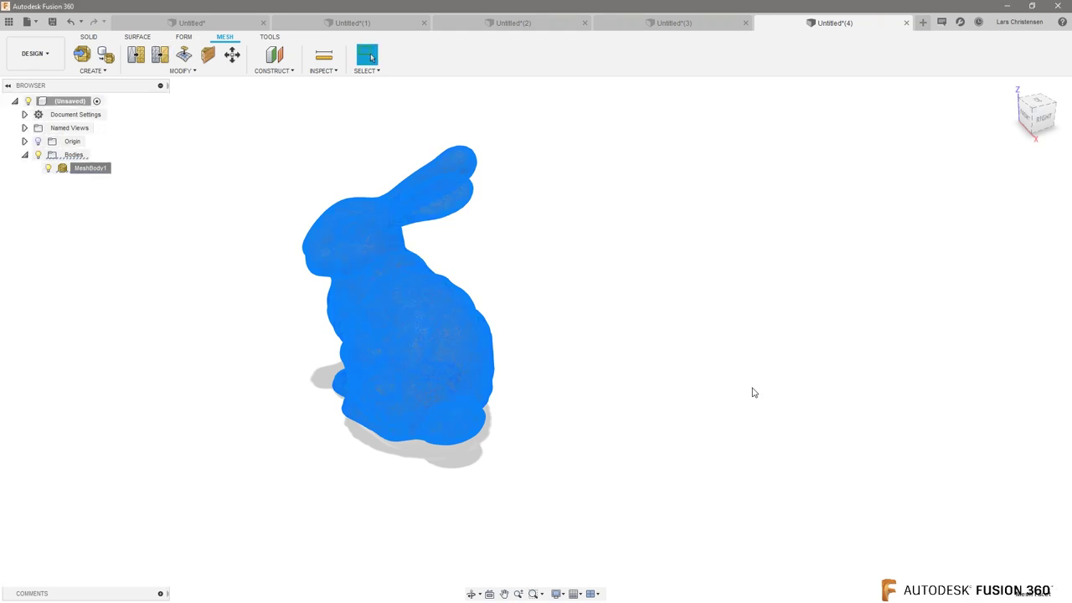
Convert the reduced bunny mesh body to a BRep with the New Body operation, proceeding despite its facet count
scroll(411, 294, "up", 5)
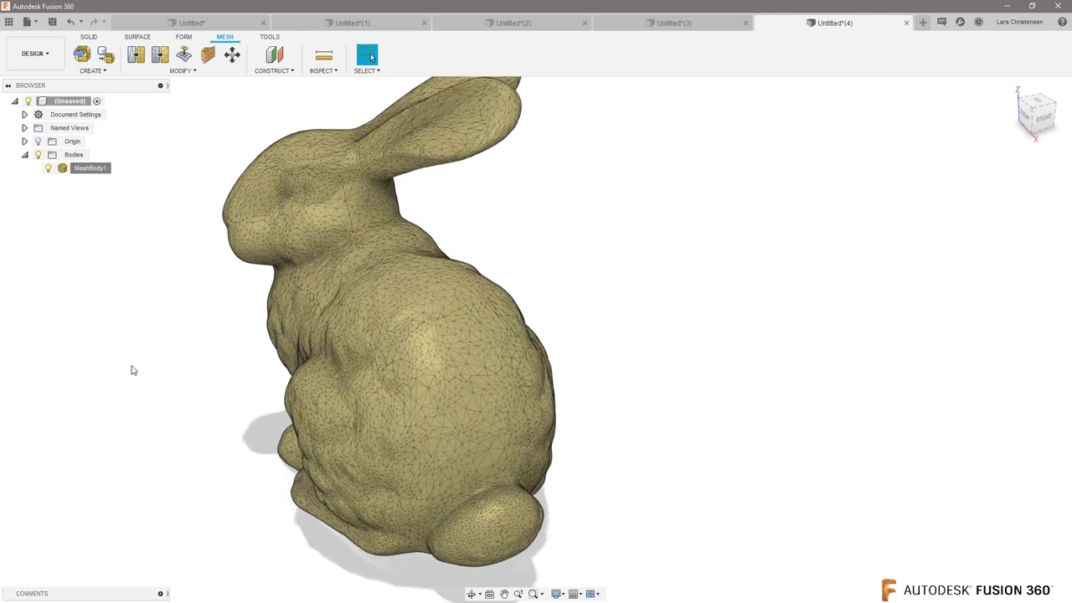
key("F6")
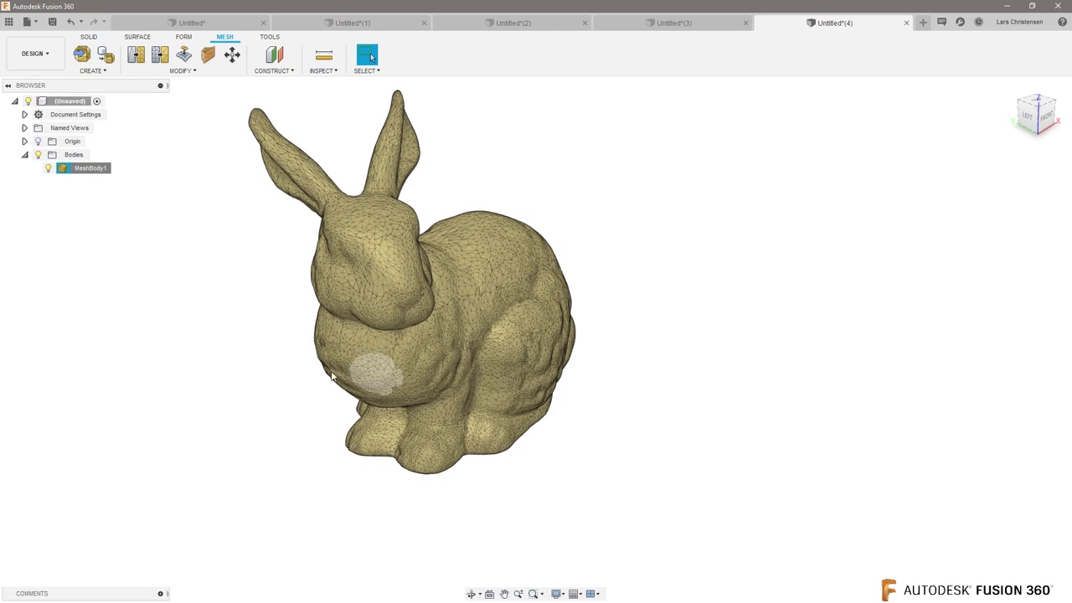
key("F5")
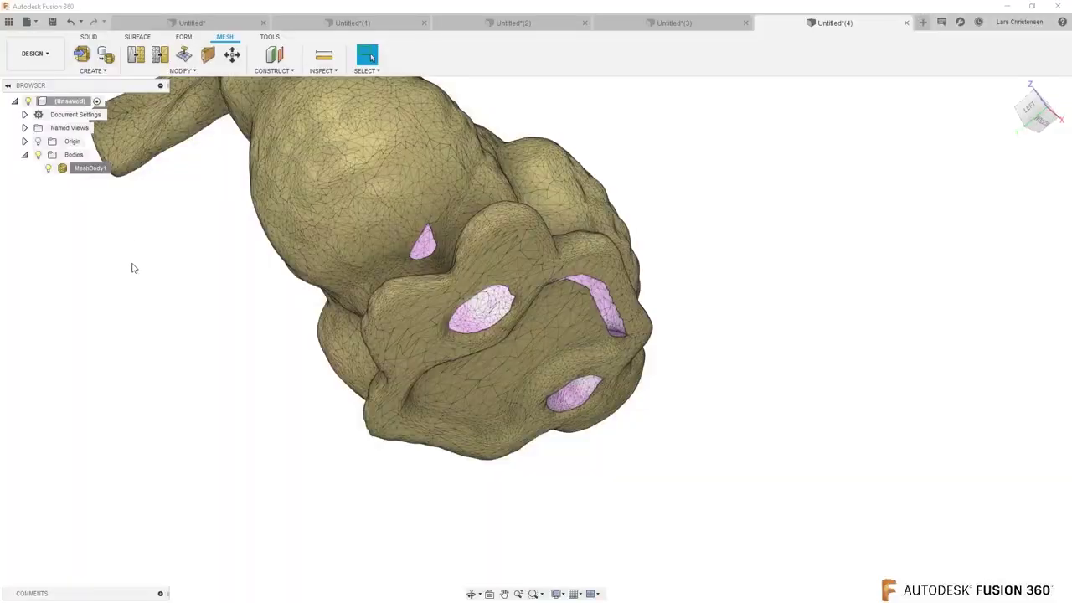
right_click(82, 171)
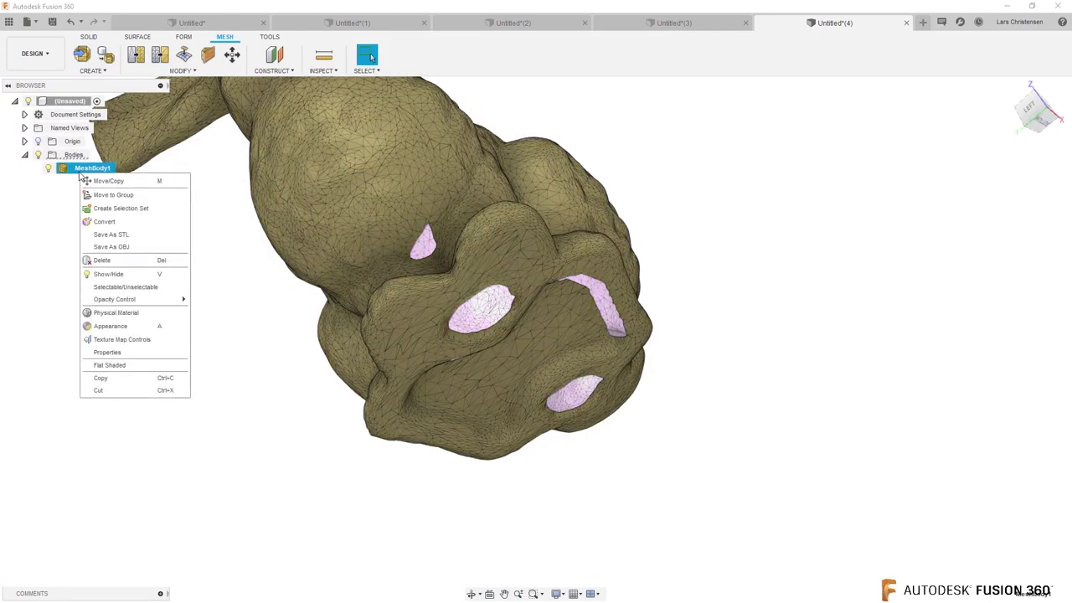
left_click(21, 266)
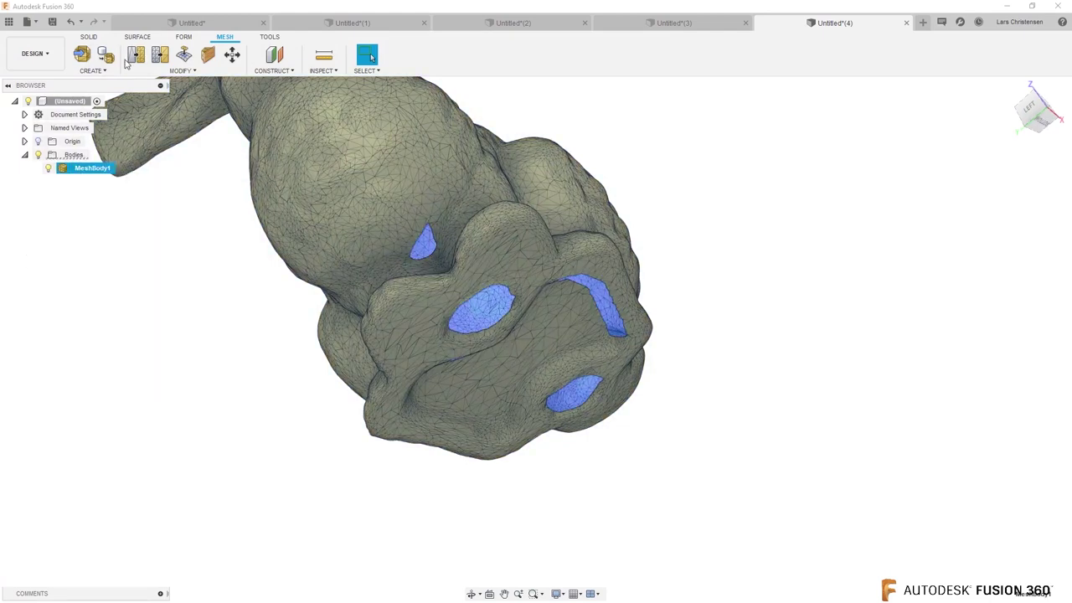
left_click(89, 38)
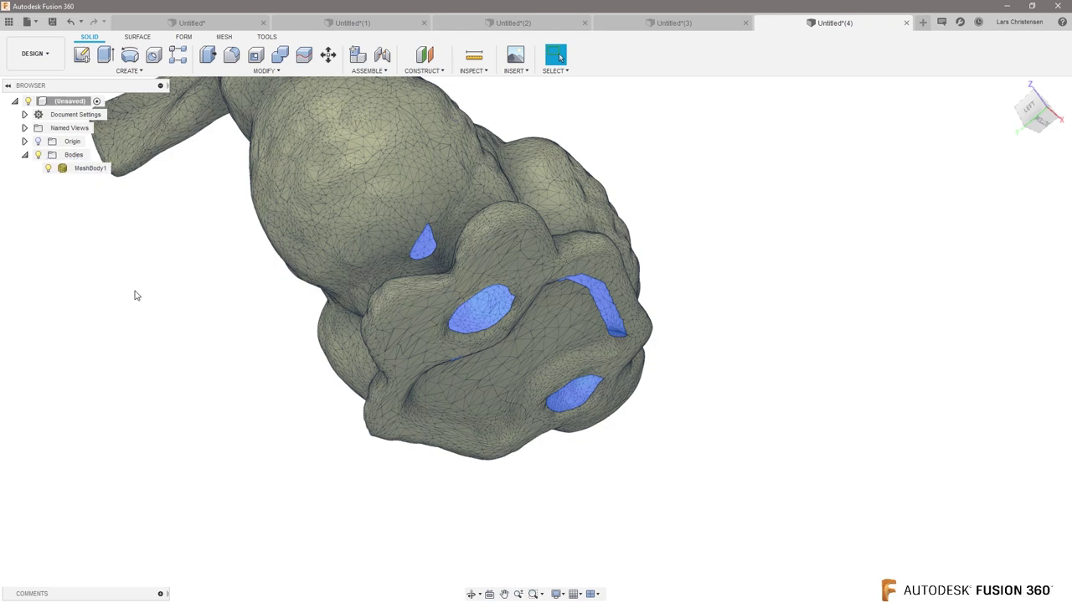
right_click(94, 170)
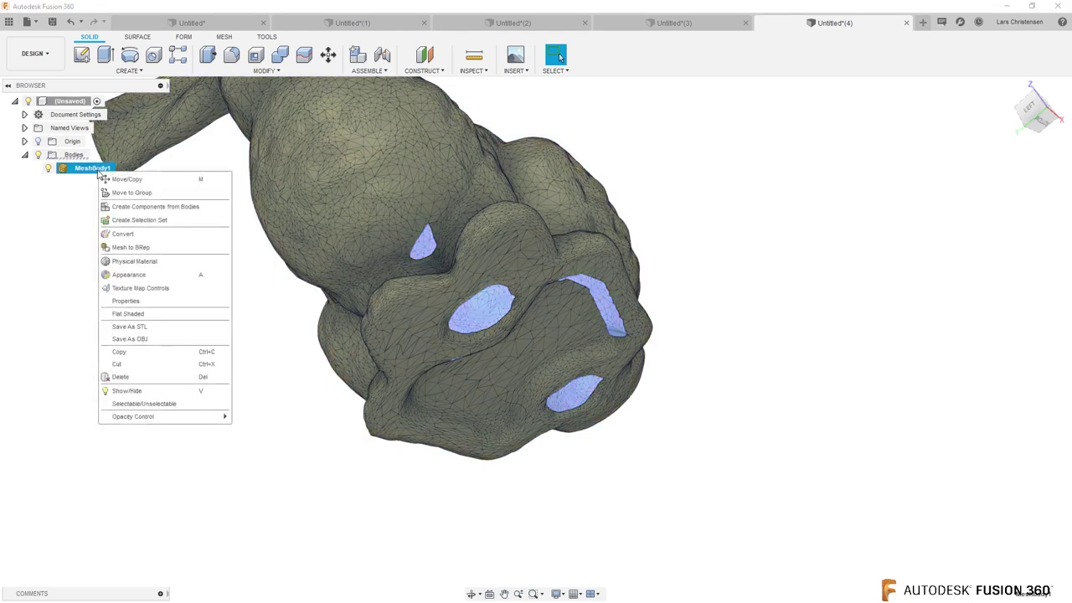
left_click(128, 247)
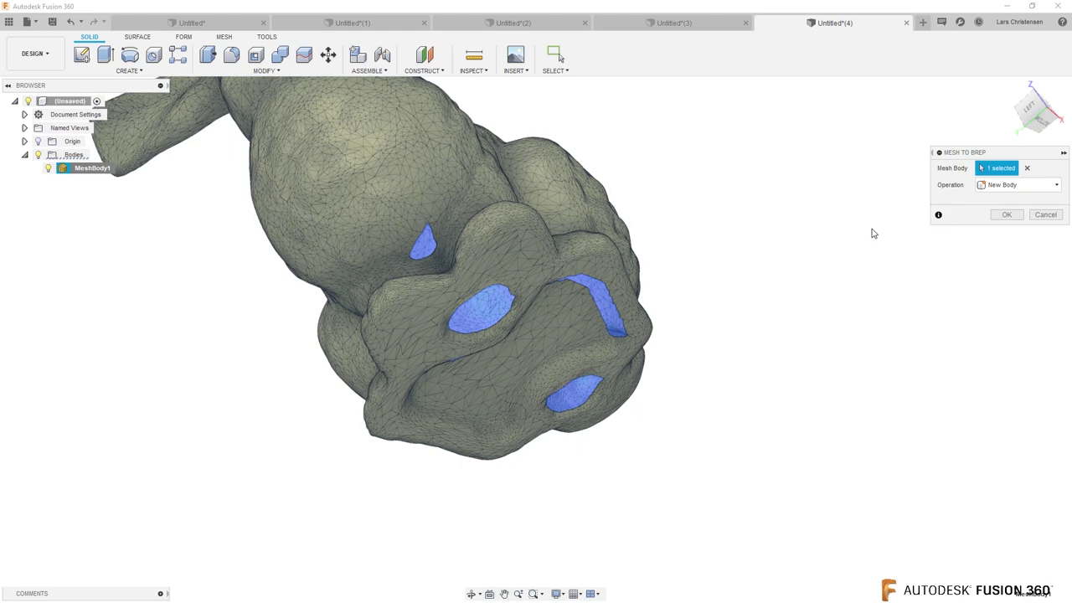
left_click(1006, 215)
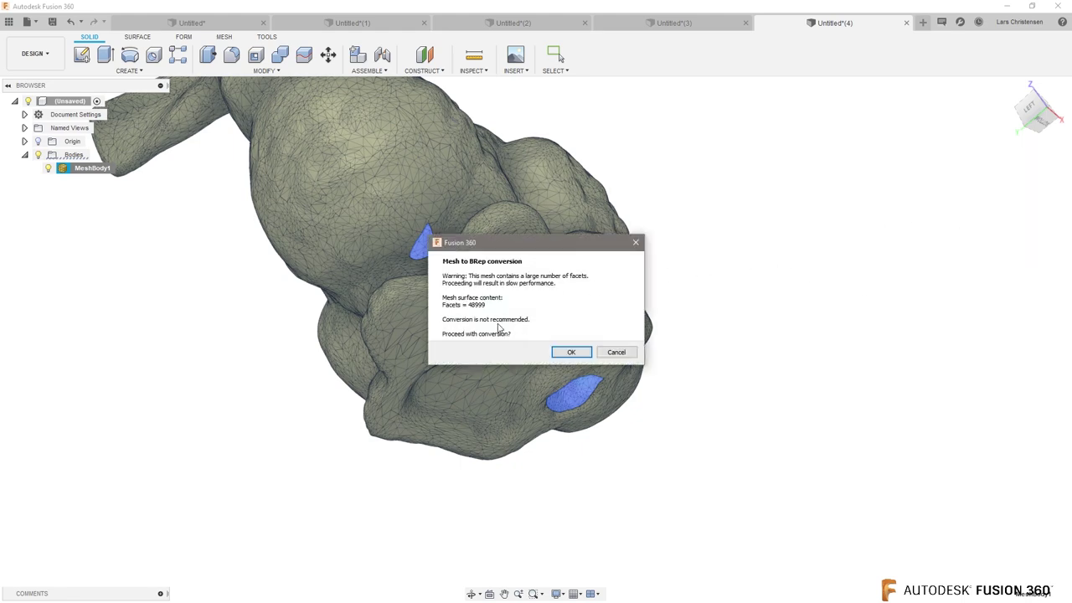
left_click(572, 352)
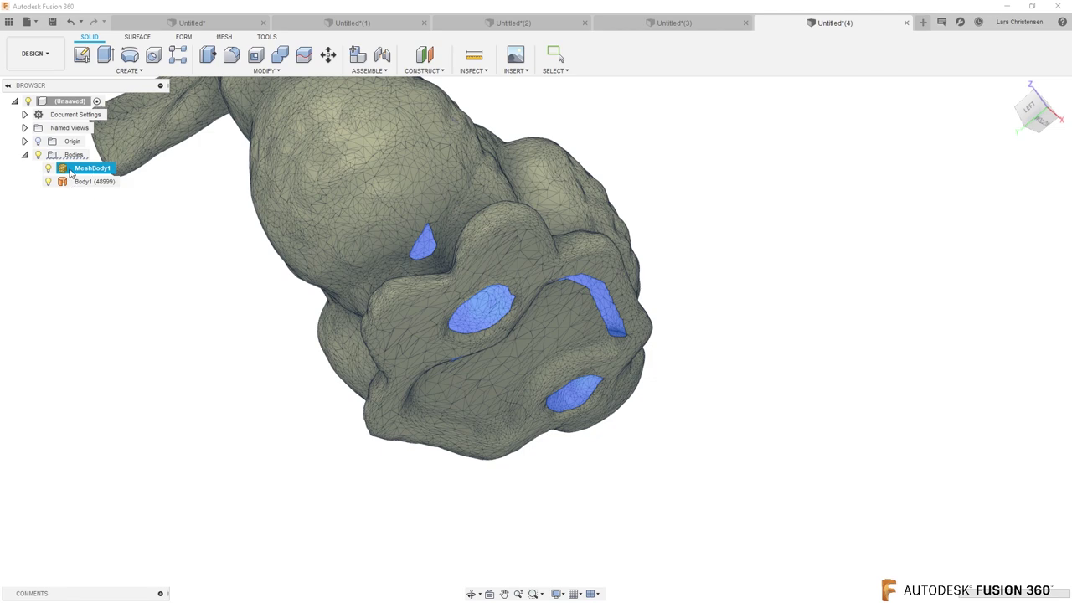
key("Escape")
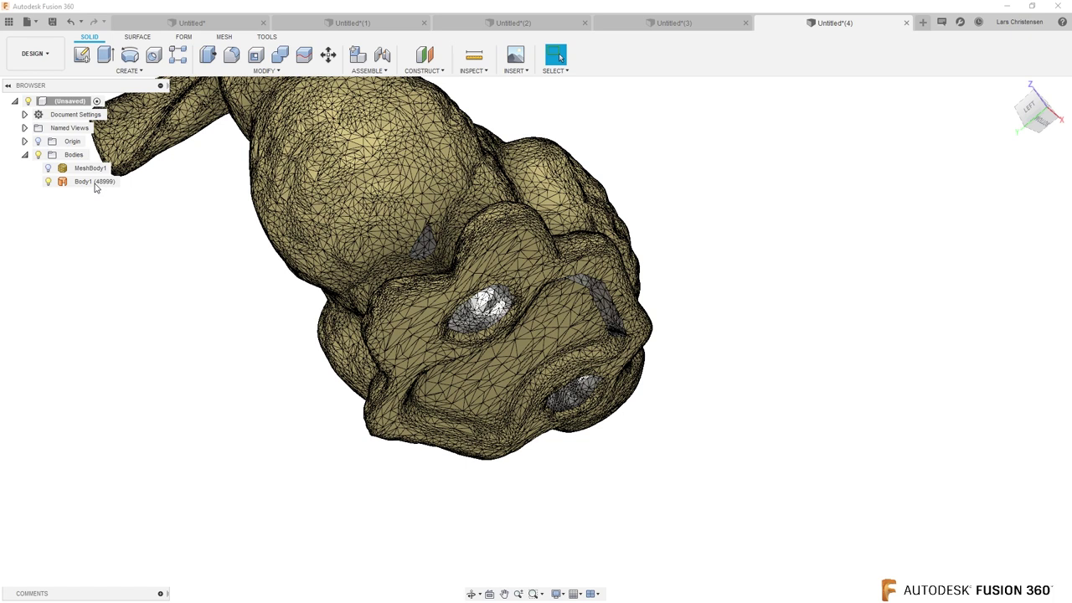
Show the bunny's mesh body again and hide the converted surface body to expose the openings in the base
double_click(94, 182)
left_click(58, 189)
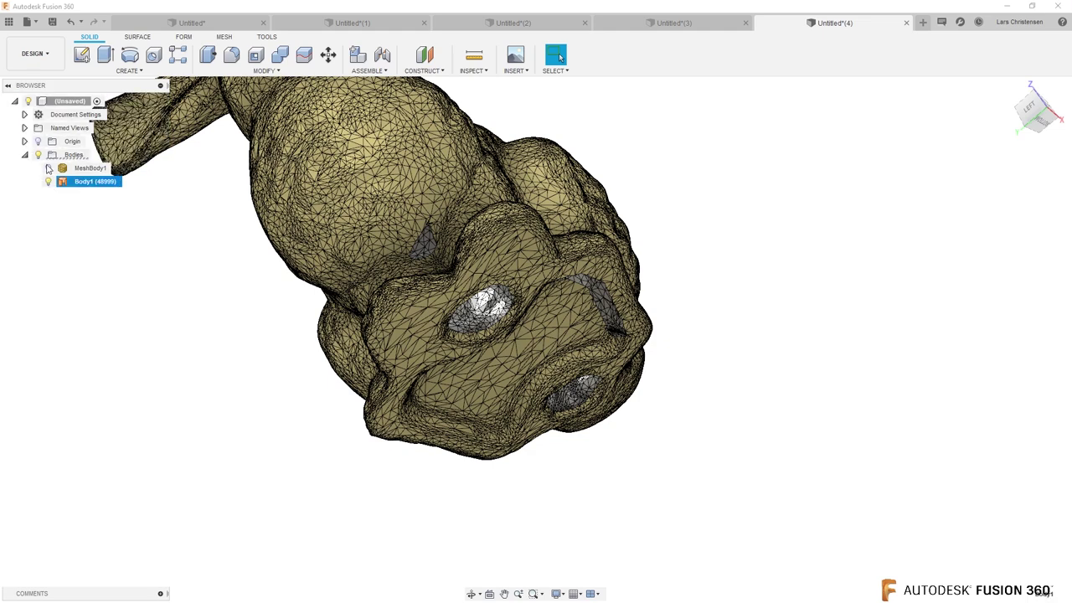
left_click(48, 182)
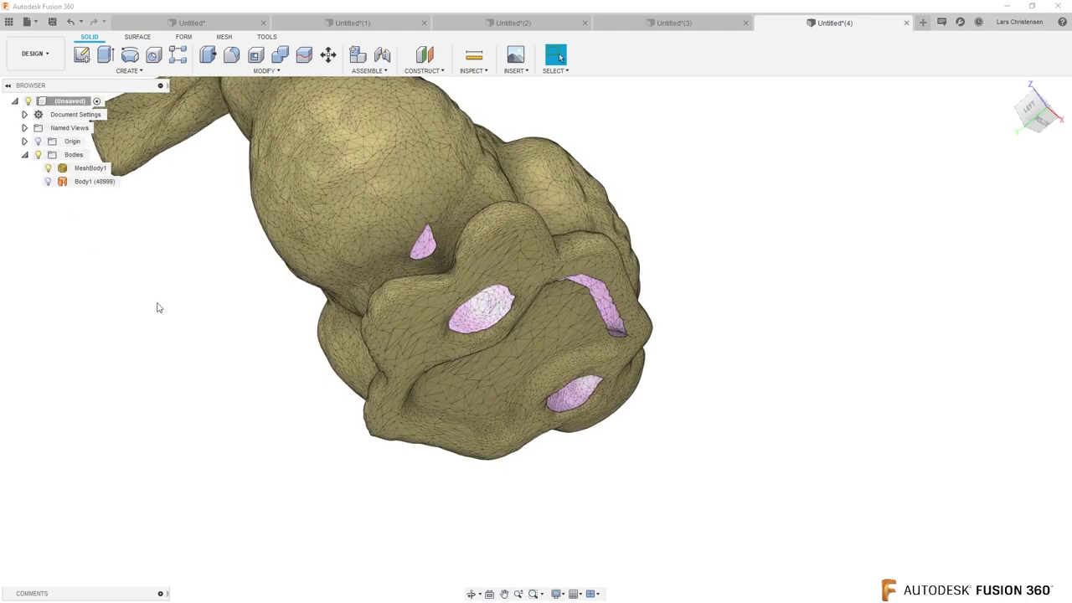
middle_click_drag(314, 398, 170, 21, "shift")
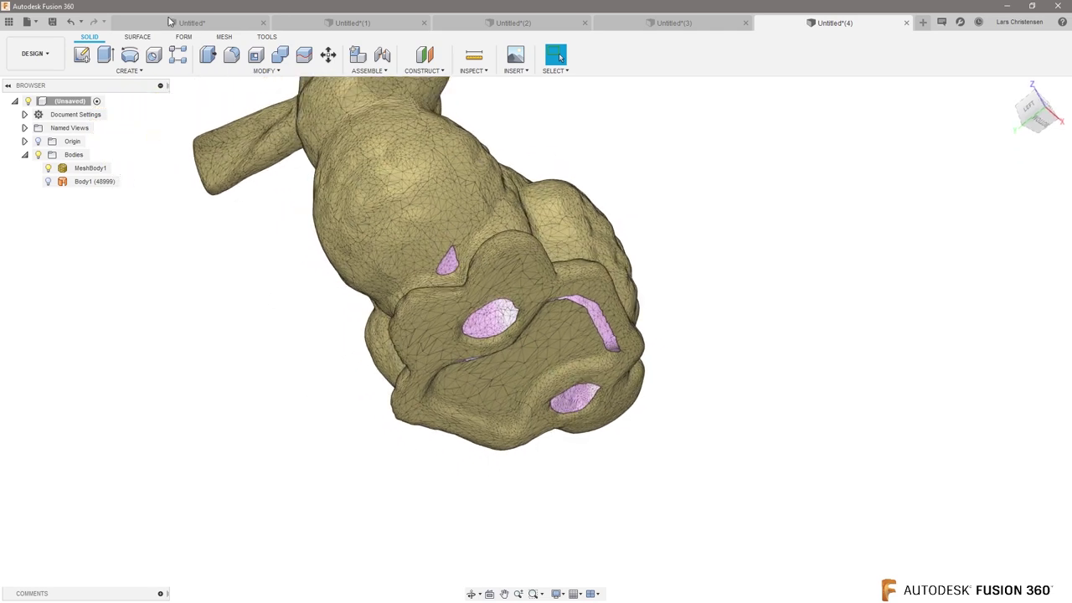
Start a Plane Cut on the bunny mesh and position a horizontal trim plane just above its base, rotating the plane -90 degrees
left_click(225, 37)
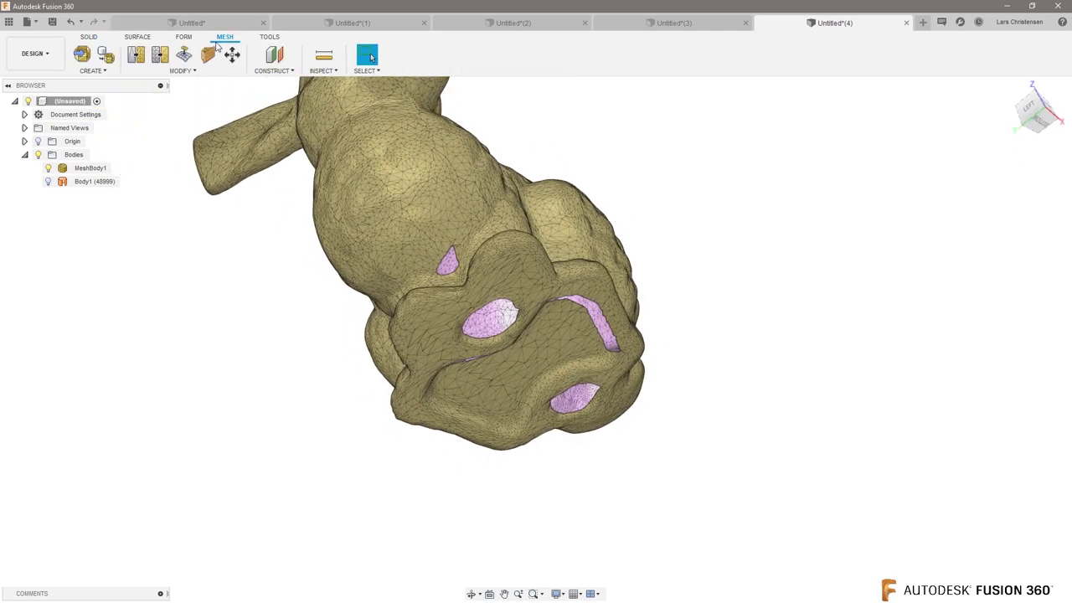
left_click(180, 72)
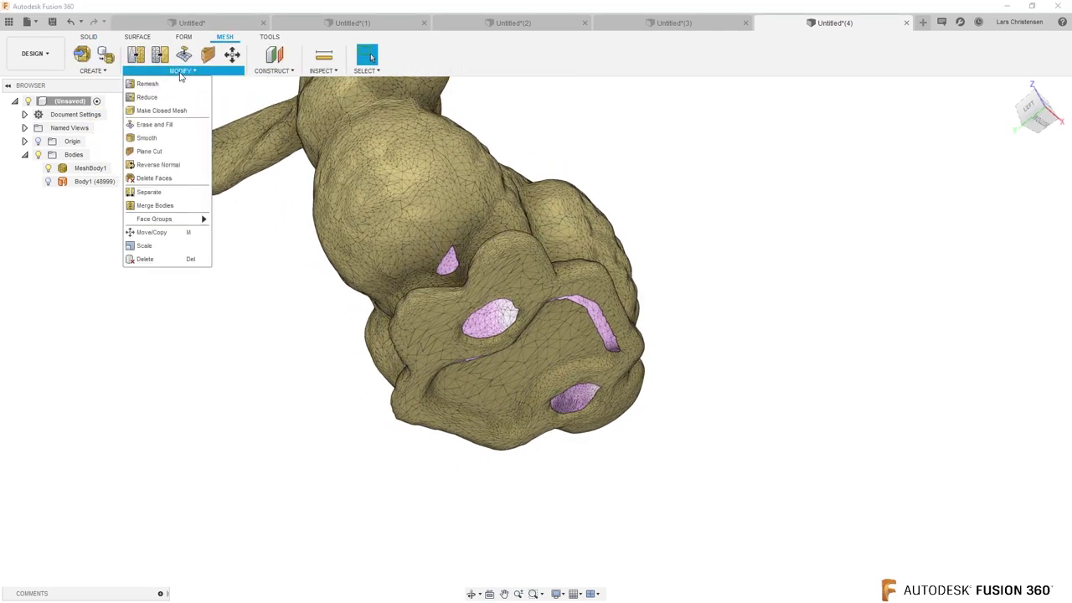
left_click(163, 152)
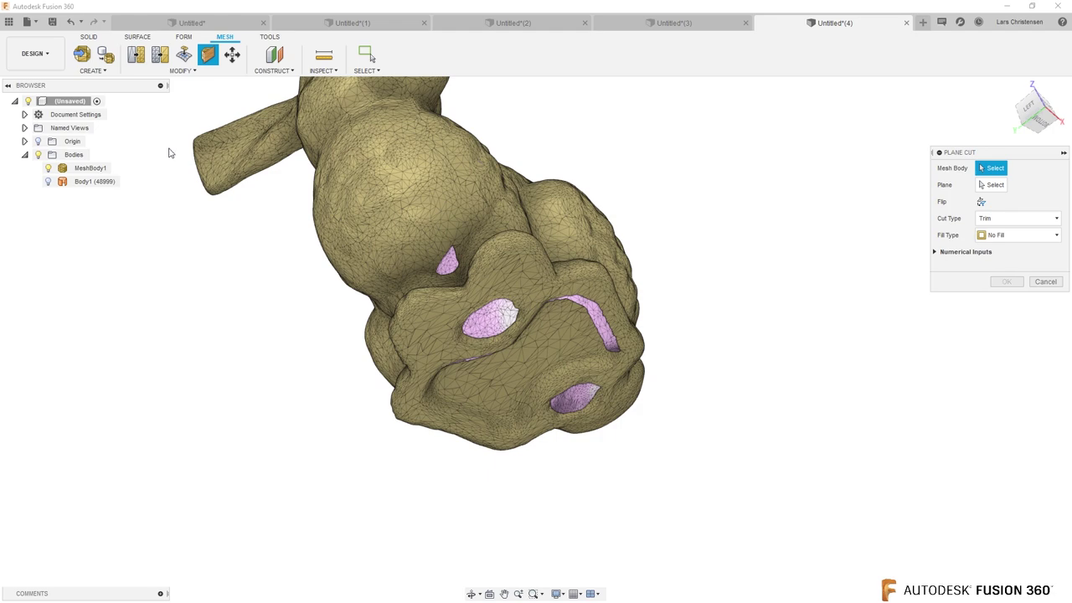
middle_click_drag(272, 414, 414, 436, "shift")
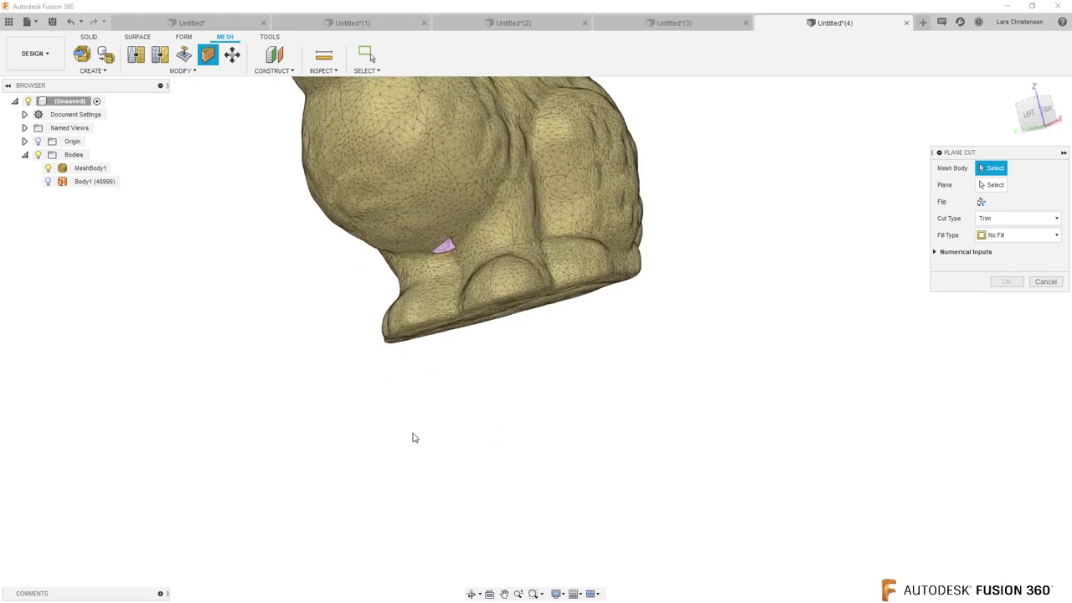
left_click(409, 188)
middle_click_drag(448, 362, 240, 201, "shift")
left_click_drag(244, 189, 228, 328)
middle_click_drag(228, 329, 272, 323, "shift")
left_click_drag(274, 314, 285, 226)
mouse_move(341, 270)
left_click_drag(341, 265, 297, 213)
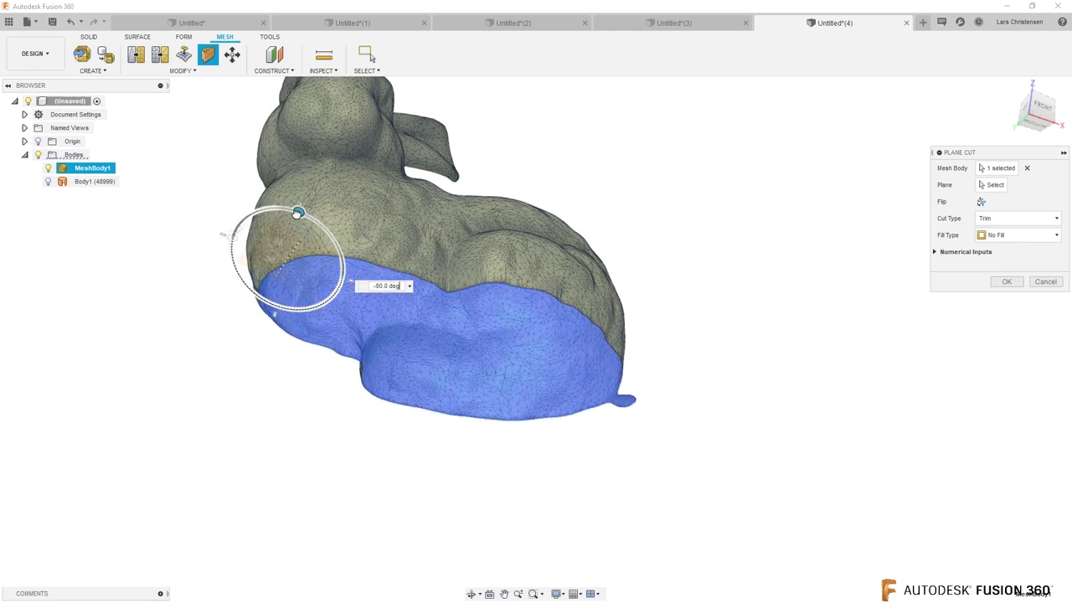
Set the plane cut's fill type to Uniform and trim off the open bottom of the bunny mesh
middle_click_drag(280, 368, 303, 431, "shift")
left_click(1018, 234)
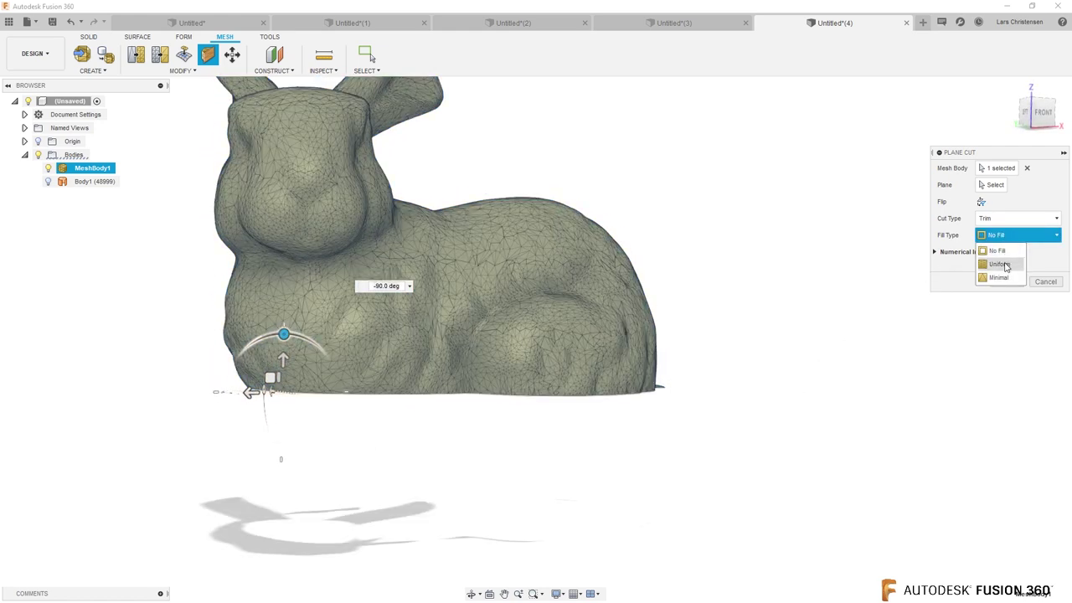
left_click(1004, 264)
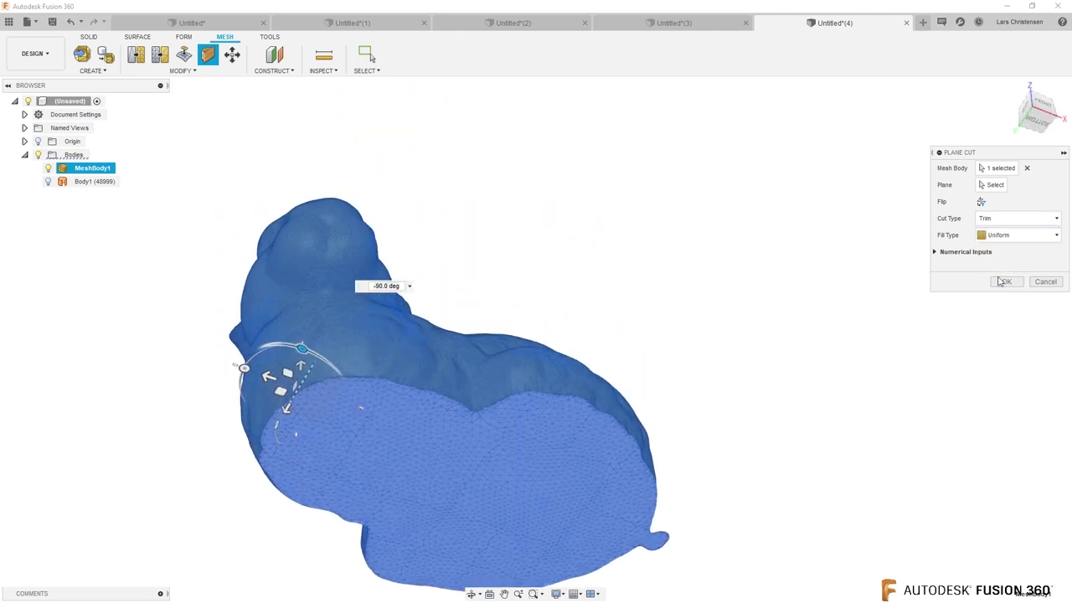
left_click(1004, 282)
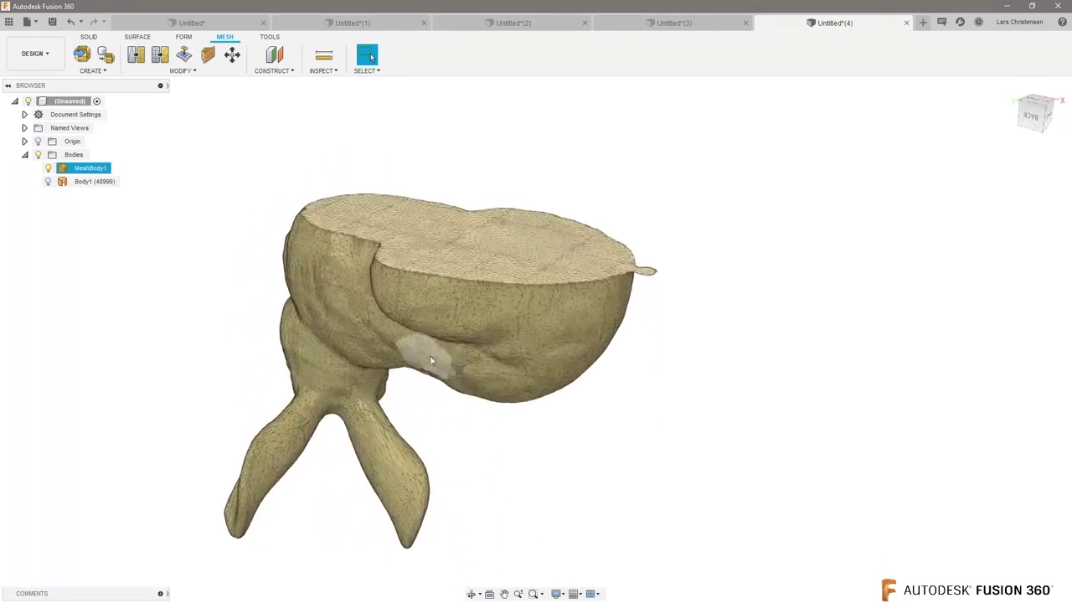
left_click(572, 304)
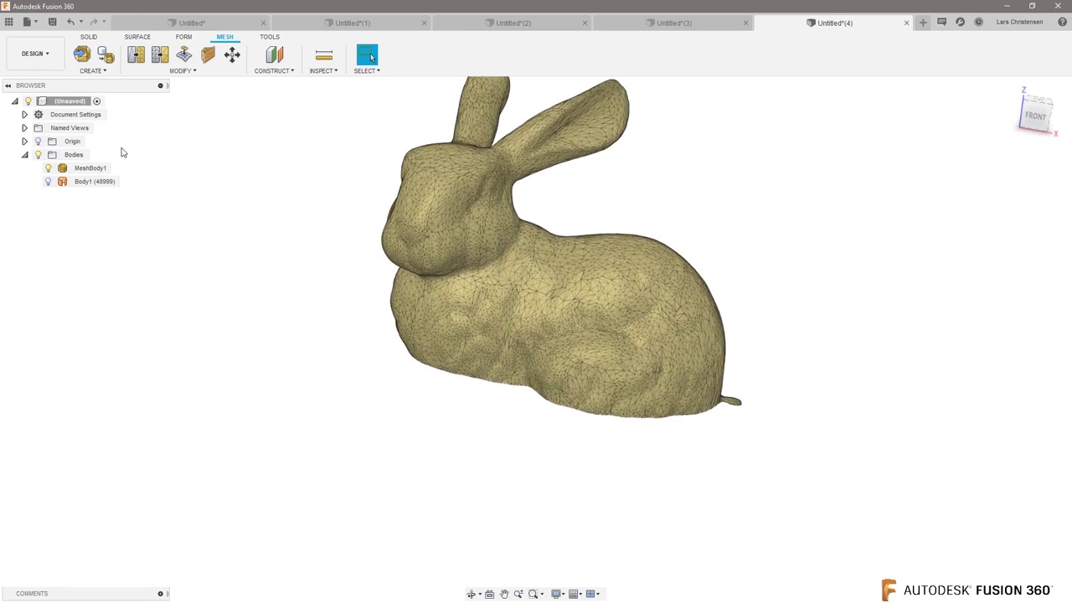
Convert the trimmed, closed bunny mesh to a BRep with the New Body operation, proceeding despite its facet count, and hide the mesh body
left_click(88, 37)
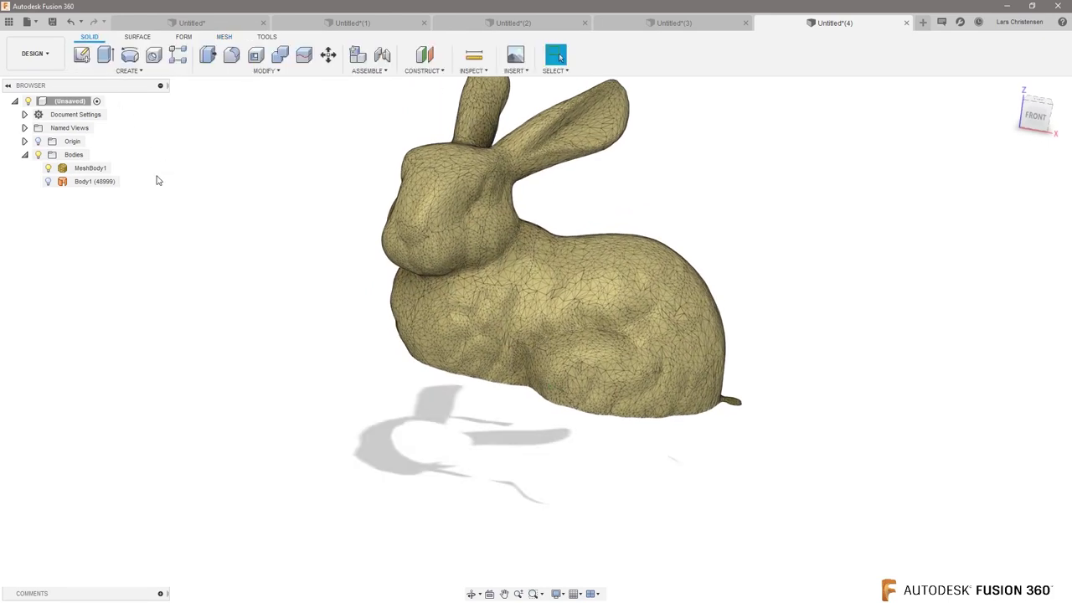
right_click(90, 169)
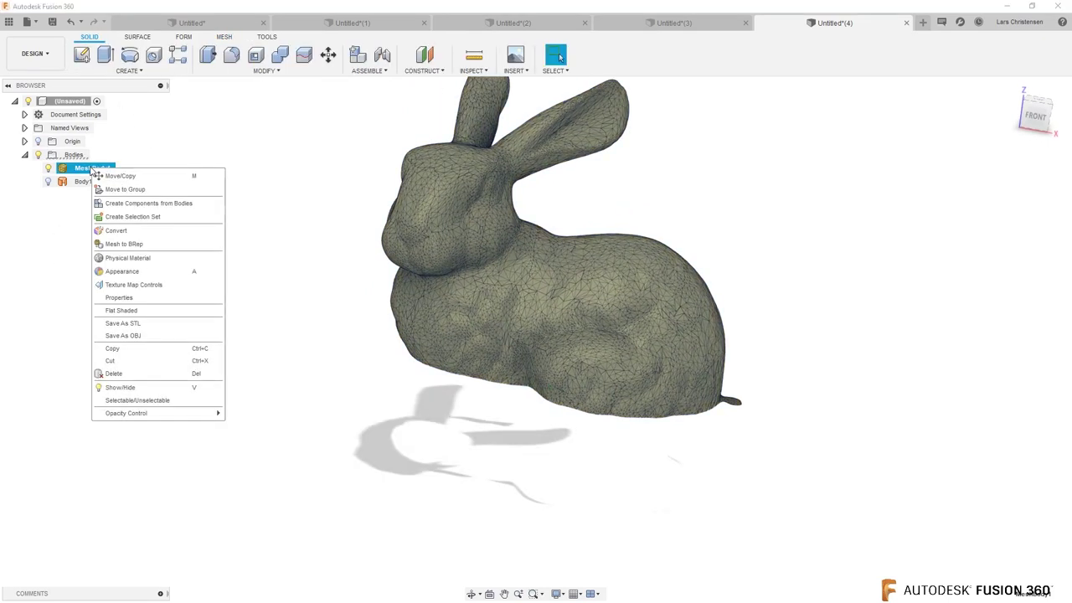
left_click(124, 244)
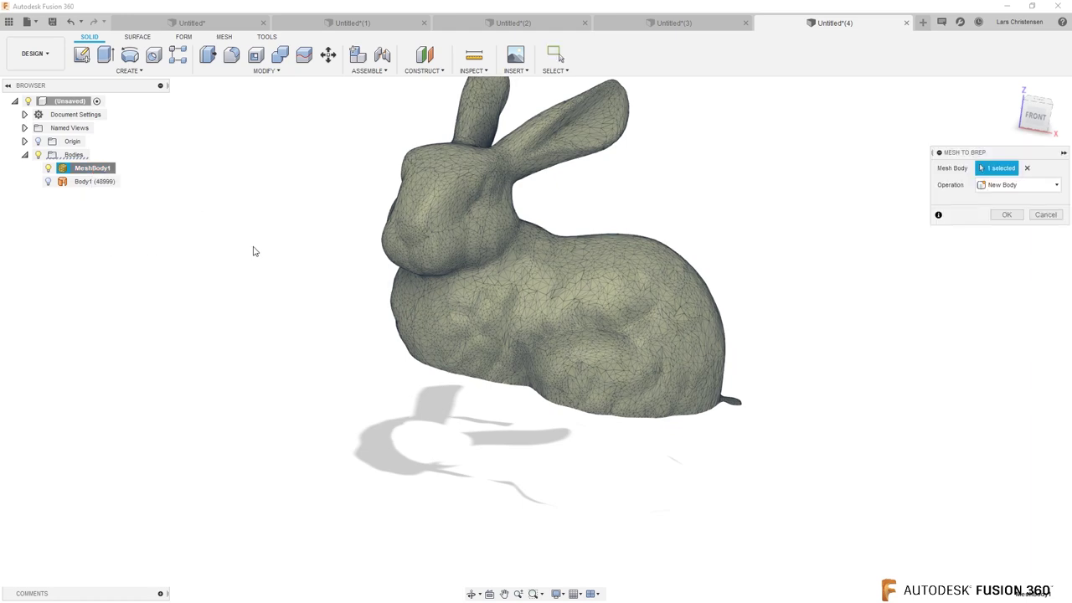
left_click(1006, 216)
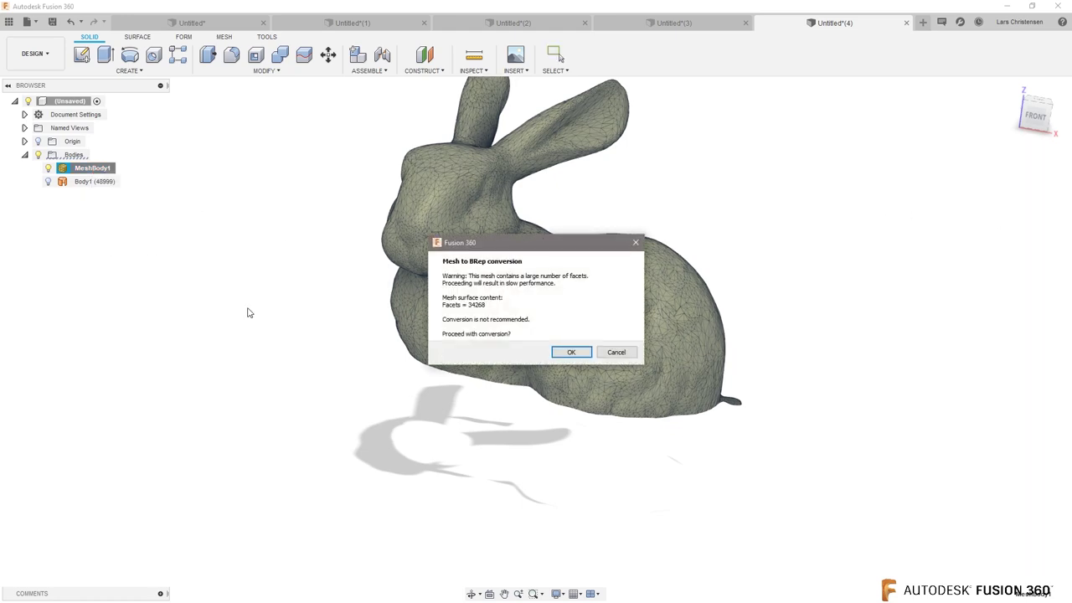
left_click(560, 355)
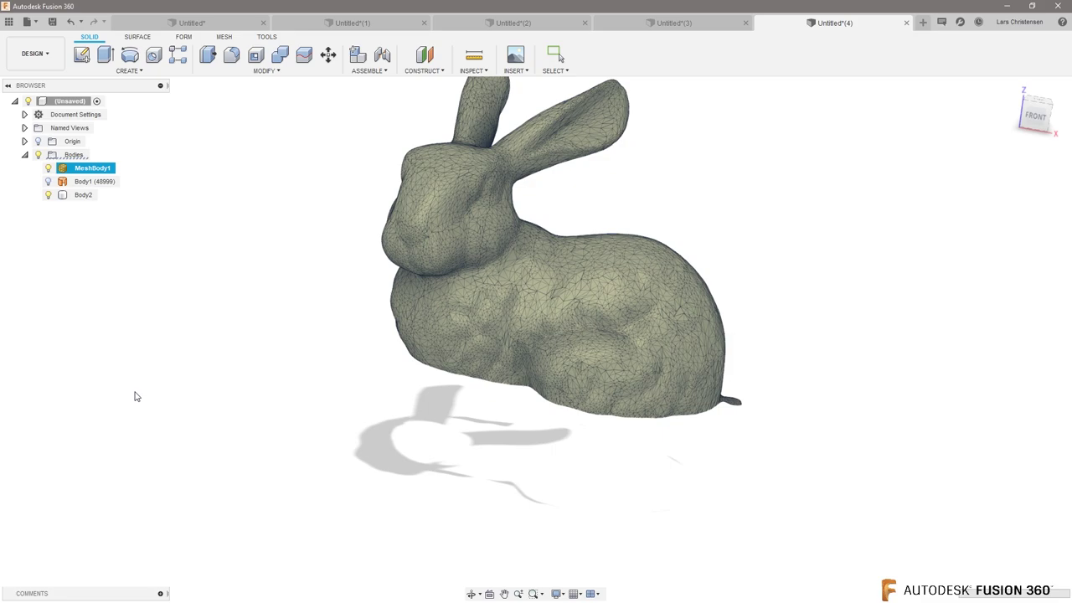
mouse_move(185, 439)
middle_mouse_down("shift")
mouse_move(415, 466)
mouse_move(407, 500)
mouse_move(198, 485)
mouse_move(207, 485)
mouse_move(189, 449)
mouse_move(178, 451)
middle_mouse_up("shift")
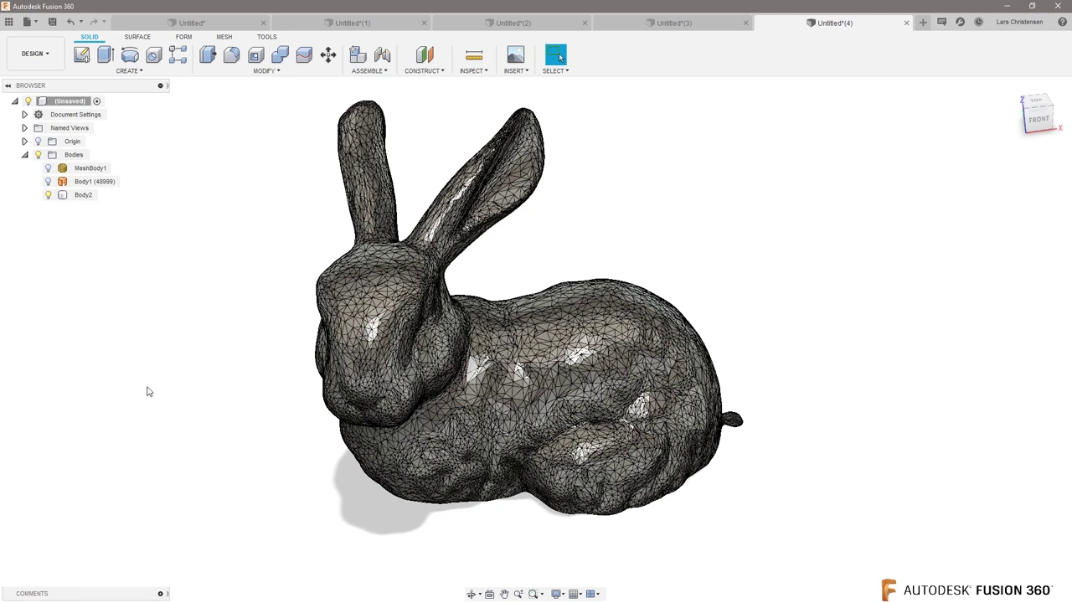
middle_click_drag(185, 401, 178, 233, "shift")
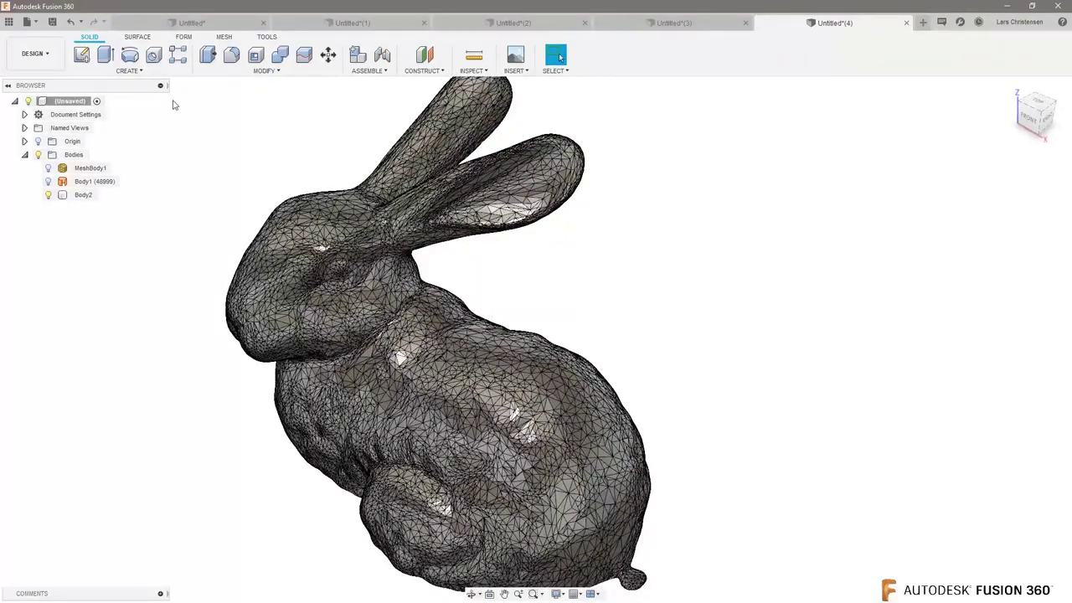
Create a form cylinder beside the bunny, about 5.2 mm in diameter and 2.6 mm high, with 8 diameter faces and 4 height faces
left_click(185, 38)
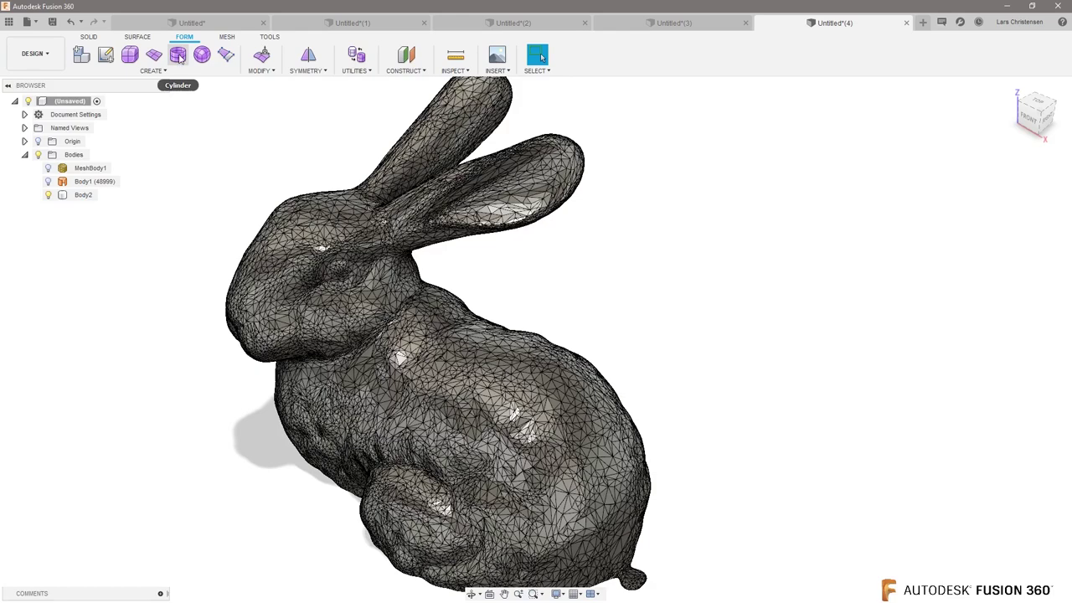
left_click(178, 55)
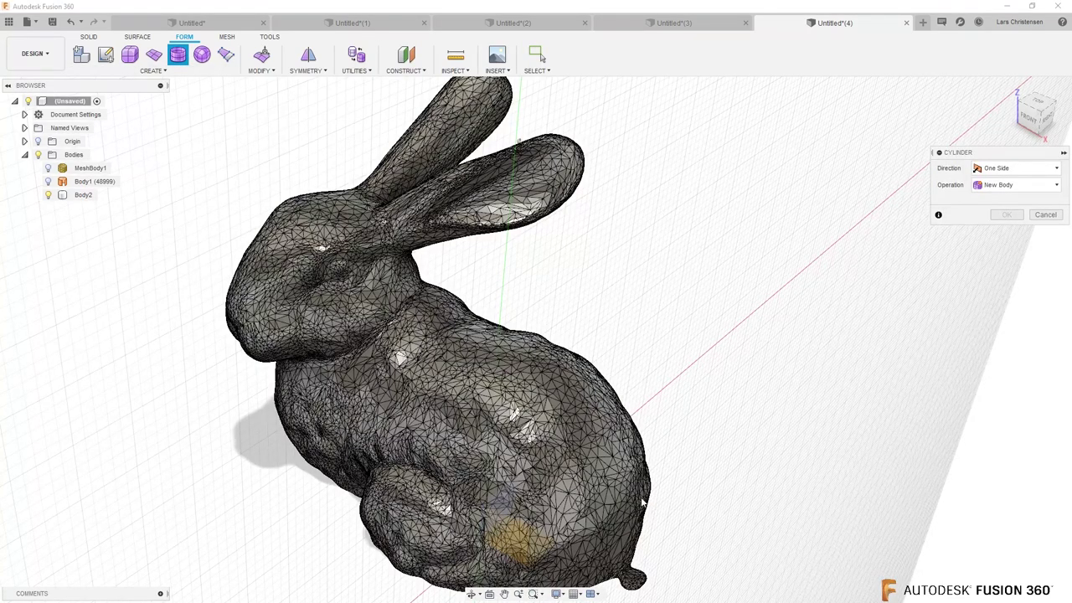
left_click(503, 509)
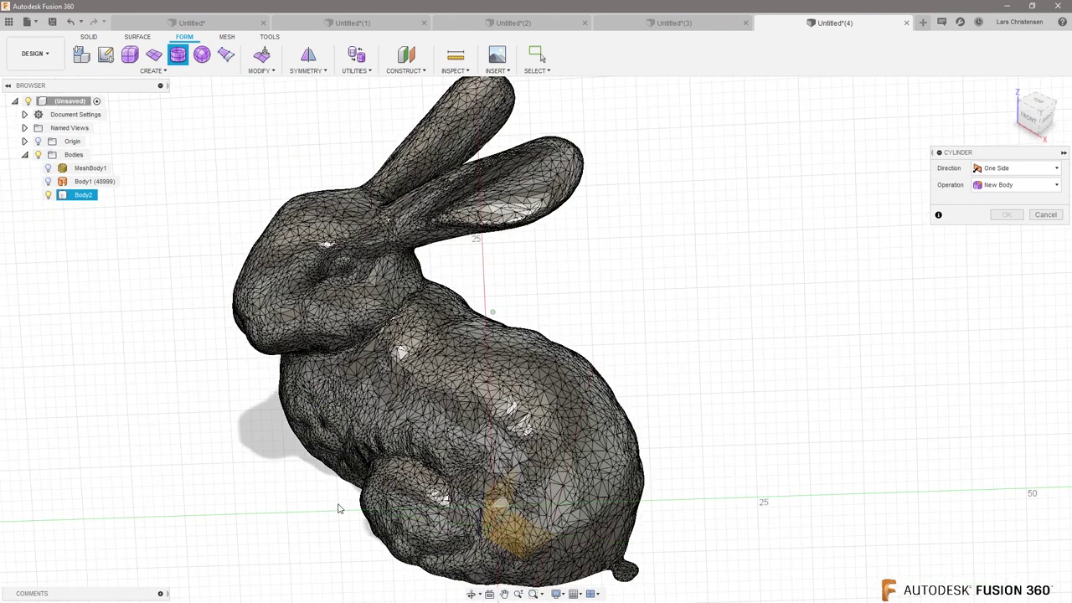
left_click(222, 492)
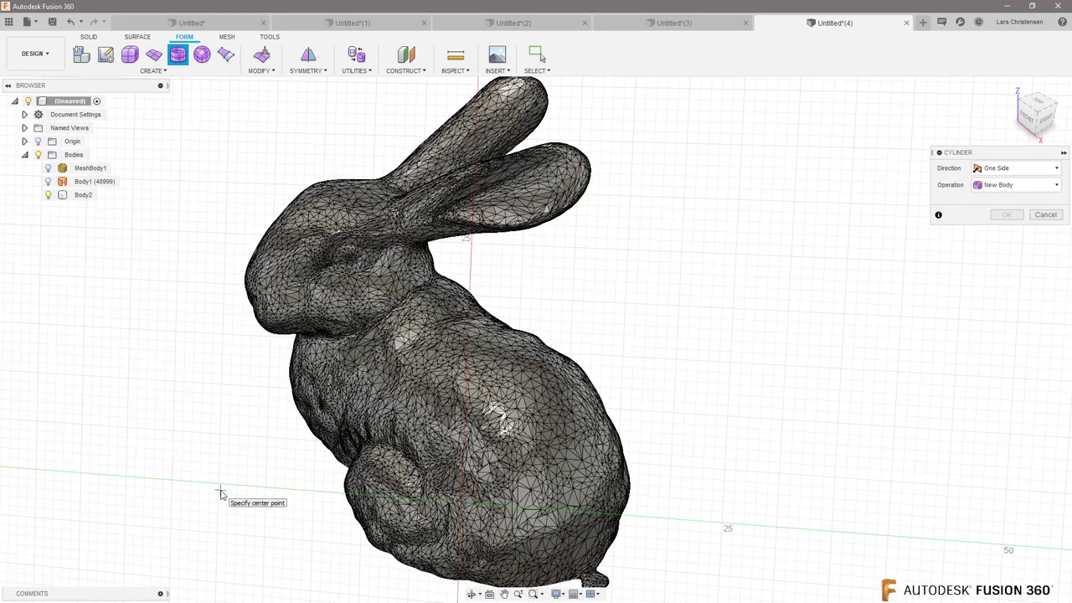
left_click(235, 436)
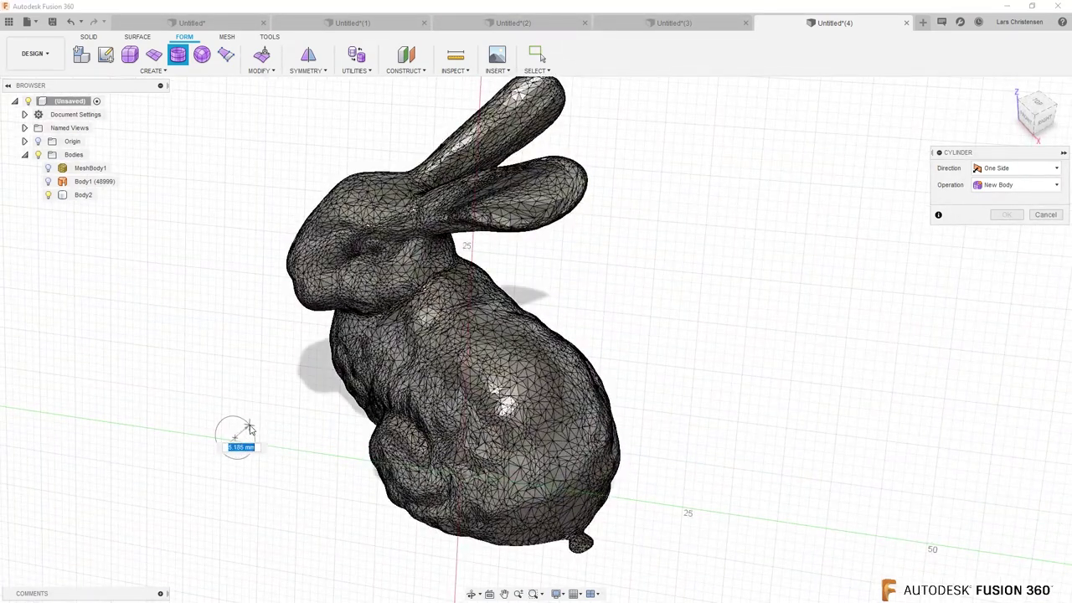
left_click(255, 439)
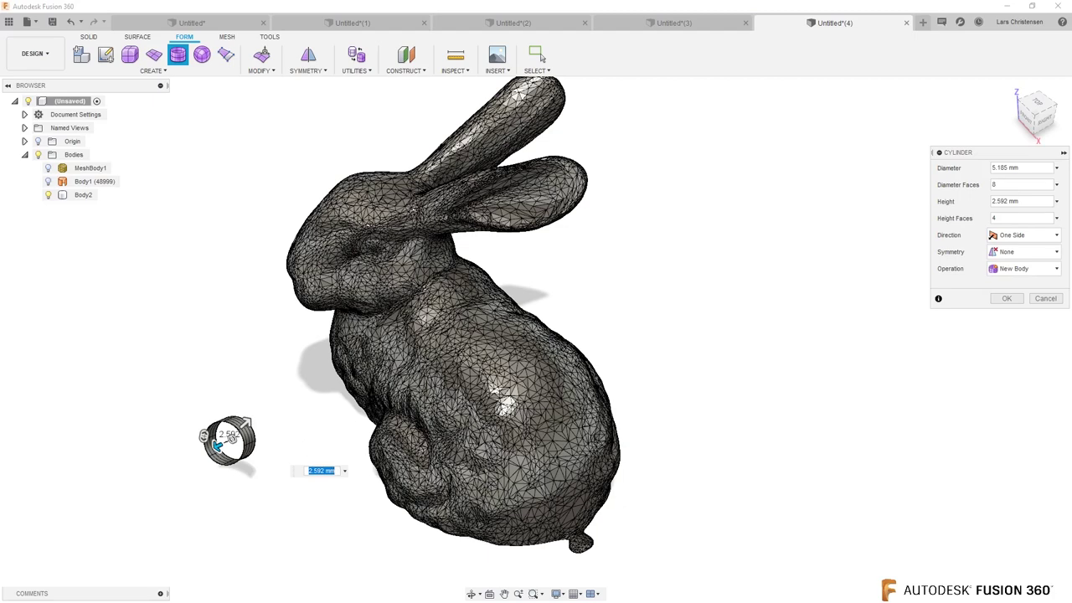
left_click(1007, 299)
Select the whole form cylinder and use Edit Form to move it about 20 mm upward and 30 mm across to the ear's base
middle_click_drag(411, 522, 417, 500, "shift")
left_click_drag(224, 408, 372, 522)
right_click(833, 211)
left_click(877, 191)
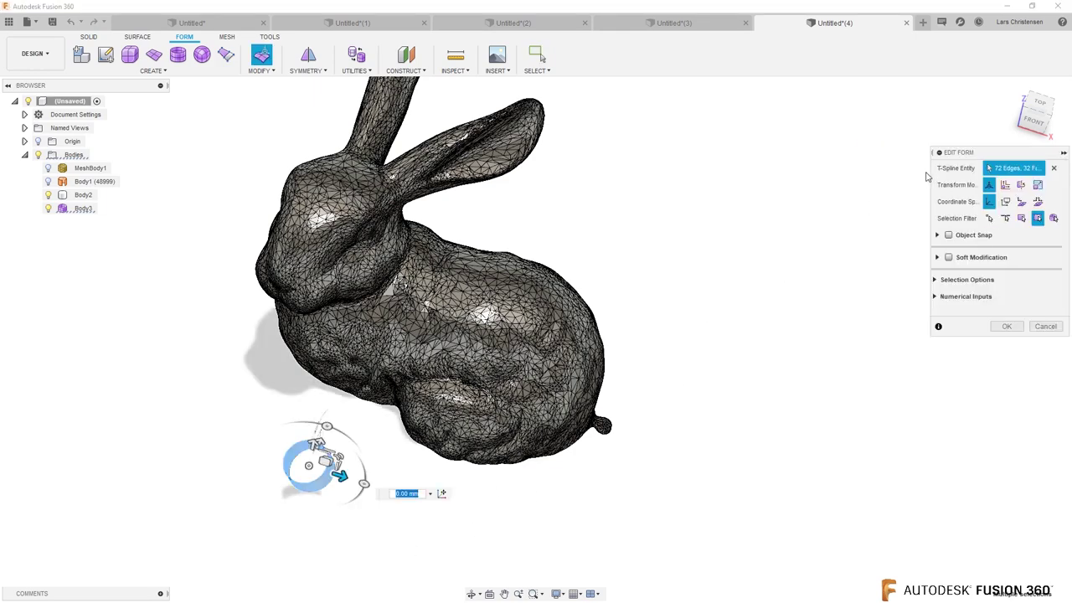
left_click(1034, 120)
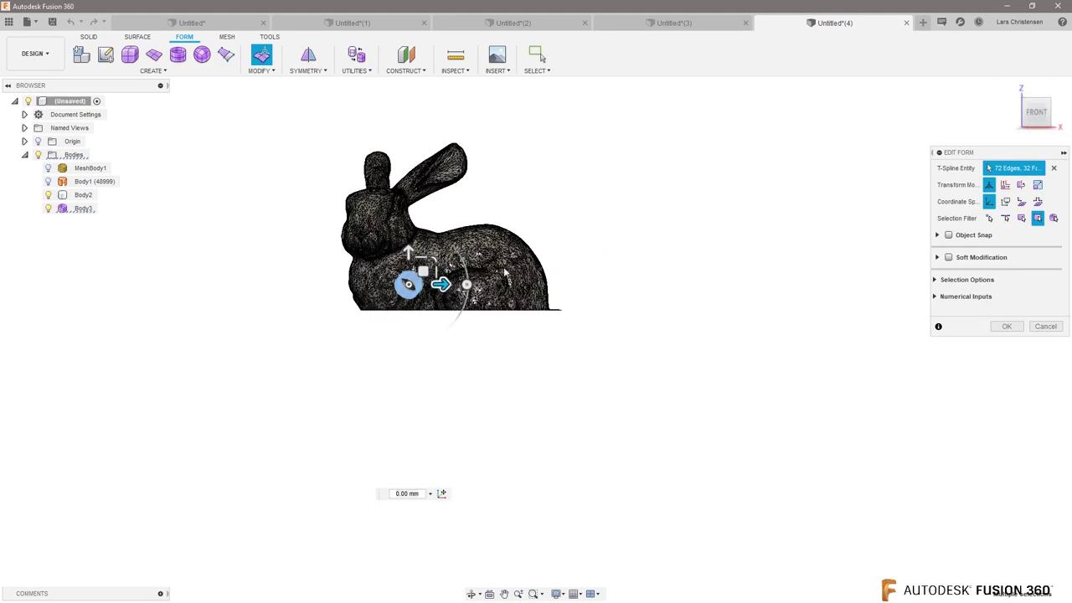
scroll(505, 272, "up", 5)
left_click_drag(273, 343, 266, 104)
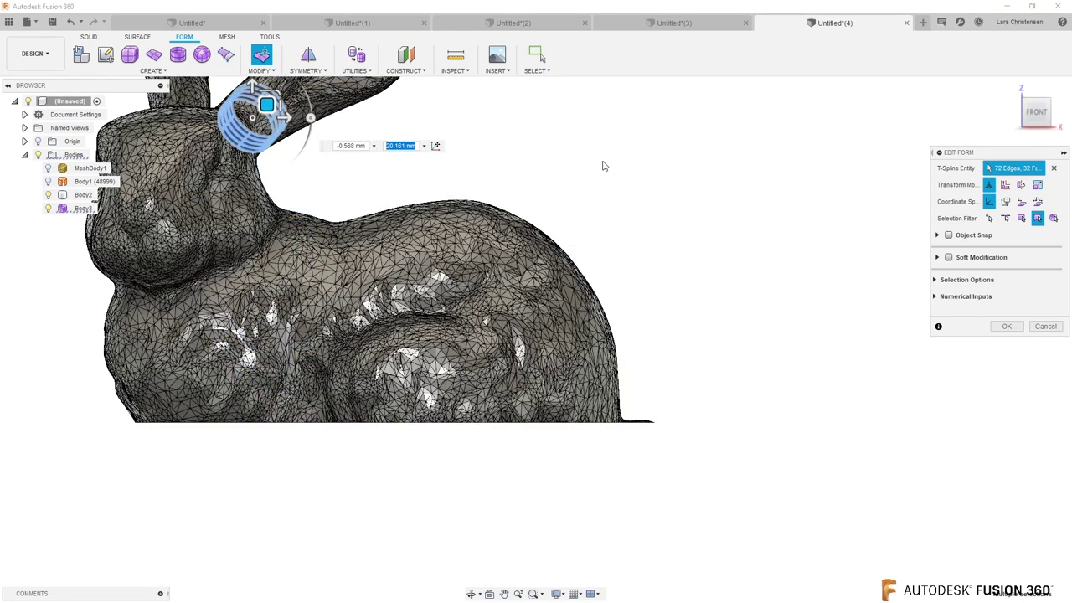
left_click(1060, 118)
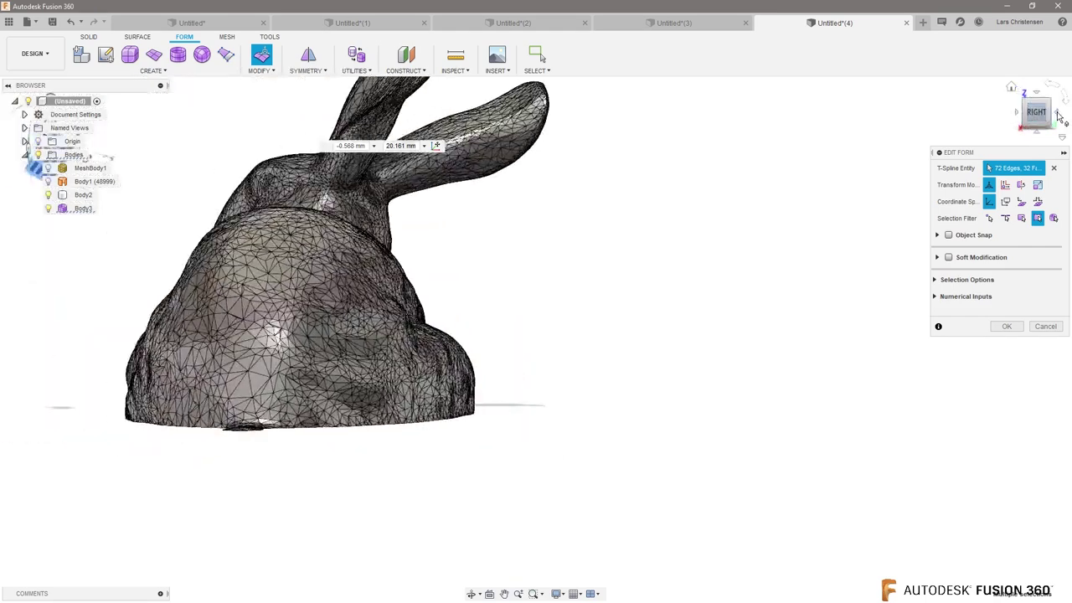
left_click_drag(155, 184, 359, 188)
Rotate the form cylinder about -85 degrees in the top view and -78 degrees in the front view so it wraps the ear's base
left_click(1039, 98)
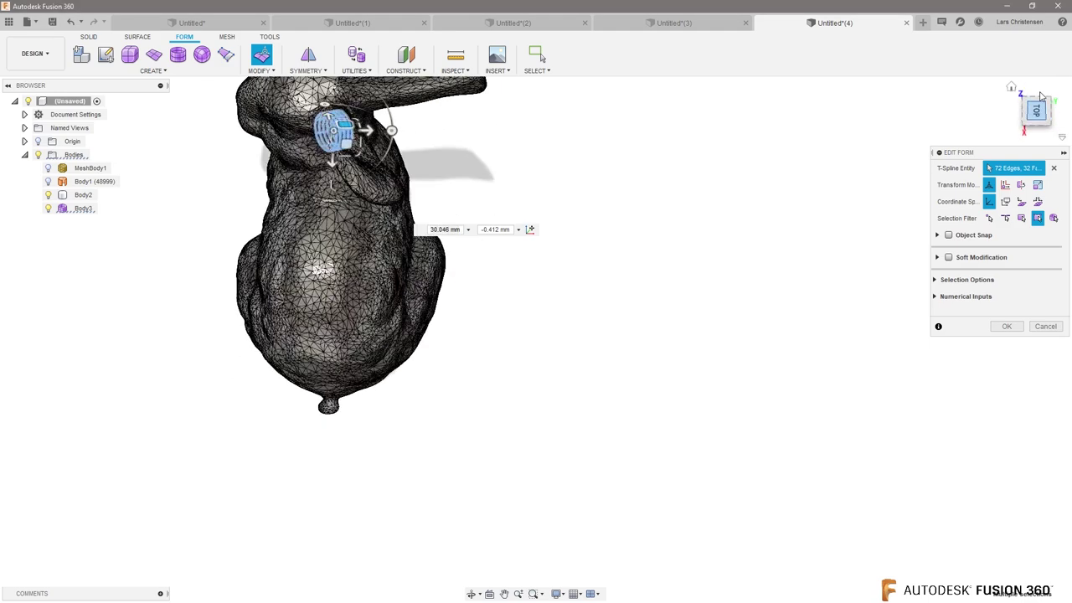
scroll(352, 134, "up", 5)
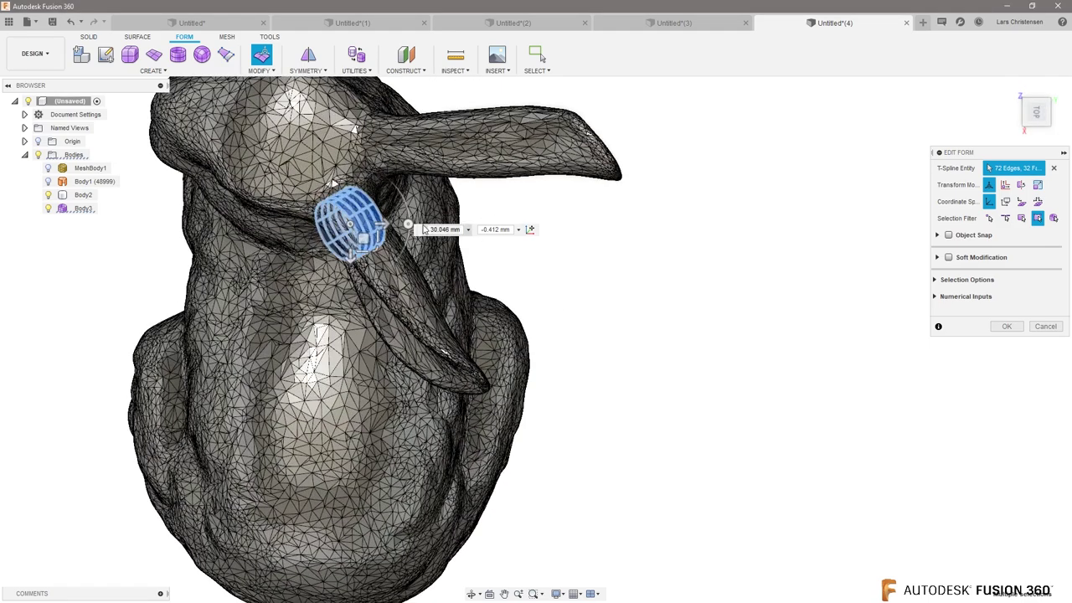
left_click_drag(410, 226, 356, 253)
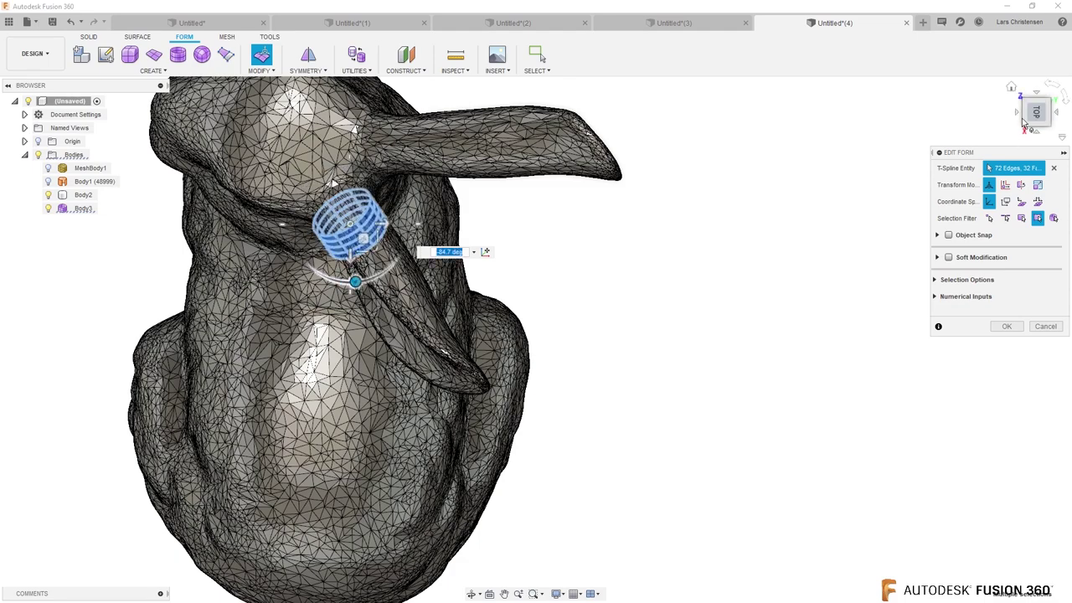
left_click(1027, 127)
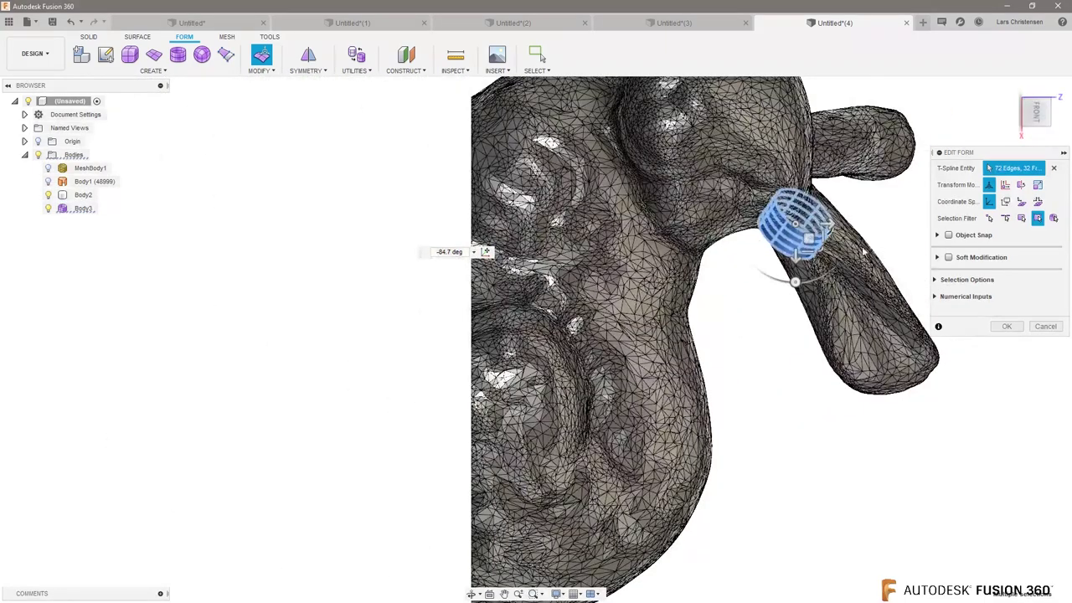
left_click_drag(795, 281, 851, 235)
key("F6")
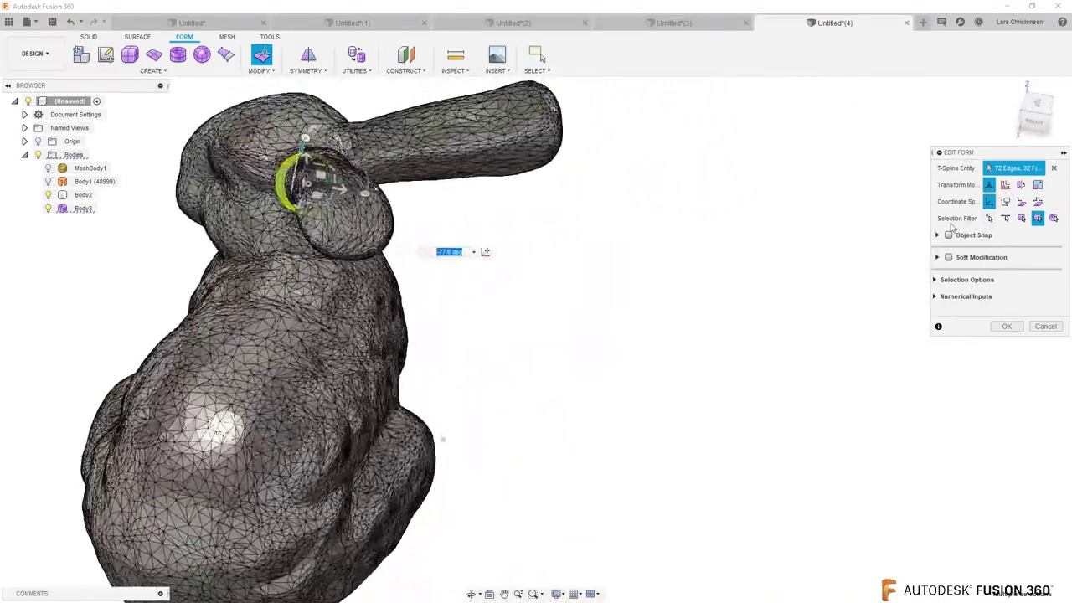
middle_click_drag(838, 251, 789, 256, "shift")
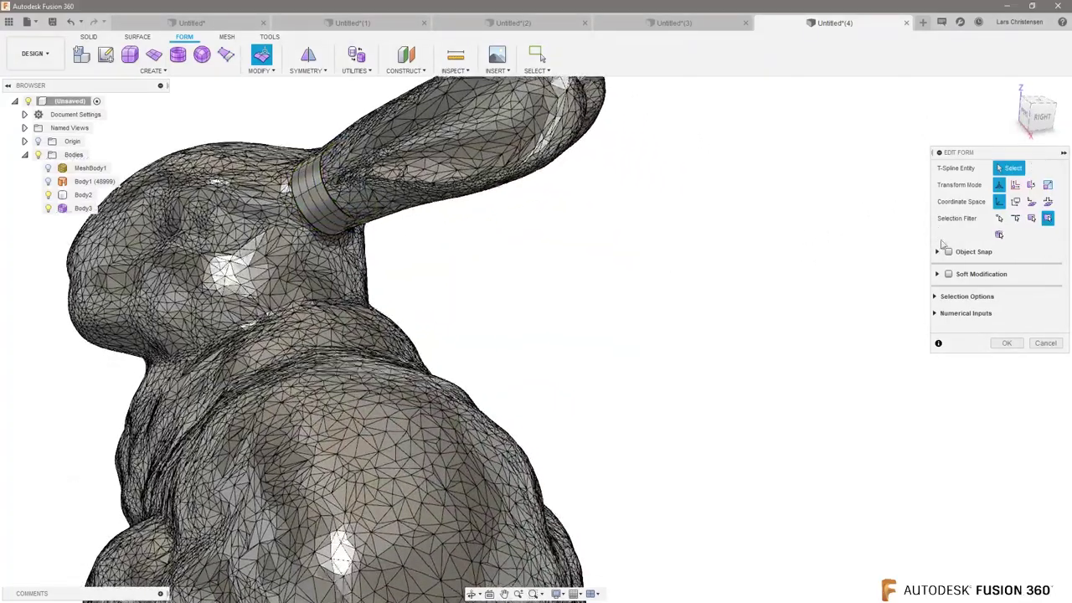
Select the form ring's outer edge loop, realign its manipulator to the ear, and extrude the loop about 17.5 mm along the ear
middle_click_drag(942, 243, 72, 203, "shift")
left_click(322, 192)
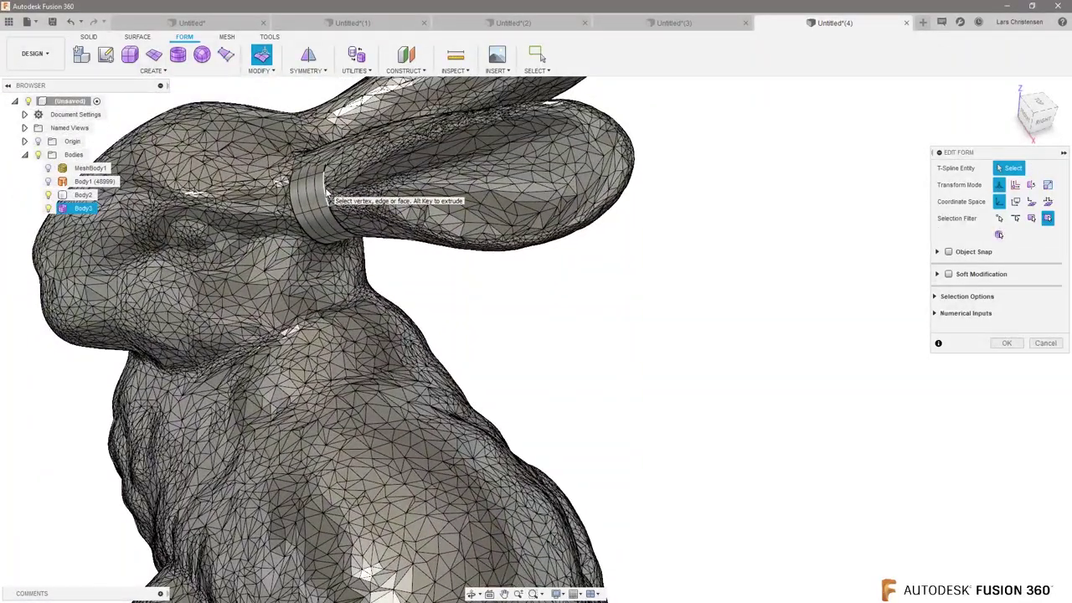
double_click(328, 193)
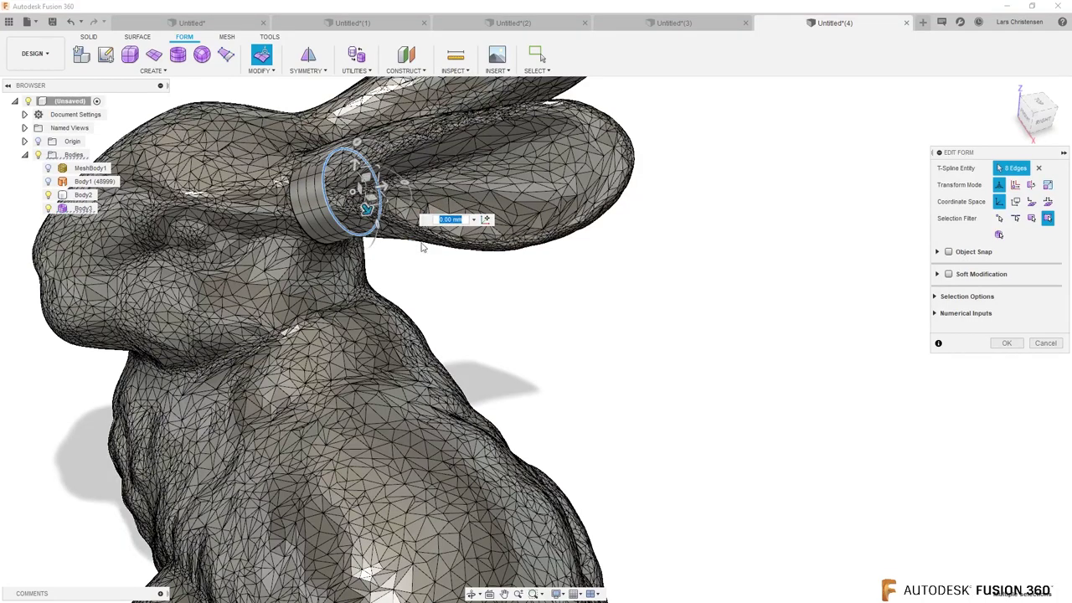
left_click(487, 220)
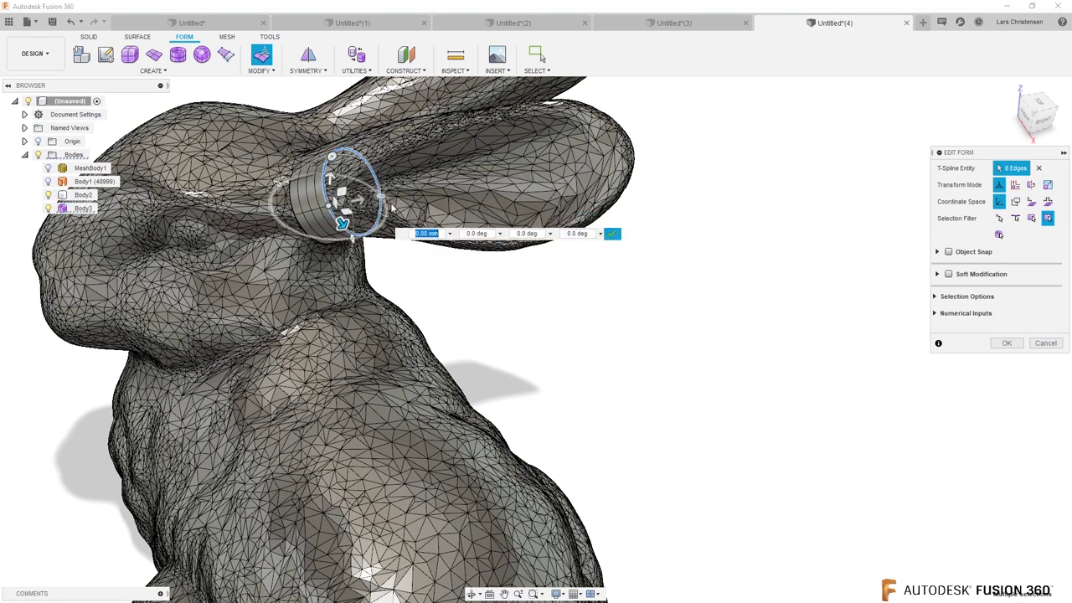
middle_click_drag(412, 276, 448, 159, "shift")
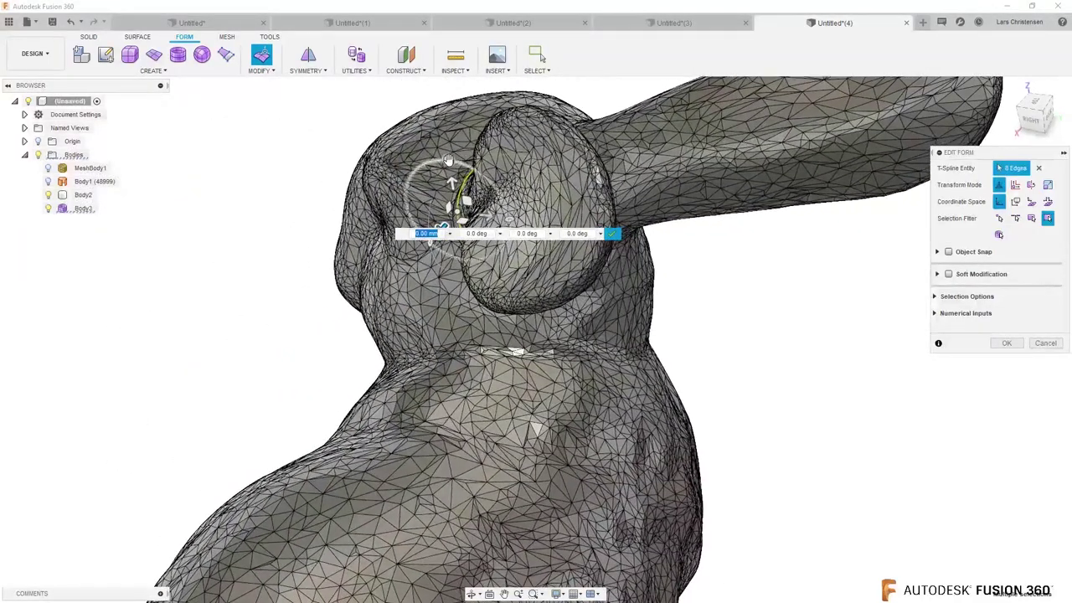
left_click_drag(508, 218, 578, 208)
middle_click_drag(579, 208, 290, 245, "shift")
left_click_drag(290, 243, 295, 207)
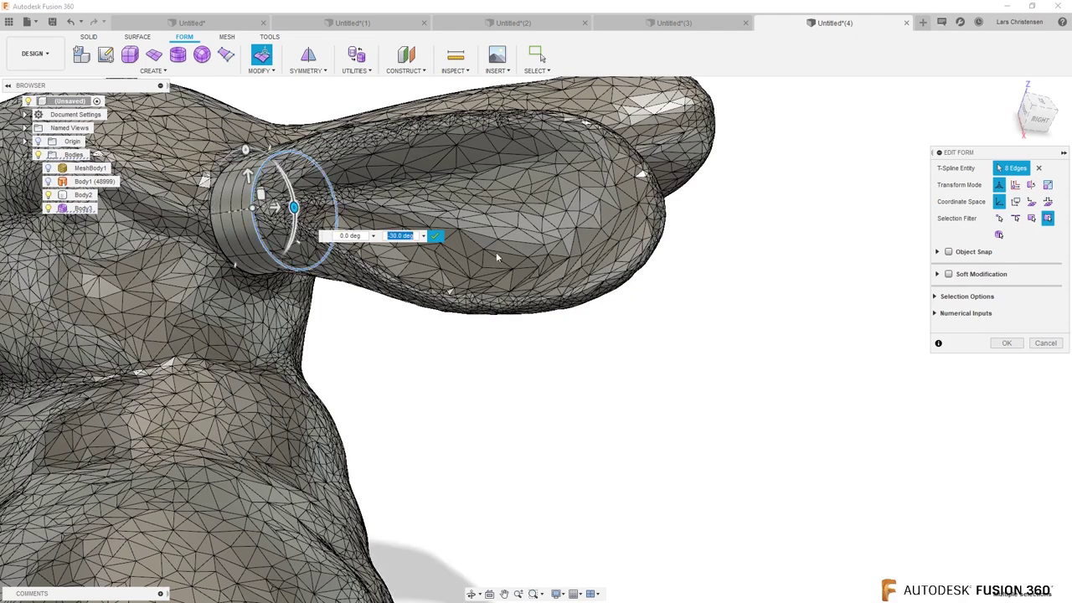
middle_click_drag(375, 319, 298, 248, "shift")
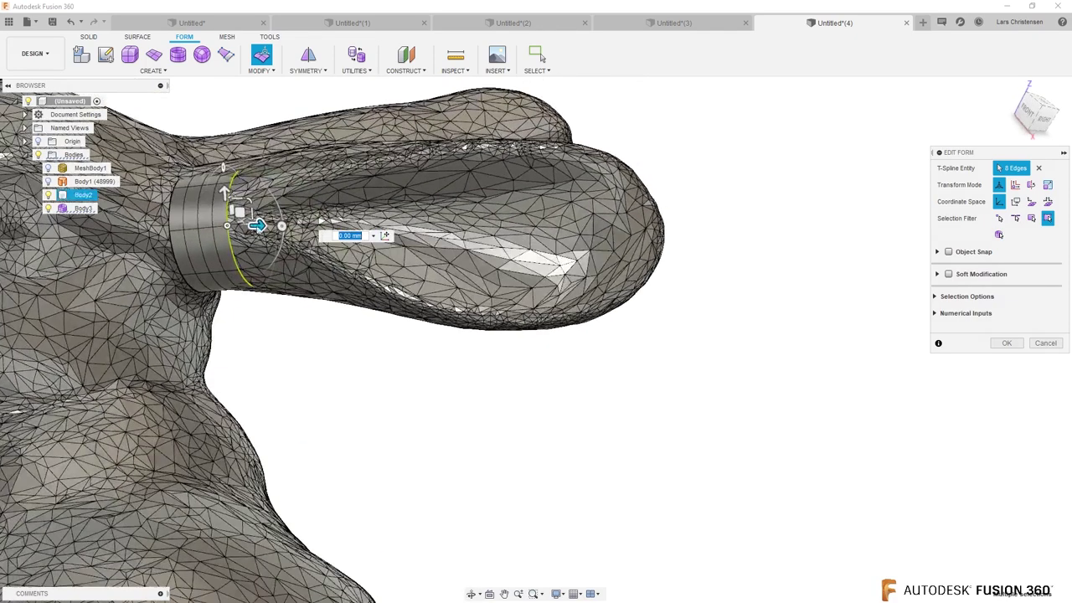
left_click_drag(258, 226, 689, 236)
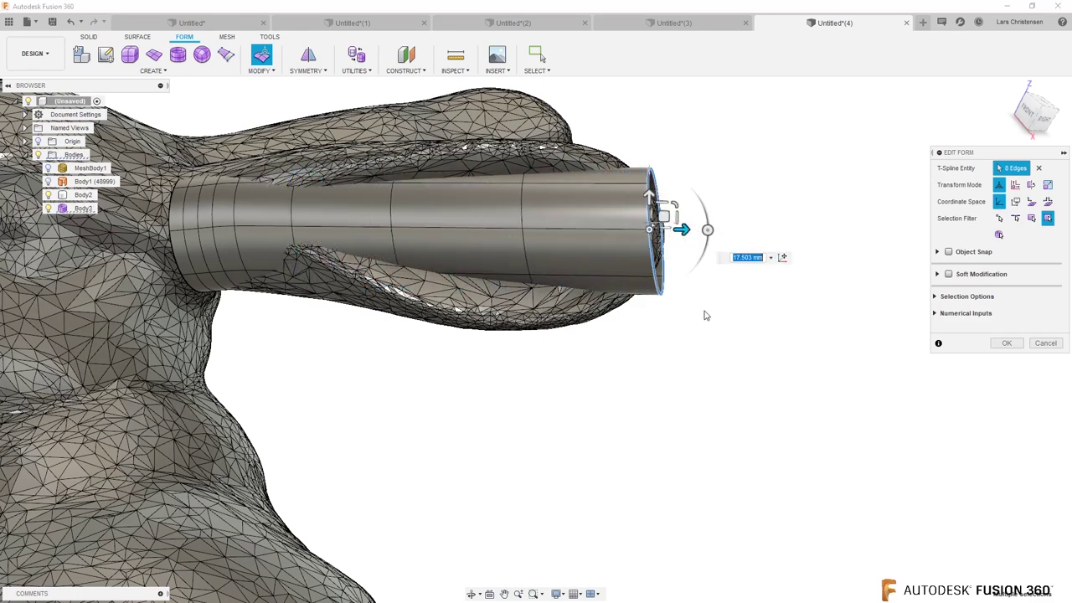
Scale the edge loop at the open end of the form sleeve by about 1.646 to flare it
double_click(658, 293)
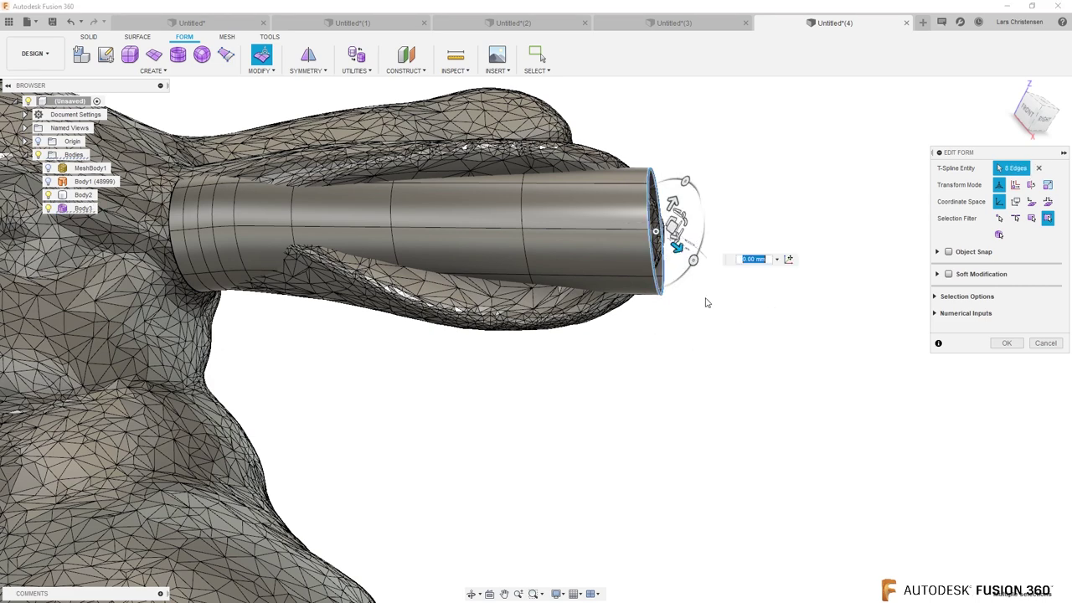
middle_click_drag(695, 314, 719, 278, "shift")
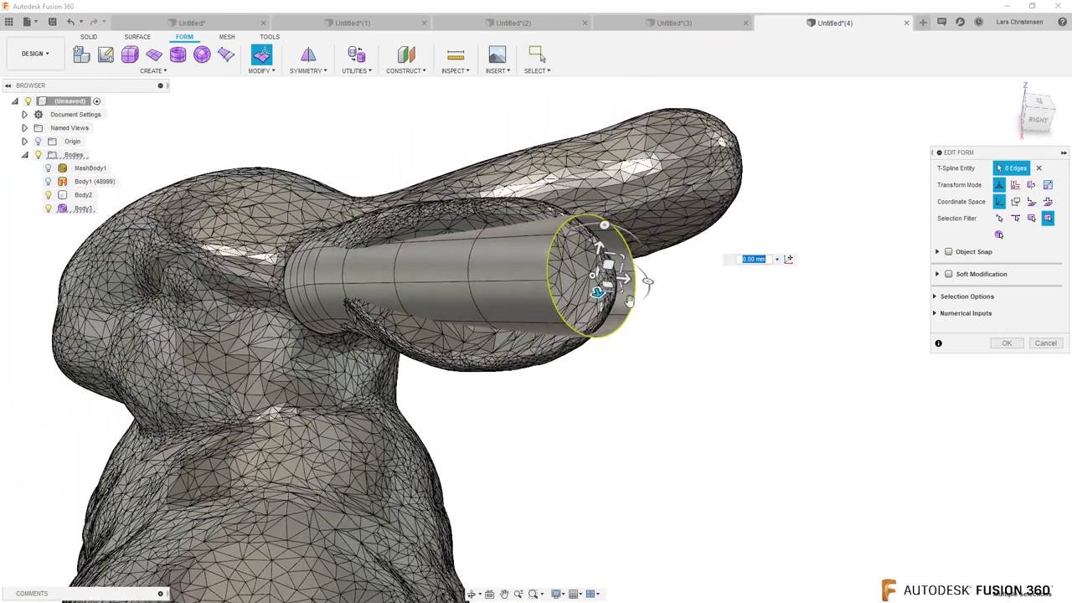
mouse_move(597, 279)
left_mouse_down()
mouse_move(547, 314)
mouse_move(586, 288)
left_mouse_up()
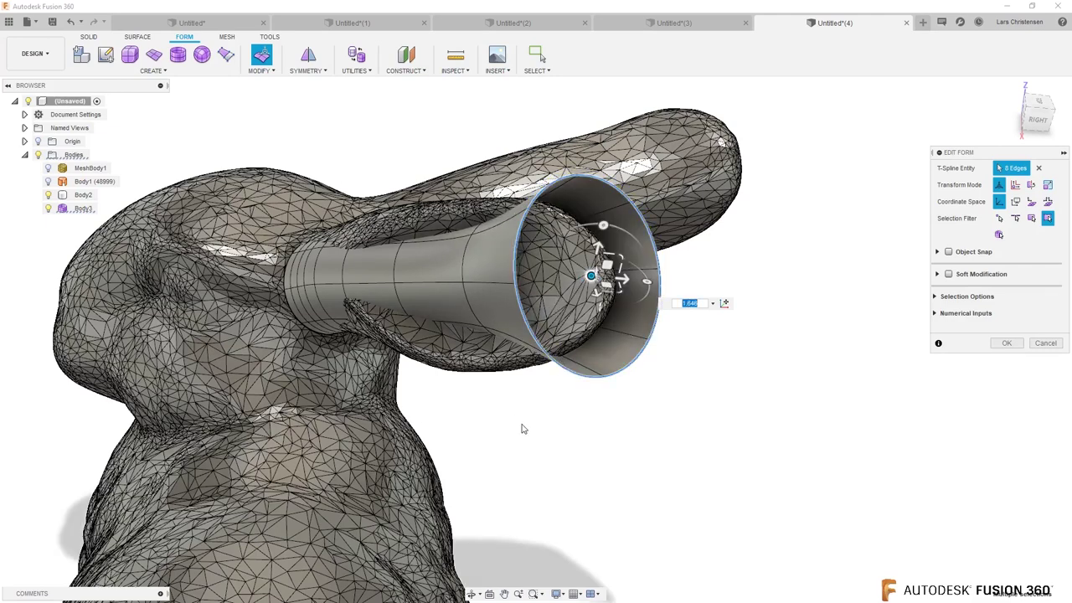
key("Escape")
Move a single lengthwise edge near the sleeve's flared end inward toward the hollow of the ear
middle_click_drag(602, 335, 511, 287, "shift")
left_click(509, 287)
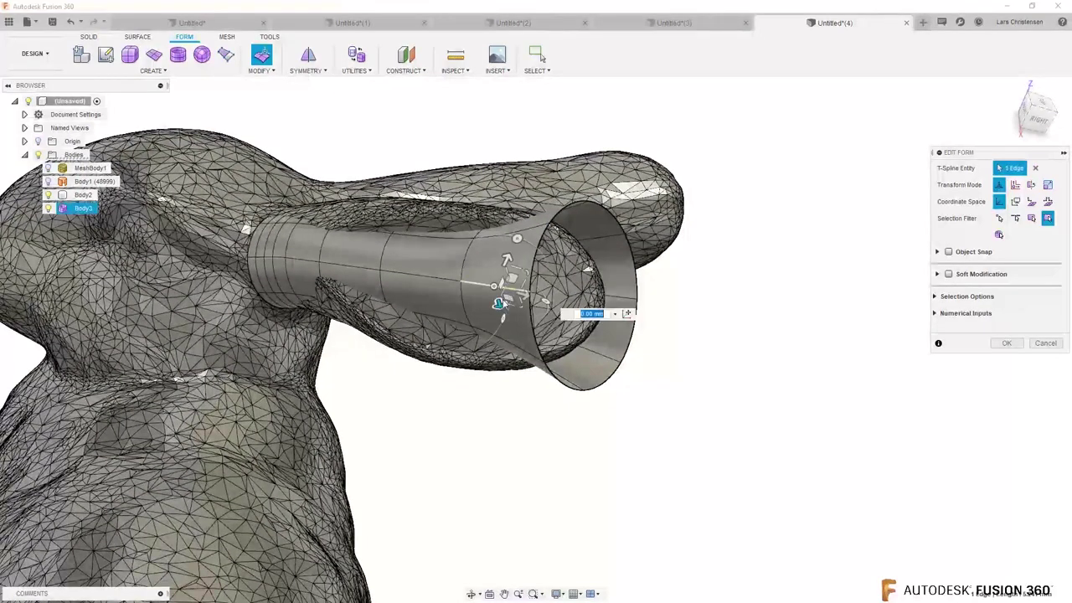
middle_click_drag(520, 303, 459, 295, "shift")
left_click_drag(459, 294, 576, 298)
left_click(754, 378)
Select the lengthwise row of edges along the sleeve's lower side, reorient the manipulator, and move the edges outward past the ear
middle_click_drag(753, 377, 531, 303, "shift")
double_click(572, 352)
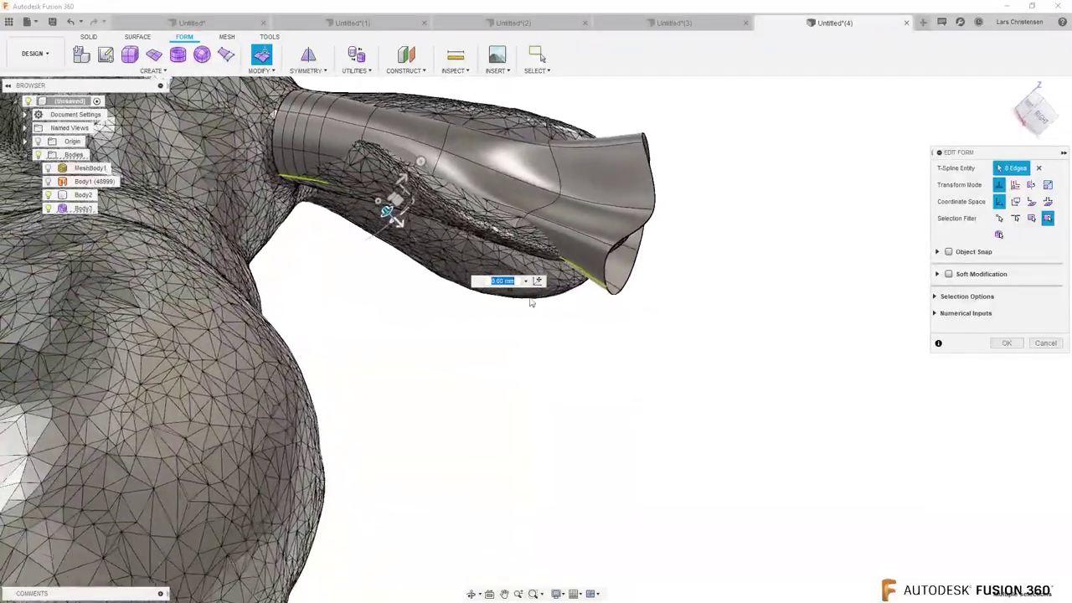
middle_click_drag(563, 251, 487, 201, "shift")
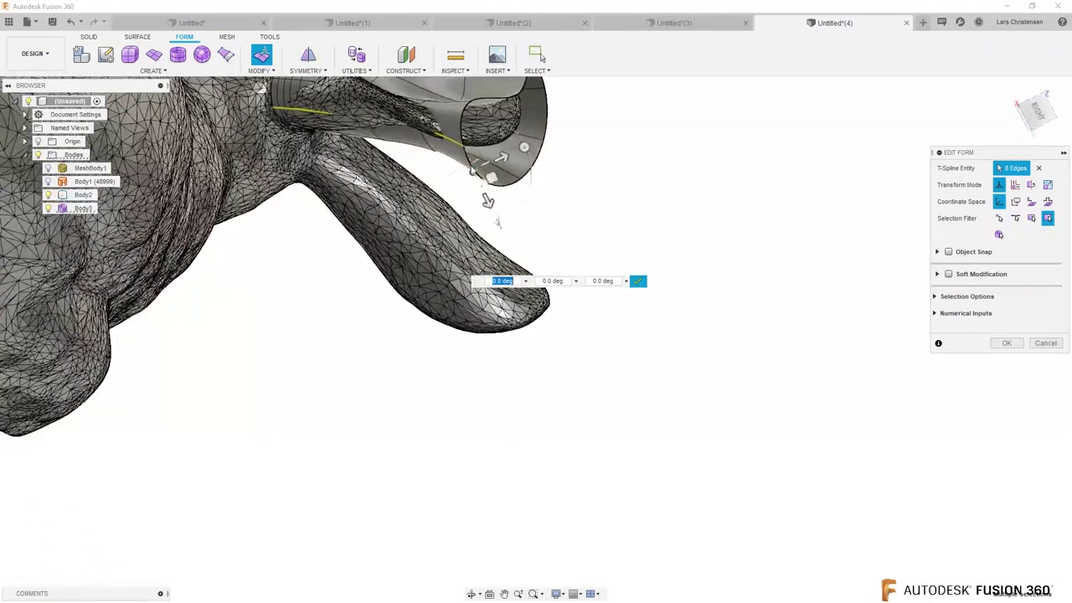
mouse_move(521, 190)
middle_mouse_down("shift")
mouse_move(569, 210)
mouse_move(558, 232)
mouse_move(508, 194)
middle_mouse_up("shift")
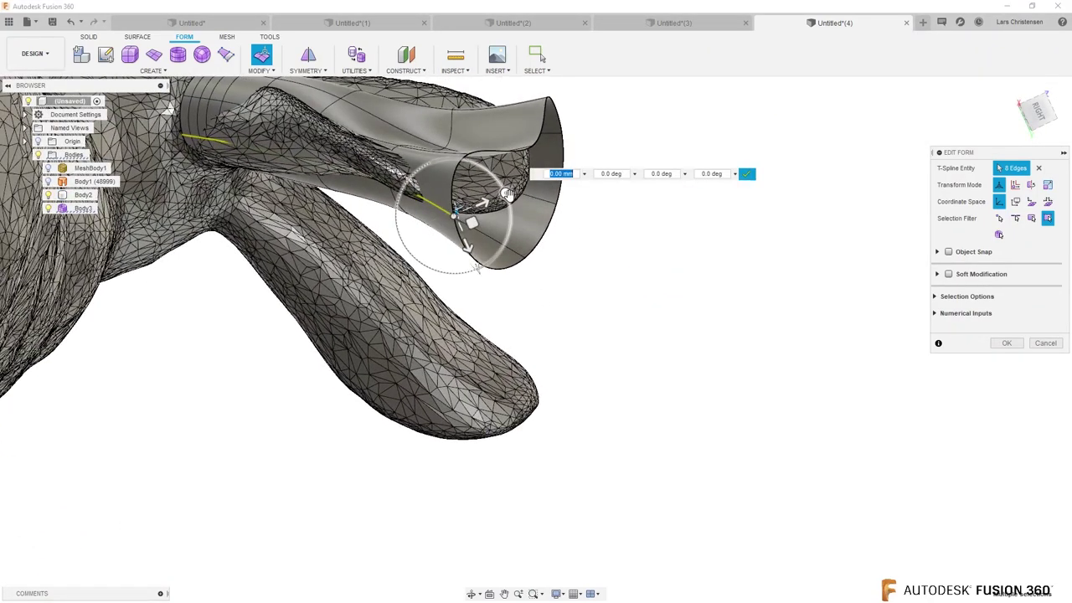
left_click_drag(508, 194, 473, 163)
middle_click_drag(600, 246, 301, 467, "shift")
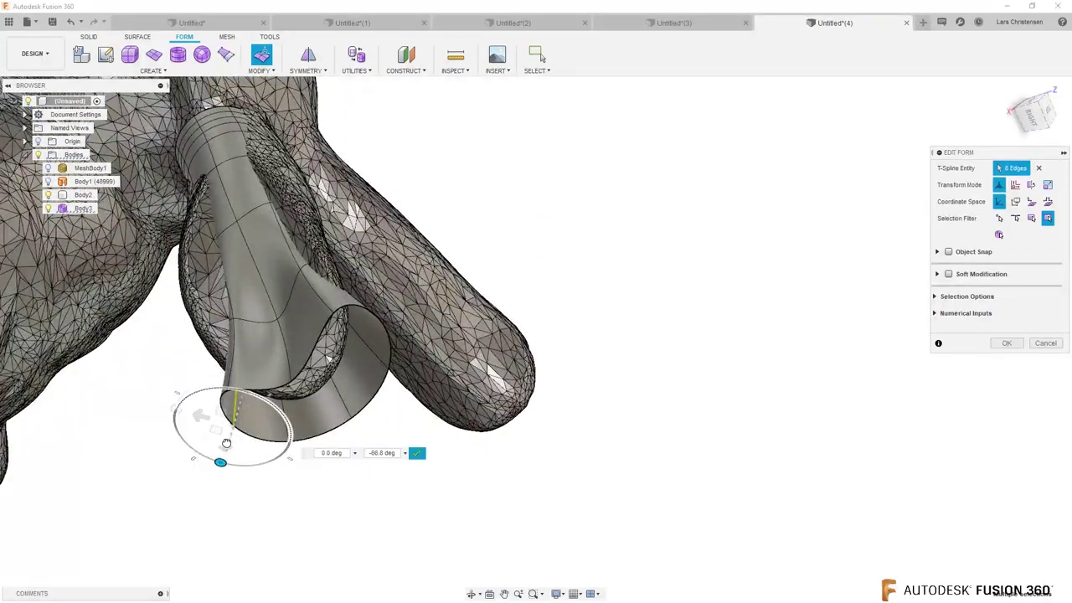
left_click_drag(226, 440, 365, 483)
middle_click_drag(397, 479, 295, 472, "shift")
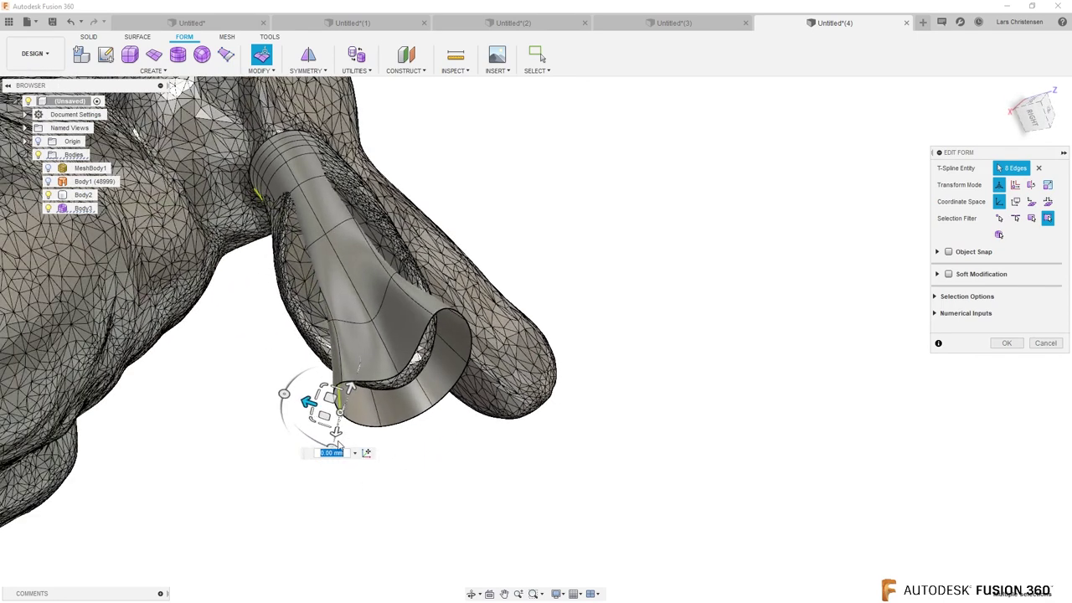
left_click_drag(308, 402, 223, 431)
middle_click_drag(261, 456, 28, 198, "shift")
left_click(531, 478)
Hide the bunny's solid body and select six adjoining faces along the middle of the form sleeve
left_click(48, 195)
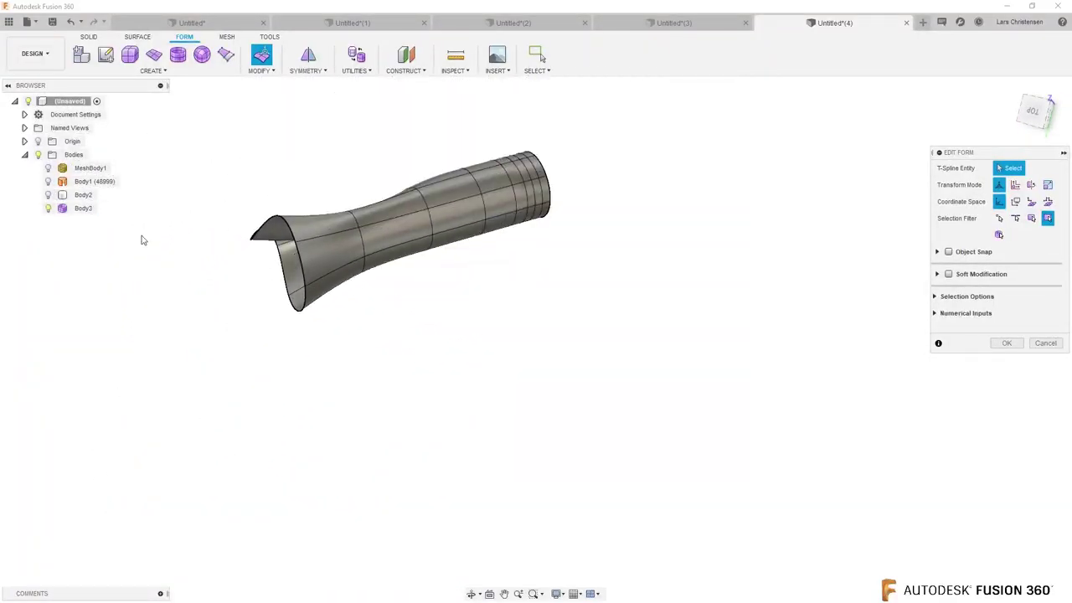
middle_click_drag(141, 237, 423, 299, "shift")
left_click(400, 243)
left_click(392, 221, "shift")
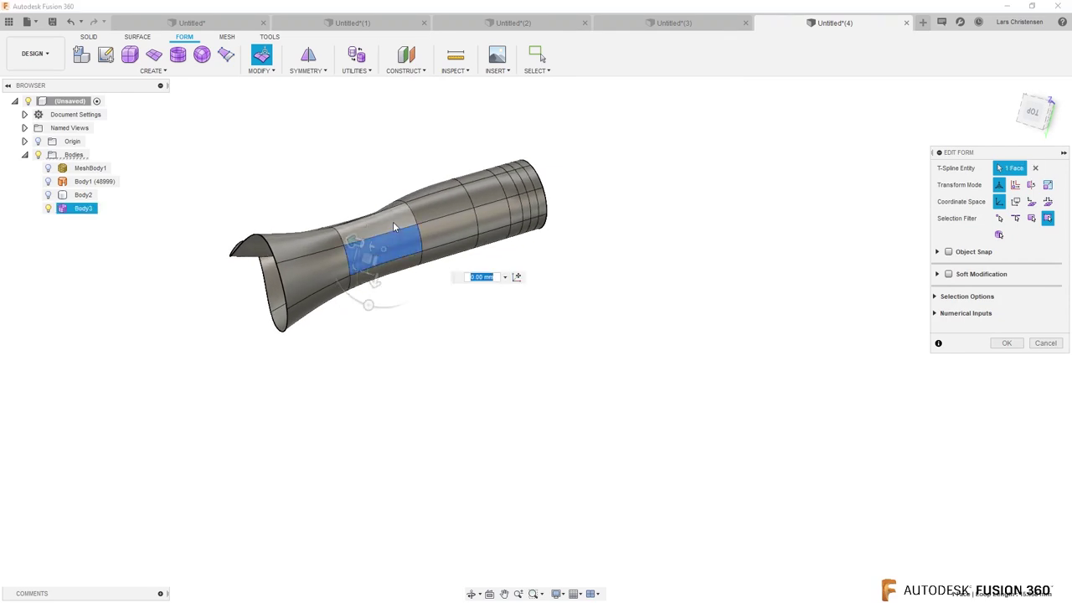
left_click(441, 201, "shift")
left_click(446, 231, "shift")
left_click(484, 224, "shift")
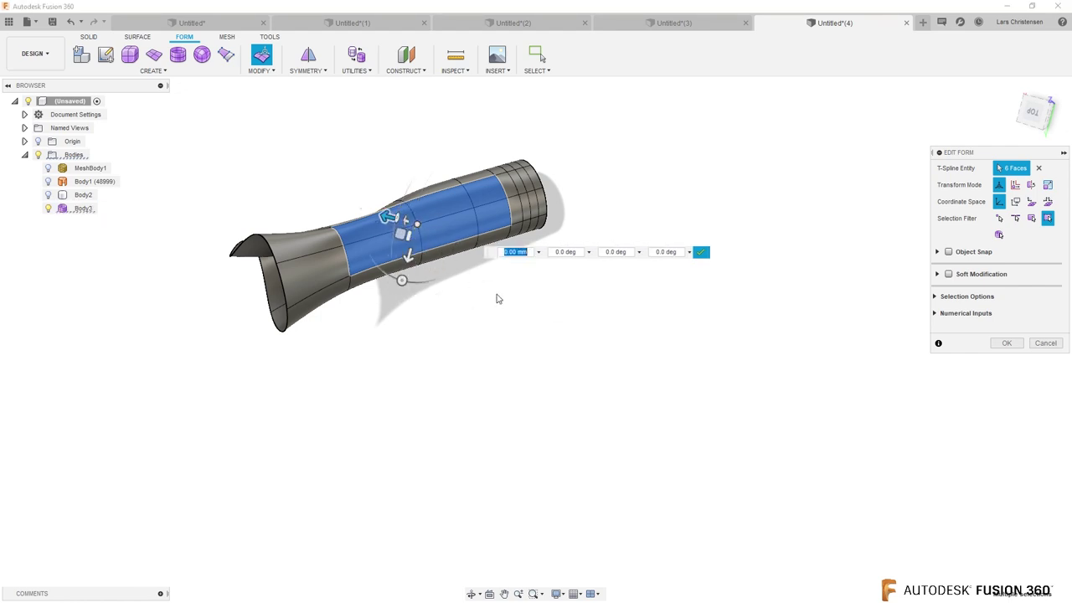
Realign the manipulator to the six faces, show the bunny body again, move the faces about -0.73 mm, and finish Edit Form
left_click(398, 219)
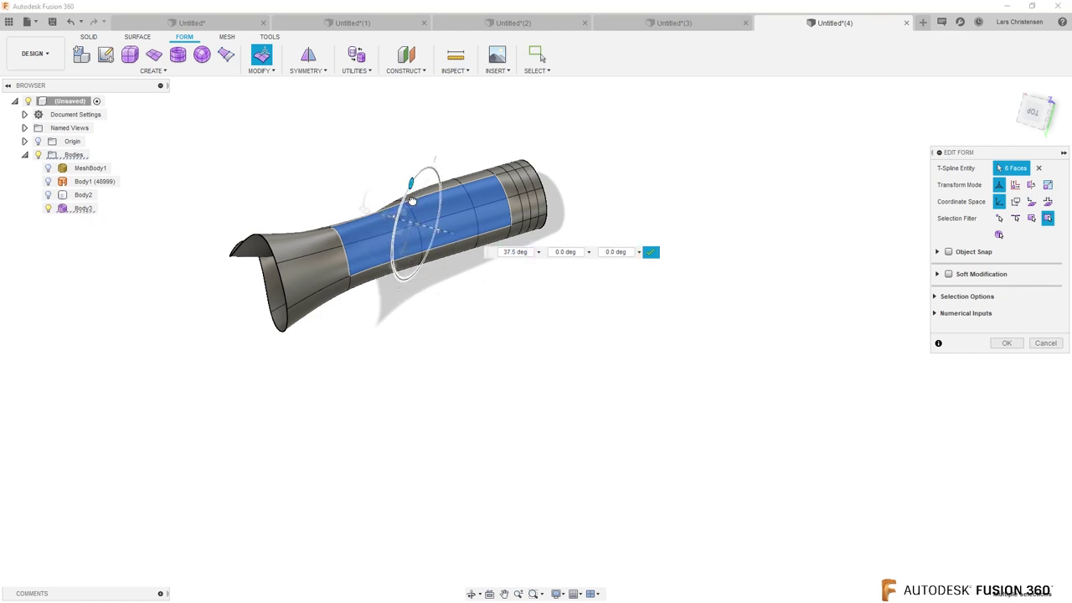
left_click_drag(397, 257, 445, 251)
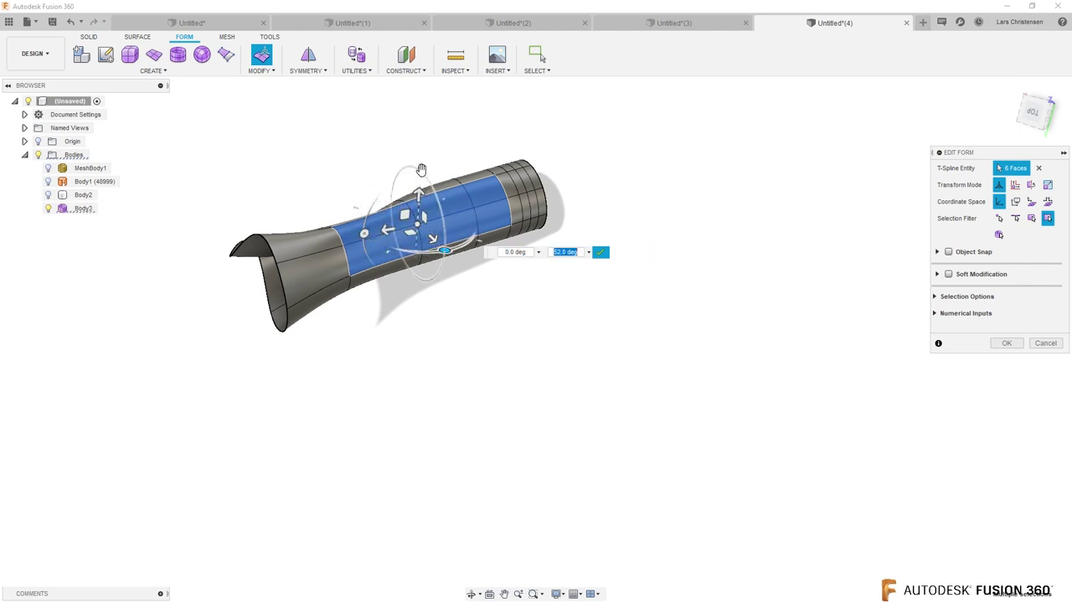
left_click_drag(421, 170, 430, 185)
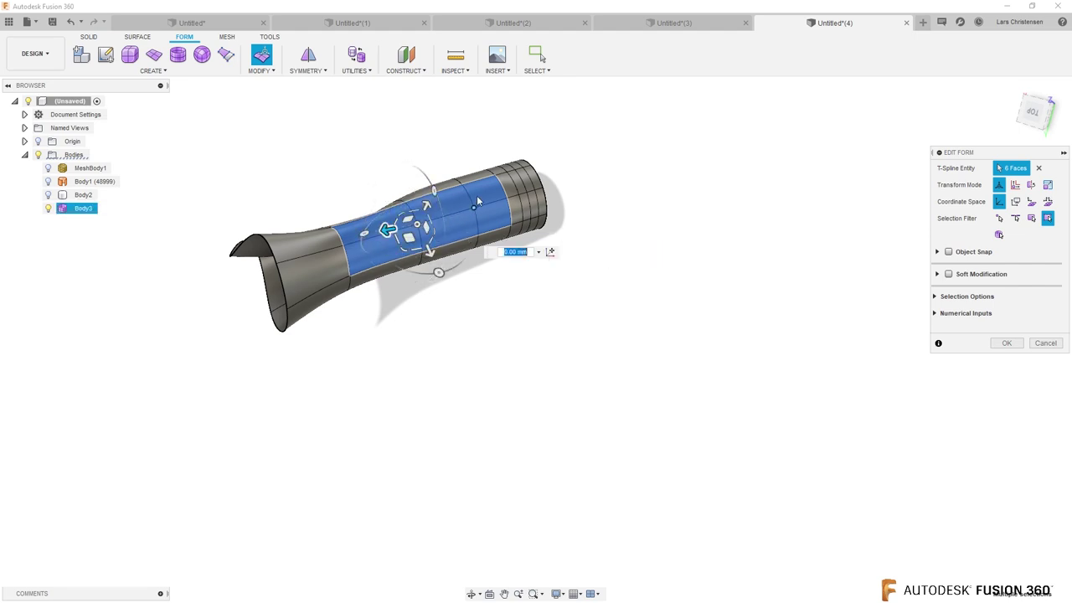
middle_click_drag(693, 320, 536, 293, "shift")
left_click_drag(434, 237, 453, 191)
left_click(48, 195)
middle_click_drag(636, 276, 570, 257, "shift")
mouse_move(449, 263)
left_mouse_down()
mouse_move(437, 299)
mouse_move(444, 277)
left_mouse_up()
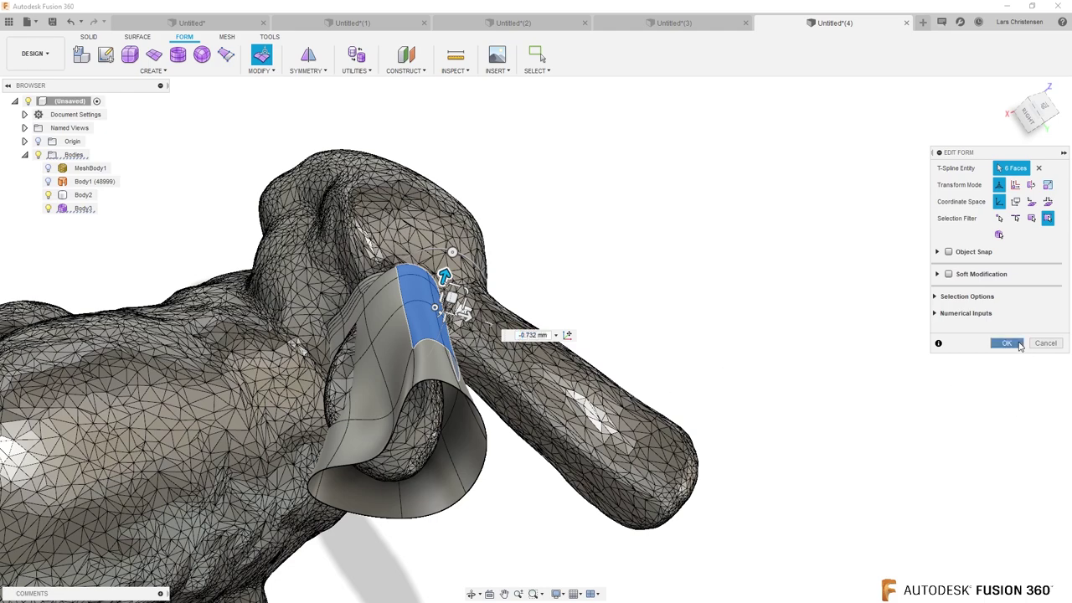
left_click(1008, 343)
key("shift+F6")
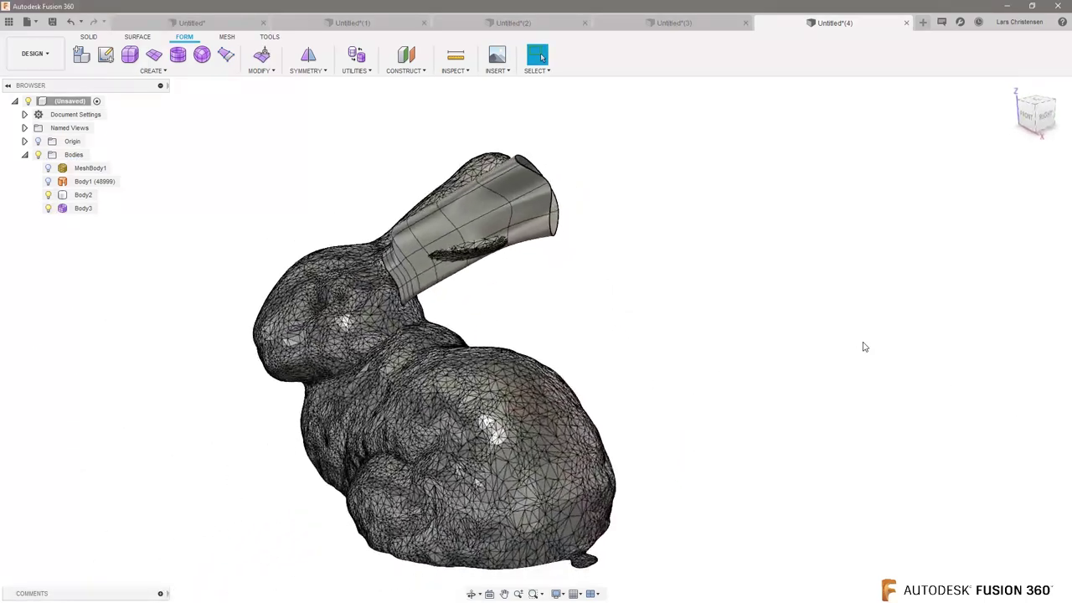
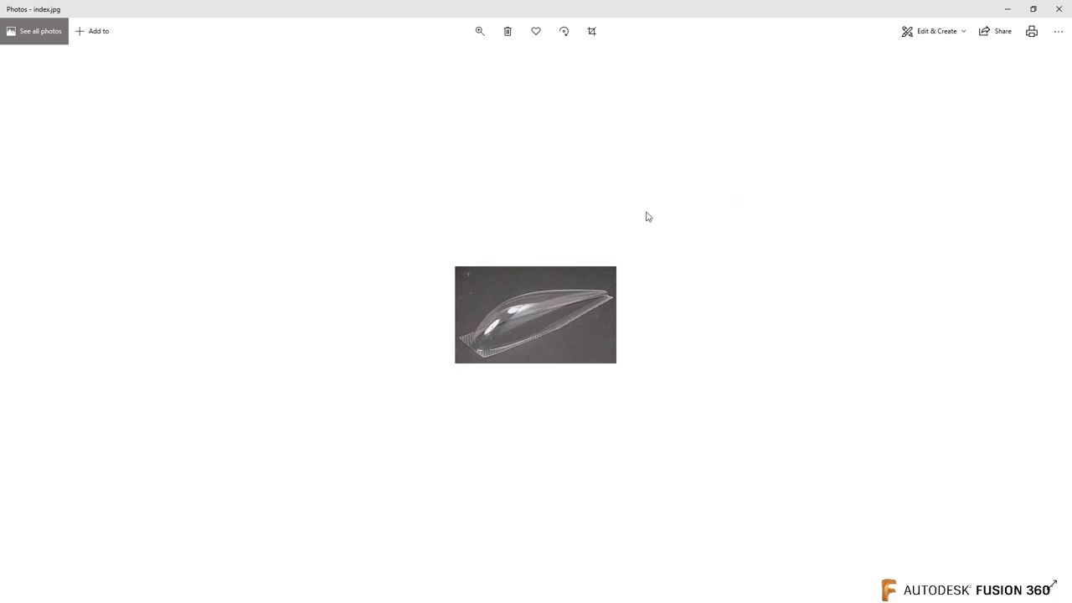
Close the reference photo and look through each open design, ending on the bunny with its ear sleeve
left_click(1060, 8)
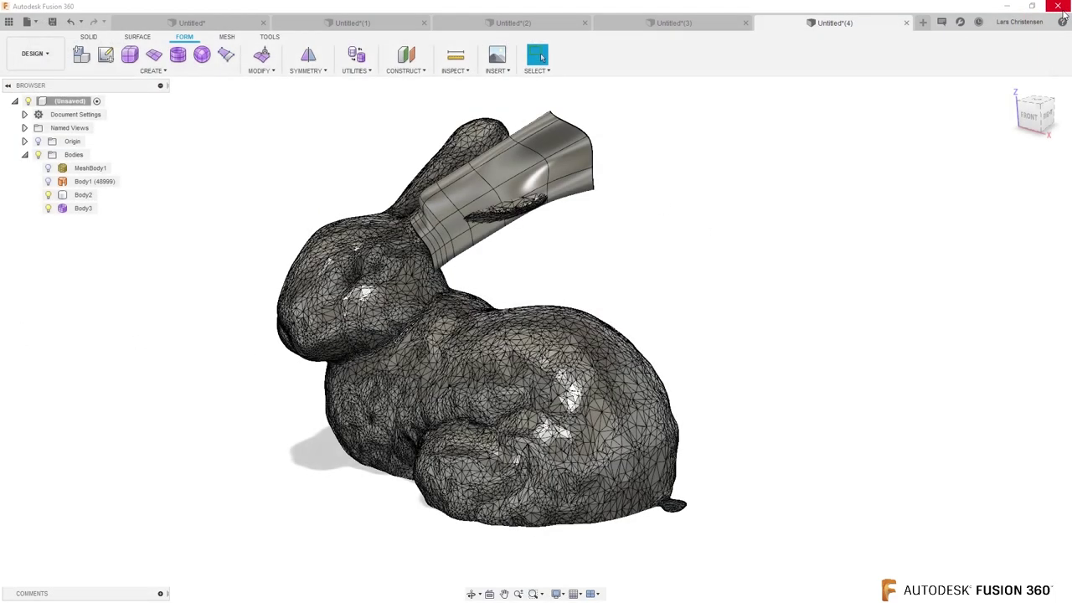
left_click(208, 24)
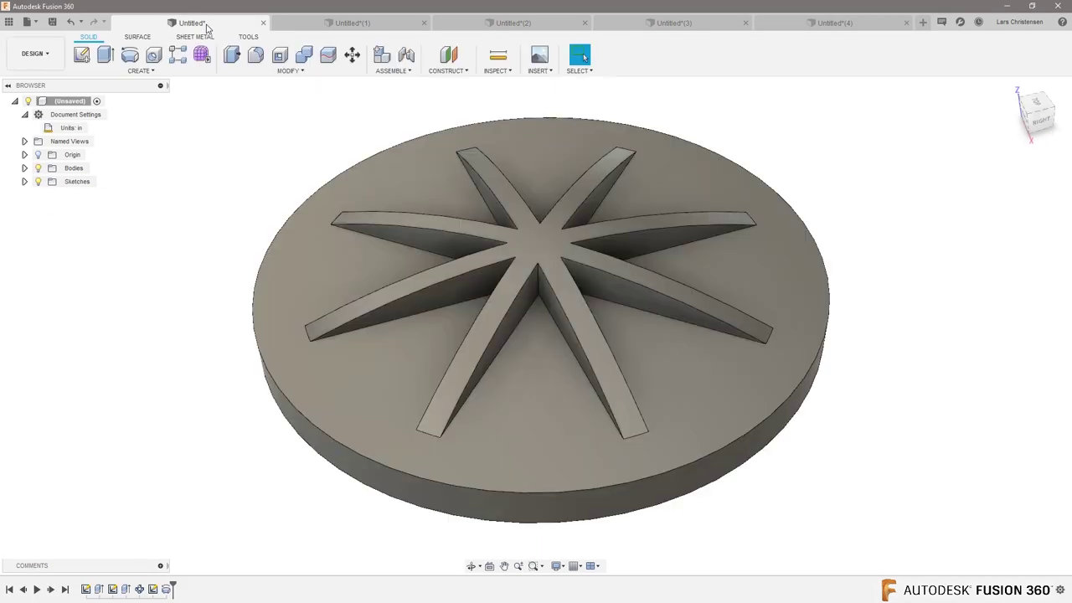
left_click(317, 24)
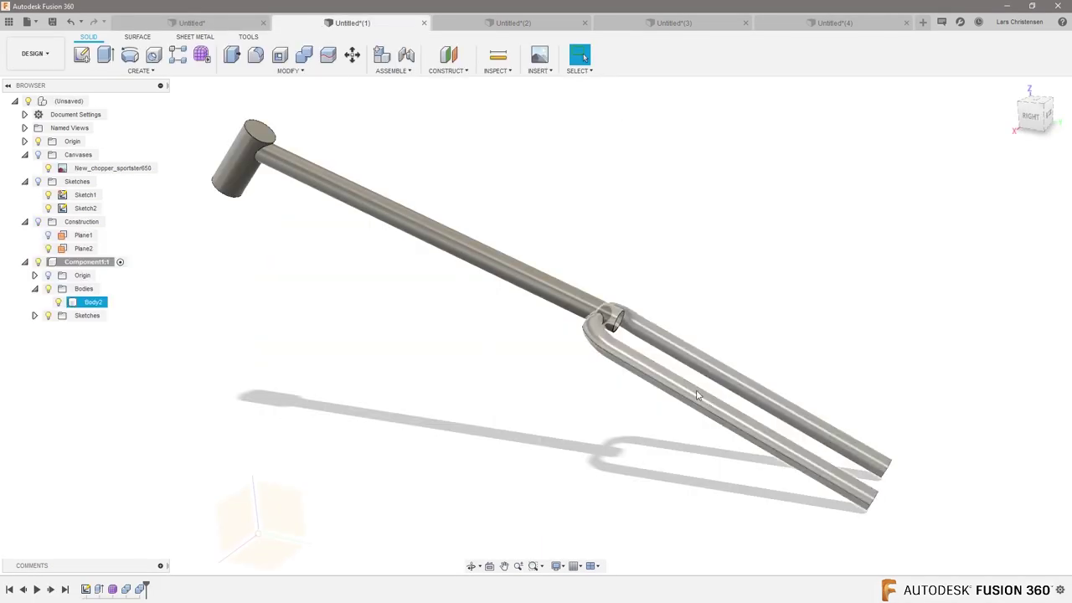
left_click(507, 24)
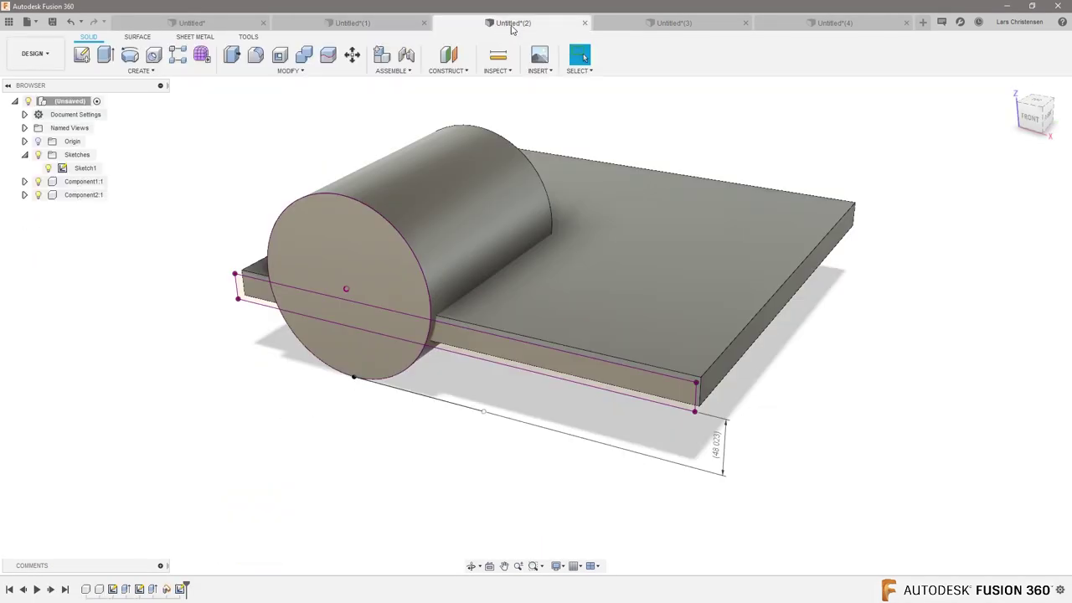
left_click(663, 29)
left_click(802, 28)
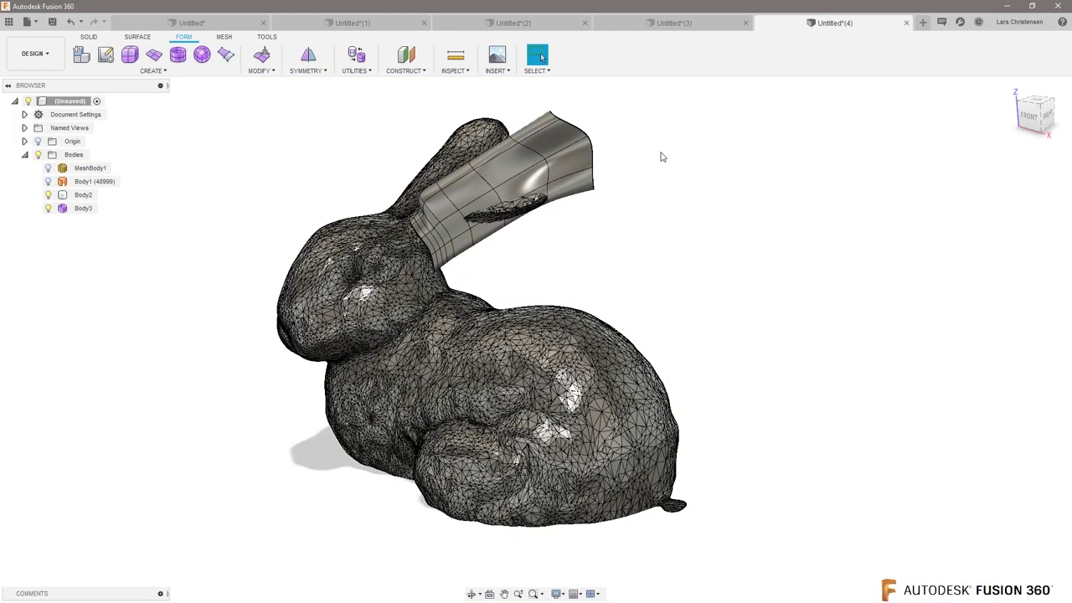
middle_click_drag(653, 246, 293, 354, "shift")
scroll(292, 354, "up", 2)
left_click(816, 382)
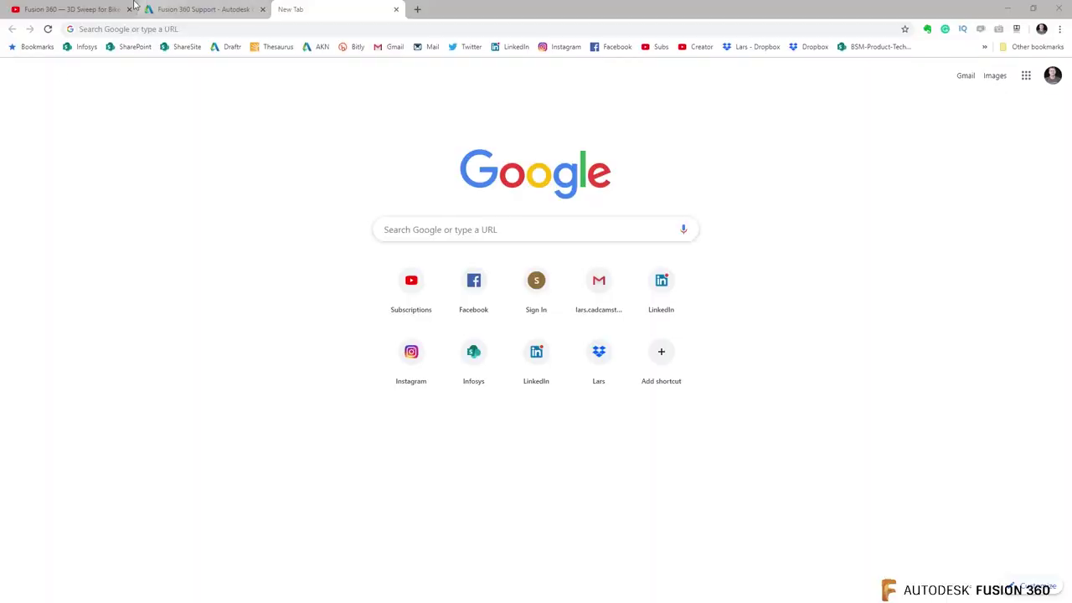
Switch to the YouTube page in the browser, append 113 to the existing Fusion 360 search, and run it
left_click(84, 9)
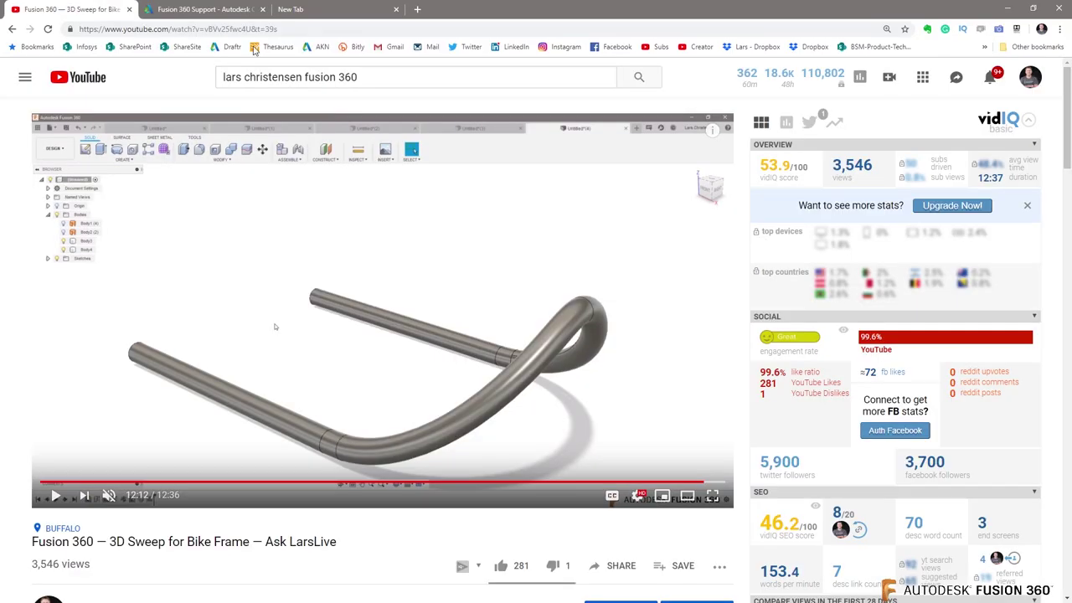
left_click(402, 79)
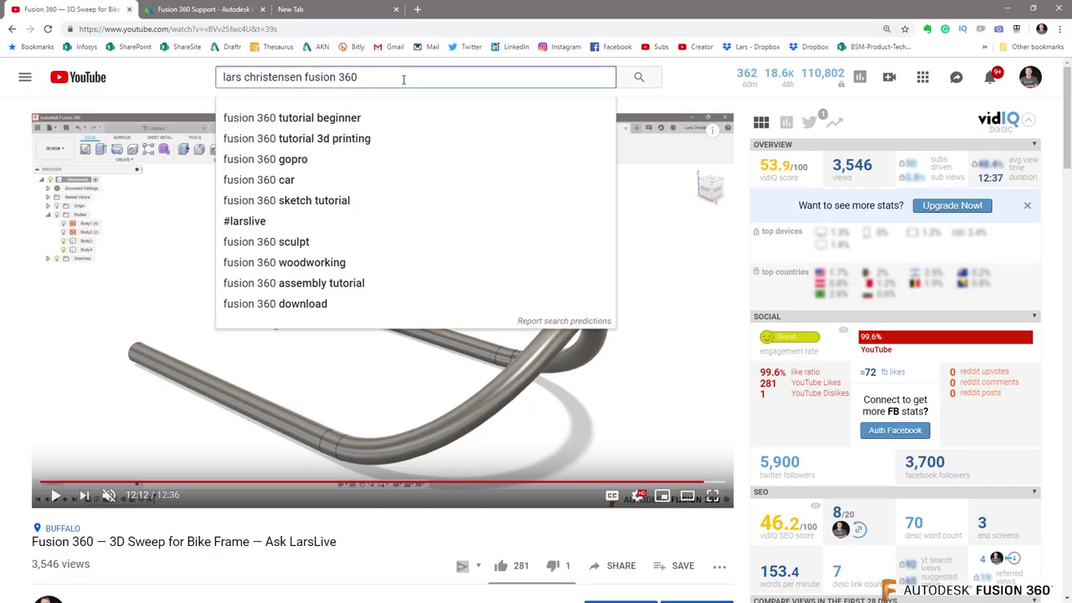
type("113")
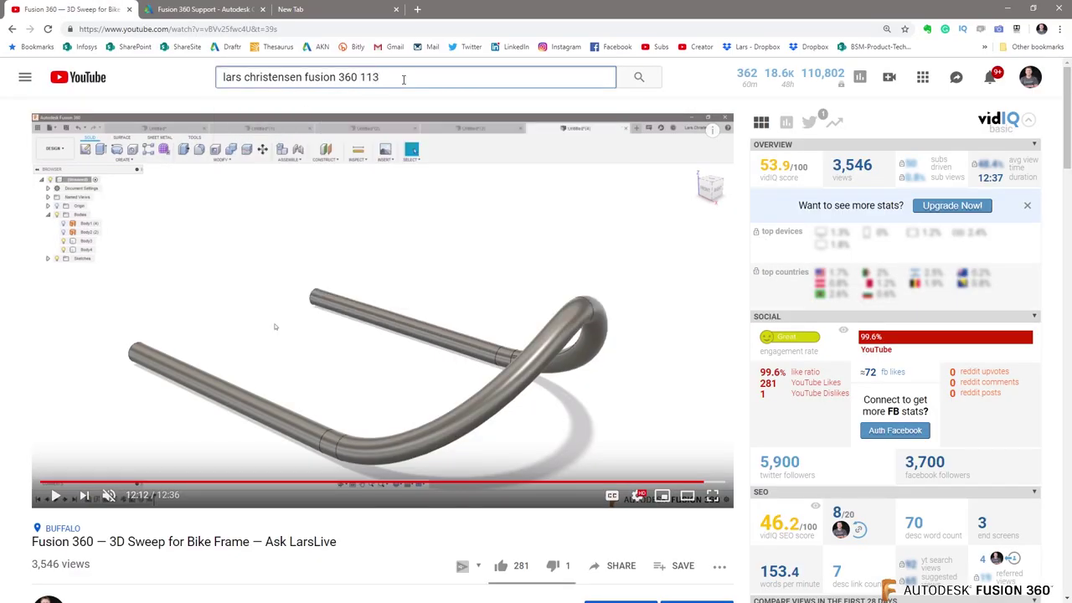
key("Return")
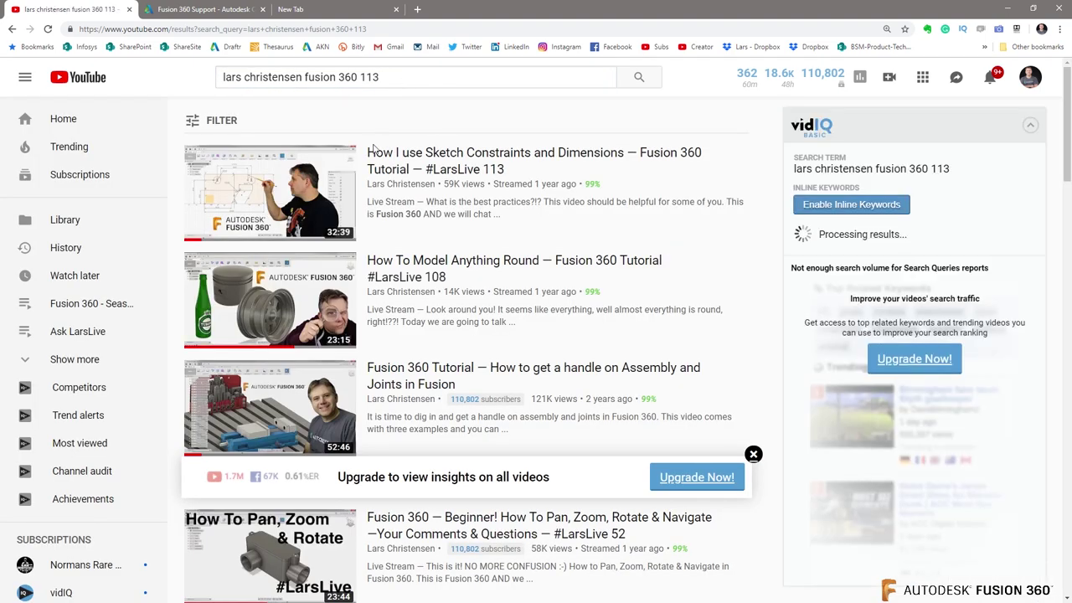
Open the Fusion 360 tutorial video on sketch constraints and dimensions (number 113) and skim through its timeline
left_click(456, 159)
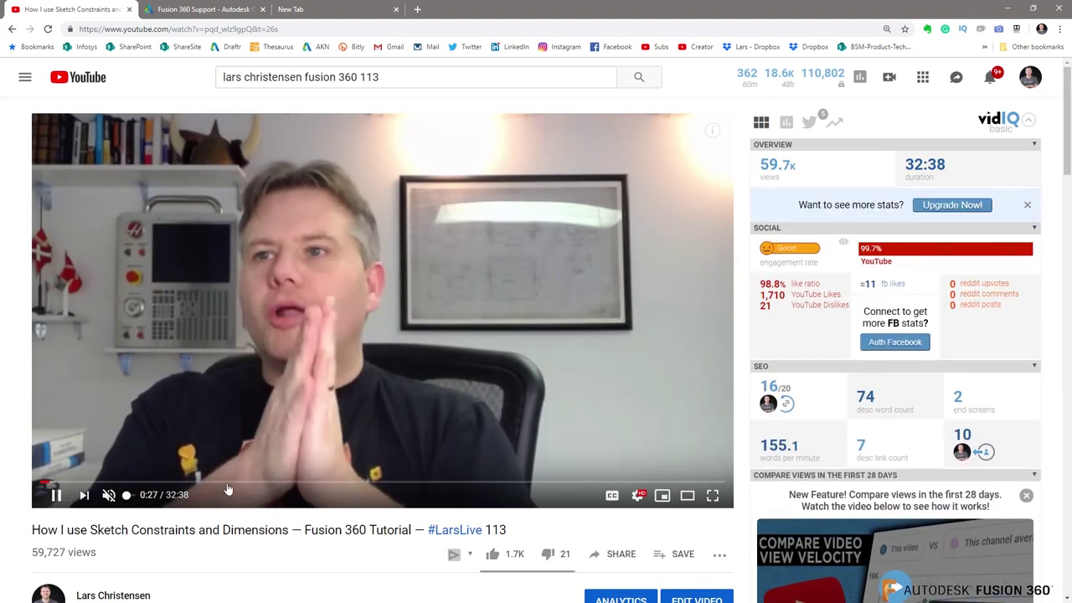
left_click(227, 485)
left_click_drag(227, 485, 589, 482)
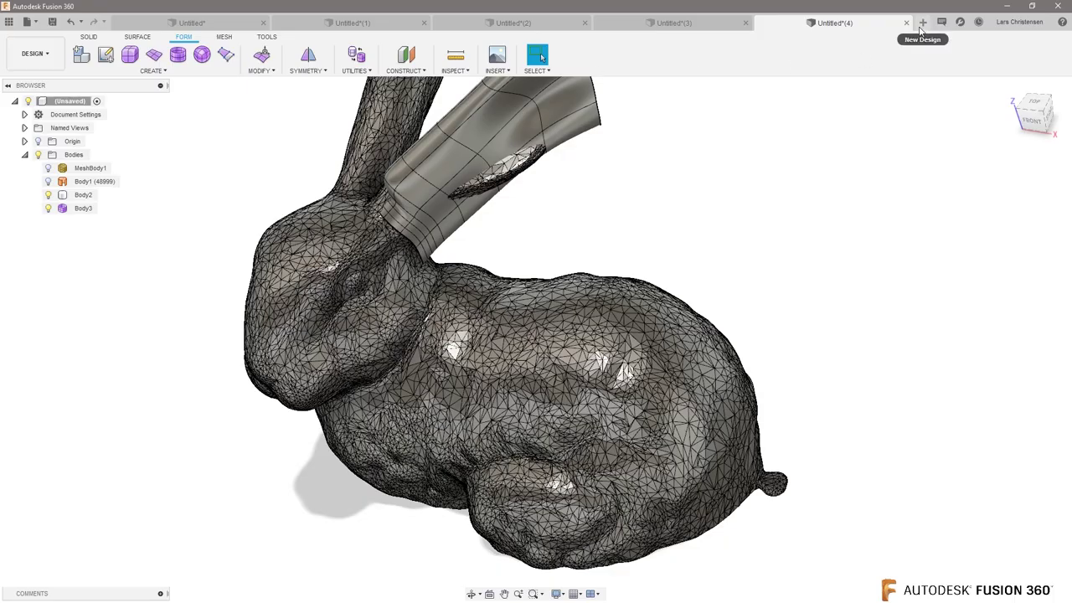
In a new Fusion 360 design, sketch a horizontal line about 78 mm long from the origin on the front plane
left_click(922, 23)
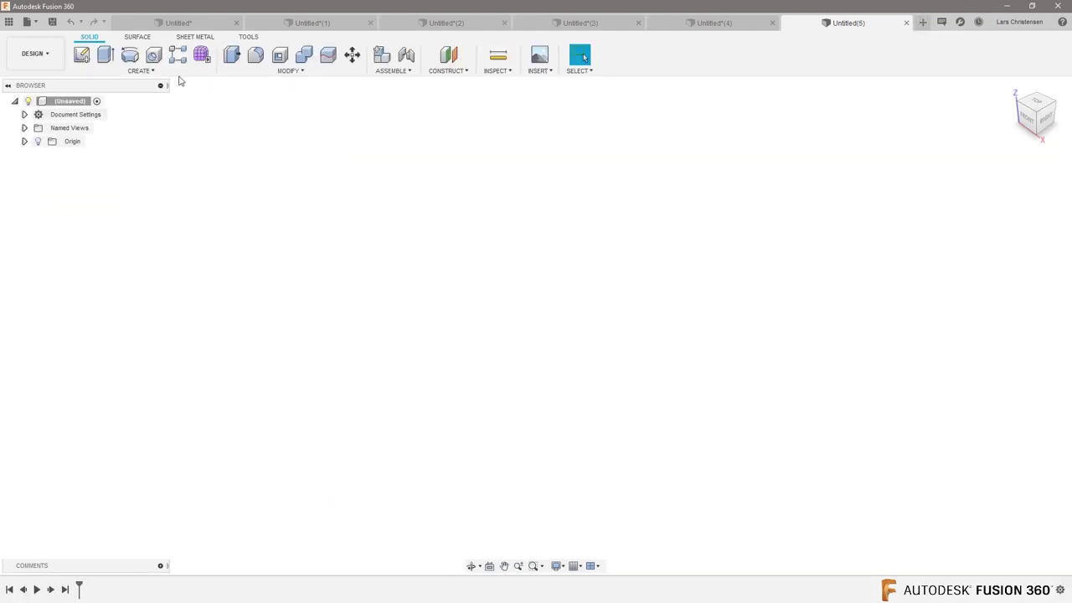
left_click(81, 54)
left_click(557, 293)
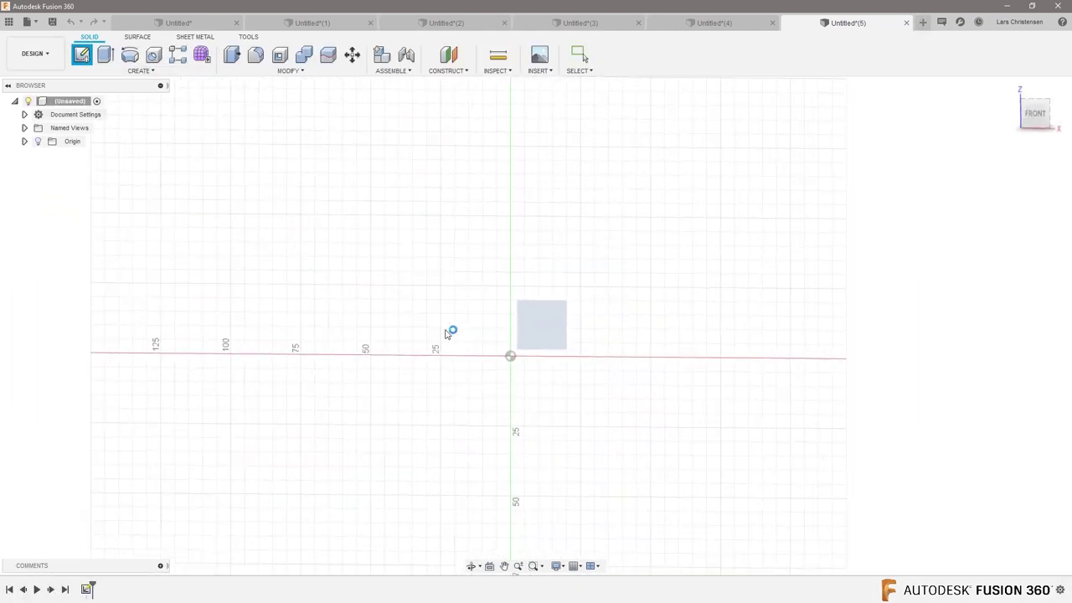
left_click(82, 54)
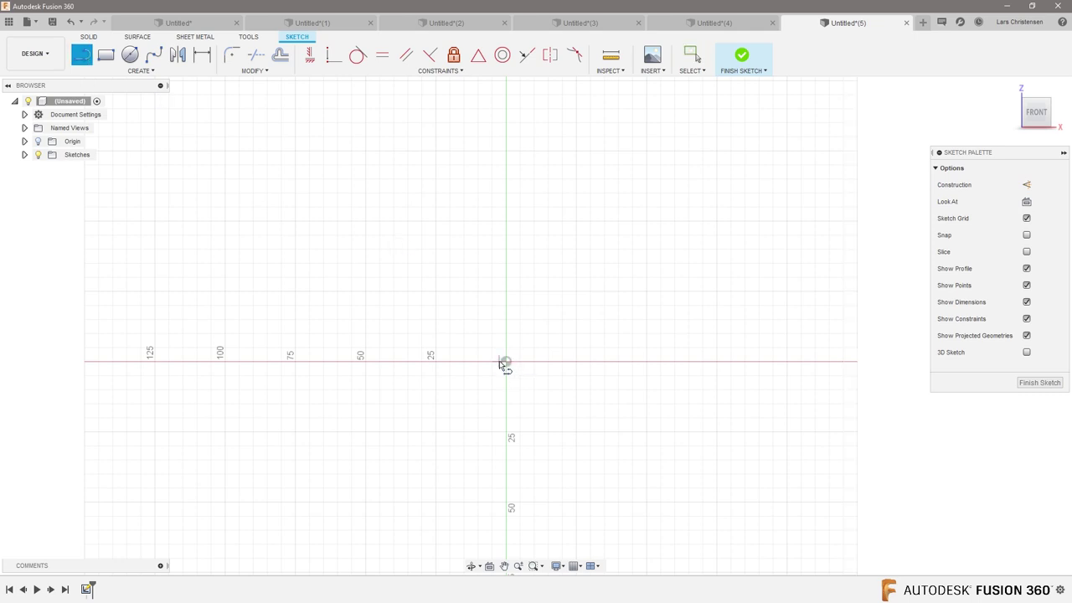
left_click(506, 362)
left_click(723, 361)
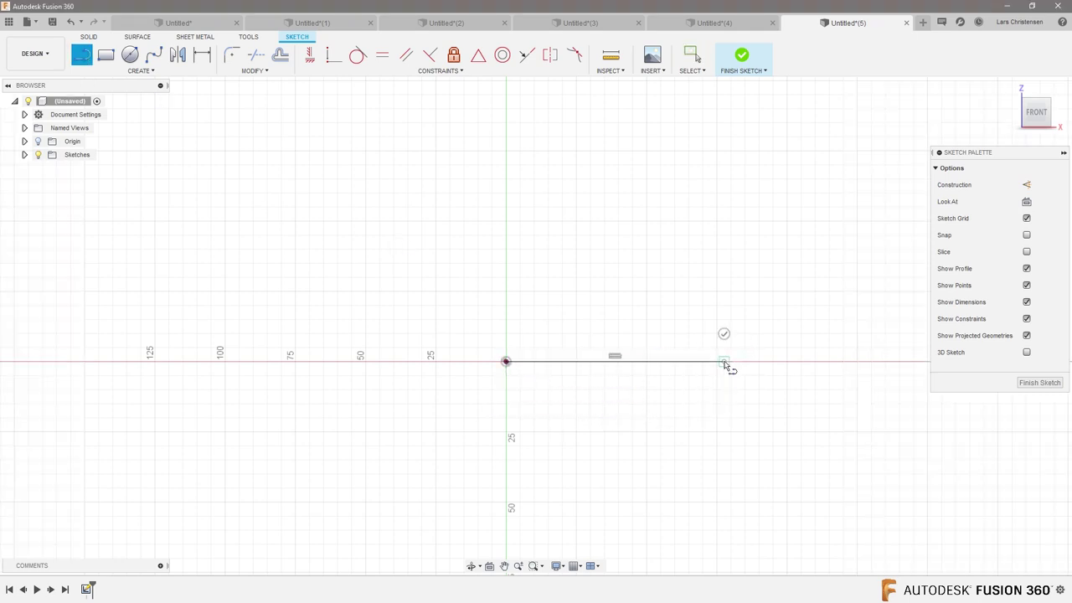
Dimension the horizontal line below it and set its length to 80 mm
key("Escape")
key("d")
left_click(650, 365)
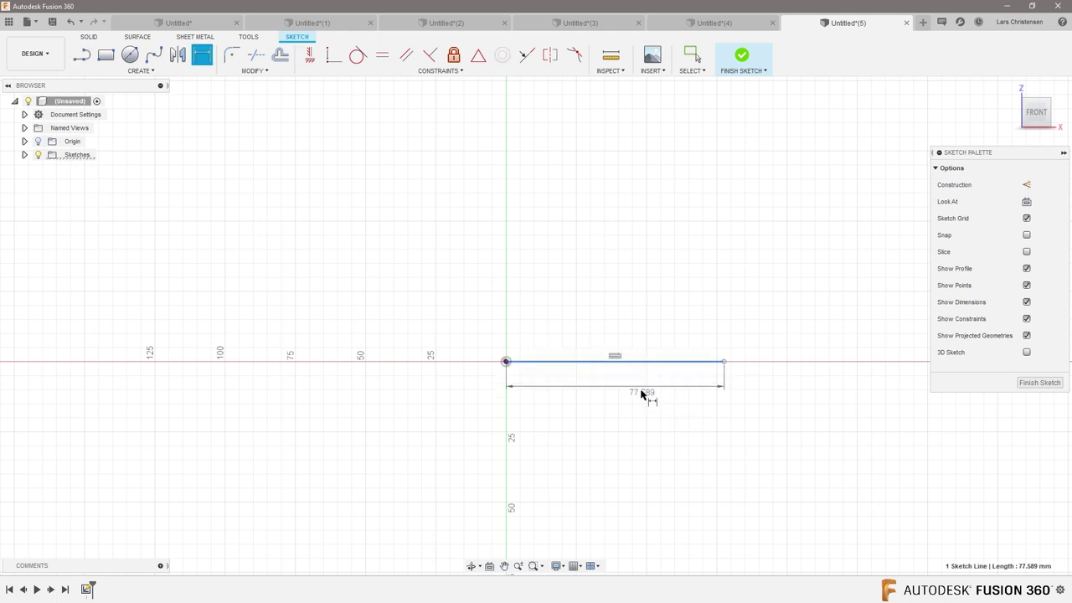
left_click(621, 411)
type("80")
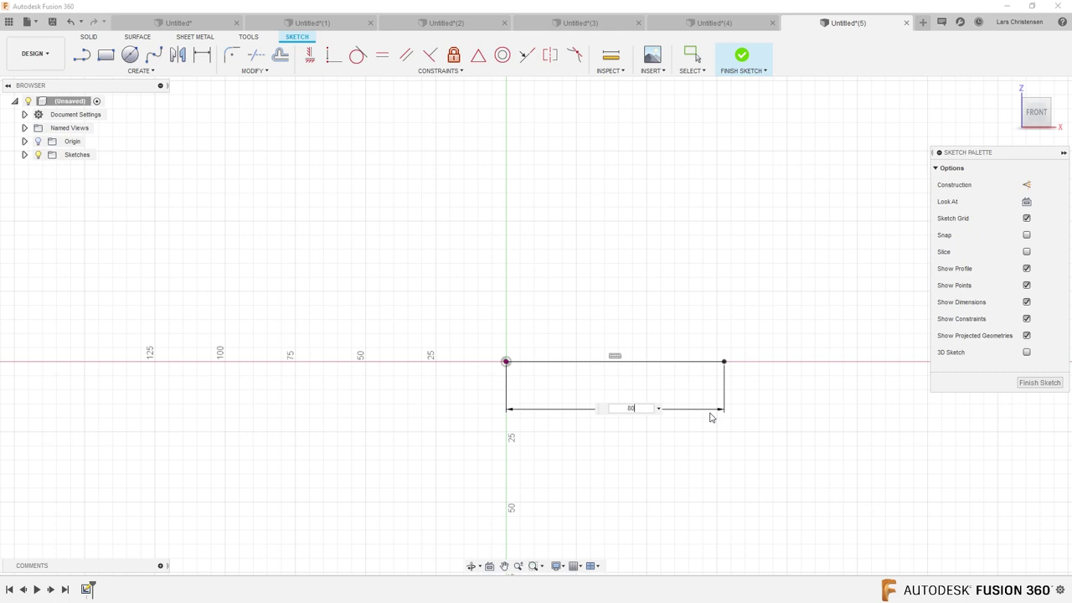
key("Return")
scroll(270, 391, "down", 3)
scroll(643, 348, "up", 3)
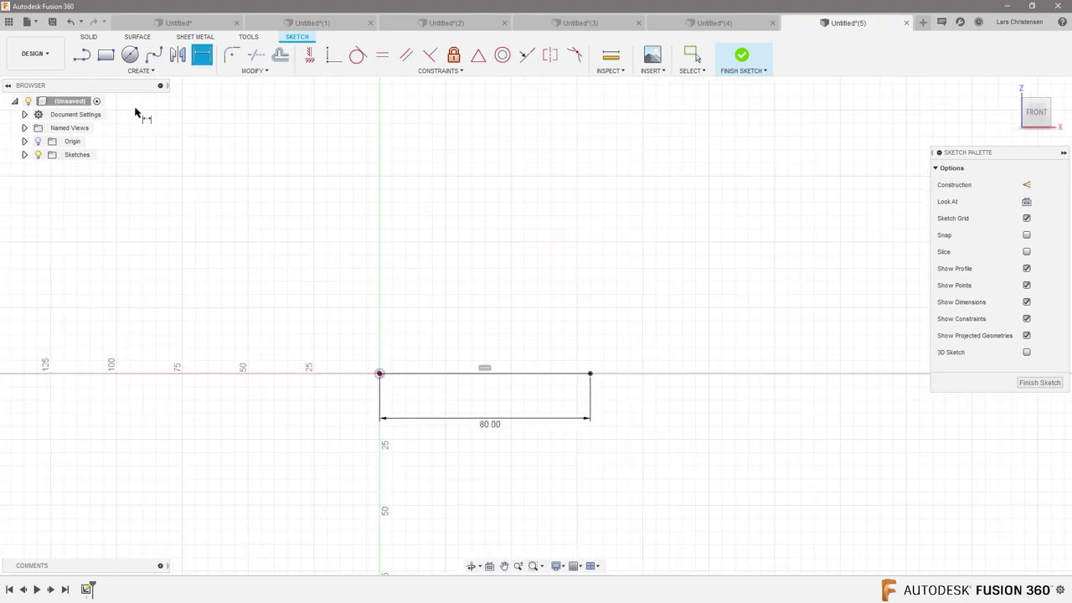
Draw a fit point spline from the line's free end, rising up and away through one intermediate point
left_click(153, 55)
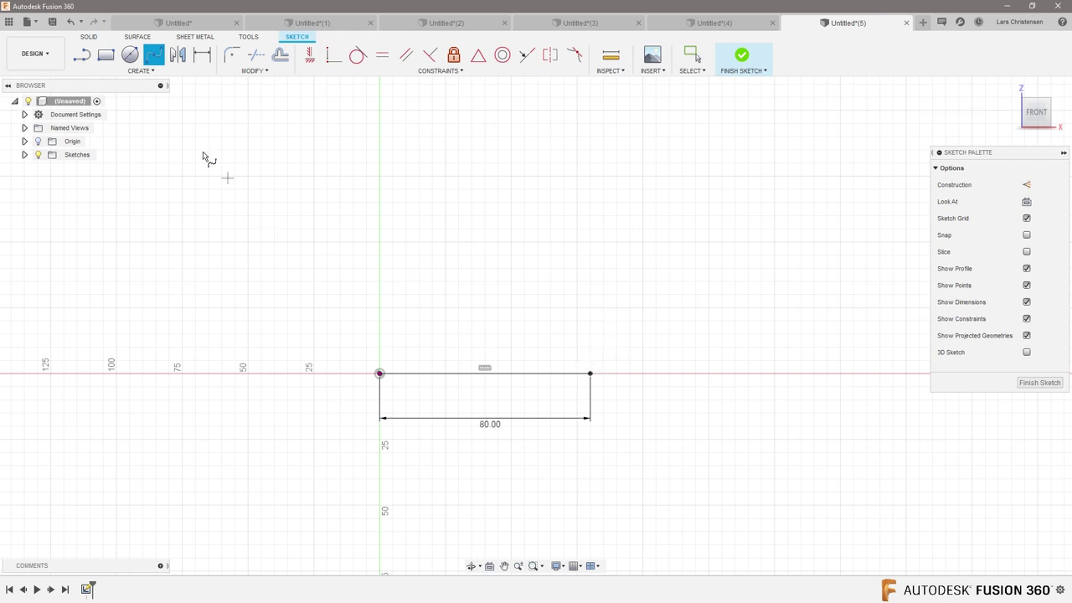
left_click(590, 375)
left_click(736, 310)
left_click(858, 181)
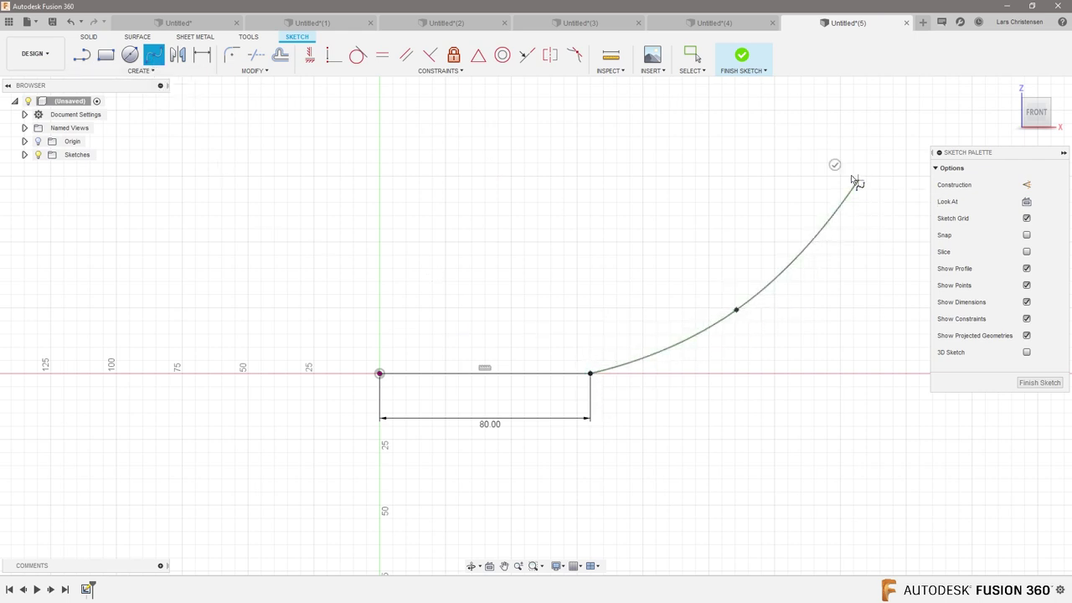
left_click(832, 164)
key("Escape")
Reshape the spline with its tangent handles so it leaves the line nearly flat and curls back at its upper end
scroll(322, 383, "down", 3)
scroll(534, 397, "up", 4)
mouse_move(531, 365)
left_mouse_down()
mouse_move(545, 388)
mouse_move(505, 323)
mouse_move(552, 416)
mouse_move(513, 307)
mouse_move(546, 359)
mouse_move(491, 368)
mouse_move(585, 357)
mouse_move(514, 356)
mouse_move(552, 362)
left_mouse_up()
mouse_move(651, 305)
left_mouse_down()
mouse_move(665, 313)
mouse_move(664, 296)
mouse_move(711, 351)
mouse_move(713, 305)
mouse_move(698, 290)
mouse_move(725, 299)
left_mouse_up()
left_click(680, 323)
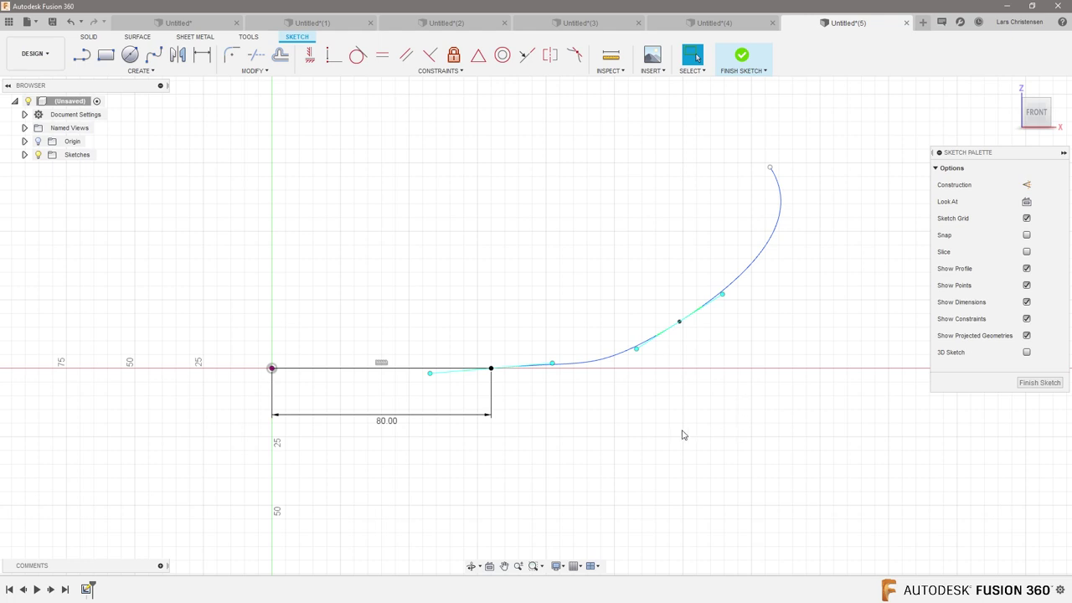
Fix the spline, and try to edit the line's 80 mm dimension and move the spline's upper end point
right_click(595, 366)
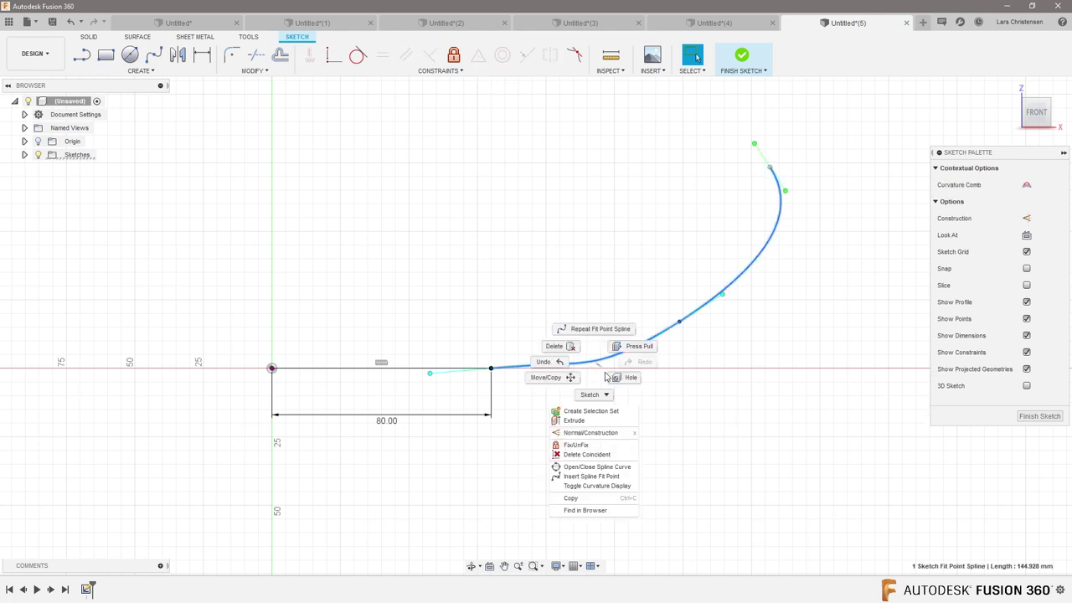
left_click(575, 444)
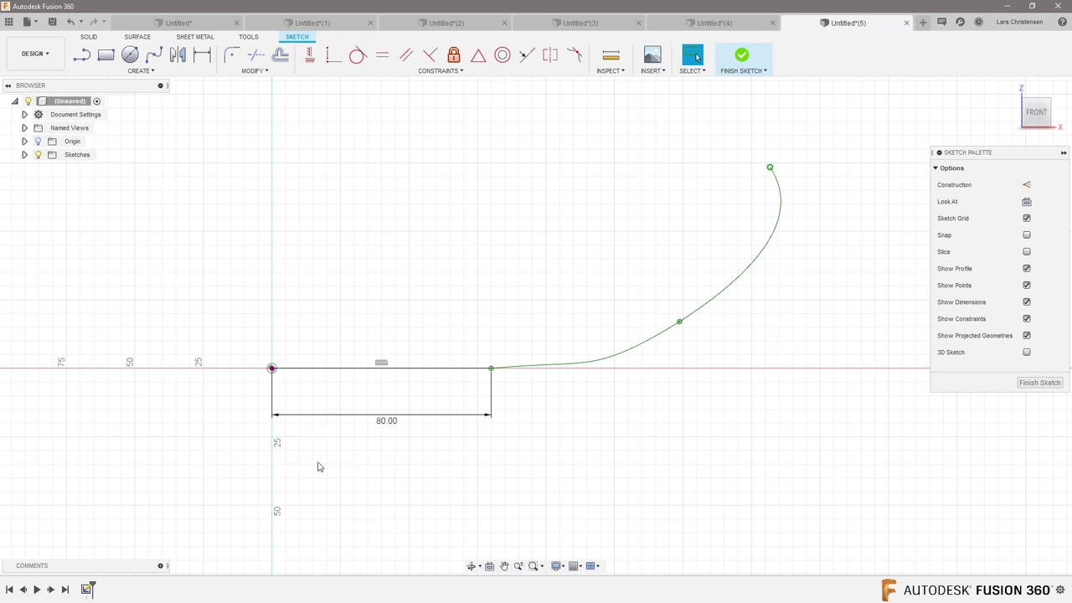
double_click(385, 421)
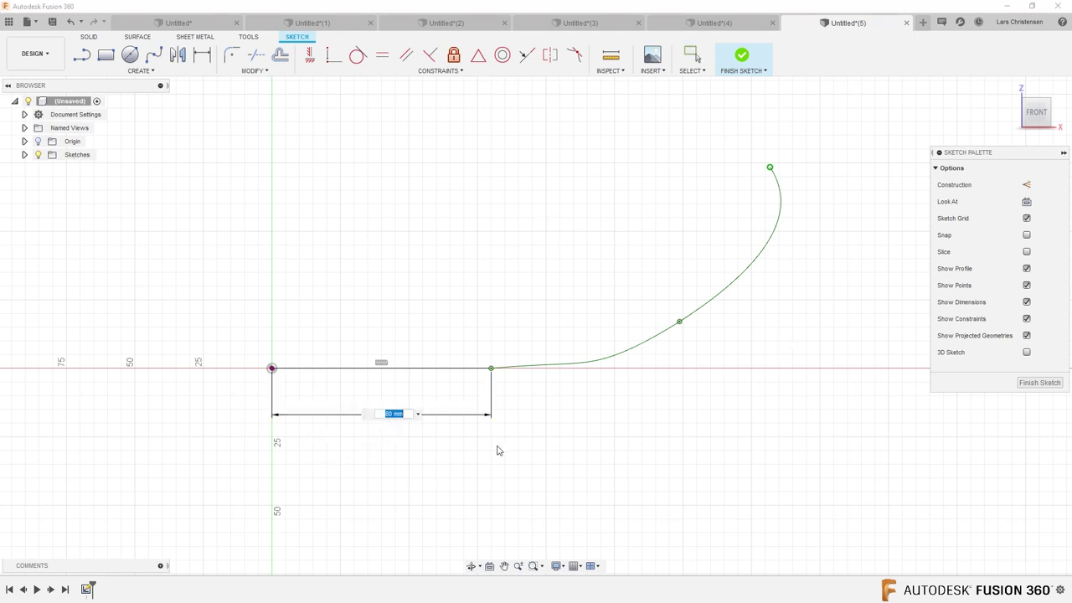
key("Return")
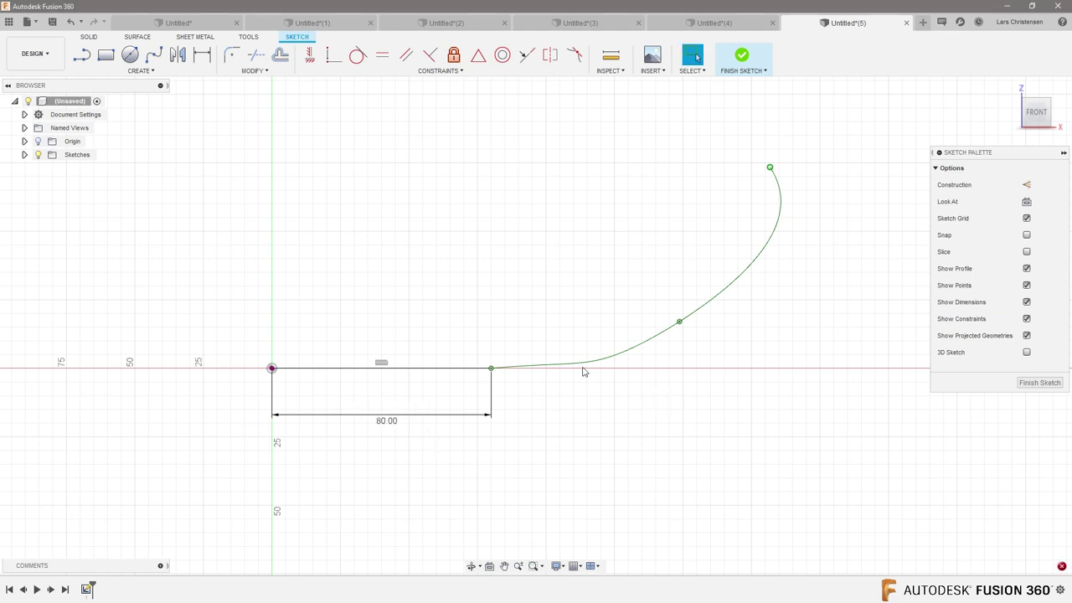
left_click_drag(769, 167, 763, 209)
Unfix the spline and set the horizontal line's length to 50 mm
right_click(665, 335)
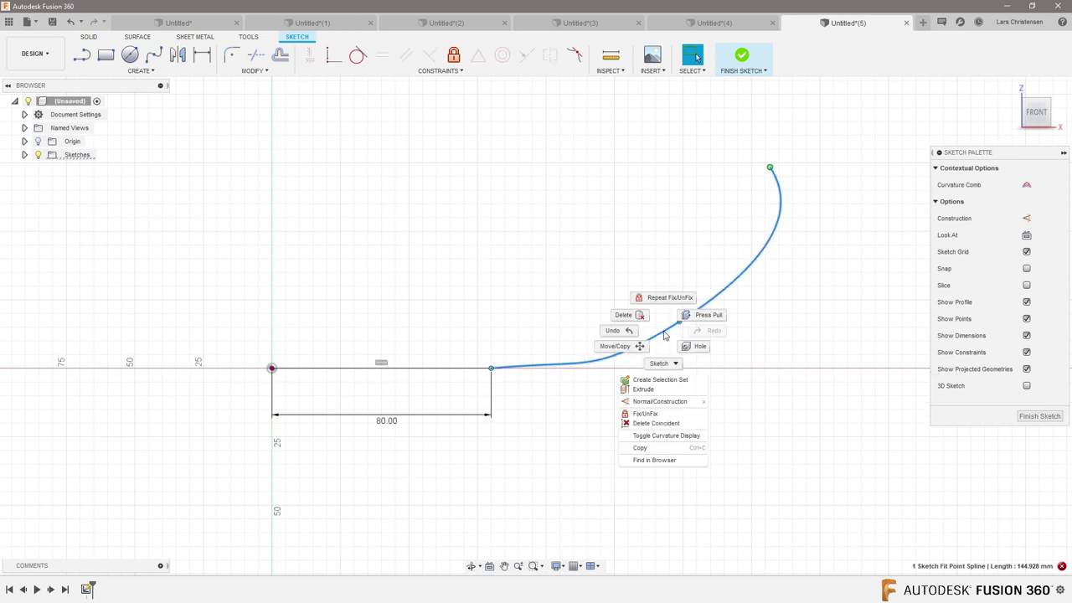
left_click(643, 414)
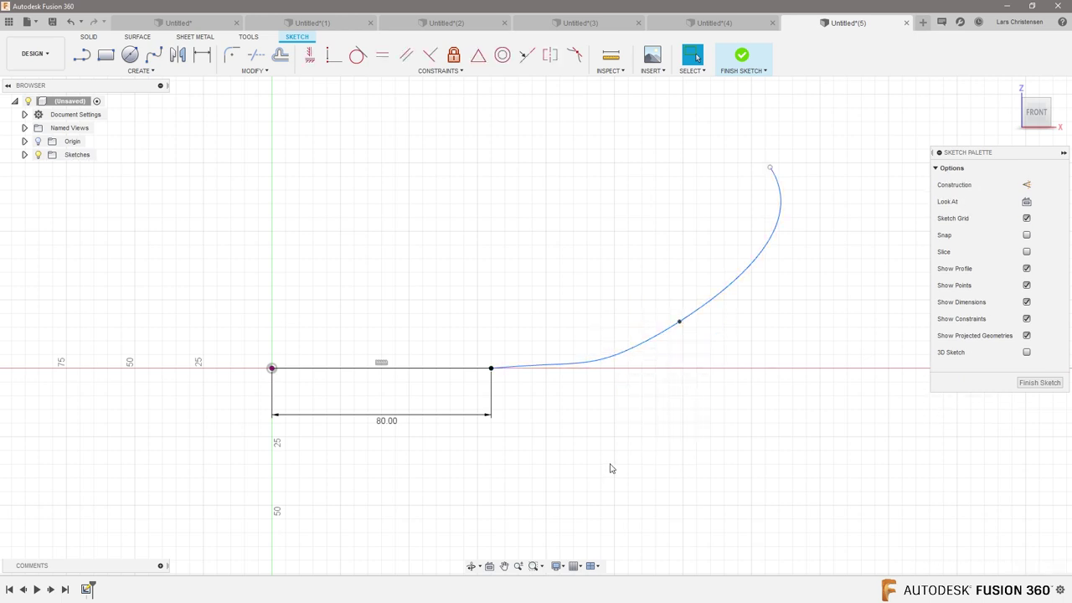
double_click(386, 421)
type("50")
key("Return")
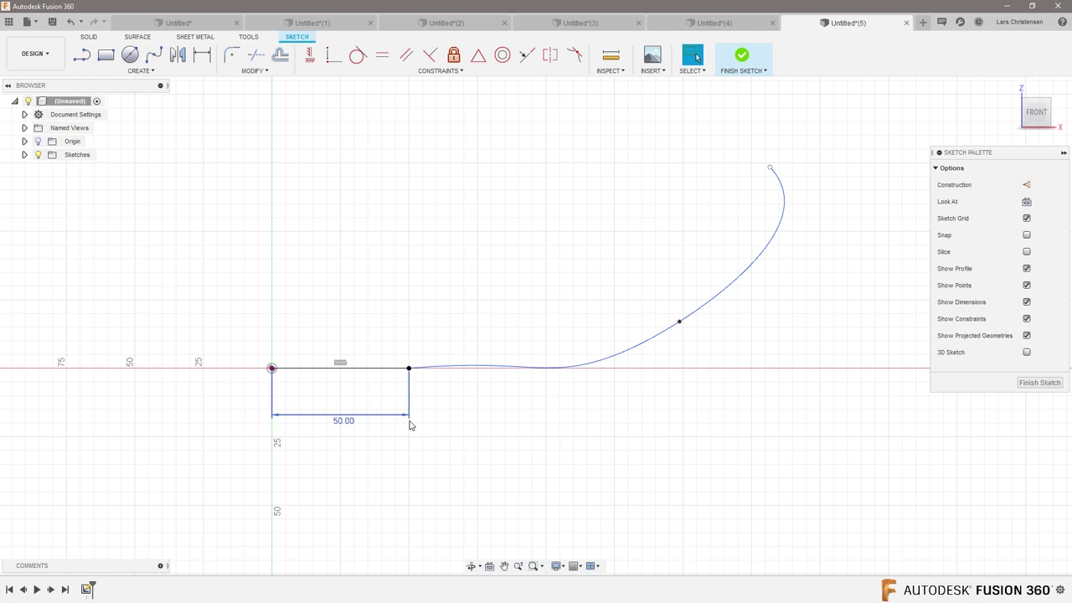
Fix the spline again in its current shape
left_click(623, 355)
right_click(623, 355)
left_click(630, 441)
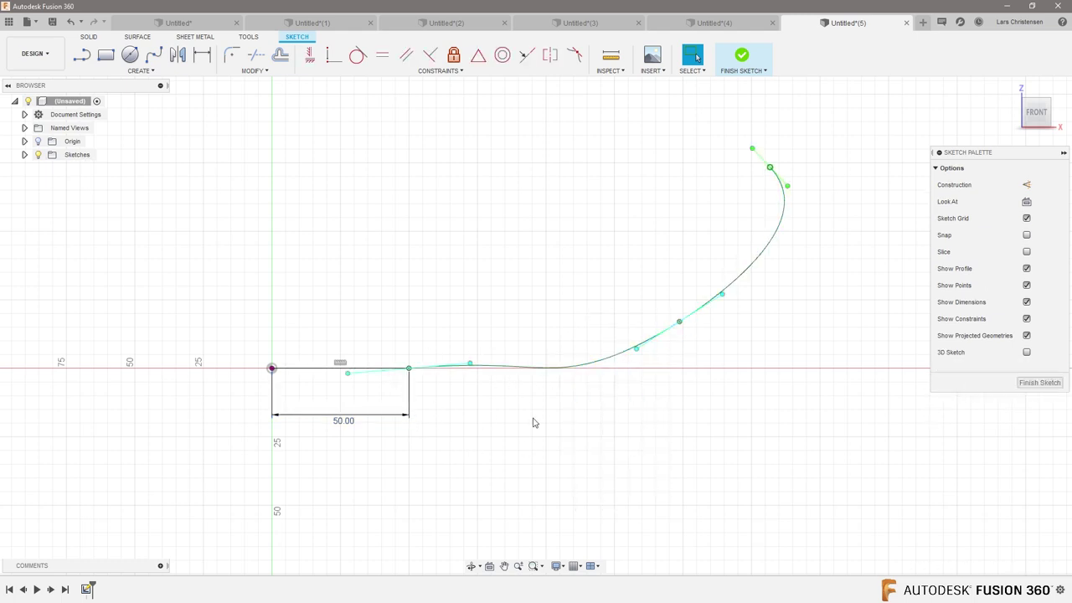
left_click(823, 417)
scroll(567, 441, "down", 5)
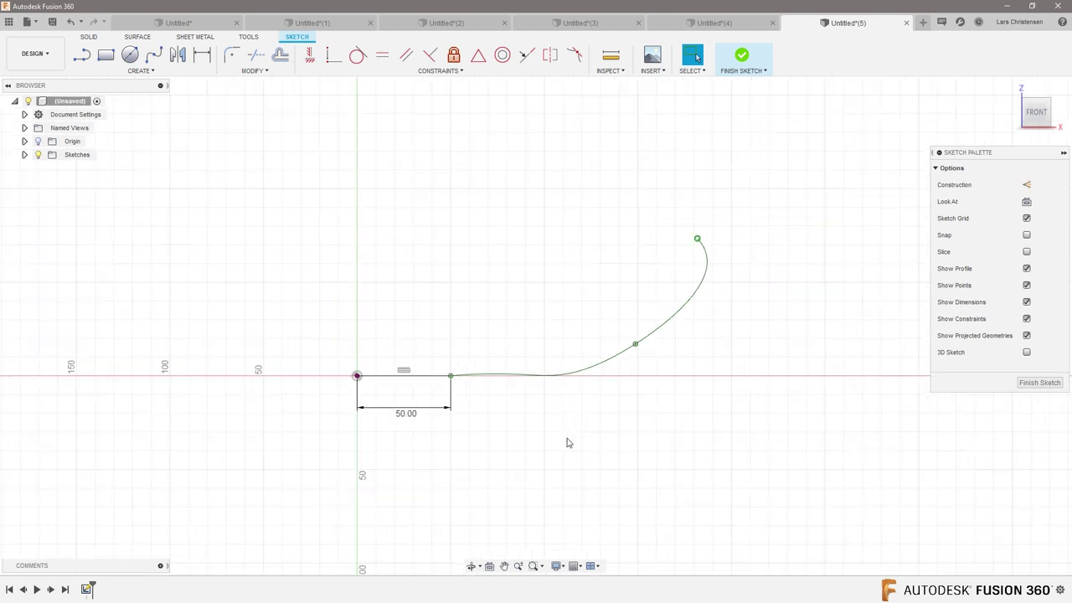
Draw a closed five-sided line profile above the horizontal axis, left of the origin, with its point facing right
left_click(81, 55)
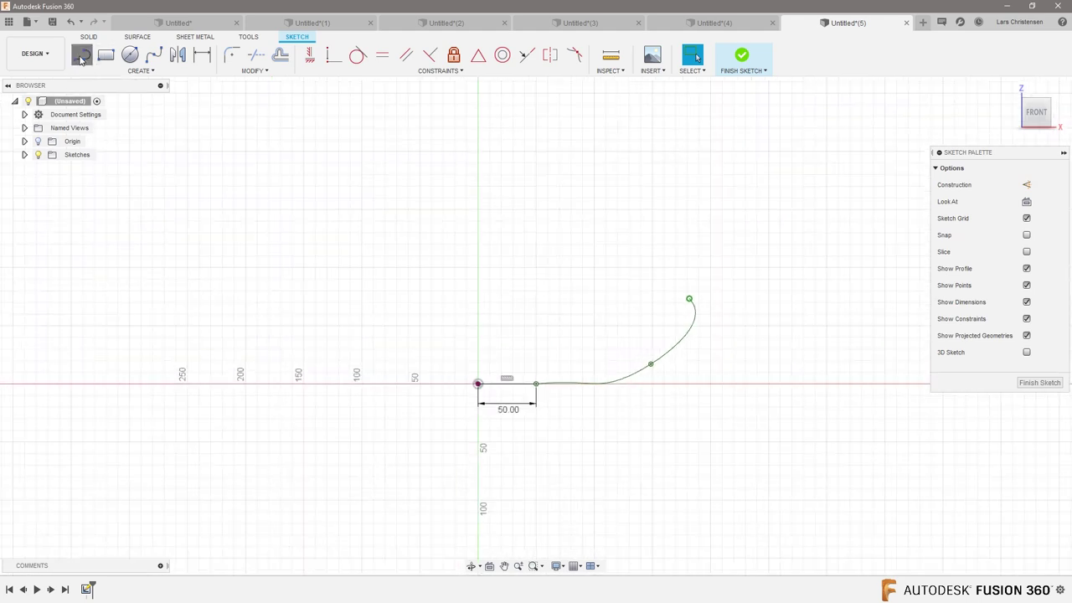
left_click(141, 350)
left_click(339, 350)
left_click(475, 203)
left_click(386, 132)
left_click(147, 132)
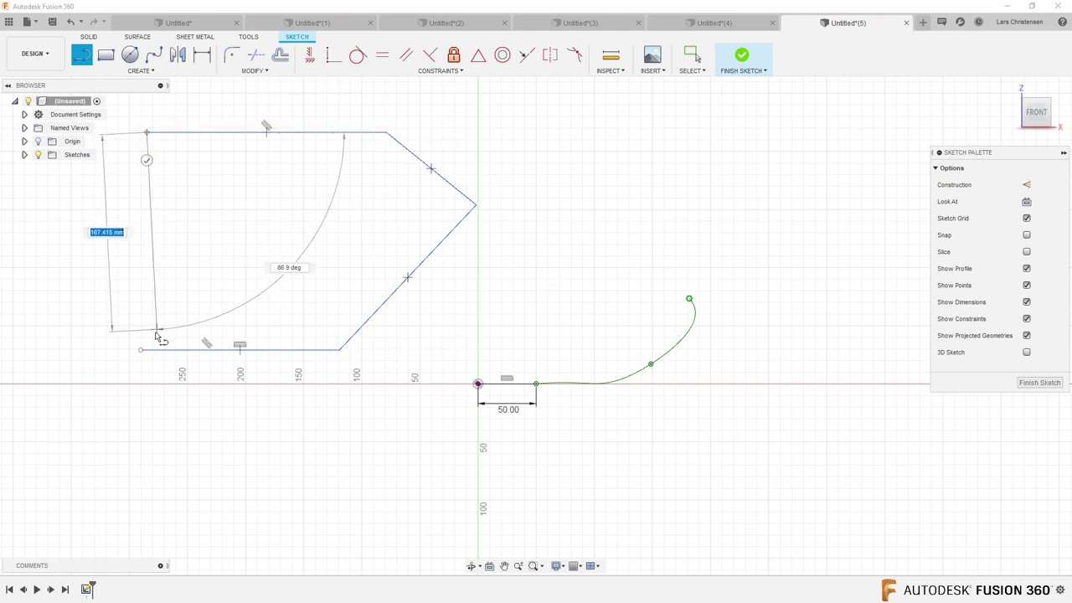
left_click(141, 350)
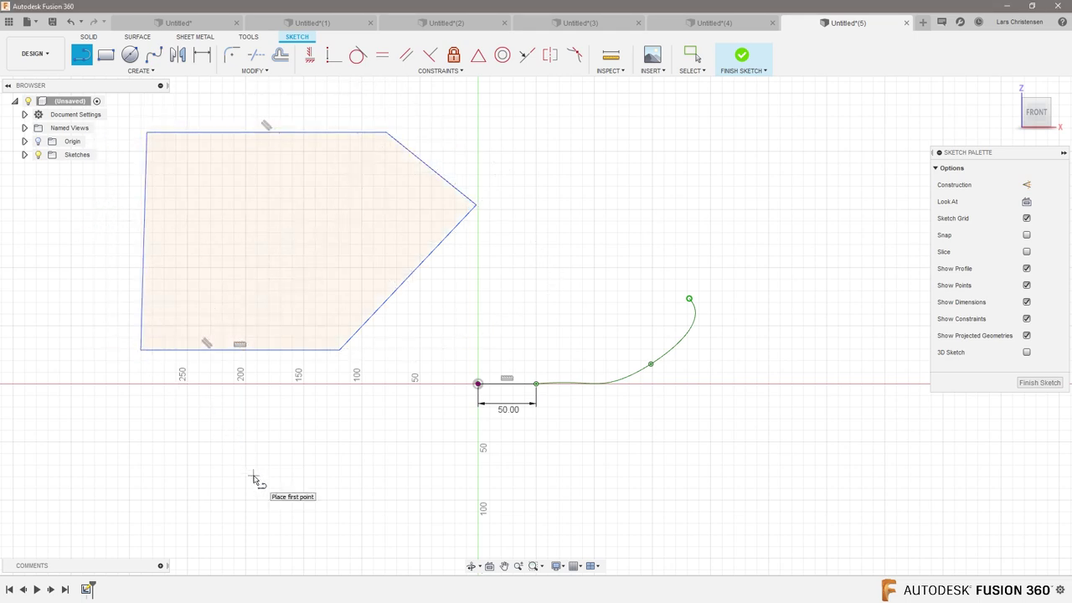
key("Escape")
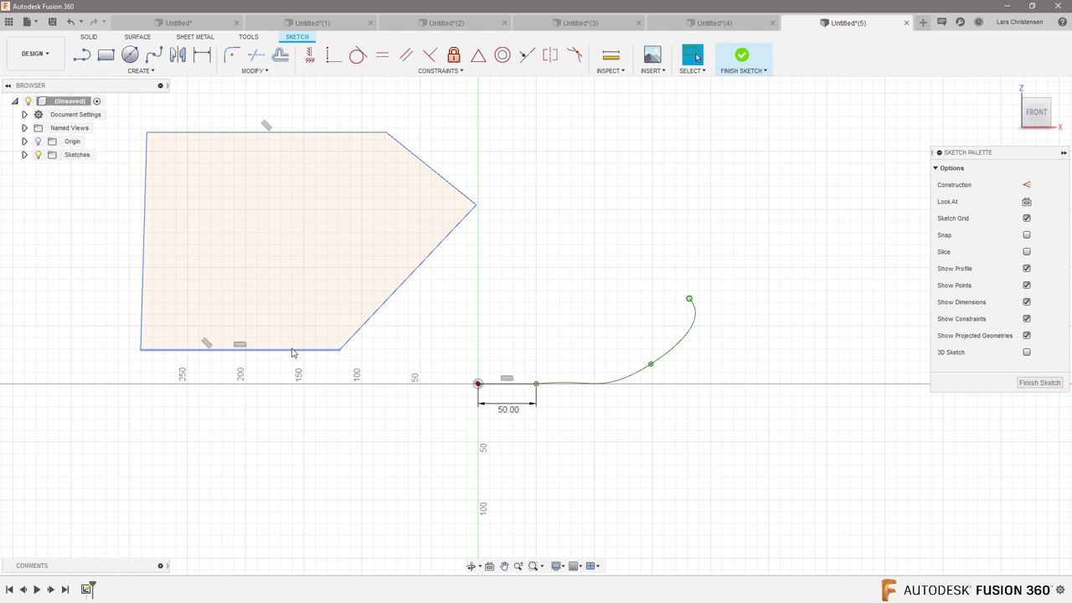
Select the whole five-sided profile and fix all of its lines at once
right_click(292, 350)
left_click(188, 432)
mouse_move(109, 110)
left_mouse_down()
mouse_move(438, 431)
mouse_move(553, 347)
mouse_move(545, 371)
left_mouse_up()
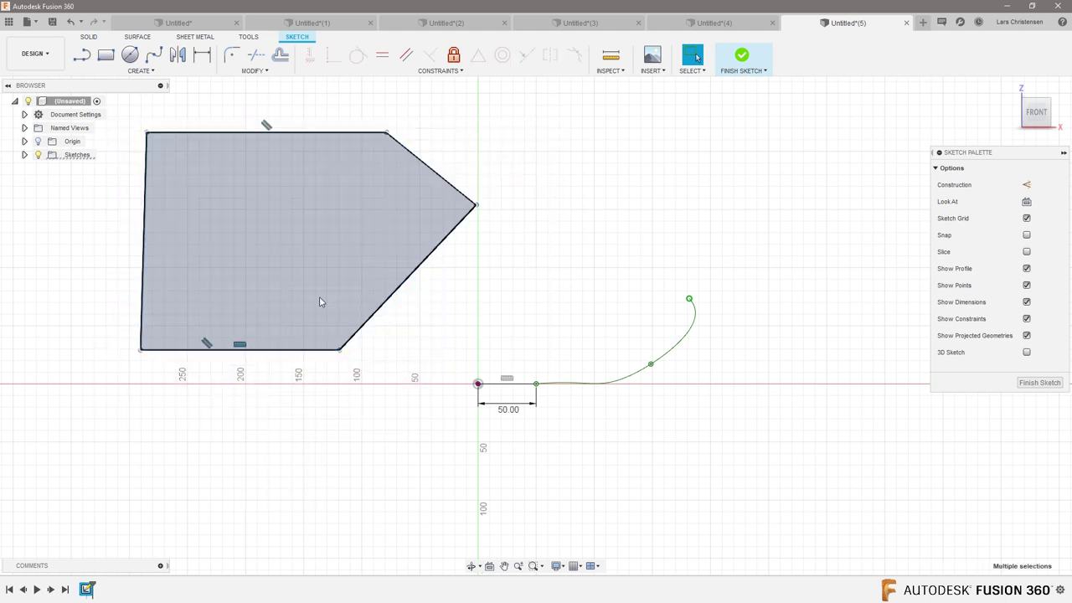
right_click(374, 321)
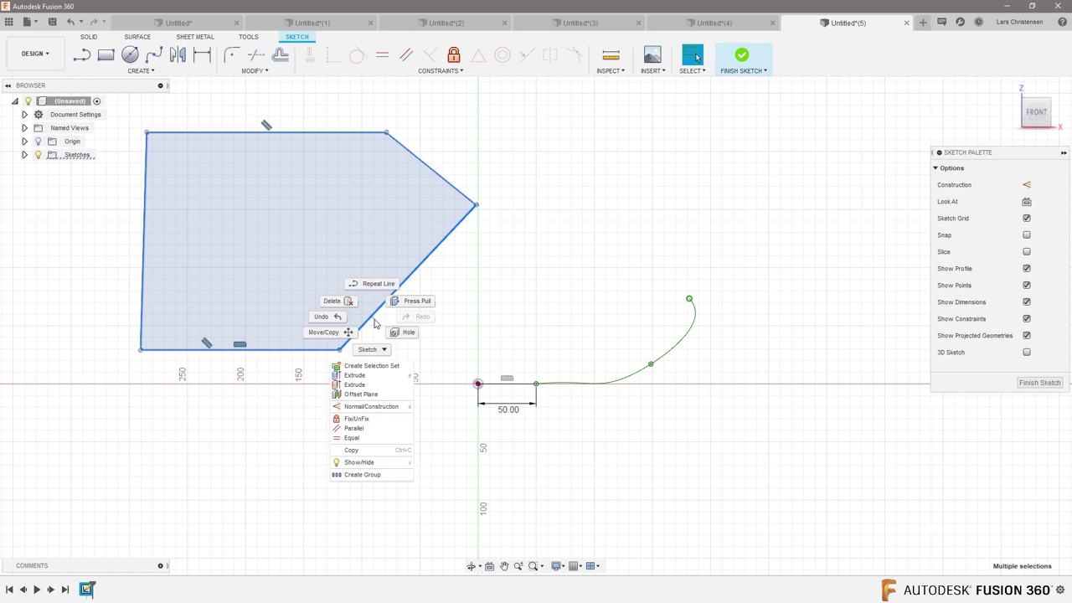
left_click(368, 419)
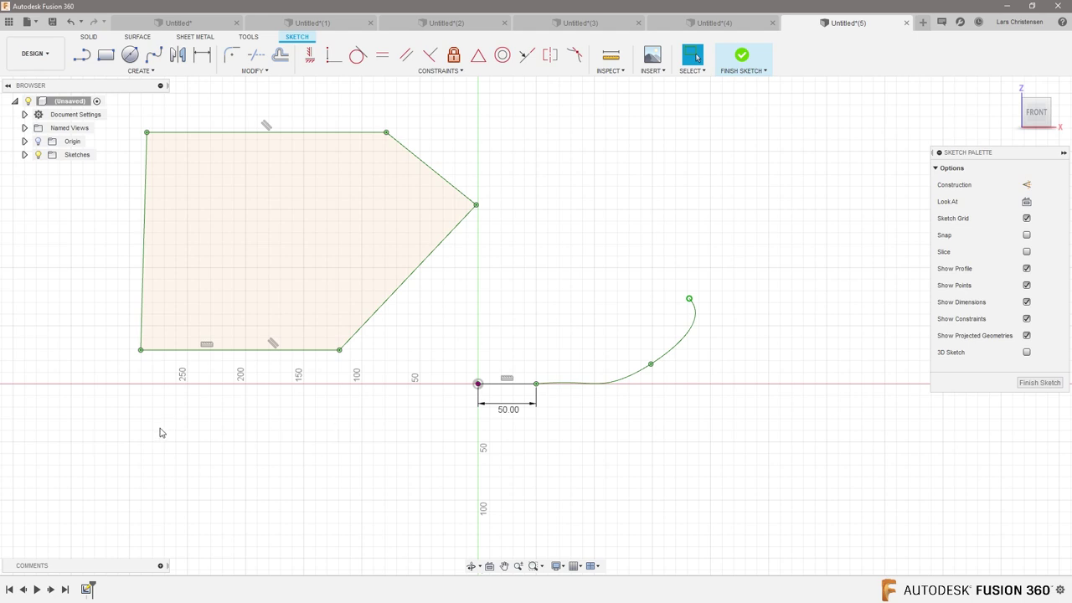
Unfix the bottom edge of the five-sided profile, and unfix the rest of its lines together
right_click(251, 351)
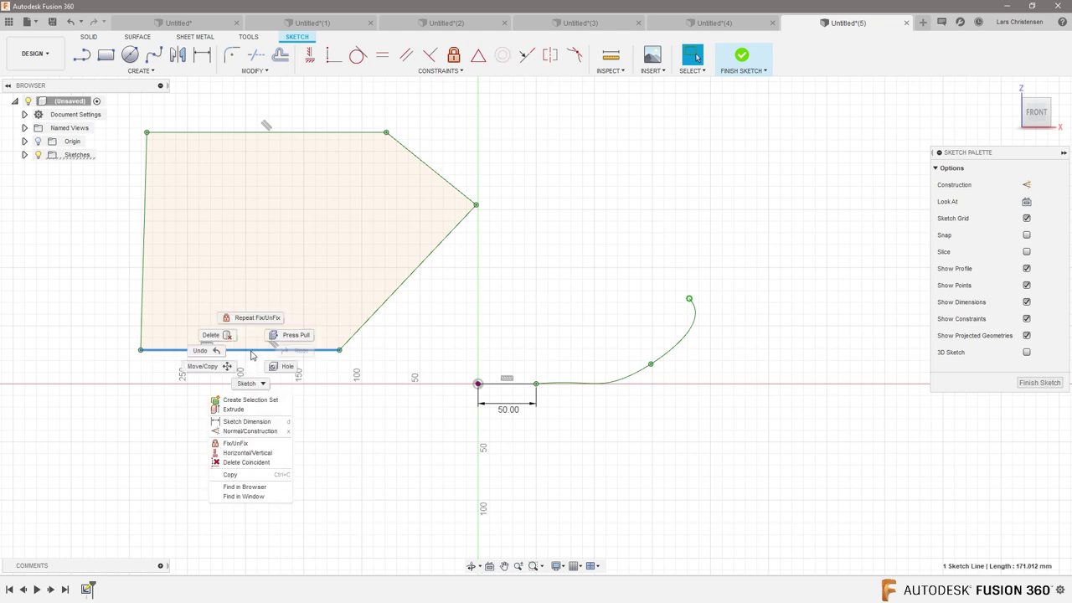
left_click(237, 452)
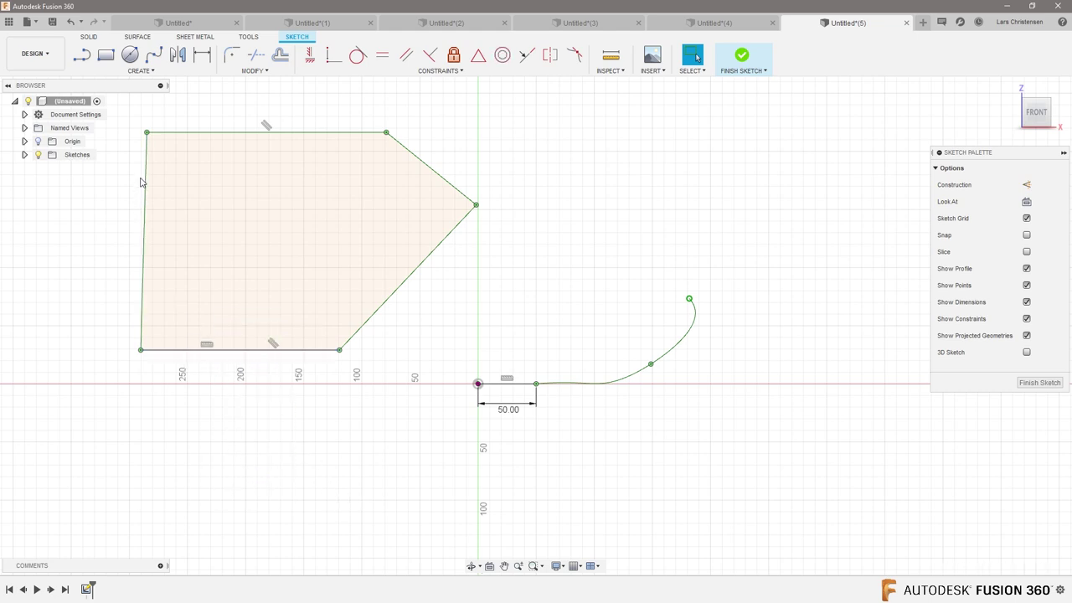
mouse_move(123, 121)
left_mouse_down()
mouse_move(565, 356)
mouse_move(517, 419)
mouse_move(577, 371)
left_mouse_up()
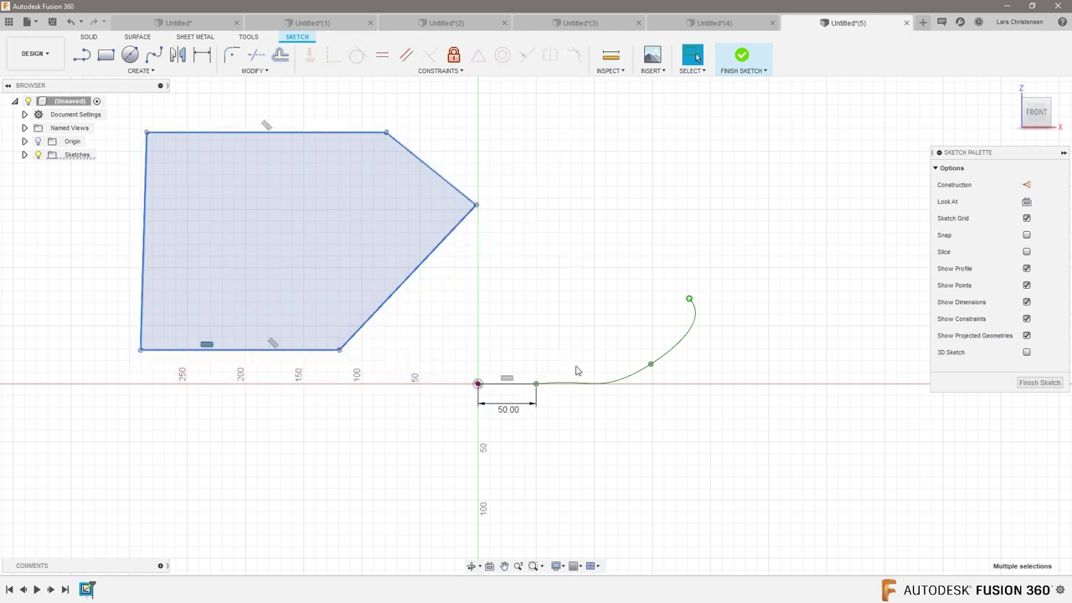
right_click(389, 303)
left_click(339, 484)
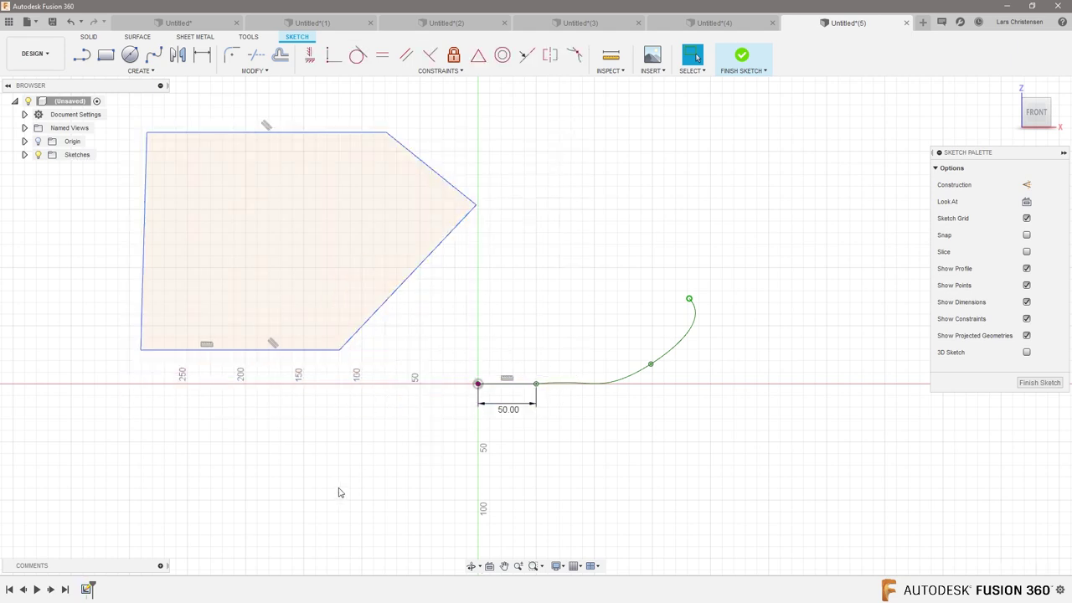
Move the profile's pointed vertex outward past the vertical axis and shift its upper angled corner slightly up and left
left_click_drag(475, 205, 569, 188)
left_click_drag(388, 136, 363, 117)
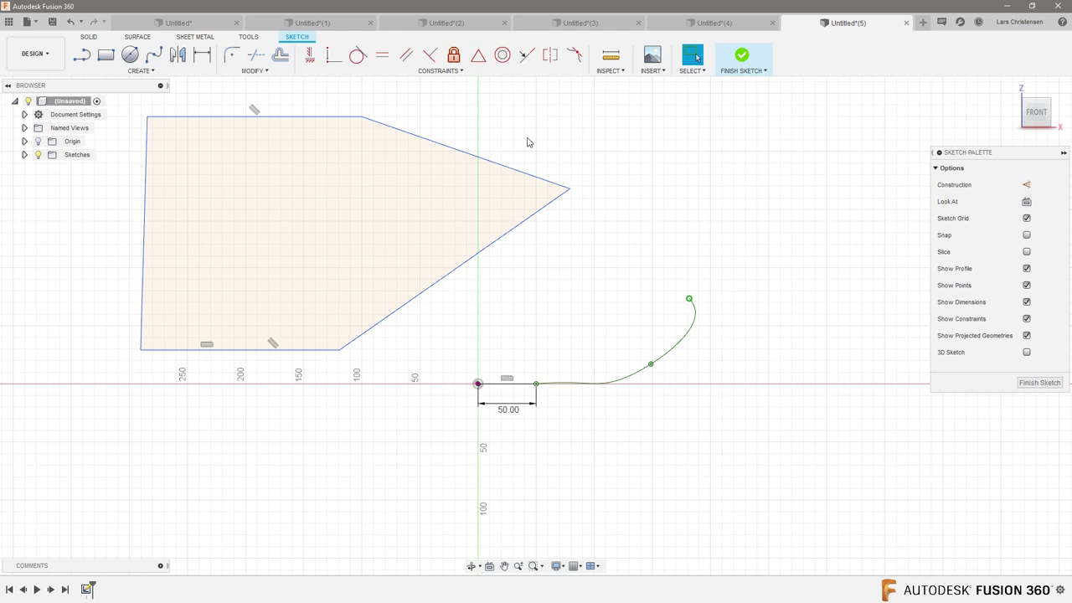
scroll(538, 428, "up", 3)
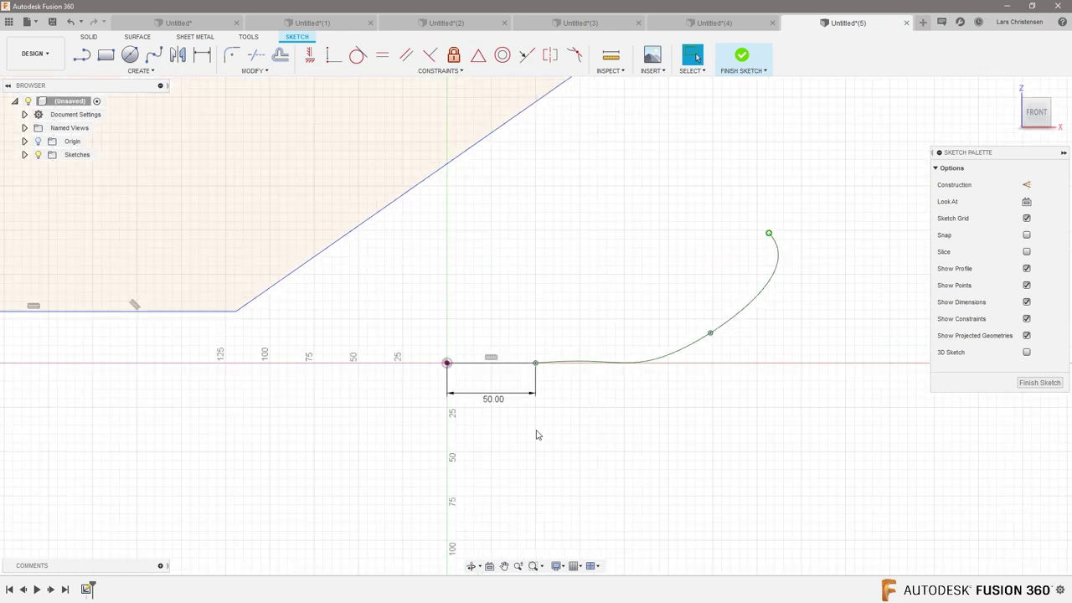
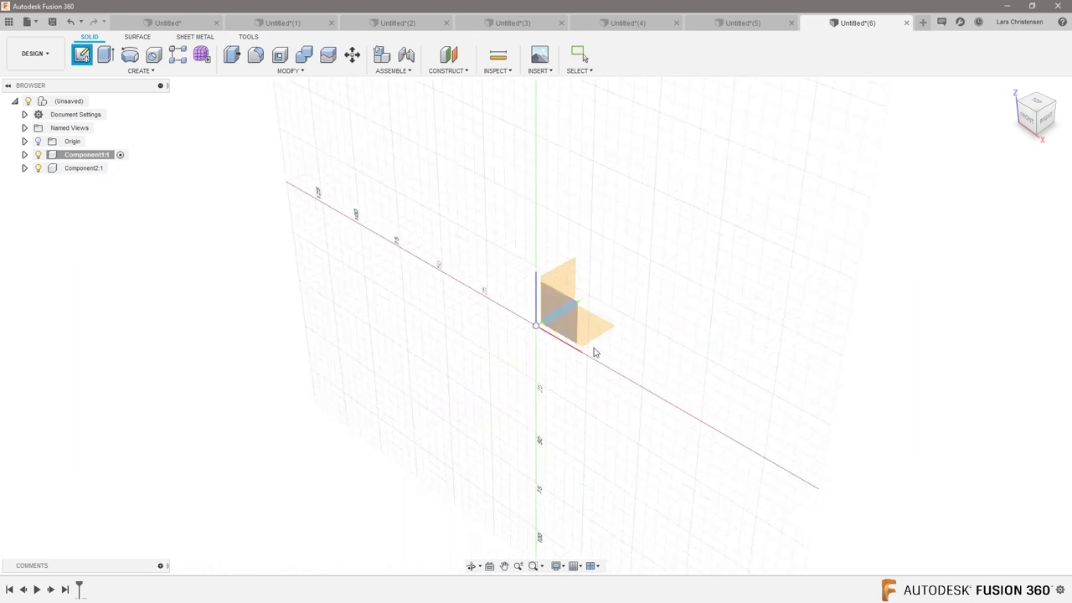
Sketch a circle about 200 mm in diameter, centred on the origin, on the front plane of Component1
left_click(561, 310)
key("c")
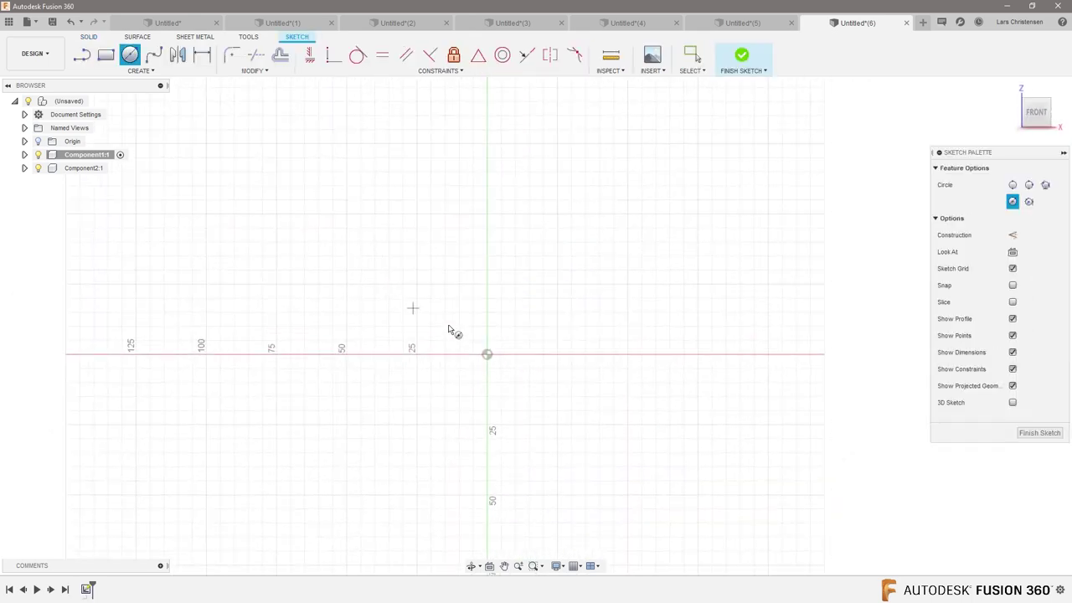
left_click(488, 354)
left_click(764, 251)
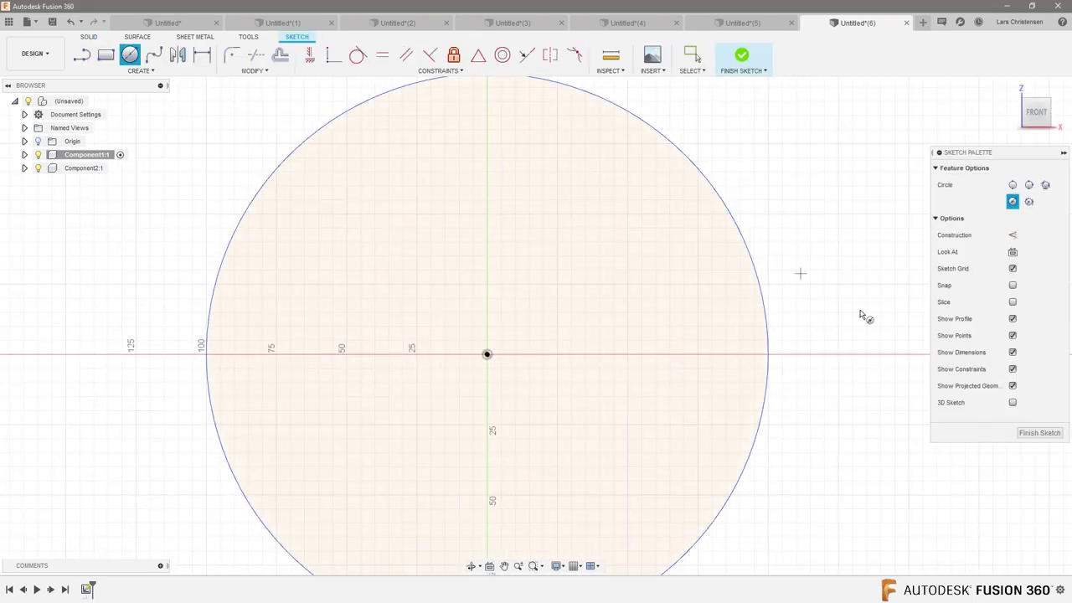
Extrude the circle backward in one direction as a new body to form a solid cylinder
key("q")
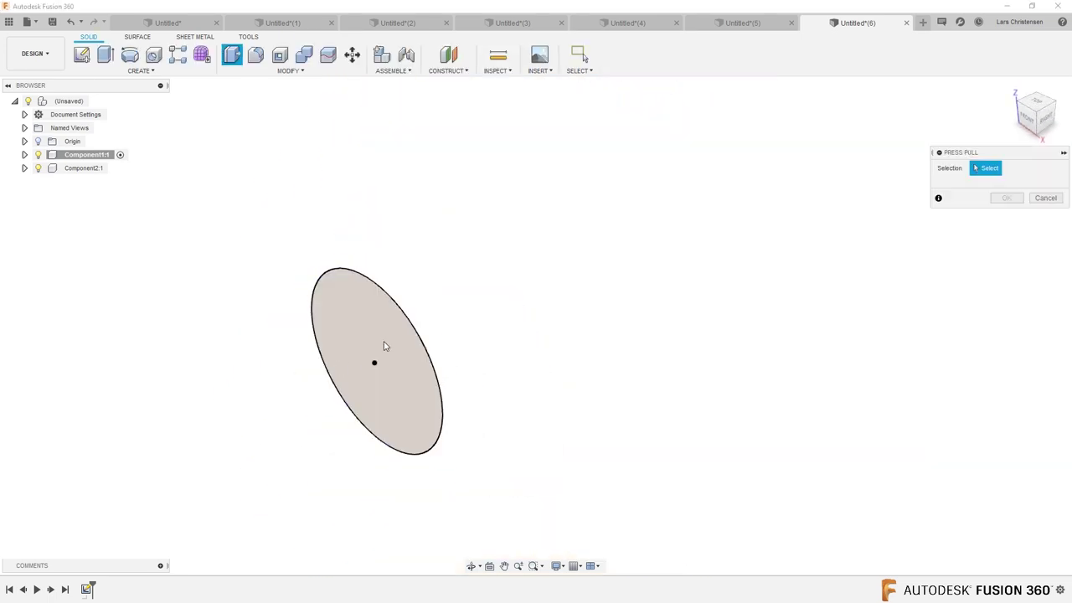
left_click(416, 350)
key("e")
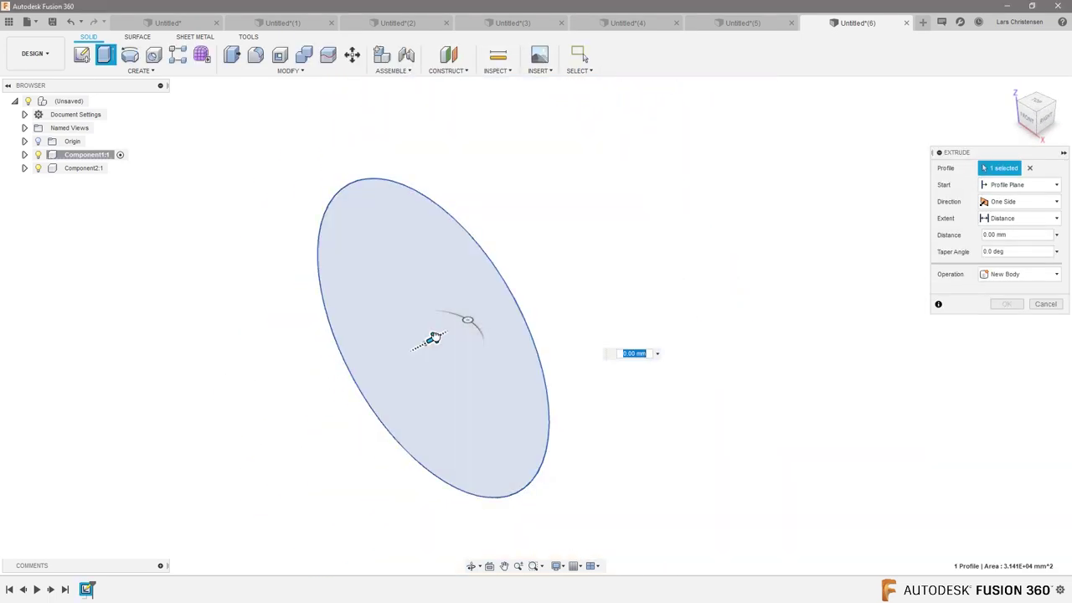
left_click_drag(436, 337, 763, 218)
left_click(1006, 303)
scroll(701, 355, "down", 4)
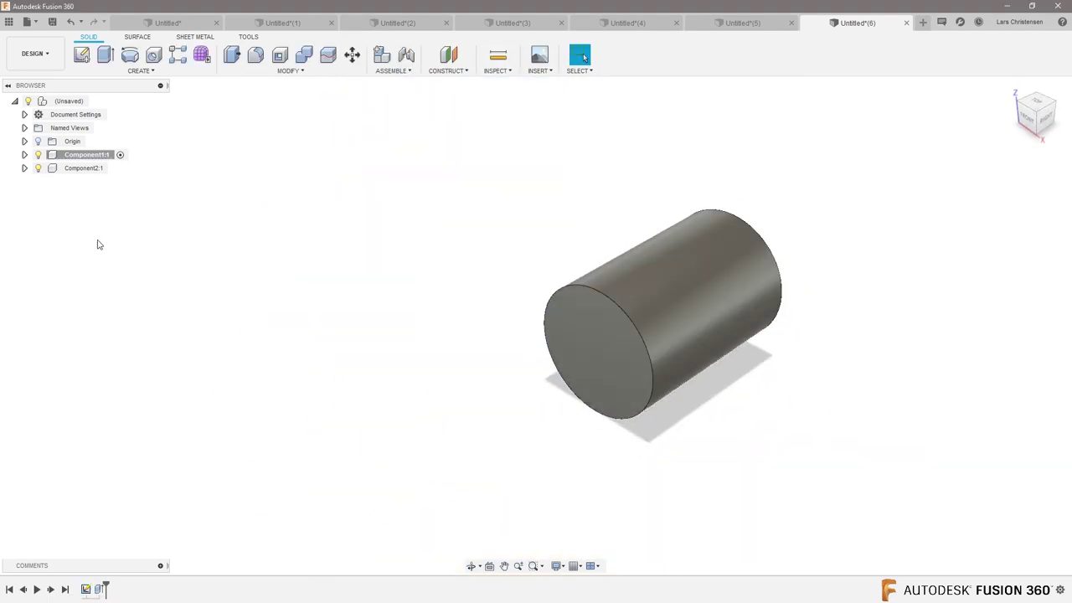
Activate Component2 and sketch a rectangle on the horizontal plane, in front of the cylinder and to its left
left_click(114, 169)
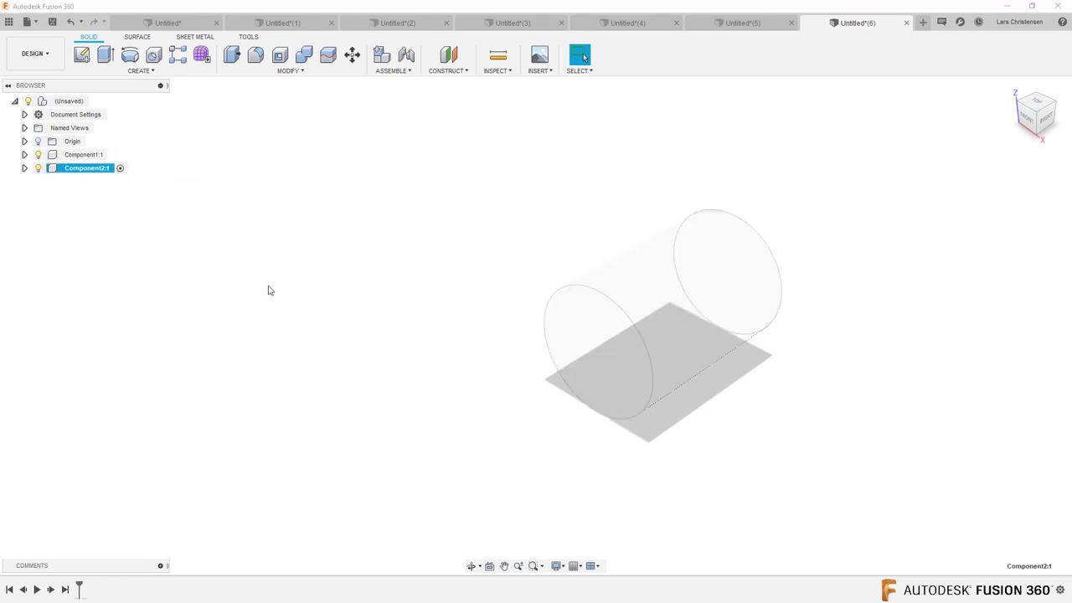
left_click(79, 56)
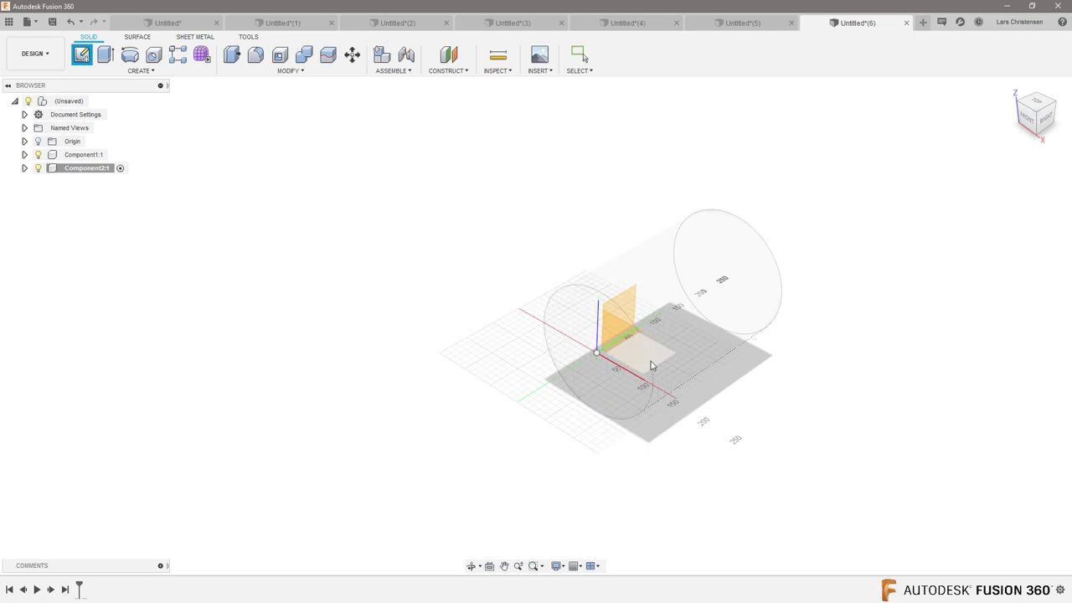
left_click(651, 361)
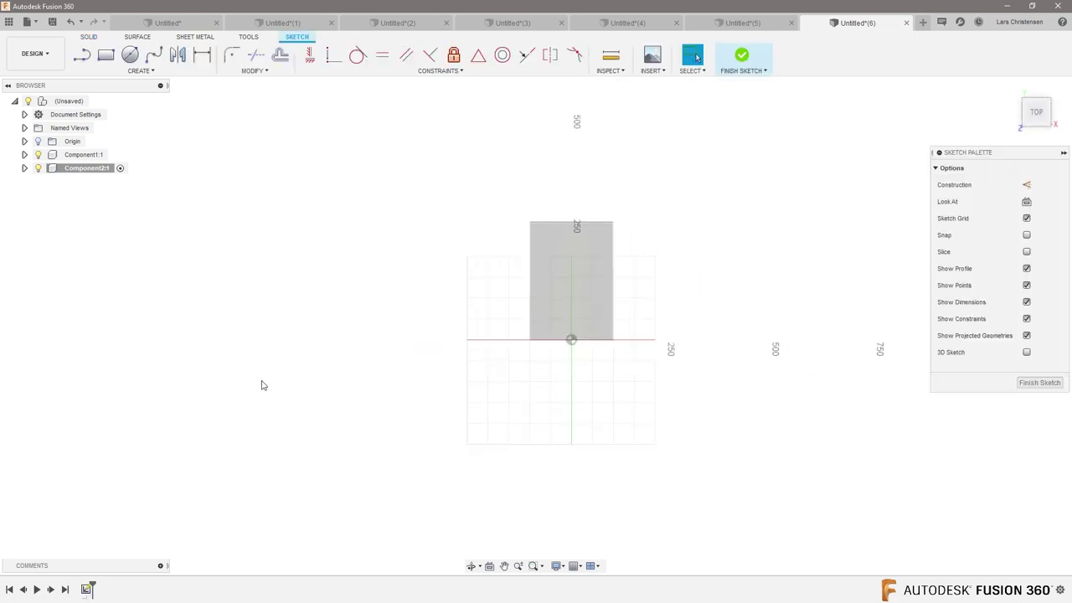
left_click(105, 54)
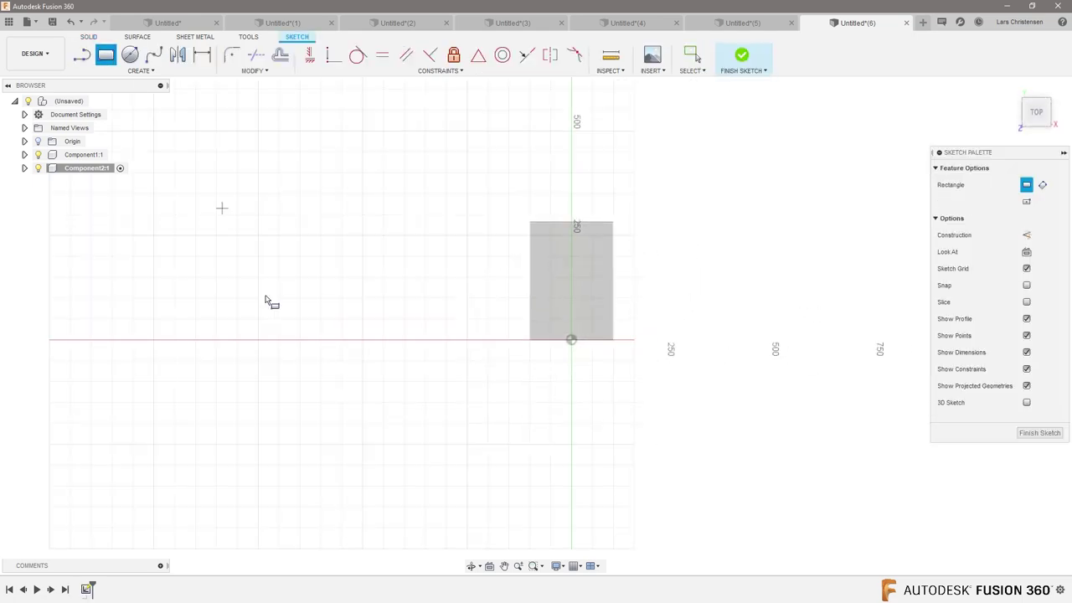
left_click(282, 386)
left_click(434, 490)
Extrude the rectangle upward as a new body to form a tall block
middle_click_drag(577, 472, 488, 448, "shift")
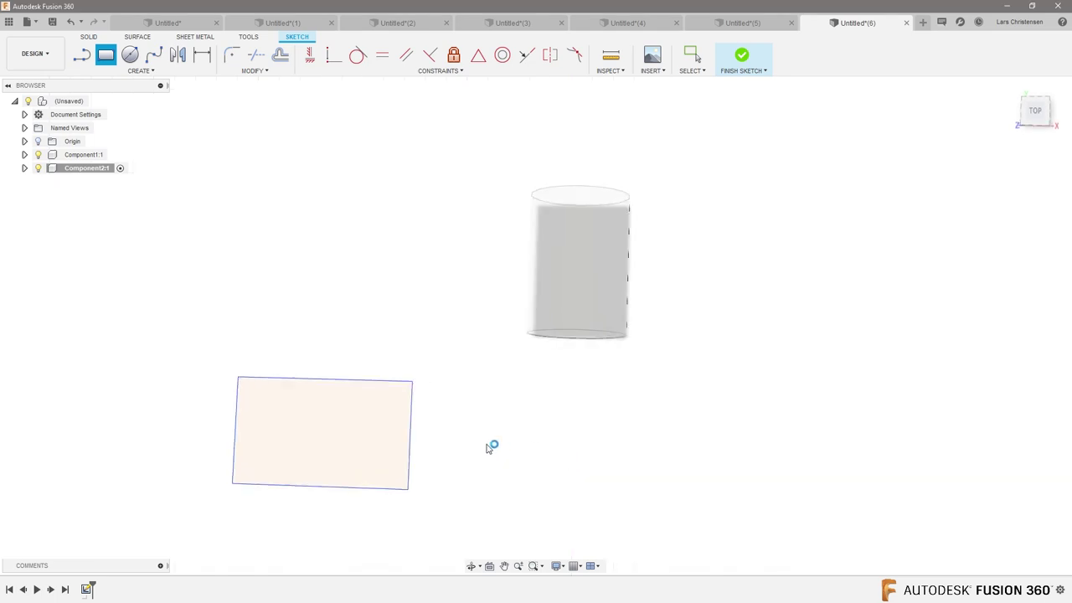
key("e")
left_click(285, 310)
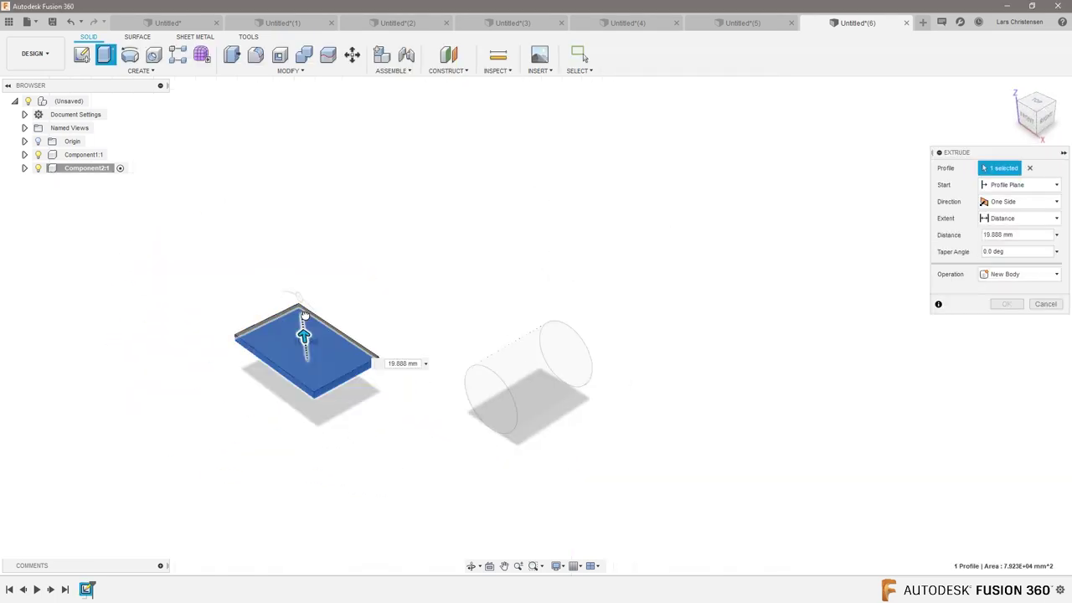
left_click_drag(304, 314, 290, 237)
key("Return")
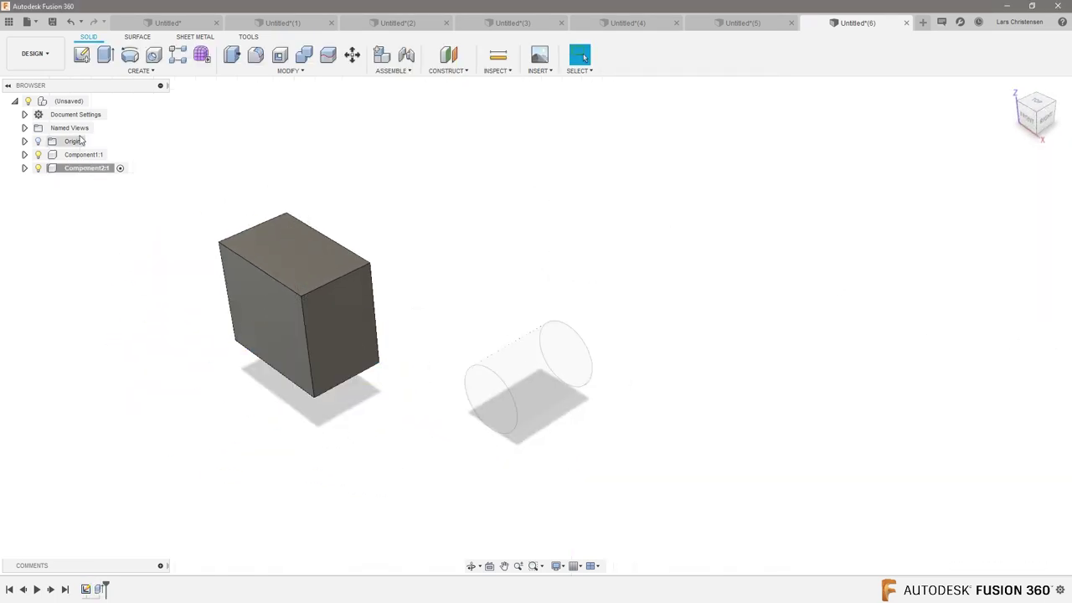
Activate the top-level assembly and move the cylinder and the block freely to new positions
left_click(96, 101)
middle_click_drag(559, 205, 452, 335, "shift")
left_click_drag(608, 335, 708, 268)
left_click_drag(377, 344, 467, 367)
left_click_drag(660, 349, 620, 326)
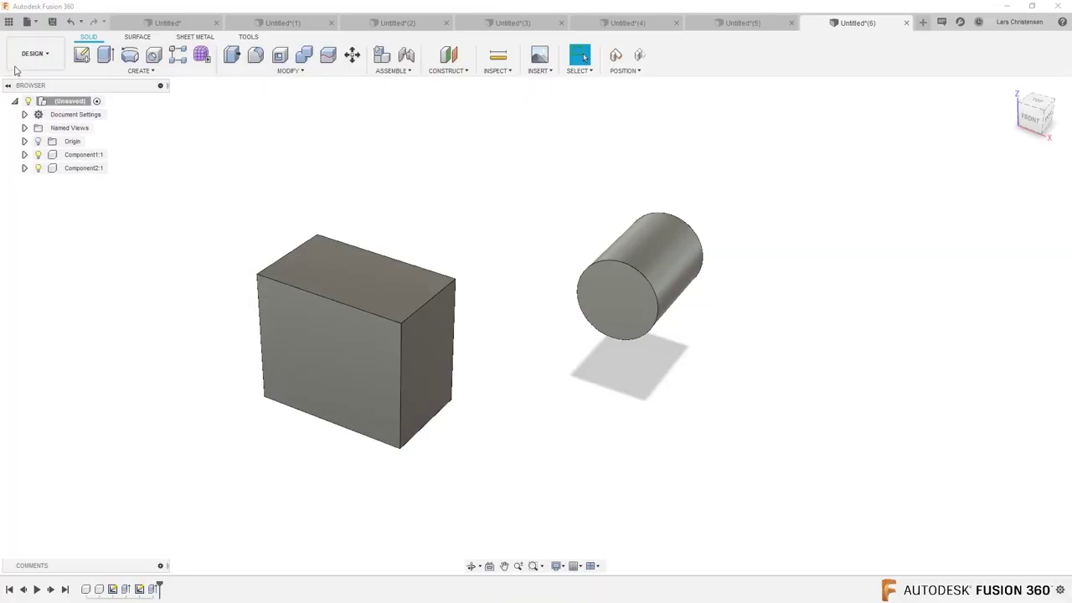
Examine the file formats accepted for uploading to the AskLarsLive project, and cancel without choosing a file
left_click(17, 22)
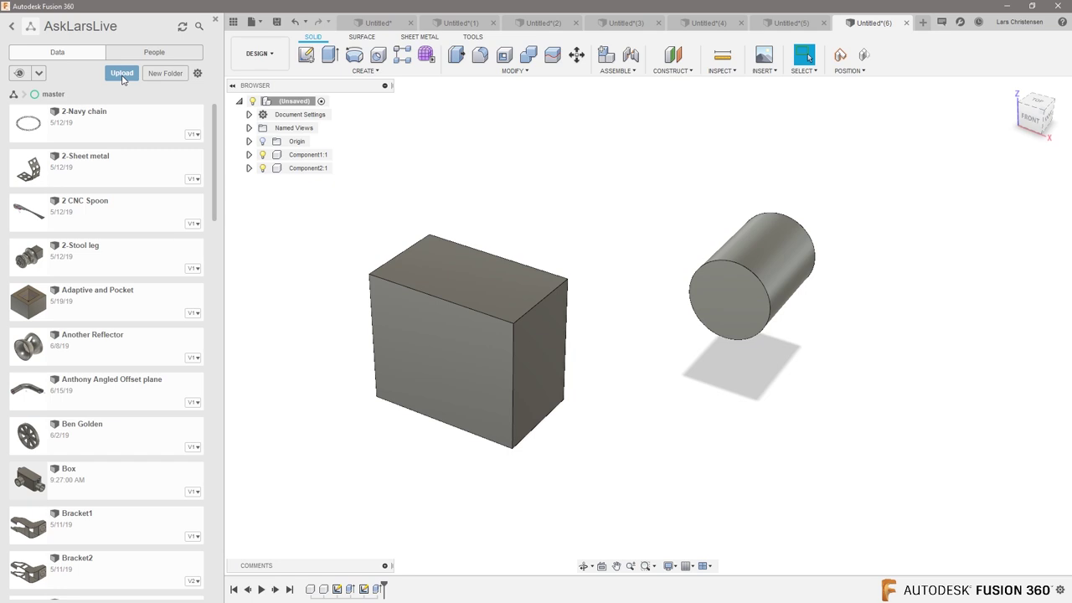
left_click(123, 74)
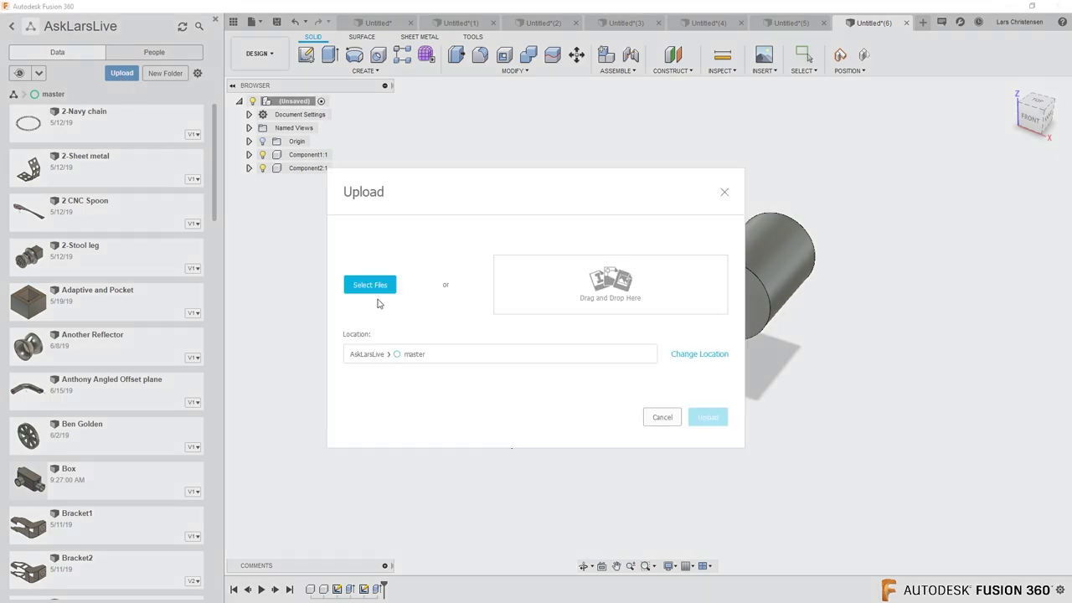
left_click(370, 285)
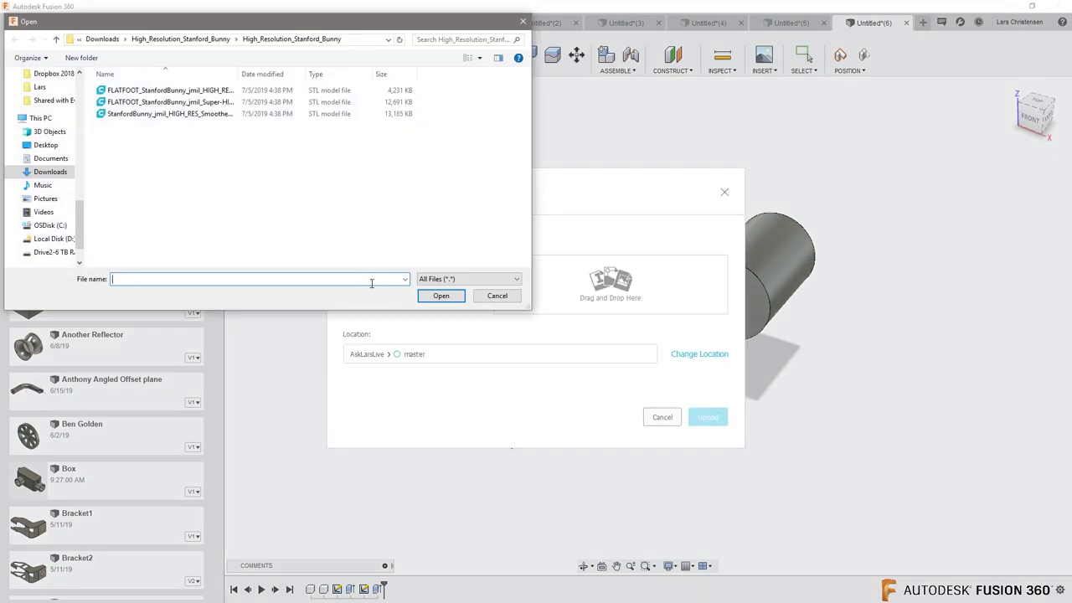
left_click(469, 279)
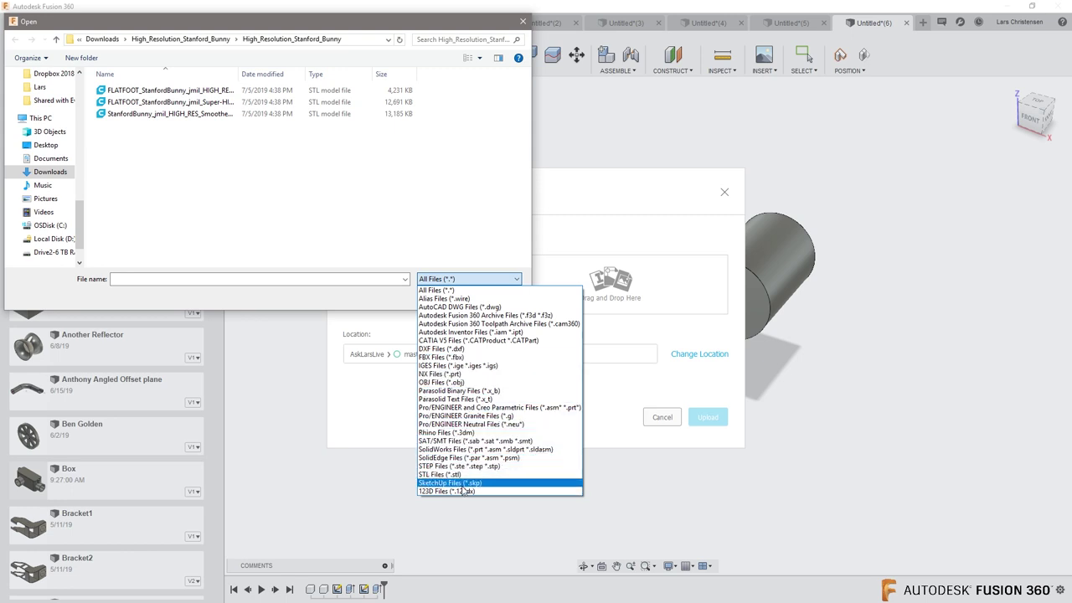
left_click(635, 432)
left_click(497, 296)
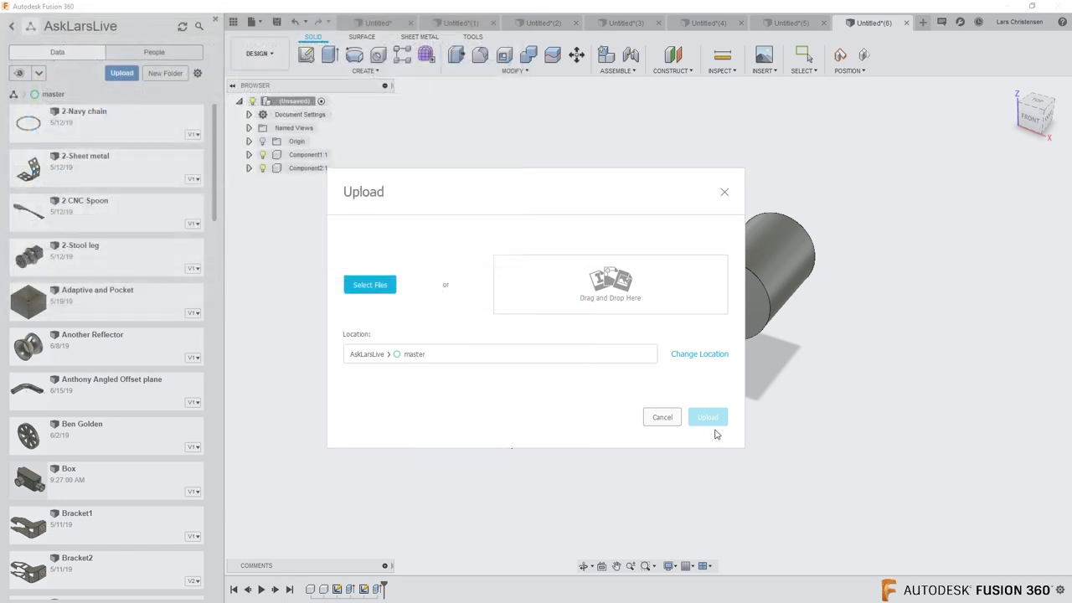
left_click(664, 423)
Sort the project files by last updated and close the project file listing
left_click(199, 74)
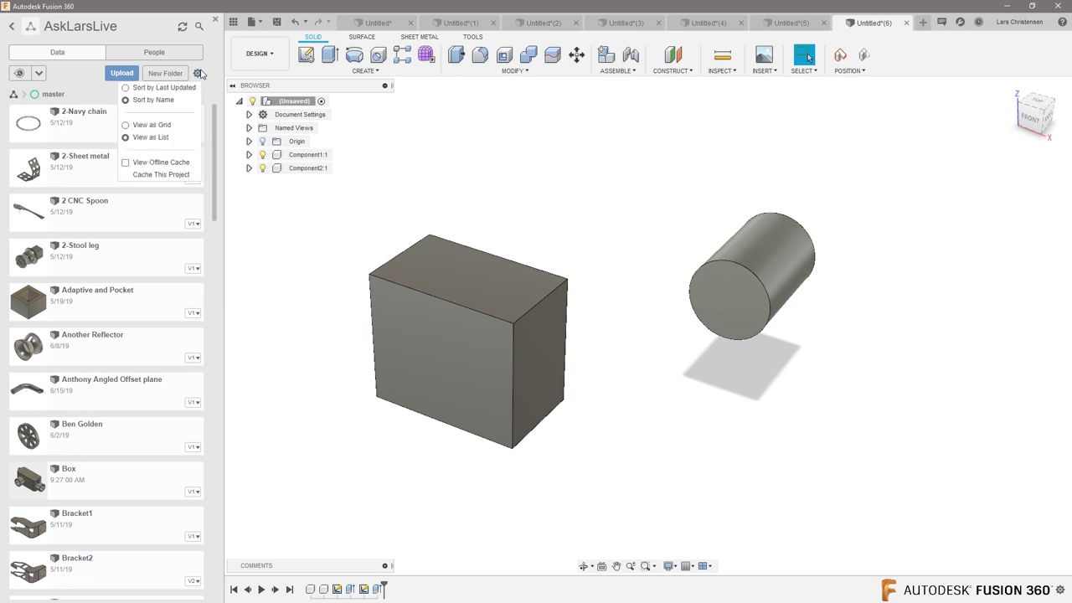
left_click(167, 88)
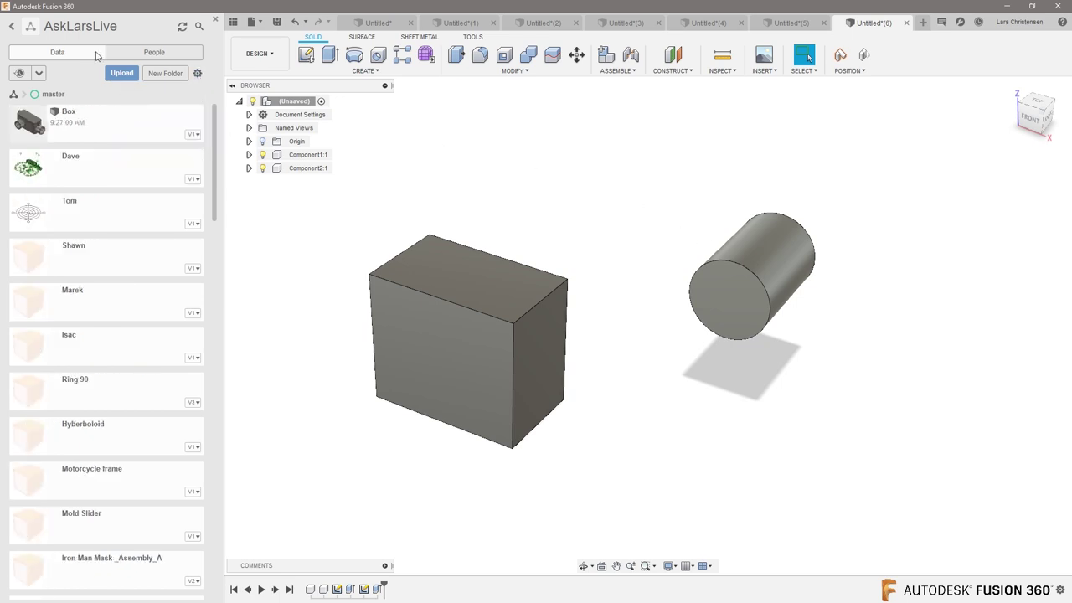
left_click(234, 22)
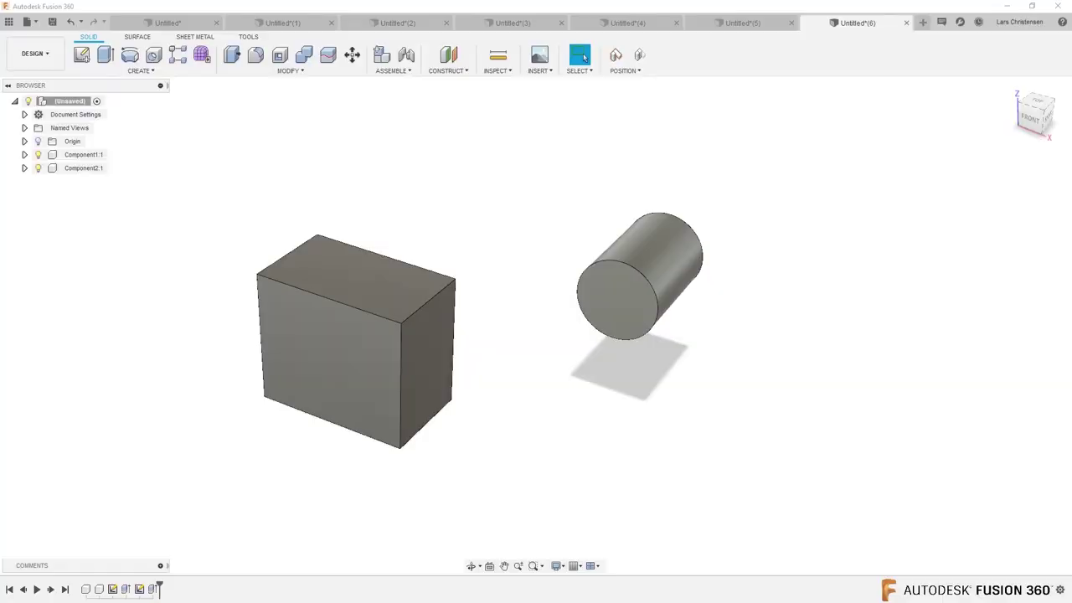
Ground Component1, the cylinder, continuing with the components in their previous positions
middle_click_drag(203, 318, 349, 340, "shift")
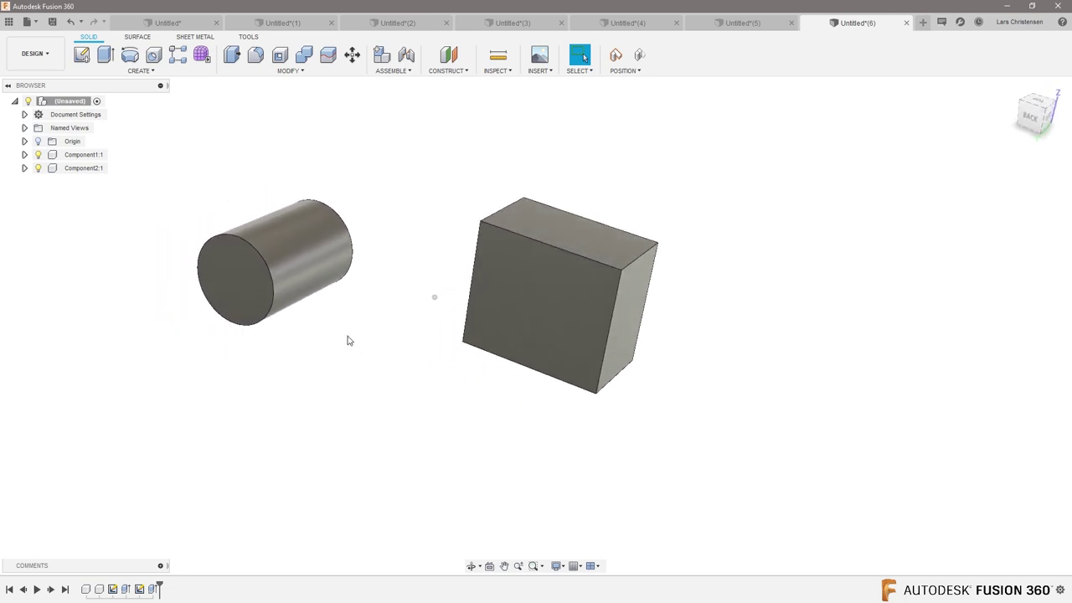
left_click(84, 154)
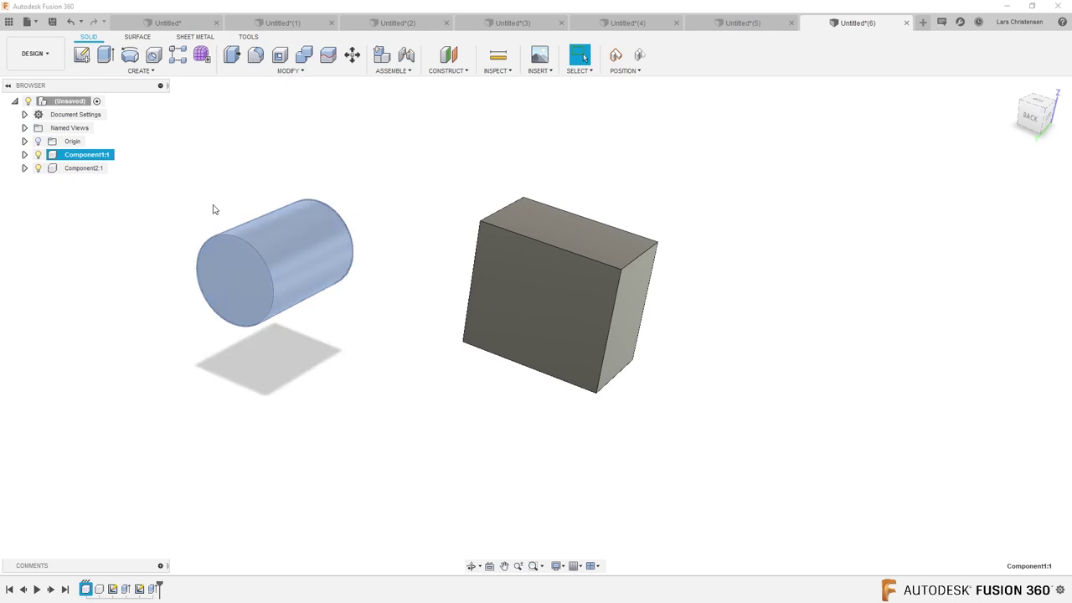
right_click(84, 155)
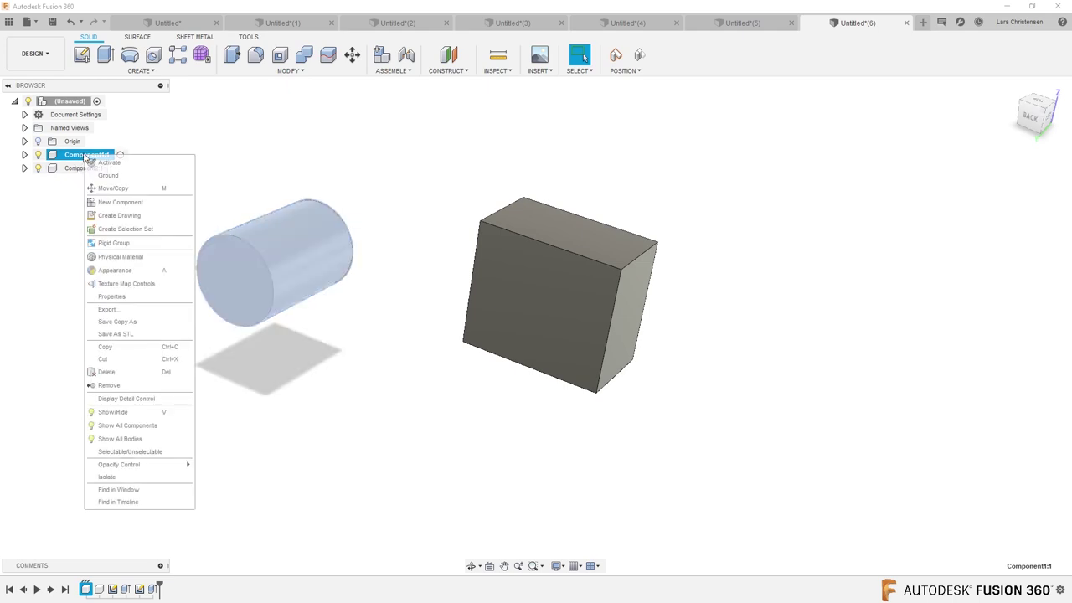
left_click(107, 175)
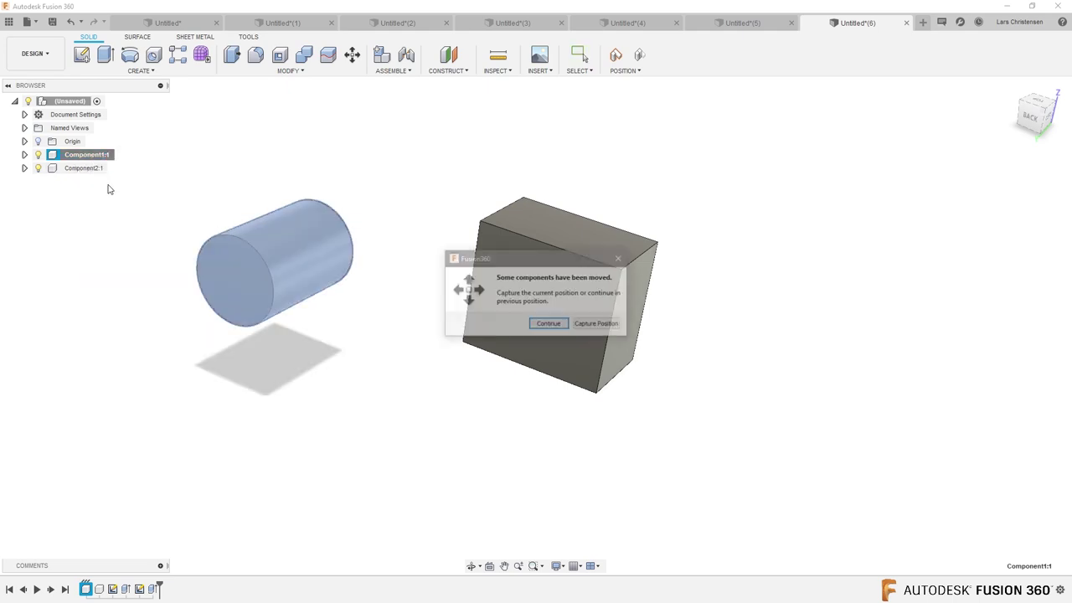
left_click(560, 328)
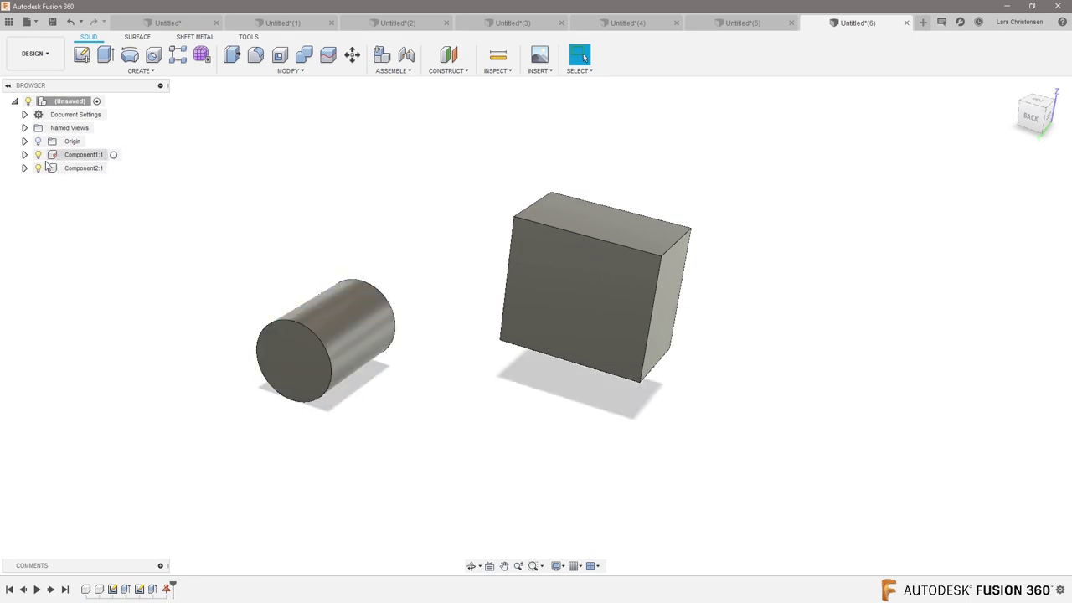
left_click(110, 154)
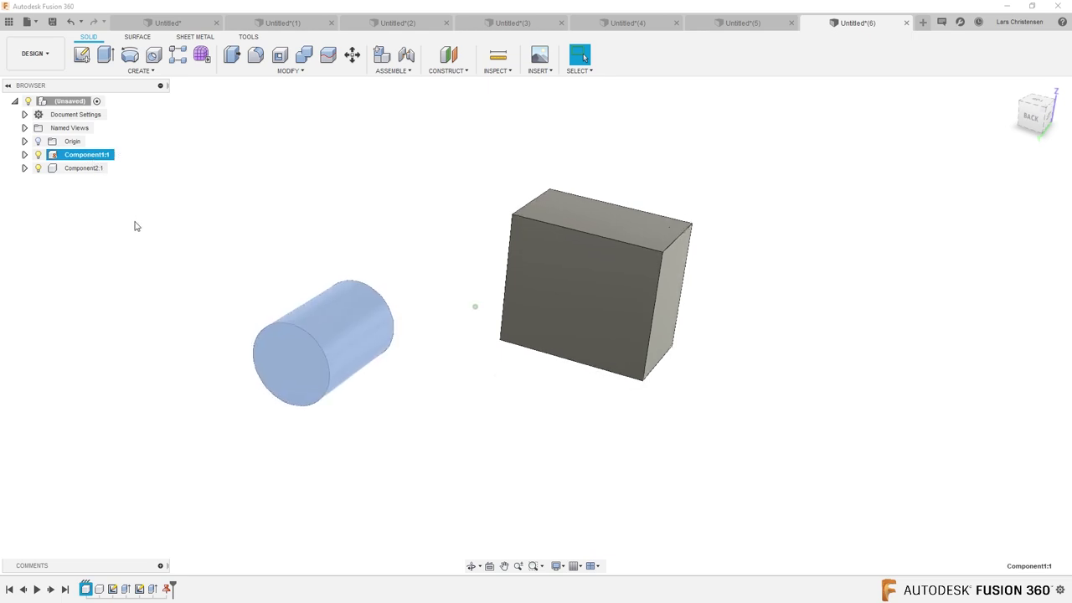
left_click(412, 474)
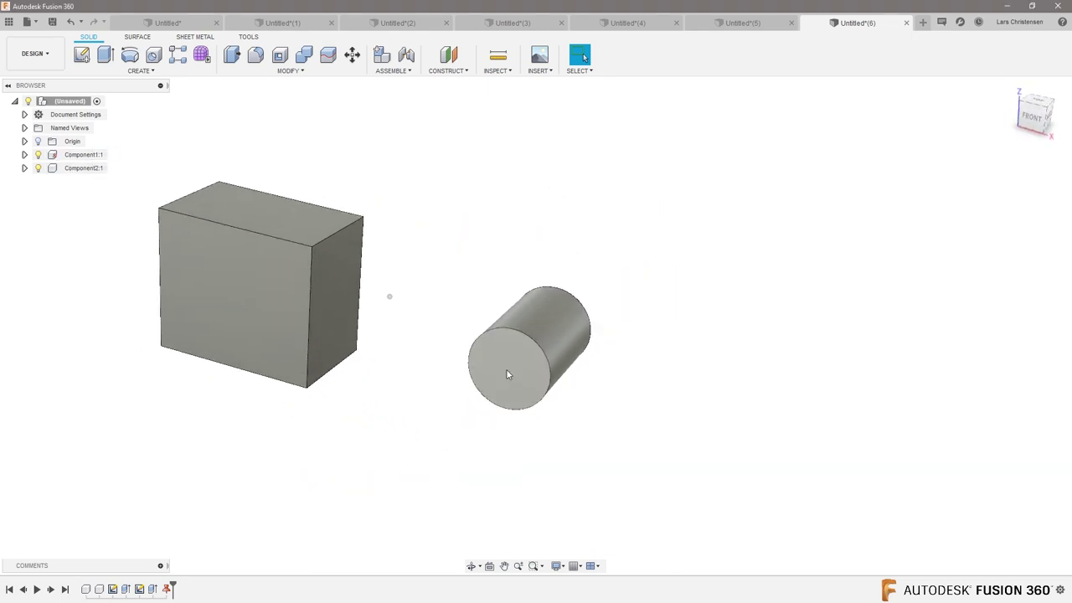
Move the block away from its original location twice, reverting its position each time
left_click_drag(221, 318, 320, 187)
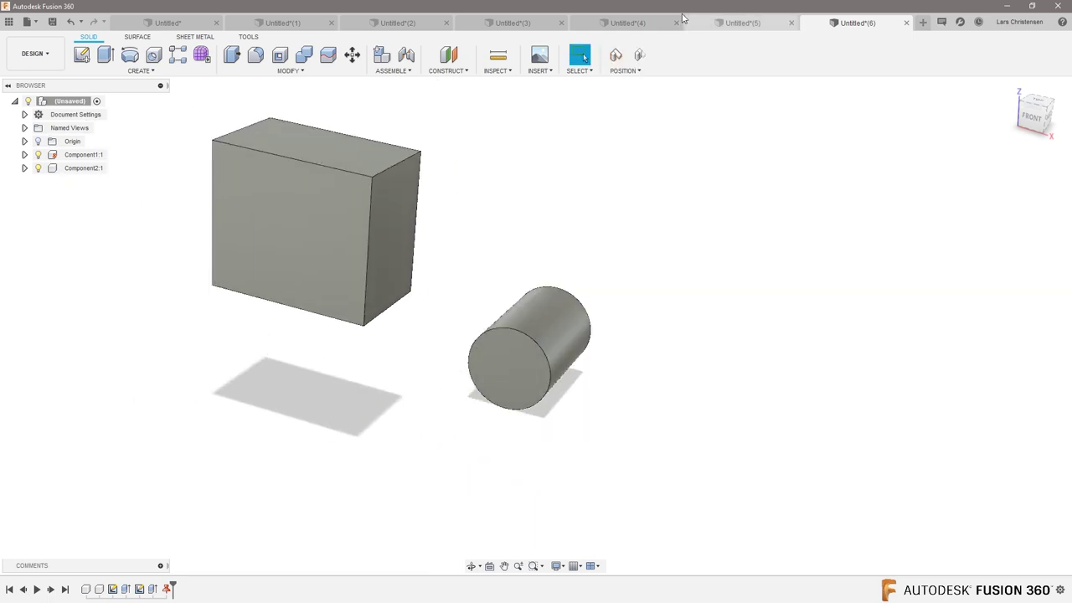
left_click(638, 57)
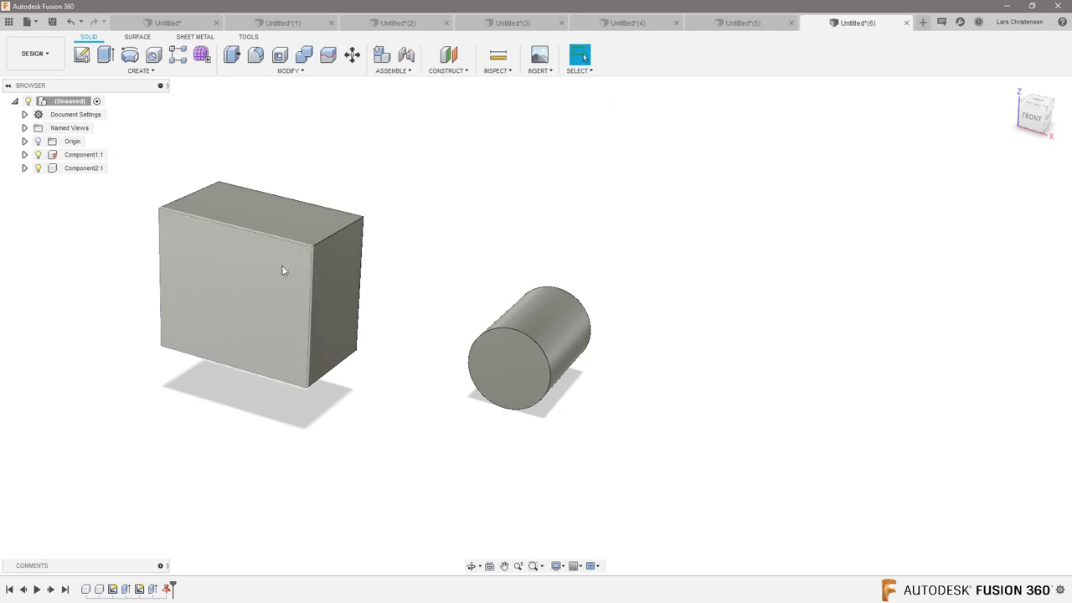
left_click_drag(283, 268, 1, 379)
left_click(640, 60)
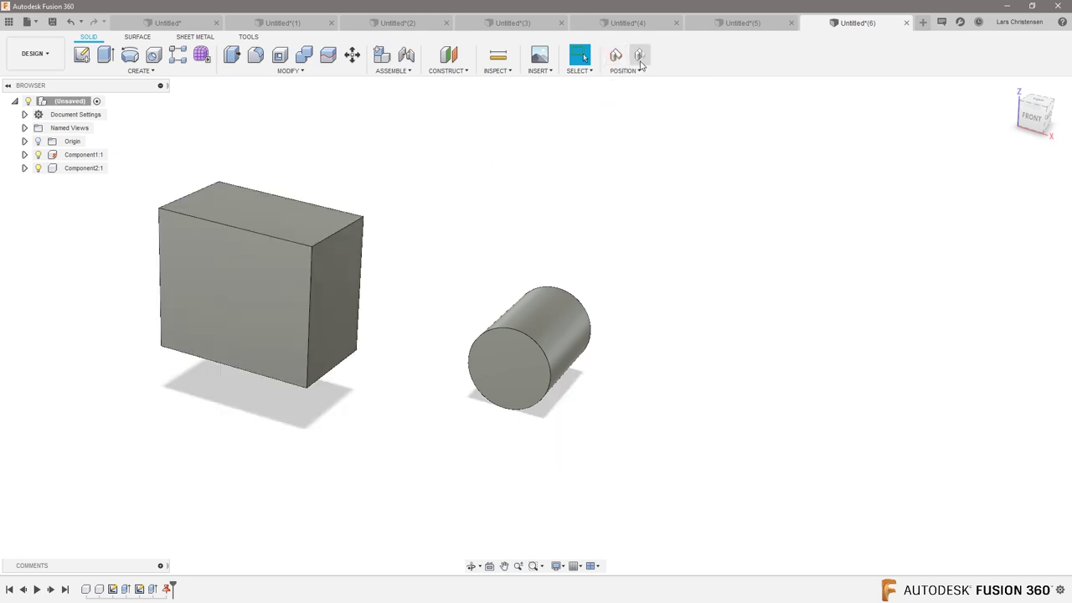
Raise the block well above its original location and capture its new position in the timeline
left_click_drag(247, 253, 251, 126)
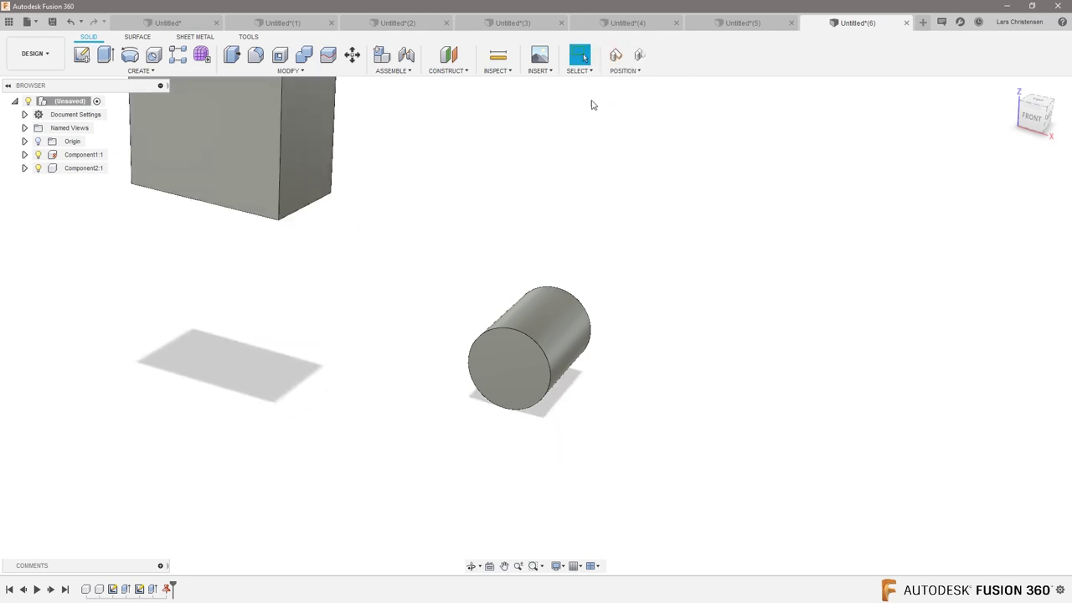
left_click(615, 56)
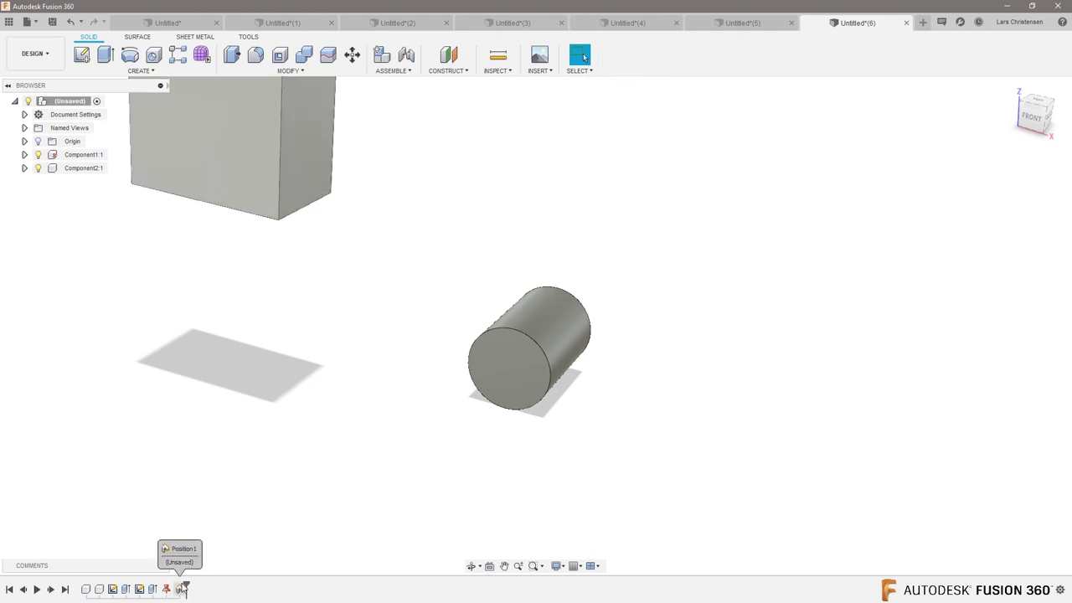
key("ctrl+z")
Capture further block positions and roll the timeline back to just after the first captured position
mouse_move(179, 405)
left_mouse_down()
mouse_move(180, 435)
mouse_move(460, 294)
mouse_move(281, 127)
left_mouse_up()
left_click(615, 55)
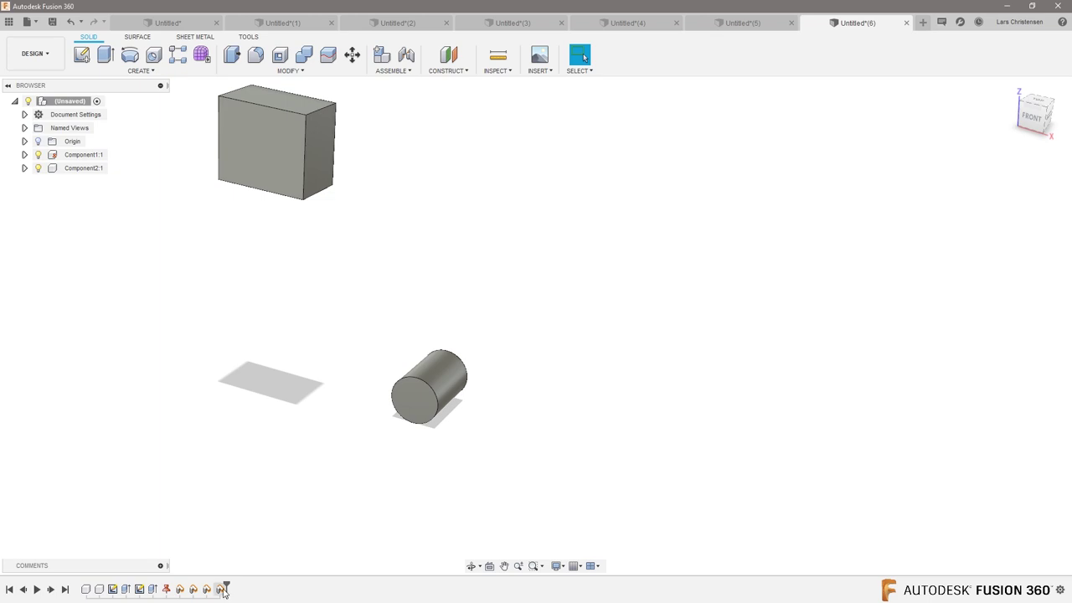
left_click_drag(225, 588, 185, 590)
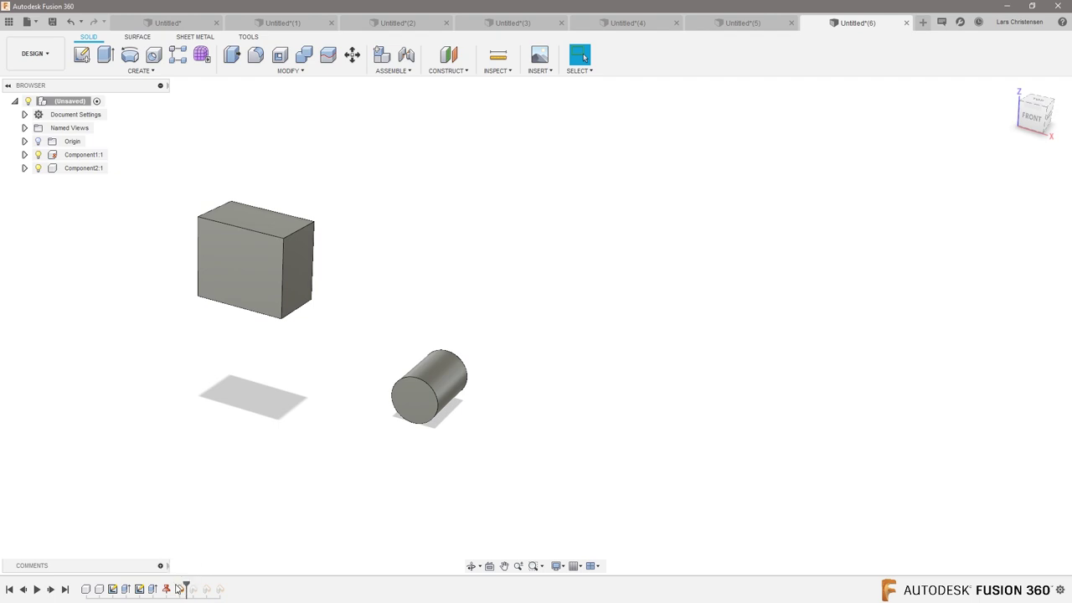
Roll the timeline forward to the end and delete all the captured position features after the ground feature
mouse_move(183, 588)
left_mouse_down()
mouse_move(173, 590)
mouse_move(220, 589)
left_mouse_up()
left_click(181, 593, "shift")
key("Delete")
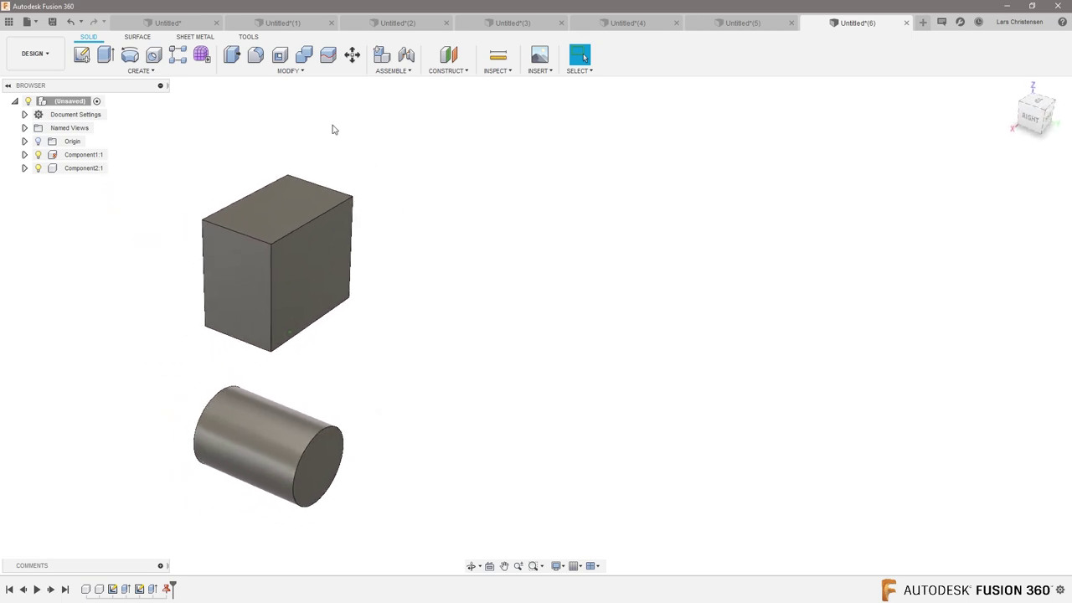
Align the block component by its upper front corner to the cylinder's end face
left_click(289, 70)
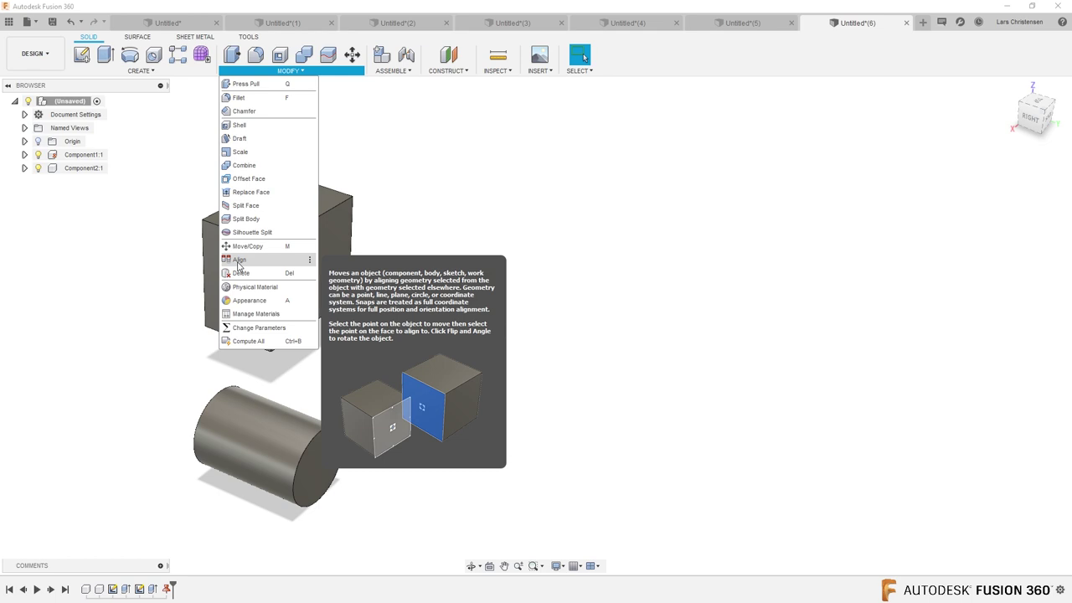
left_click(238, 263)
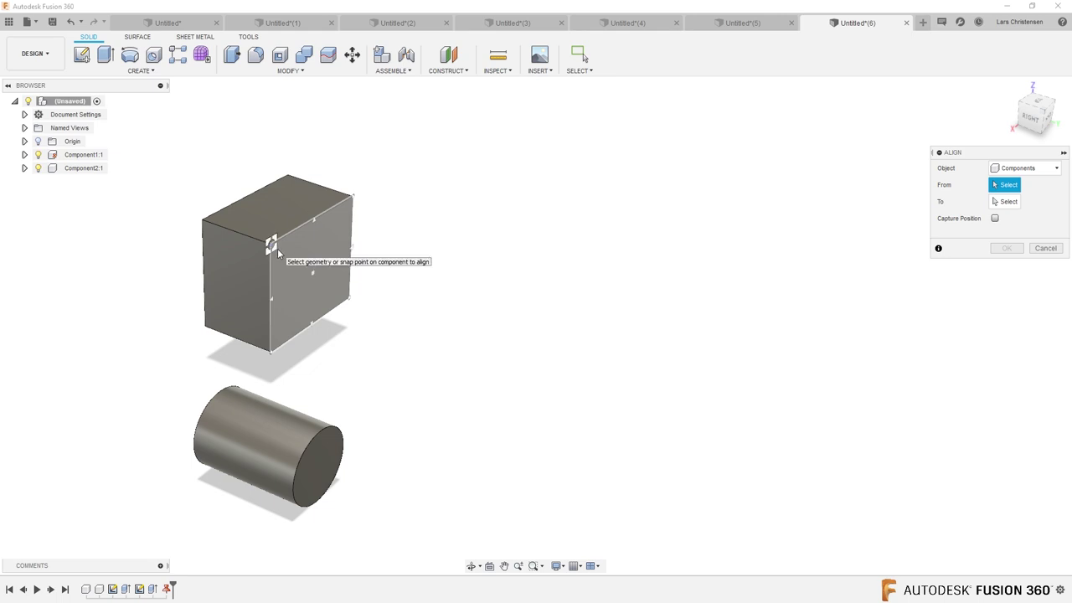
left_click(277, 250)
middle_click_drag(399, 363, 411, 395, "shift")
left_click(411, 393)
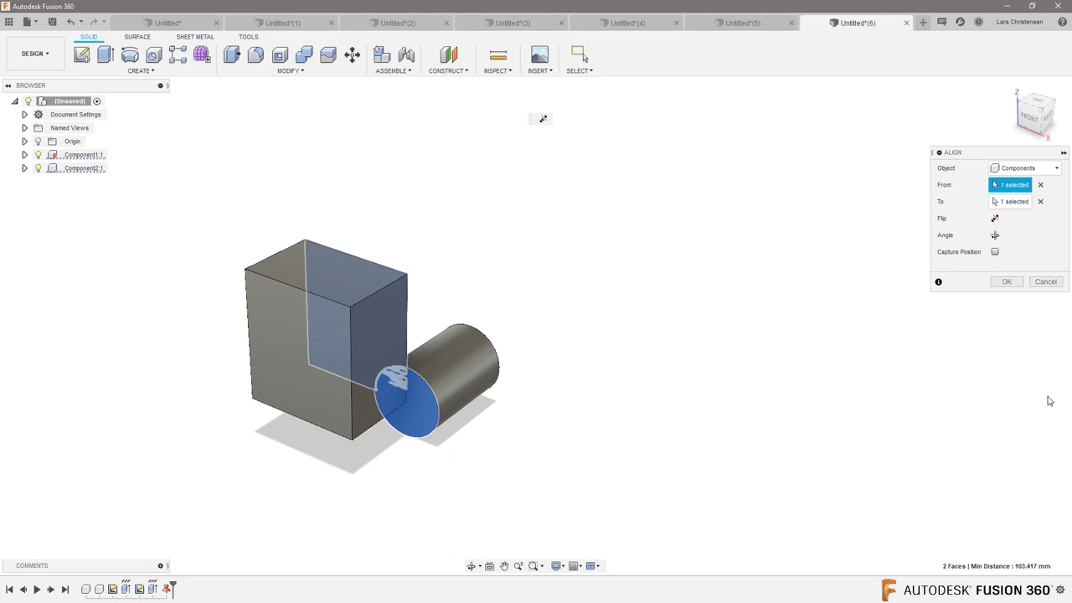
Try the alignment's flip and angle options, then accept the block placed below the cylinder's centre without capturing its position
left_click(995, 218)
left_click(995, 219)
left_click(995, 235)
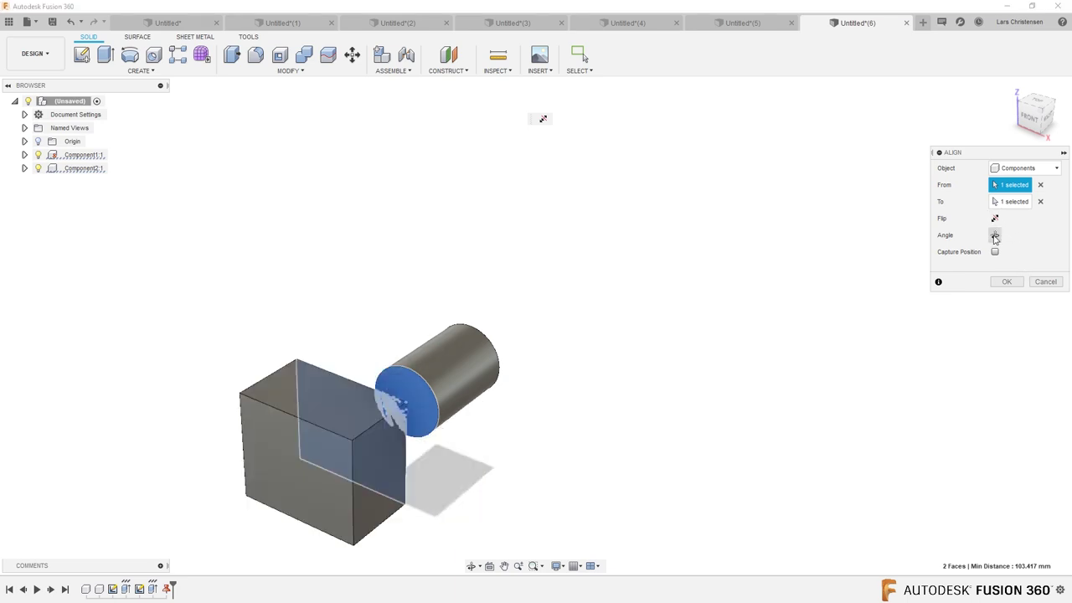
left_click(995, 236)
left_click(995, 237)
left_click(995, 237)
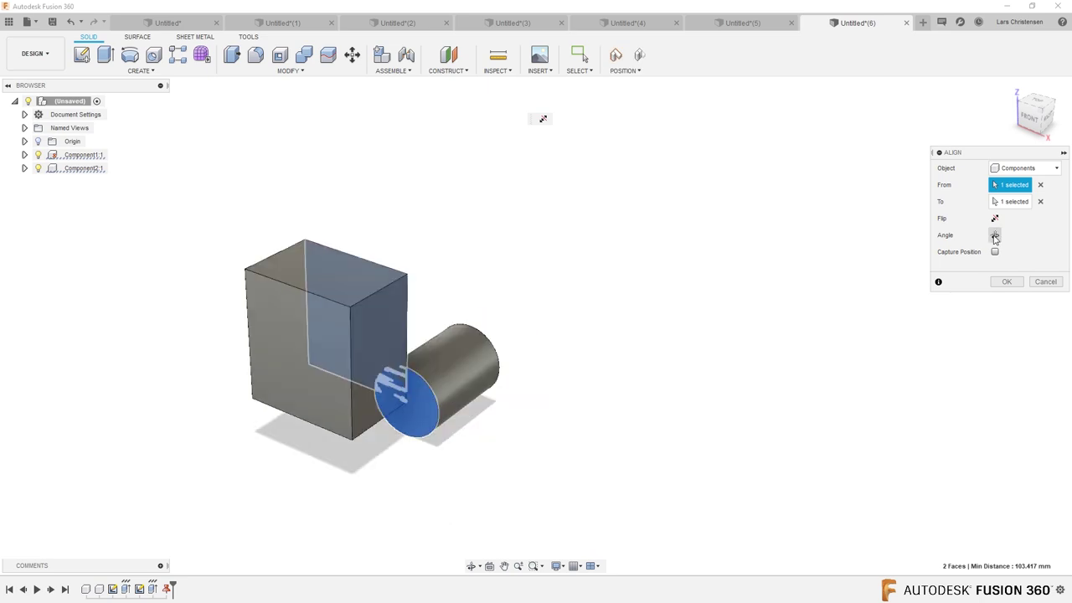
left_click(995, 237)
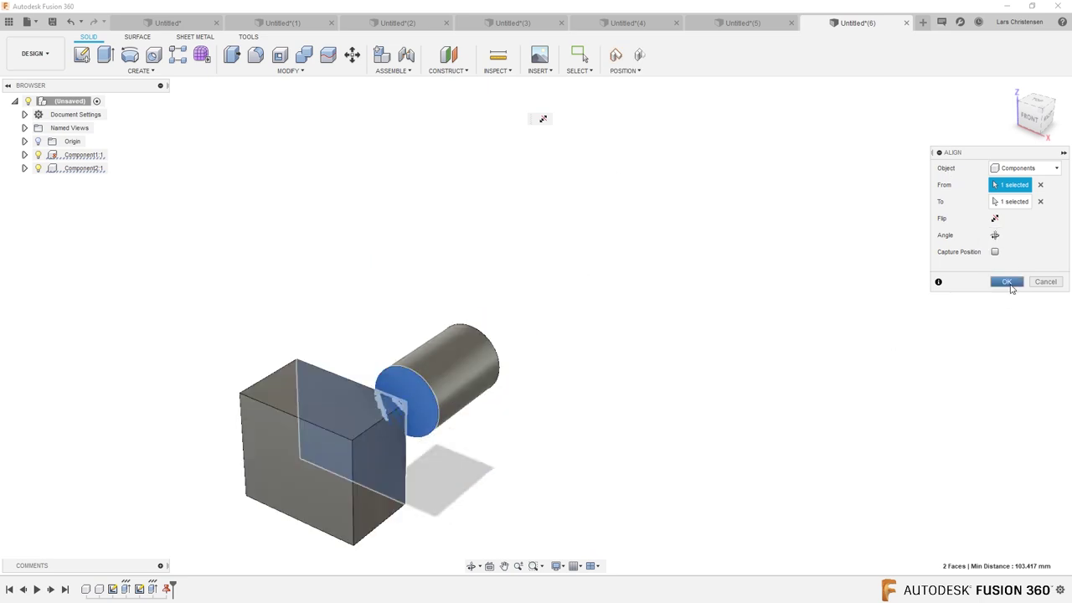
left_click(1007, 282)
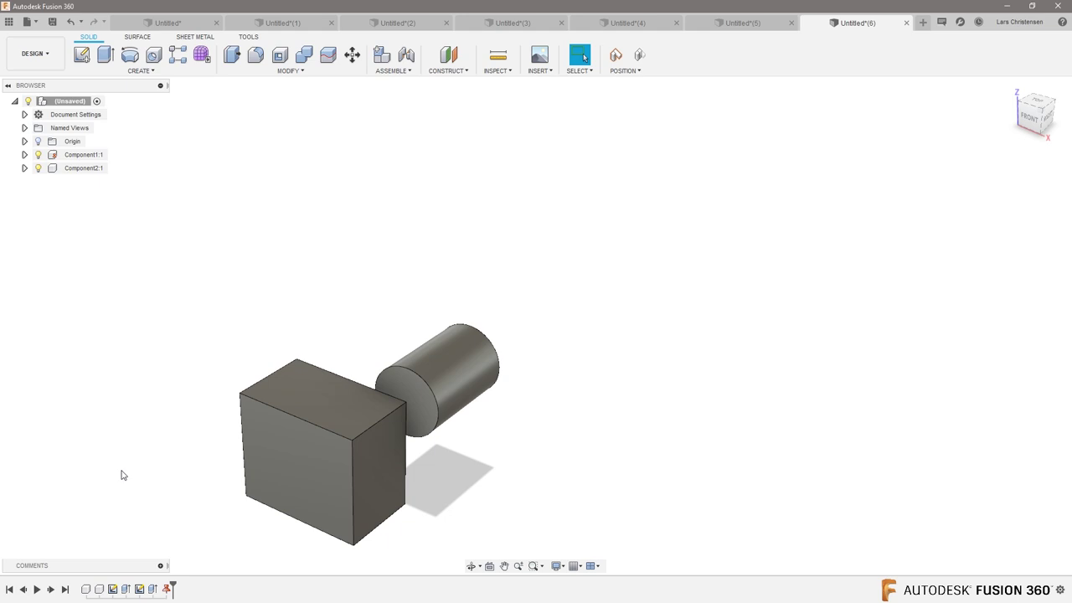
Move the aligned block away from the cylinder, undo that move, and revert the block to its original position
left_click_drag(322, 411, 149, 336)
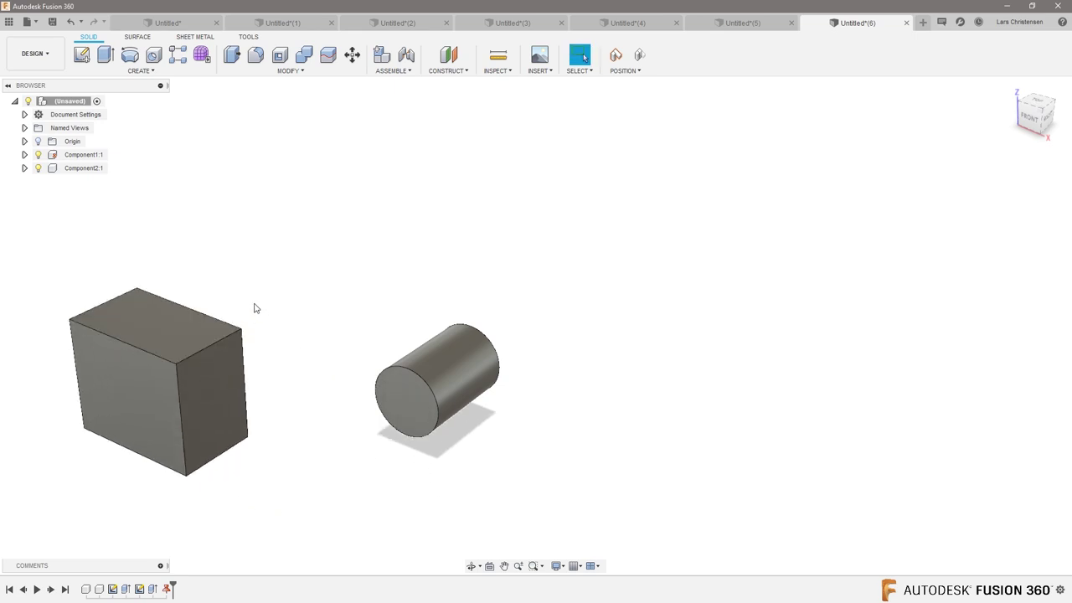
key("ctrl+z")
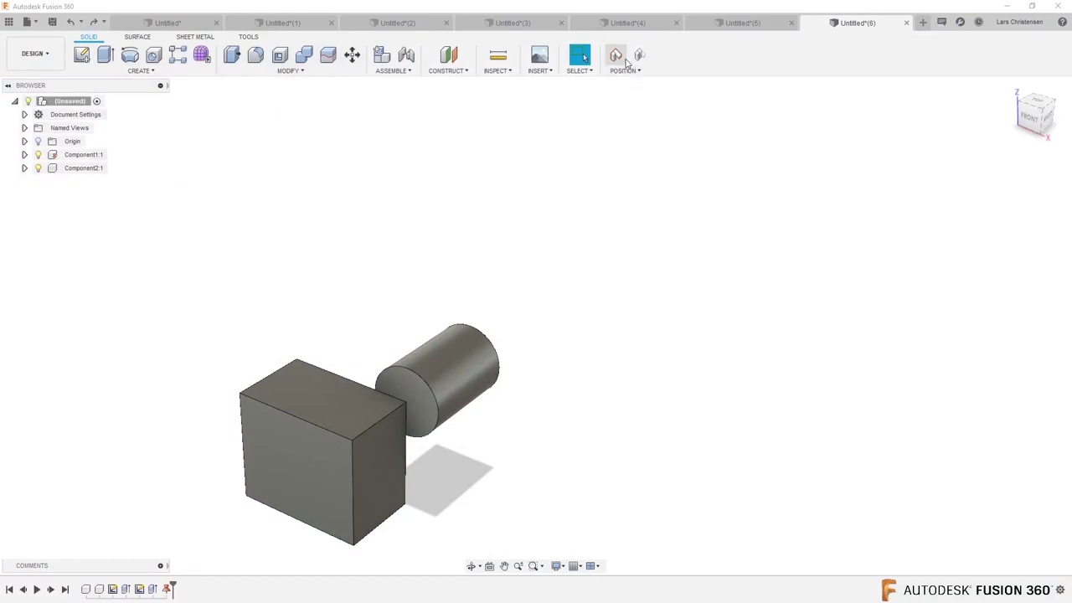
left_click(639, 54)
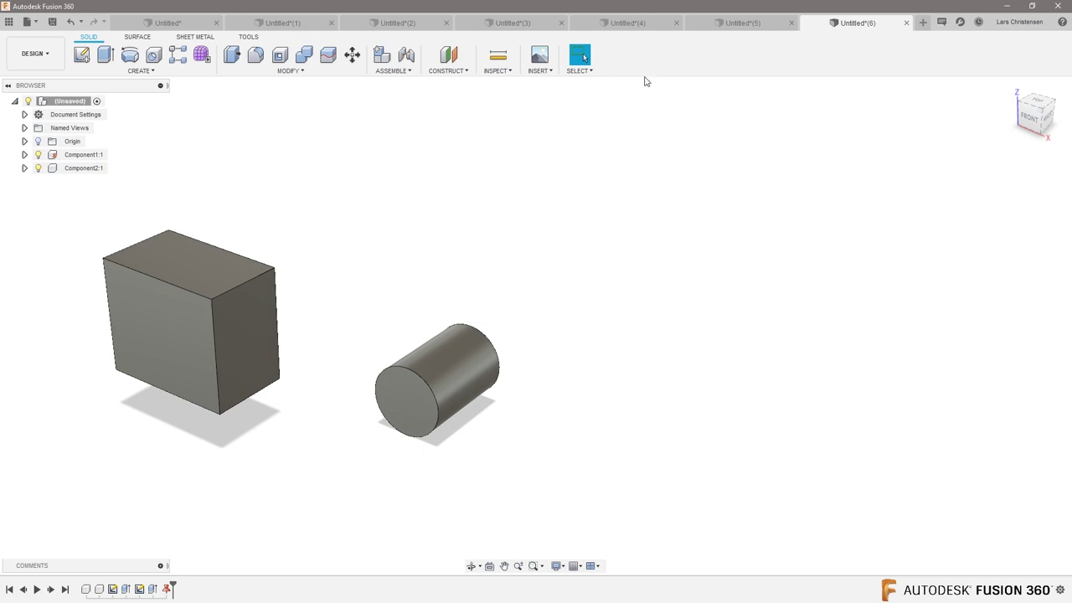
Set up a Rigid joint from the block's upper front corner to the centre of the cylinder's end face
middle_click_drag(606, 201, 453, 104, "shift")
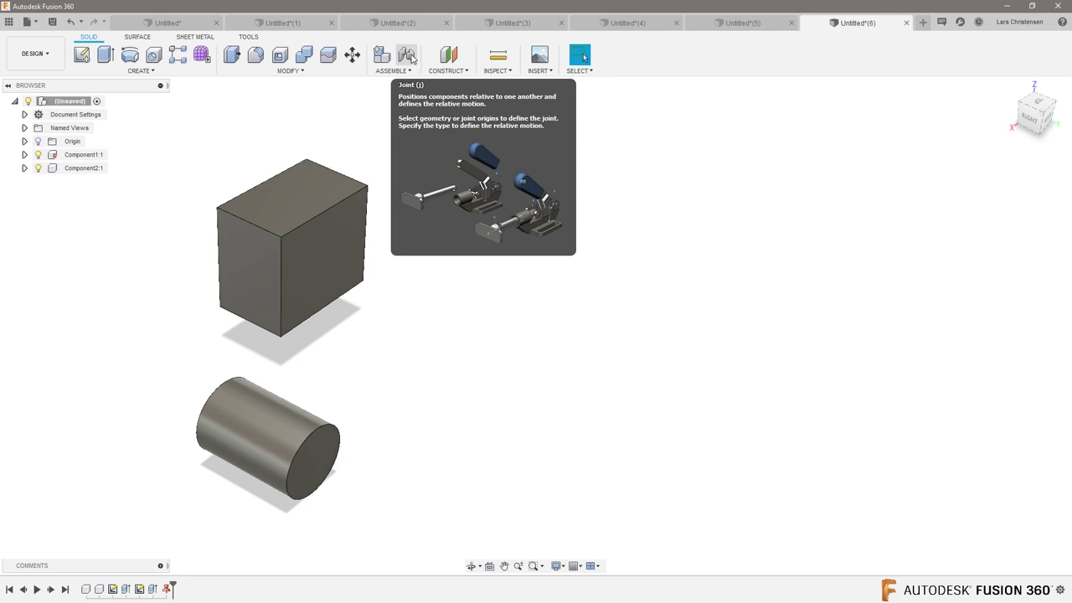
left_click(408, 55)
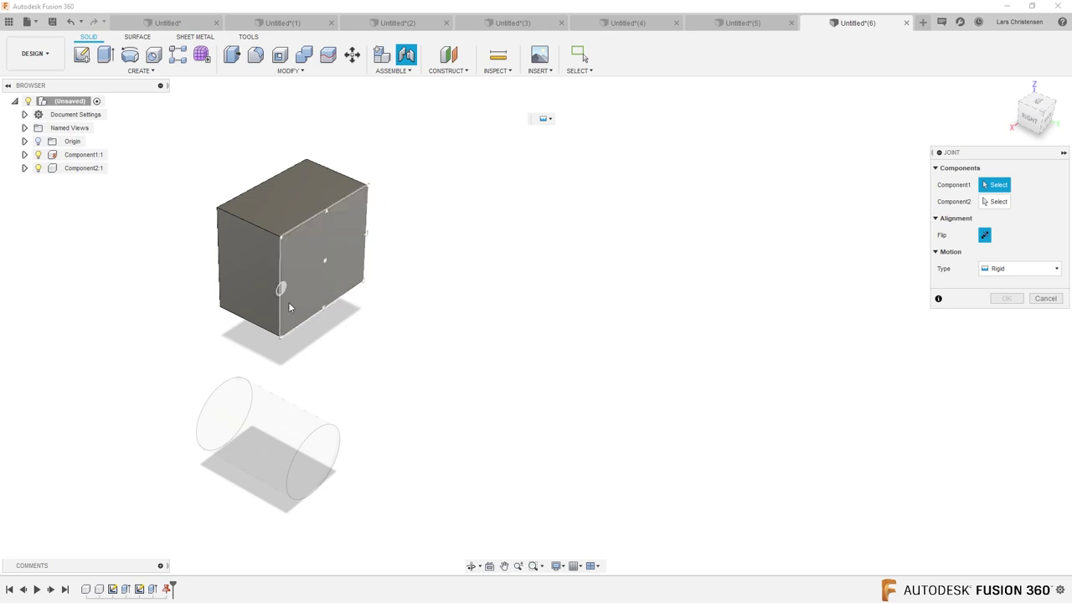
left_click(290, 241)
middle_click_drag(447, 383, 394, 374, "shift")
left_click(394, 374)
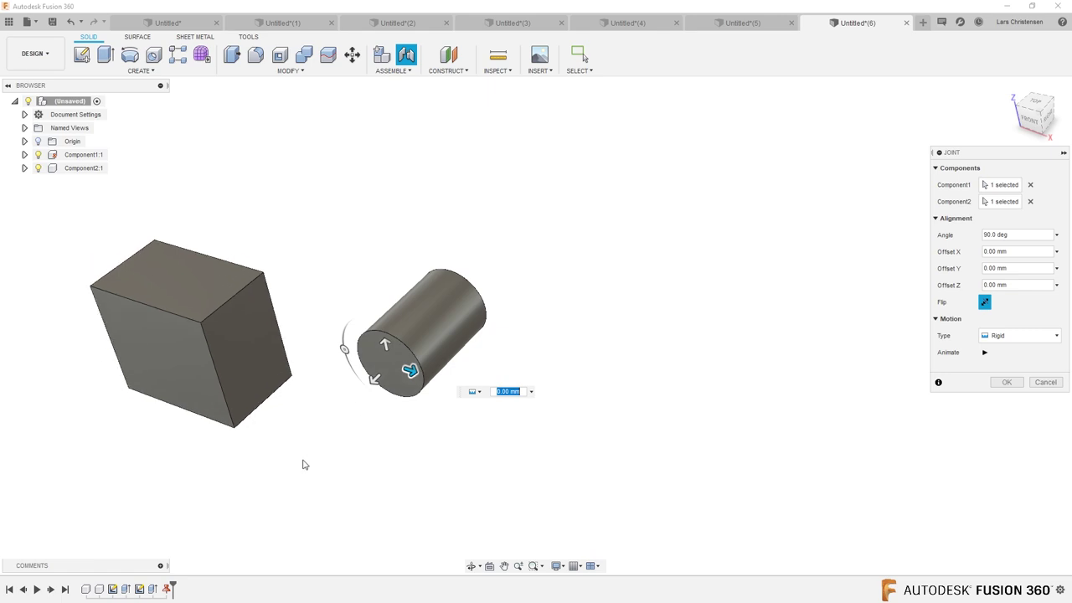
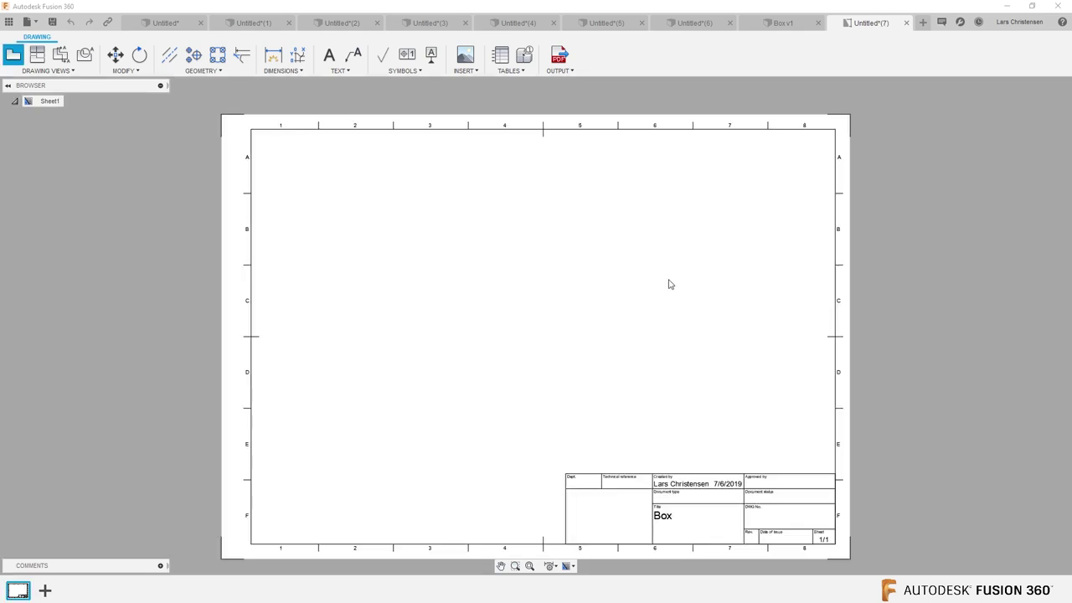
Place a front base view of the box at 1:2 scale near the sheet's upper left, with projected views below and left of it
left_click(387, 227)
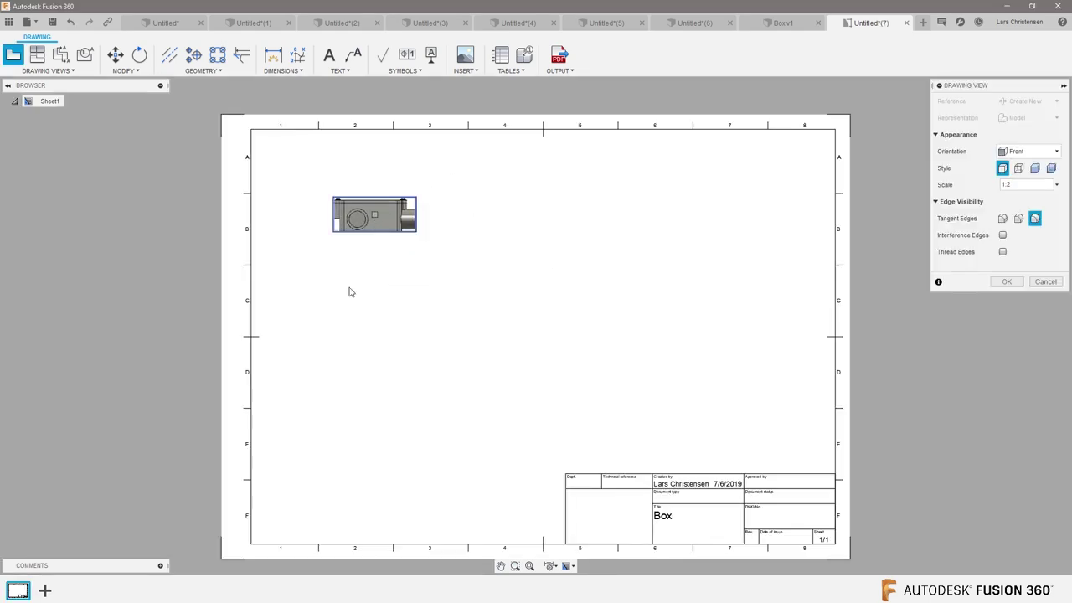
left_click(1007, 281)
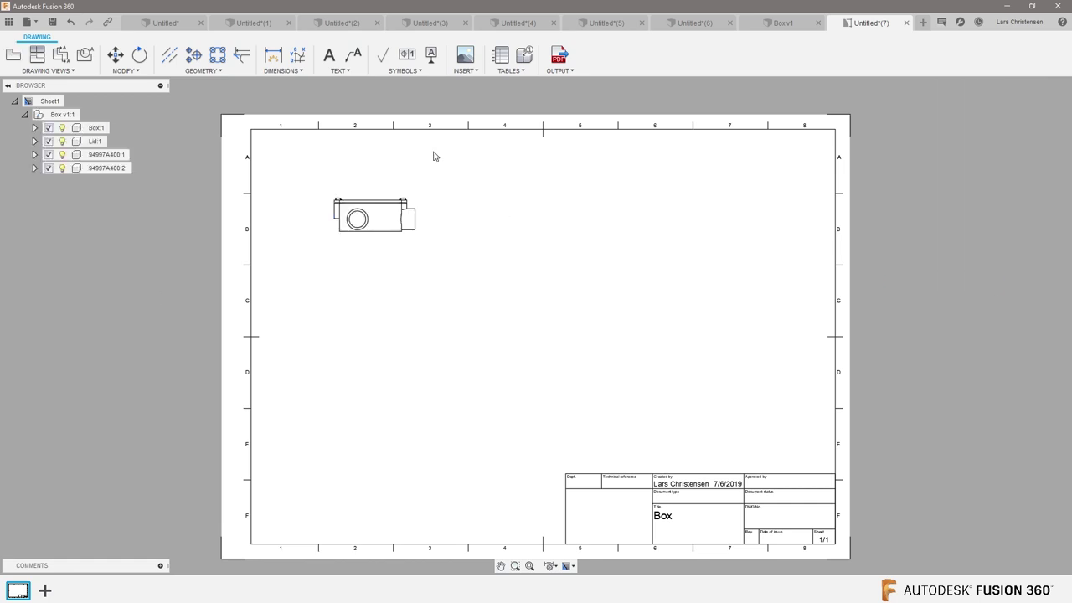
left_click(35, 55)
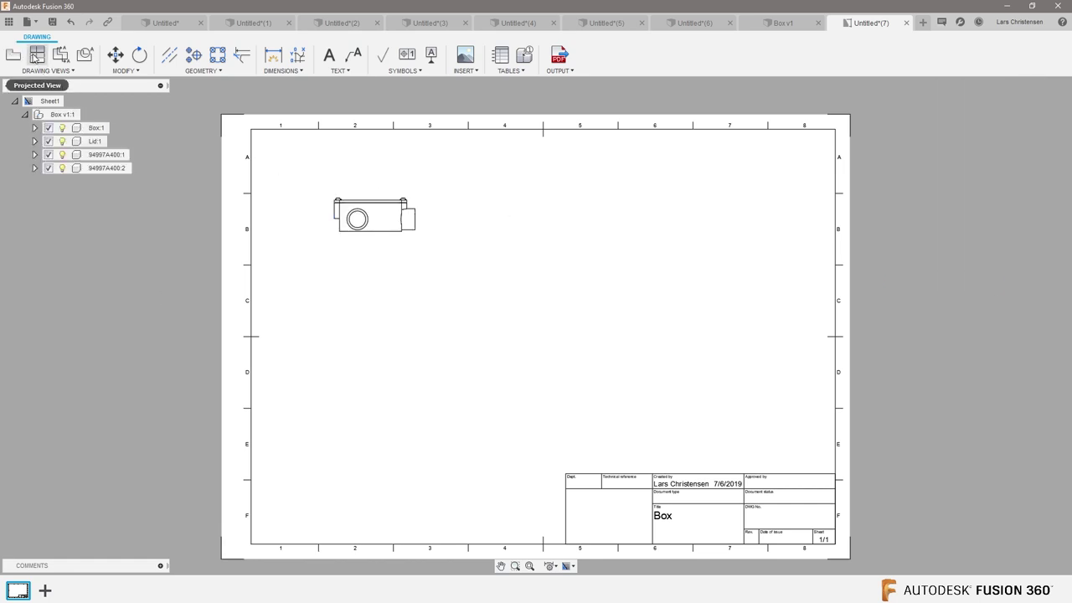
left_click(385, 225)
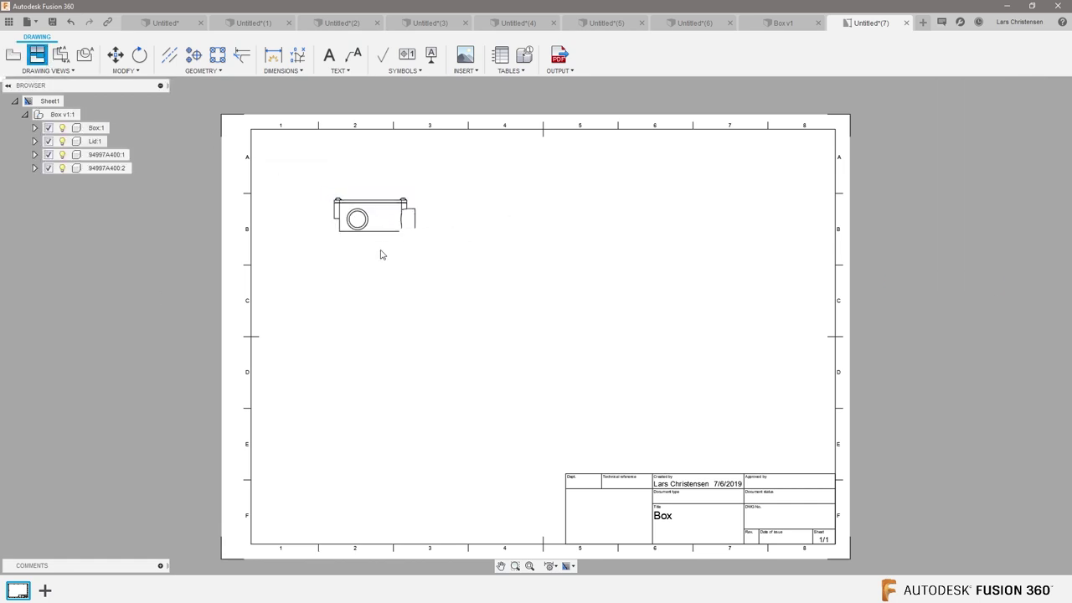
left_click(403, 315)
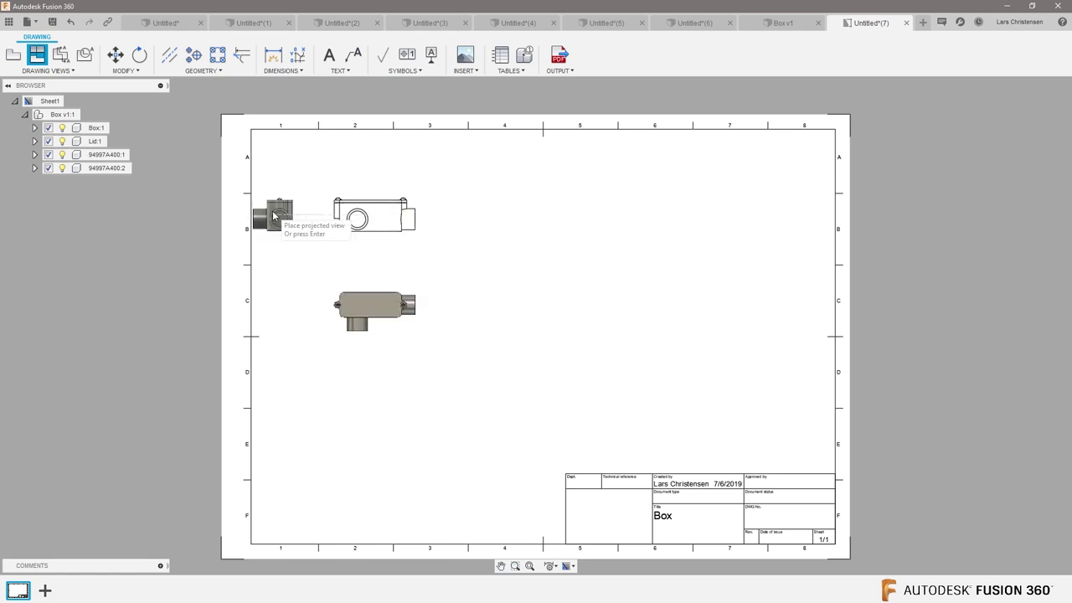
left_click(295, 221)
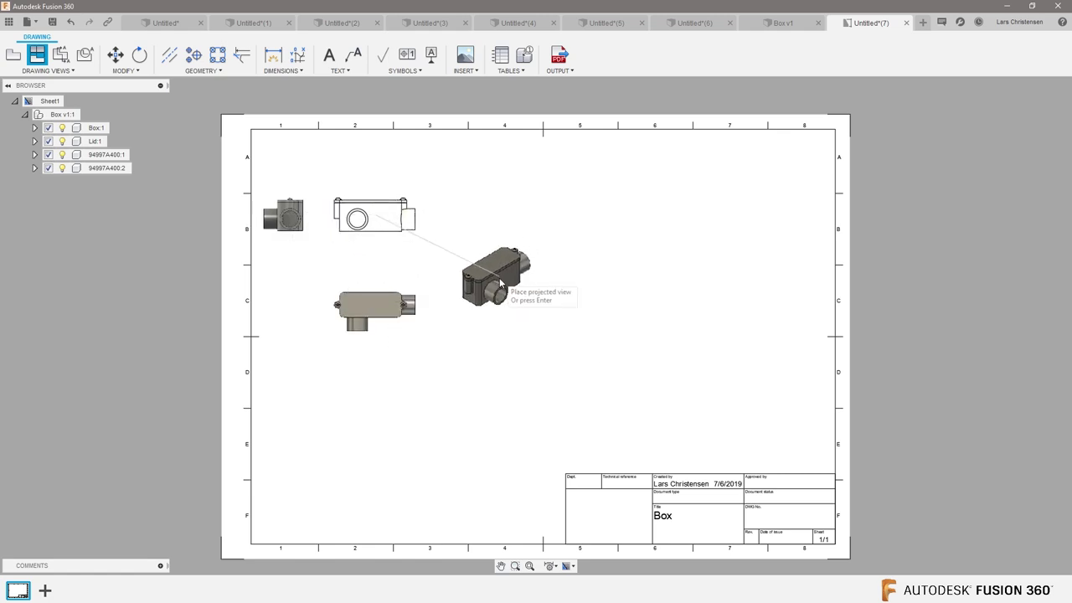
left_click(503, 205)
key("Return")
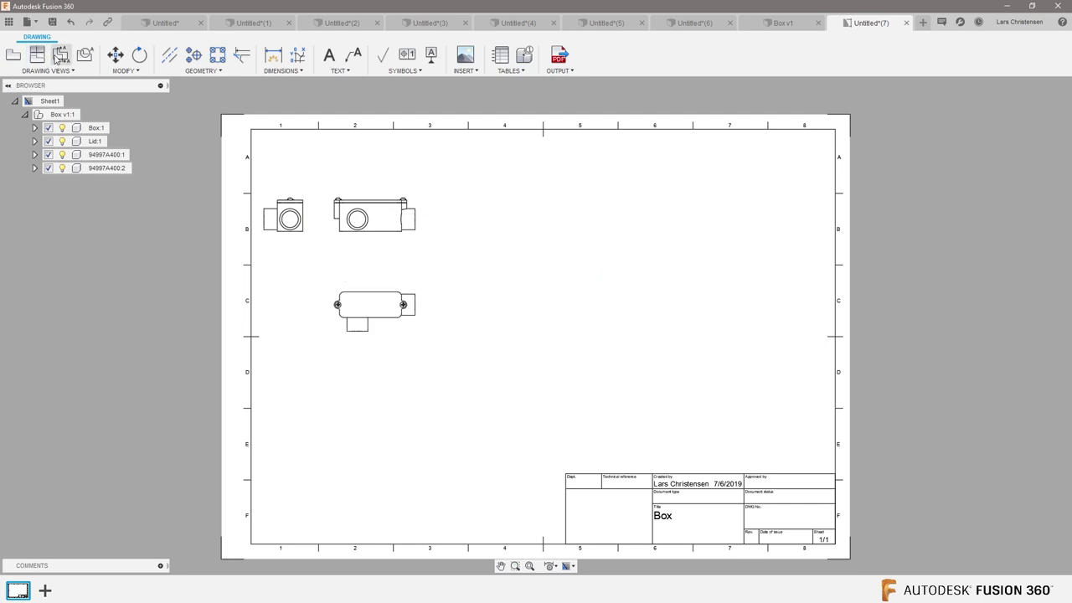
Create a section view from a vertical cut through the lower projected view, placed to its right with both bodies cut
left_click(58, 55)
left_click(375, 333)
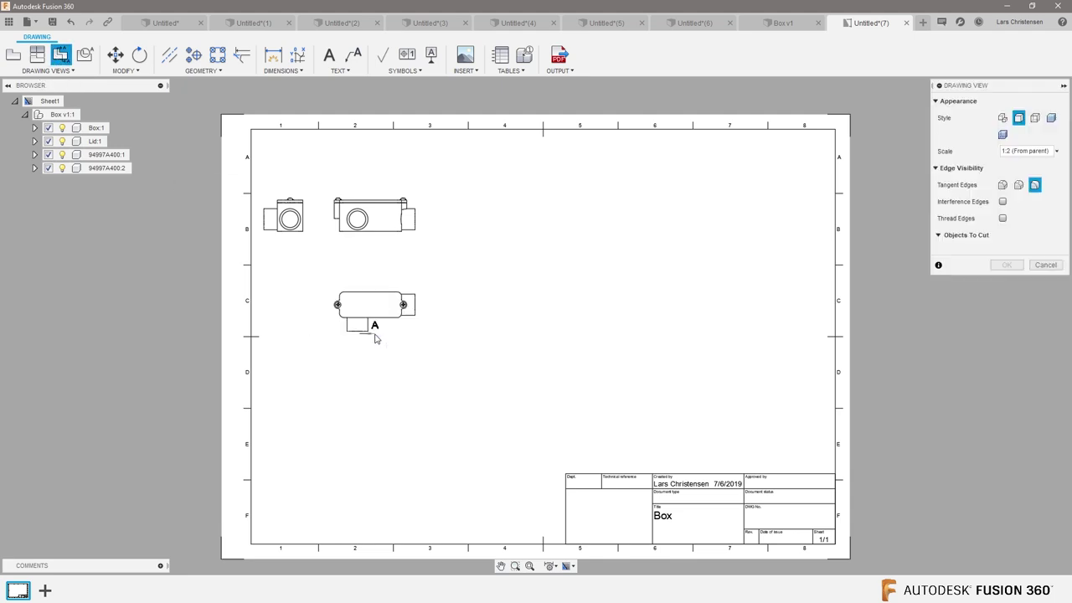
left_click(369, 275)
left_click(381, 354)
key("Return")
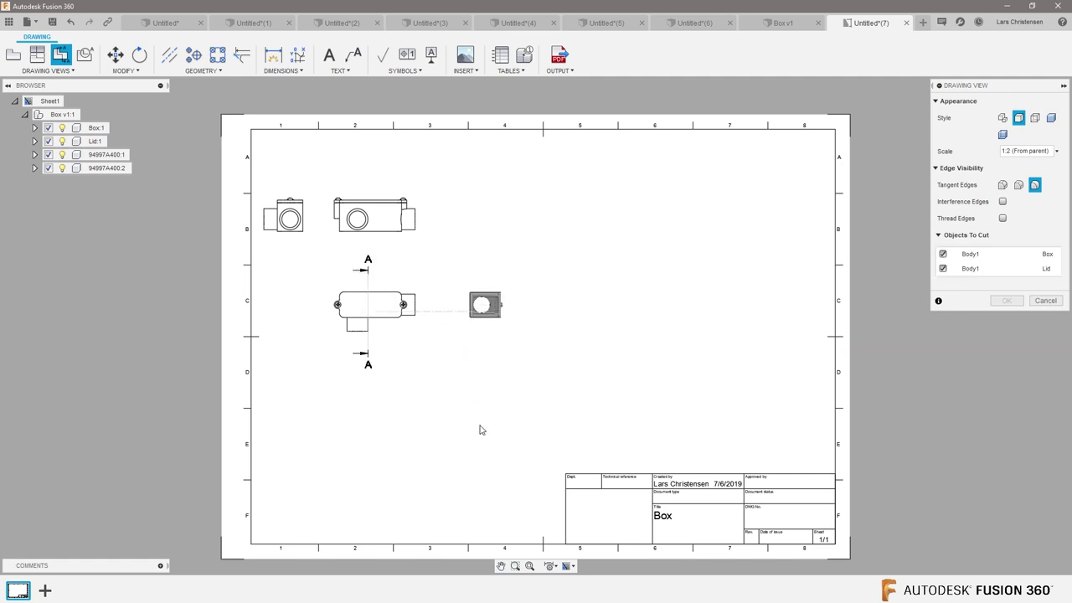
left_click(495, 378)
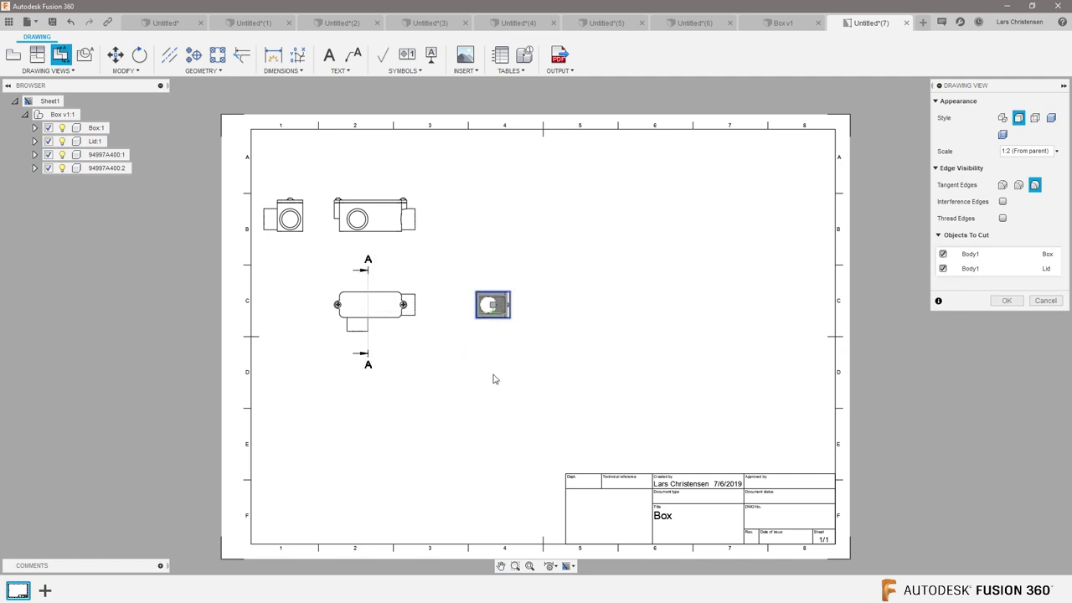
left_click(1006, 301)
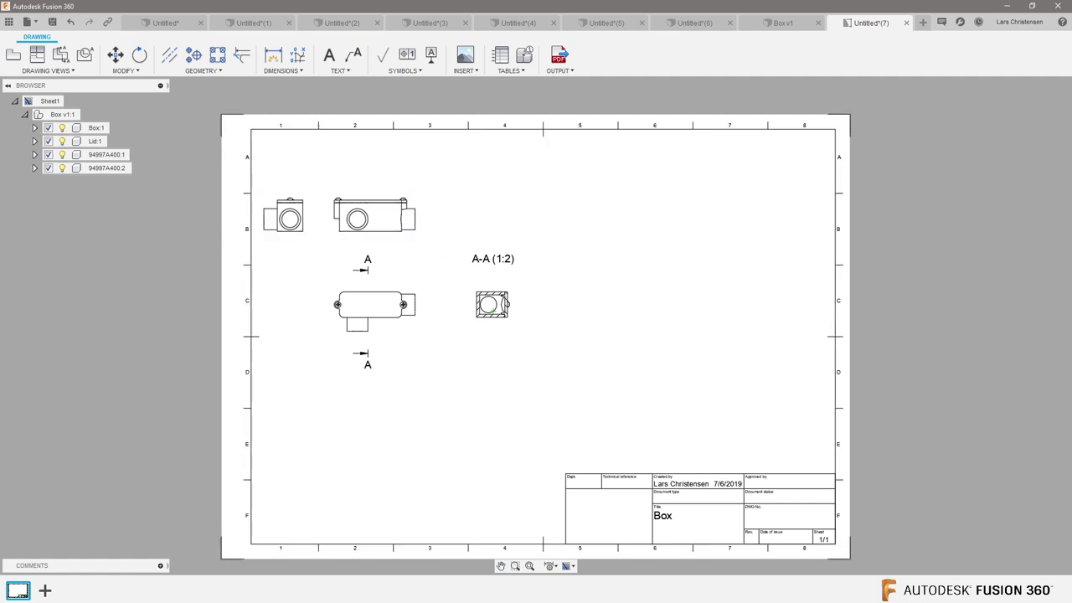
left_click(37, 57)
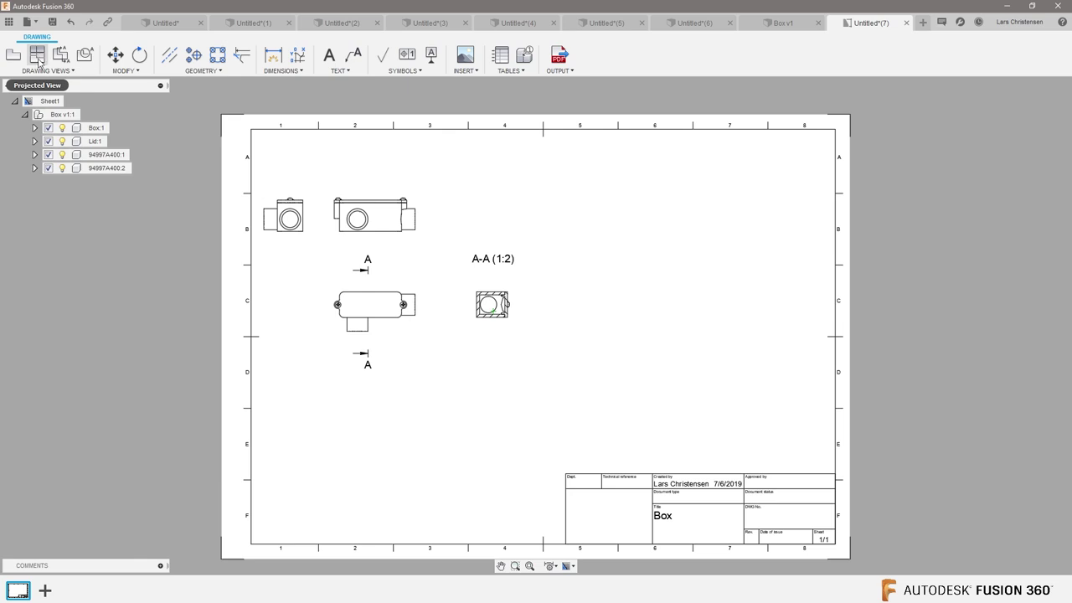
key("Escape")
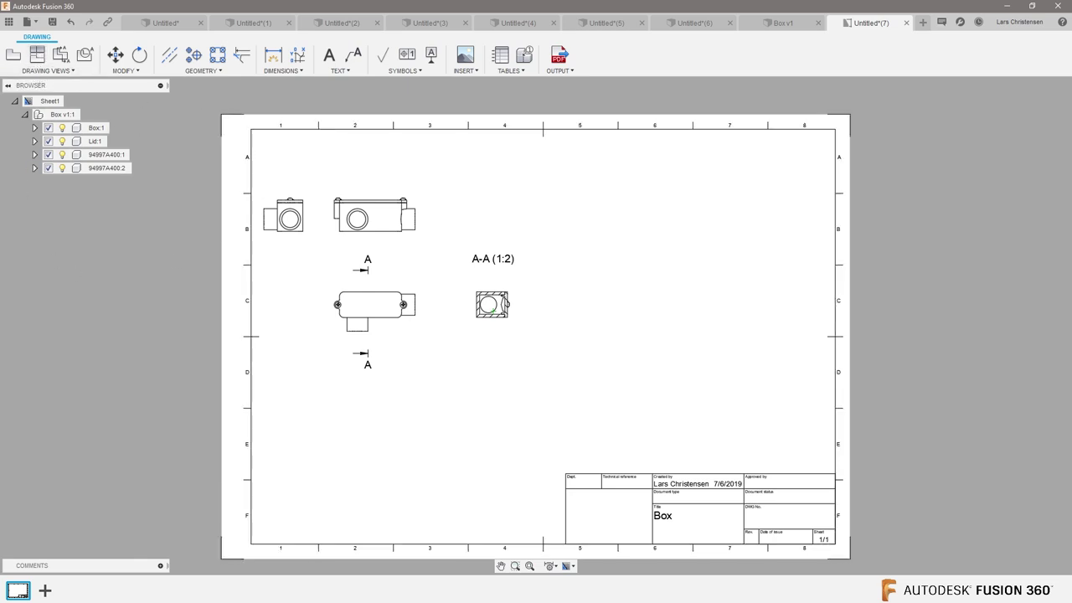
key("alt+Tab")
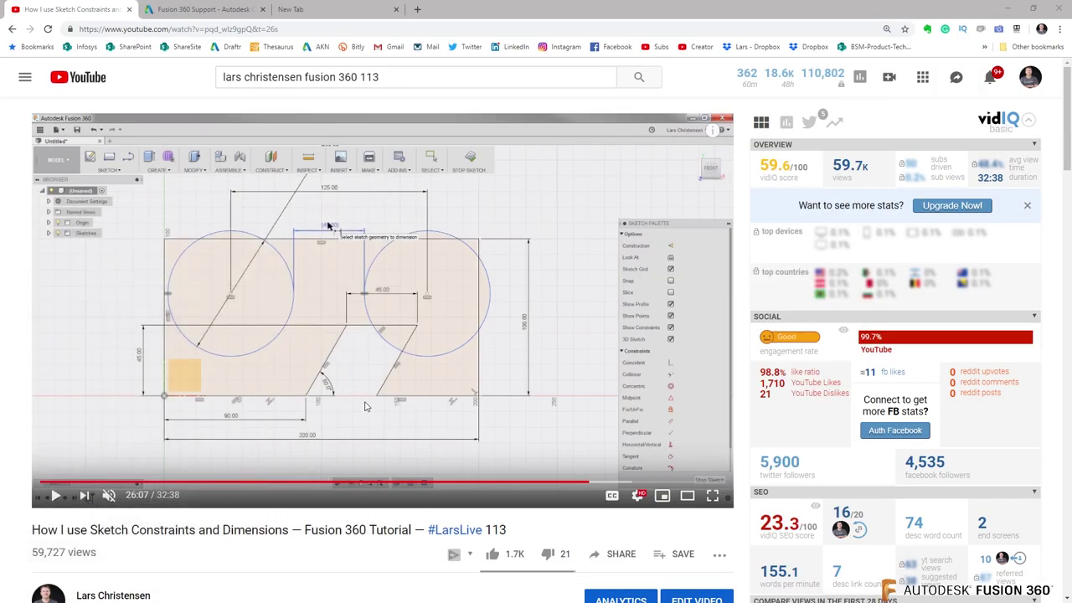
key("alt+Tab")
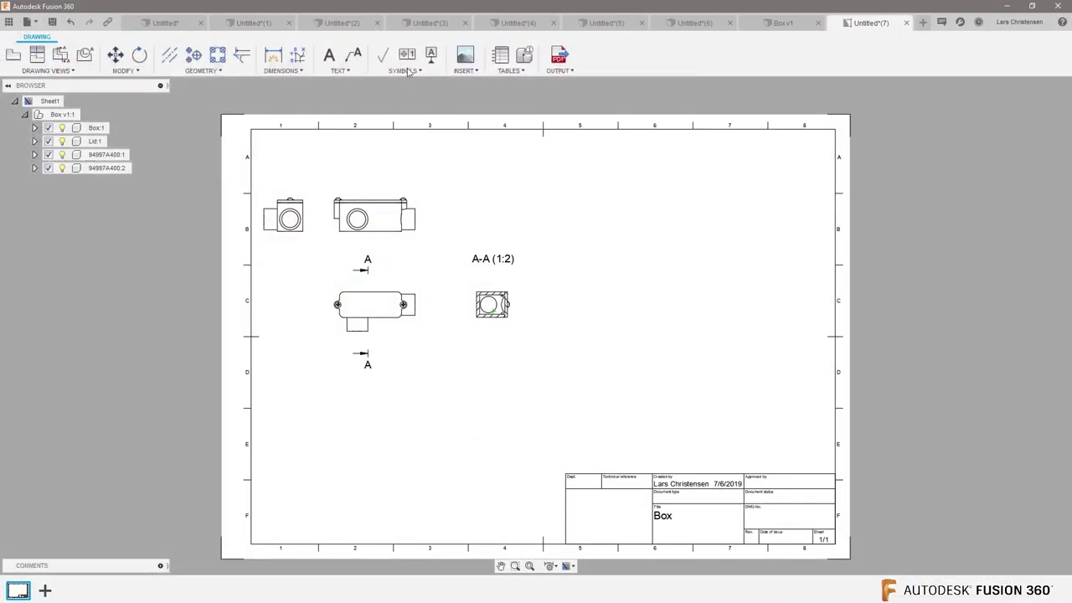
In the Box design, create a named view from a tilted angle facing the right tube and underside, and rename it with the presenter's first name
left_click(785, 24)
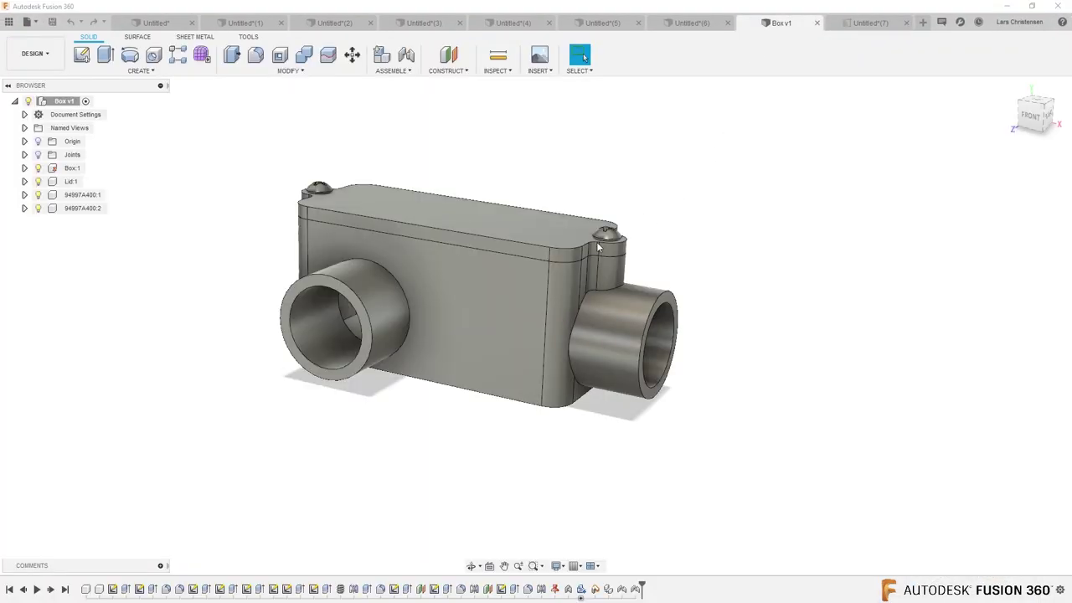
middle_click_drag(596, 241, 724, 259, "shift")
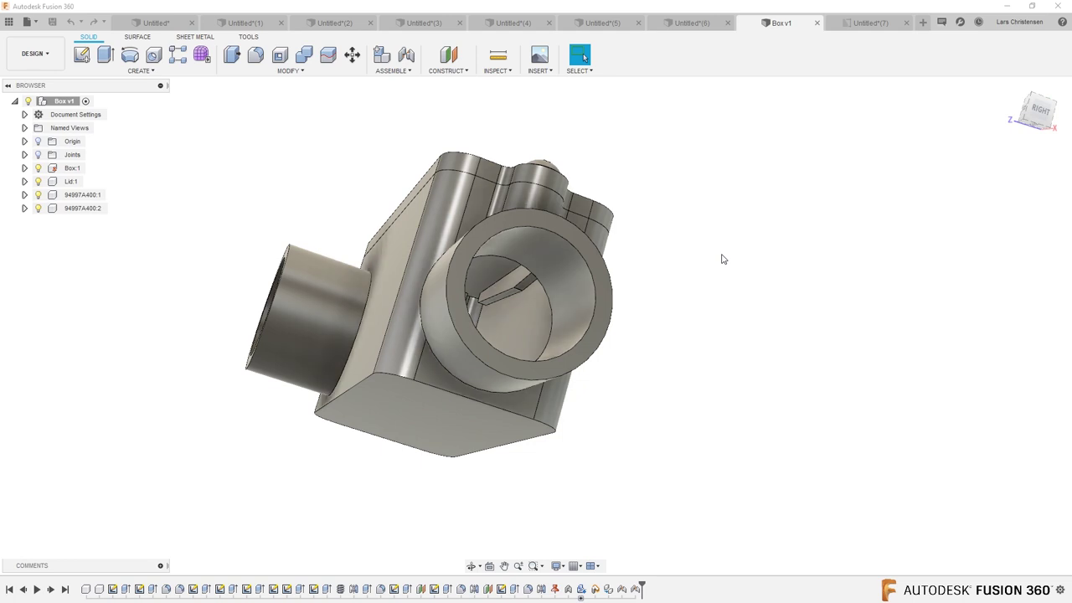
middle_click_drag(724, 259, 724, 259, "shift")
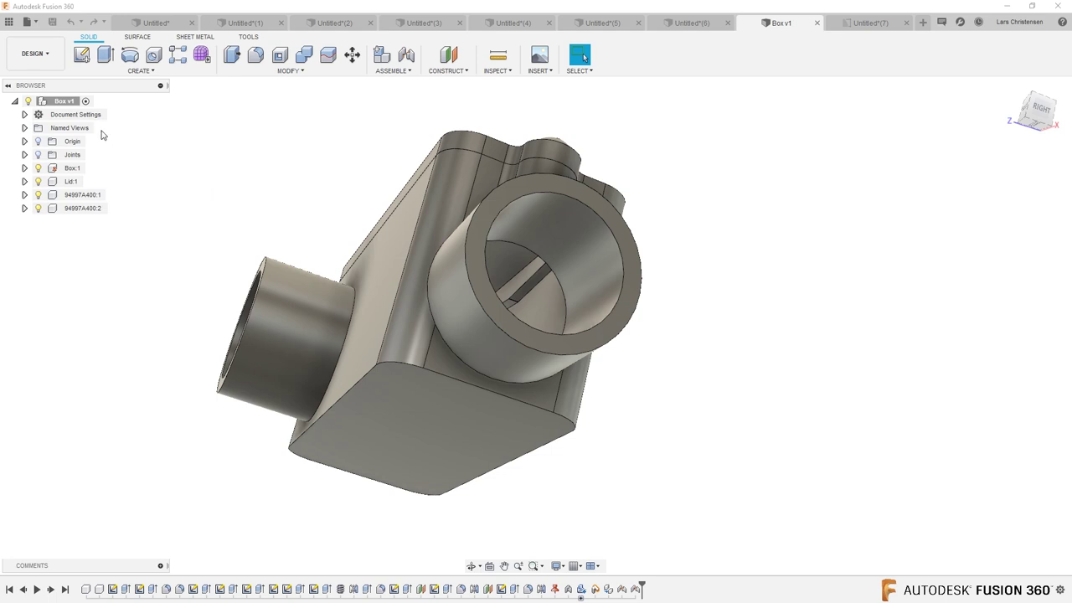
left_click(24, 127)
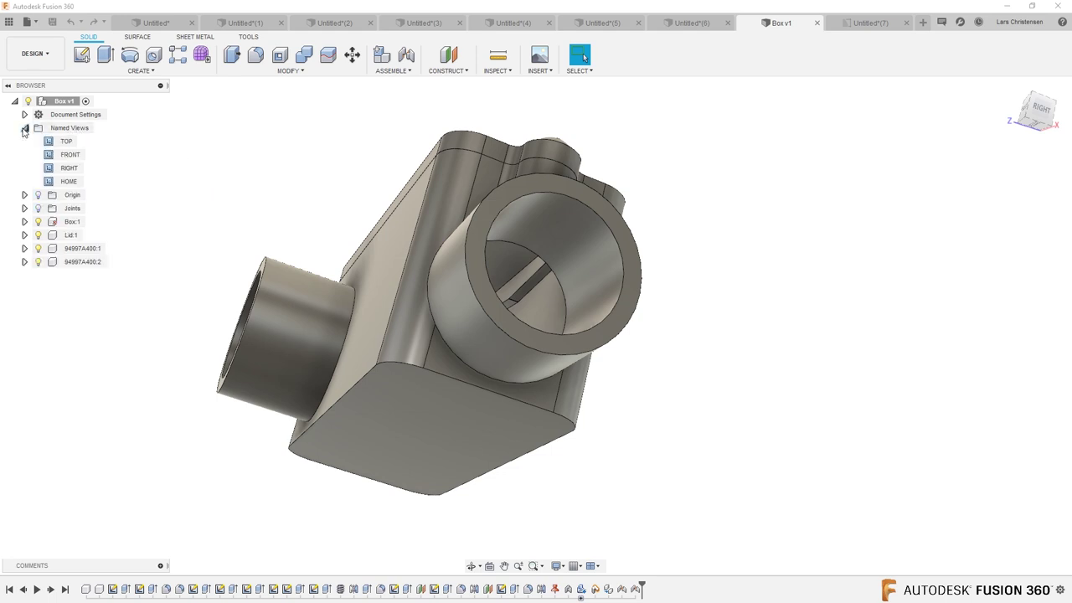
right_click(80, 132)
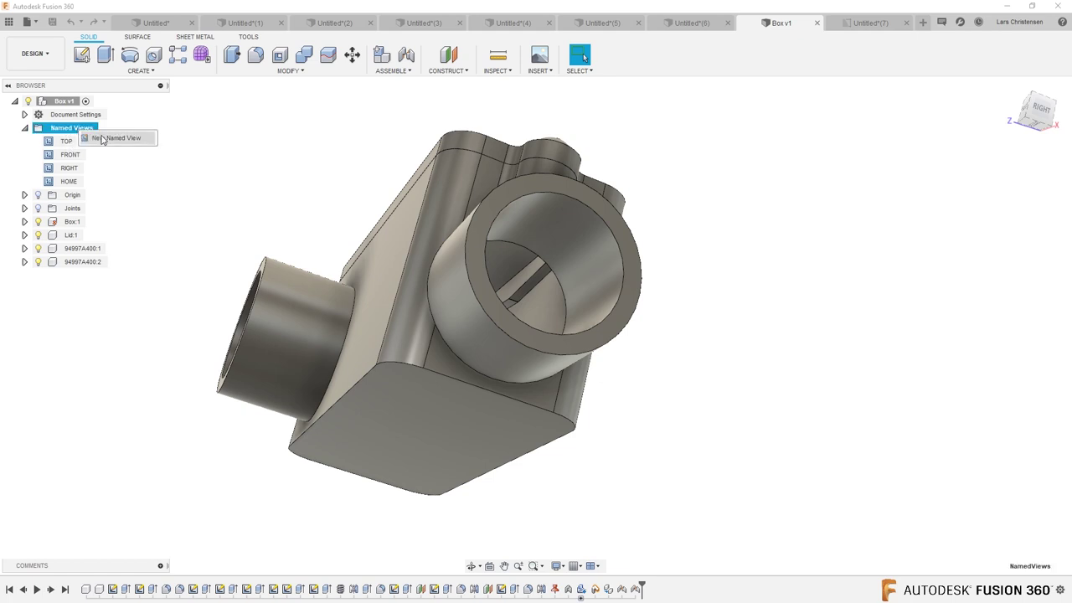
left_click(102, 139)
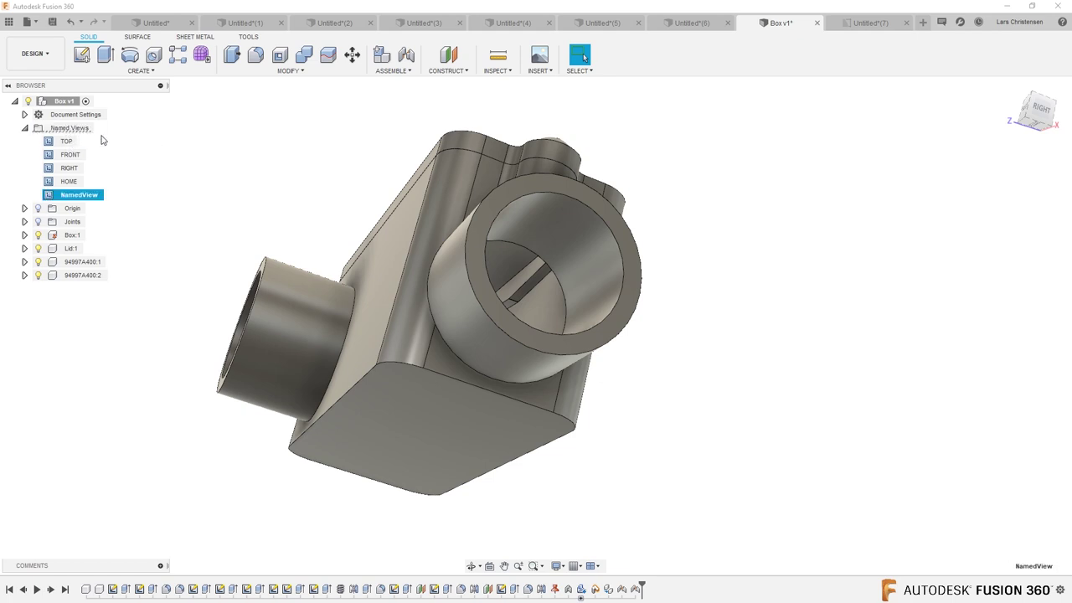
double_click(87, 193)
type("Lars")
key("Return")
Redefine the custom named view to a tilted orientation showing the box's front face and underside
middle_click_drag(170, 271, 177, 356, "shift")
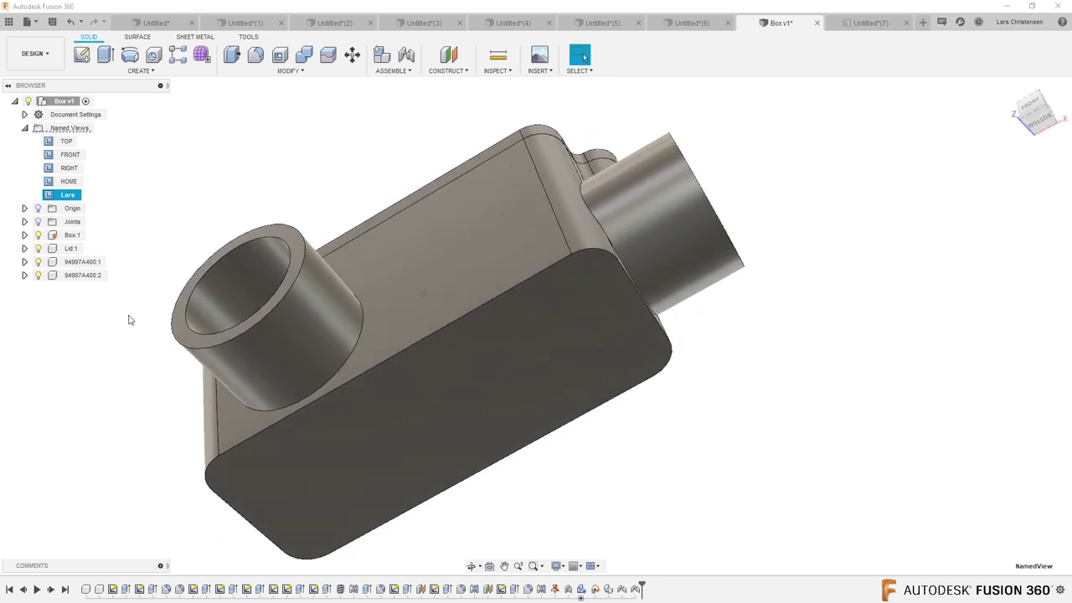
right_click(73, 204)
left_click(80, 216)
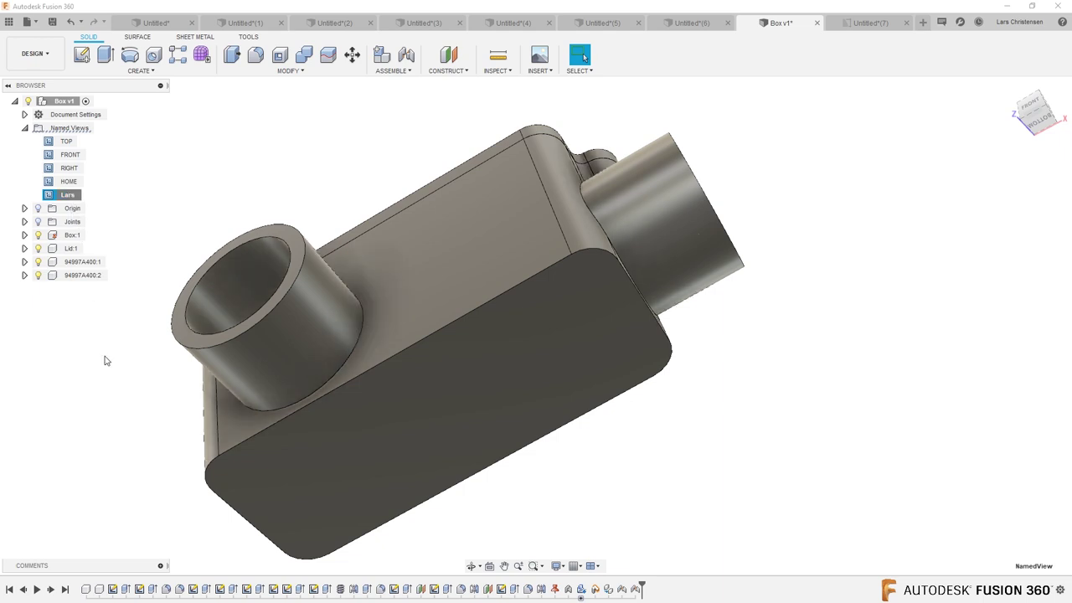
Save the box design as a new version with the description "Added Named View"
left_click(52, 23)
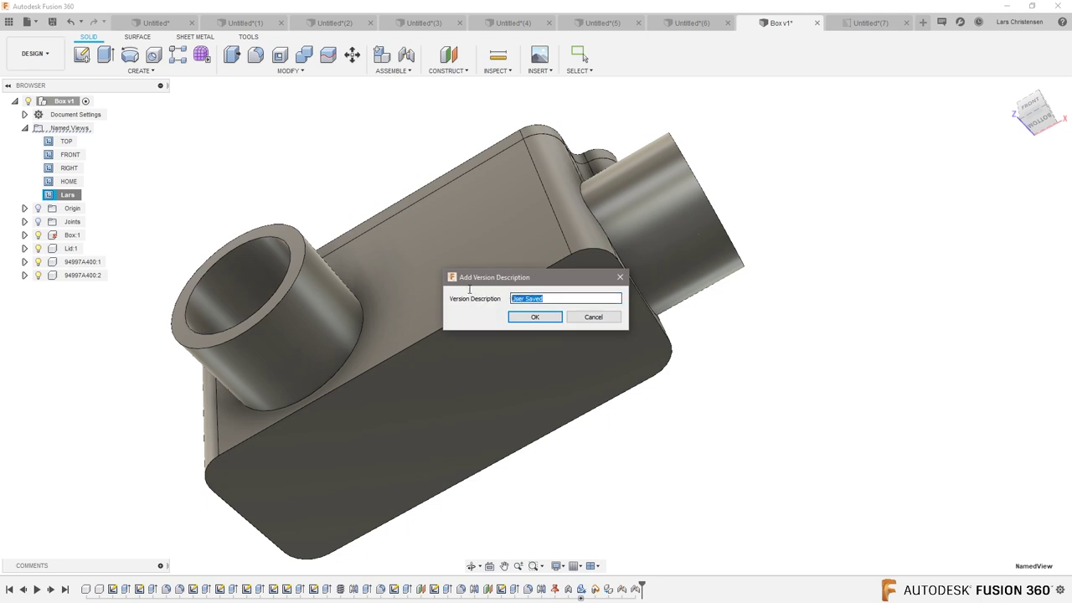
type("A")
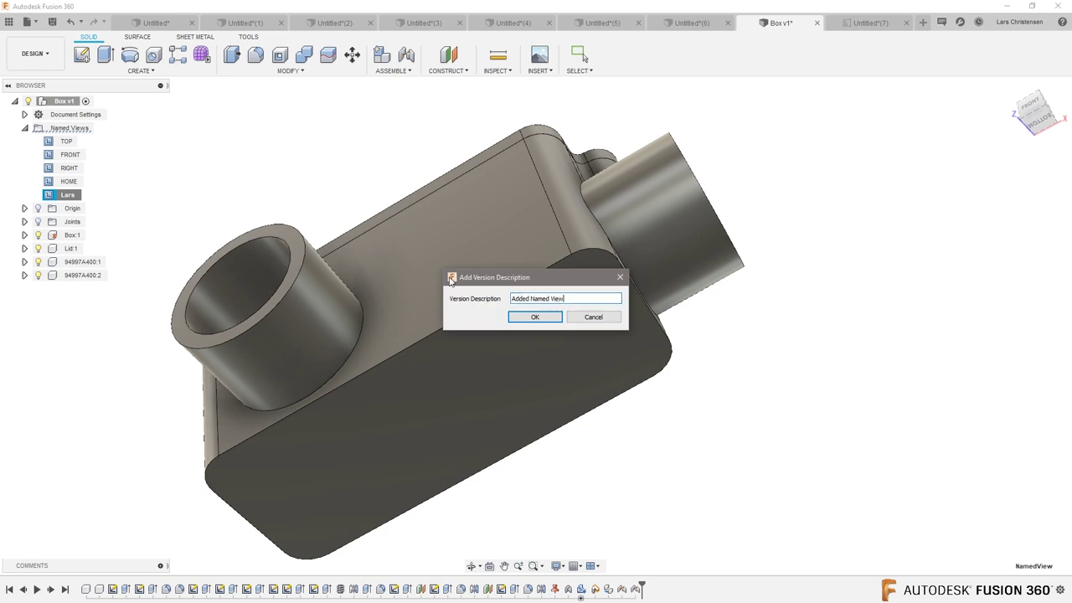
type("dded Named View")
left_click(528, 317)
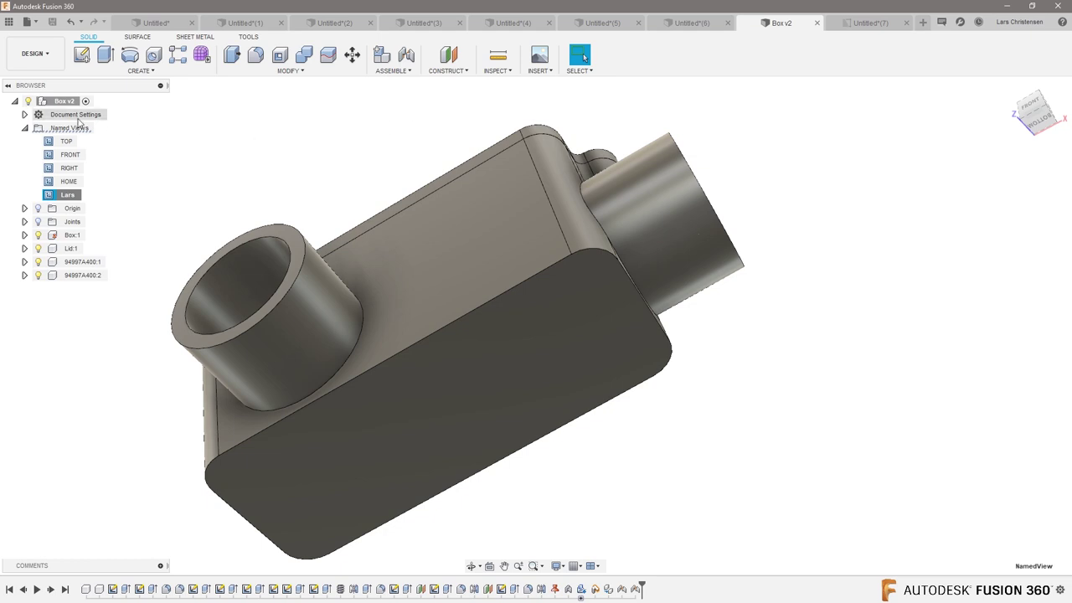
Orient the box to the top view, and recall the custom named view to check its saved orientation
left_click(24, 127)
middle_click_drag(232, 163, 952, 151, "shift")
left_click(1011, 86)
left_click(1036, 112)
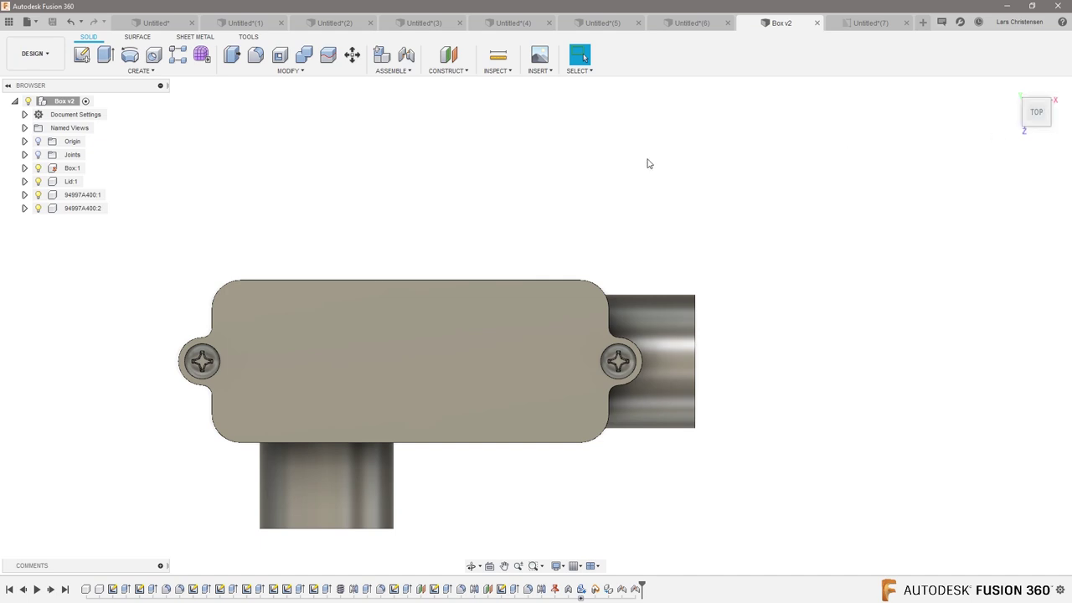
left_click(24, 127)
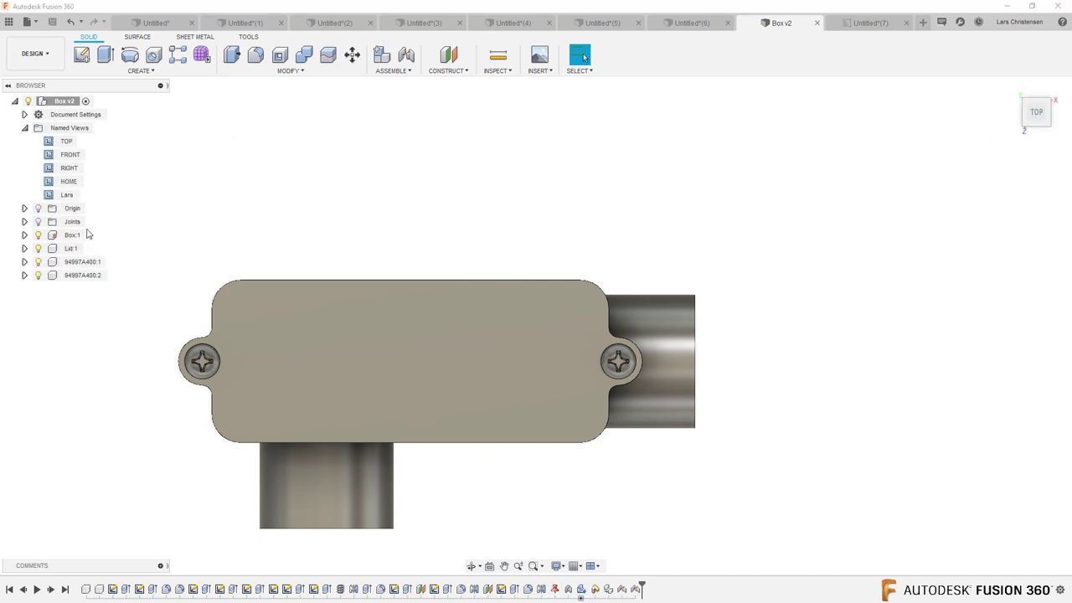
left_click(66, 196)
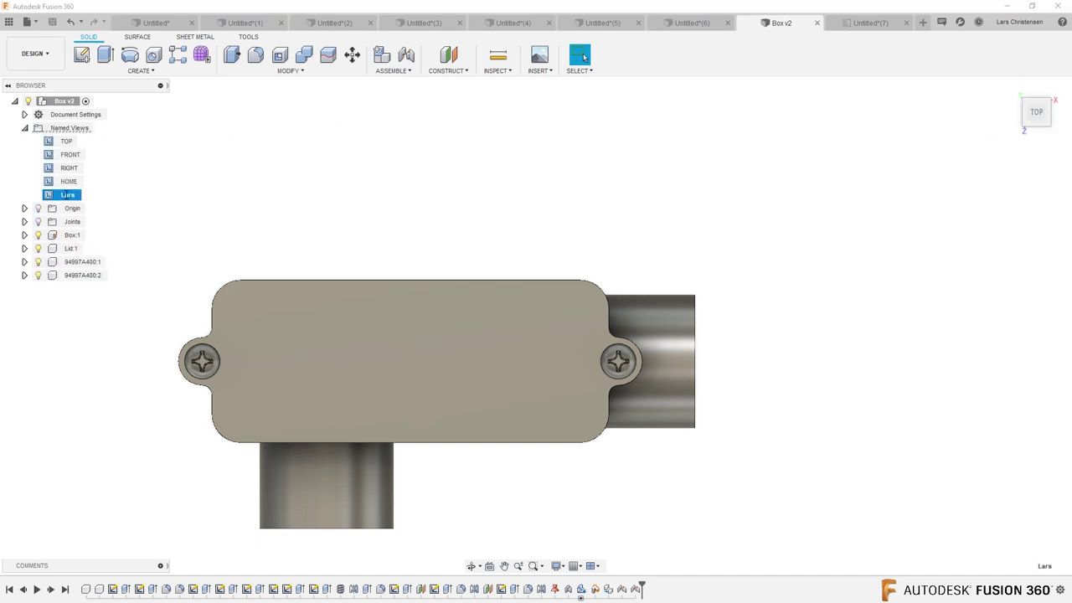
double_click(67, 195)
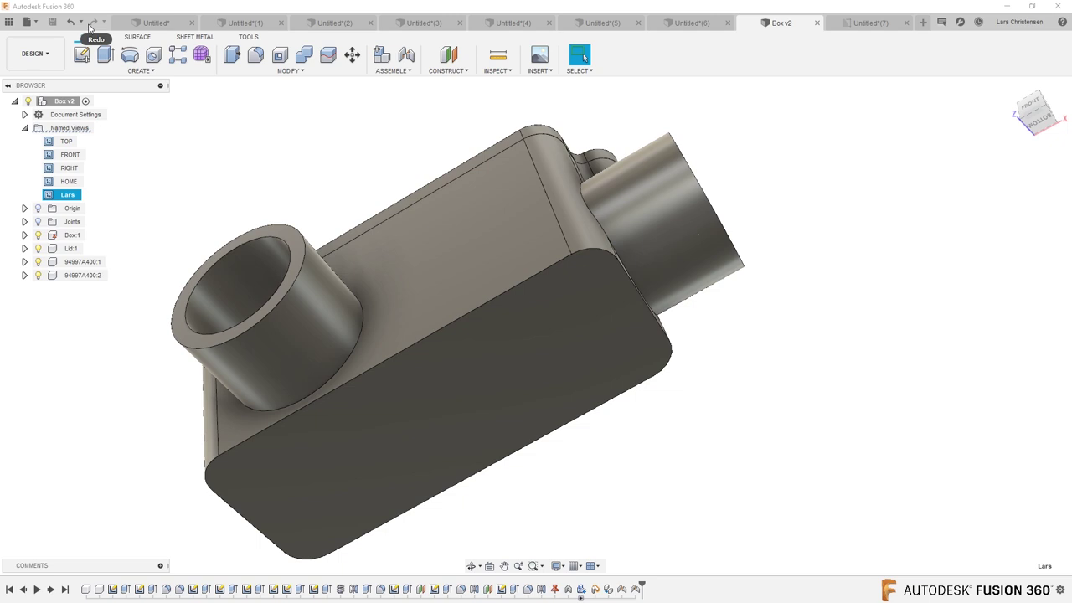
Update the drawing to the latest box version and place a 1:2 base view in the custom named orientation near the sheet's upper right
left_click(871, 24)
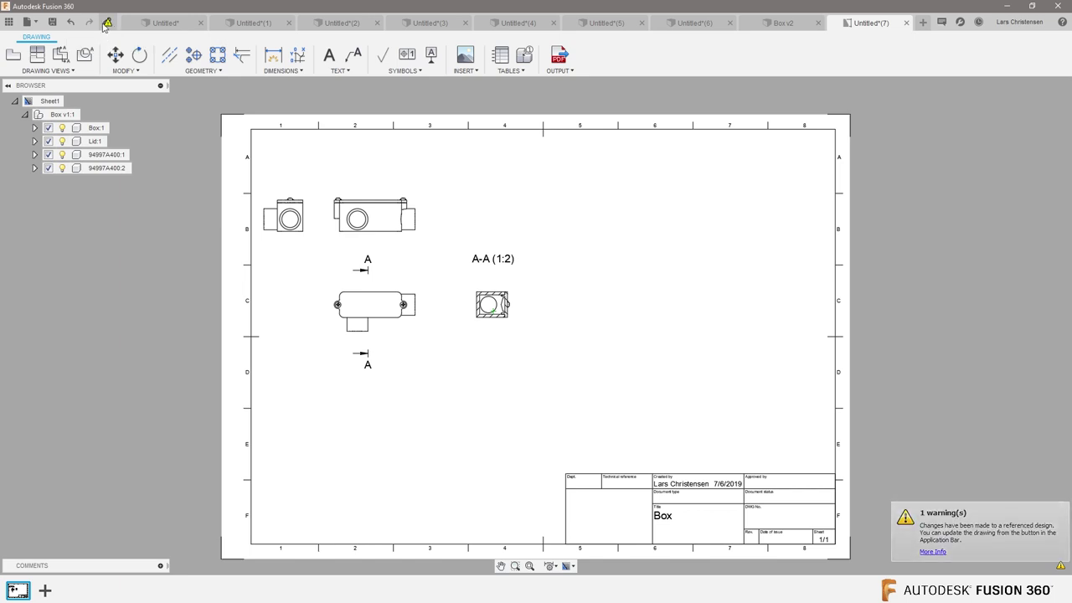
left_click(107, 23)
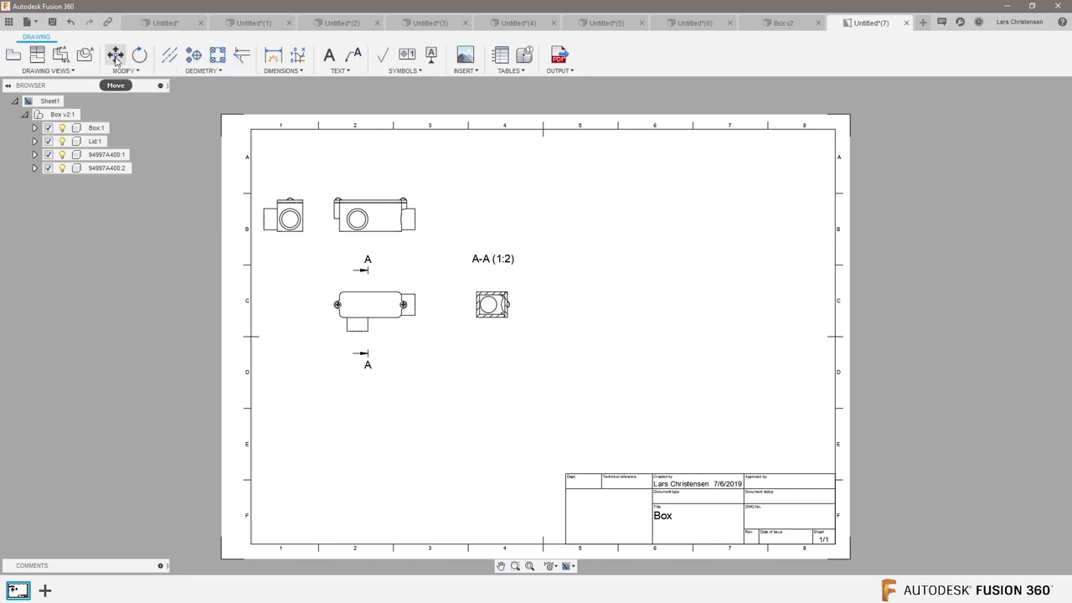
left_click(13, 55)
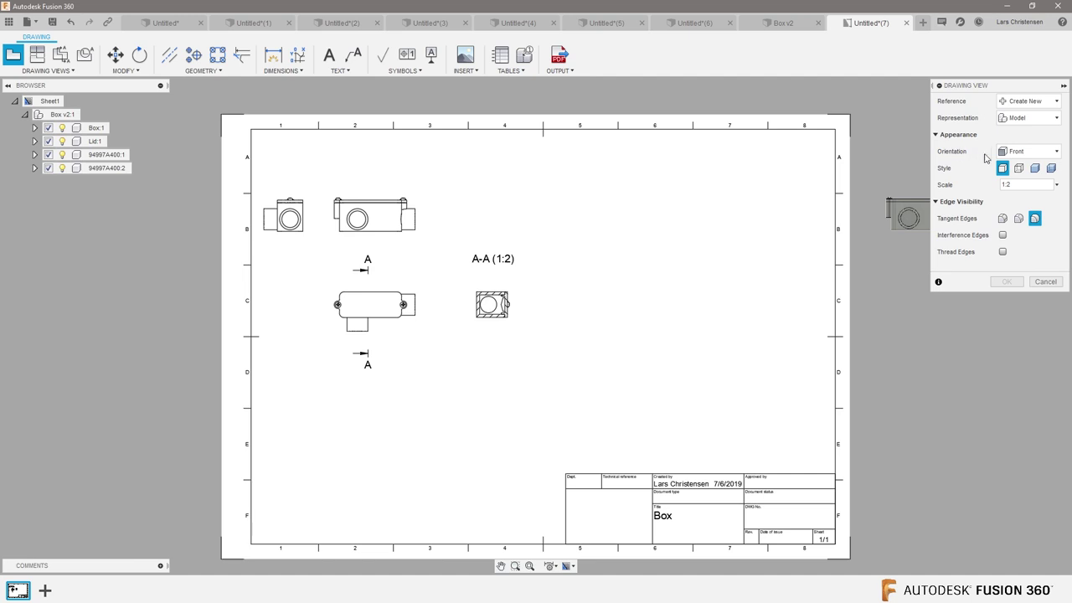
left_click(1057, 153)
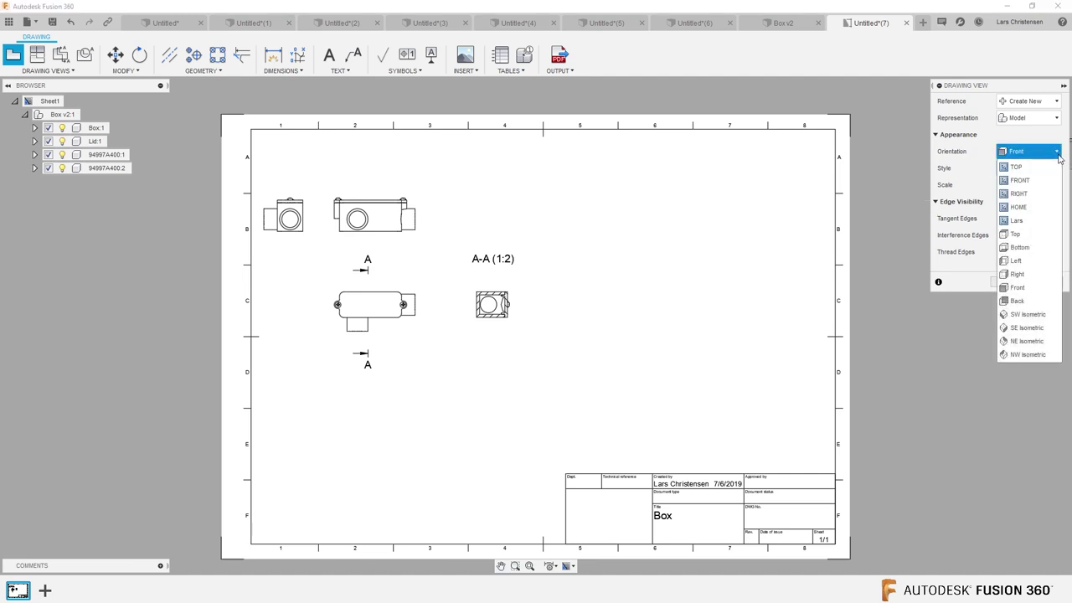
left_click(1016, 220)
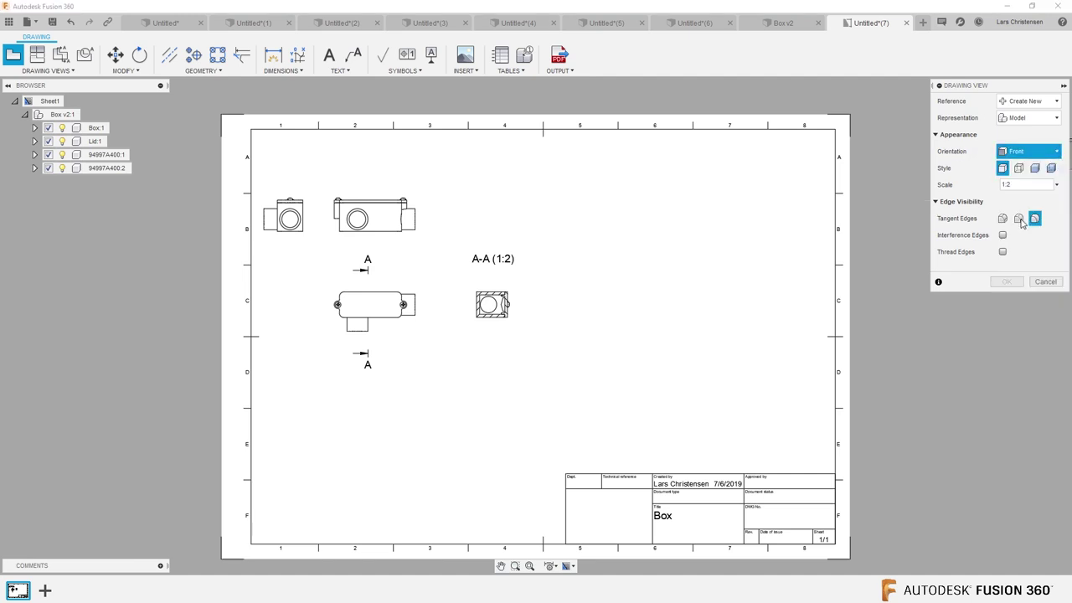
left_click(679, 220)
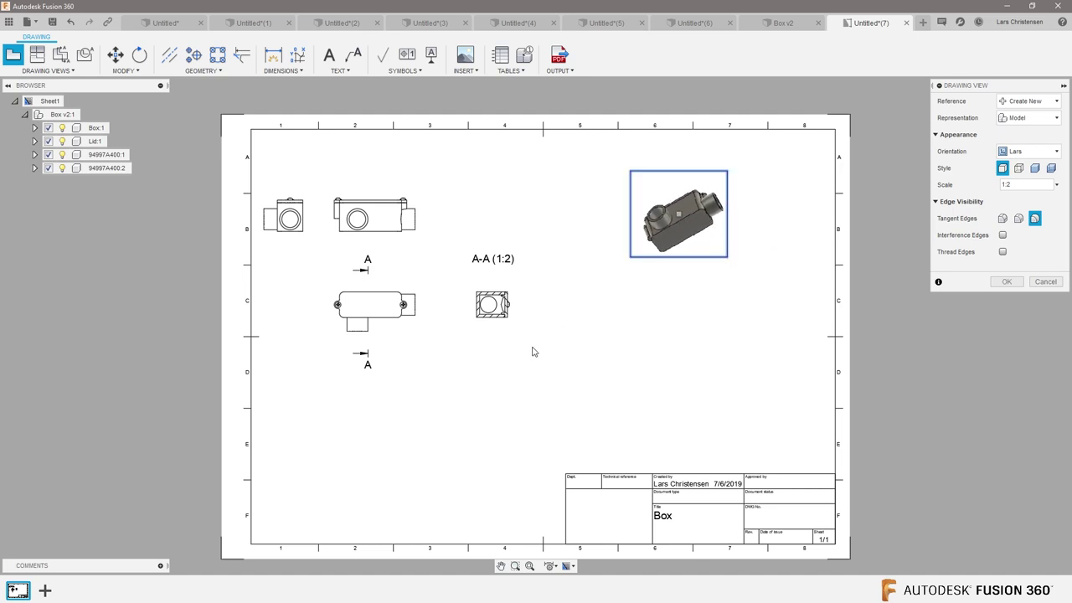
left_click(1013, 281)
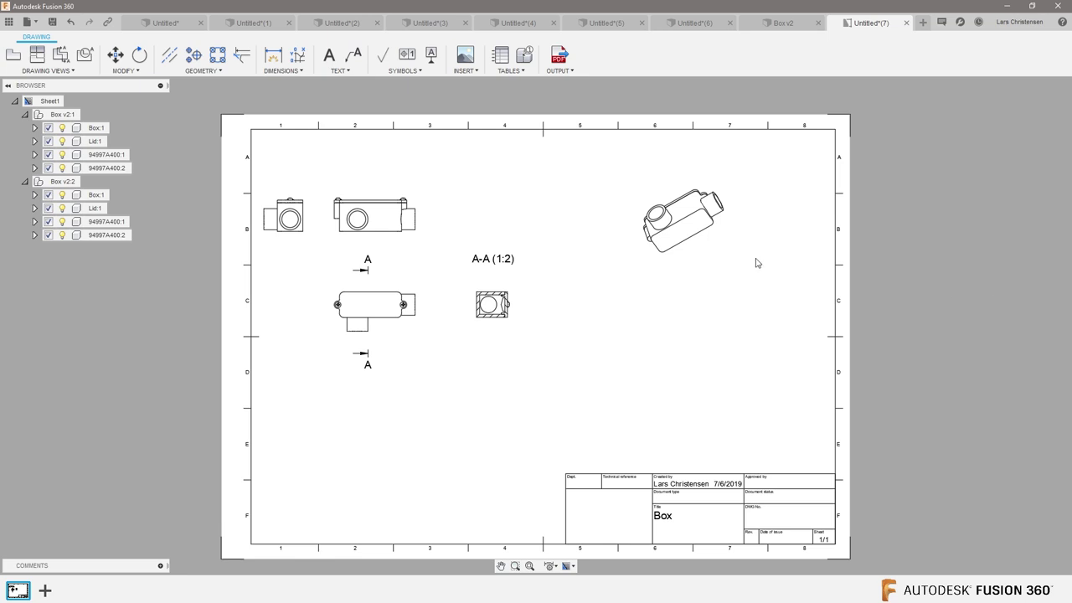
Check the box design's named views list in the Manufacture workspace, and return to the Design workspace
left_click(766, 27)
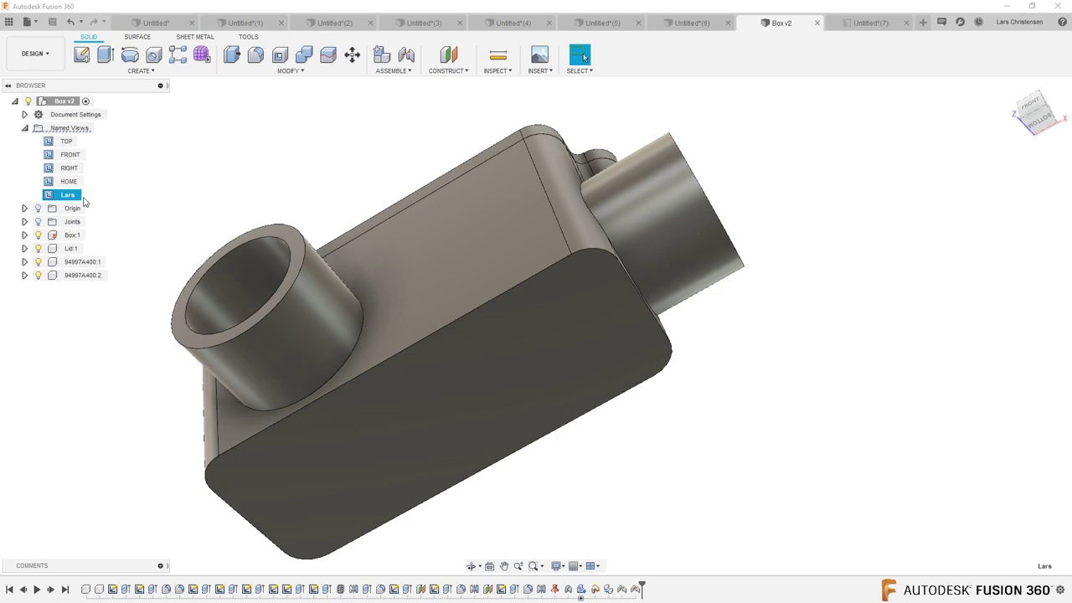
left_click(35, 53)
left_click(38, 182)
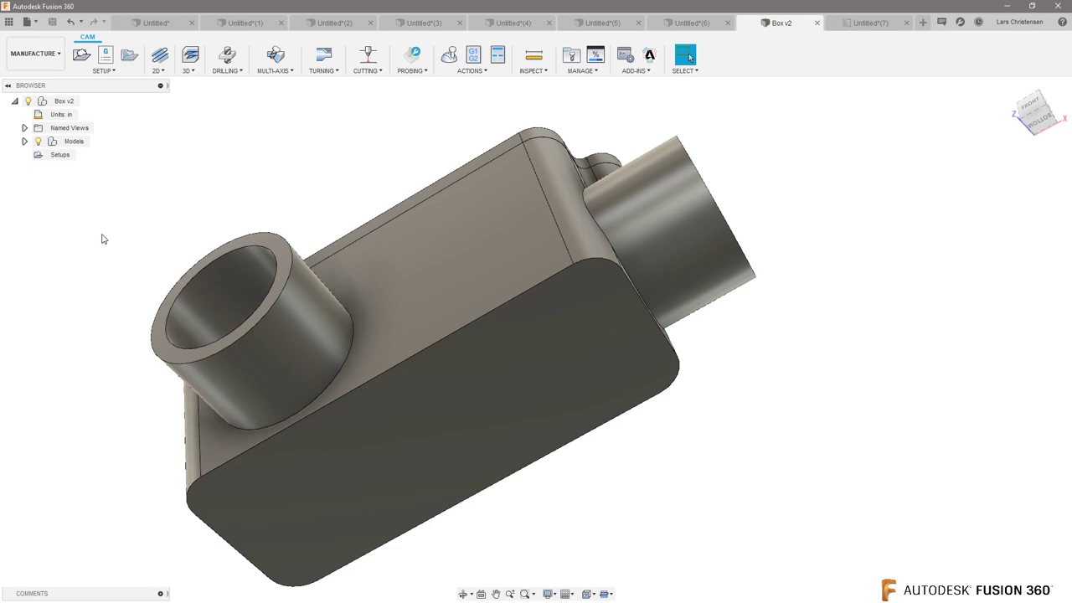
left_click(24, 128)
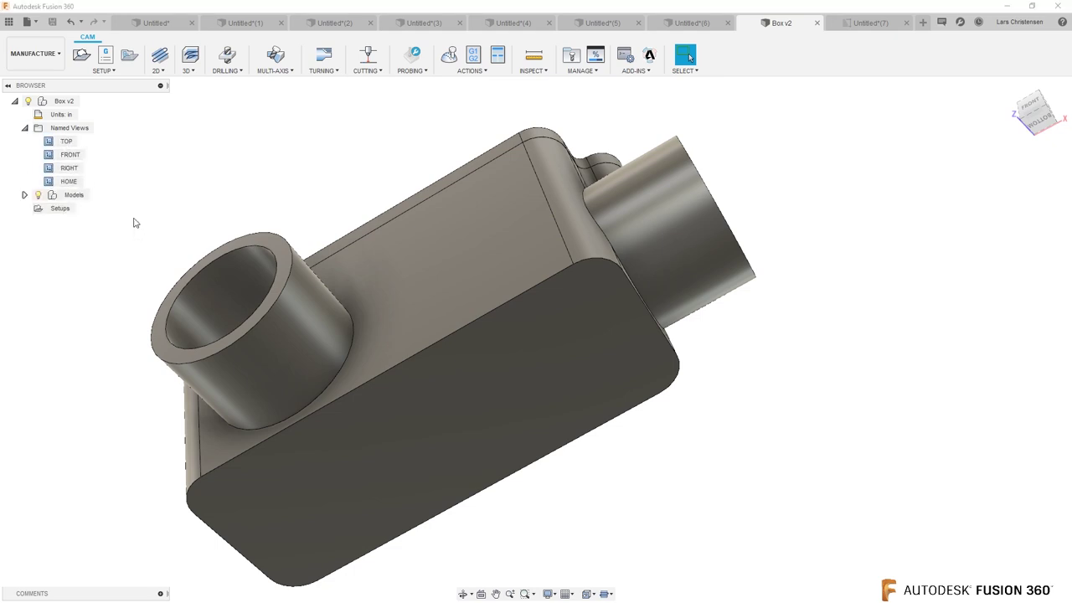
middle_click_drag(418, 245, 203, 271, "shift")
scroll(204, 270, "up", 5)
scroll(436, 338, "down", 4)
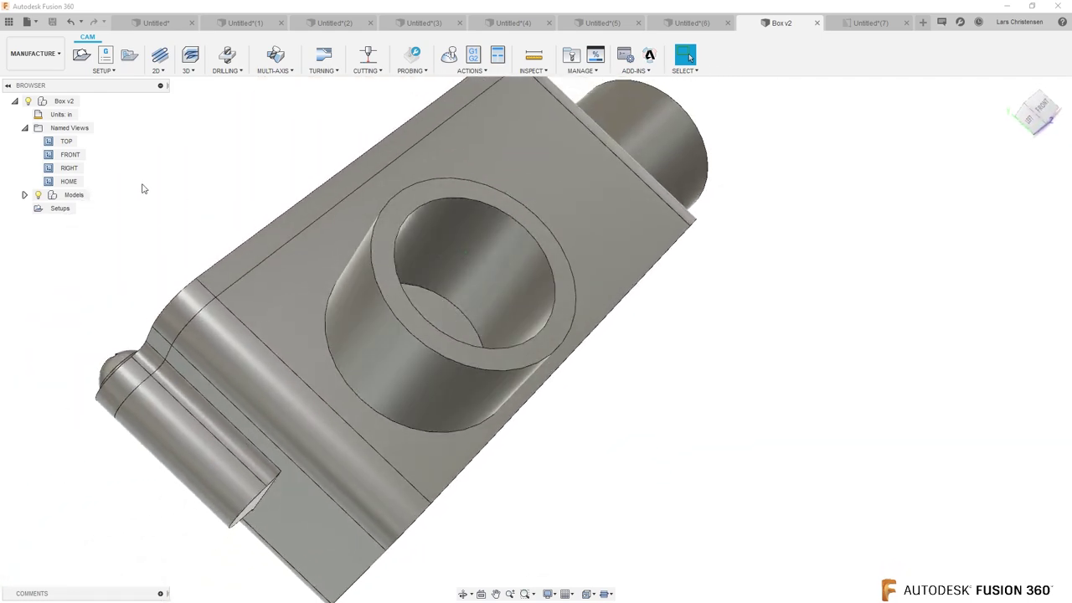
left_click(33, 53)
left_click(25, 82)
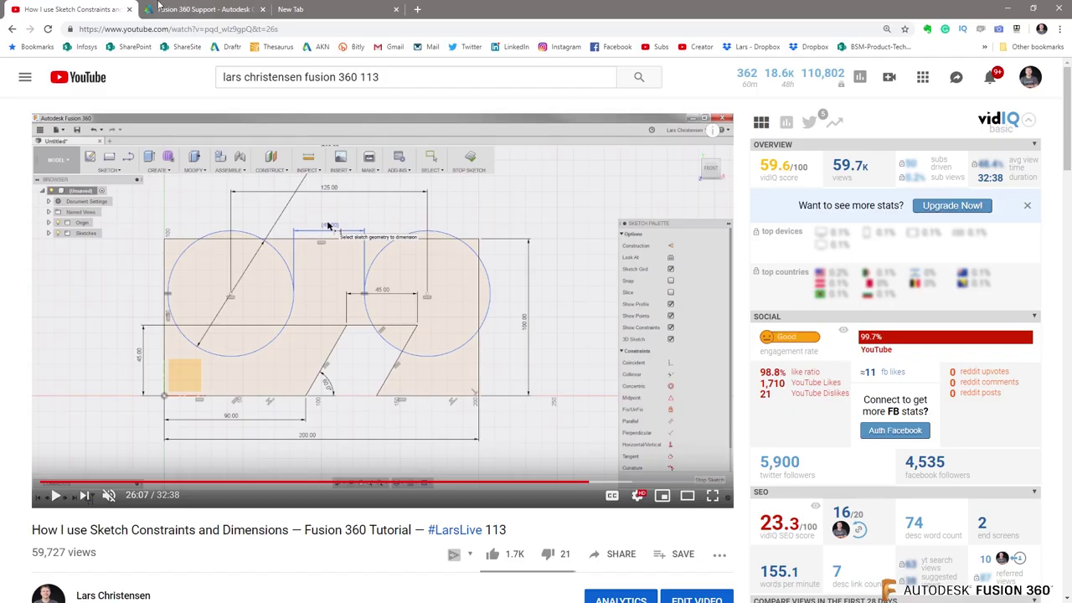
Switch to YouTube in the browser and go back through the history to the newest uploads on the channel's videos page
left_click(12, 29)
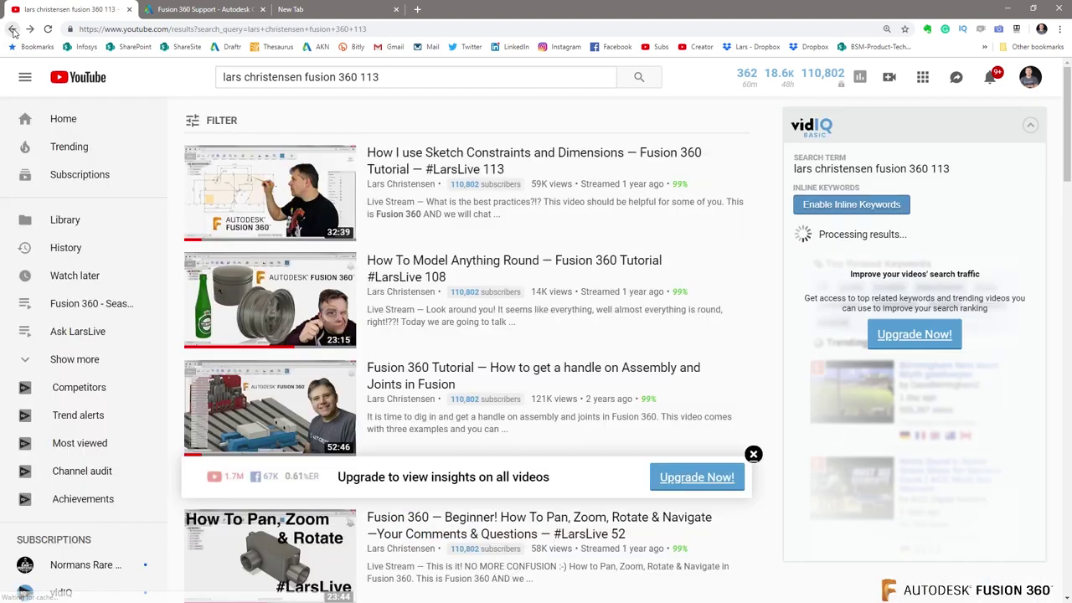
left_click(14, 29)
left_click(27, 30)
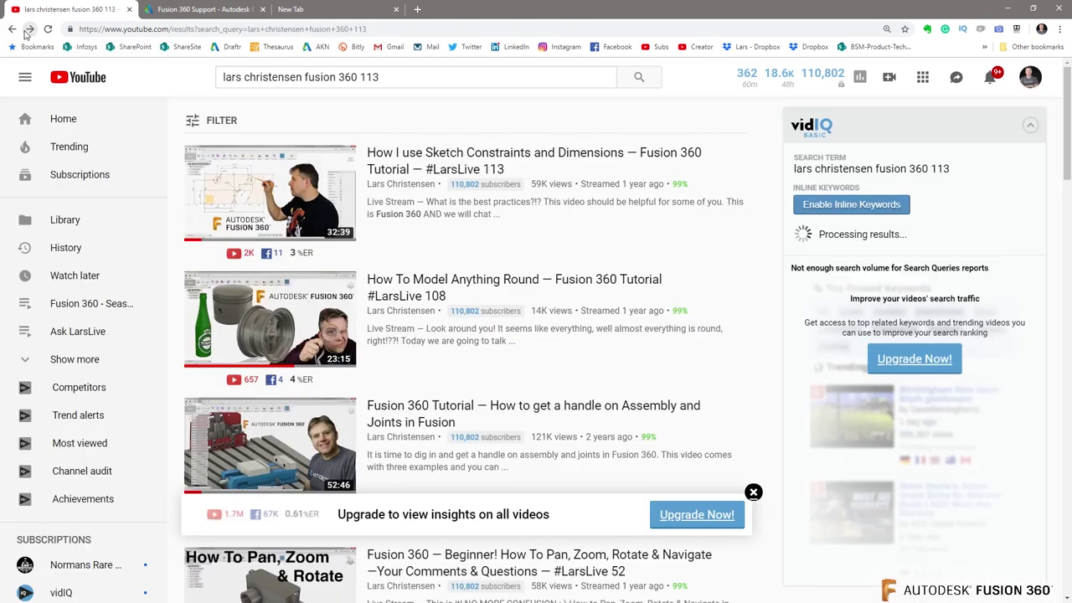
left_click(29, 30)
left_click(12, 30)
left_click(28, 29)
left_click(13, 29)
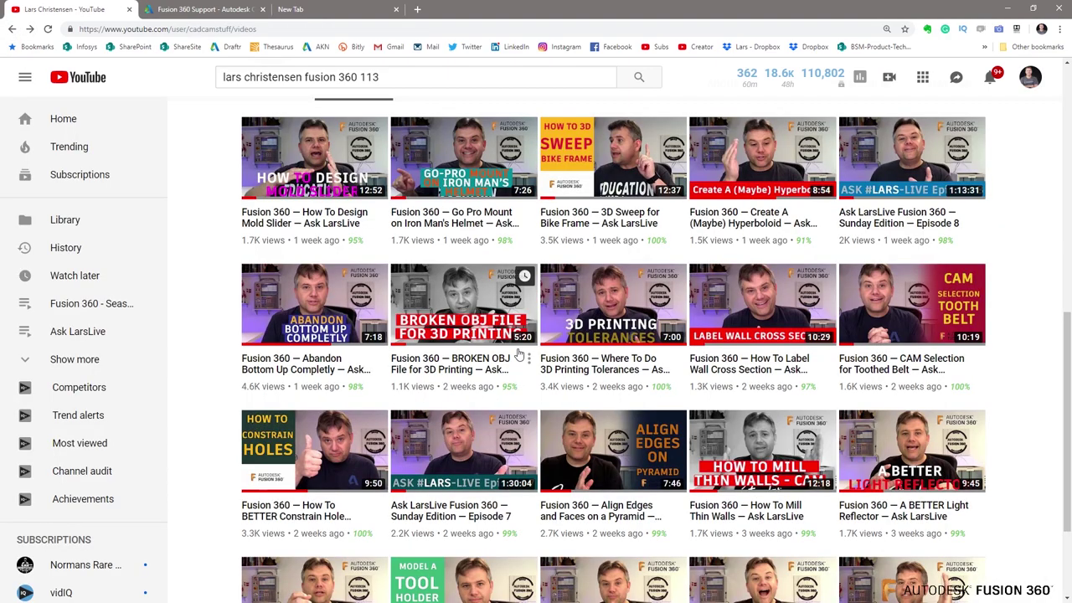
scroll(519, 356, "up", 3)
scroll(519, 356, "up", 3)
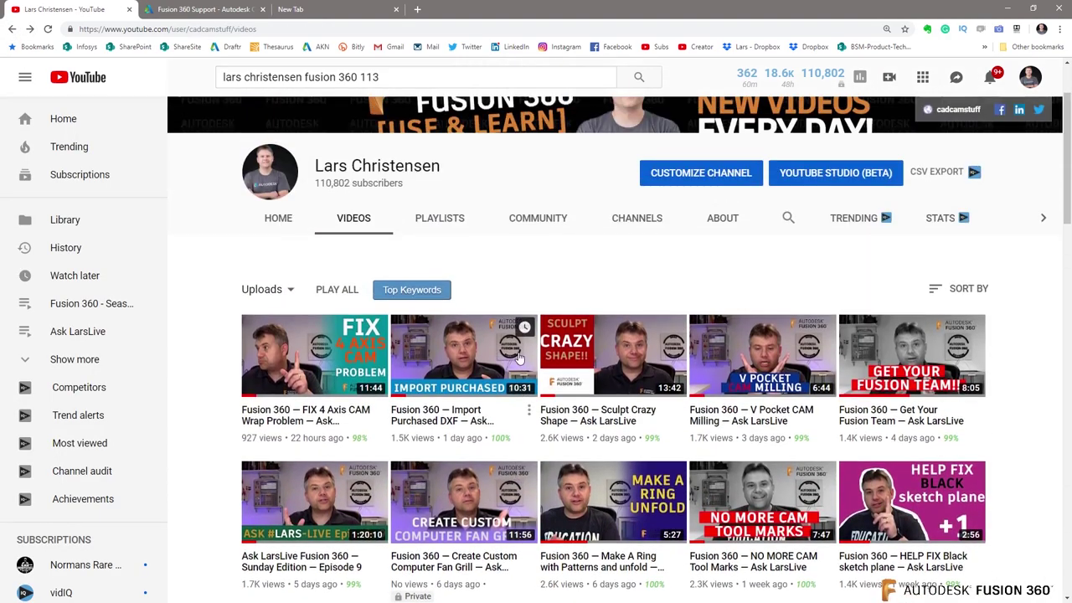
Open the video "Fusion 360 — FIX 4 Axis CAM Wrap Problem", skip to about 9:10 and pause it
left_click(335, 362)
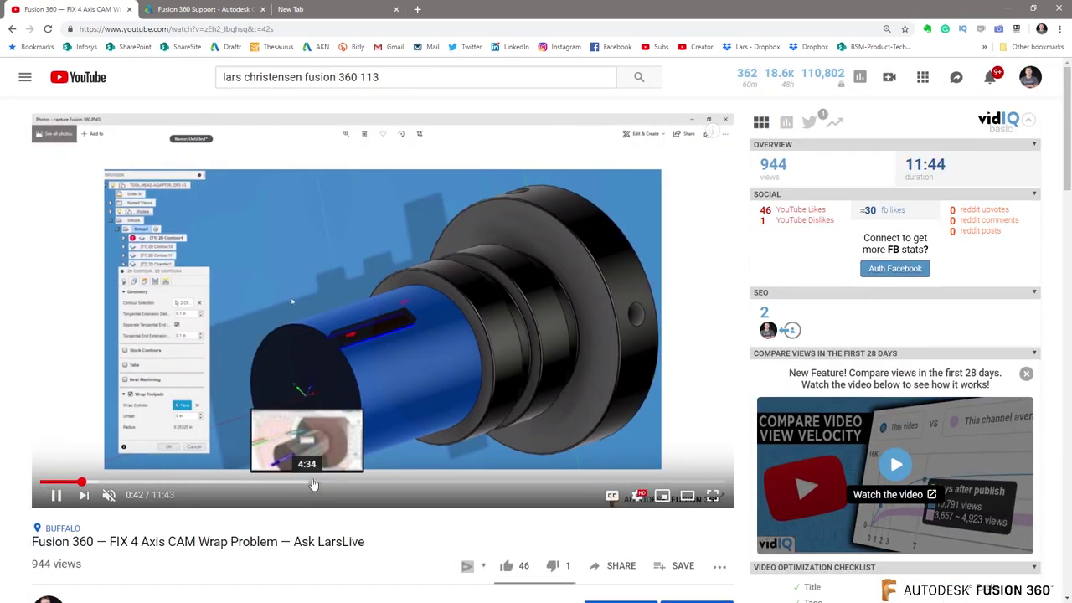
left_click(309, 482)
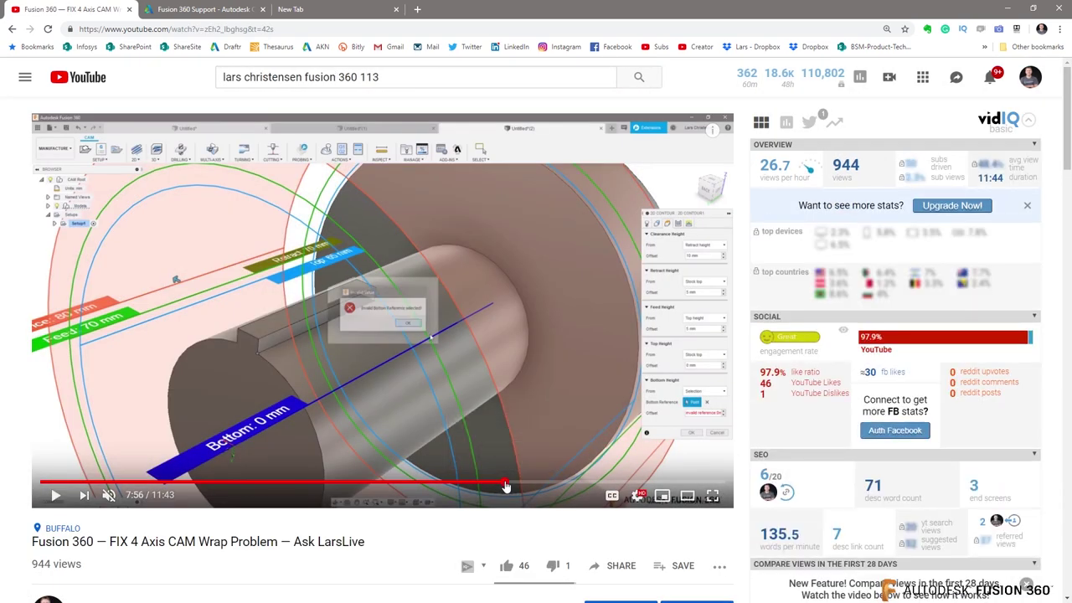
left_click_drag(536, 484, 575, 485)
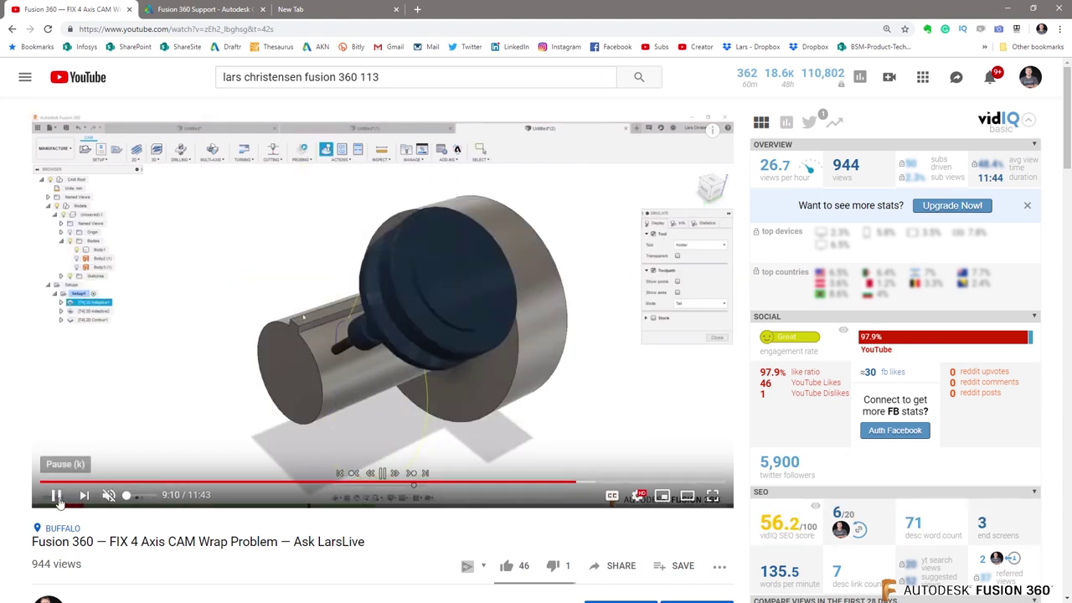
left_click(56, 495)
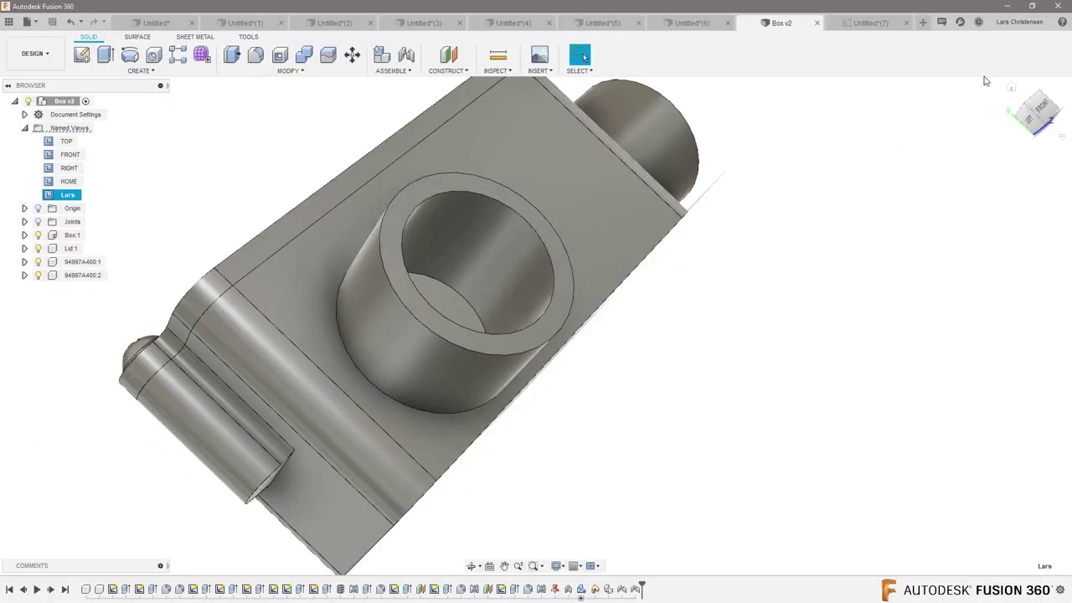
Create an empty design, then open the Plastic Injection Mold design from the AeroPress project
left_click(924, 22)
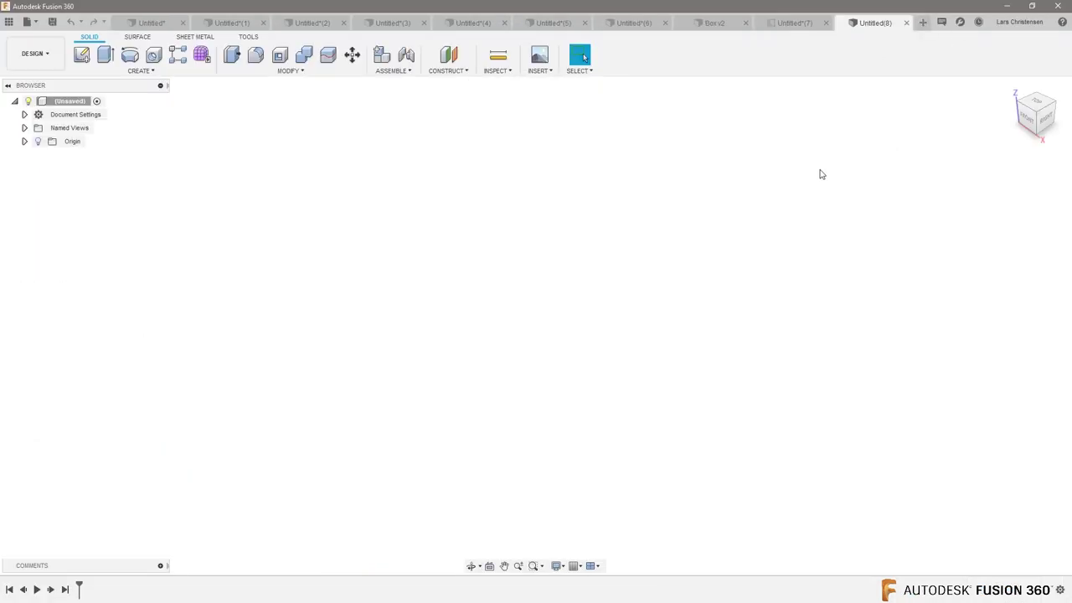
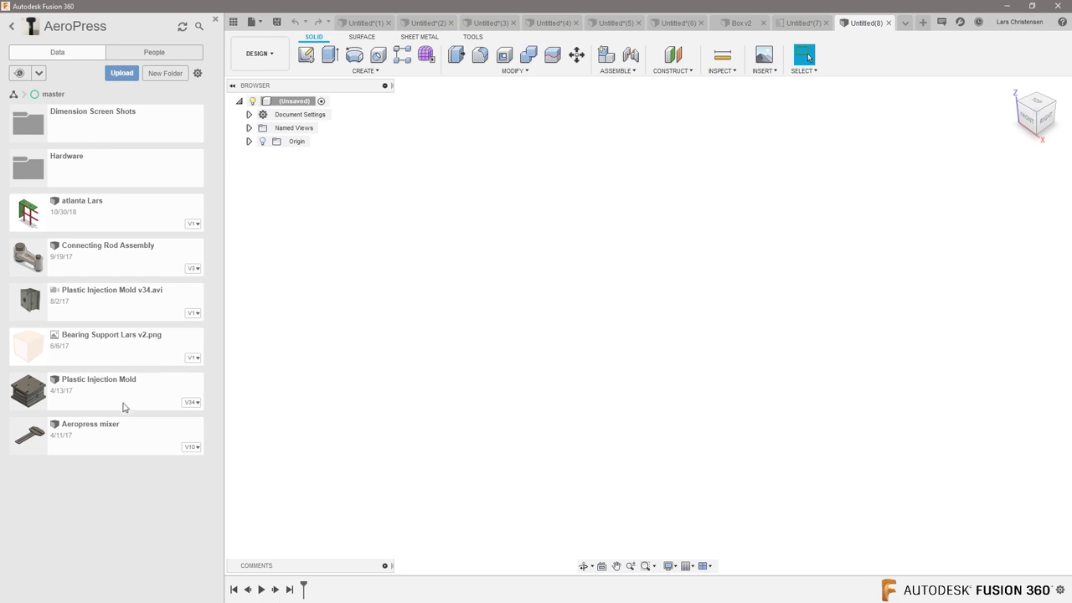
double_click(120, 400)
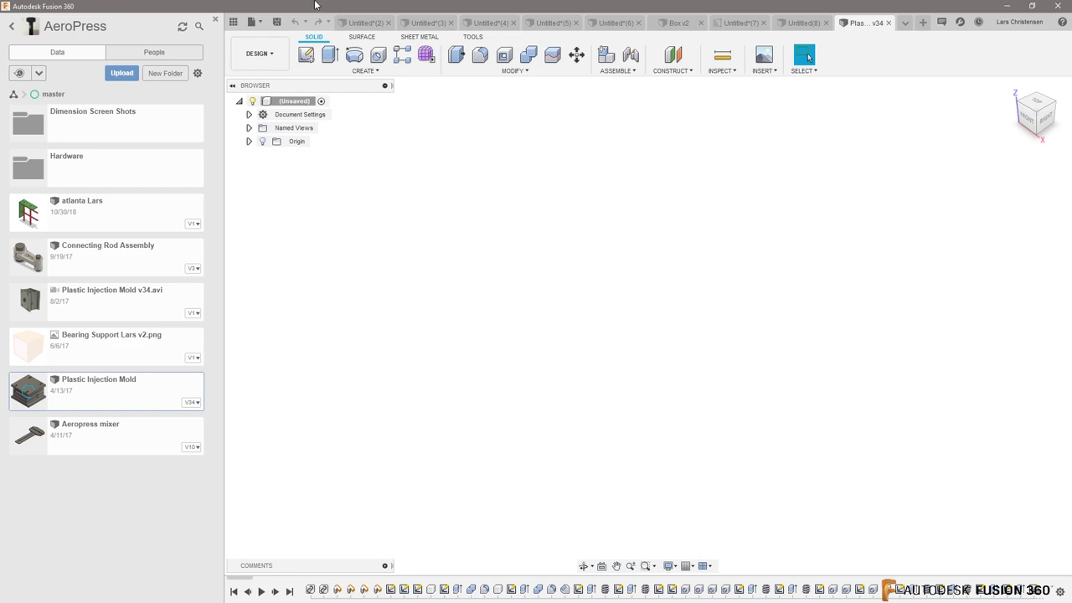
left_click(234, 22)
middle_click_drag(882, 477, 612, 351, "shift")
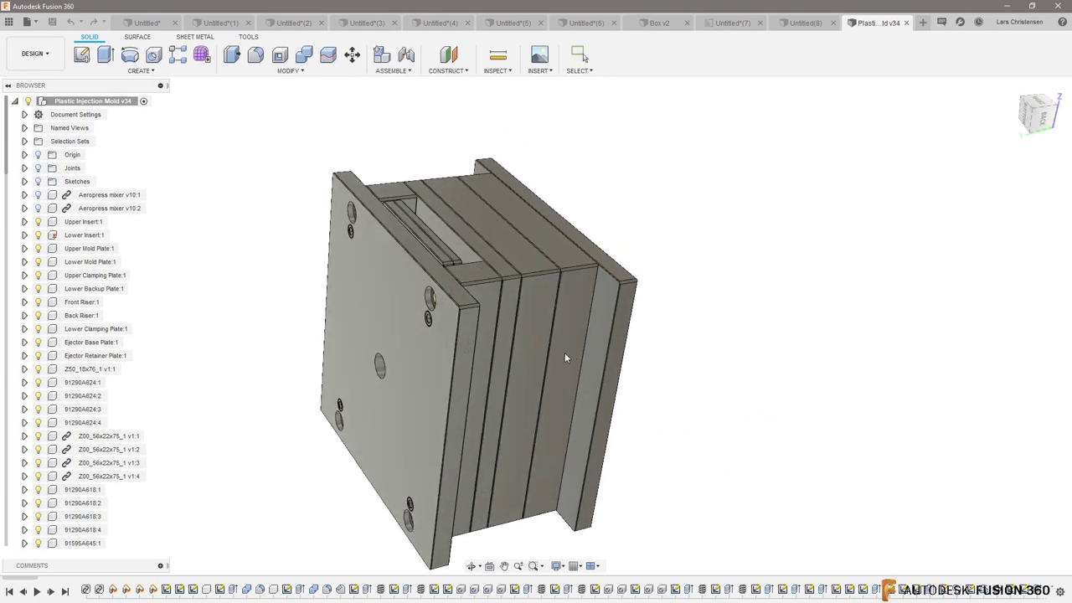
middle_click_drag(564, 358, 304, 218, "shift")
Try a section analysis from the Upper Mold Plate's side face at a distance of -63.40 mm and check its section color options
left_click(494, 71)
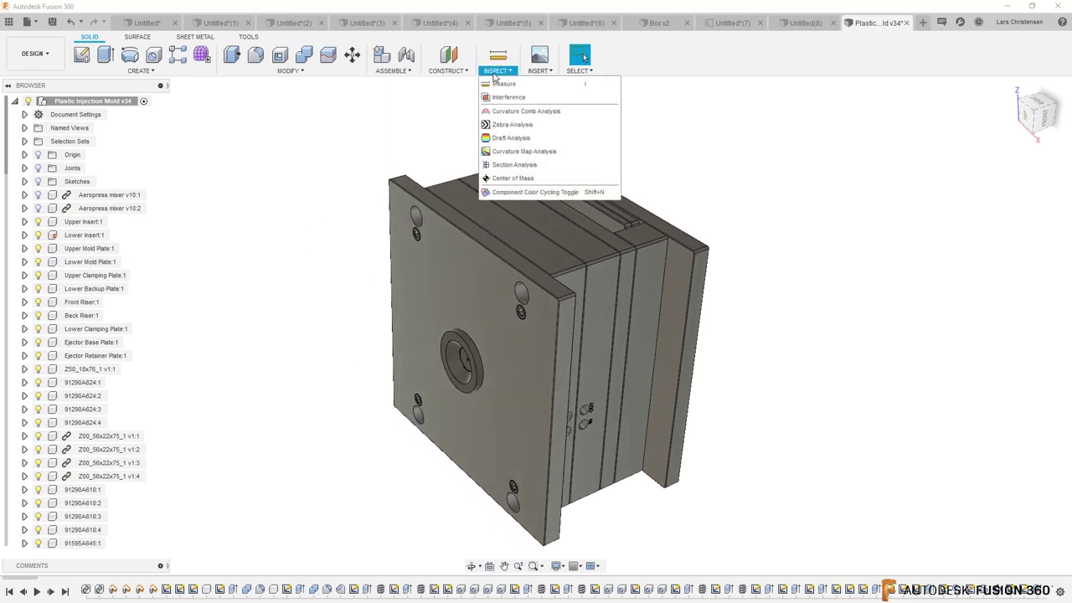
left_click(502, 164)
left_click(488, 215)
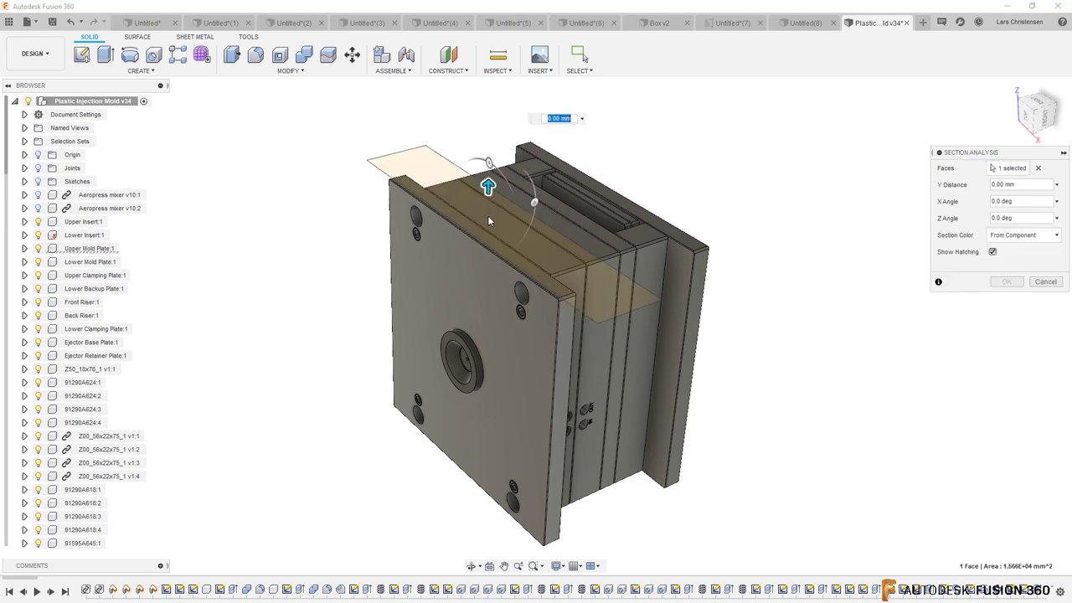
left_click_drag(488, 186, 487, 228)
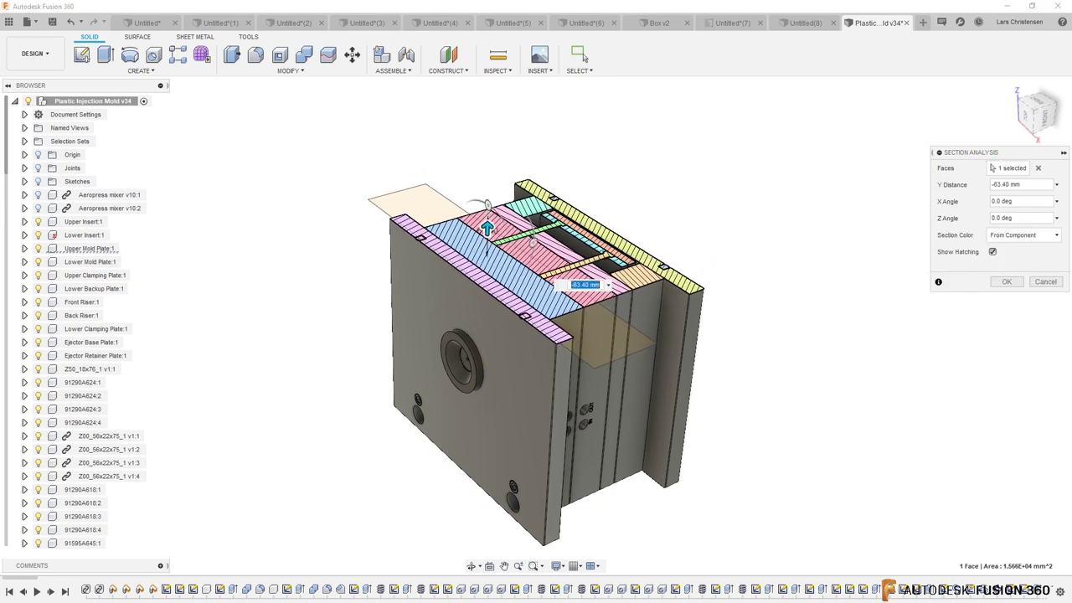
left_click(1038, 237)
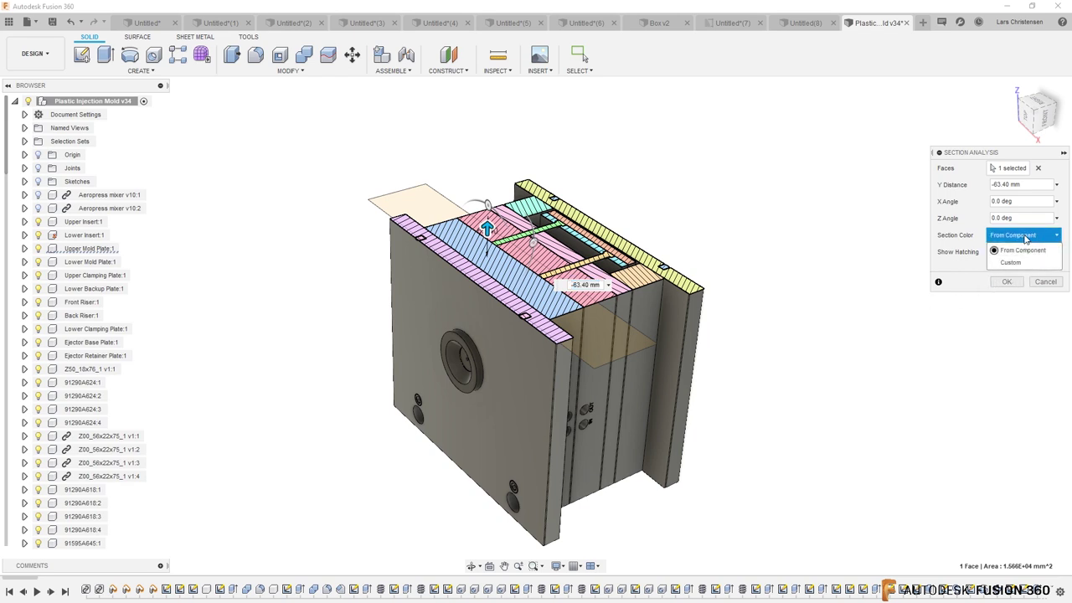
left_click(937, 282)
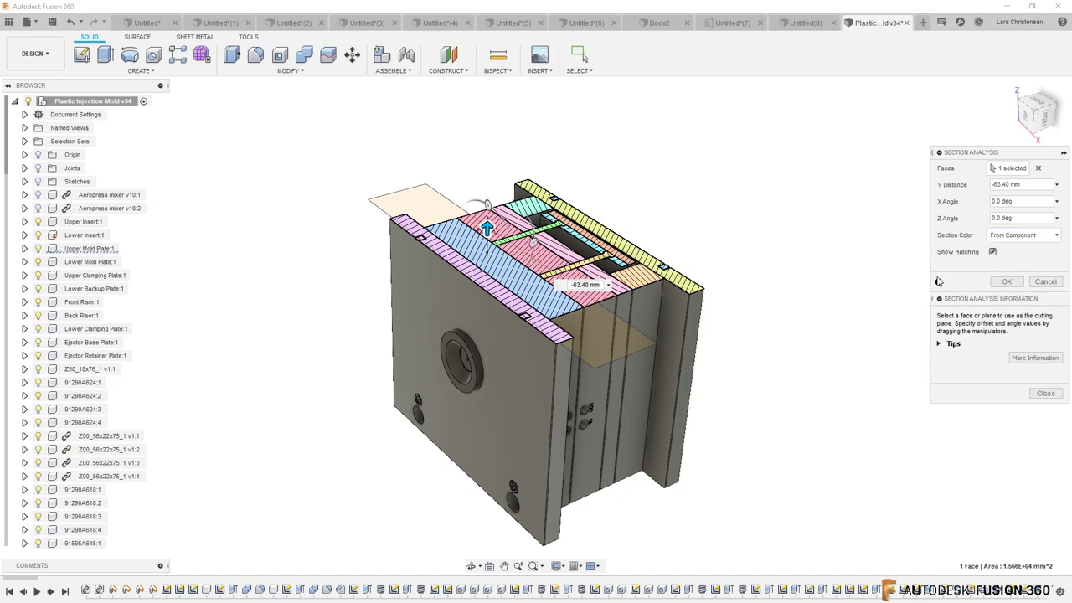
Try moving the section plane deeper into the mold to about -109 mm, and cancel the section analysis
left_click_drag(533, 242, 572, 227)
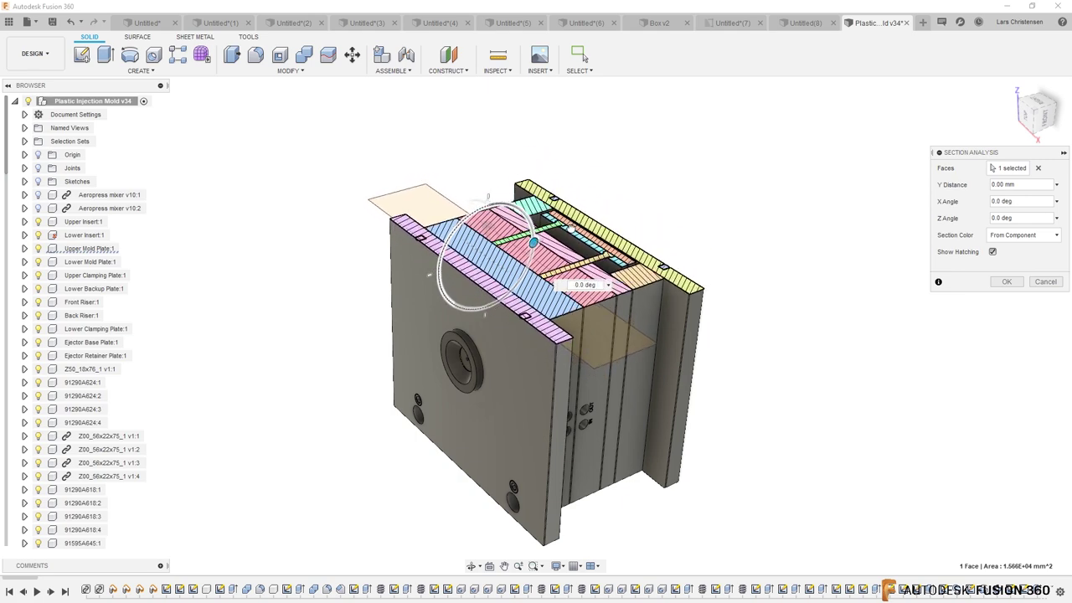
left_click_drag(494, 236, 510, 296)
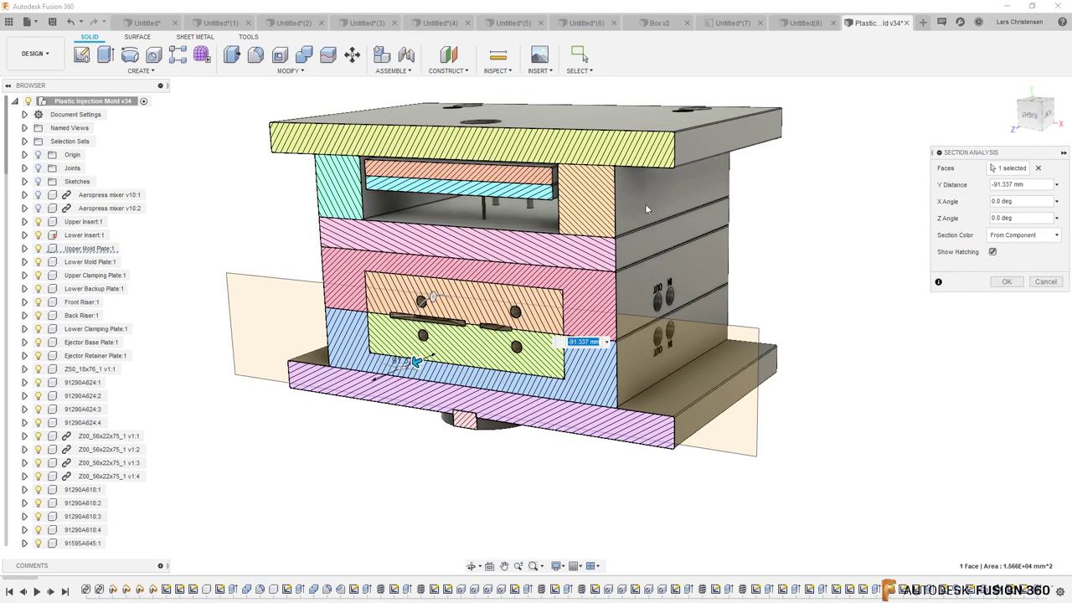
left_click_drag(417, 364, 475, 480)
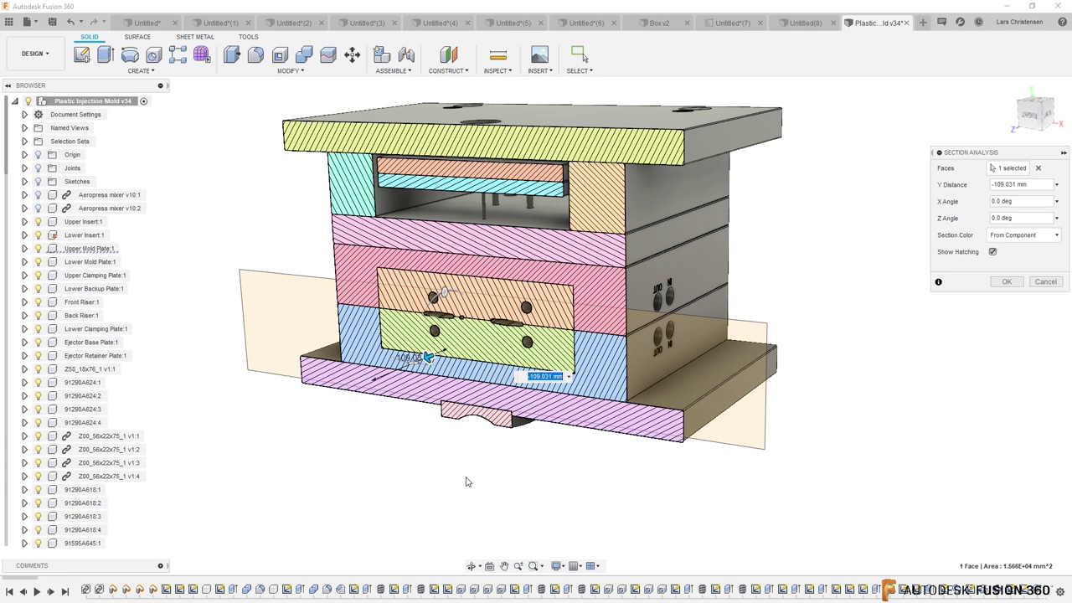
left_click(1045, 281)
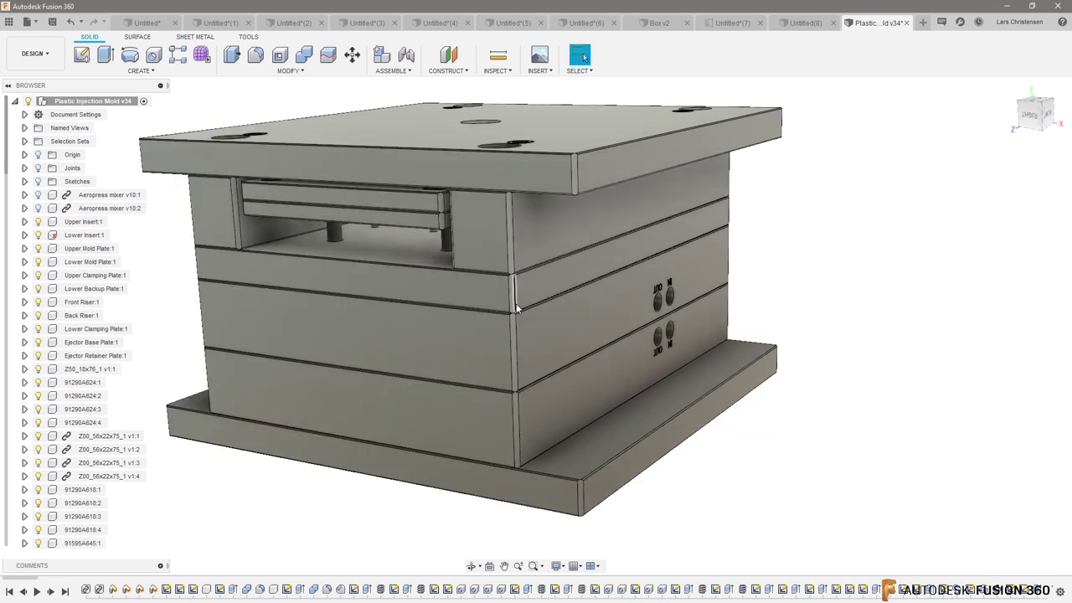
middle_click_drag(514, 306, 503, 296, "shift")
left_click(34, 56)
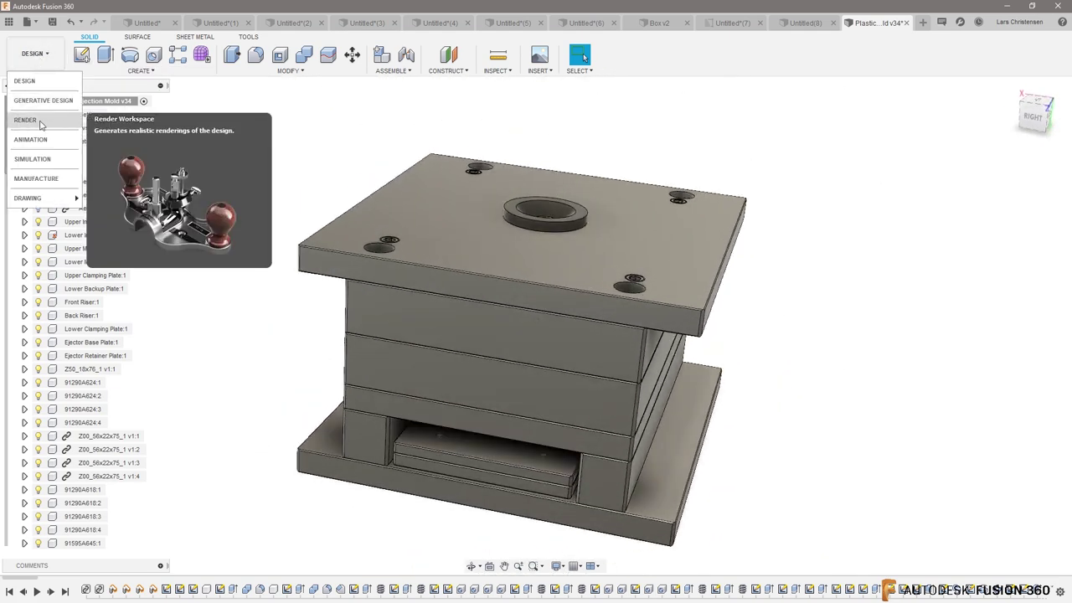
left_click(359, 118)
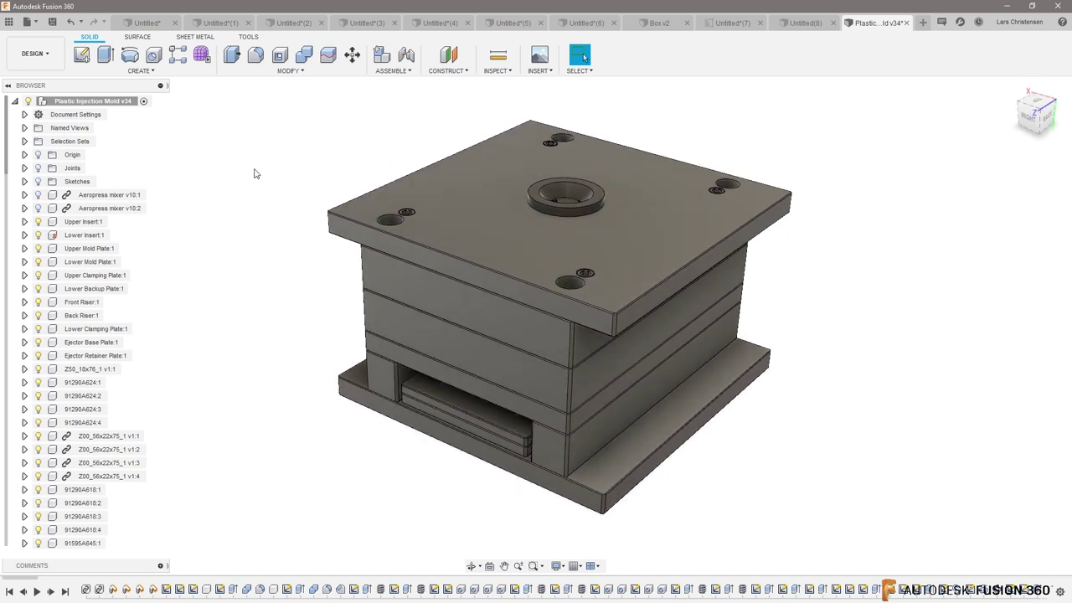
left_click(277, 70)
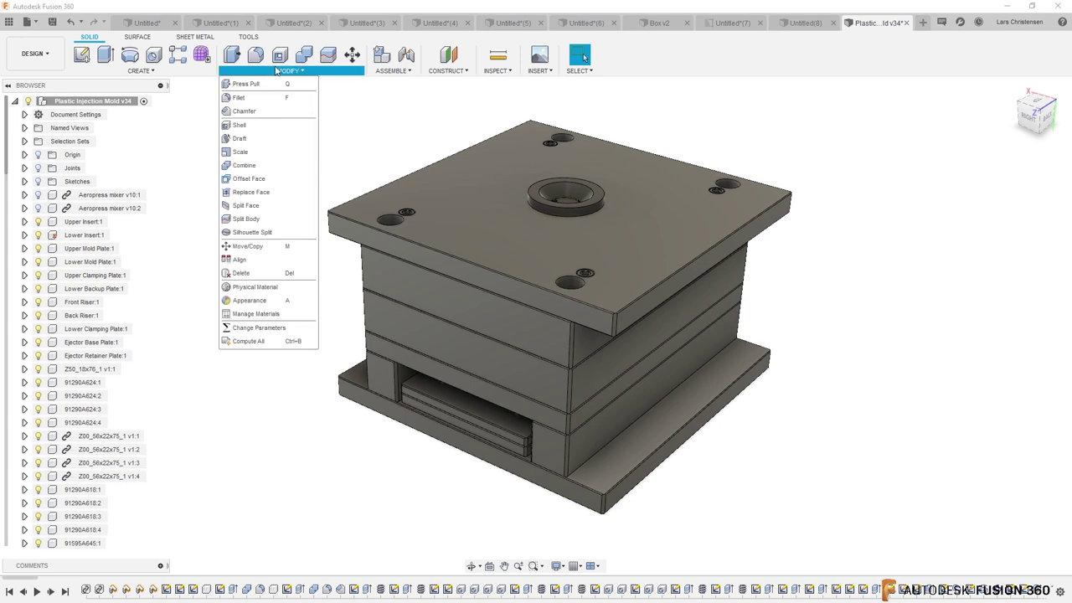
Try to start a Derive feature from the modified mold design without saving it
left_click(159, 72)
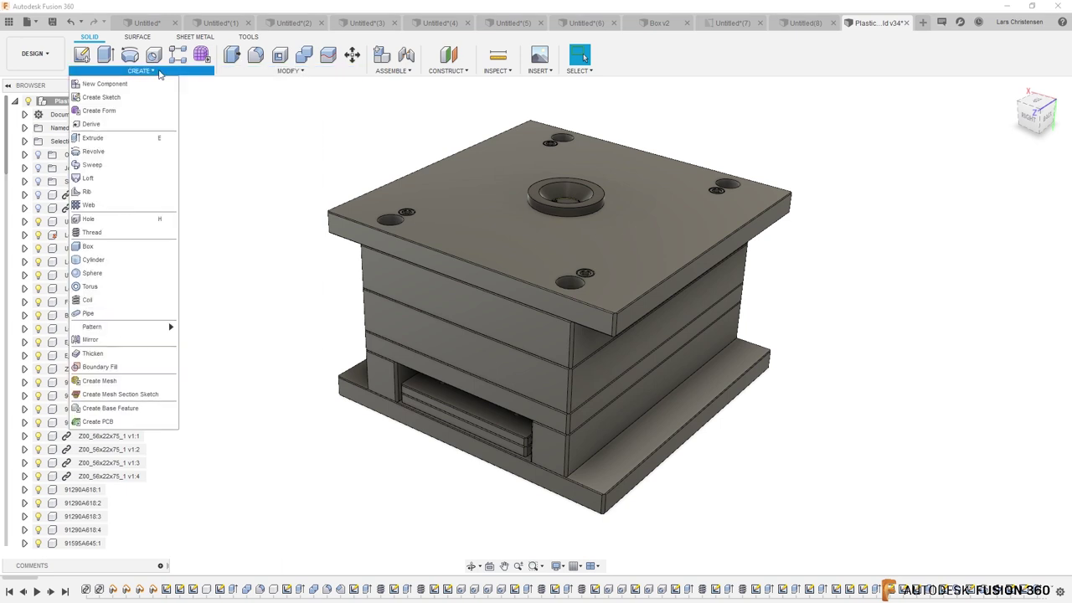
left_click(90, 124)
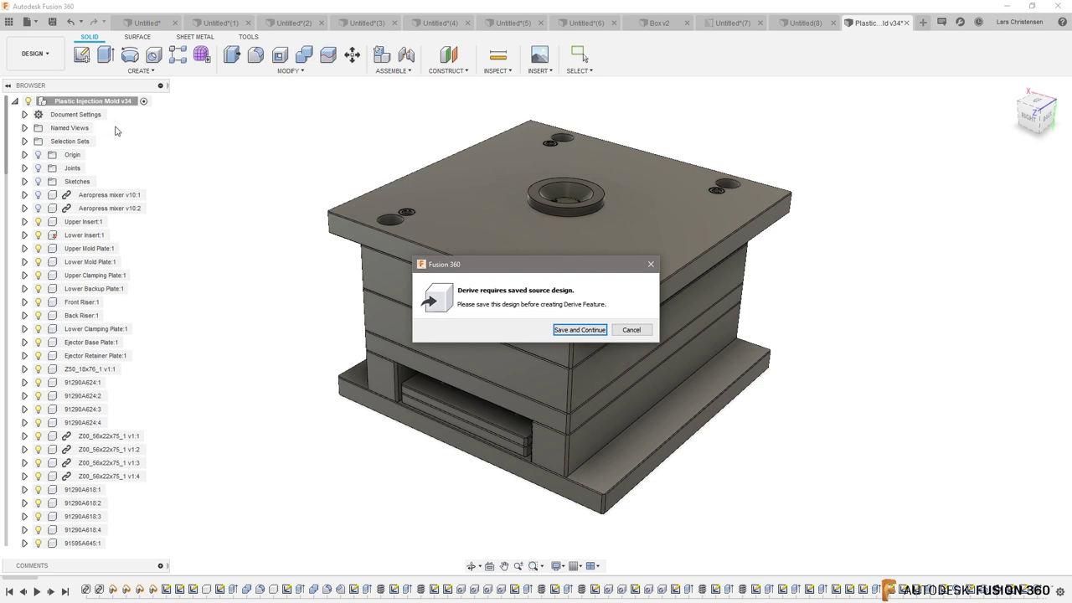
left_click(633, 330)
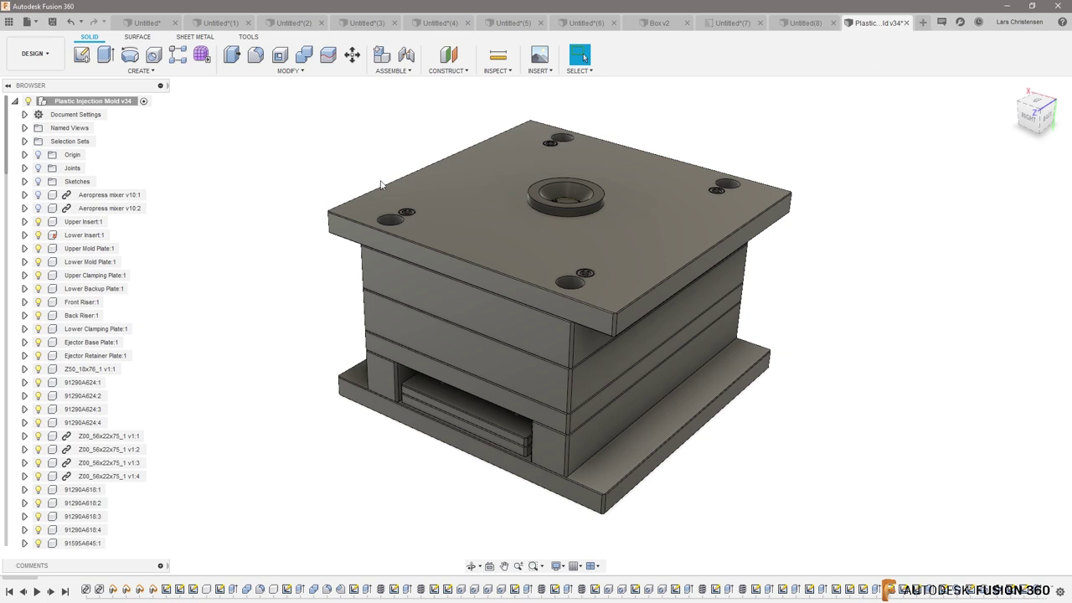
Close the mold design without saving its changes and reopen Plastic Injection Mold from the AeroPress project
left_click(907, 23)
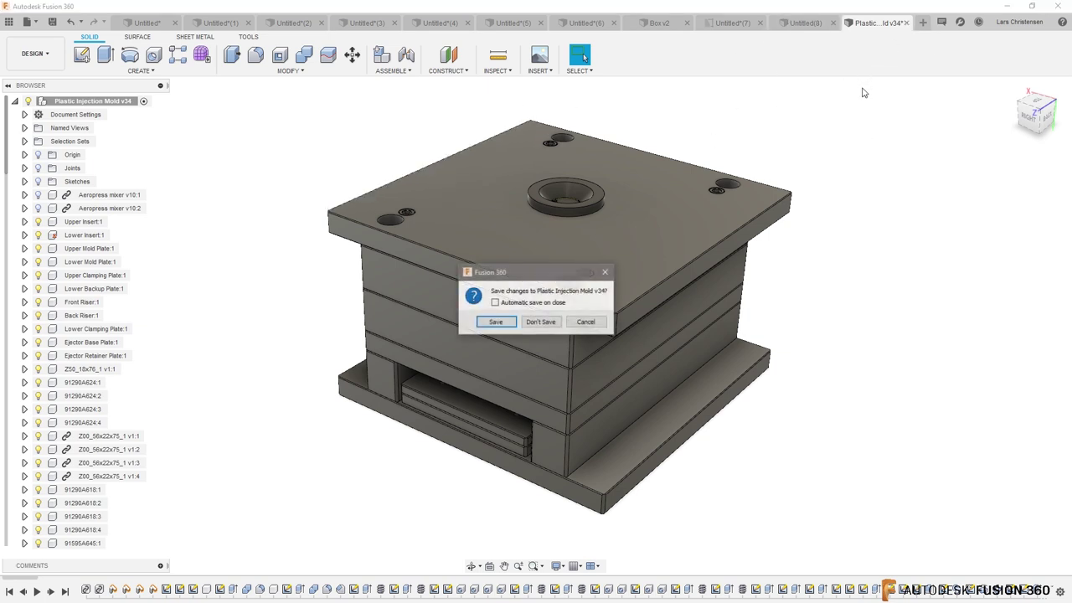
left_click(540, 347)
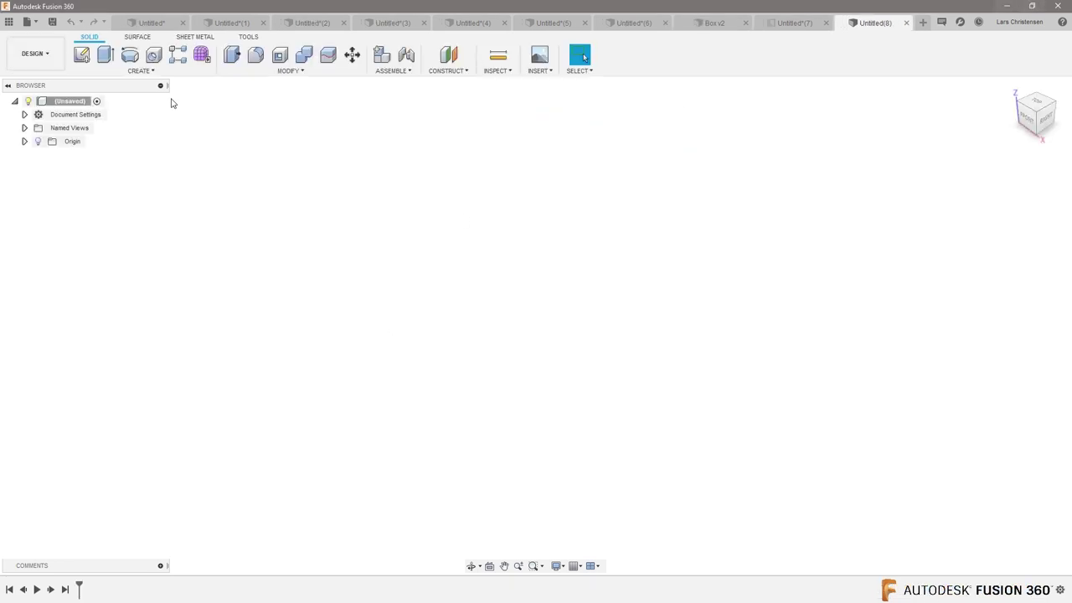
left_click(9, 21)
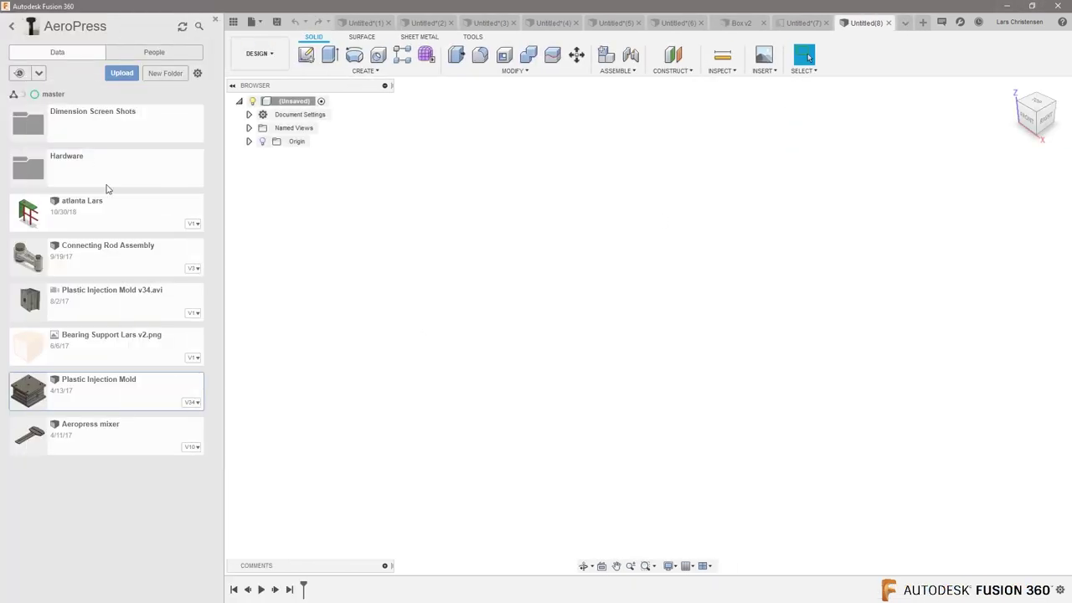
double_click(101, 399)
left_click(234, 24)
Derive the entire Plastic Injection Mold into a new design using One Component as Design, and hide the derived joints
left_click(141, 72)
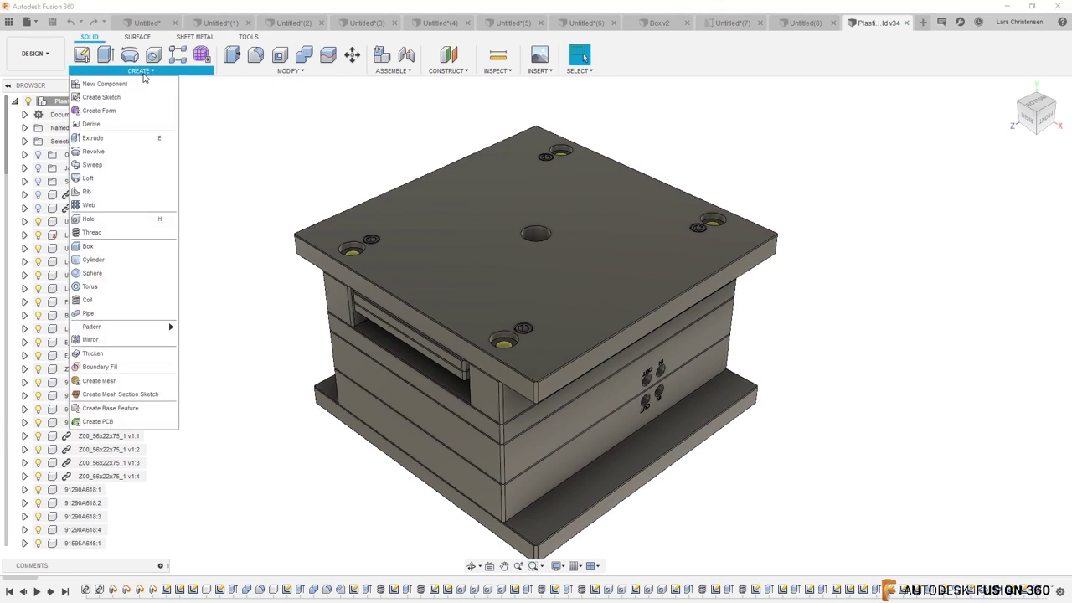
left_click(92, 124)
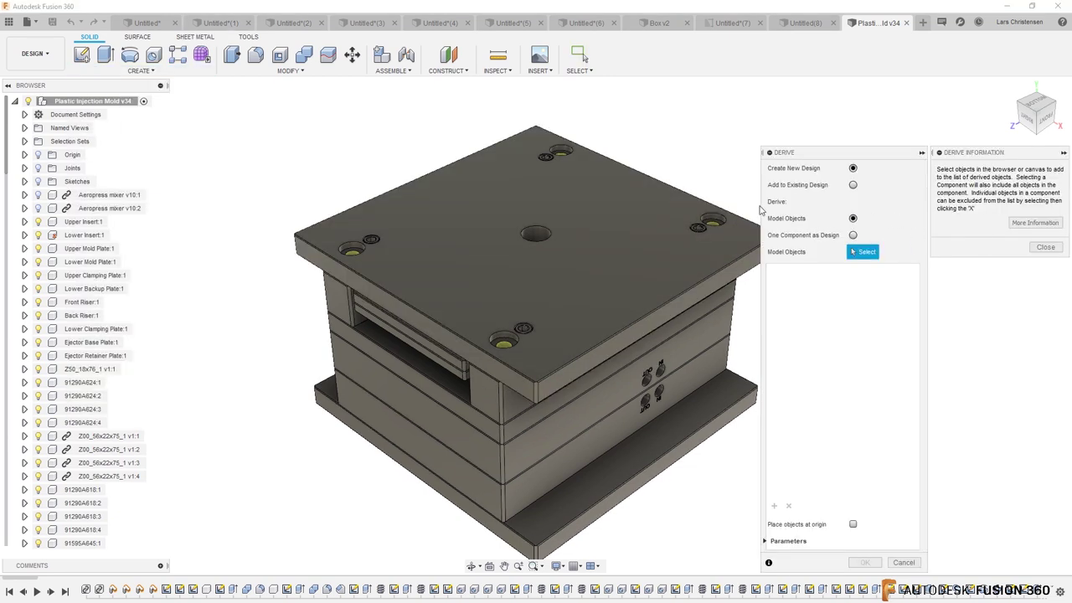
left_click(939, 152)
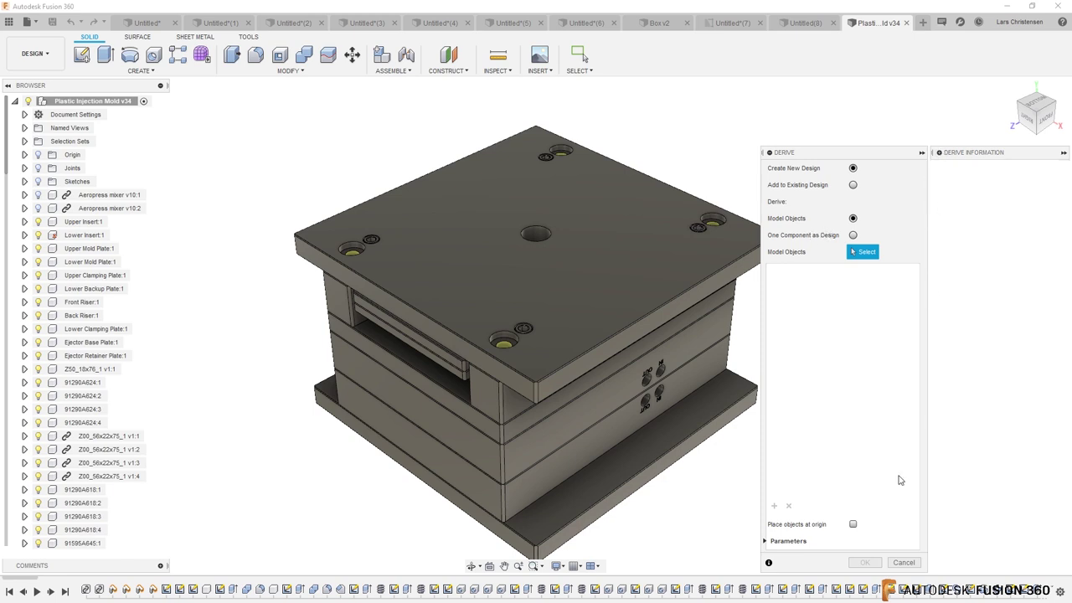
left_click(768, 565)
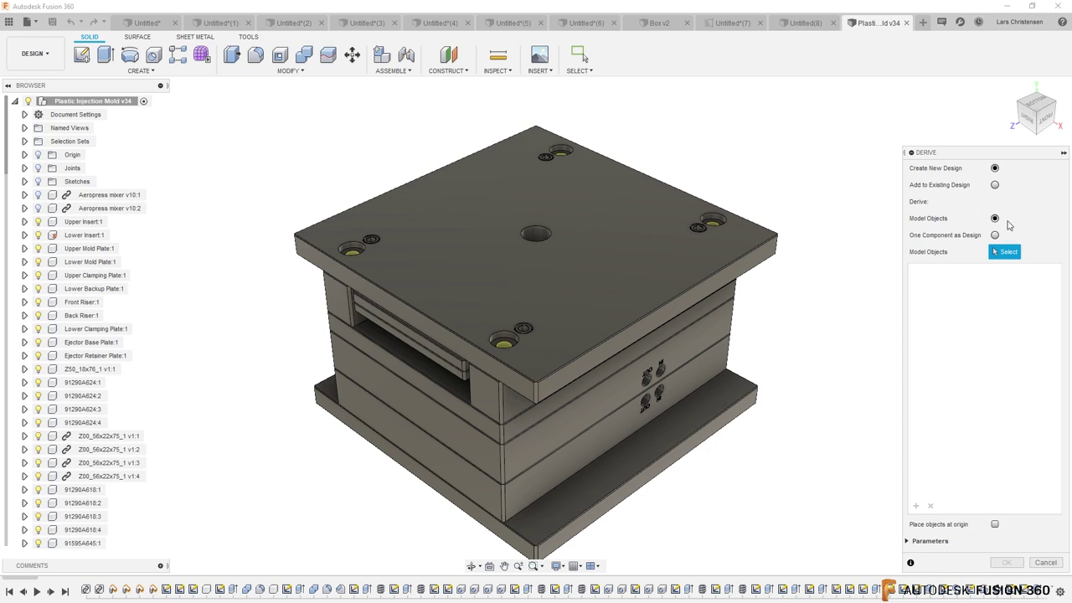
left_click(995, 236)
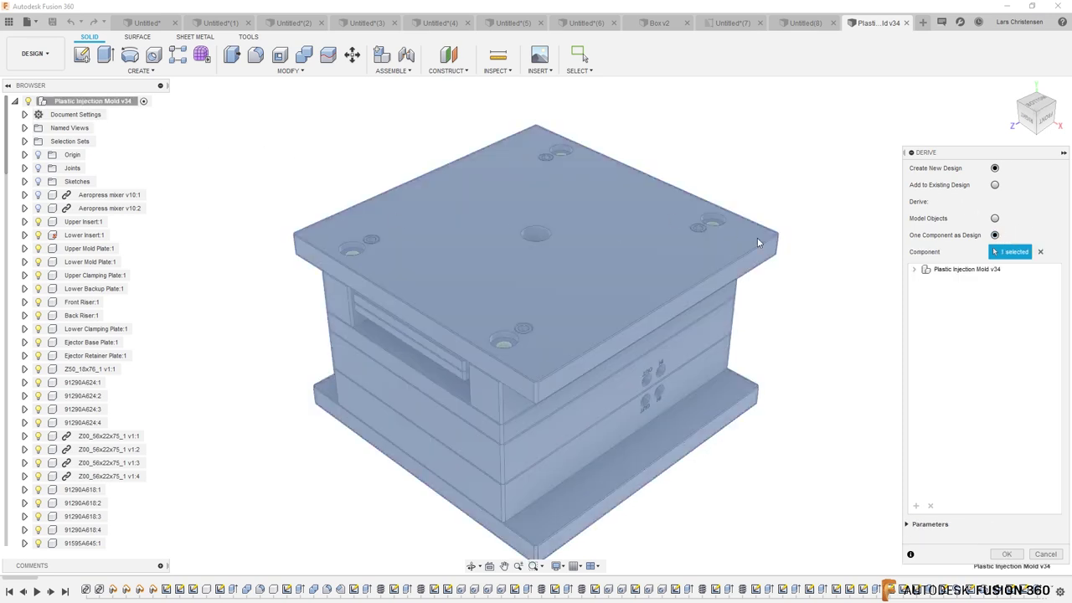
left_click(1006, 553)
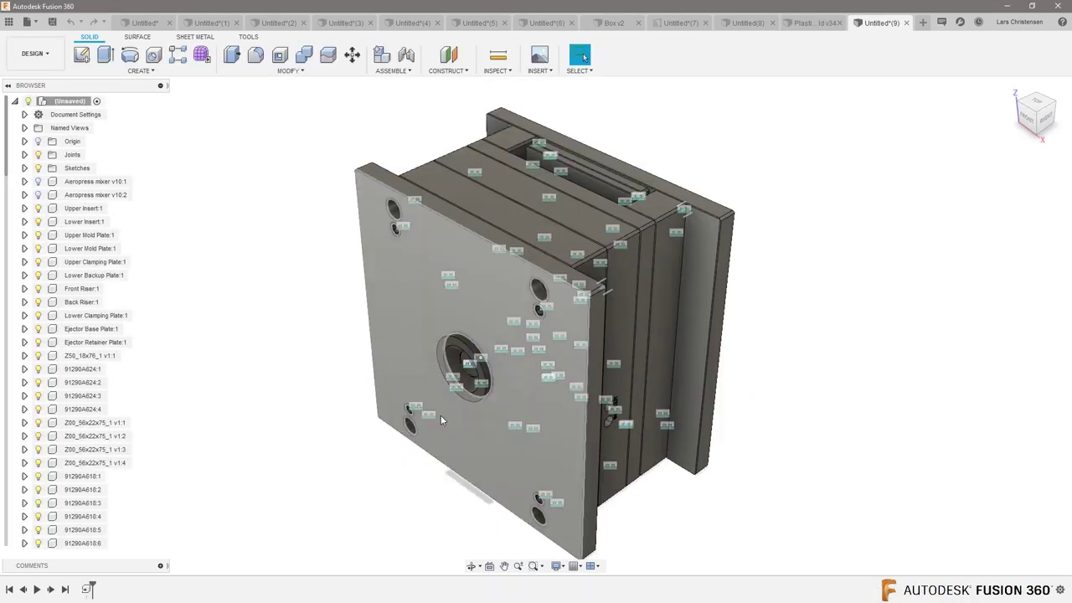
left_click(38, 156)
left_click(38, 155)
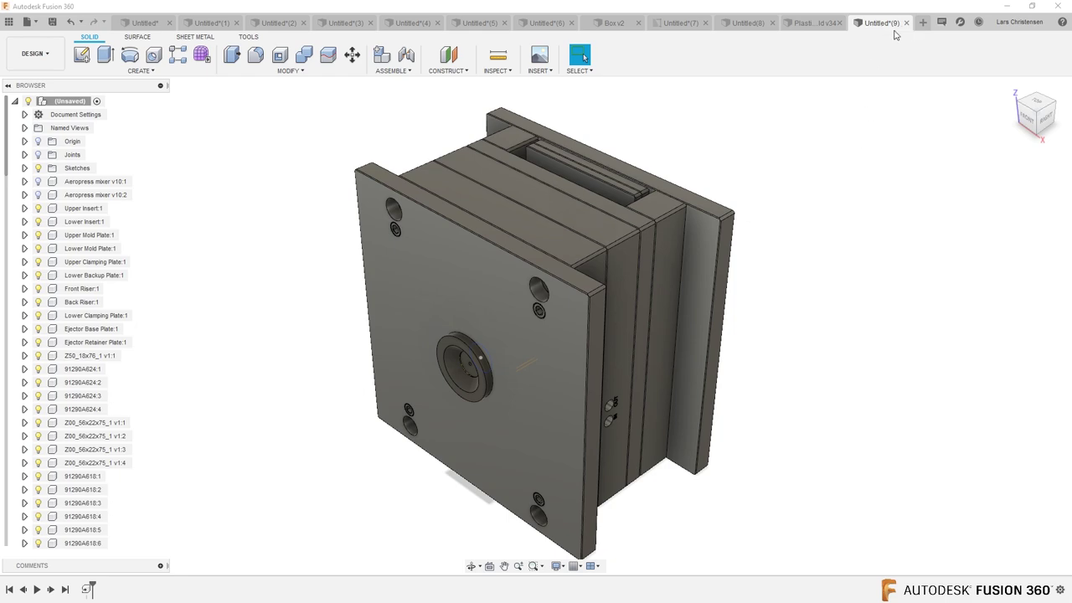
Sketch a rectangle on the flat face of the central ring, from the ring's center to beyond the clamping plate's corner
mouse_move(835, 318)
middle_mouse_down("shift")
mouse_move(670, 308)
mouse_move(426, 162)
mouse_move(335, 148)
middle_mouse_up("shift")
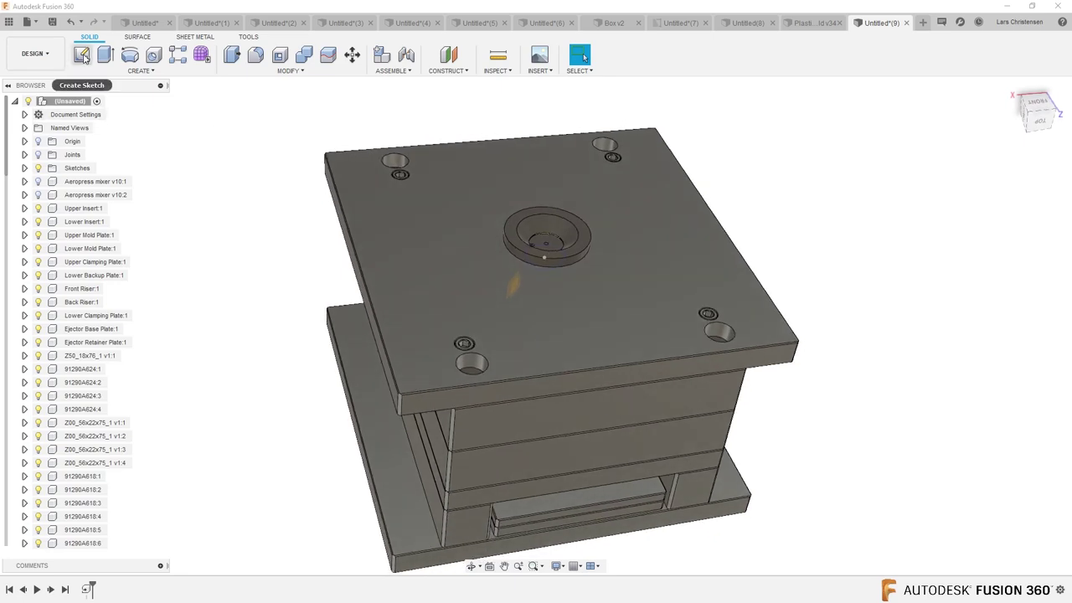
left_click(82, 55)
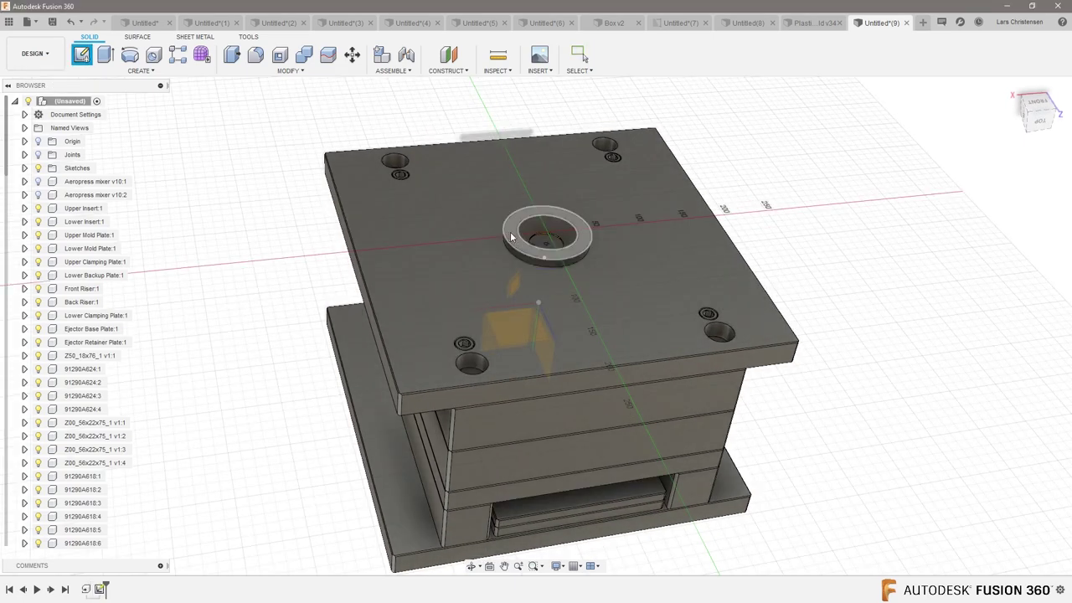
left_click(512, 237)
left_click(106, 55)
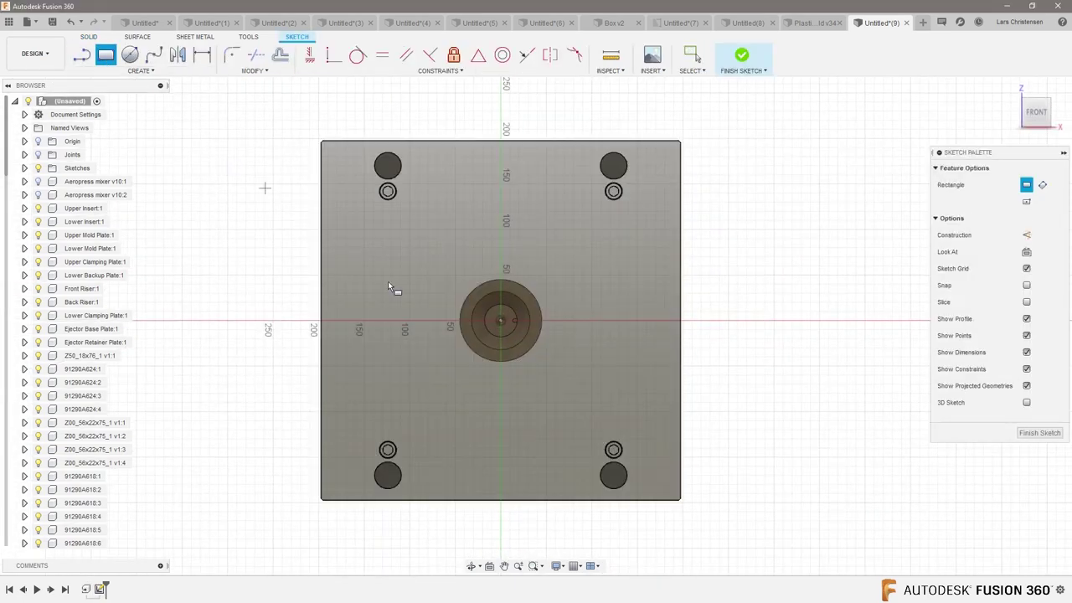
left_click(501, 321)
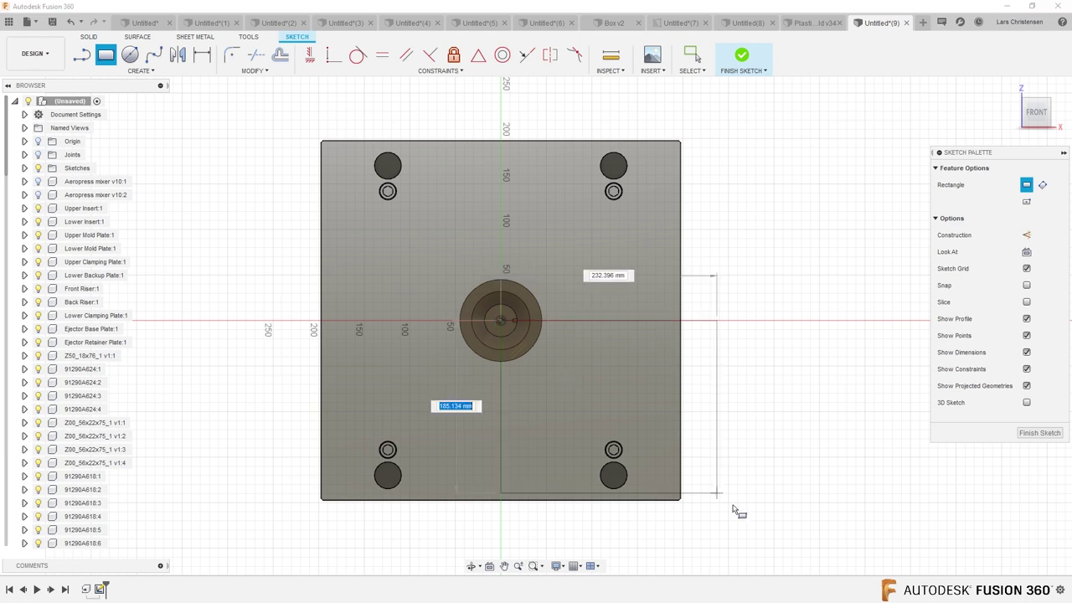
left_click(813, 548)
Extrude the rectangular sketch profile about 76.7 mm down into the derived mold with the Cut operation to section its corner
mouse_move(852, 378)
middle_mouse_down("shift")
mouse_move(735, 268)
mouse_move(512, 242)
mouse_move(400, 189)
middle_mouse_up("shift")
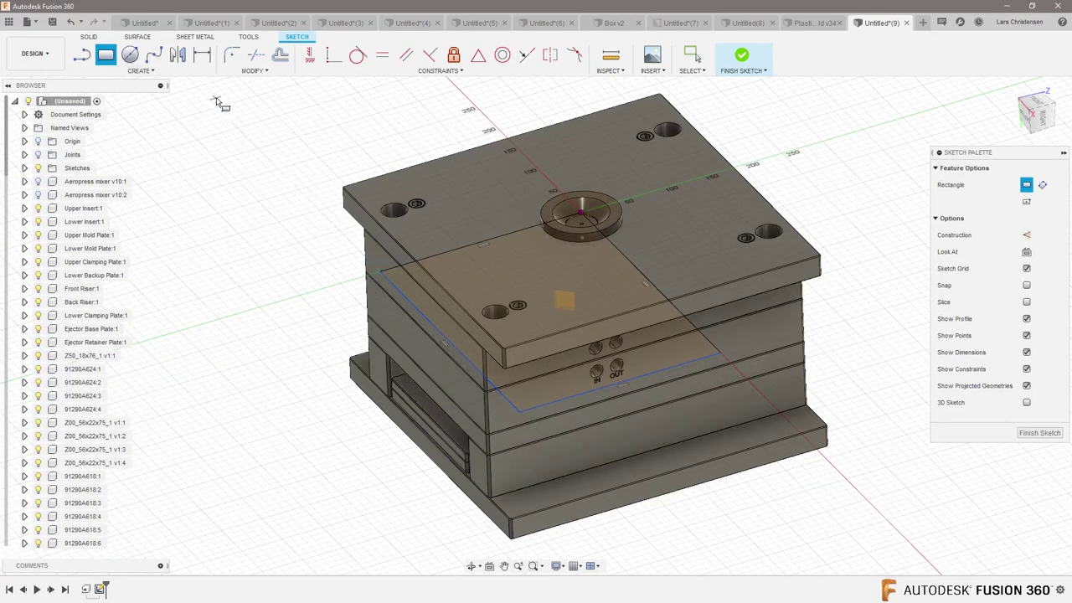
key("q")
left_click(572, 282)
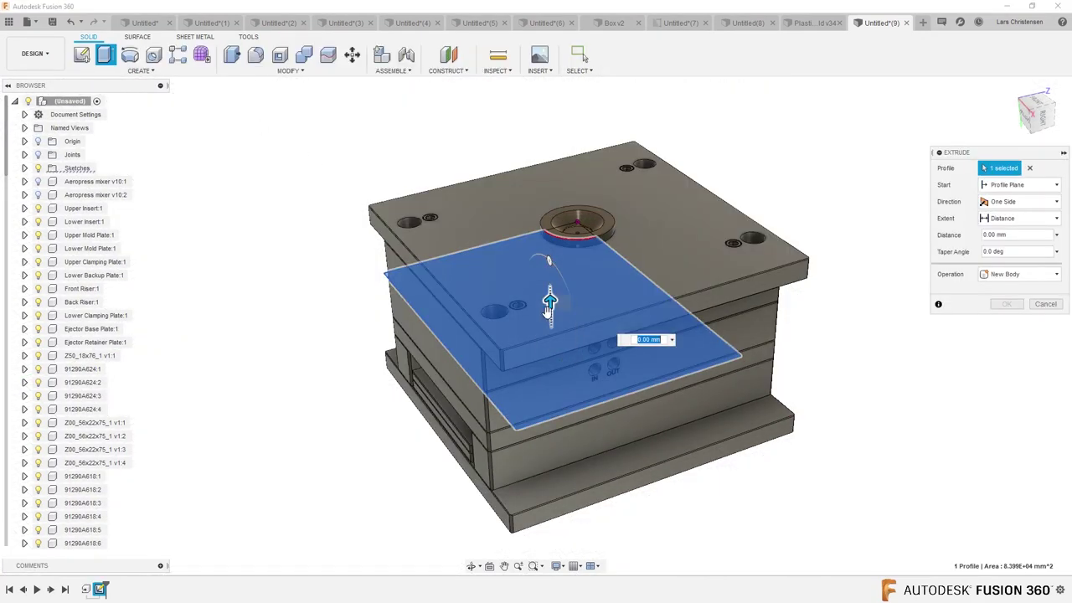
left_click_drag(549, 319, 567, 382)
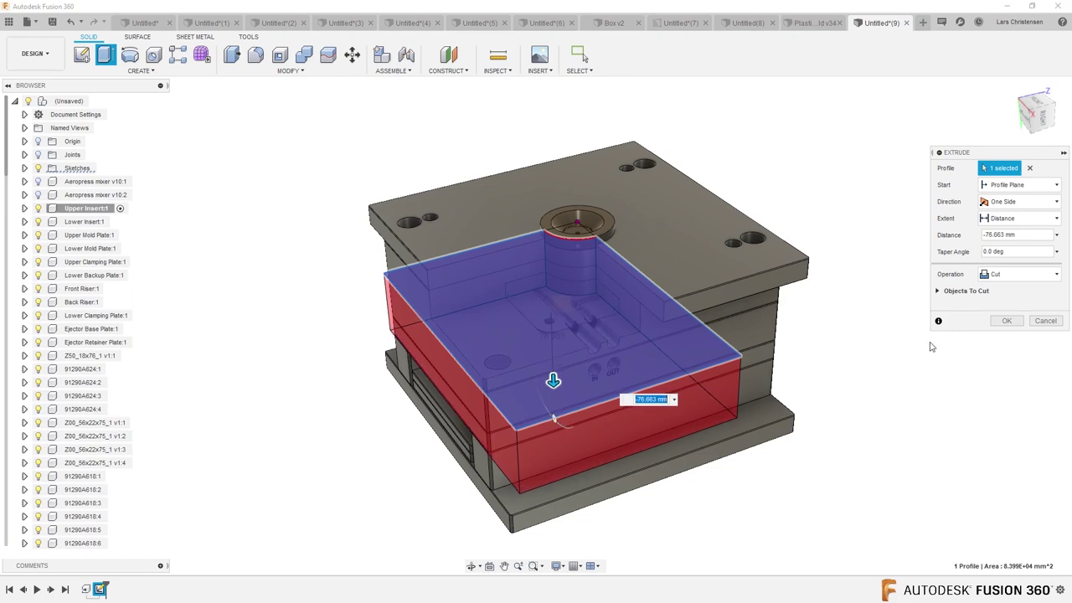
left_click(1020, 325)
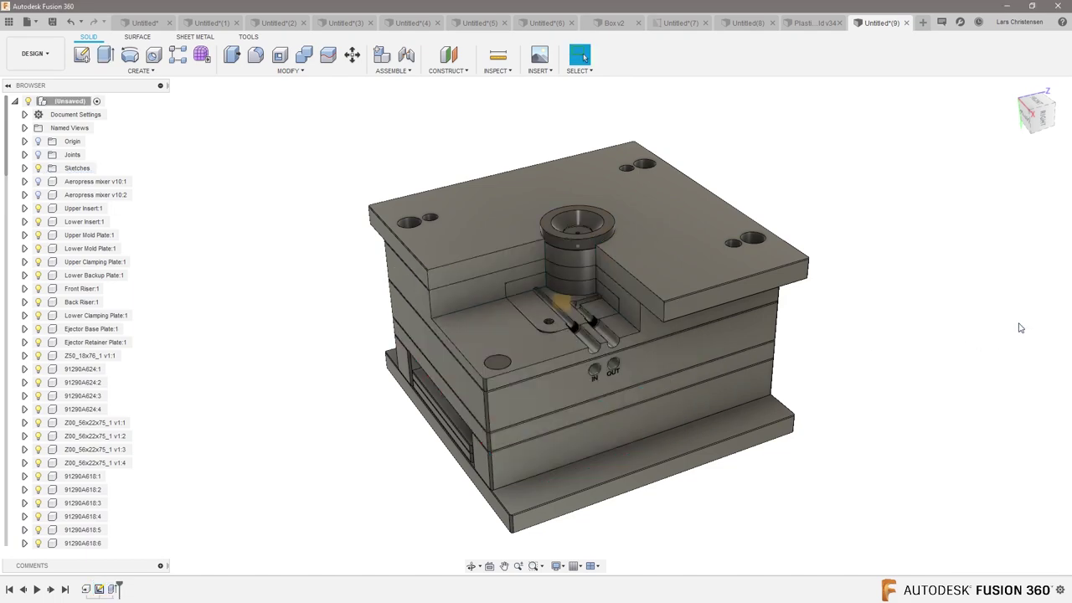
Compare the sectioned derived design with the original Plastic Injection Mold and look over the workspaces available for it
middle_click_drag(1019, 328, 481, 365, "shift")
key("F6")
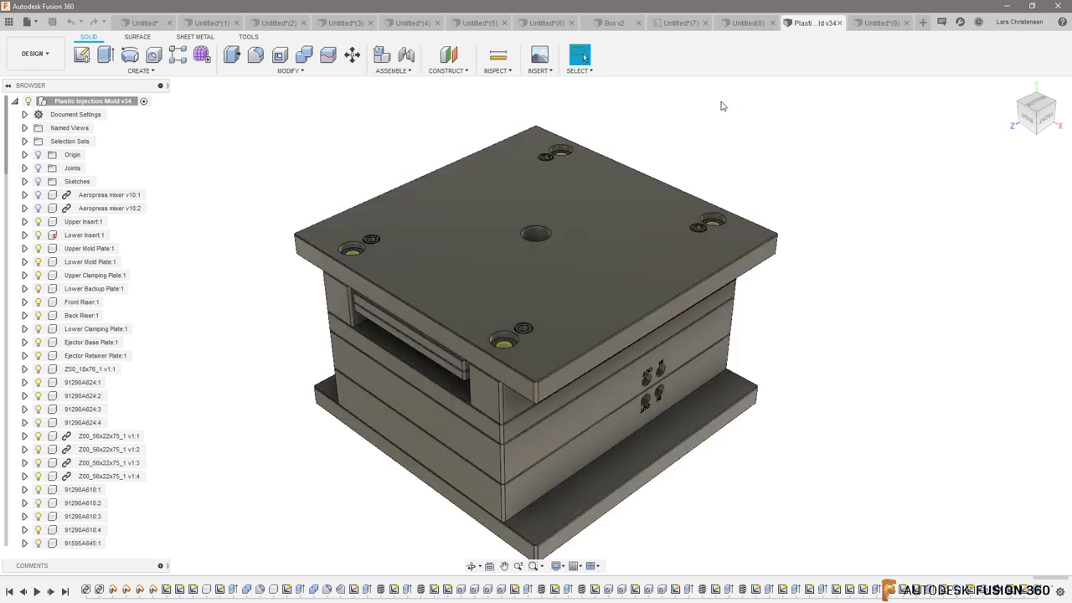
left_click(880, 22)
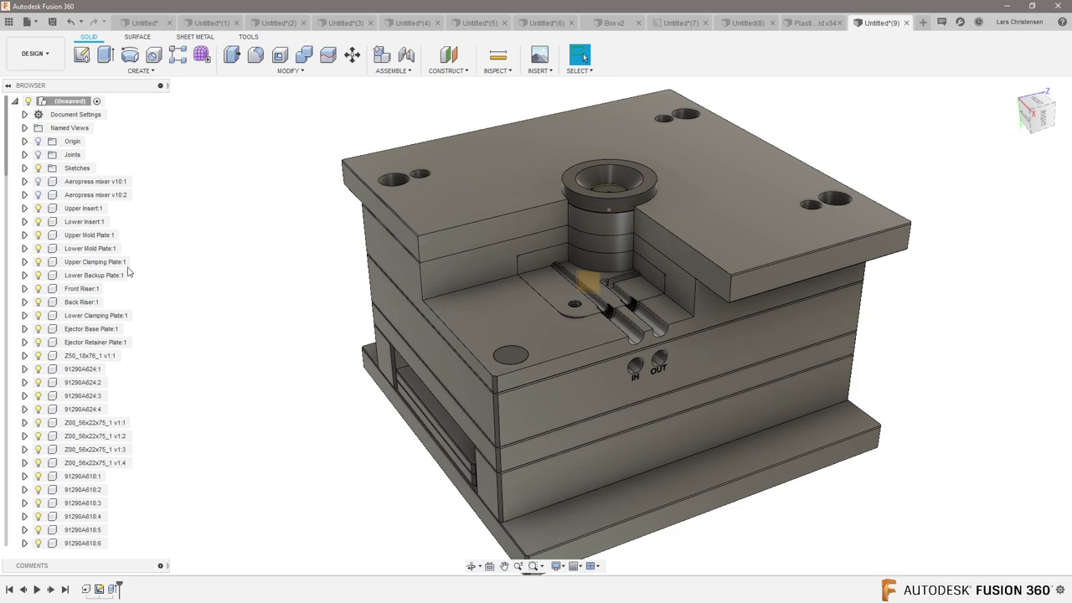
left_click(20, 47)
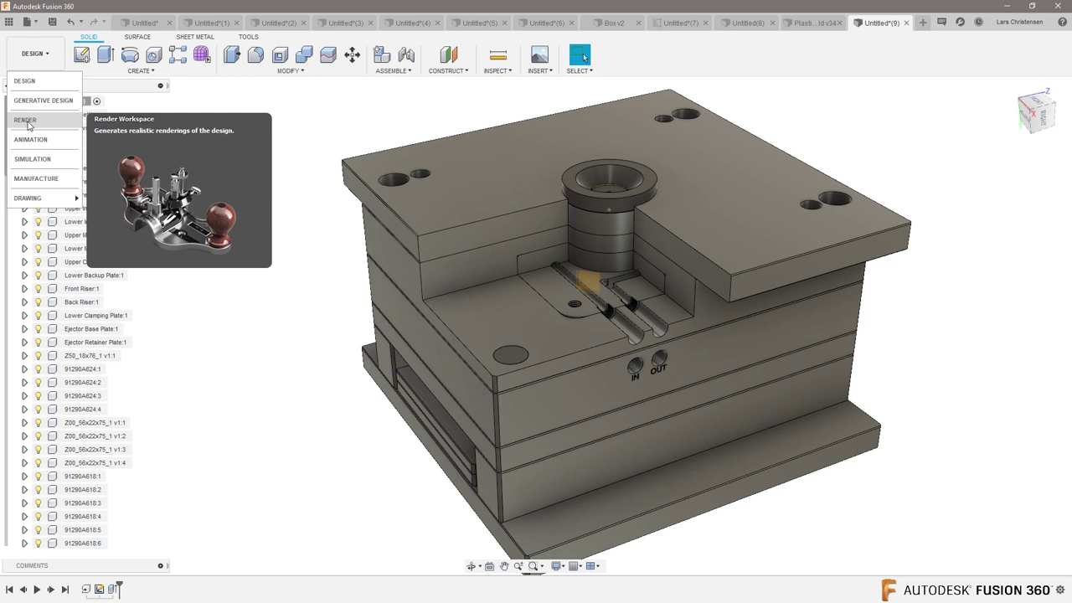
left_click(237, 172)
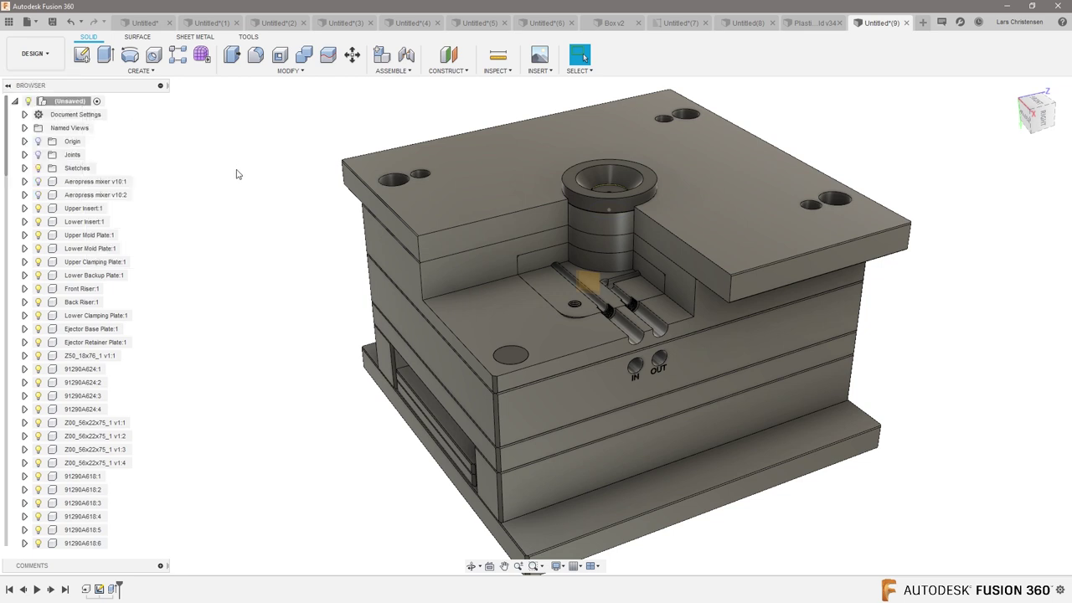
In the original Plastic Injection Mold design, move the upper mold half away from the lower half to open the mold
left_click(817, 25)
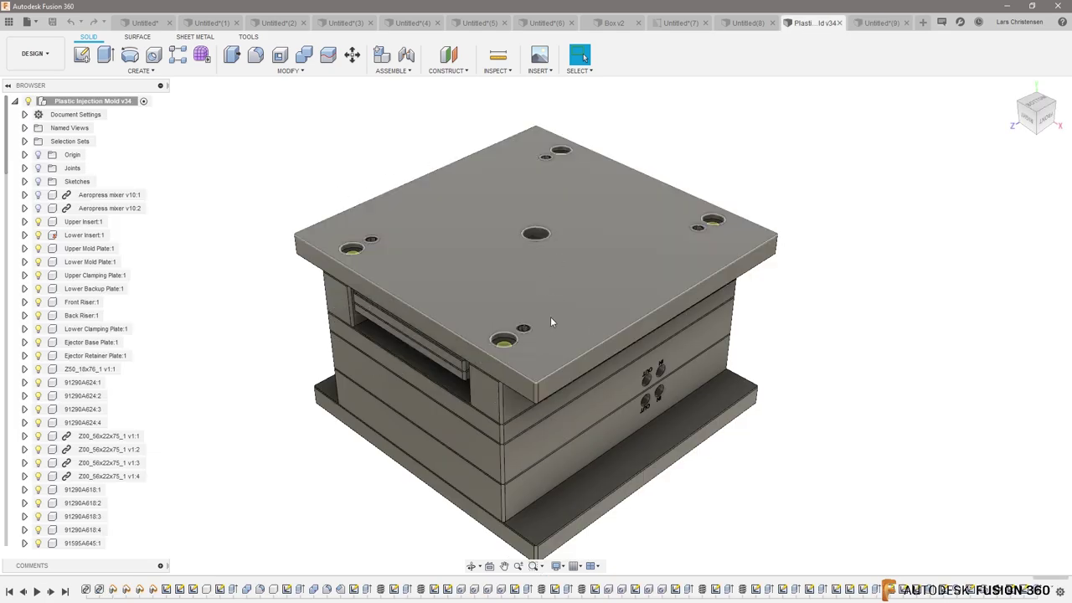
middle_click_drag(484, 395, 586, 399, "shift")
left_click_drag(587, 399, 448, 448)
left_click_drag(581, 247, 223, 338)
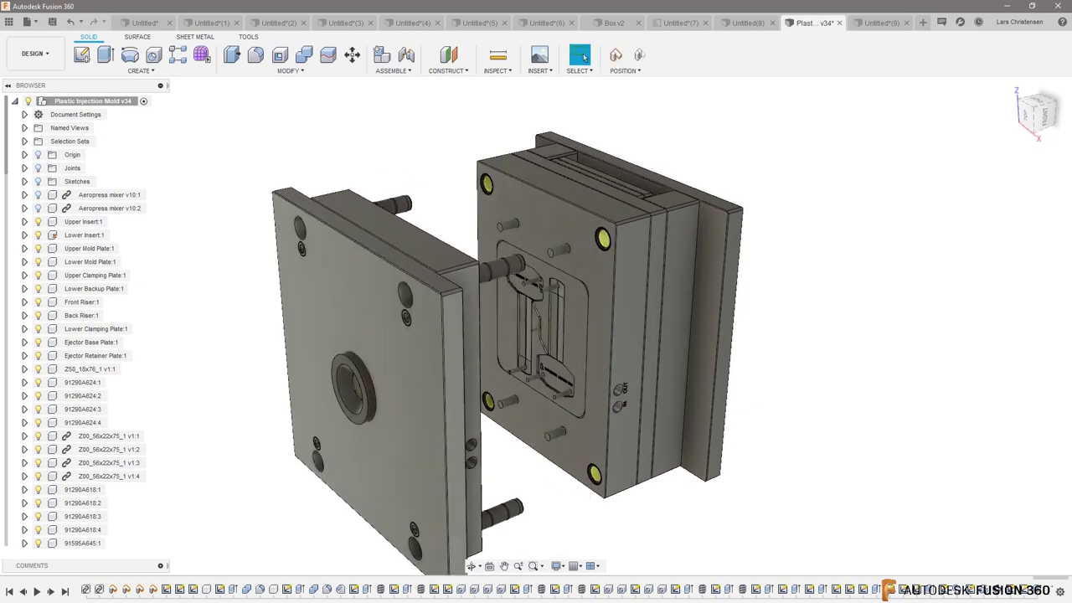